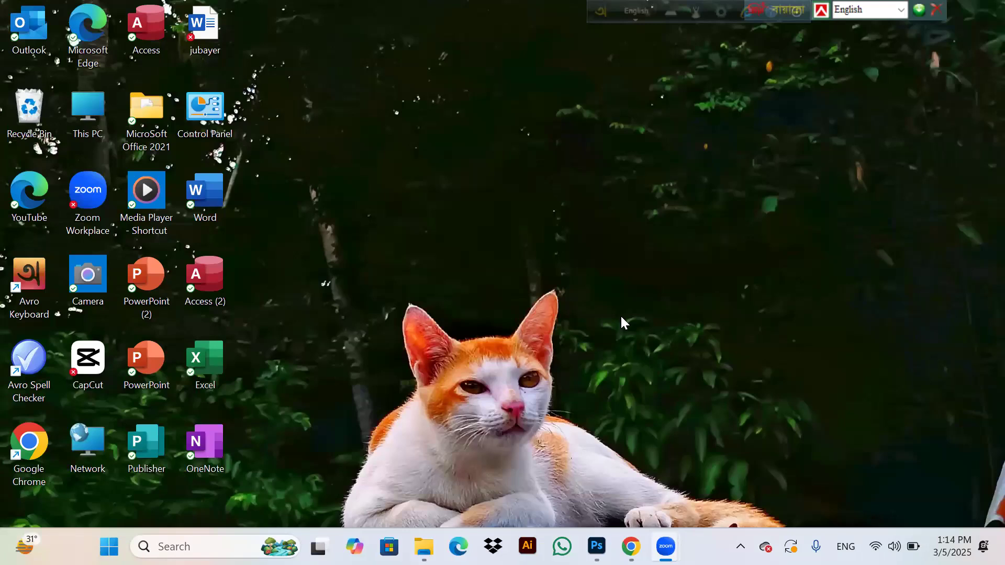
# - Switch to Chrome and search GraphicRiver for "dental flyer"
pyautogui.click(631, 546)
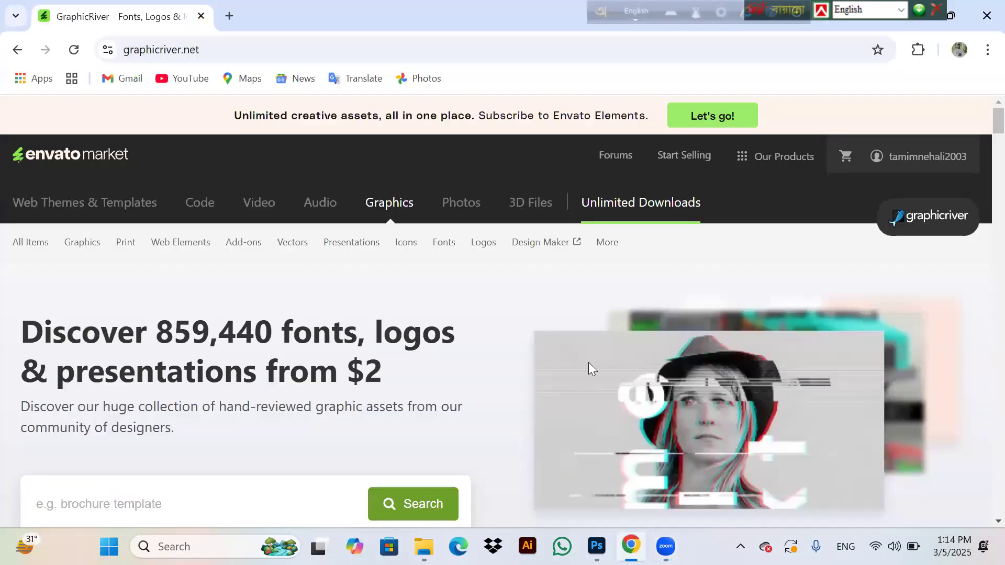
pyautogui.scroll(-3, 467, 270)
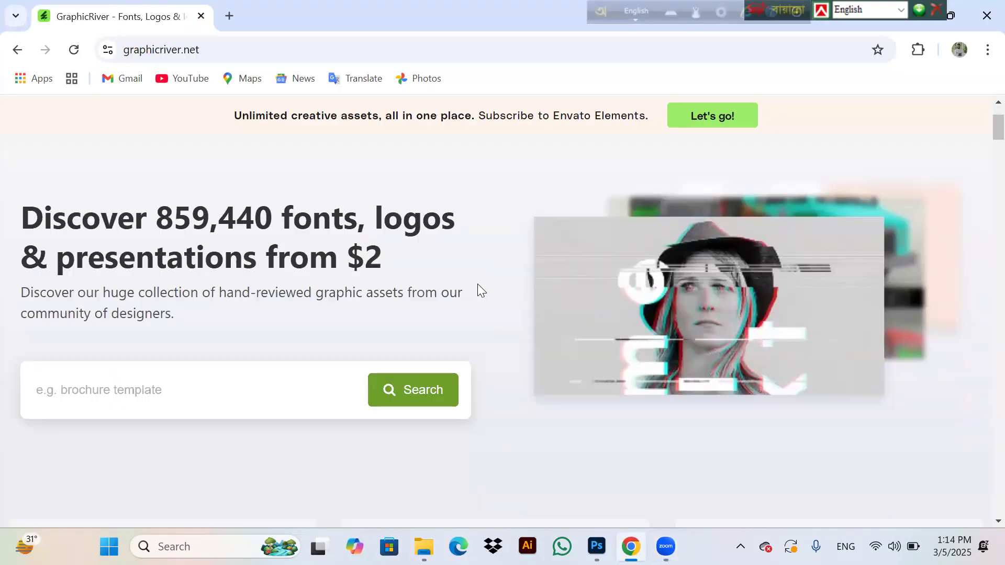
pyautogui.scroll(-4, 477, 283)
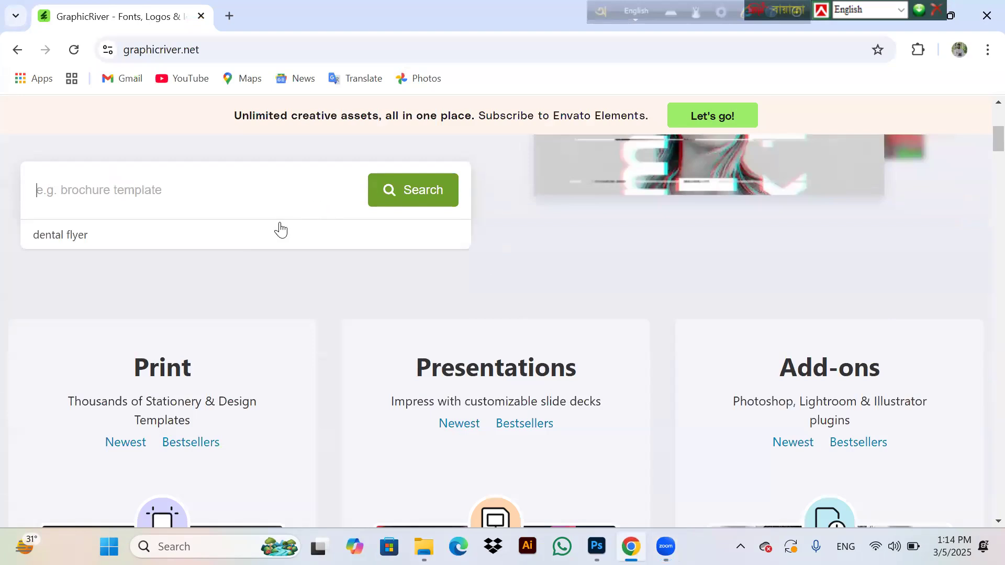
pyautogui.click(275, 229)
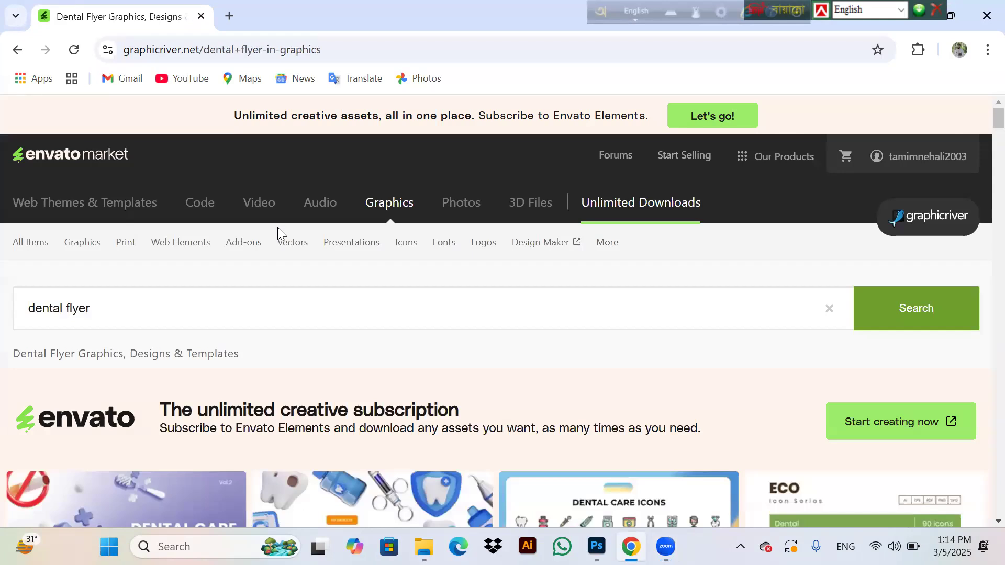
pyautogui.moveTo(324, 49); pyautogui.dragTo(105, 49)
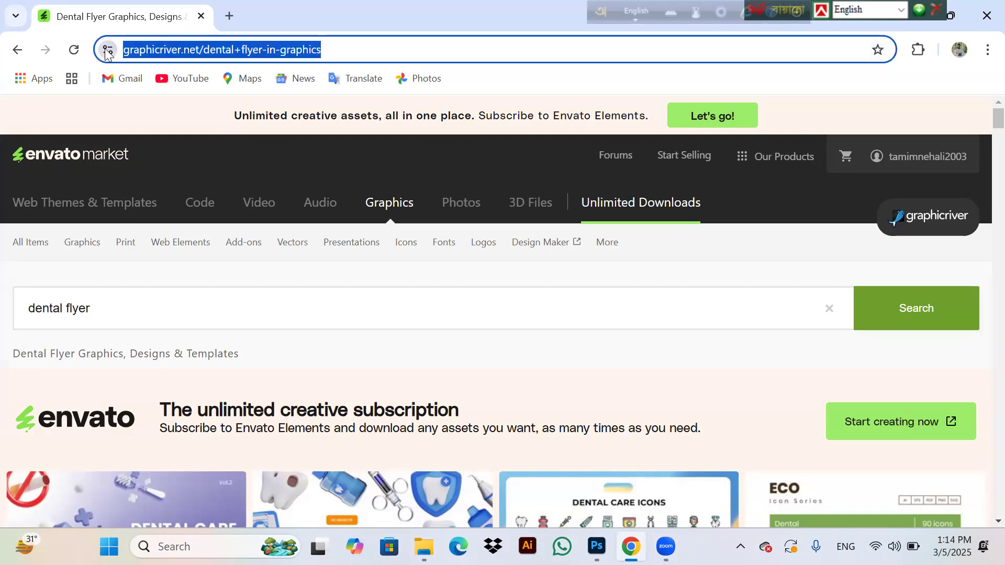
pyautogui.press('BackSpace')
pyautogui.write('th')
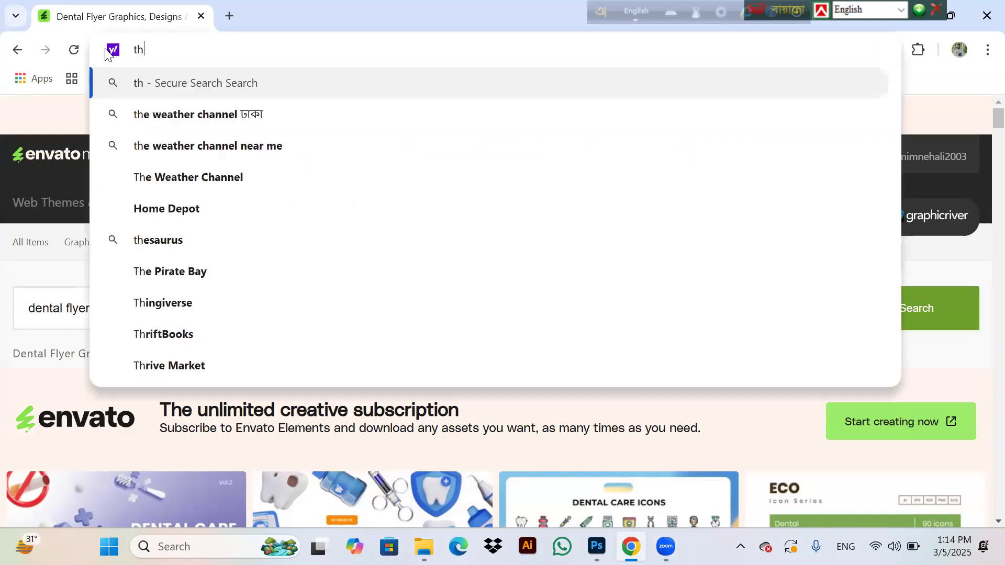
pyautogui.write('eme f')
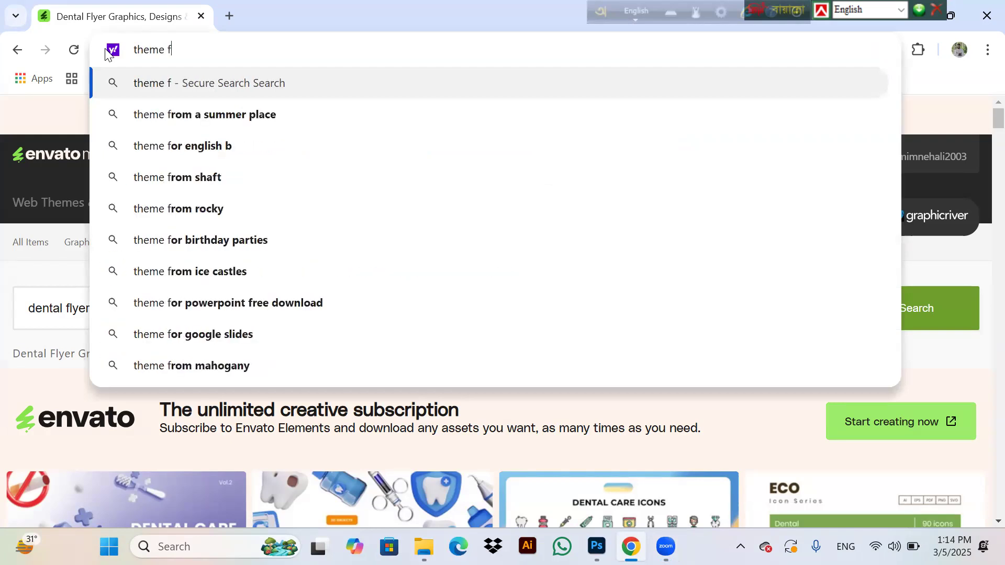
pyautogui.write('orest')
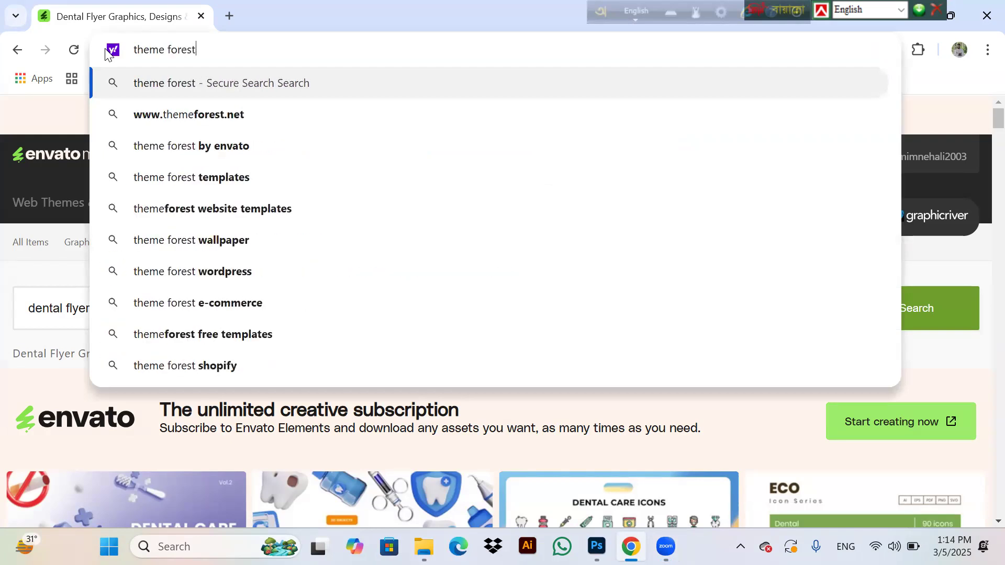
pyautogui.click(167, 116)
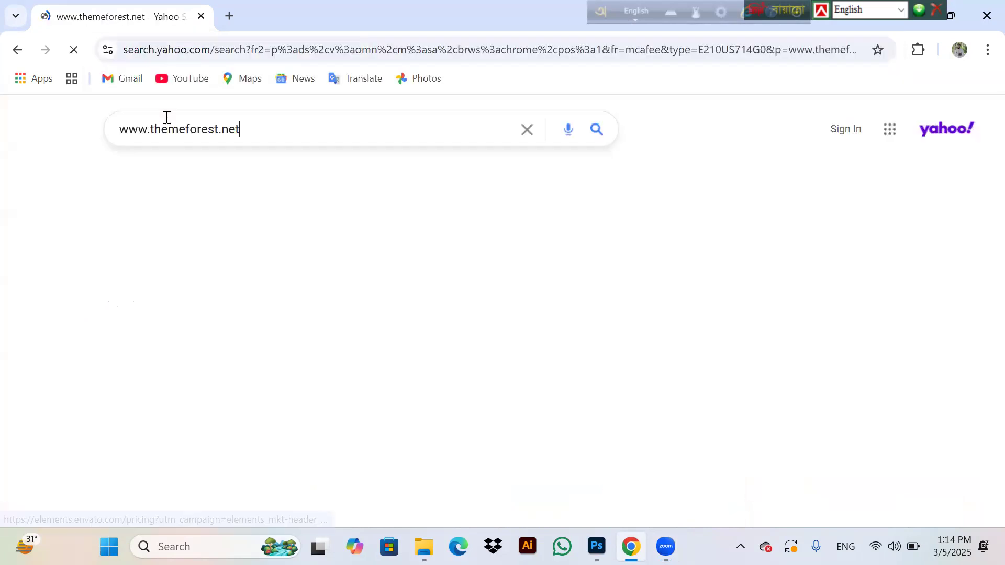
pyautogui.click(226, 257)
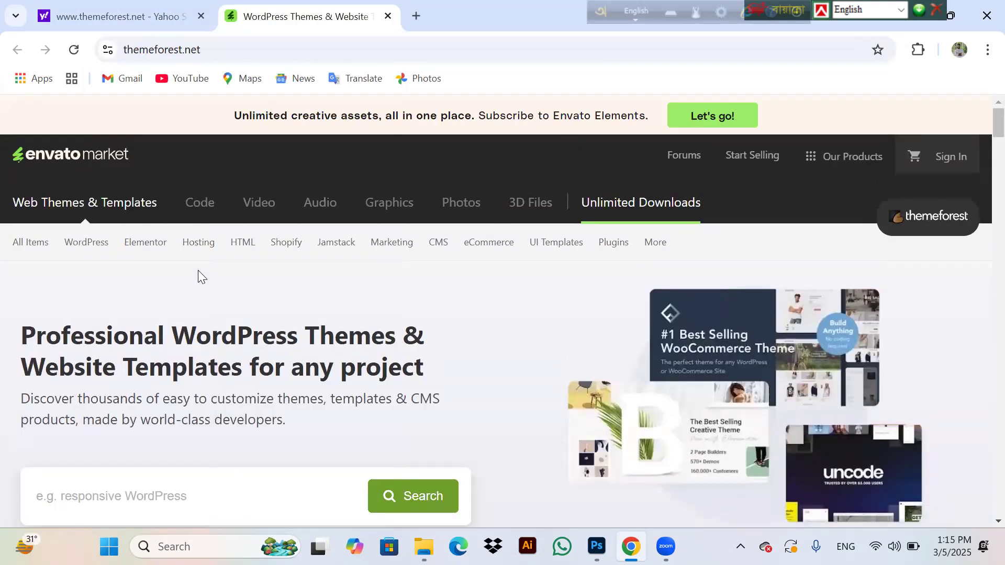
# - Search ThemeForest for "dental flyer"
pyautogui.scroll(-3, 201, 271)
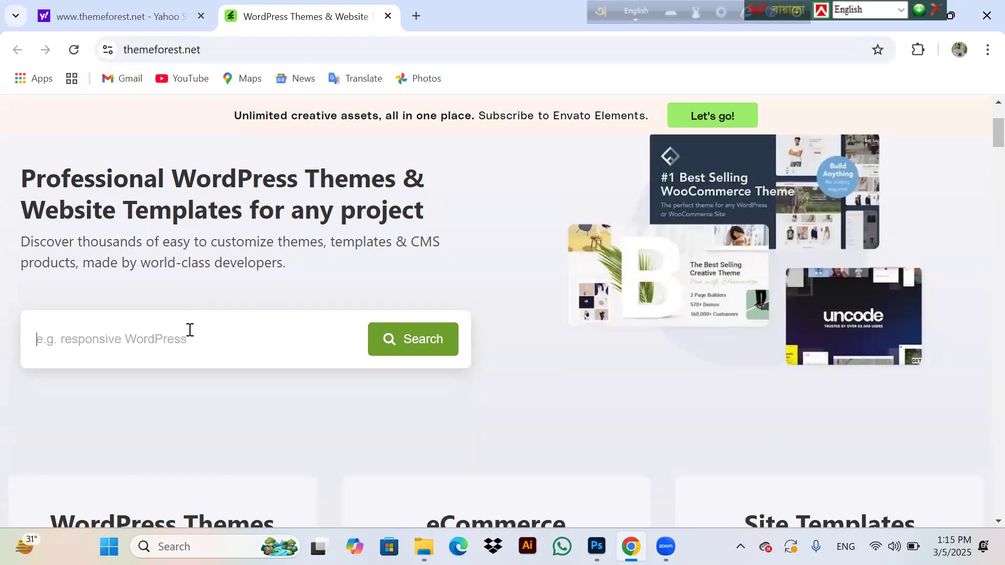
pyautogui.click(190, 330)
pyautogui.write('dent')
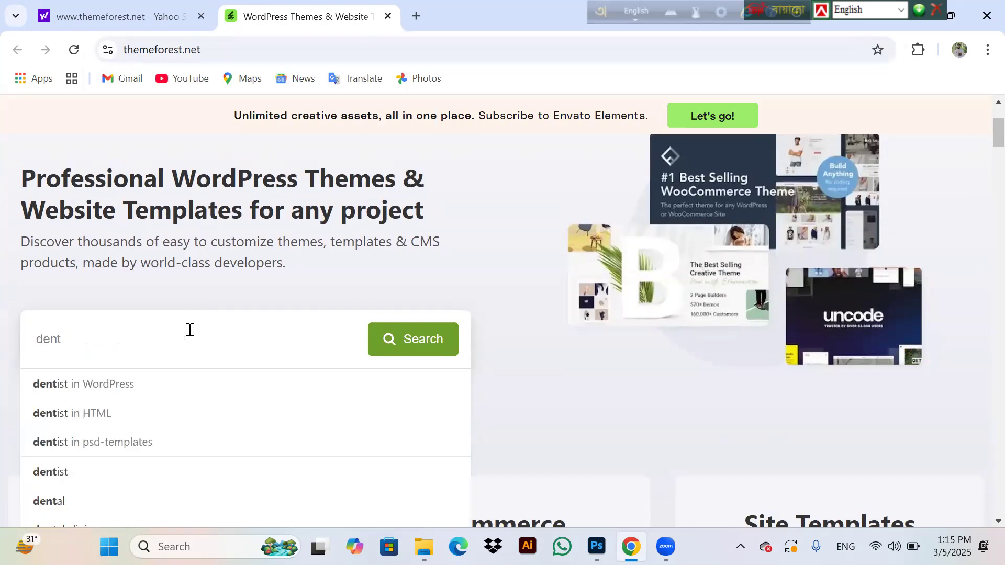
pyautogui.write('al ')
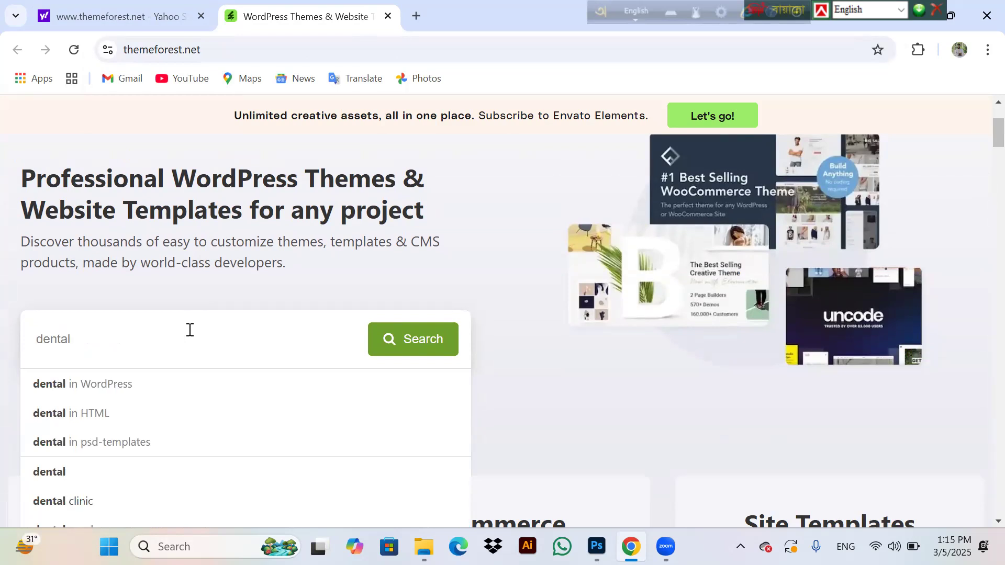
pyautogui.write('fly')
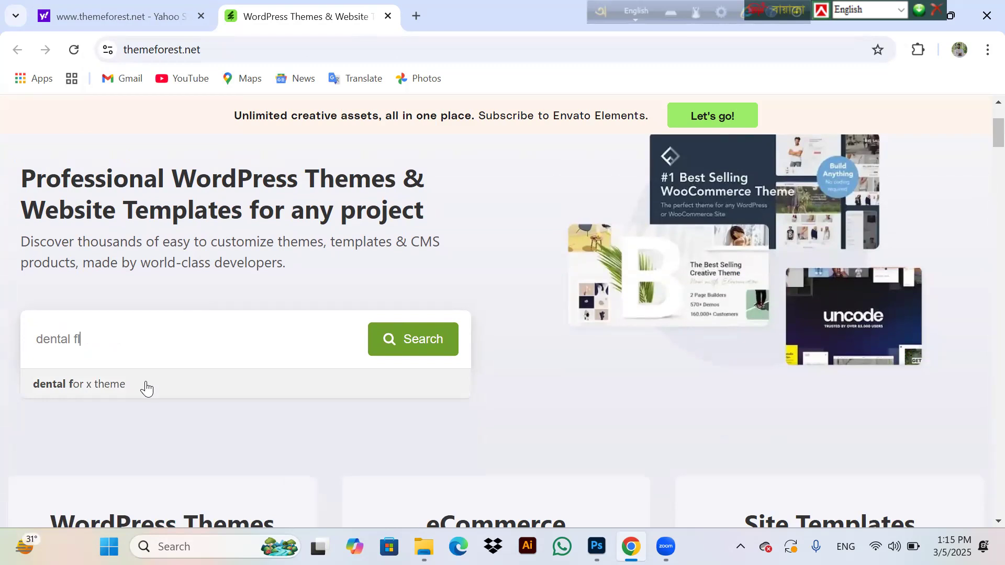
pyautogui.write('er')
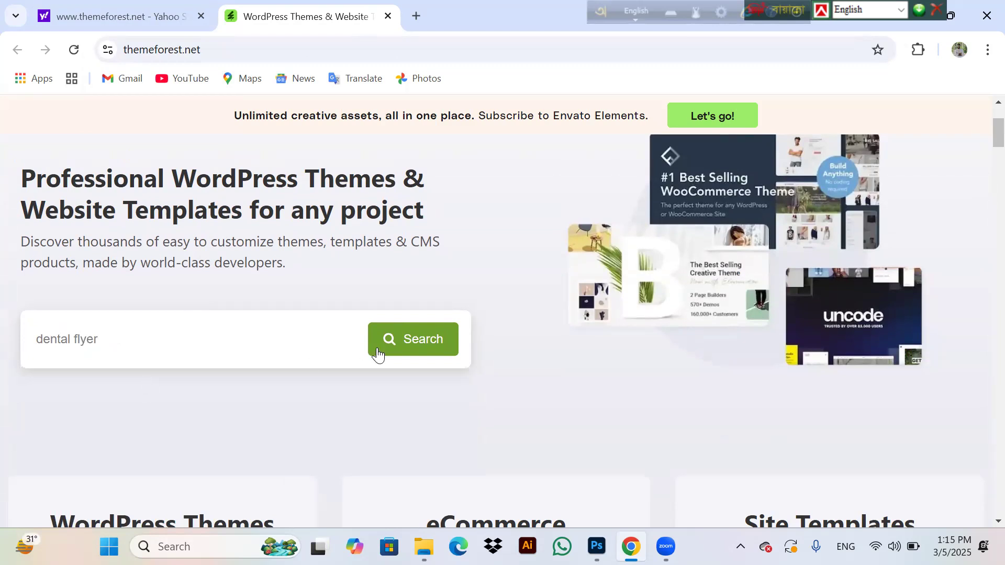
pyautogui.click(388, 345)
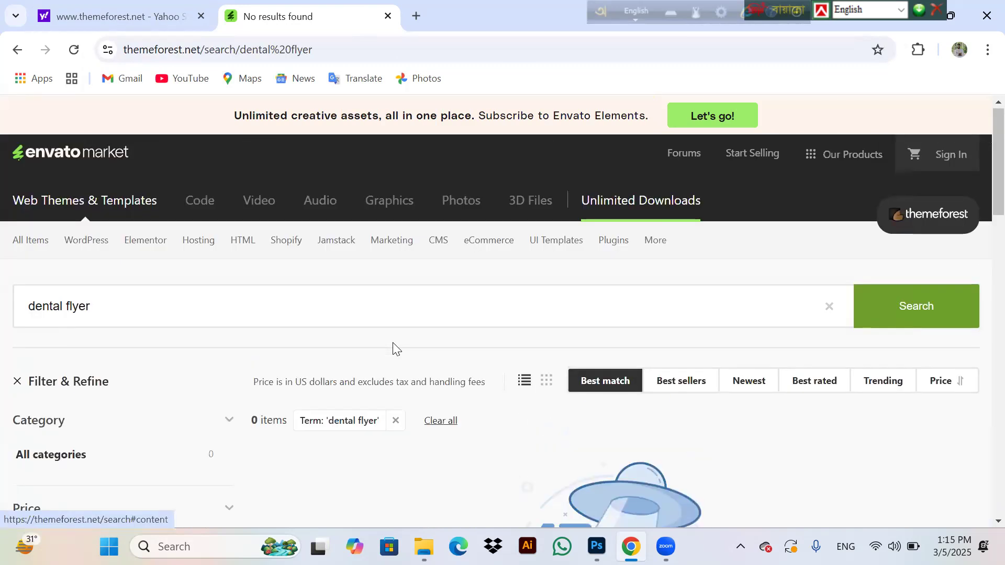
# - Check the results page, remove "flyer" from the search term and search for the suggested "dental wordpress"
pyautogui.scroll(-5, 394, 346)
pyautogui.rightClick(392, 342)
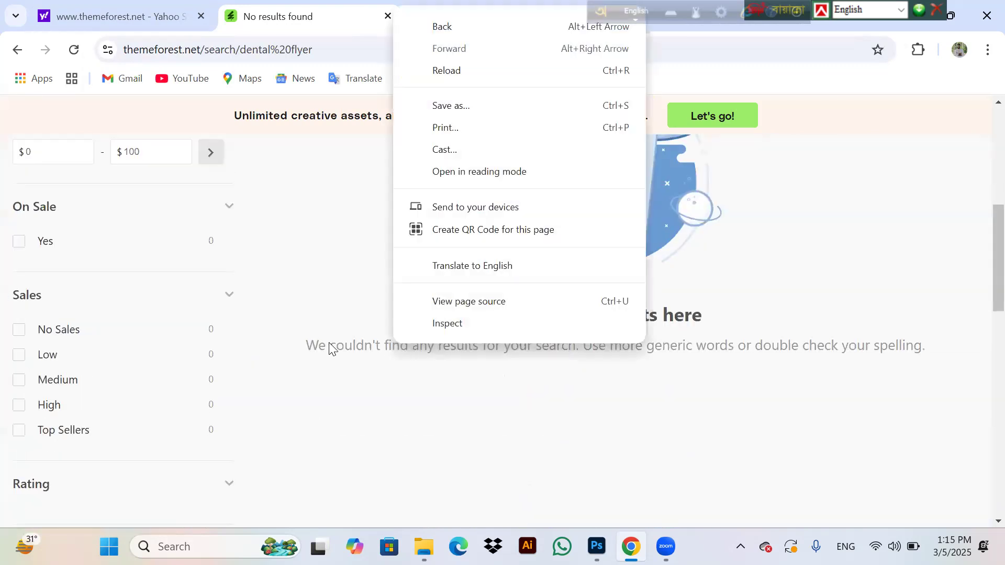
pyautogui.scroll(3, 474, 339)
pyautogui.scroll(-8, 473, 339)
pyautogui.scroll(10, 473, 338)
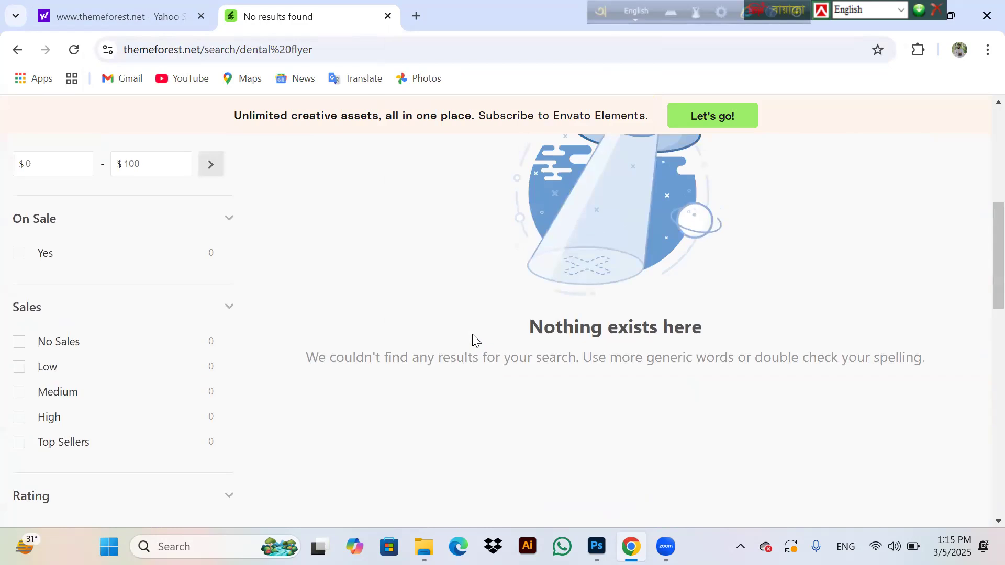
pyautogui.scroll(2, 474, 342)
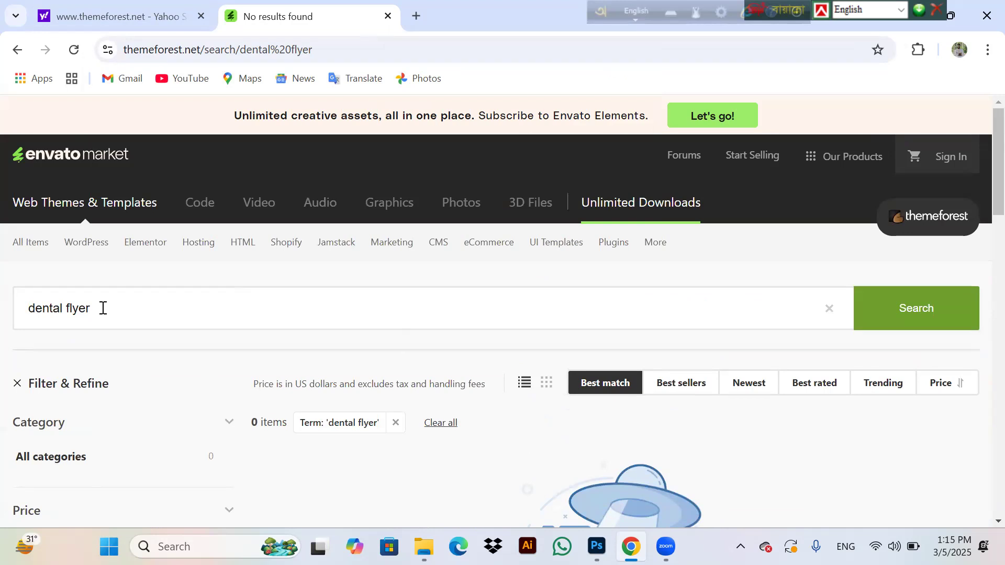
pyautogui.moveTo(90, 309); pyautogui.dragTo(67, 312)
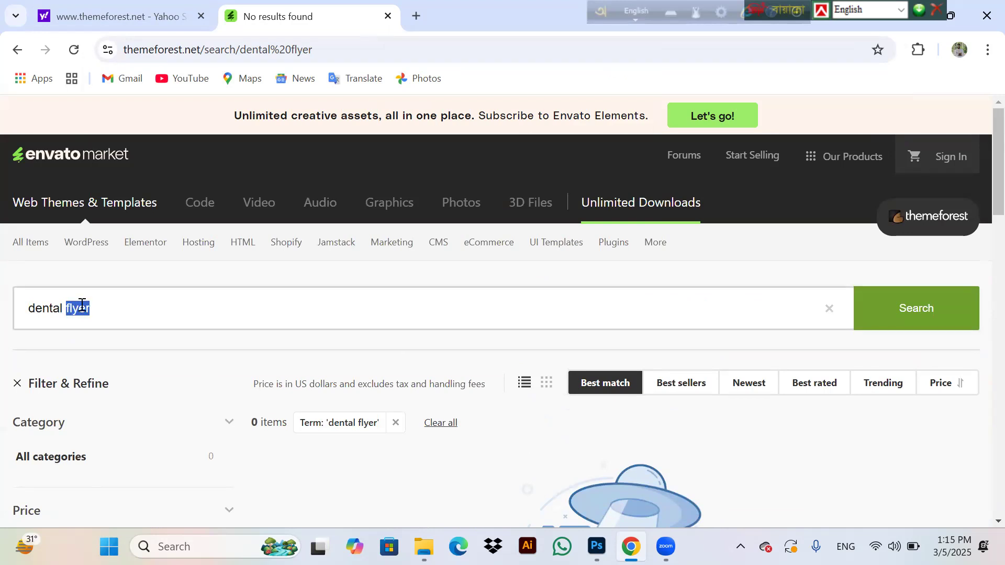
pyautogui.press('BackSpace')
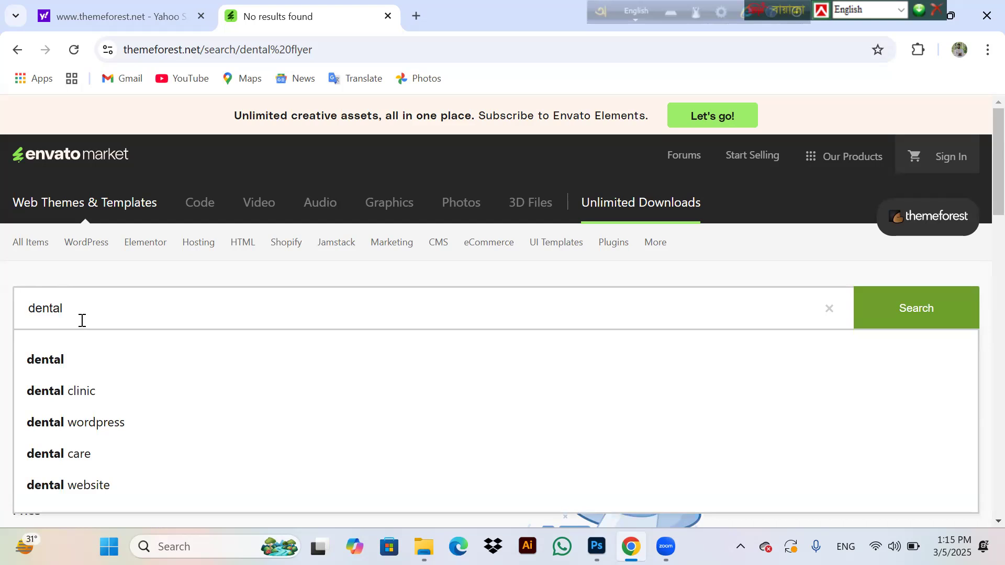
pyautogui.click(60, 418)
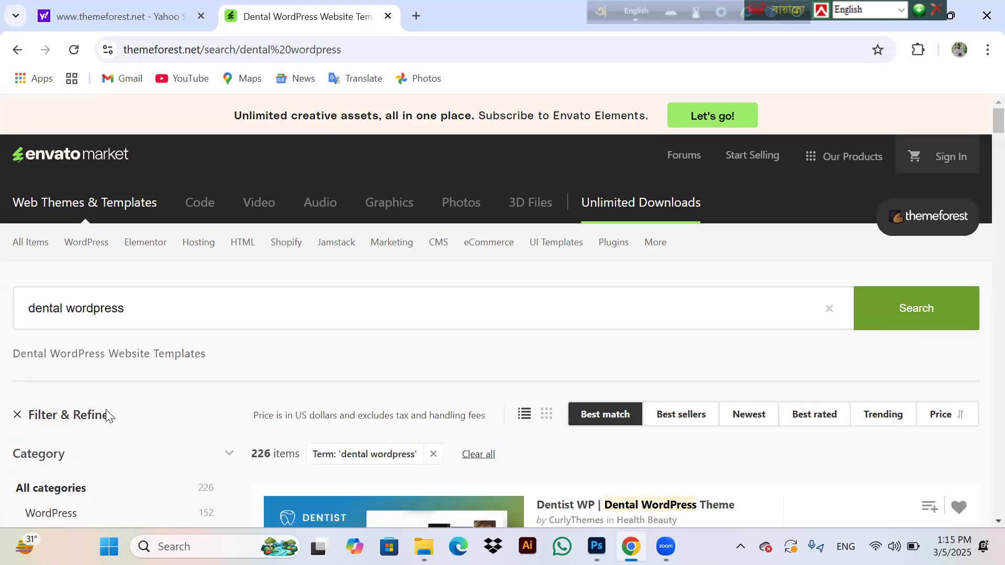
# - Browse the dental WordPress results and open the item page of "Dentist WP | Dental WordPress Theme"
pyautogui.scroll(-7, 314, 392)
pyautogui.scroll(3, 337, 385)
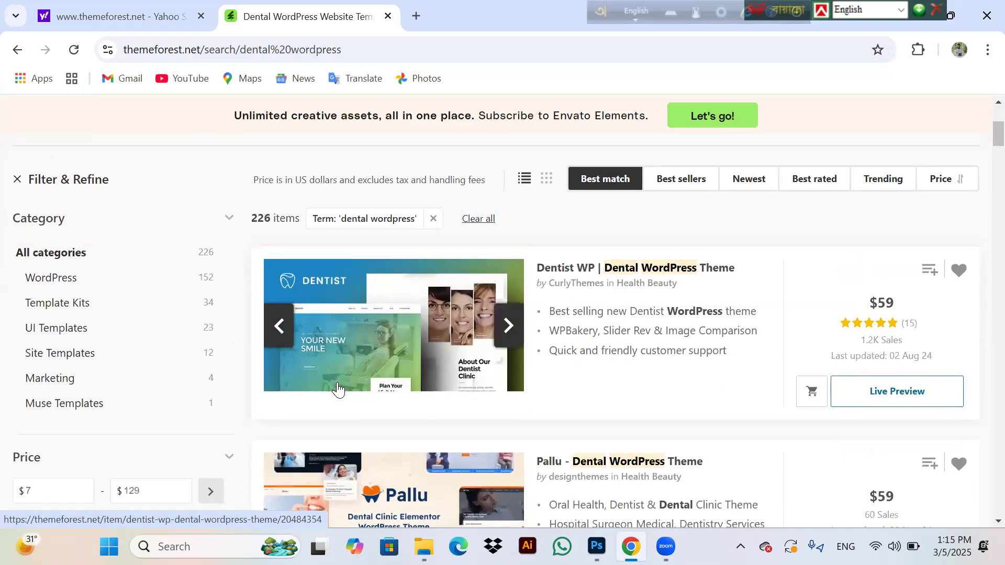
pyautogui.scroll(-1, 338, 390)
pyautogui.click(422, 291)
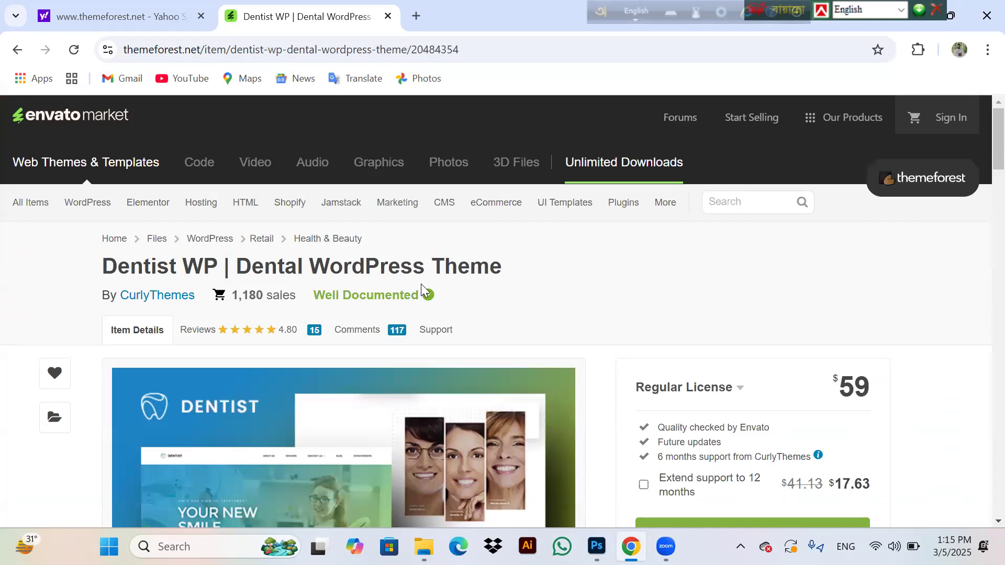
# - Examine the Dentist WP item's description and design images, and open the theme's live preview
pyautogui.scroll(-4, 421, 284)
pyautogui.scroll(1, 422, 285)
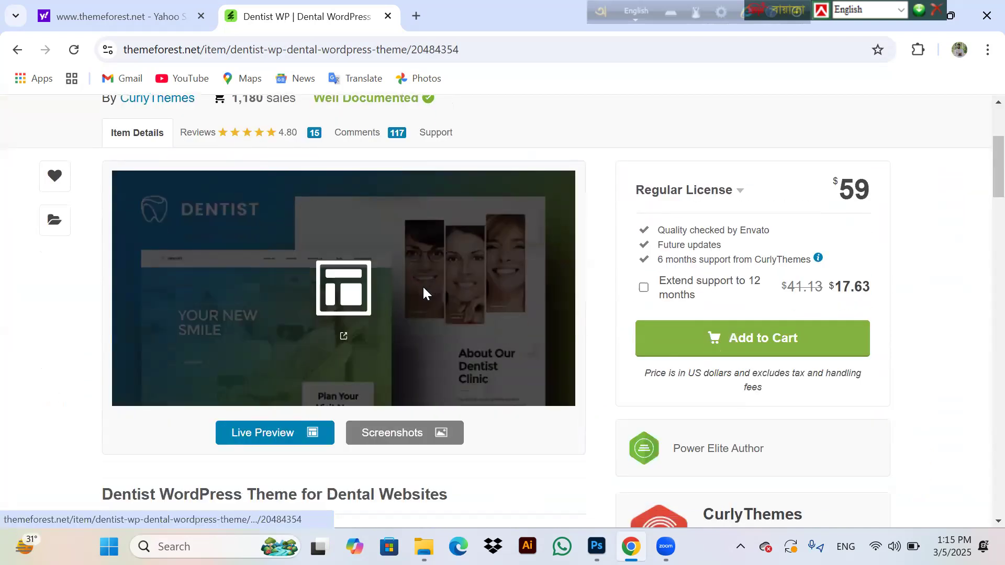
pyautogui.scroll(-12, 423, 291)
pyautogui.scroll(-4, 423, 291)
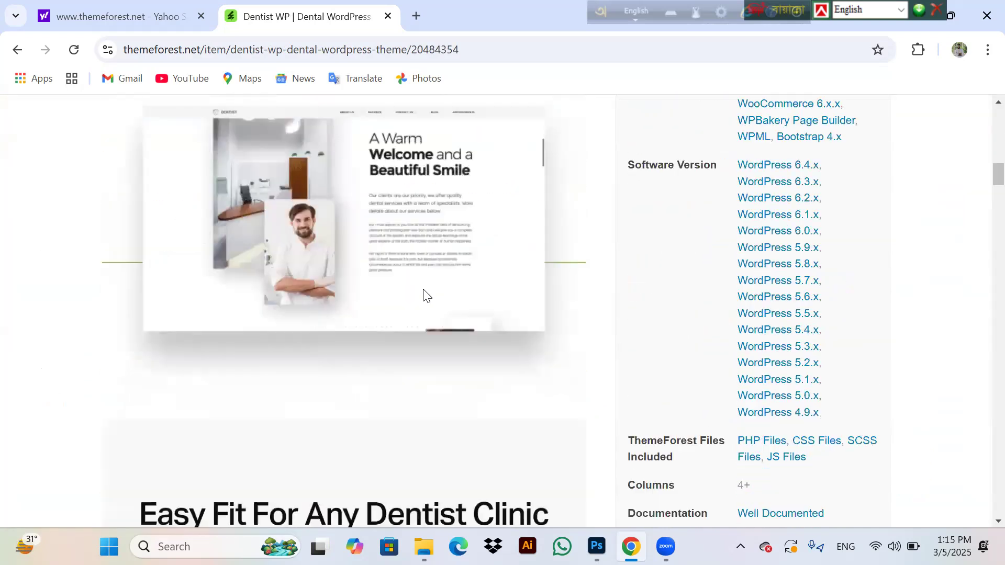
pyautogui.scroll(-6, 423, 291)
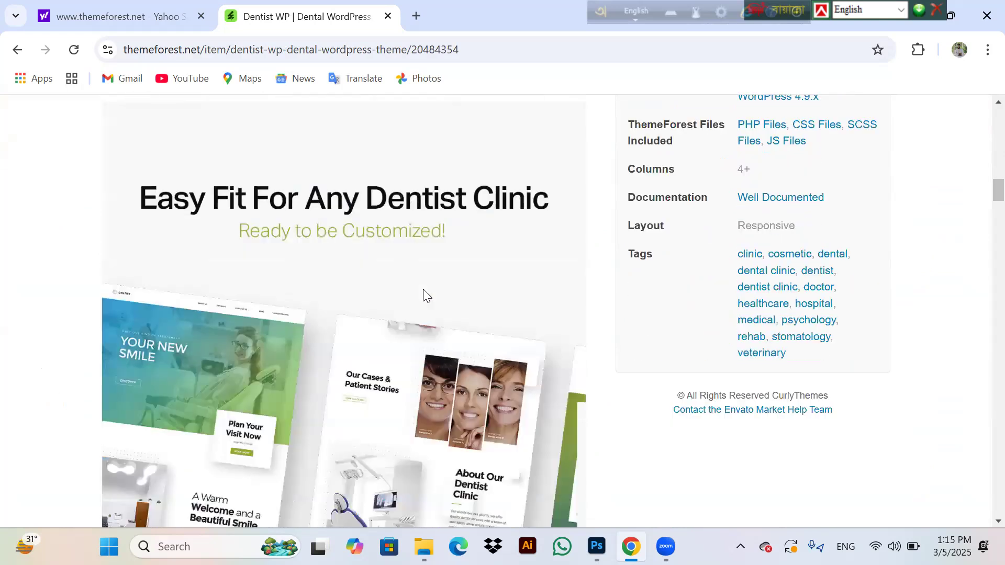
pyautogui.scroll(-2, 423, 289)
pyautogui.scroll(10, 429, 291)
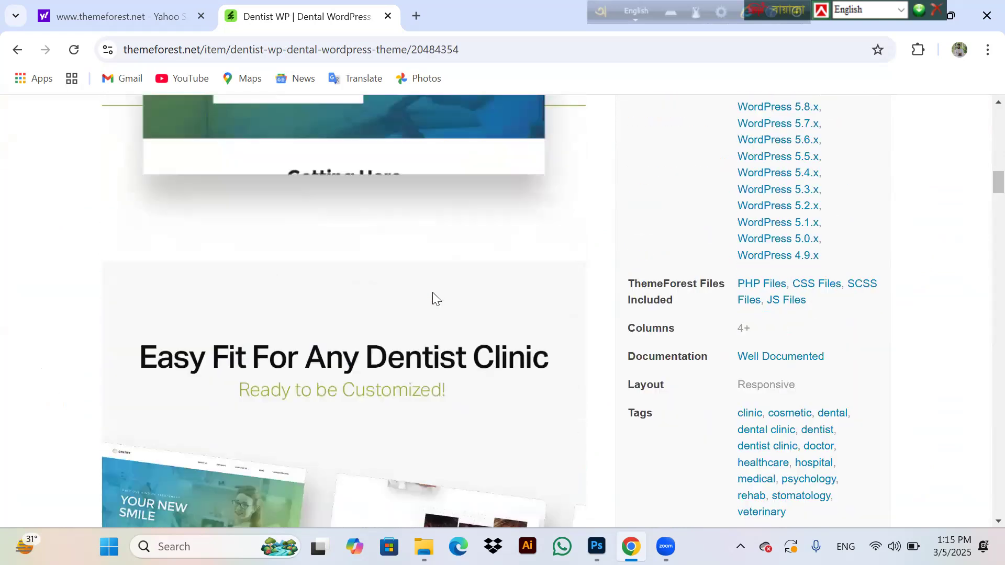
pyautogui.scroll(14, 431, 296)
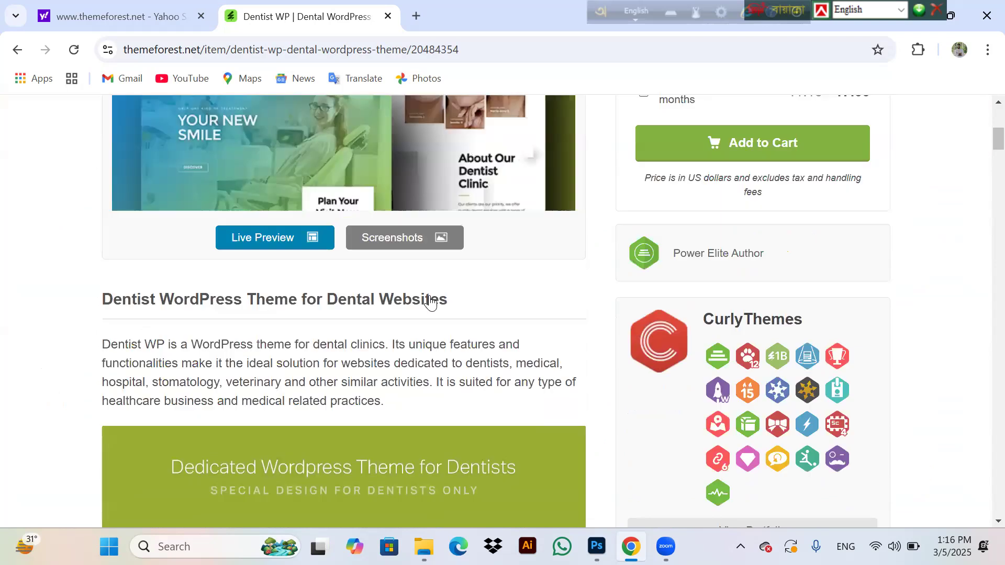
pyautogui.scroll(-4, 426, 306)
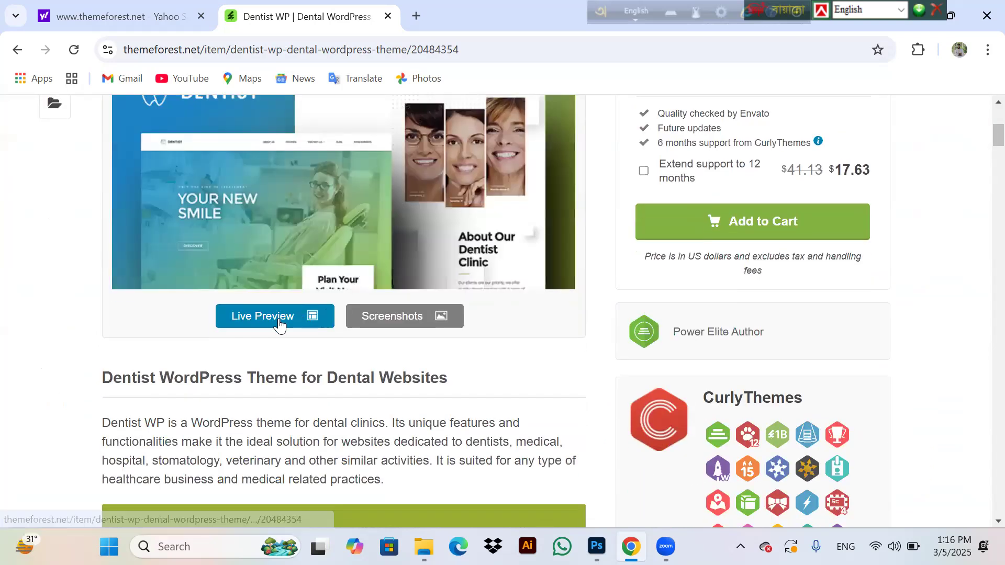
pyautogui.click(279, 324)
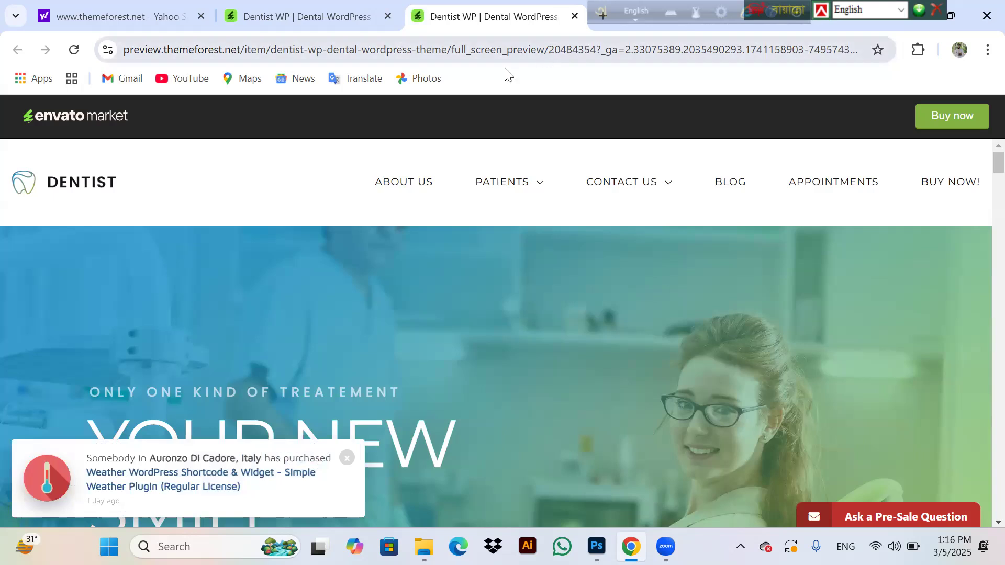
pyautogui.click(918, 51)
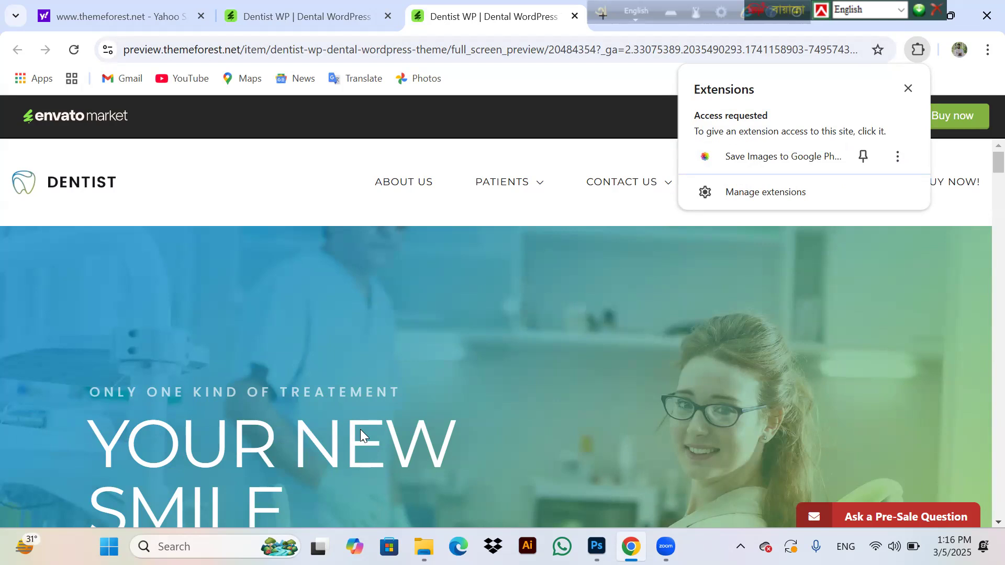
pyautogui.click(458, 546)
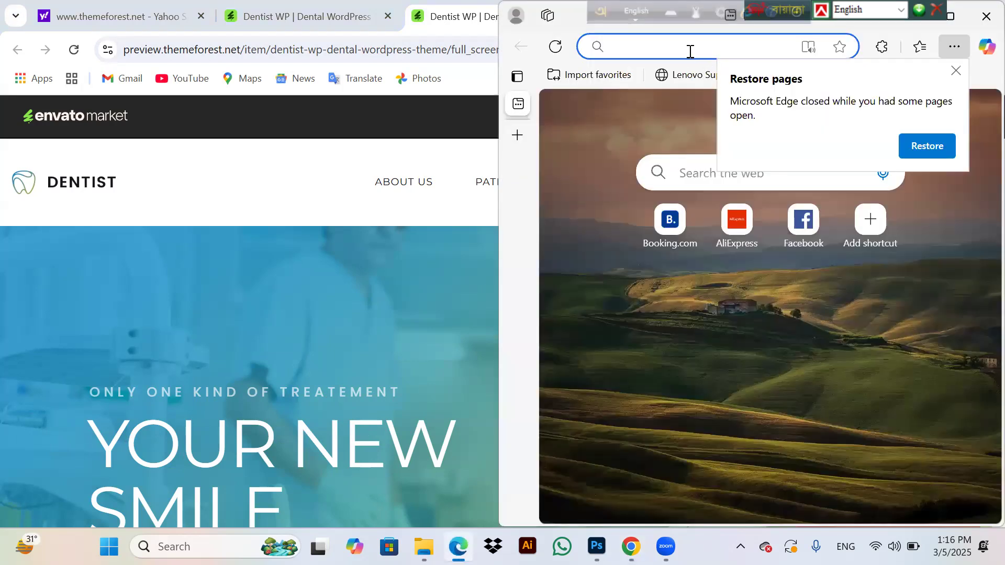
pyautogui.click(688, 51)
pyautogui.write('im')
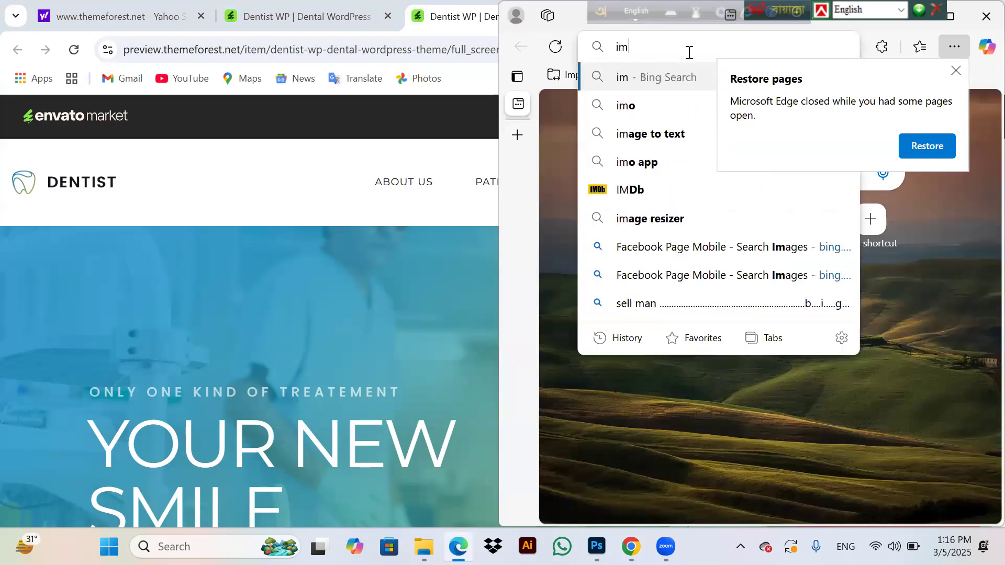
pyautogui.write('age down')
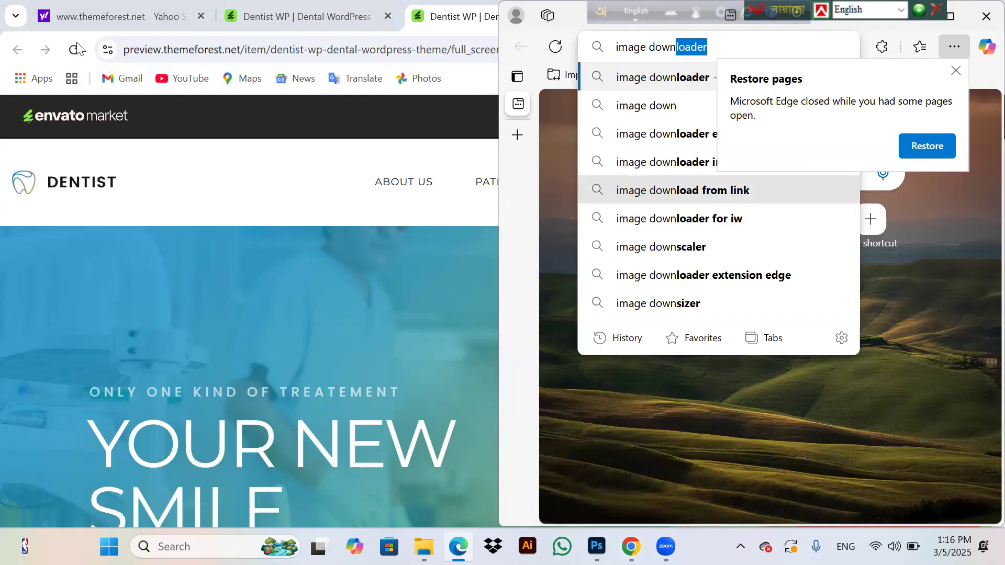
pyautogui.click(170, 52)
pyautogui.moveTo(122, 49); pyautogui.dragTo(871, 162)
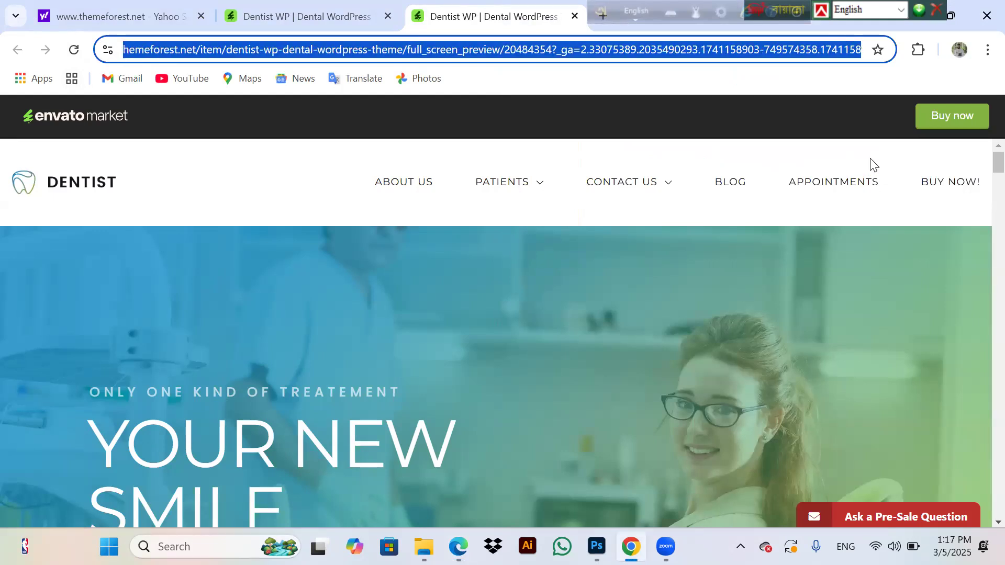
# - Search the web for "image downloader" in a new tab and open the Image Downloader page in the Chrome Web Store
pyautogui.click(985, 53)
pyautogui.click(876, 124)
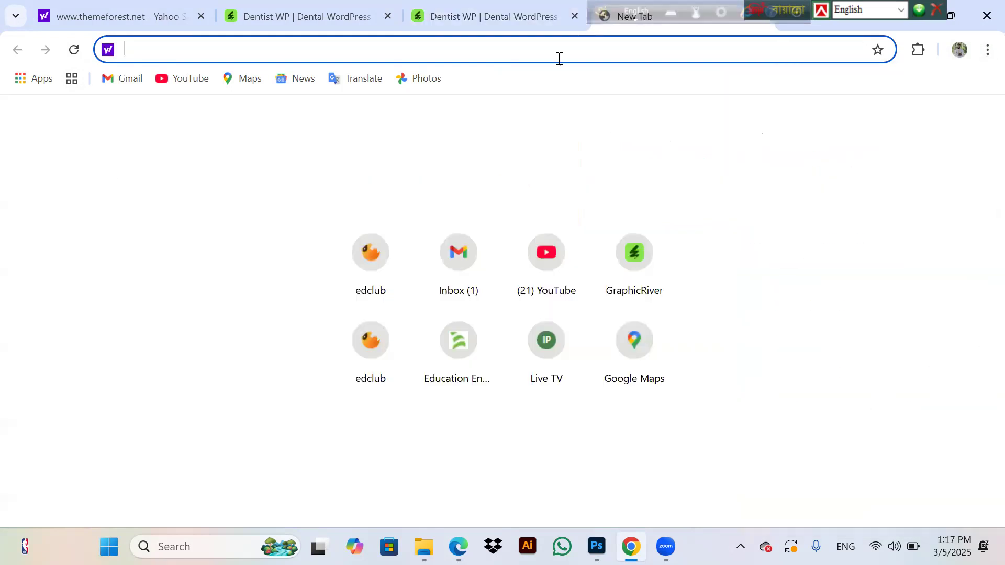
pyautogui.write('i')
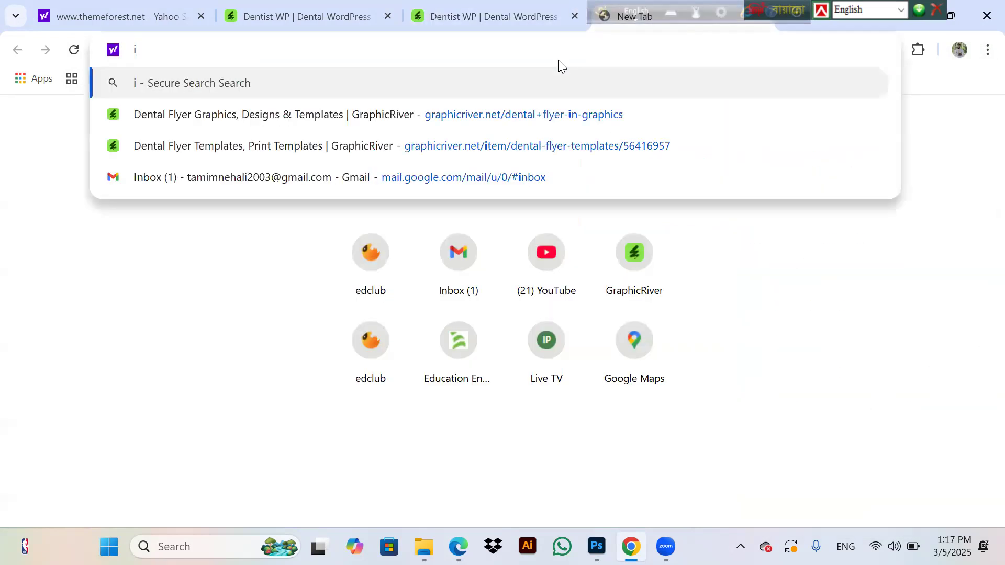
pyautogui.write('mage ')
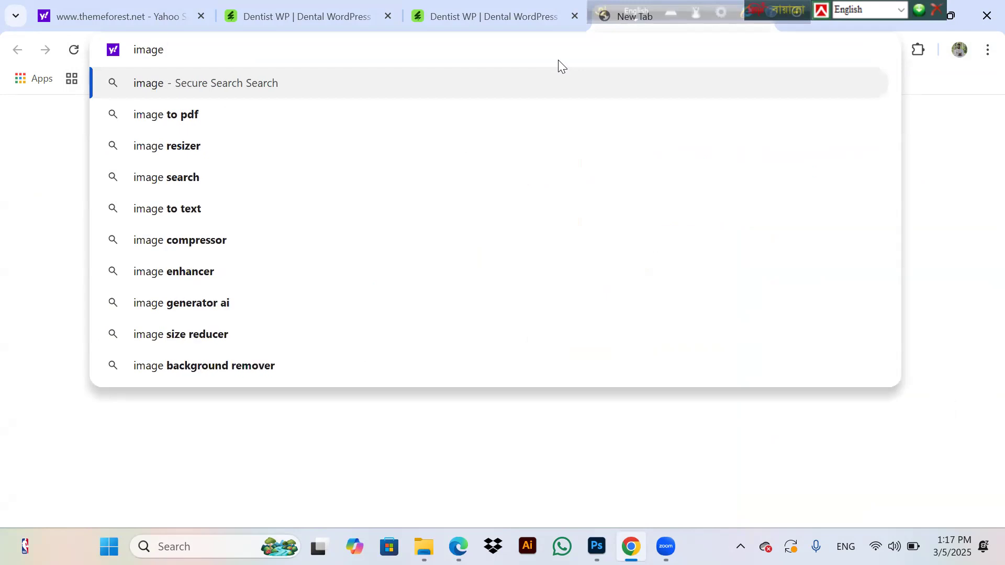
pyautogui.write('down')
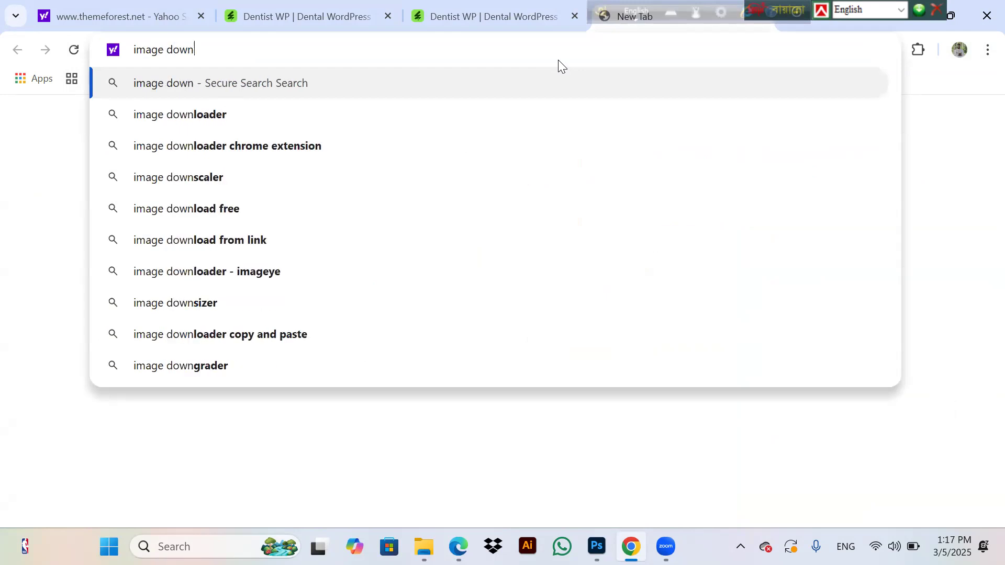
pyautogui.write('loder')
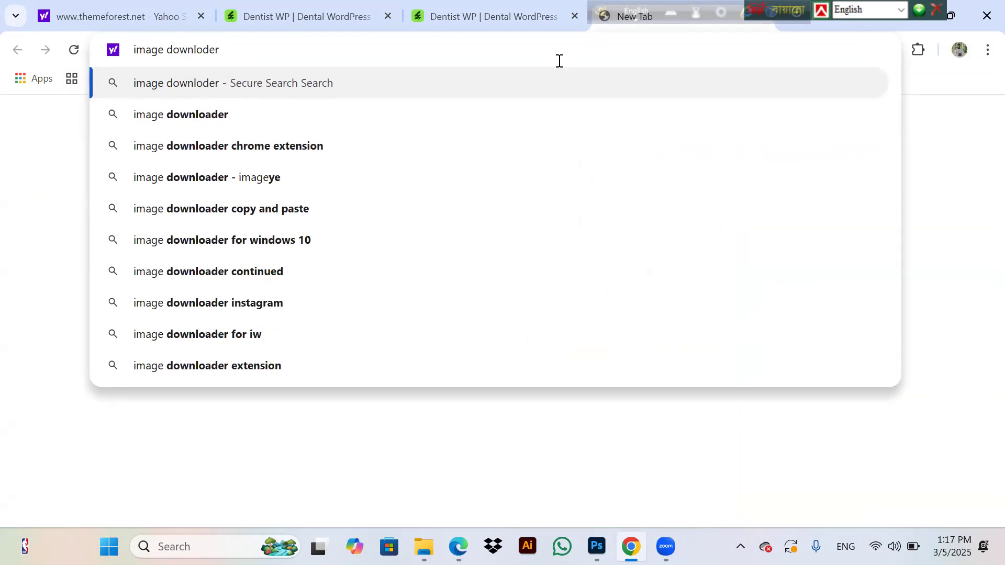
pyautogui.click(401, 105)
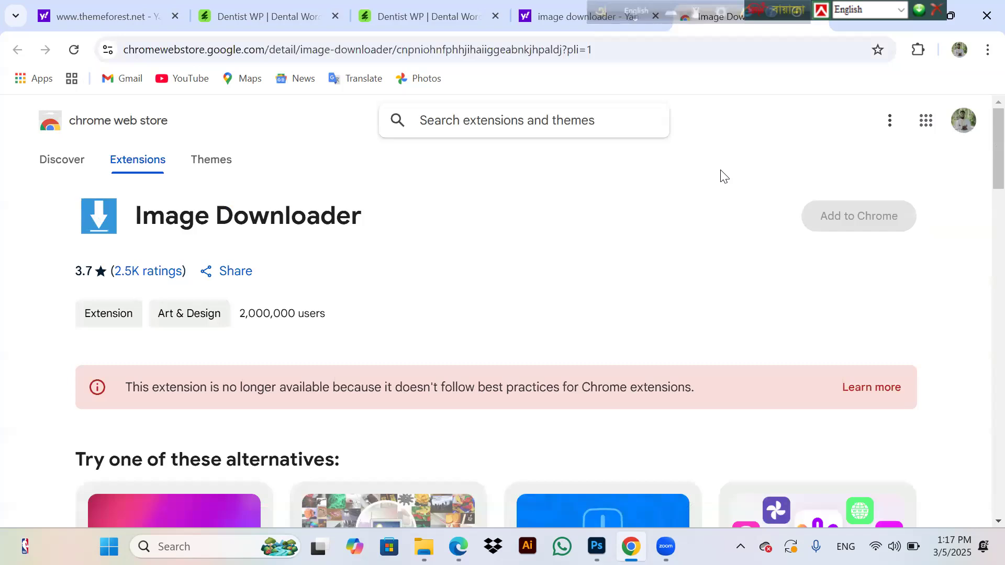
# - Examine the Image Downloader extension's store page, including its availability and the suggested alternative extensions
pyautogui.scroll(-3, 563, 196)
pyautogui.scroll(3, 571, 201)
pyautogui.scroll(-5, 594, 220)
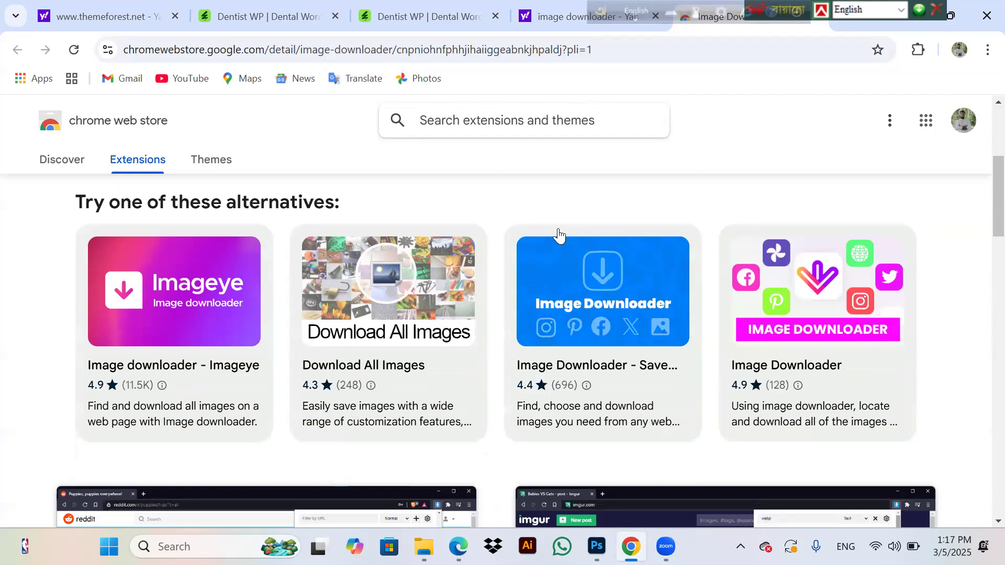
pyautogui.scroll(-15, 559, 236)
pyautogui.scroll(-2, 559, 234)
pyautogui.scroll(15, 554, 236)
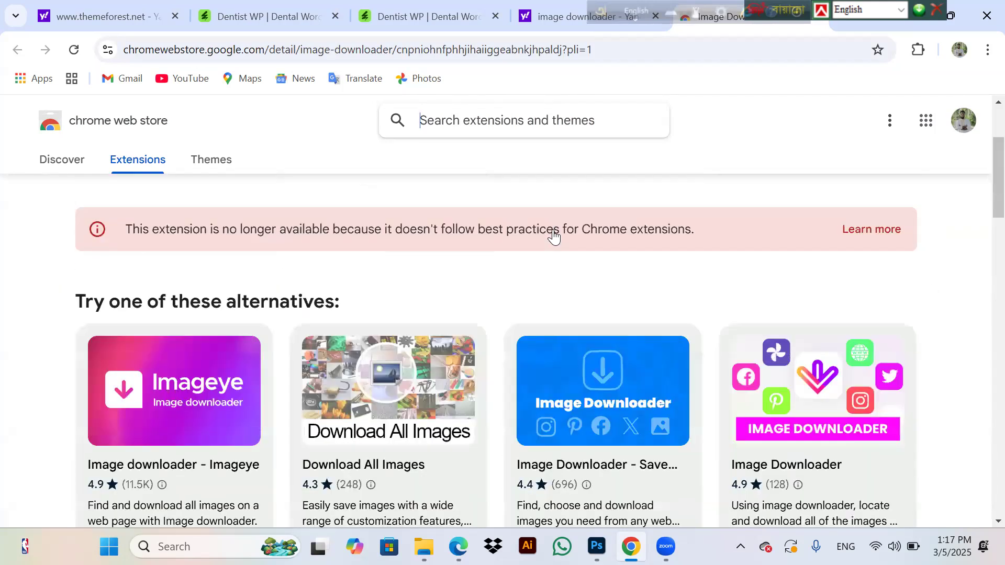
pyautogui.scroll(3, 553, 236)
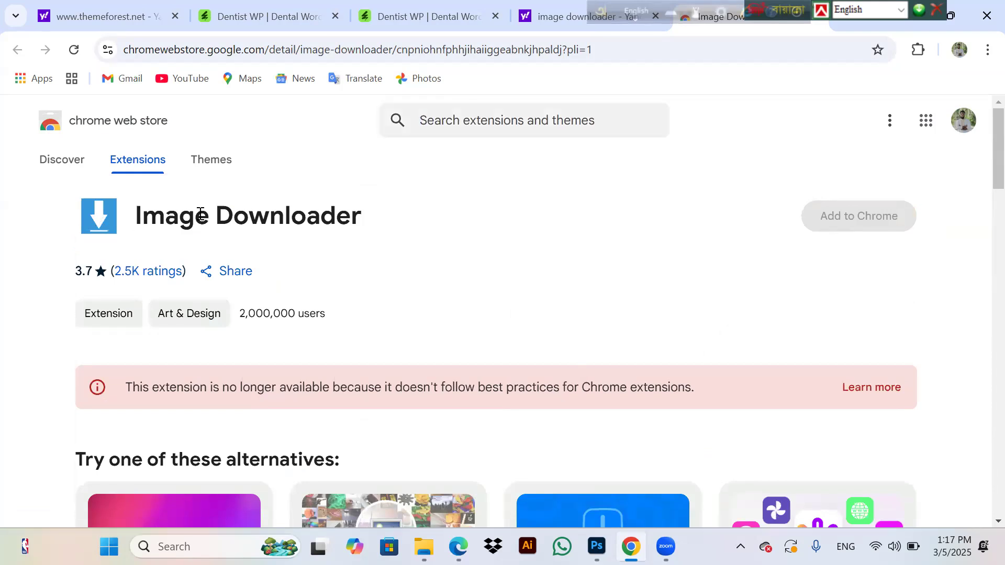
pyautogui.scroll(-3, 389, 213)
pyautogui.scroll(-3, 390, 214)
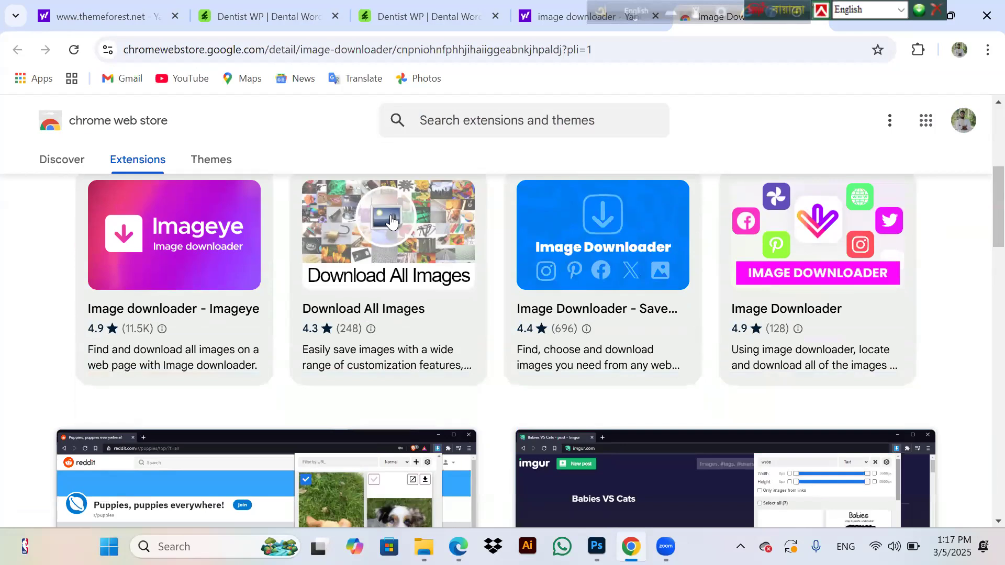
pyautogui.scroll(6, 392, 219)
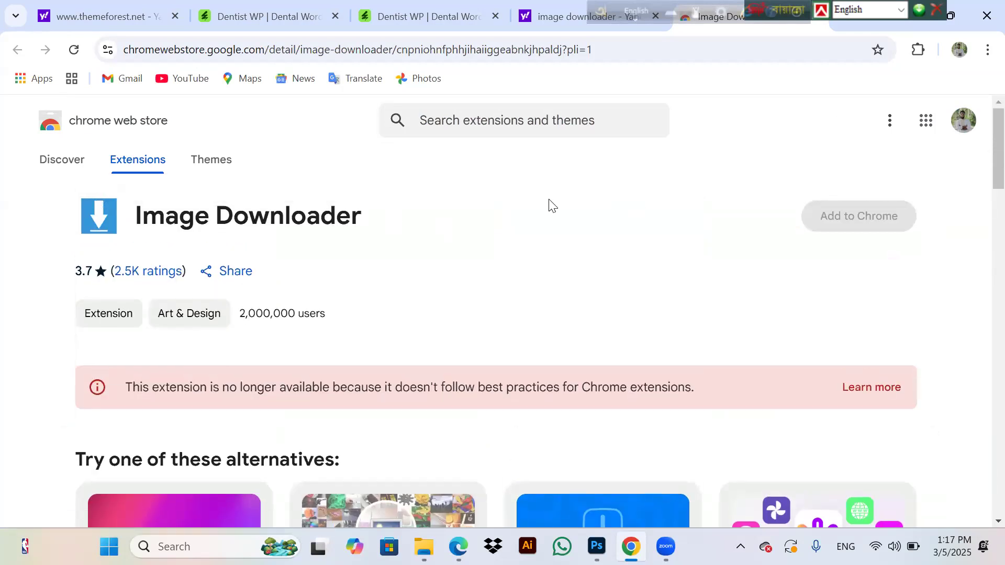
pyautogui.scroll(-4, 550, 205)
pyautogui.scroll(-3, 549, 202)
pyautogui.scroll(7, 549, 209)
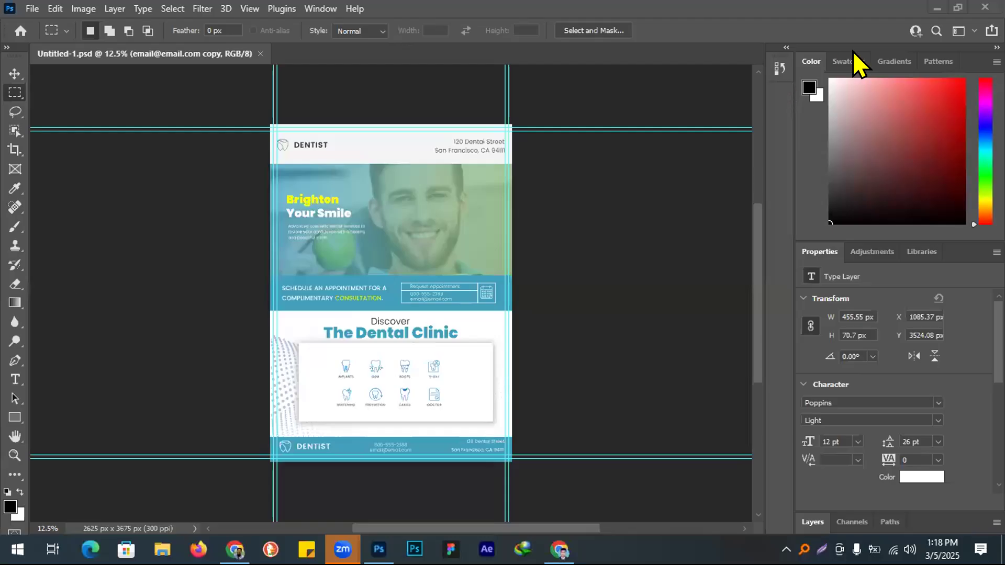
# - In Photoshop, collapse the panel groups to icons, activate the Move tool and dock the Layers panel beside the toolbox
pyautogui.doubleClick(871, 49)
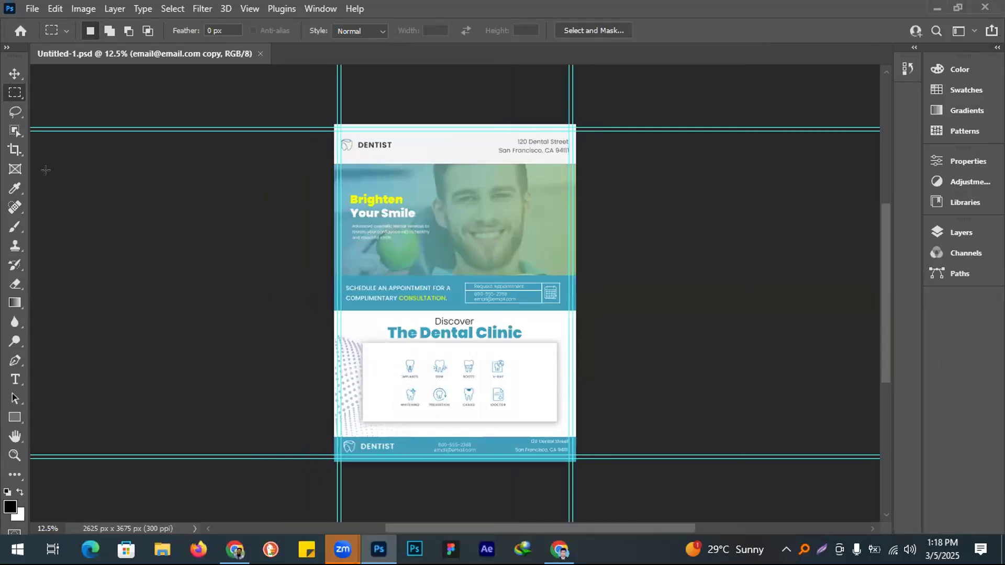
pyautogui.press('v')
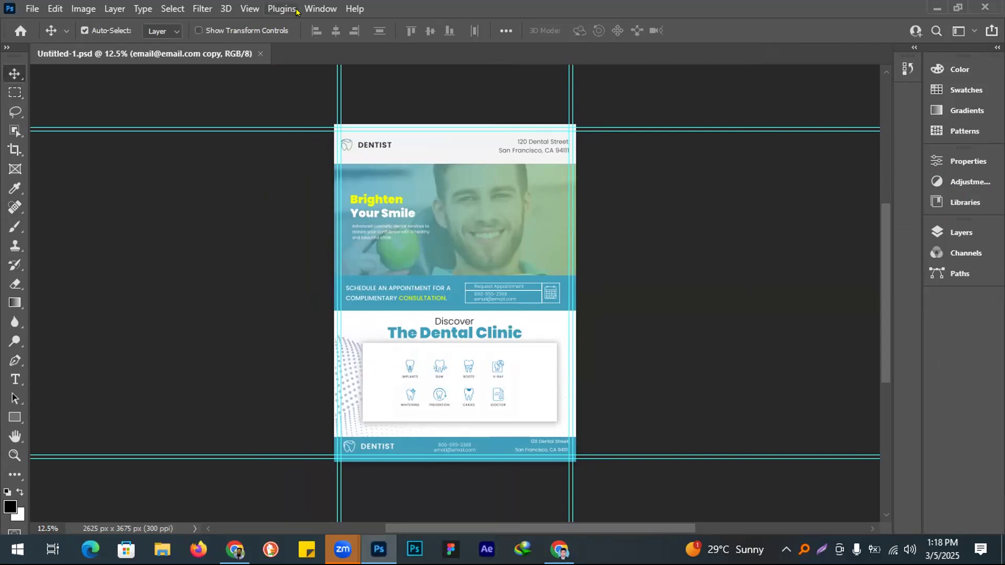
pyautogui.click(317, 8)
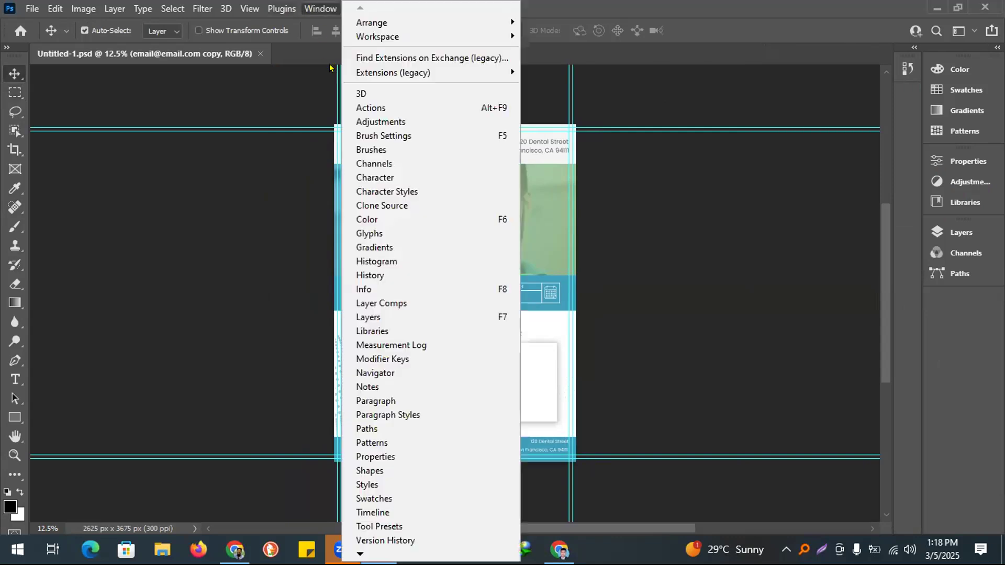
pyautogui.click(192, 314)
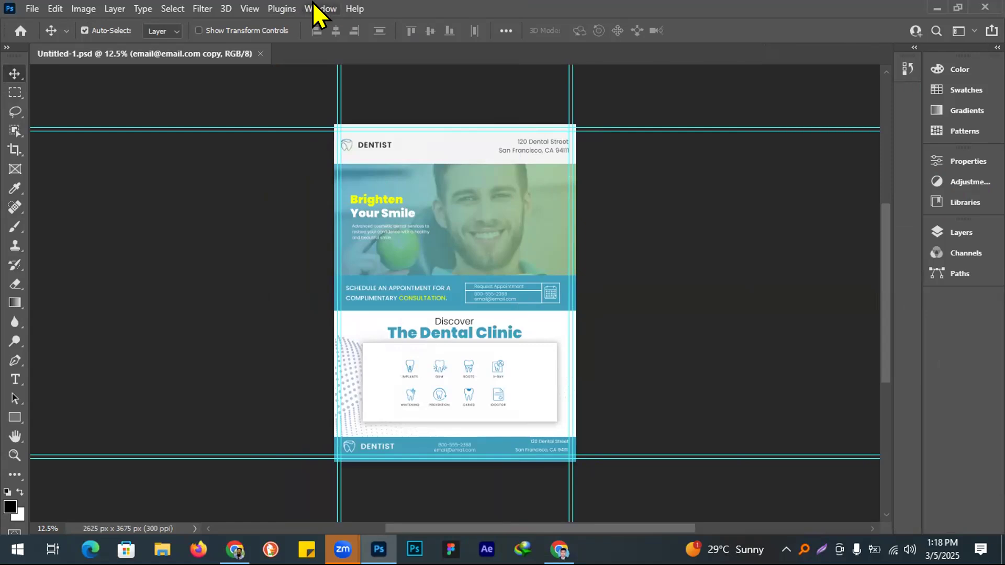
pyautogui.hotkey('alt', 'w')
pyautogui.click(374, 317)
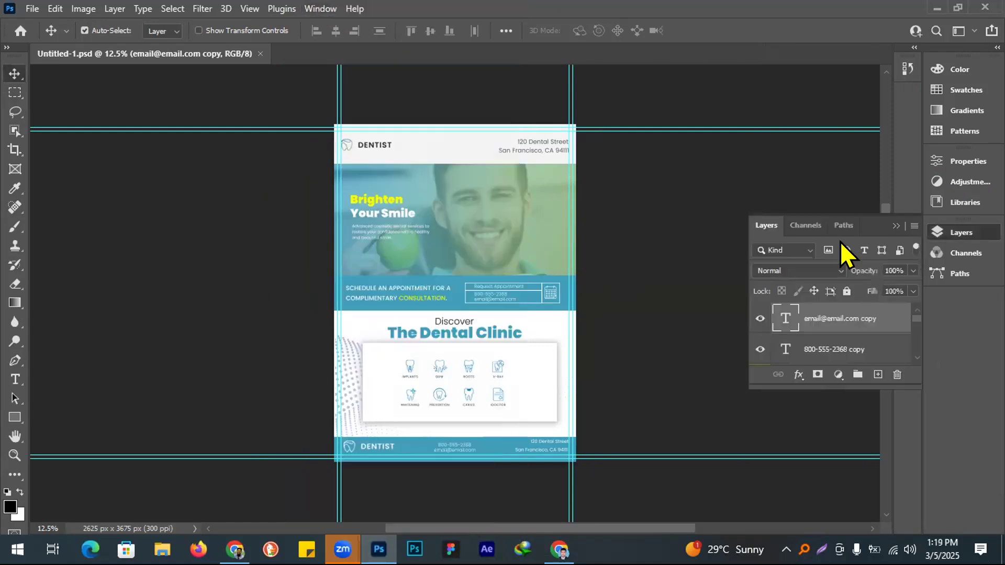
pyautogui.moveTo(768, 231); pyautogui.dragTo(39, 206)
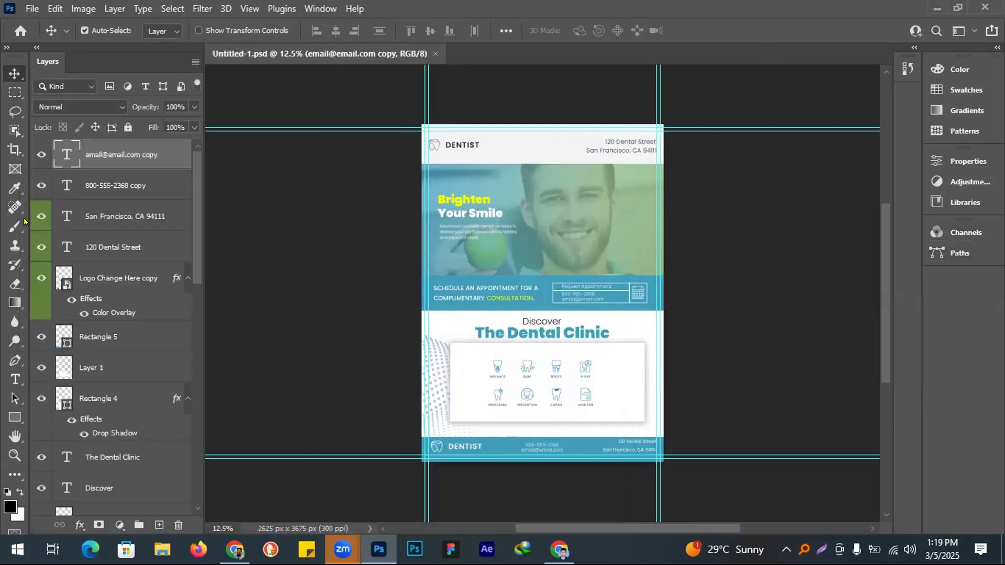
# - Collapse the Header Section and Appiontment layer groups
pyautogui.scroll(-10, 68, 301)
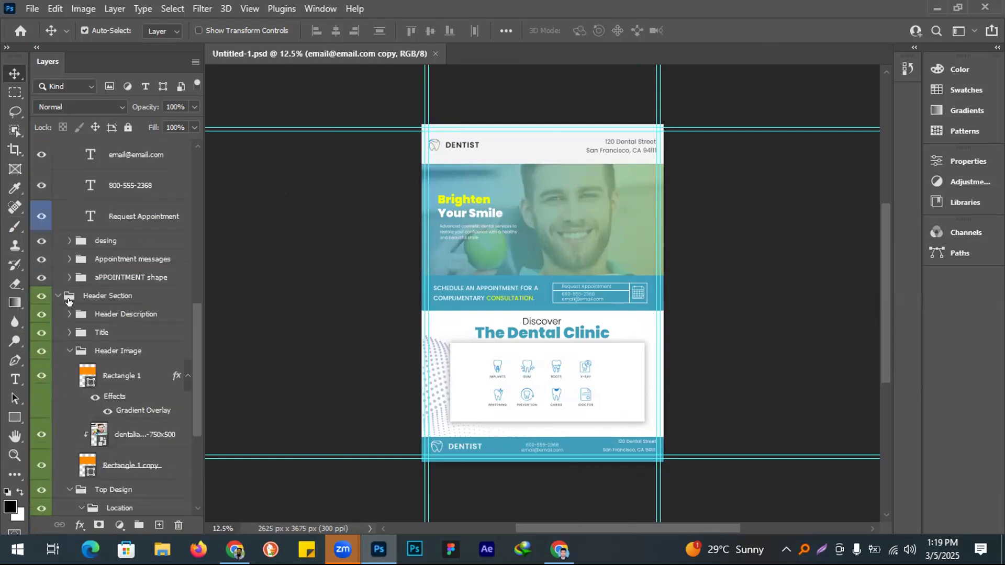
pyautogui.click(57, 298)
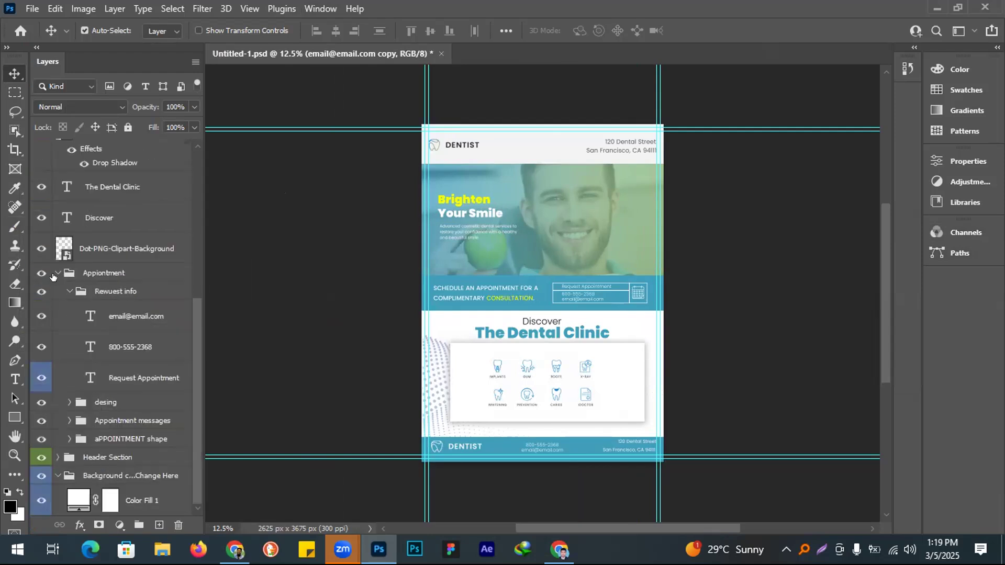
pyautogui.click(54, 274)
pyautogui.scroll(3, 105, 353)
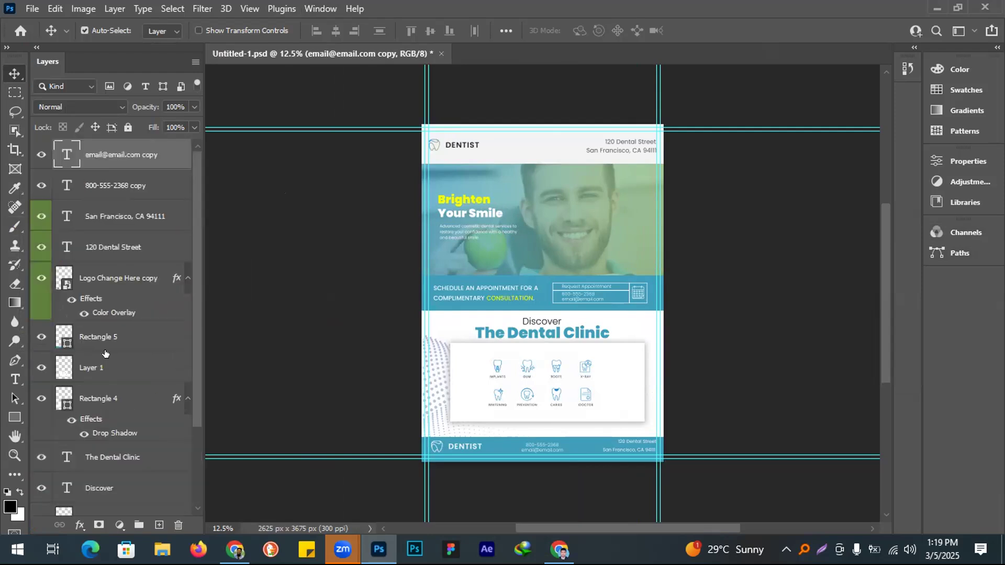
# - Group the layers from Dot-PNG-Clipart-Background up to the topmost text layer as "Others design", and collapse the background group
pyautogui.scroll(-3, 141, 291)
pyautogui.click(134, 416)
pyautogui.scroll(1, 137, 336)
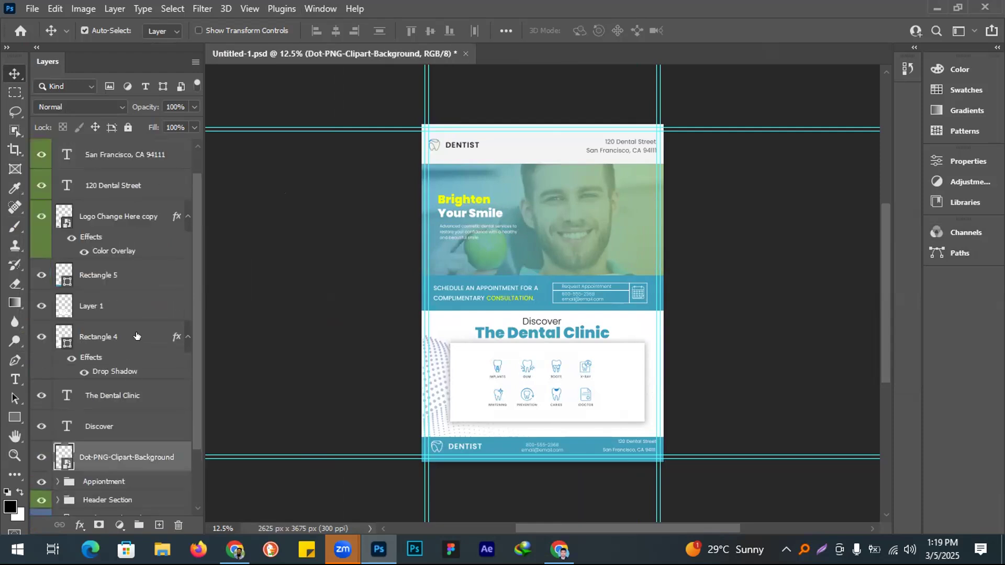
pyautogui.scroll(2, 136, 336)
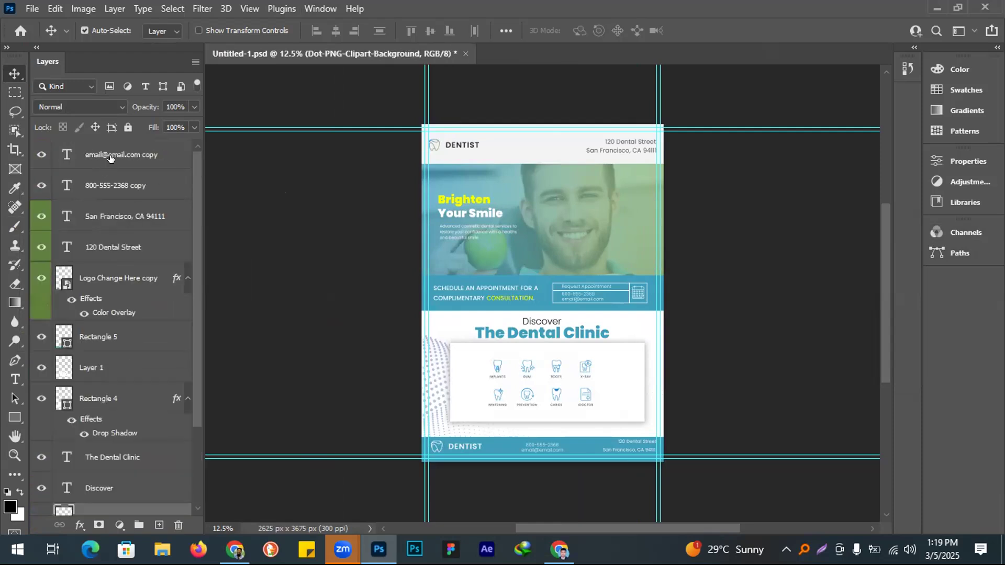
pyautogui.keyDown('shift'); pyautogui.click(109, 158); pyautogui.keyUp('shift')
pyautogui.hotkey('ctrl', 'g')
pyautogui.doubleClick(89, 147)
pyautogui.write('Others de')
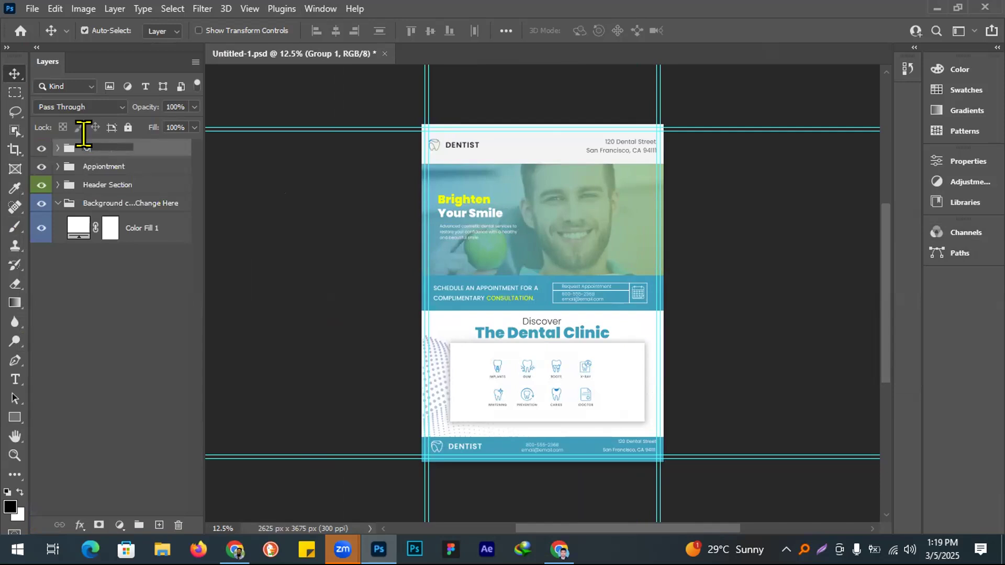
pyautogui.write('sign')
pyautogui.press('Return')
pyautogui.click(55, 204)
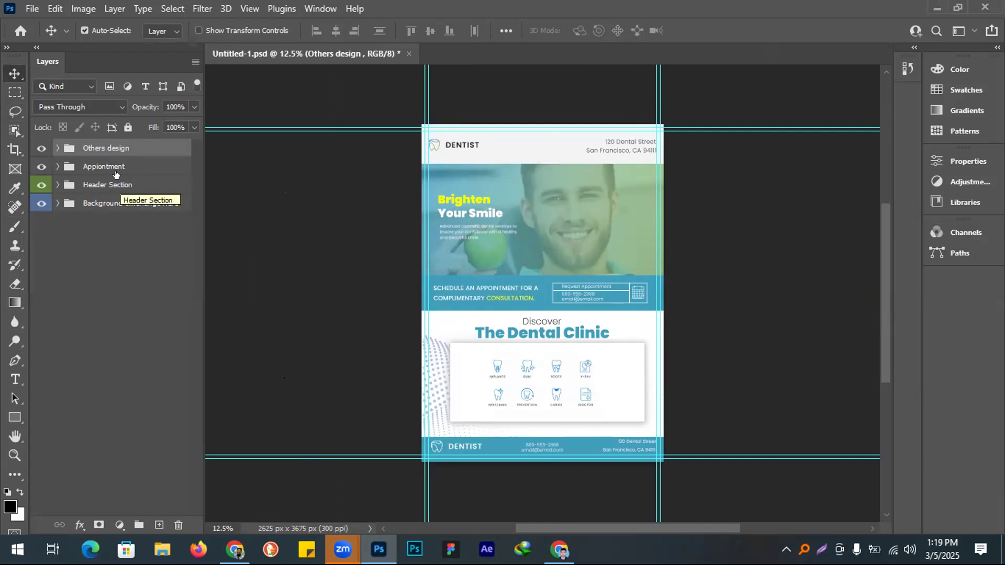
# - Switch to Chrome, open the contributor.freepik.com dashboard and bring up the technical requirements for uploading files
pyautogui.click(559, 549)
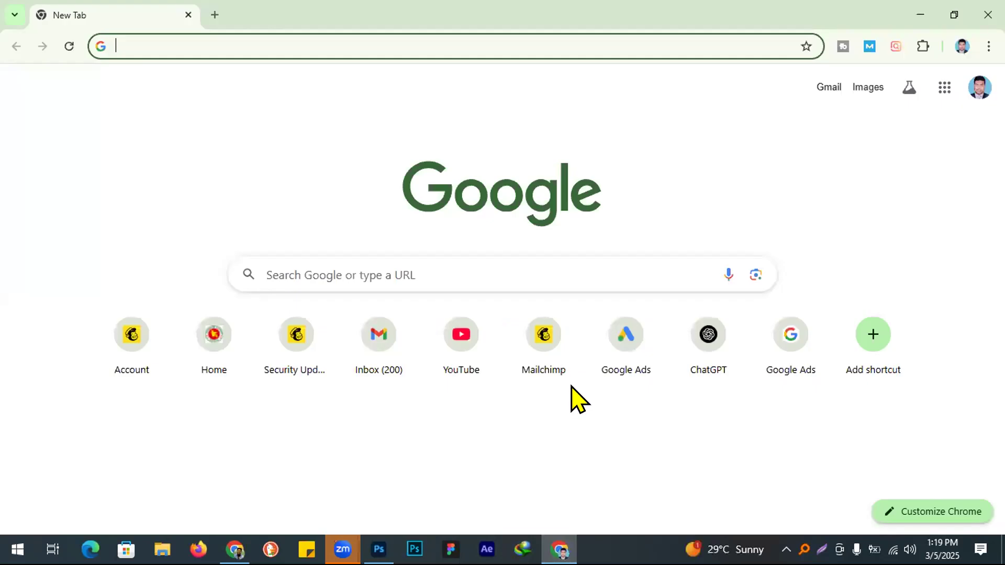
pyautogui.write('con')
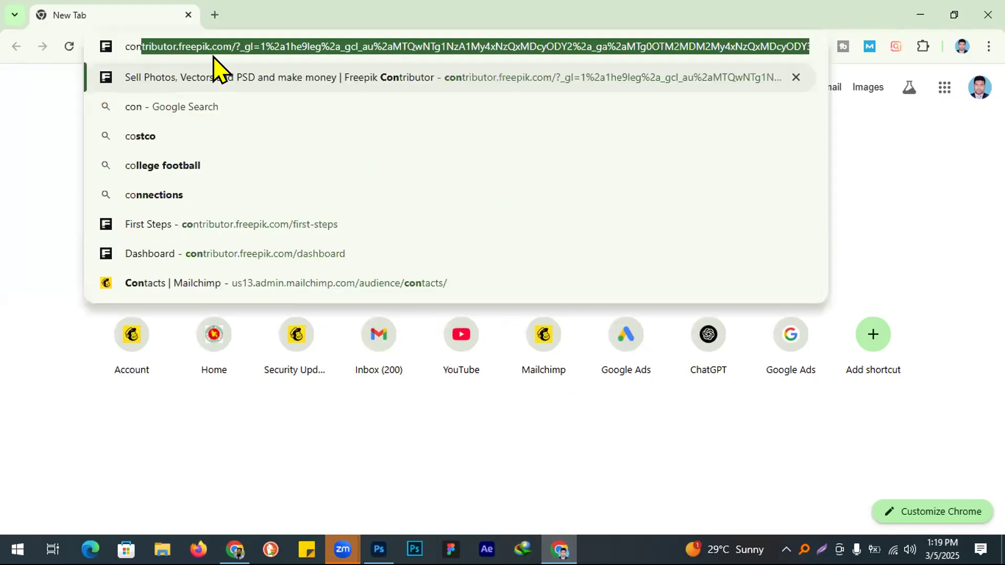
pyautogui.click(238, 49)
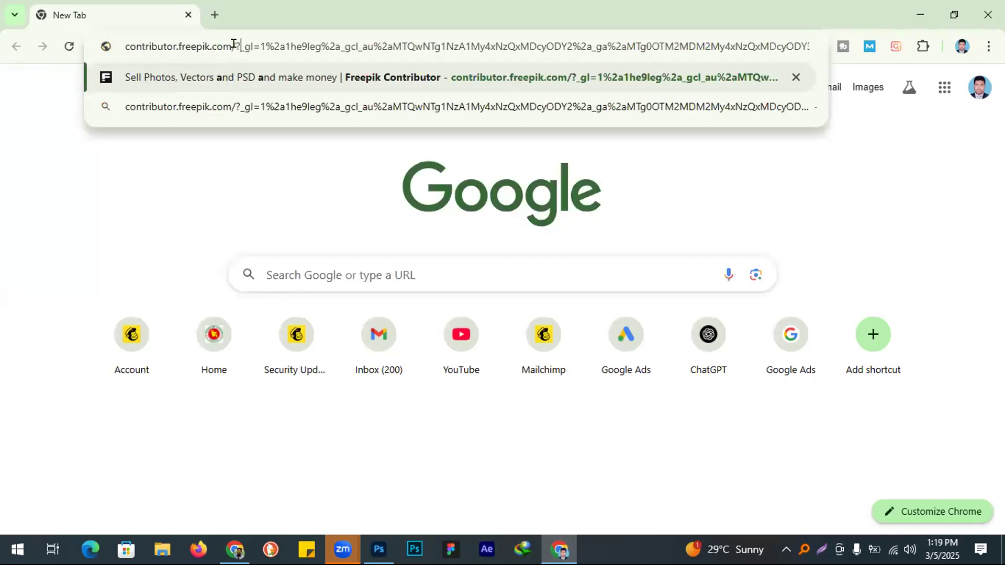
pyautogui.hotkey('shift', 'End')
pyautogui.press('BackSpace')
pyautogui.press('BackSpace')
pyautogui.press('Return')
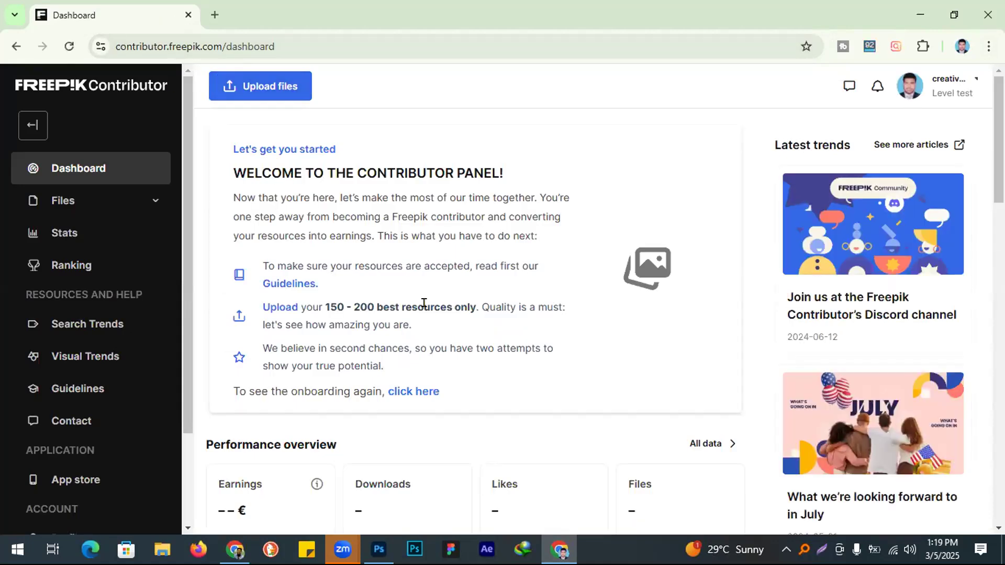
pyautogui.click(280, 106)
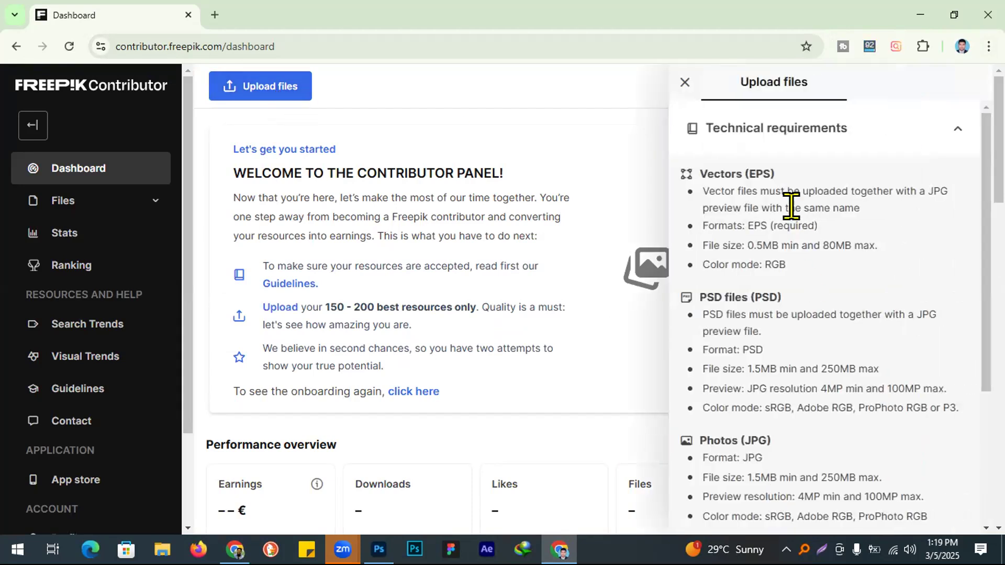
# - Examine which file types the technical requirements accept: vectors (EPS), PSD files and photos (JPG)
pyautogui.tripleClick(773, 174)
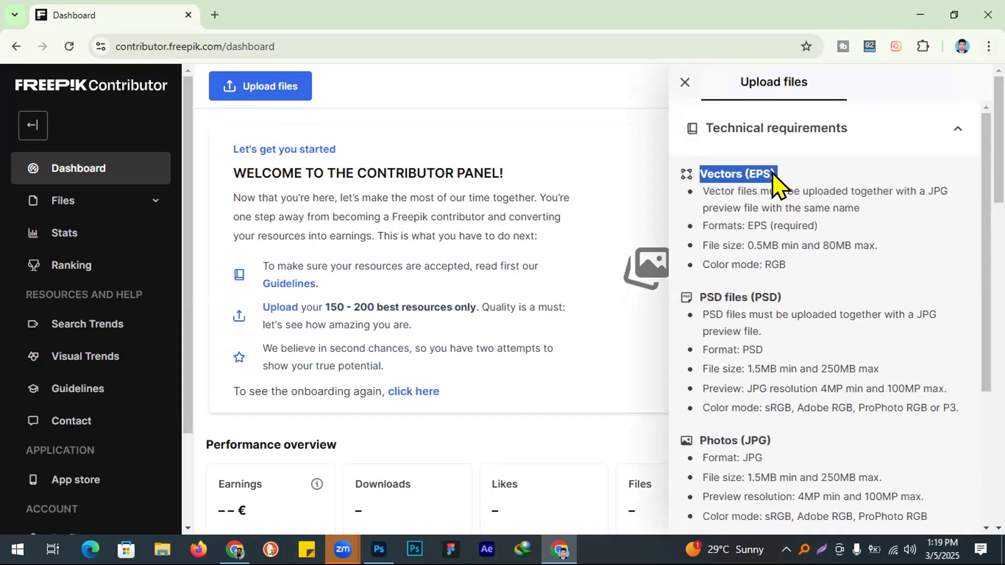
pyautogui.doubleClick(758, 173)
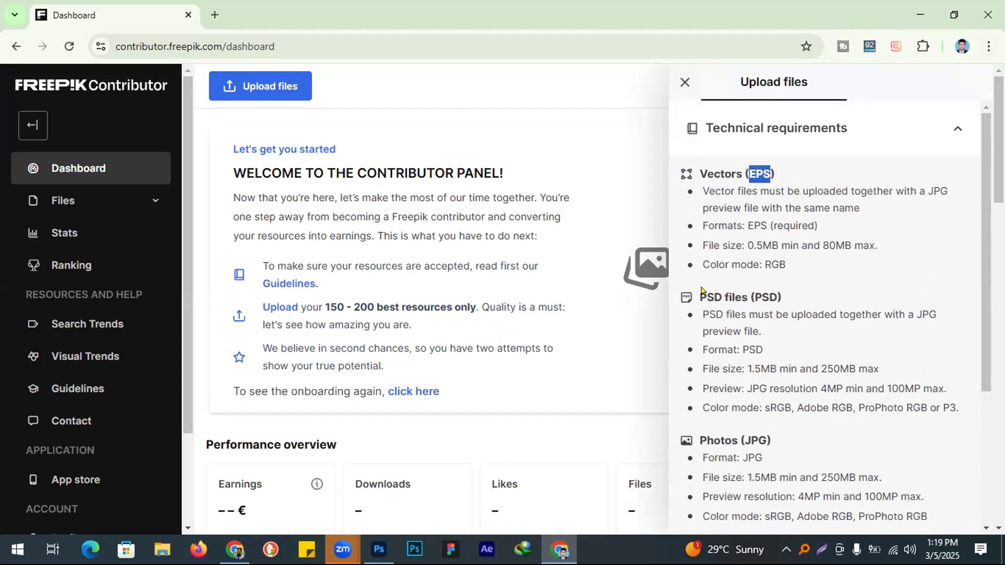
pyautogui.click(767, 286)
pyautogui.scroll(-4, 767, 286)
pyautogui.doubleClick(754, 240)
pyautogui.scroll(4, 754, 251)
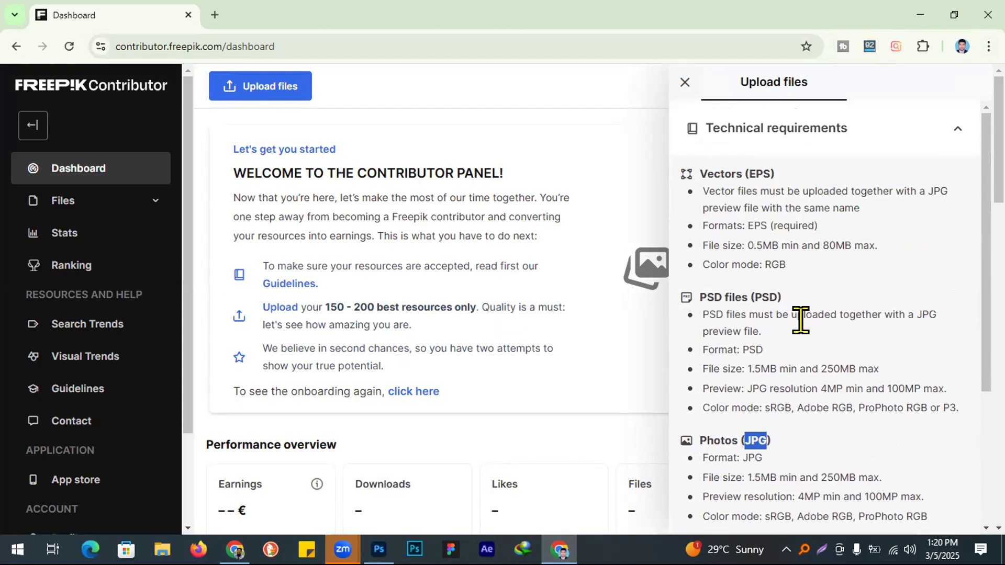
# - Read the PSD section's rules on the accompanying preview file, format, and minimum and maximum file size
pyautogui.scroll(-1, 785, 265)
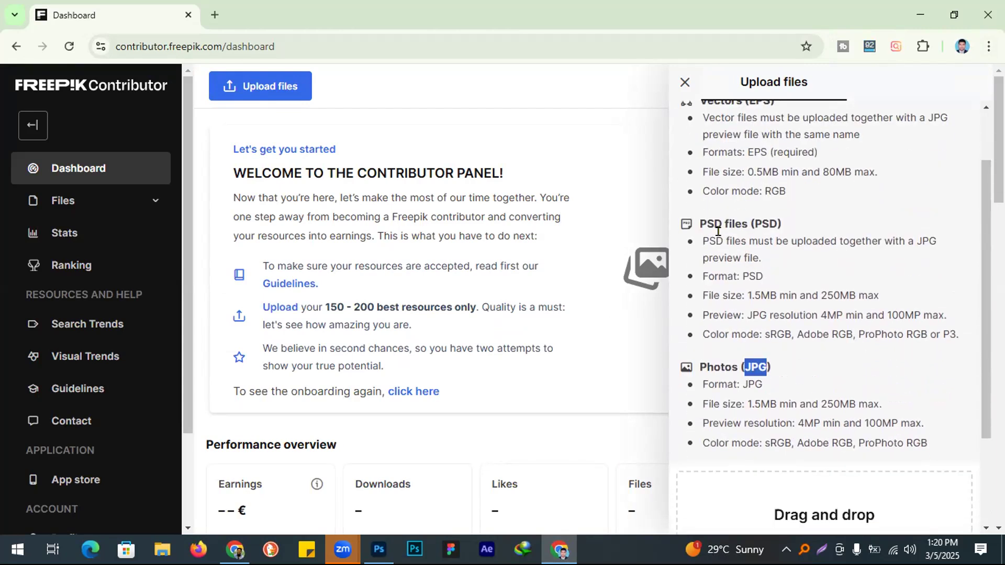
pyautogui.moveTo(705, 244); pyautogui.dragTo(749, 257)
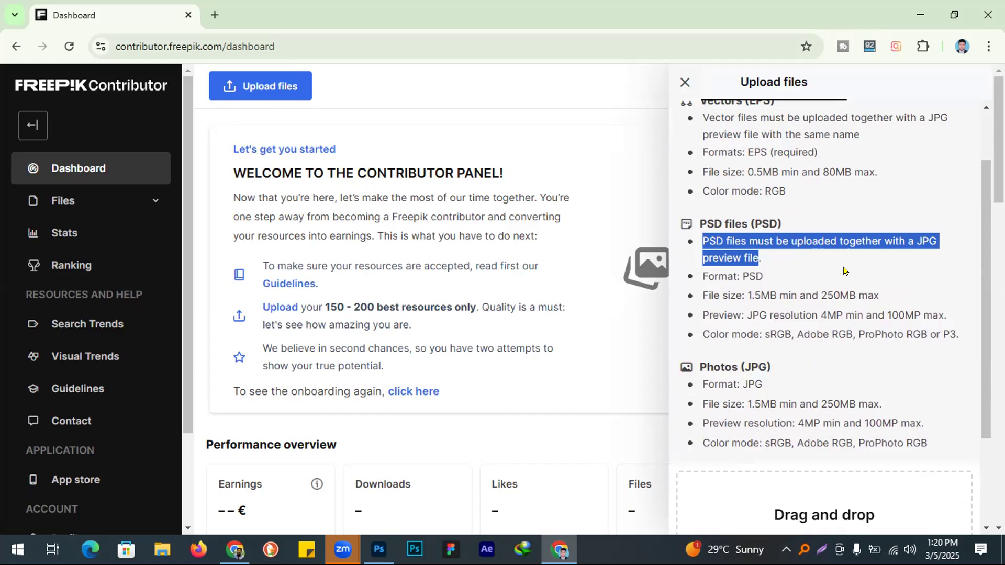
pyautogui.doubleClick(749, 272)
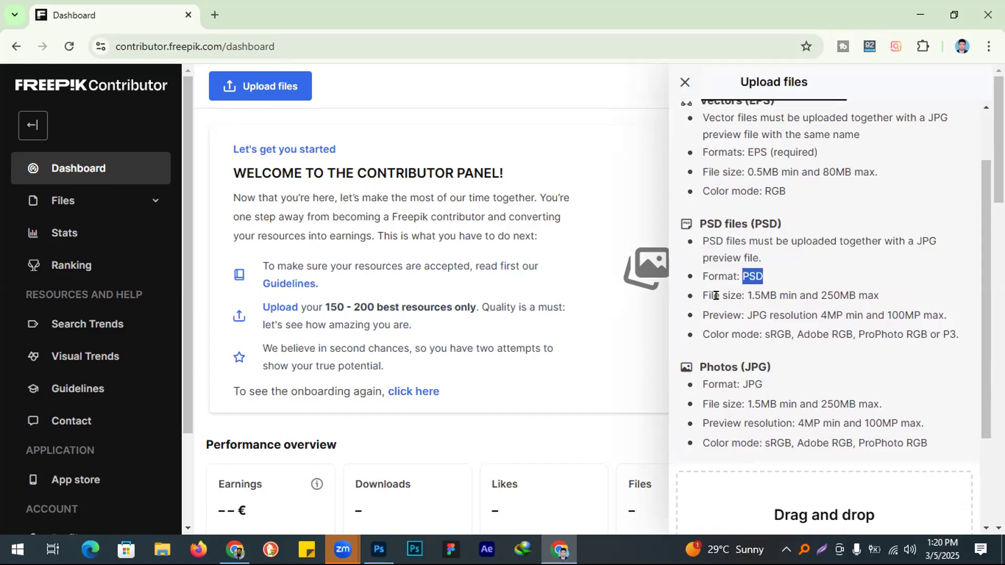
pyautogui.moveTo(752, 296); pyautogui.dragTo(778, 296)
pyautogui.doubleClick(802, 296)
pyautogui.doubleClick(843, 295)
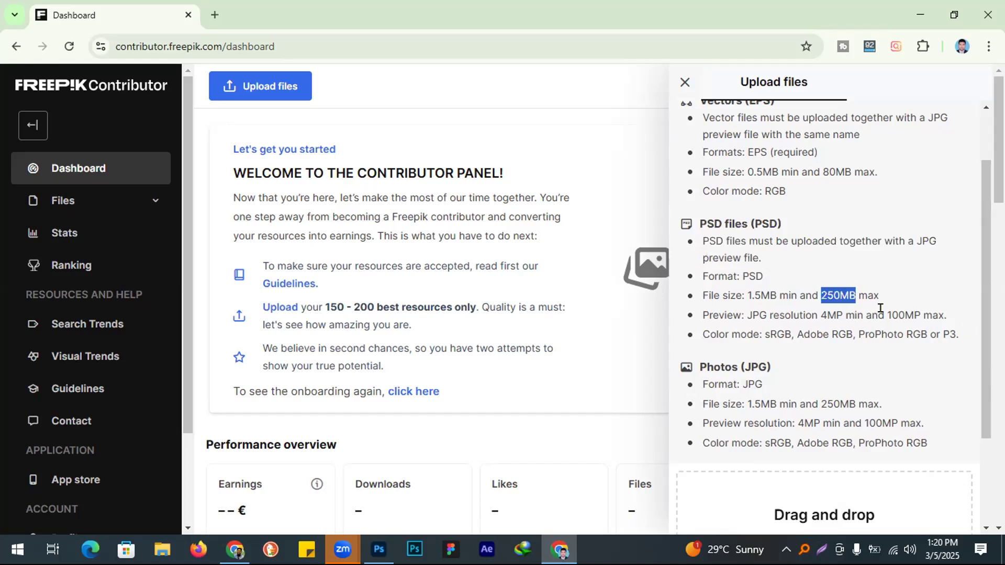
# - Read the PSD section's JPG preview resolution limits and its accepted color modes
pyautogui.moveTo(752, 309)
pyautogui.mouseDown()
pyautogui.moveTo(825, 309)
pyautogui.moveTo(748, 314)
pyautogui.mouseUp()
pyautogui.doubleClick(826, 312)
pyautogui.doubleClick(846, 315)
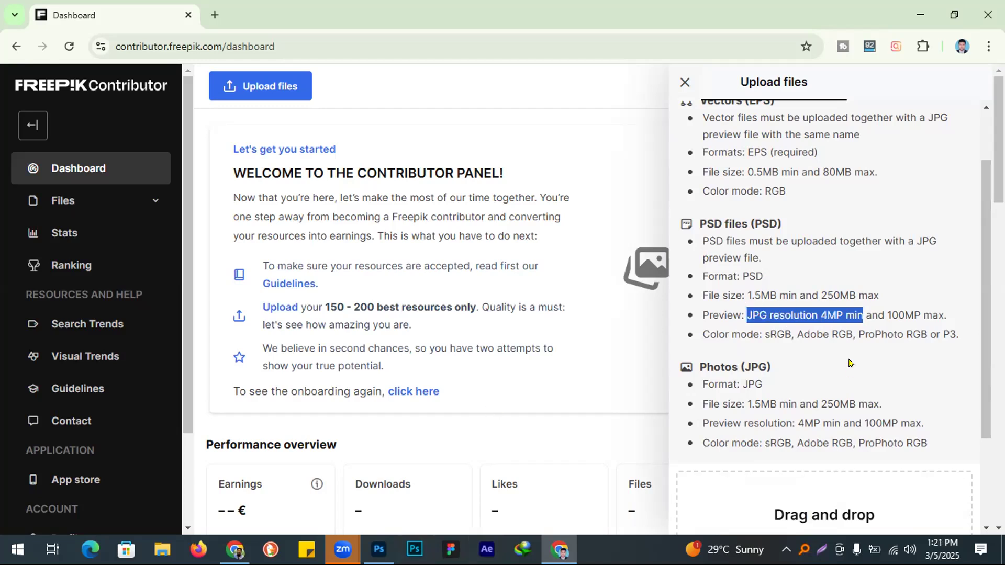
pyautogui.doubleClick(897, 310)
pyautogui.moveTo(897, 310); pyautogui.dragTo(919, 308)
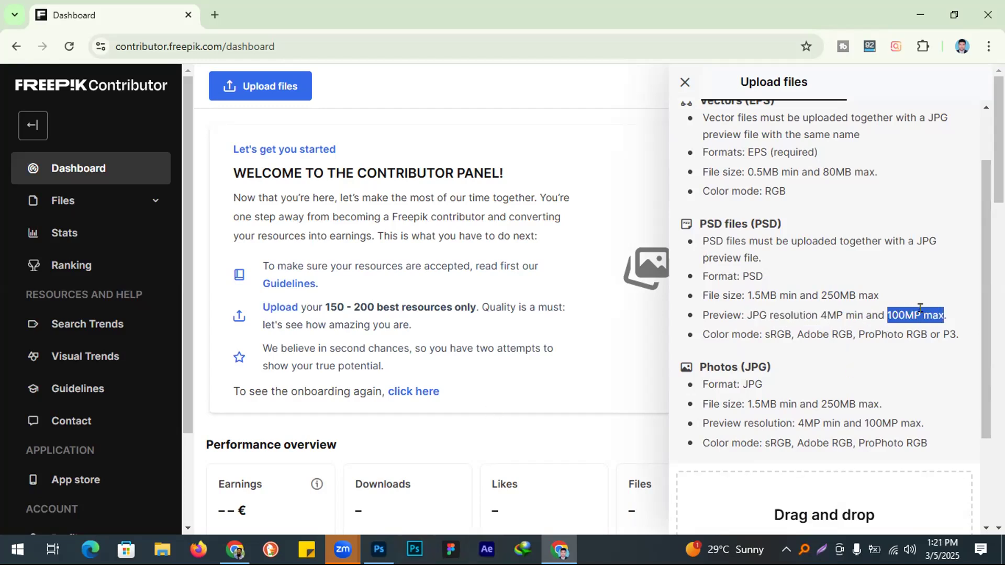
pyautogui.moveTo(719, 334); pyautogui.dragTo(765, 244)
pyautogui.tripleClick(772, 330)
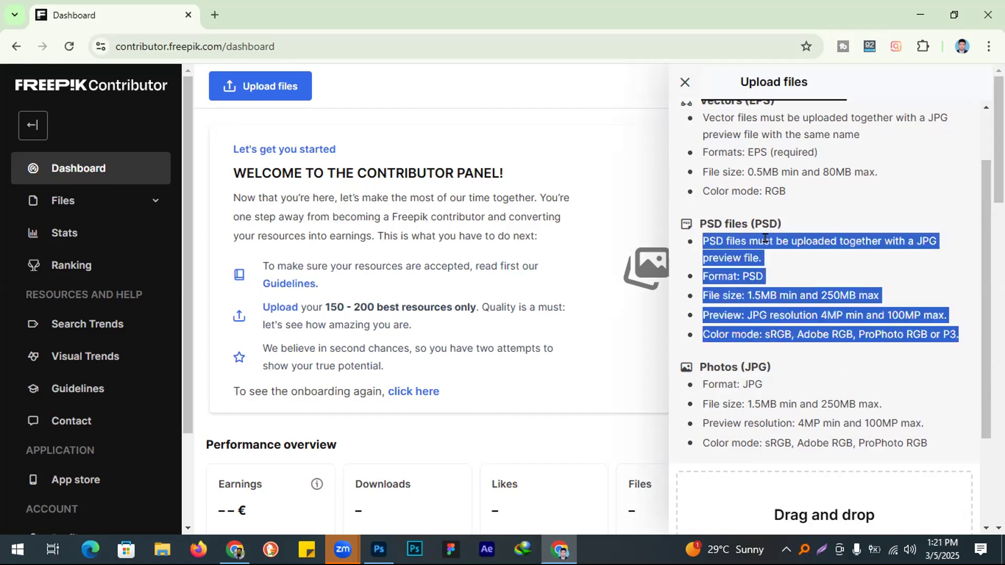
# - Look through the Photos (JPG) requirements and recheck the preview resolution range for PSD files
pyautogui.scroll(2, 765, 238)
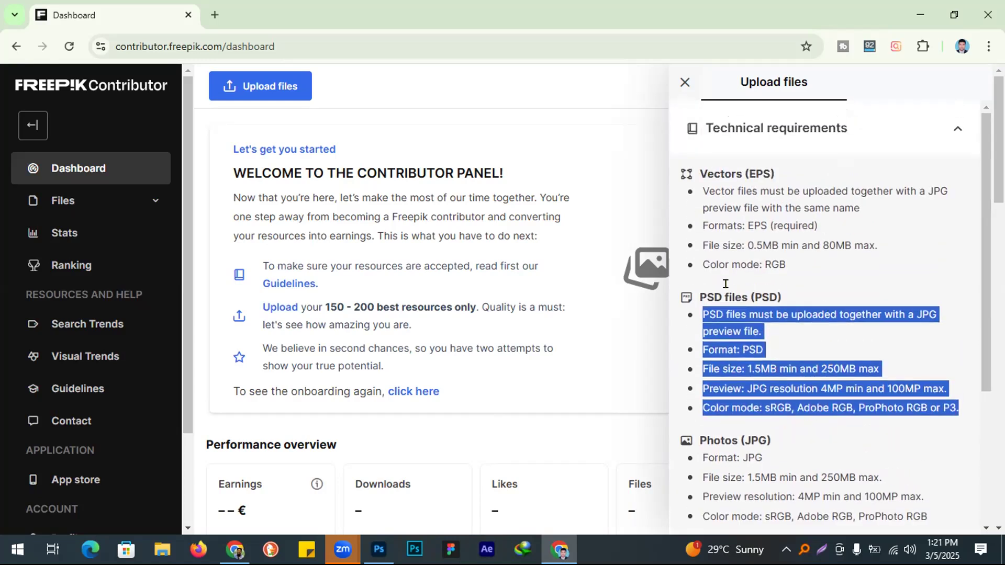
pyautogui.scroll(-2, 754, 296)
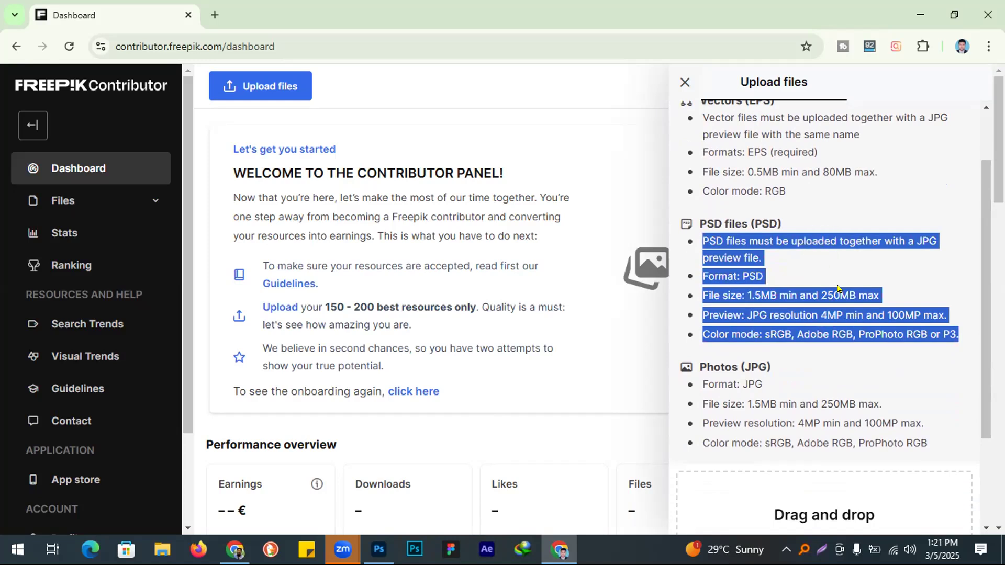
pyautogui.scroll(-1, 743, 309)
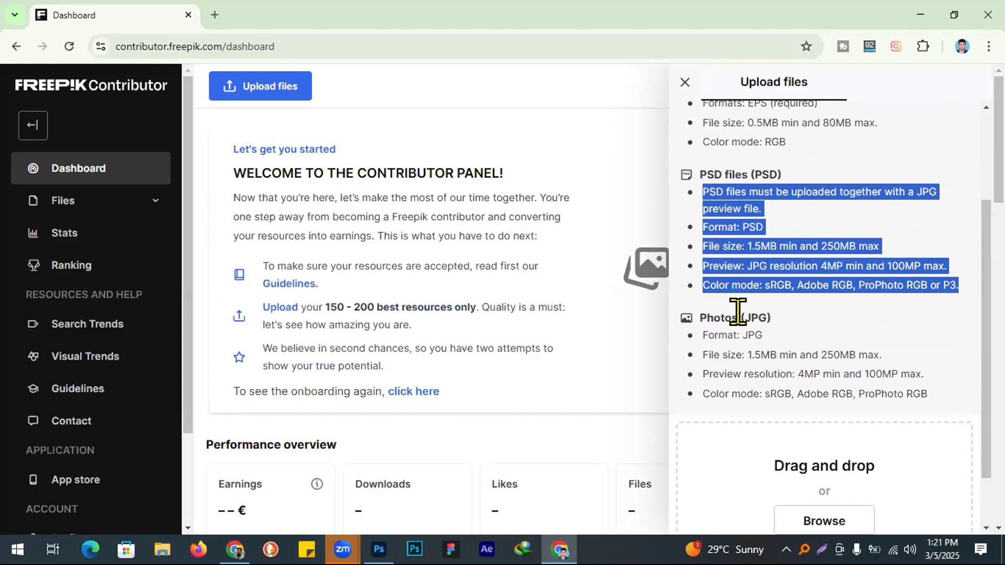
pyautogui.scroll(-2, 738, 312)
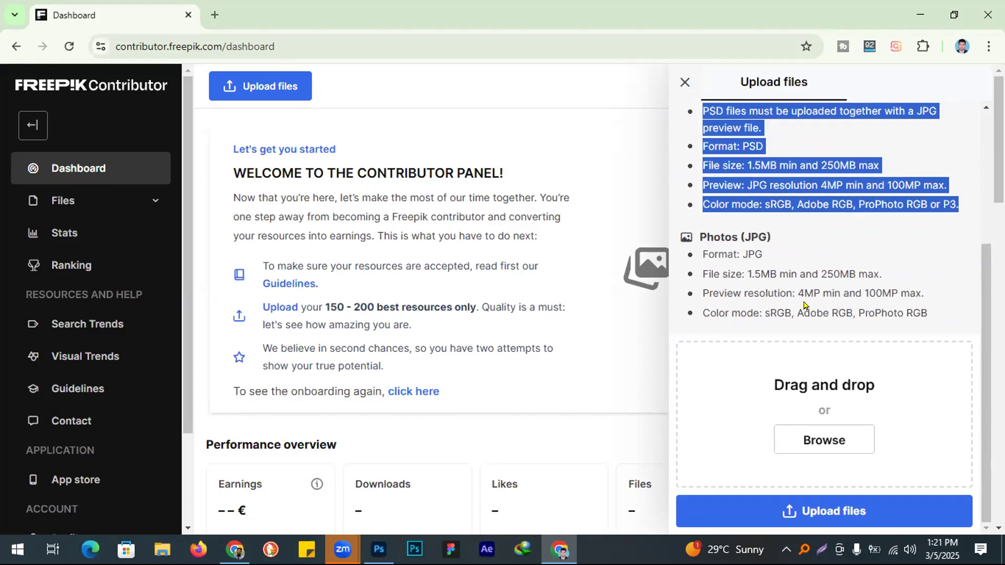
pyautogui.scroll(2, 803, 305)
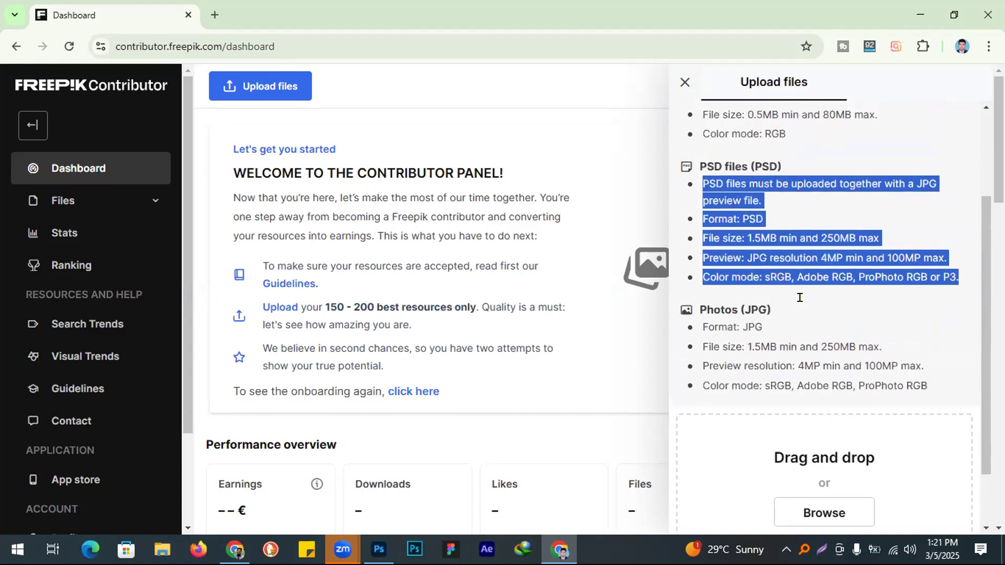
pyautogui.click(824, 258)
pyautogui.doubleClick(823, 258)
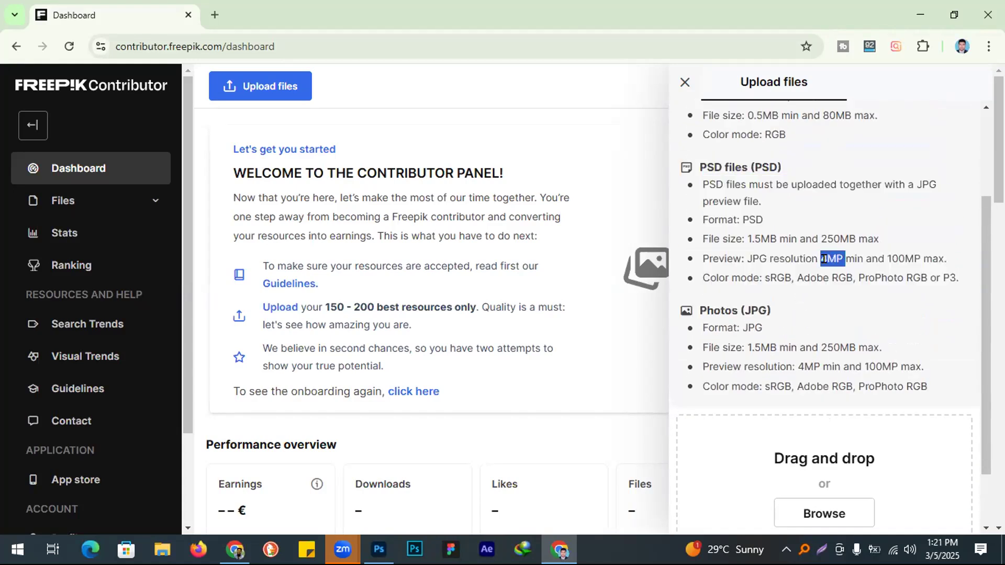
pyautogui.moveTo(821, 259); pyautogui.dragTo(931, 256)
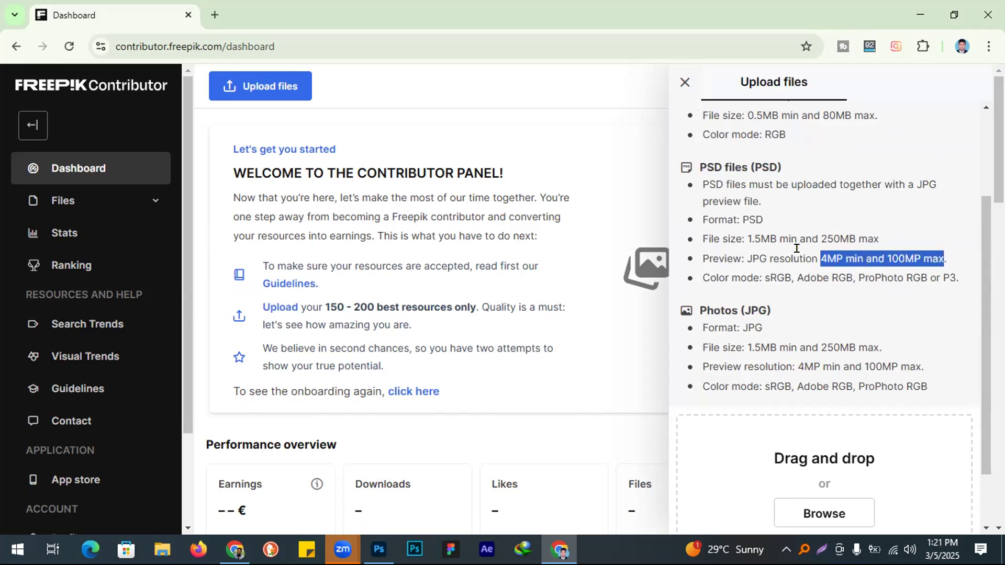
pyautogui.click(850, 252)
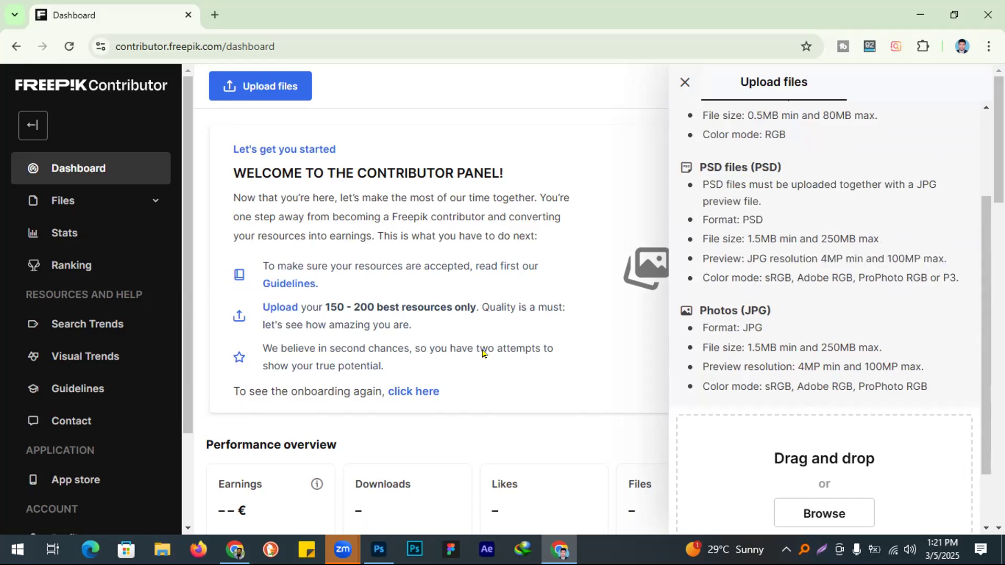
# - Switch to Photoshop, open the header photo's smart object, hide its image layer, save it and return to the flyer
pyautogui.click(378, 549)
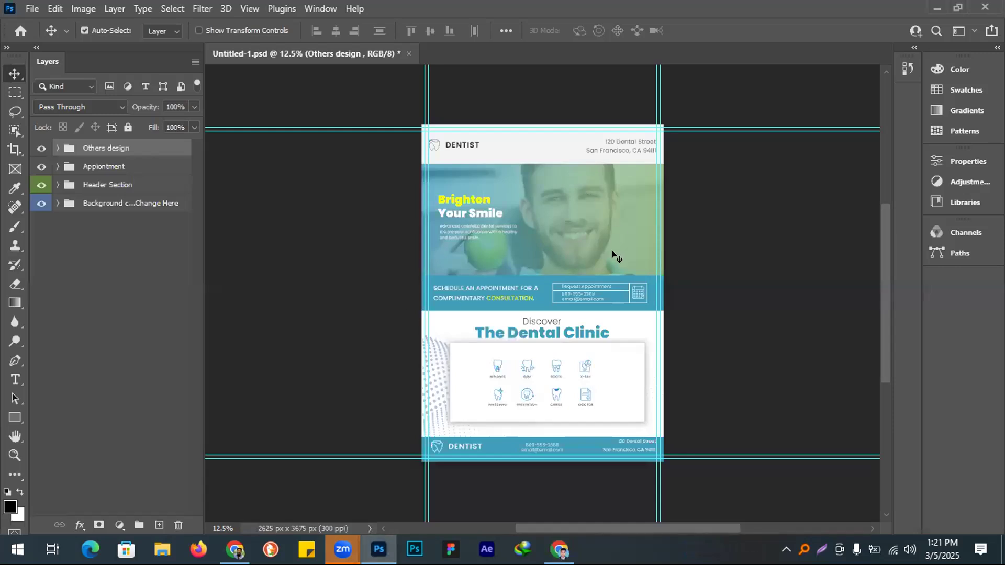
pyautogui.click(603, 234)
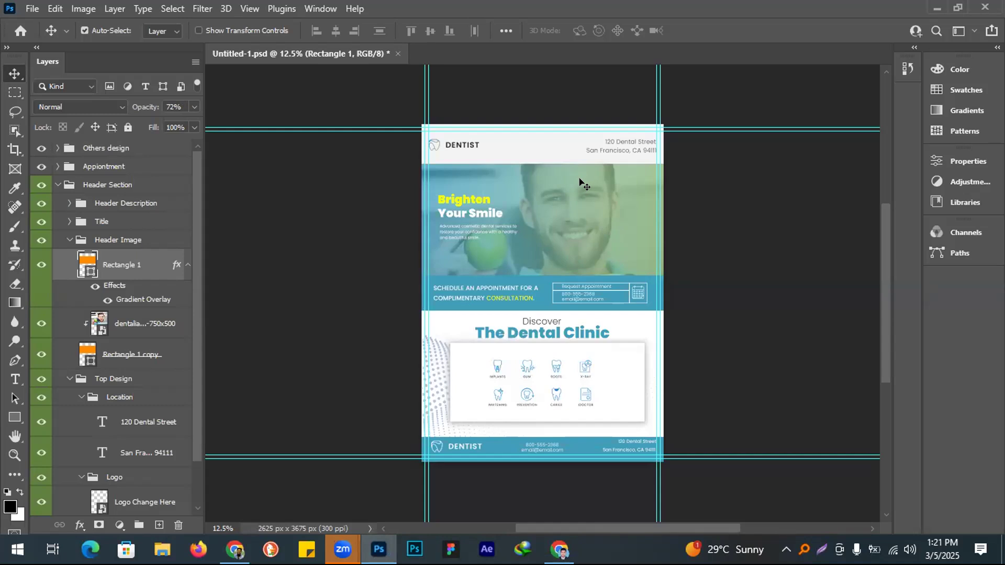
pyautogui.doubleClick(98, 328)
pyautogui.click(514, 221)
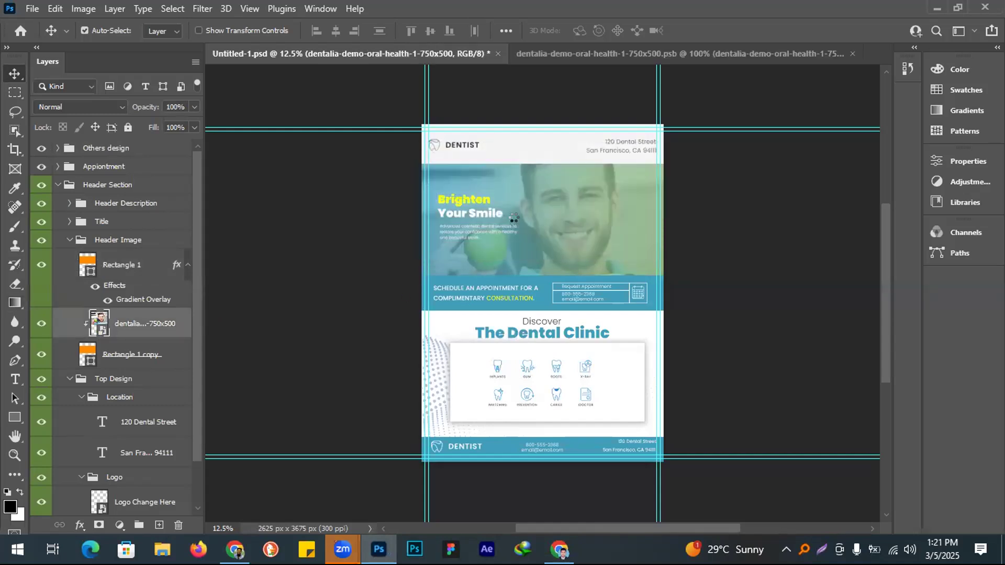
pyautogui.click(43, 152)
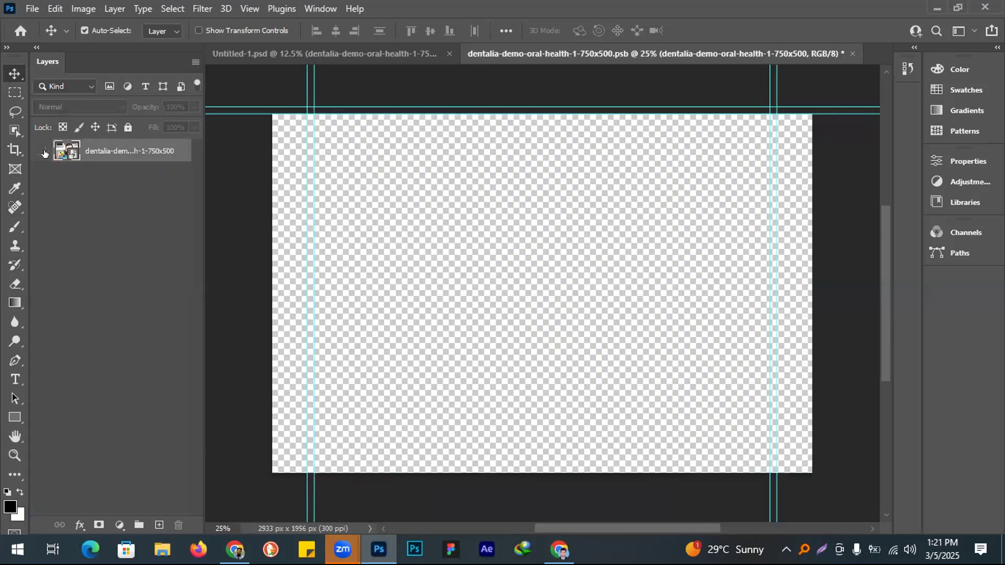
pyautogui.hotkey('ctrl', 's')
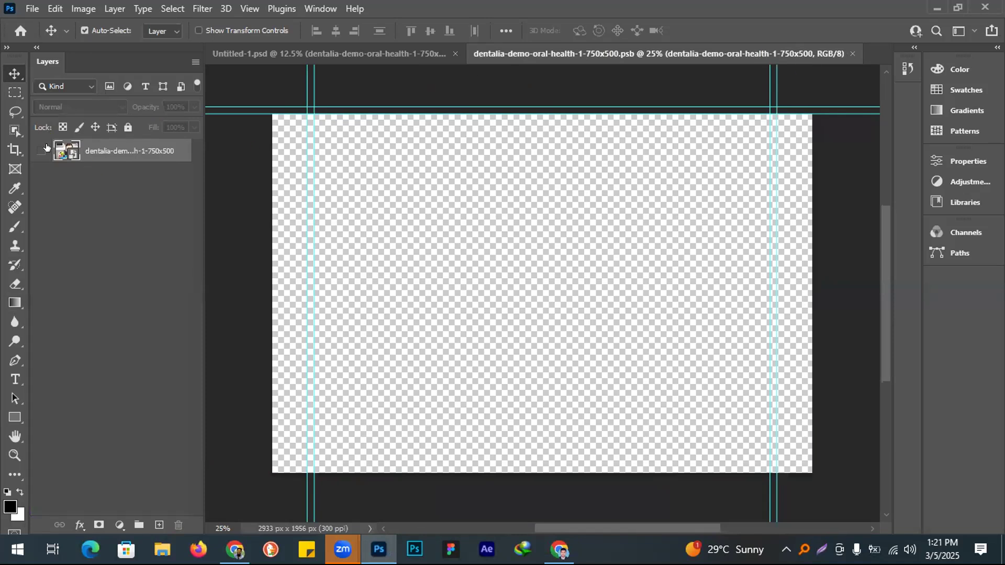
pyautogui.click(340, 53)
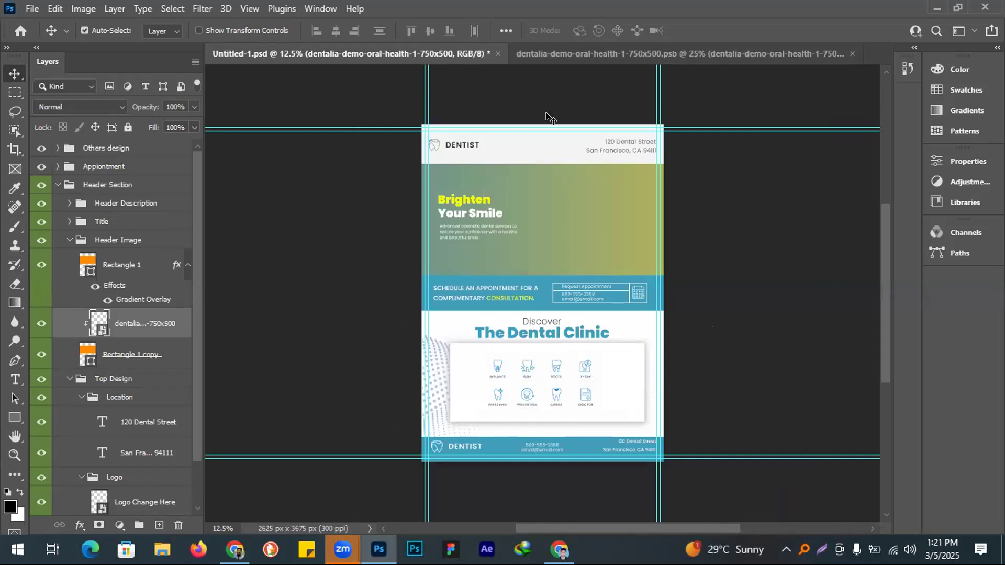
# - Show the image layer in the header photo's smart object again, save it and return to the flyer
pyautogui.click(737, 52)
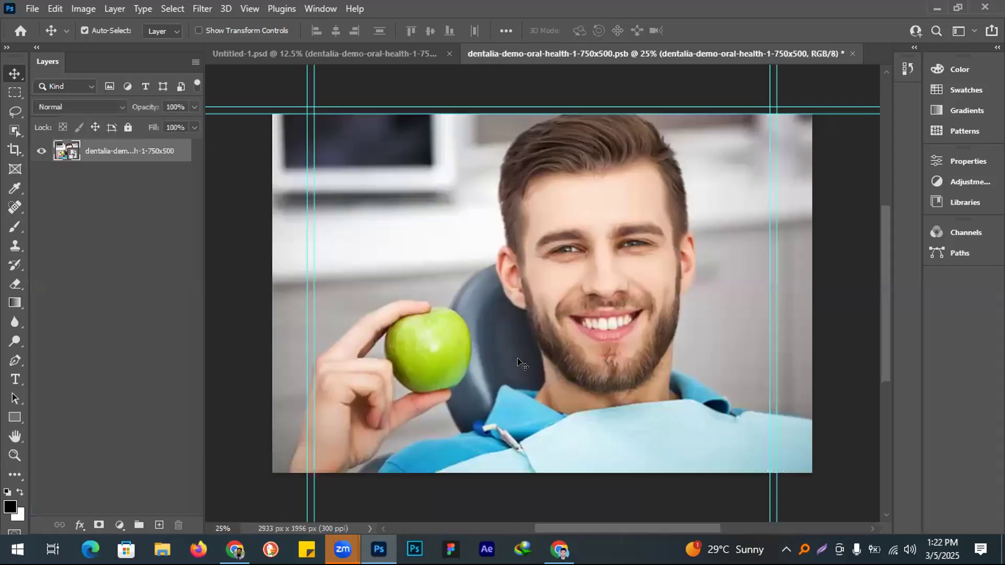
pyautogui.hotkey('ctrl', 's')
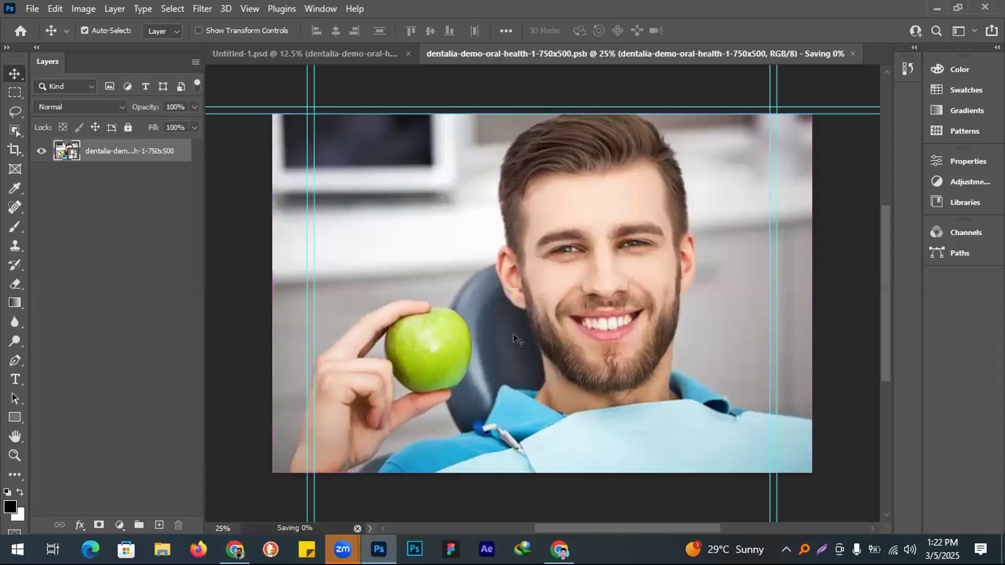
pyautogui.click(290, 54)
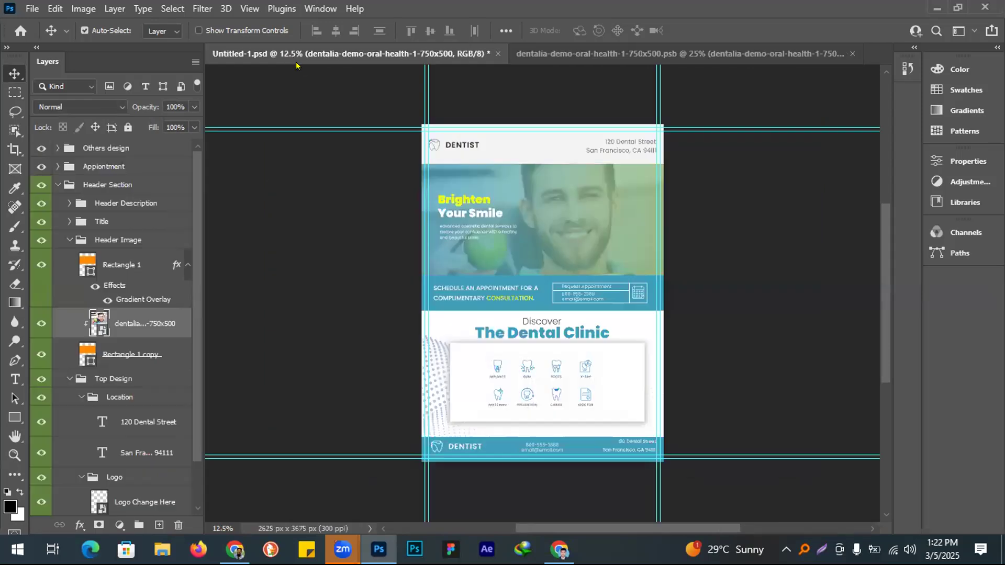
# - Collapse the Header Image, Top Design and Header Section groups and close the header photo's smart object document
pyautogui.click(75, 240)
pyautogui.click(70, 240)
pyautogui.click(67, 258)
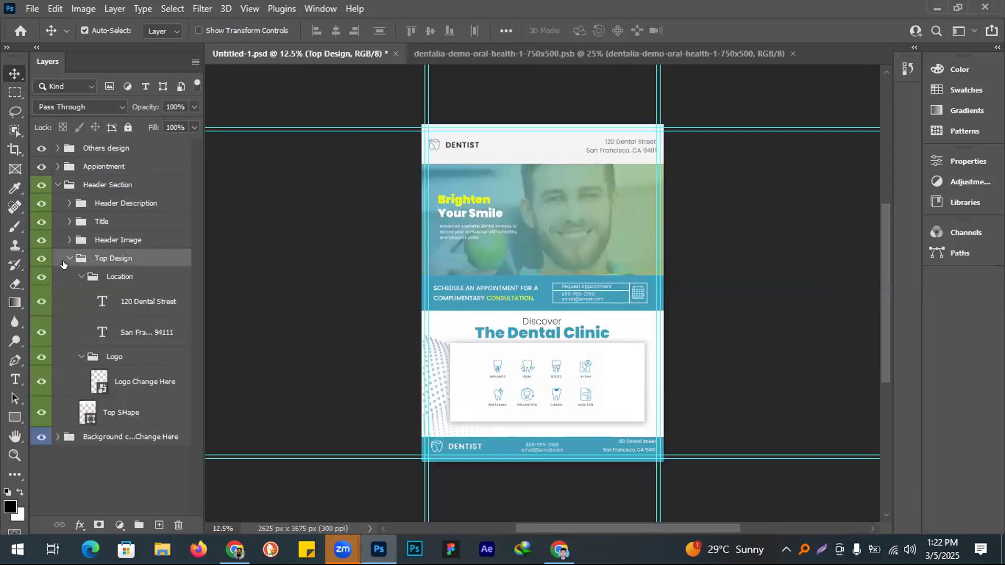
pyautogui.click(66, 259)
pyautogui.click(58, 185)
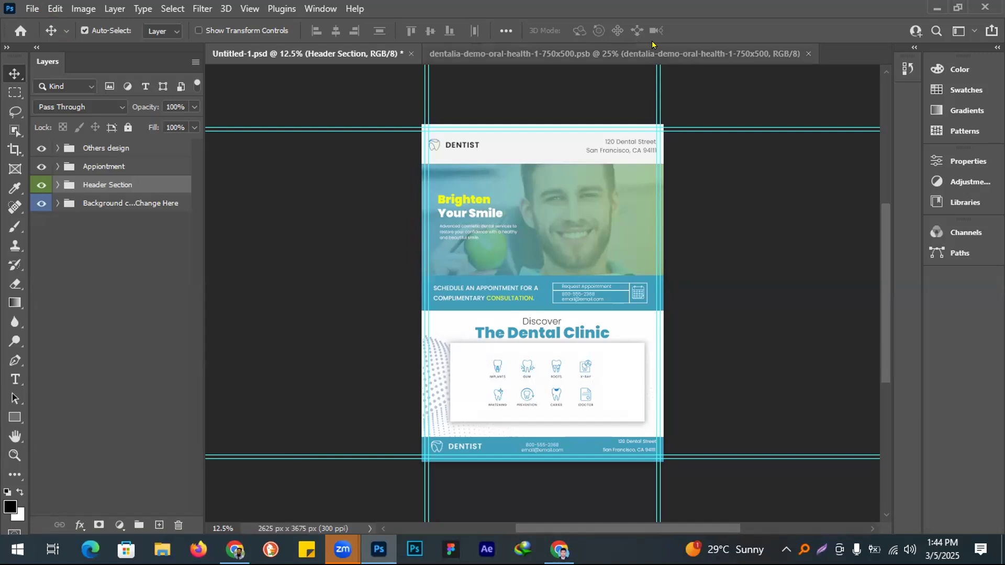
pyautogui.click(806, 54)
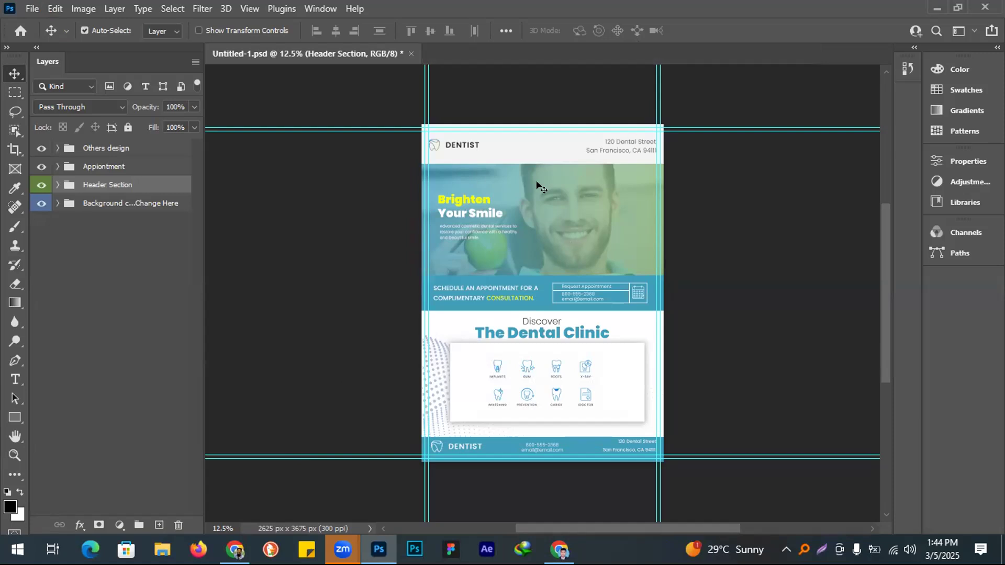
# - Open Export As for the flyer and set the JPG quality to Great
pyautogui.click(31, 9)
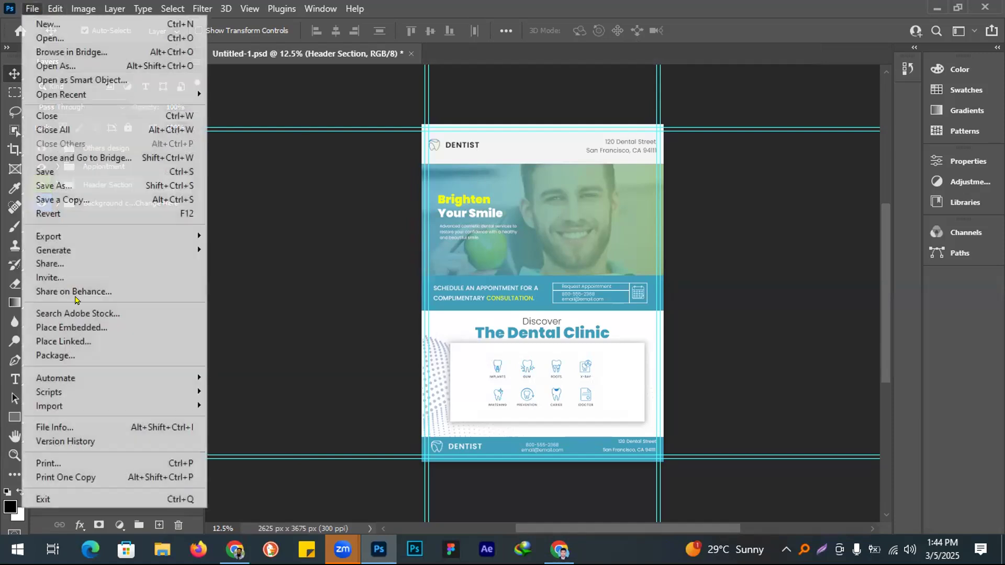
pyautogui.moveTo(131, 236)
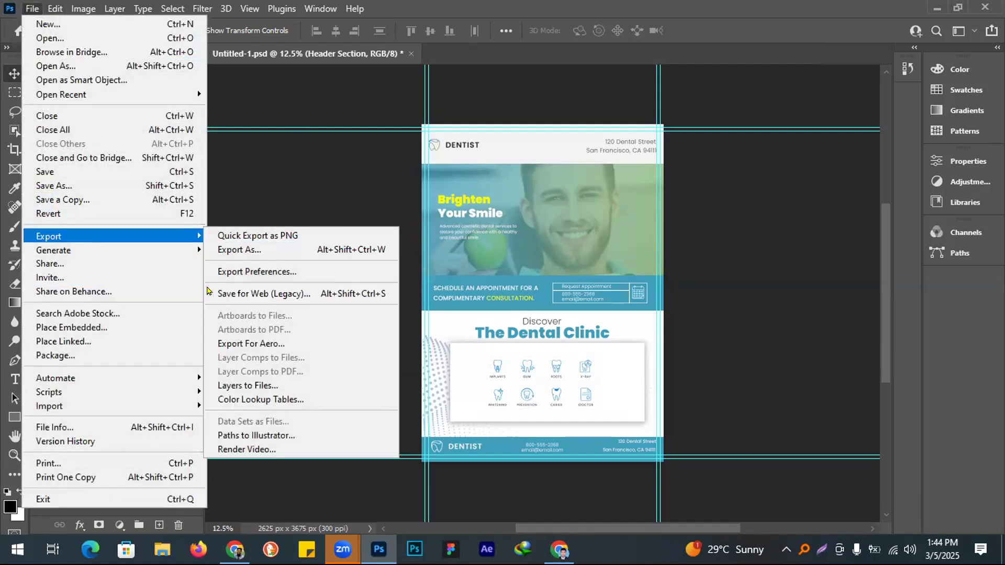
pyautogui.click(262, 254)
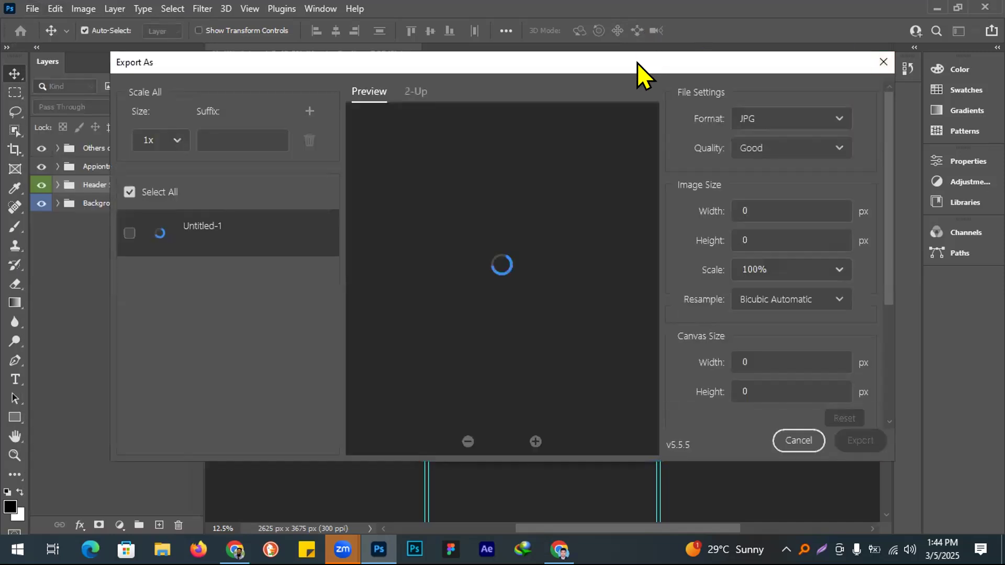
pyautogui.moveTo(632, 61); pyautogui.dragTo(627, 40)
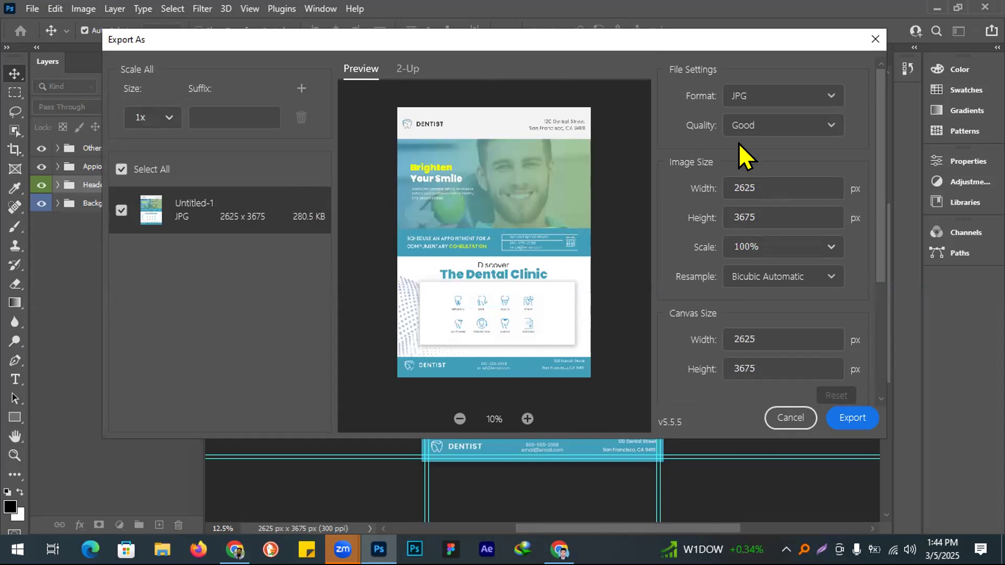
pyautogui.click(756, 127)
pyautogui.click(756, 295)
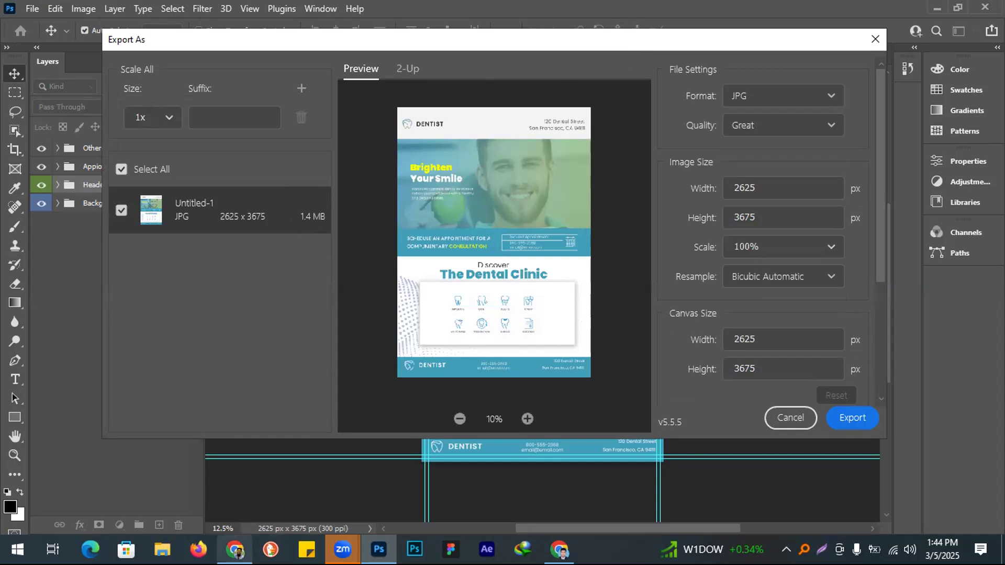
# - Switch to the Freepik Contributor page in Chrome and check the minimum file size required for JPG photos
pyautogui.click(235, 550)
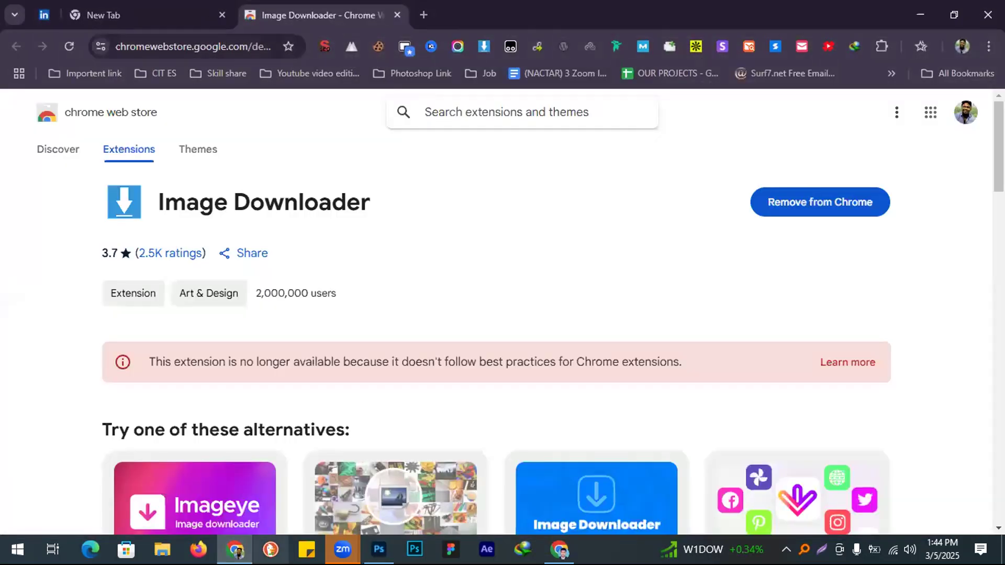
pyautogui.hotkey('alt', 'Tab')
pyautogui.scroll(1, 776, 238)
pyautogui.scroll(-1, 769, 260)
pyautogui.moveTo(754, 341)
pyautogui.mouseDown()
pyautogui.moveTo(767, 341)
pyautogui.moveTo(746, 343)
pyautogui.mouseUp()
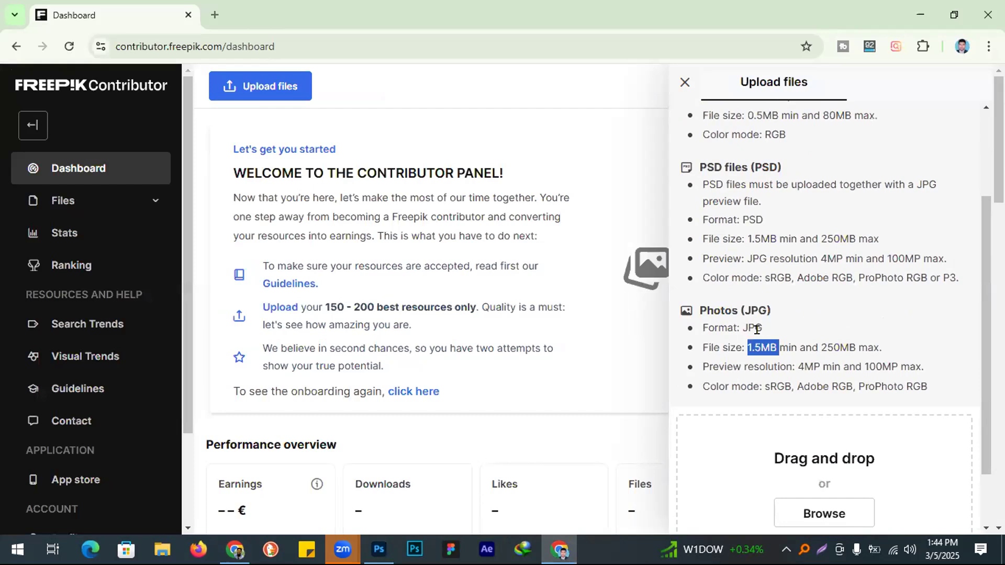
pyautogui.click(952, 16)
pyautogui.hotkey('alt', 'Tab')
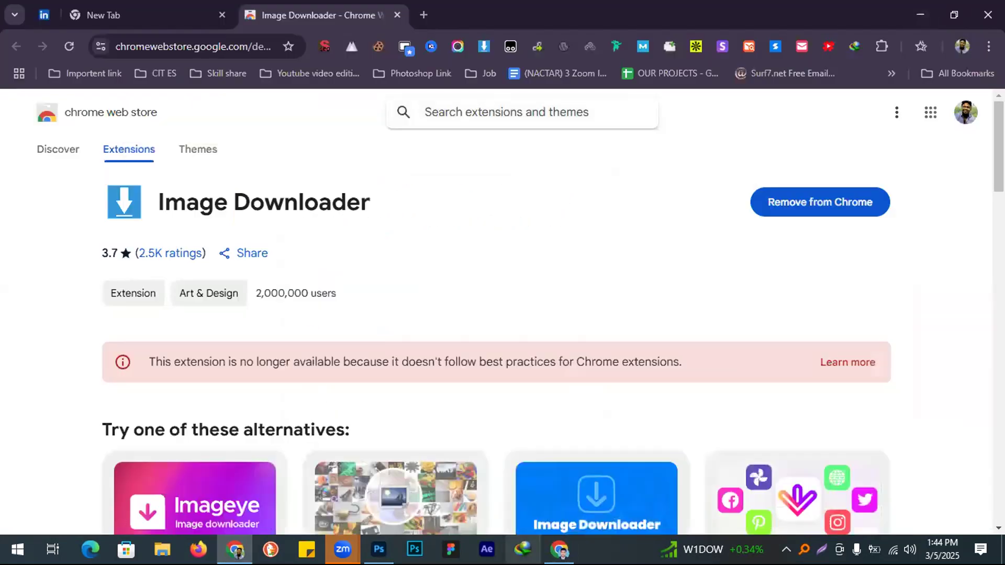
# - Return to Photoshop and set the flyer's export scale to 125%
pyautogui.click(379, 549)
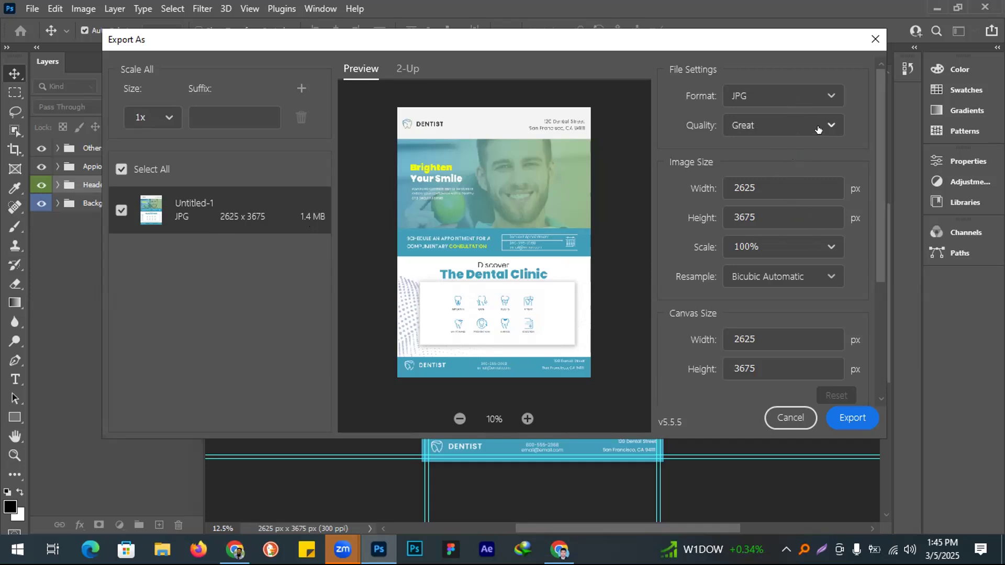
pyautogui.click(830, 246)
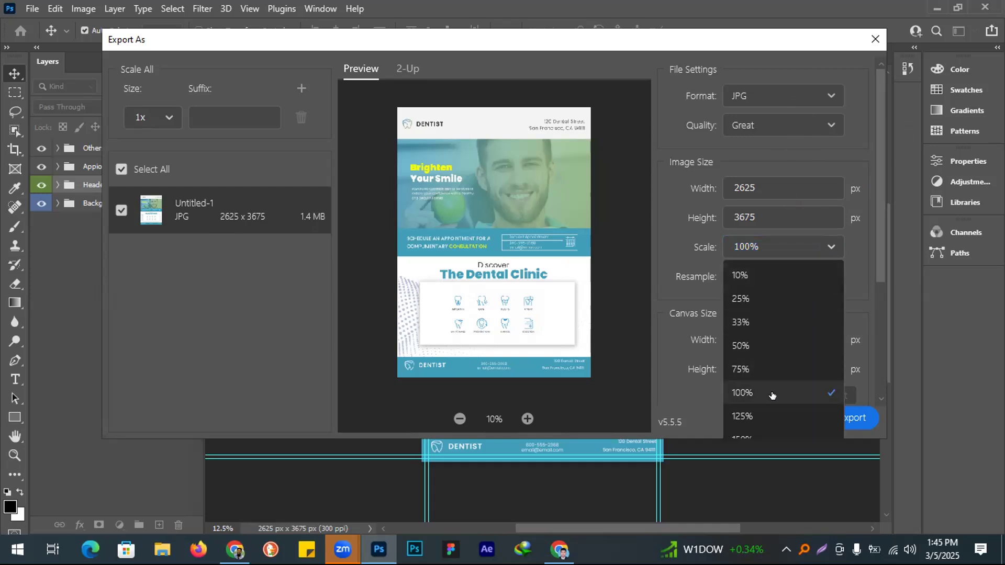
pyautogui.click(759, 417)
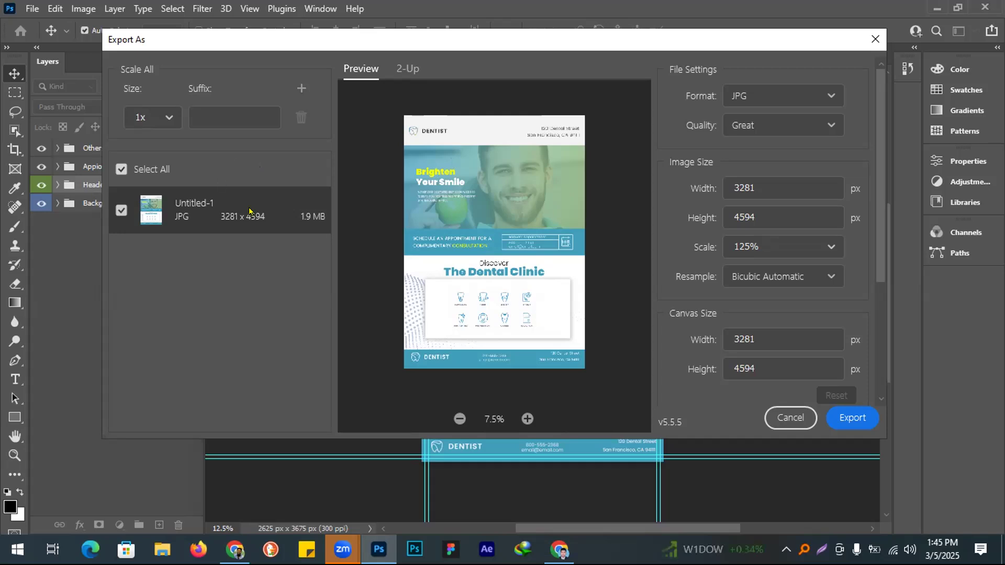
# - Start the JPG export and create a Freepik folder on the Desktop as its save location
pyautogui.click(852, 417)
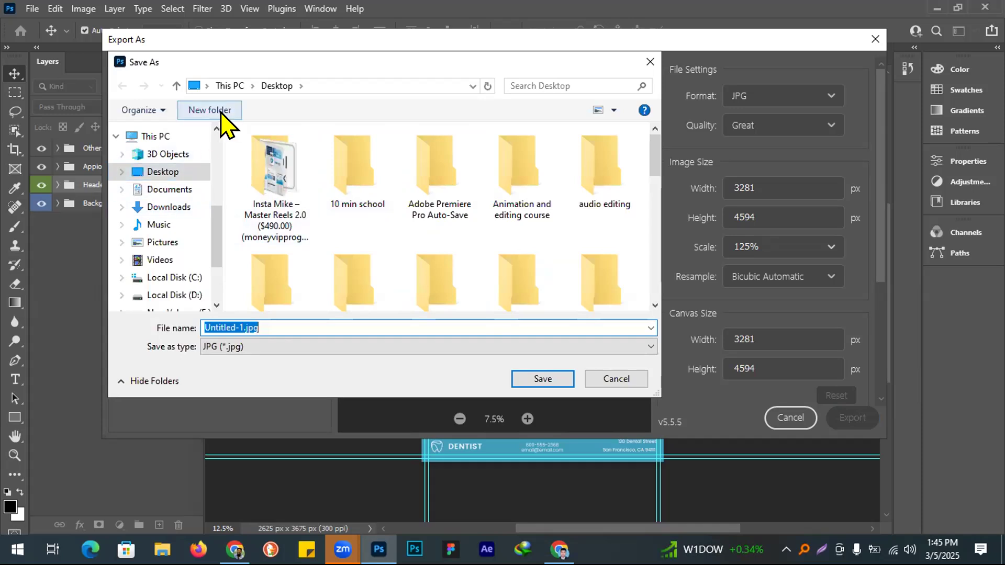
pyautogui.click(221, 112)
pyautogui.write('Free')
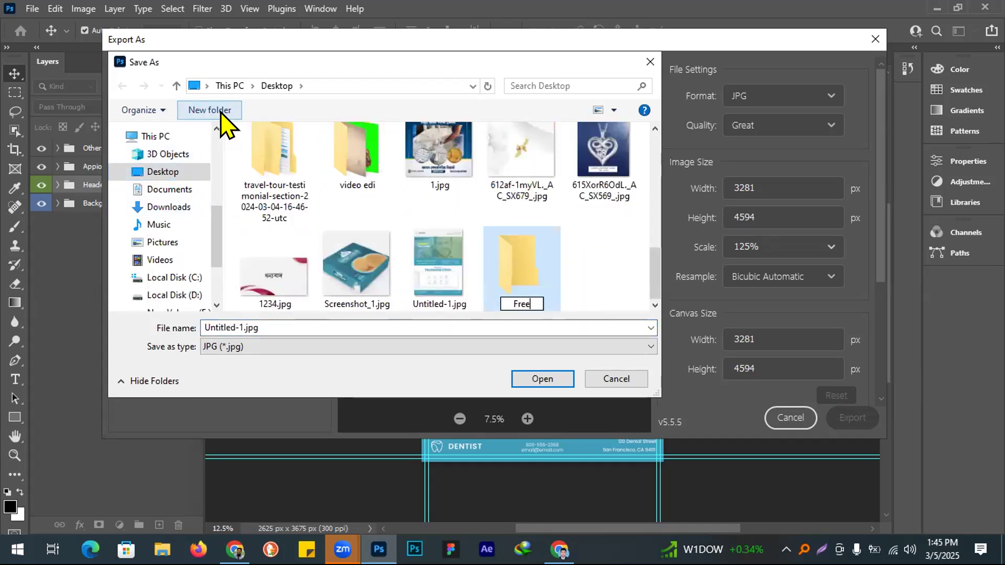
pyautogui.write('pik')
pyautogui.press('Return')
pyautogui.press('Return')
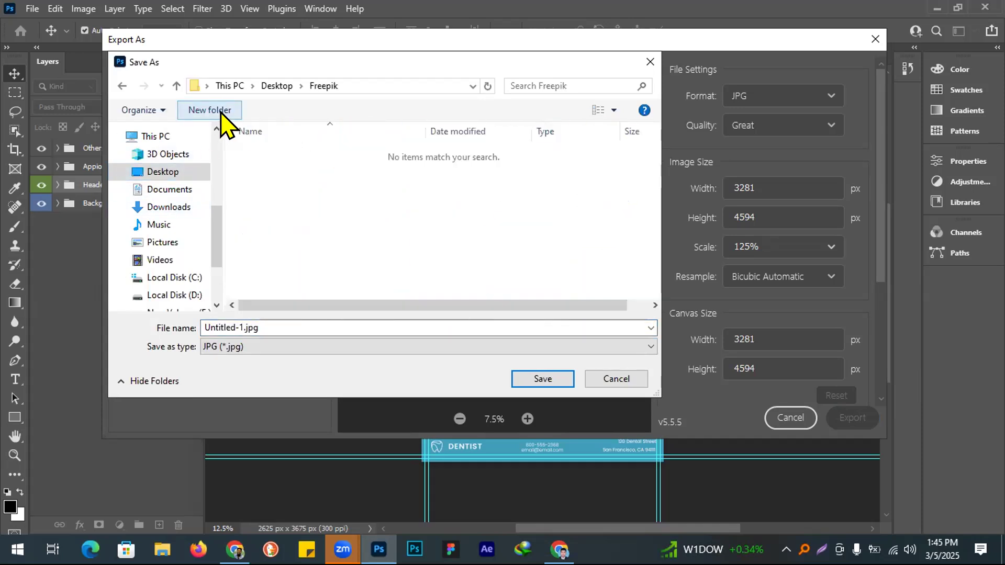
# - Name the exported JPG Dentist Flyer and save it in the Freepik folder
pyautogui.doubleClick(287, 327)
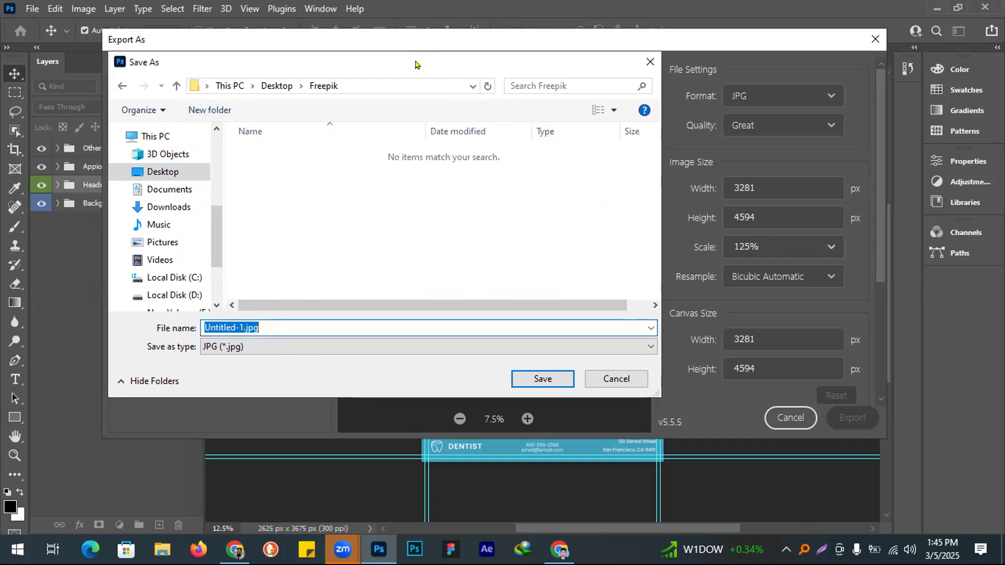
pyautogui.moveTo(415, 64); pyautogui.dragTo(662, 180)
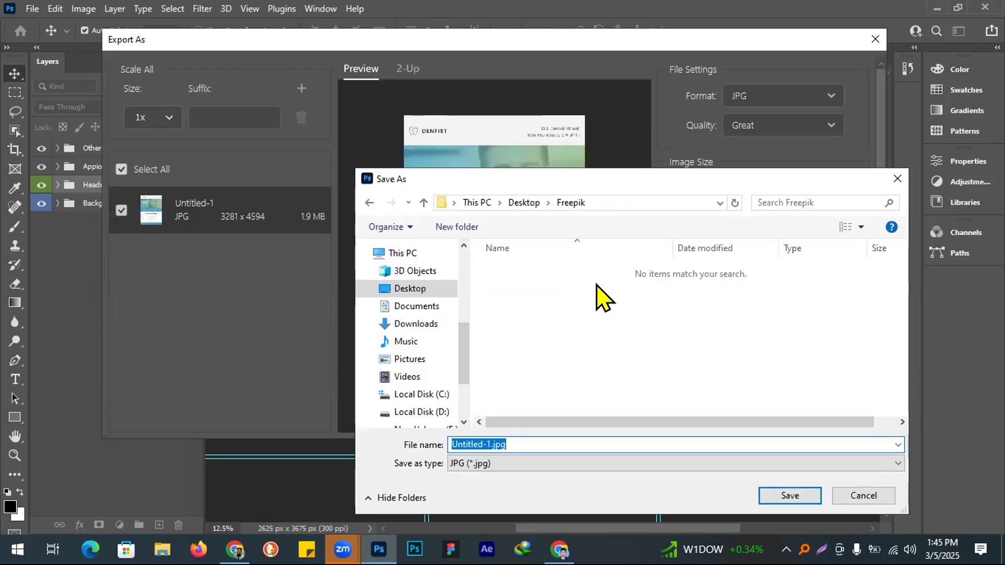
pyautogui.write('Dentist')
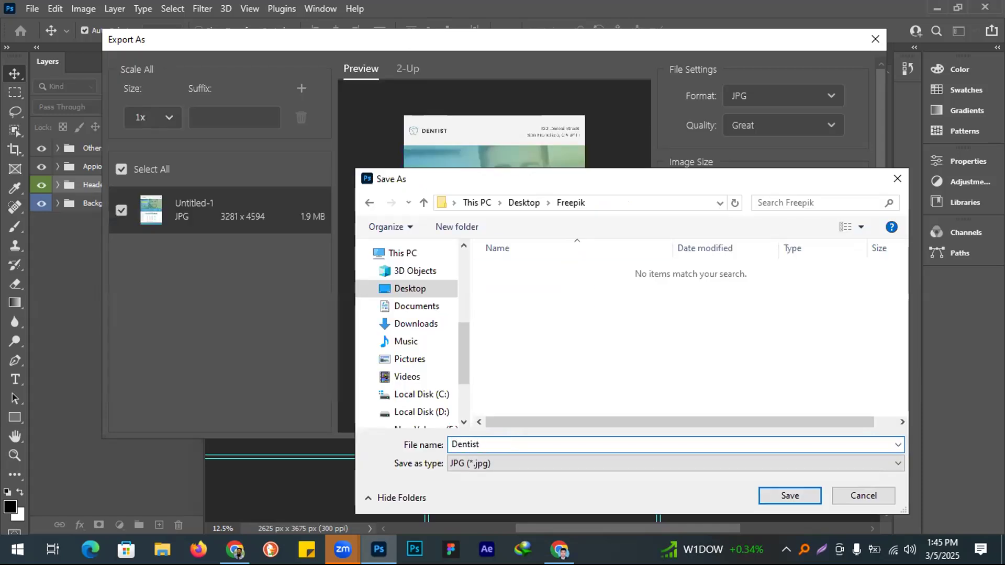
pyautogui.write(' Flyer')
pyautogui.moveTo(471, 179); pyautogui.dragTo(368, 71)
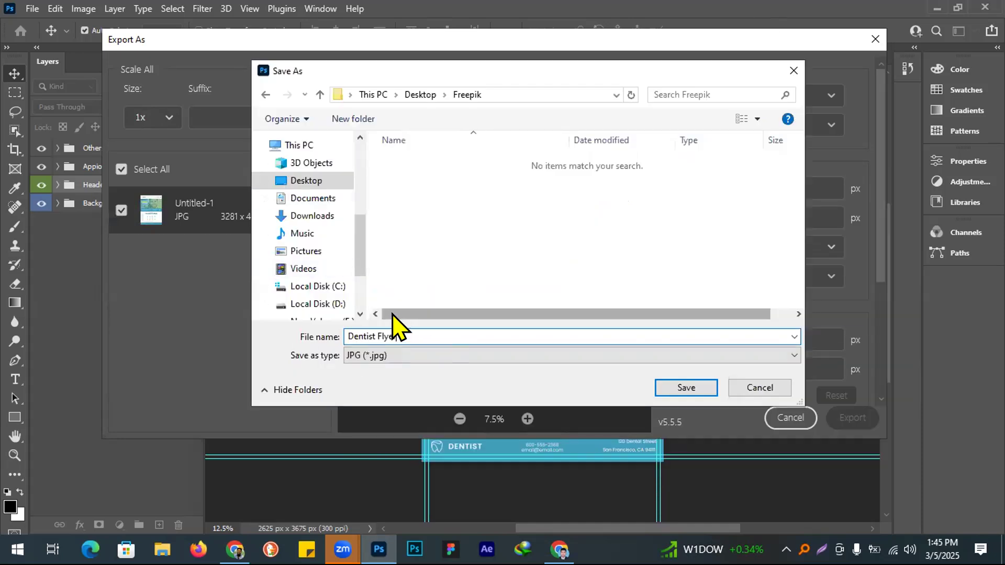
pyautogui.moveTo(422, 336); pyautogui.dragTo(314, 329)
pyautogui.click(667, 391)
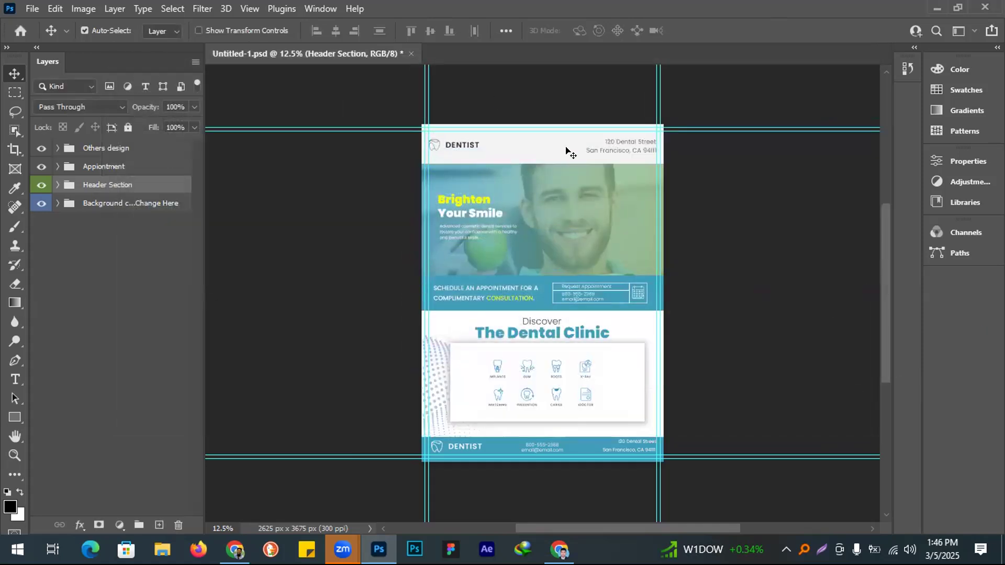
# - Open the header photo's smart object, hide its image layer, then save and close the smart object document
pyautogui.click(592, 211)
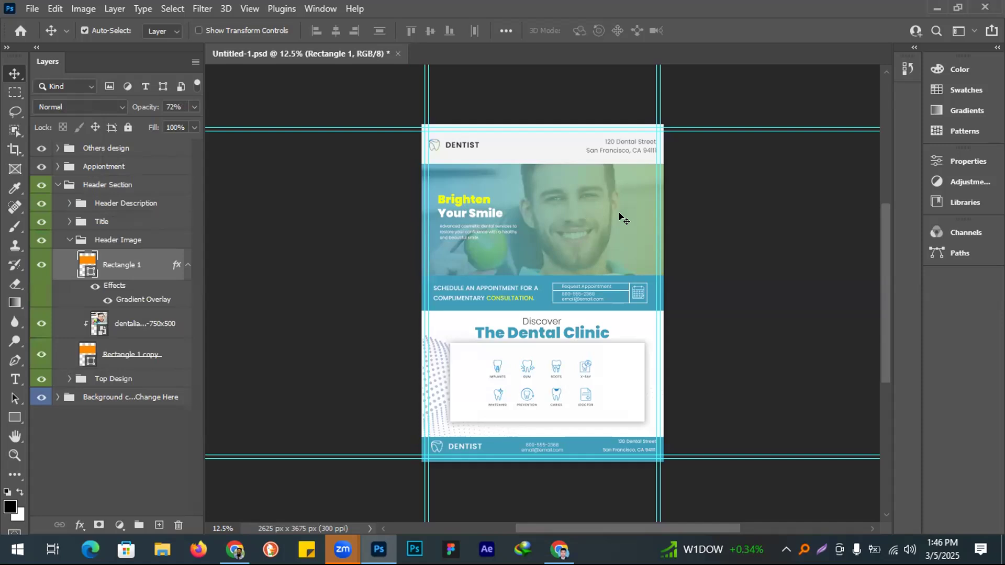
pyautogui.doubleClick(100, 335)
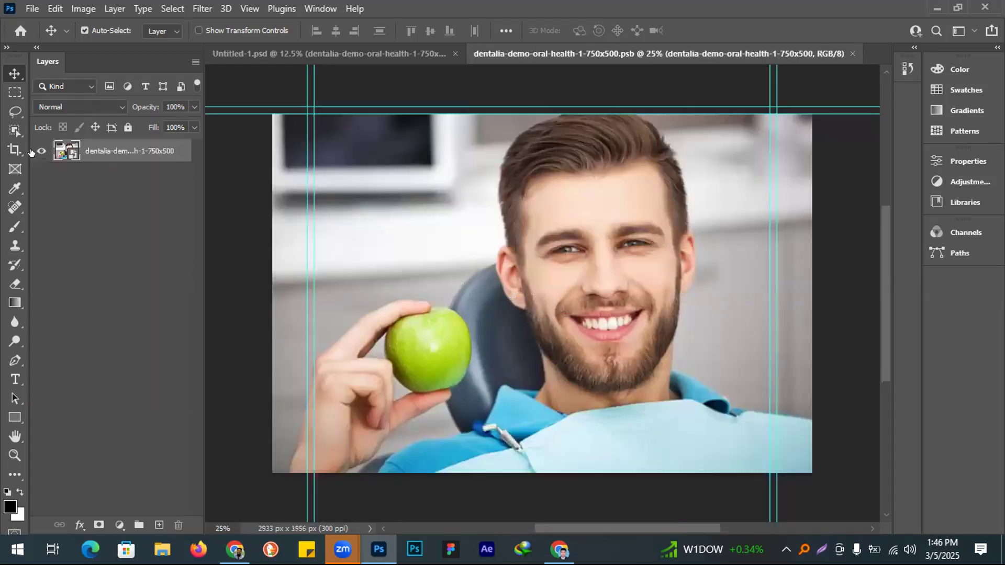
pyautogui.click(40, 152)
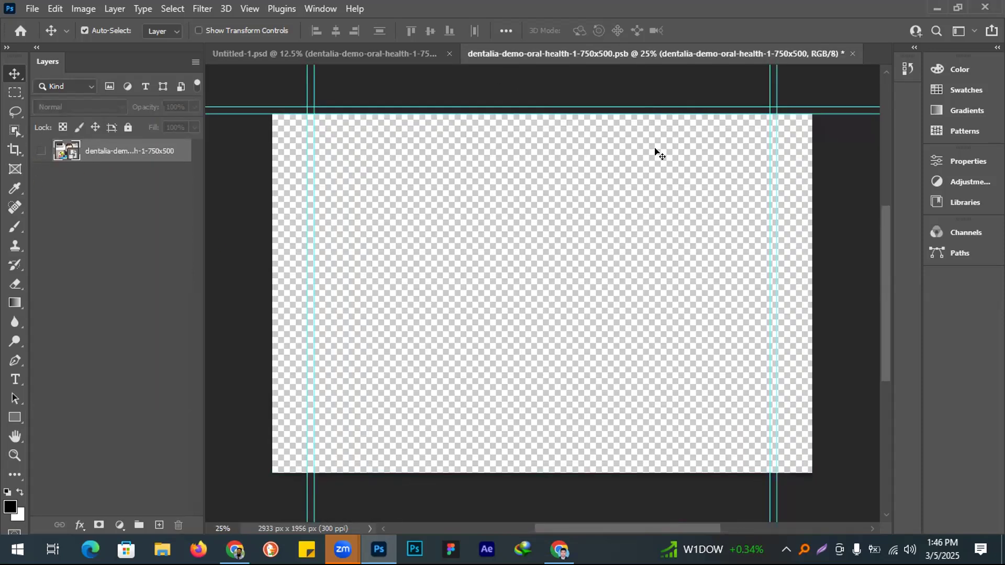
pyautogui.hotkey('ctrl', 's')
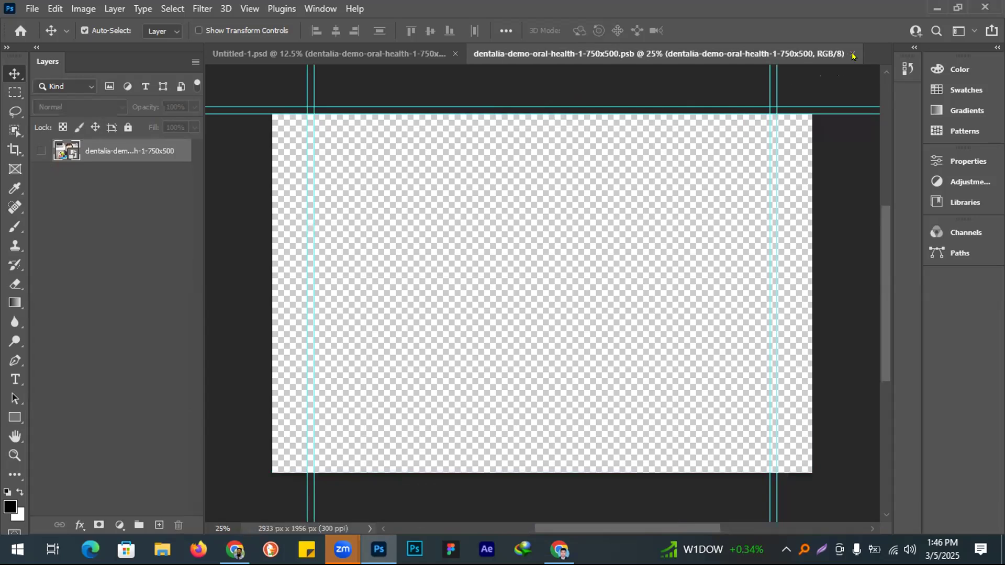
pyautogui.click(851, 55)
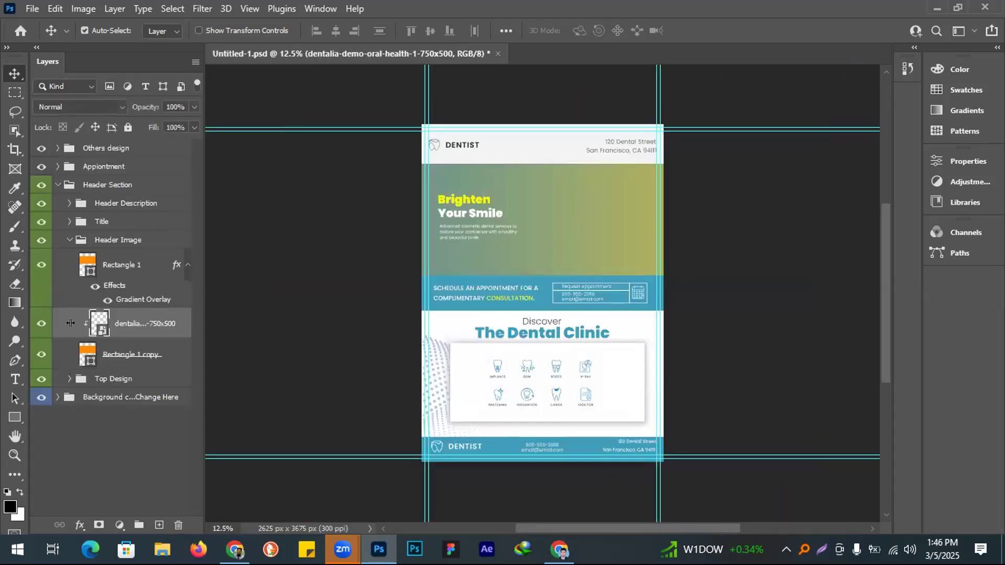
# - Rename the header photo's smart object layer to "Image change here"
pyautogui.doubleClick(158, 323)
pyautogui.press('BackSpace')
pyautogui.write('Image chea')
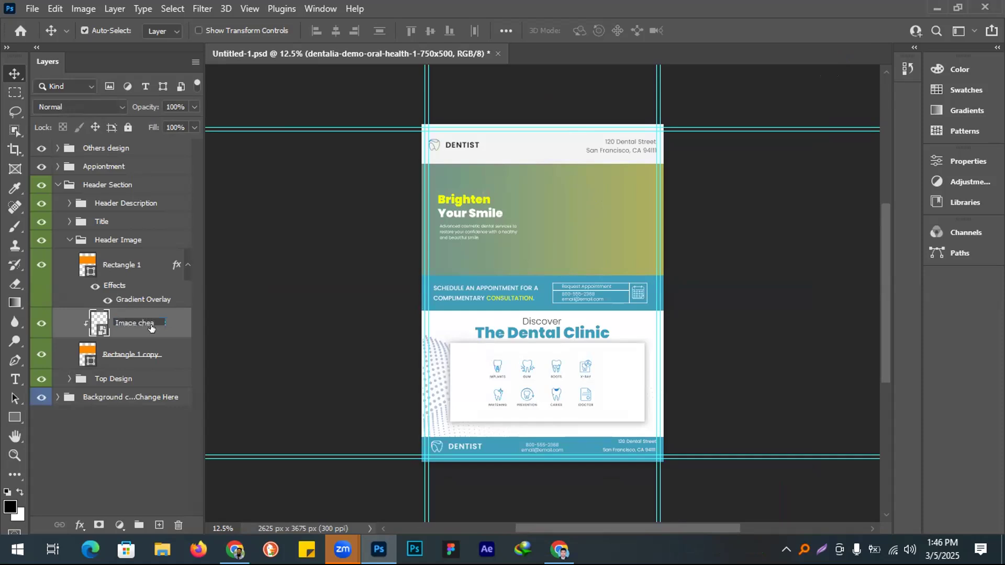
pyautogui.write('ange here')
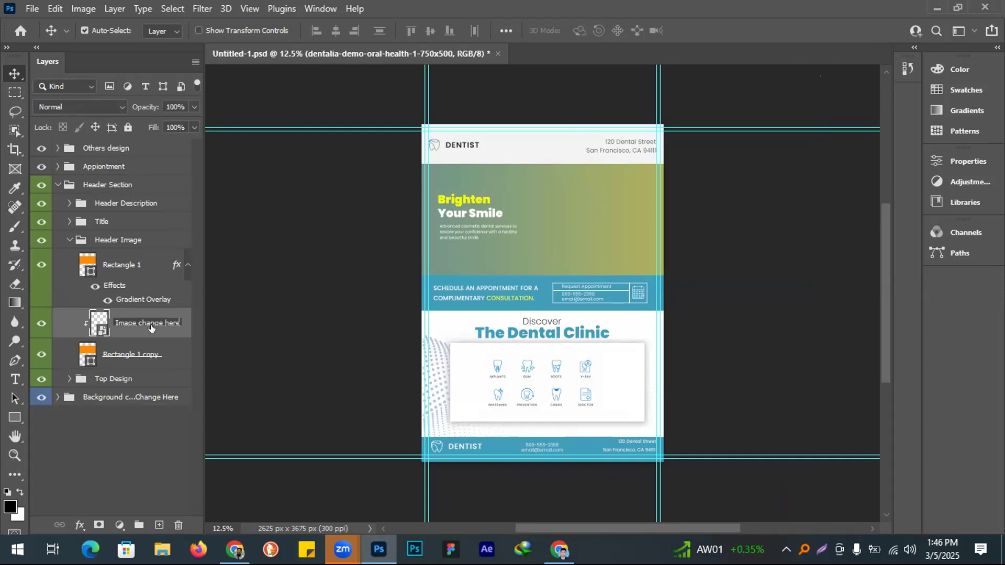
pyautogui.press('Return')
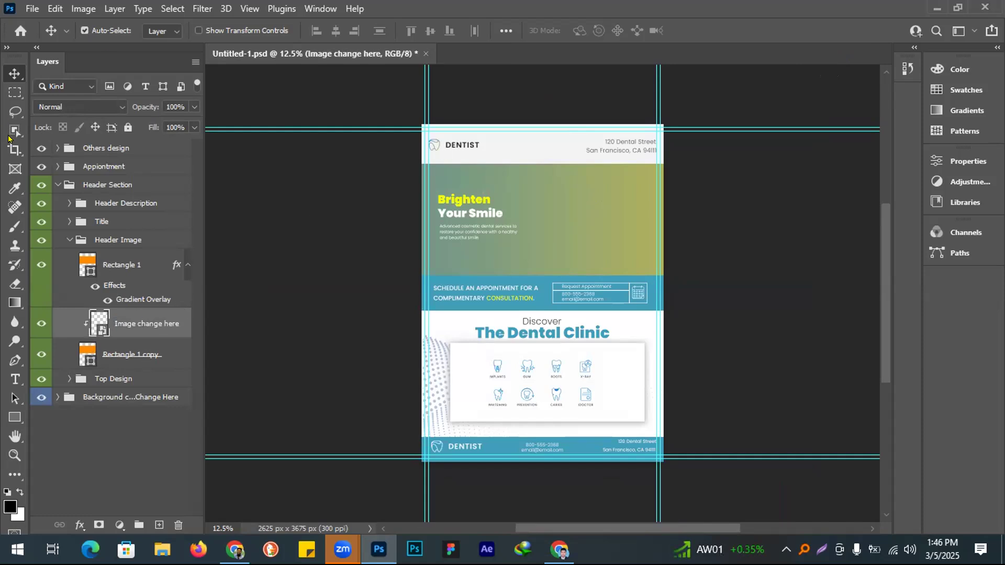
# - Save the flyer on the computer as a PSD named Dentist Flyer in the Desktop's Freepik folder, keeping Maximize Compatibility and turning off the format options prompt
pyautogui.click(30, 9)
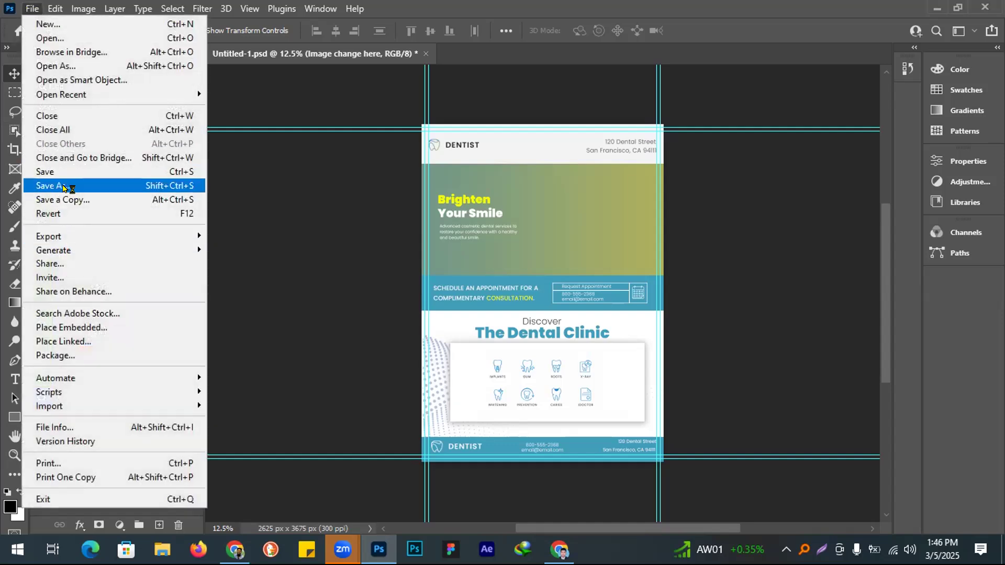
pyautogui.click(58, 187)
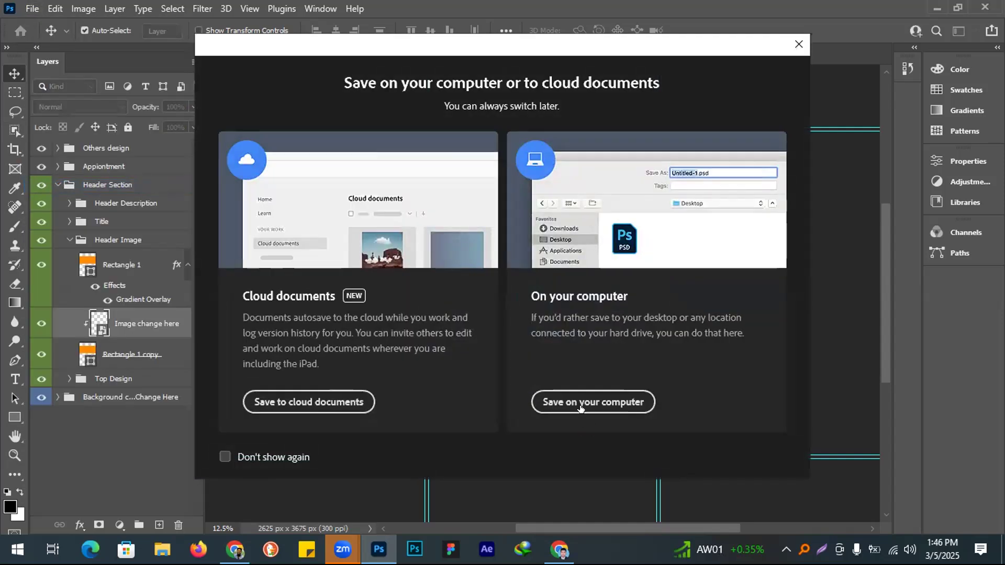
pyautogui.click(581, 408)
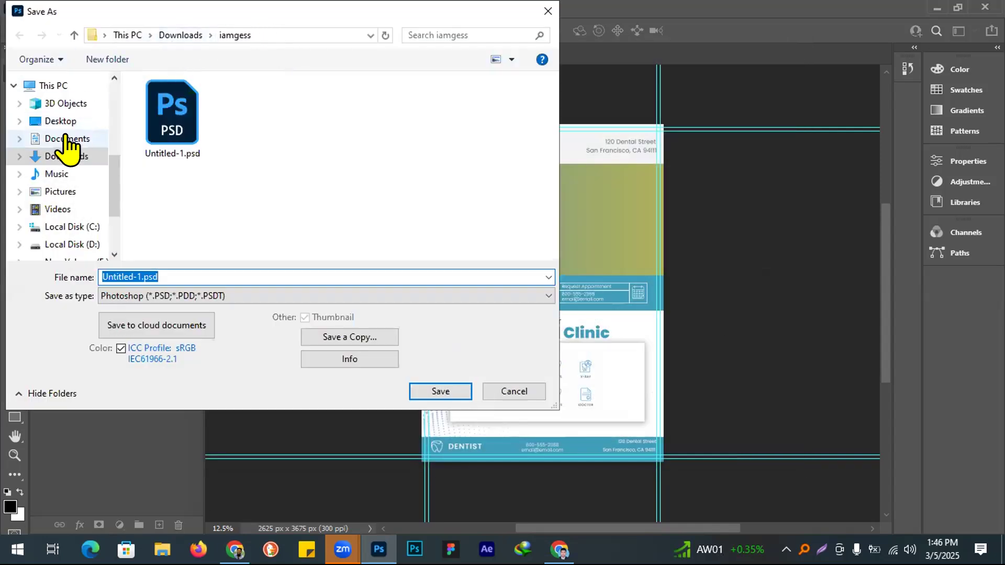
pyautogui.click(44, 121)
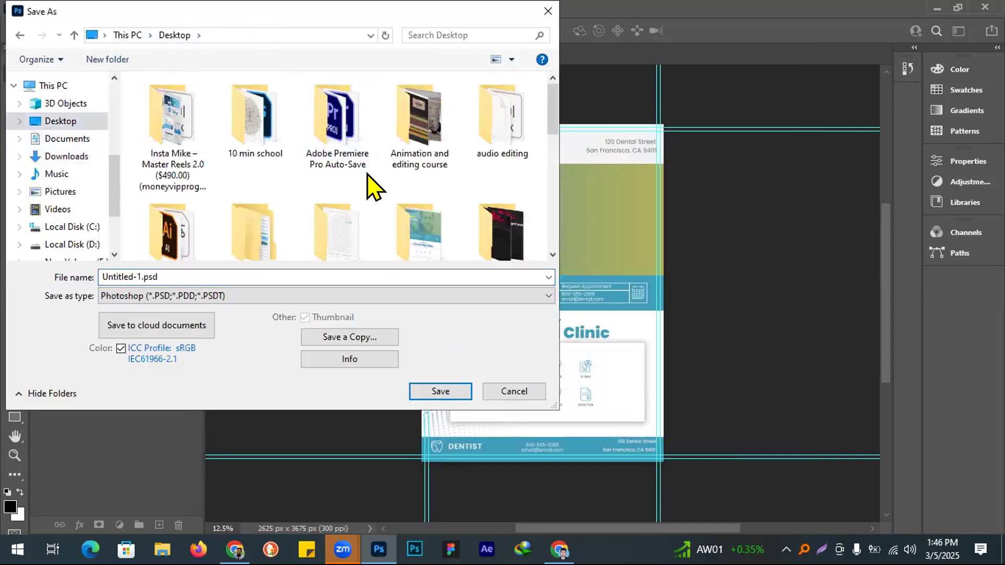
pyautogui.doubleClick(406, 228)
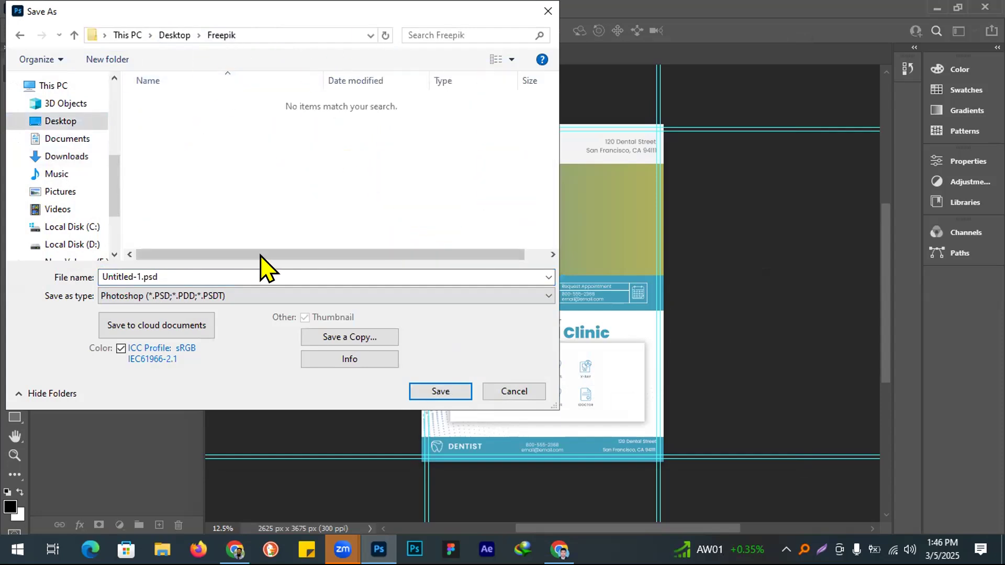
pyautogui.click(236, 276)
pyautogui.write('Dentist Flyer')
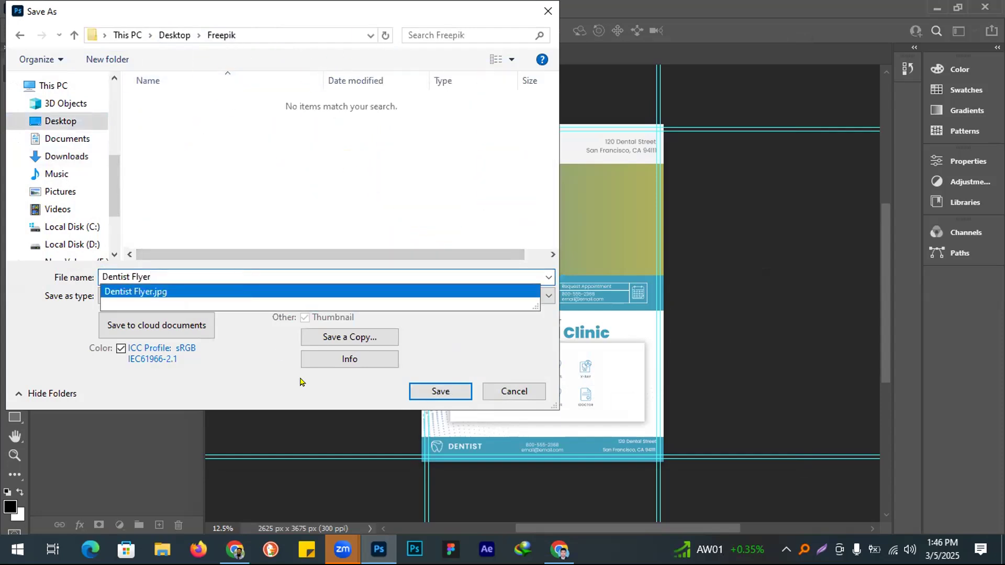
pyautogui.click(448, 394)
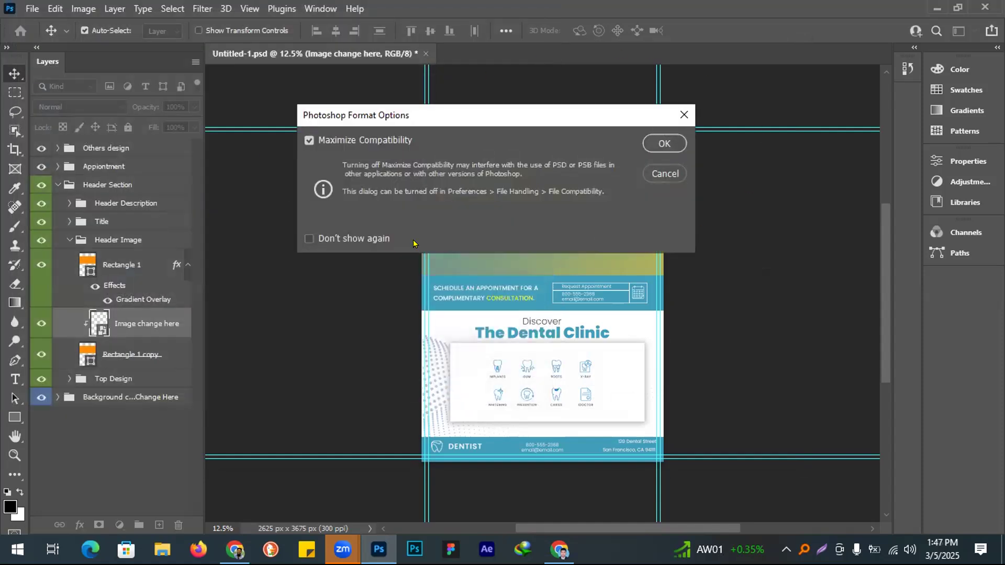
pyautogui.click(310, 239)
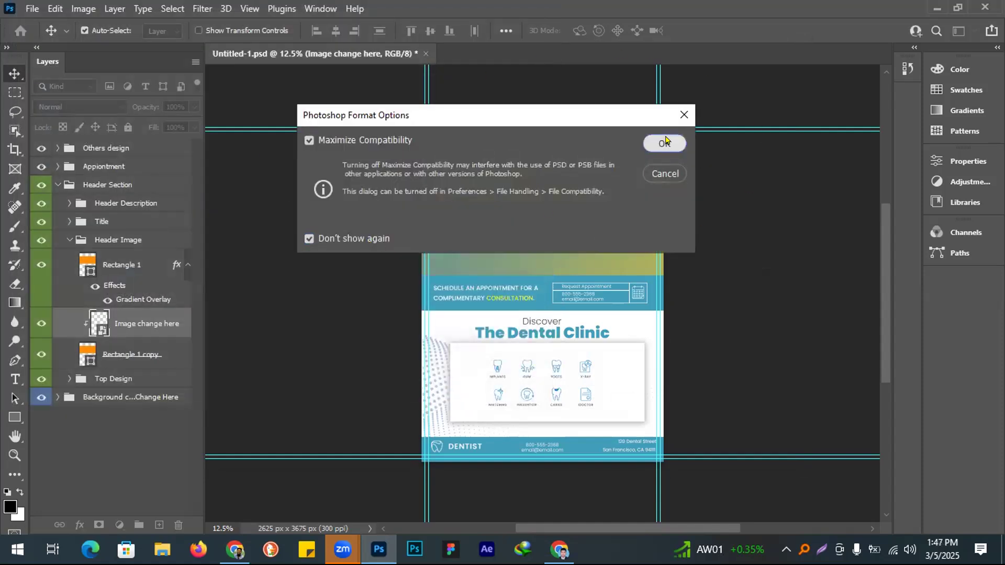
pyautogui.click(664, 143)
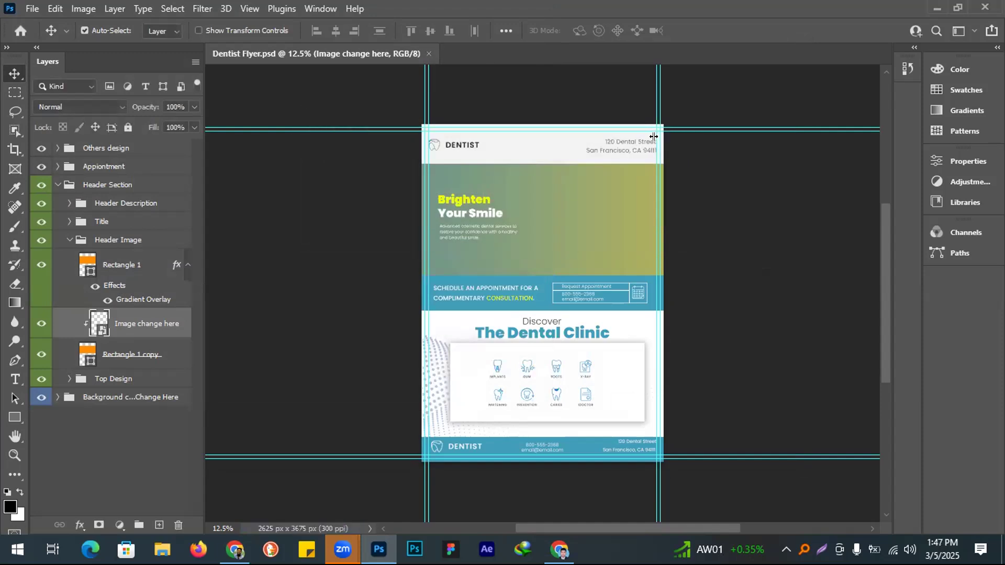
# - Close the flyer document and minimize the Photoshop and Chrome windows to reach the desktop
pyautogui.click(428, 55)
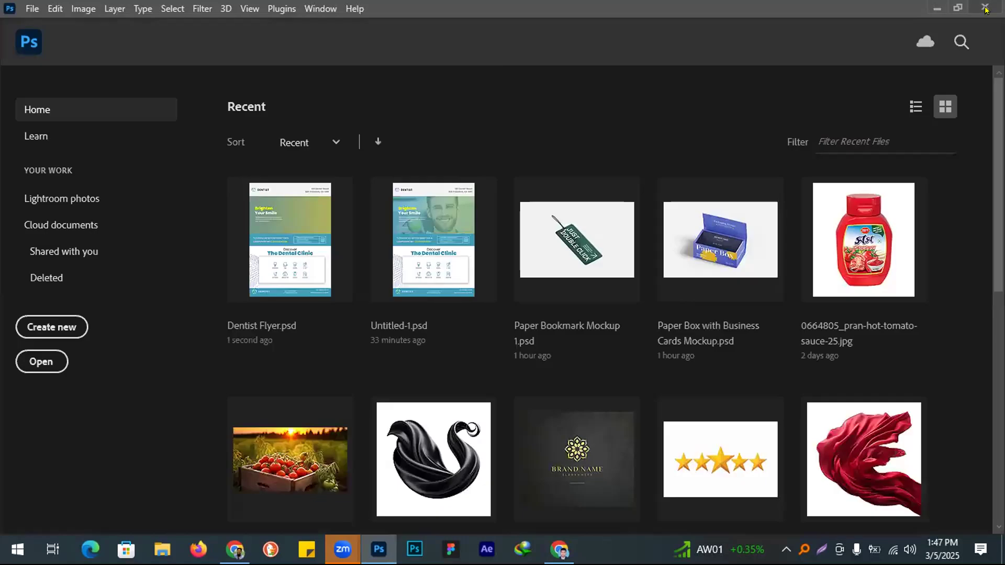
pyautogui.click(936, 7)
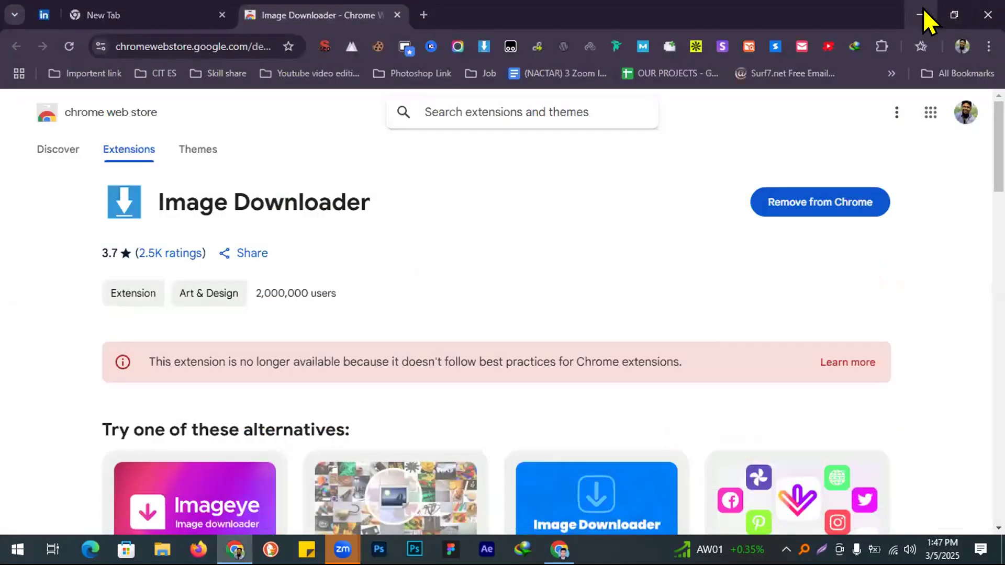
pyautogui.click(923, 11)
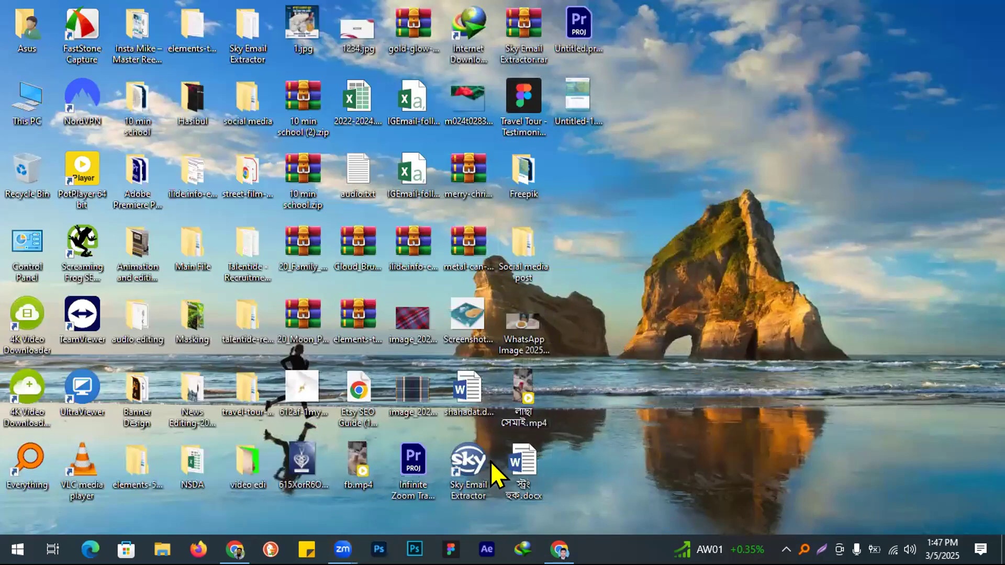
pyautogui.click(664, 284)
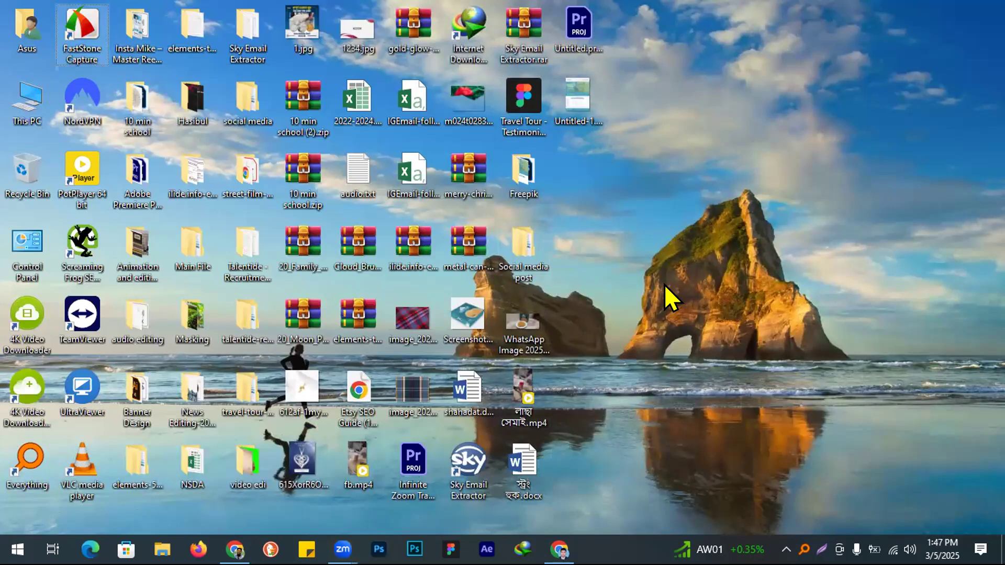
# - Open the Freepik folder on the desktop and check that it holds both the flyer's JPG and PSD files
pyautogui.press('f')
pyautogui.press('f')
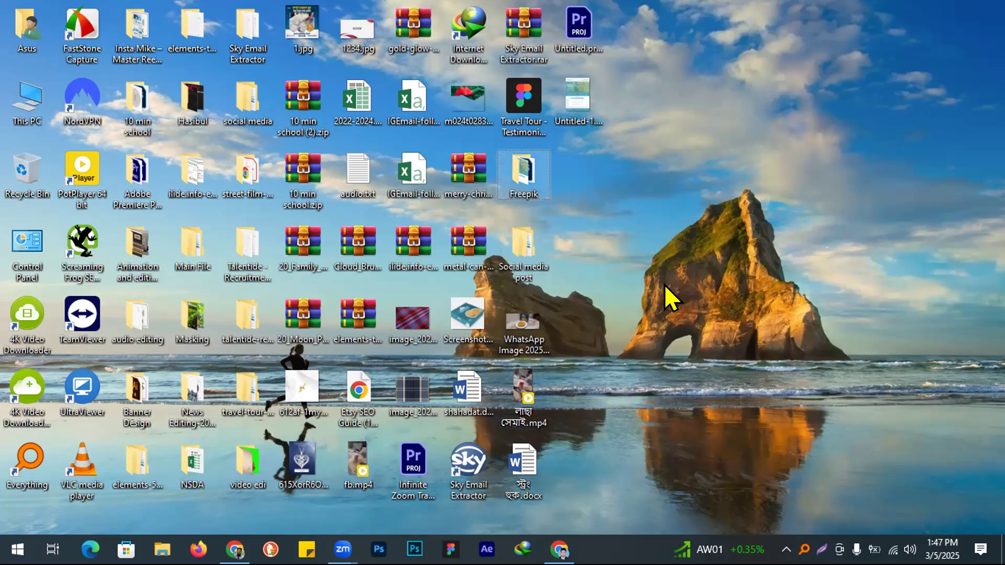
pyautogui.press('f')
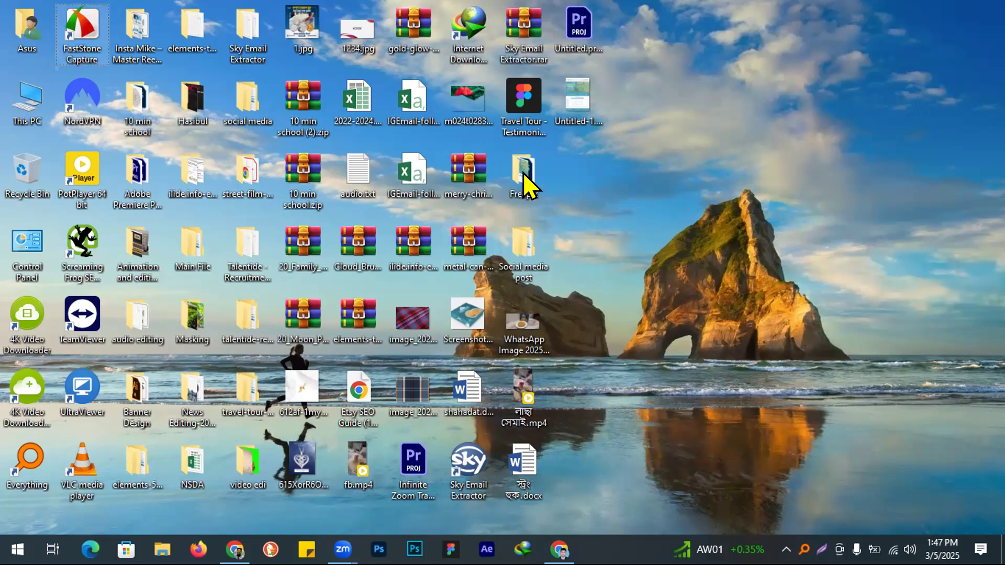
pyautogui.doubleClick(534, 182)
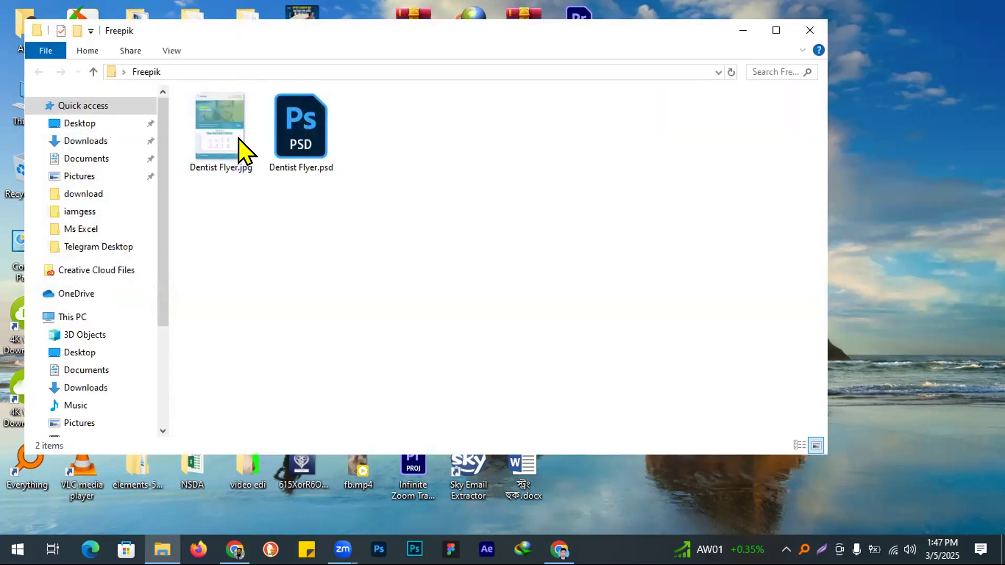
pyautogui.moveTo(218, 209); pyautogui.dragTo(484, 94)
pyautogui.click(401, 201)
pyautogui.moveTo(402, 202); pyautogui.dragTo(194, 132)
pyautogui.click(369, 231)
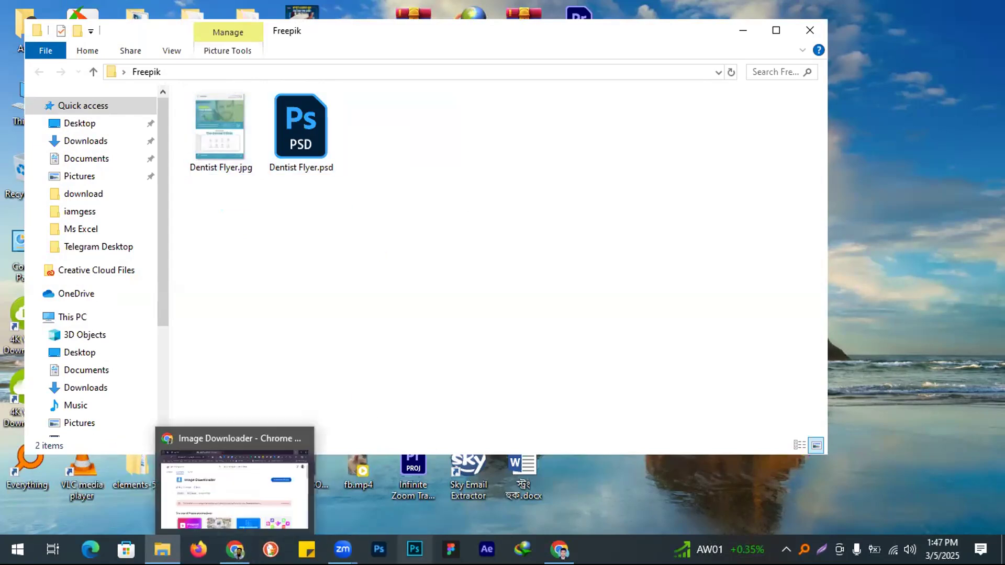
# - Switch to Freepik Contributor in Chrome and upload Dentist Flyer.jpg and Dentist Flyer.psd from the Desktop's Freepik folder
pyautogui.moveTo(559, 549)
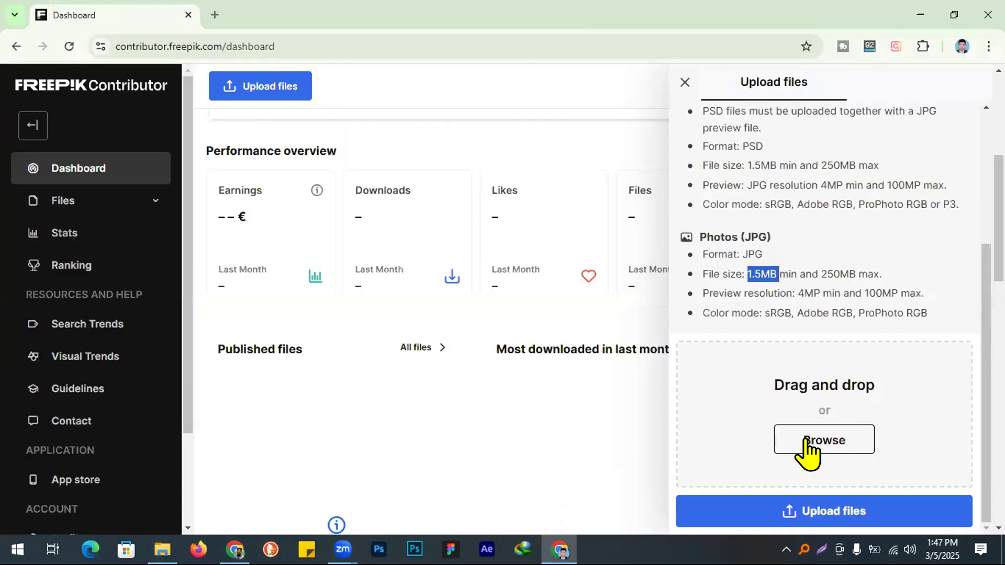
pyautogui.click(809, 443)
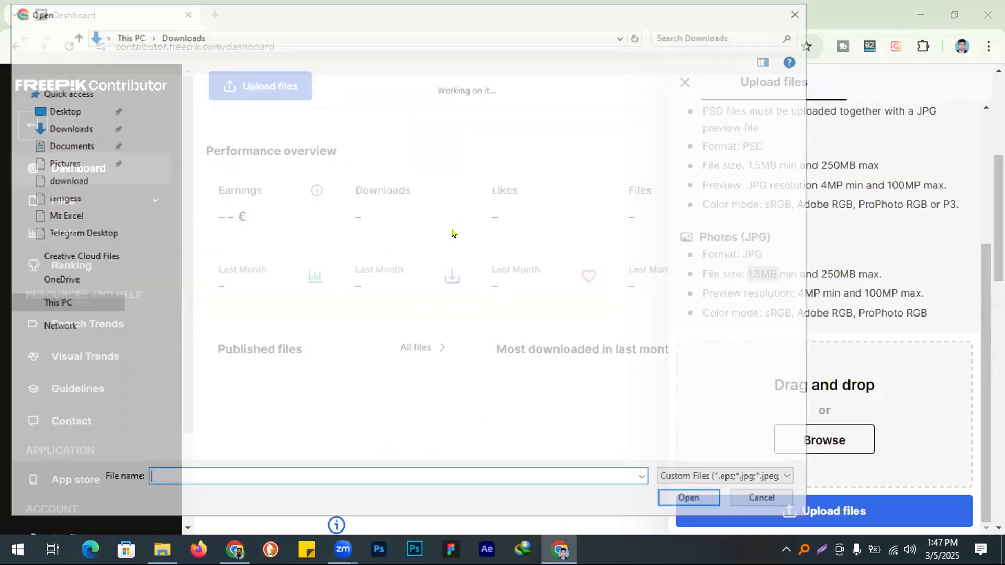
pyautogui.scroll(3, 65, 169)
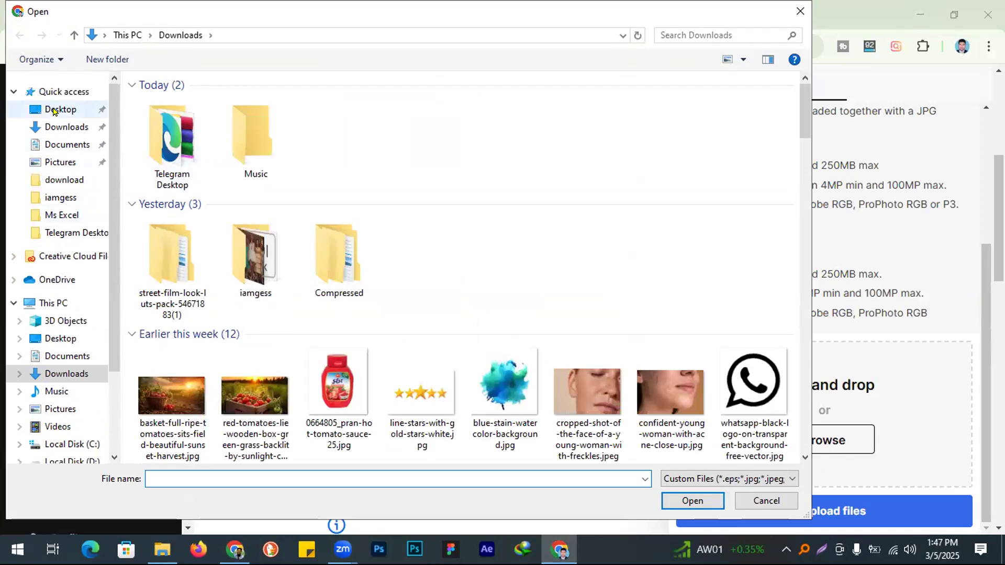
pyautogui.click(53, 111)
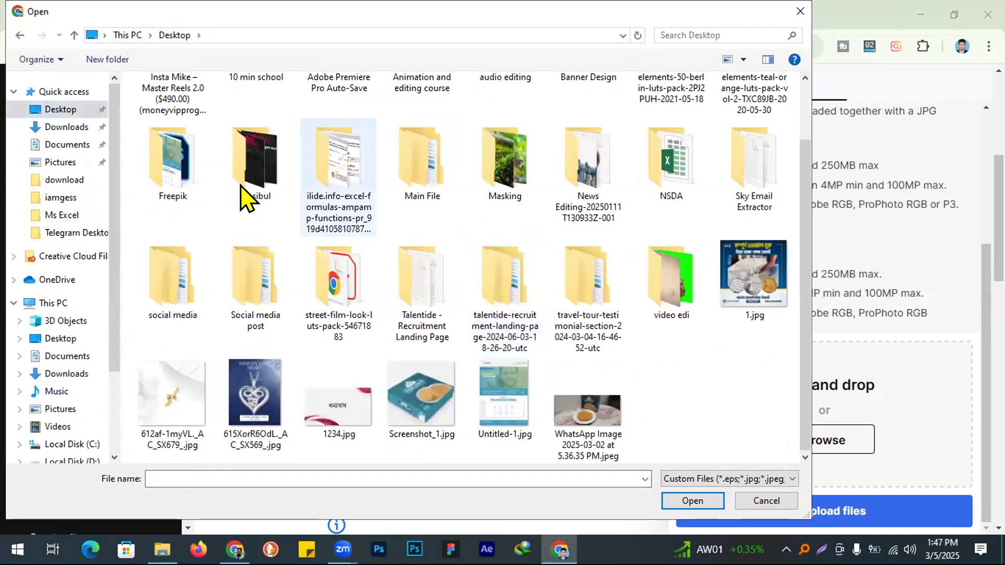
pyautogui.doubleClick(173, 151)
pyautogui.moveTo(162, 188); pyautogui.dragTo(450, 125)
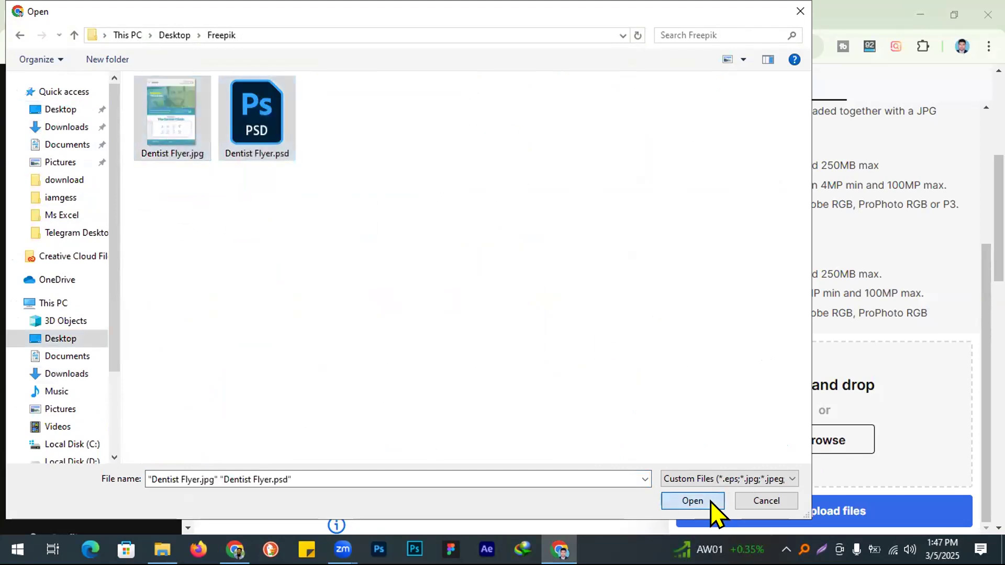
pyautogui.click(692, 501)
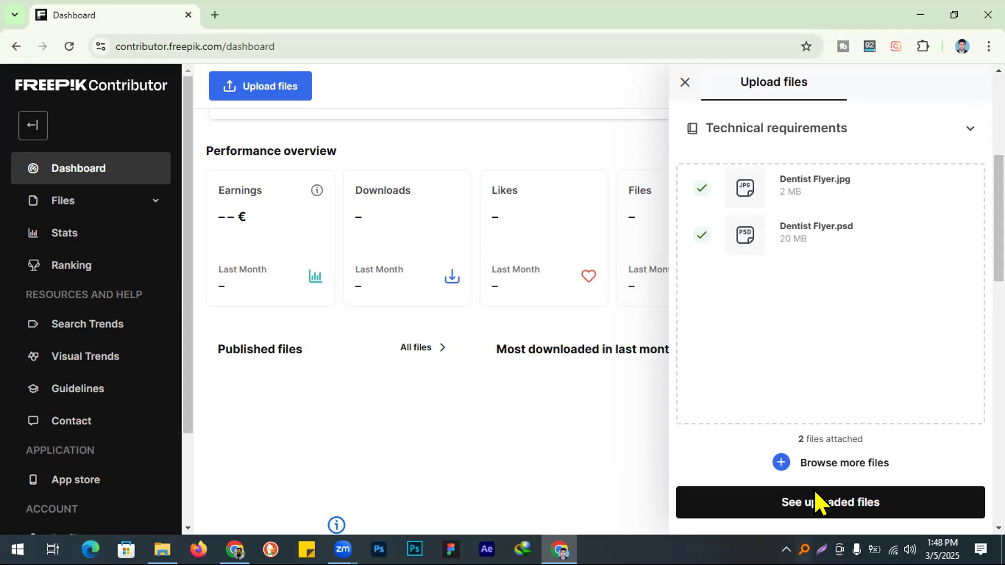
# - Close the upload panel and open the list of uploaded files to read the first-work submission notice
pyautogui.click(683, 81)
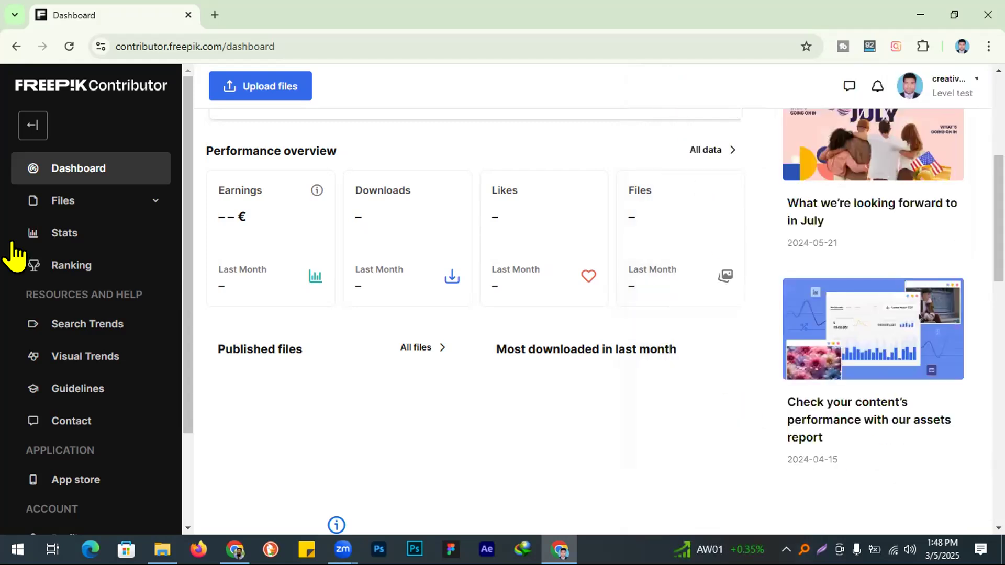
pyautogui.click(87, 190)
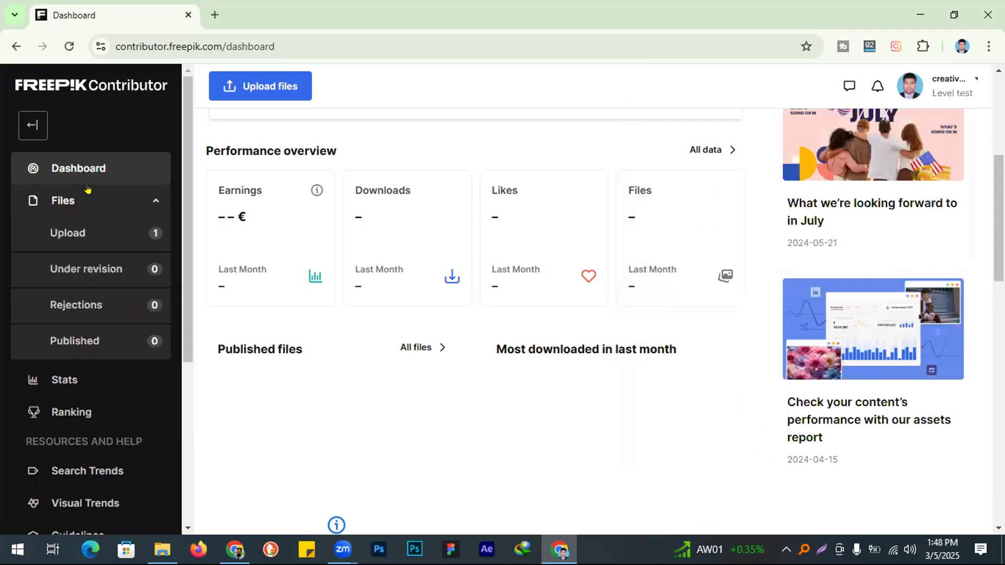
pyautogui.click(63, 235)
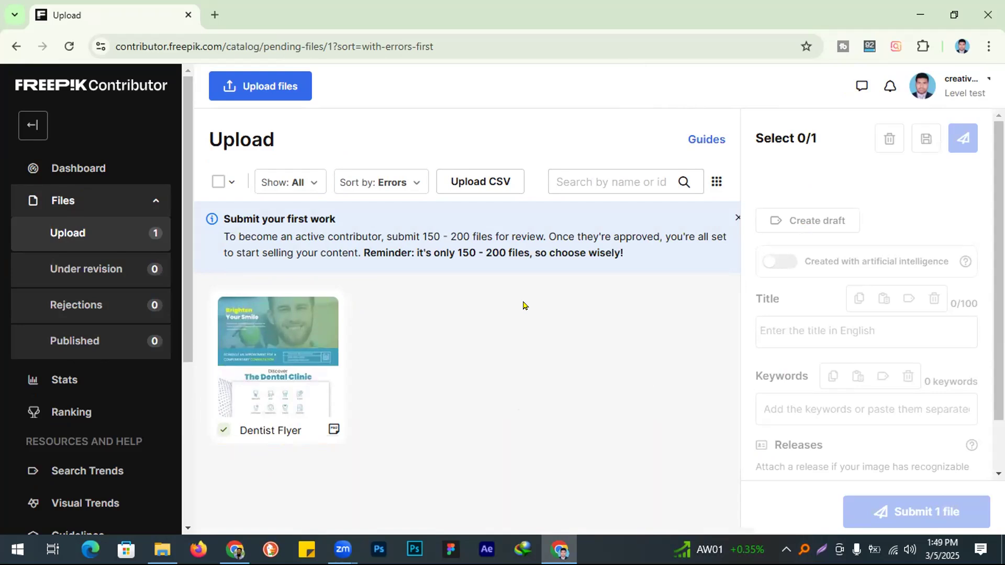
pyautogui.doubleClick(463, 251)
pyautogui.click(478, 366)
# - Select the uploaded Dentist Flyer and change its title to "Dental Clinic Flyer"
pyautogui.moveTo(251, 325)
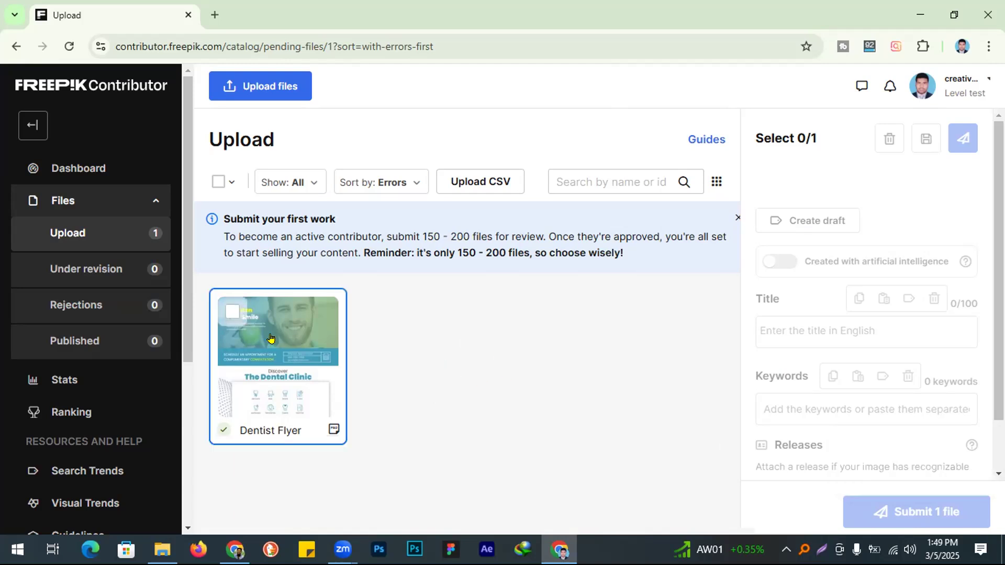
pyautogui.click(232, 314)
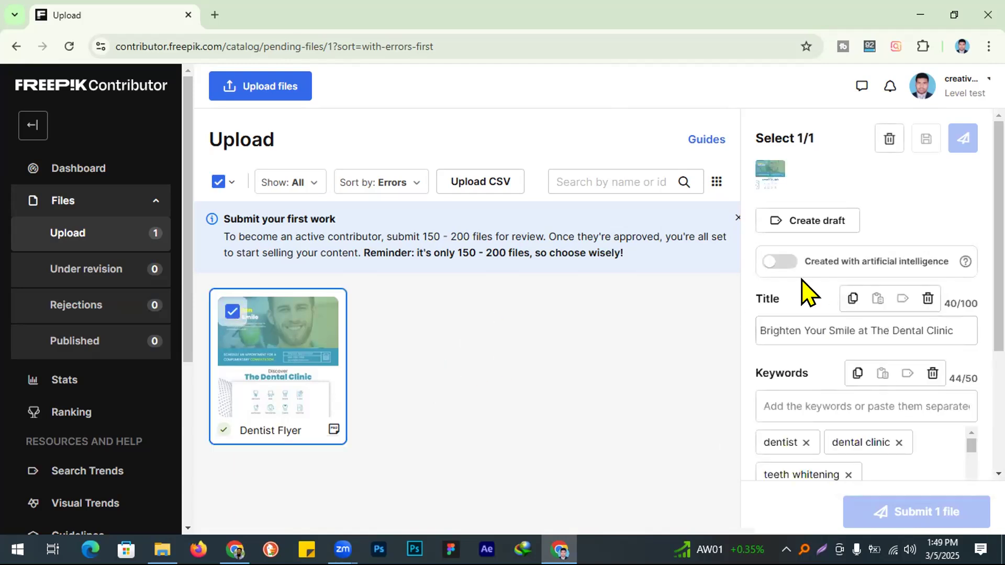
pyautogui.scroll(-3, 848, 256)
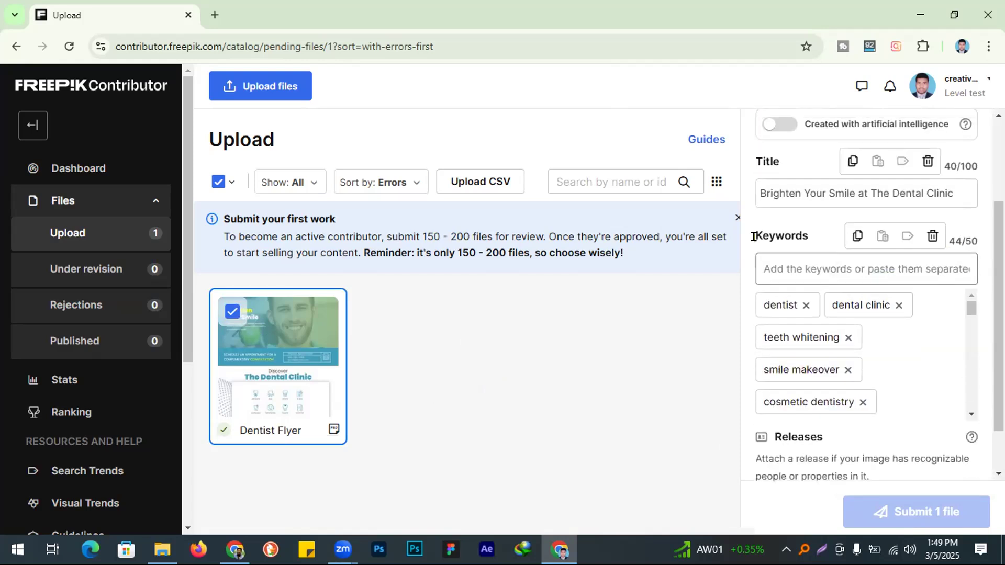
pyautogui.scroll(1, 803, 318)
pyautogui.moveTo(765, 256); pyautogui.dragTo(954, 257)
pyautogui.click(893, 258)
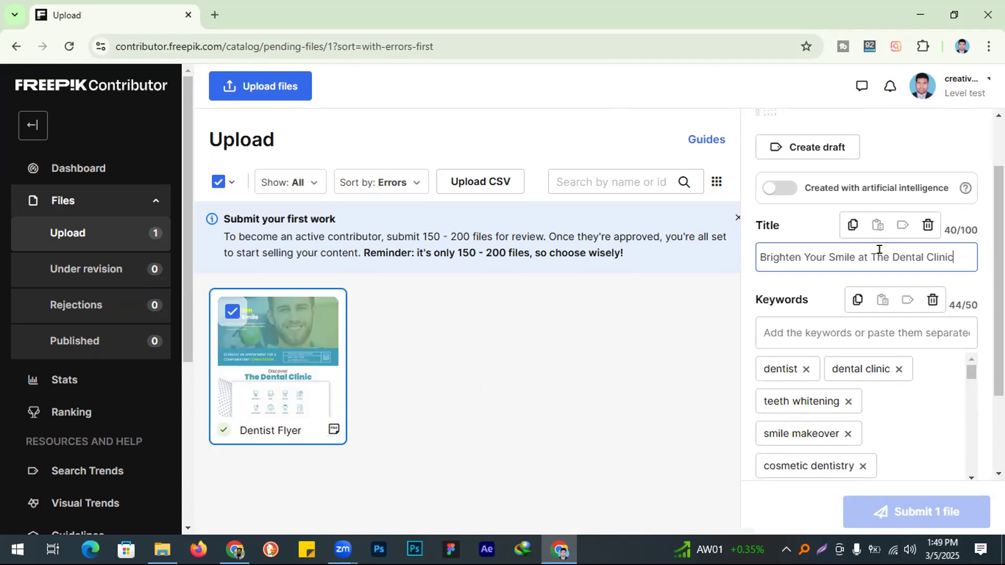
pyautogui.moveTo(891, 257); pyautogui.dragTo(582, 254)
pyautogui.press('BackSpace')
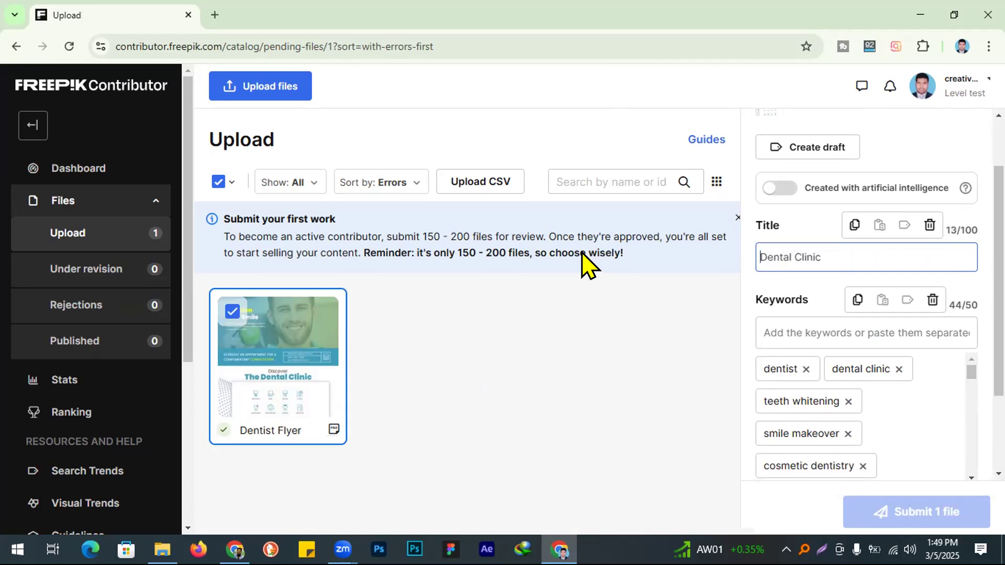
pyautogui.click(844, 250)
pyautogui.write('Flyer')
pyautogui.click(719, 359)
# - Add the suggested keywords flyer design, flyer poster, flyer template and flyer design template to the Dentist Flyer
pyautogui.scroll(-6, 923, 424)
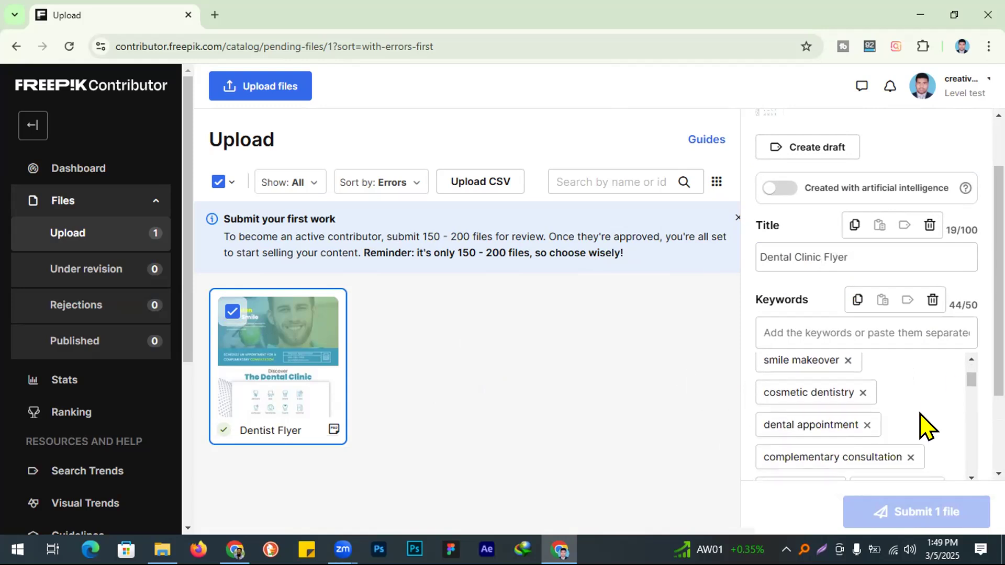
pyautogui.scroll(6, 810, 374)
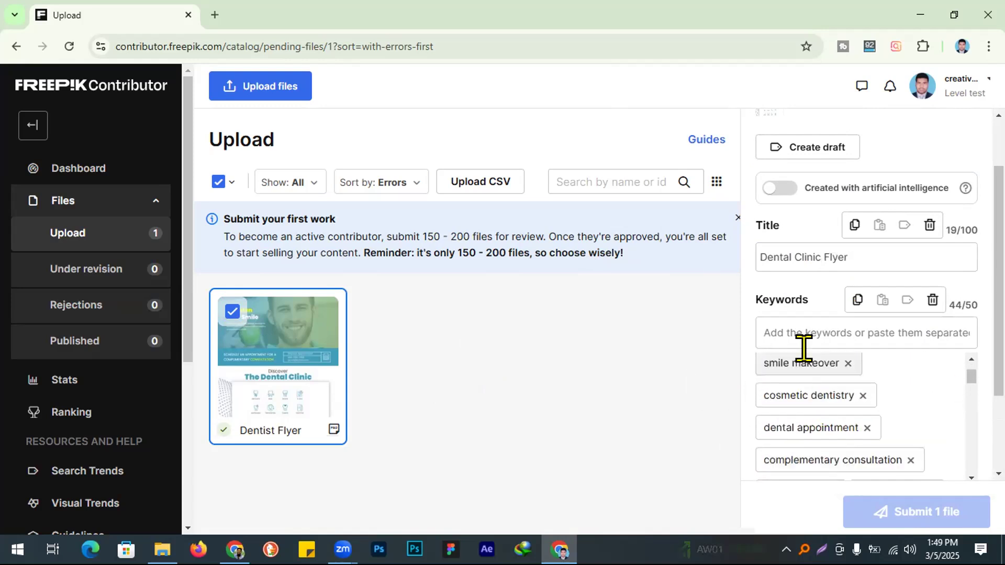
pyautogui.doubleClick(833, 255)
pyautogui.hotkey('ctrl', 'c')
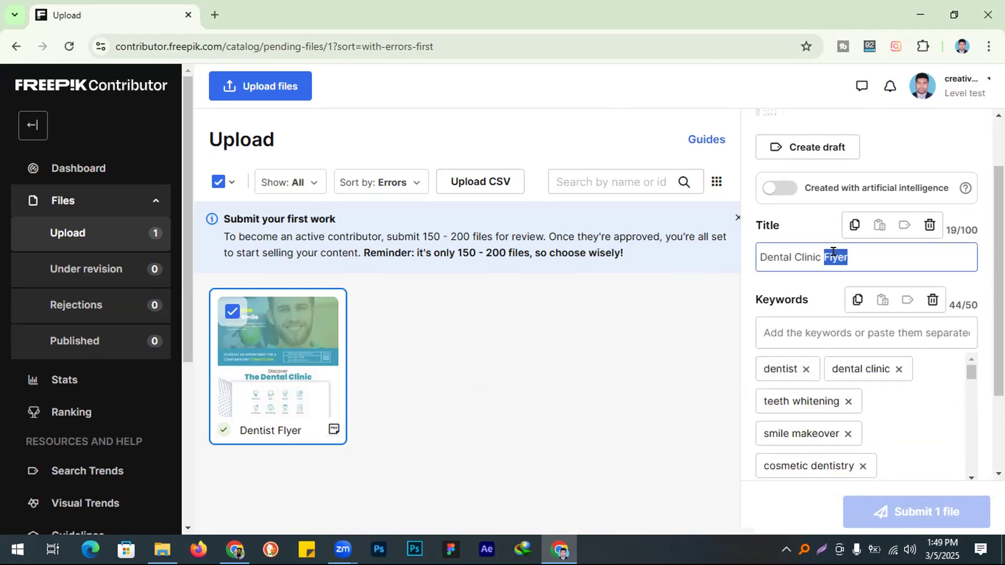
pyautogui.click(821, 327)
pyautogui.hotkey('ctrl', 'v')
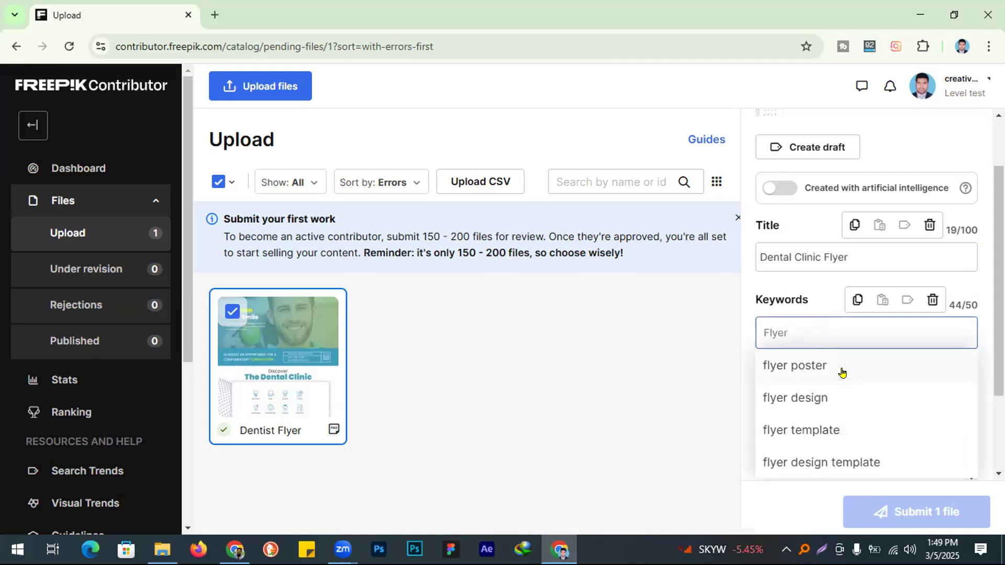
pyautogui.click(821, 400)
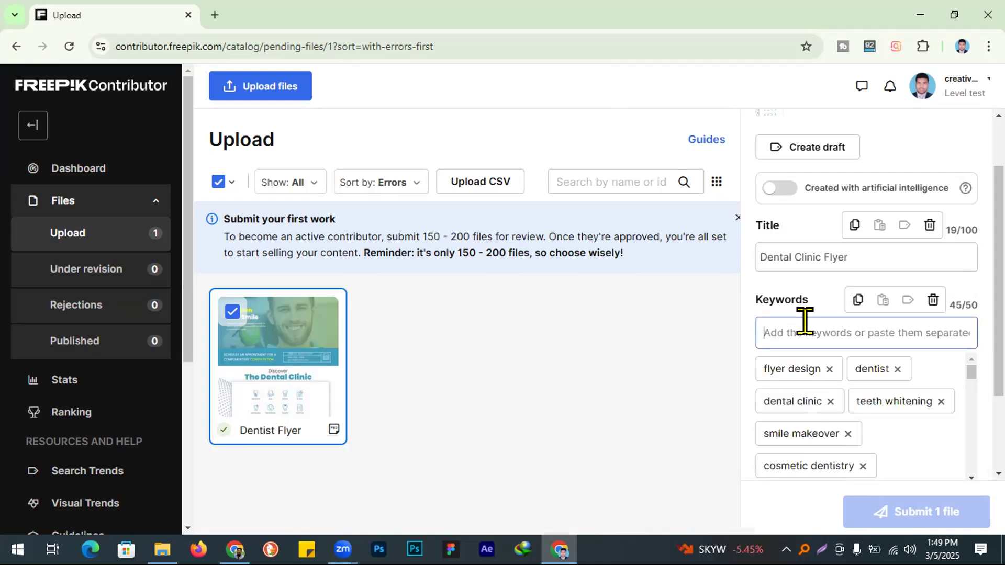
pyautogui.write('flyer')
pyautogui.click(811, 363)
pyautogui.hotkey('ctrl', 'v')
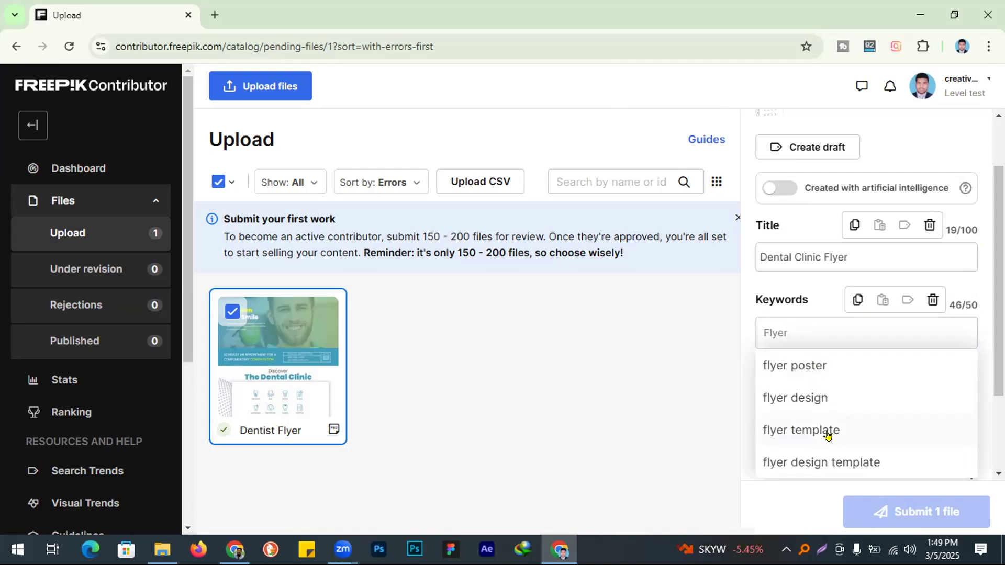
pyautogui.click(826, 434)
pyautogui.hotkey('ctrl', 'v')
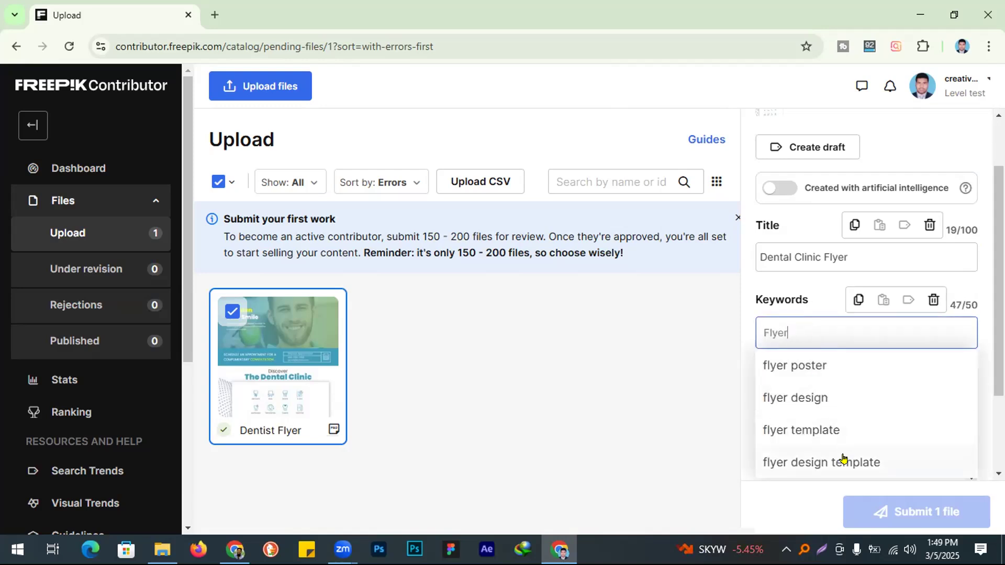
pyautogui.click(819, 463)
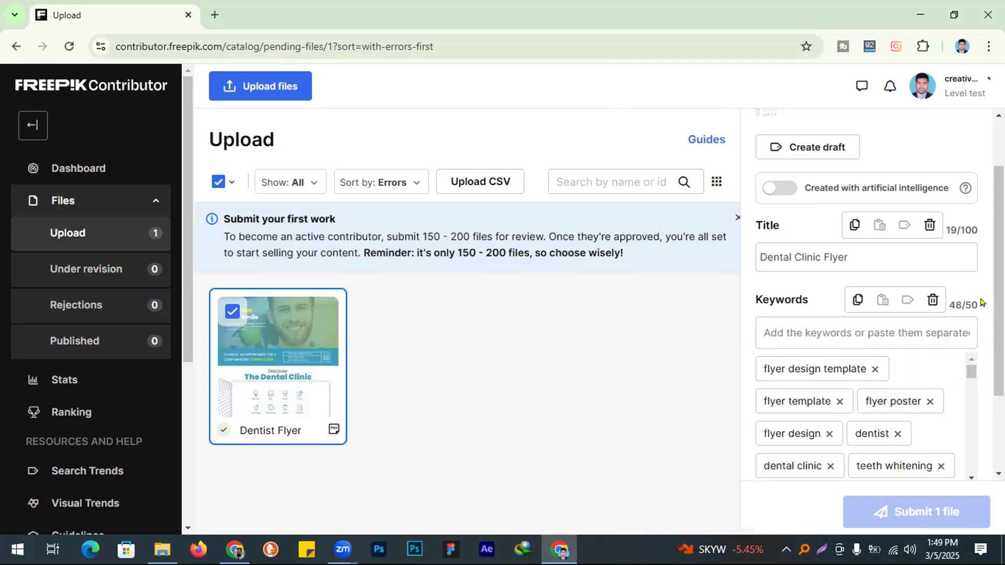
# - Review the rest of the flyer's keyword list and deselect the file
pyautogui.scroll(-5, 947, 399)
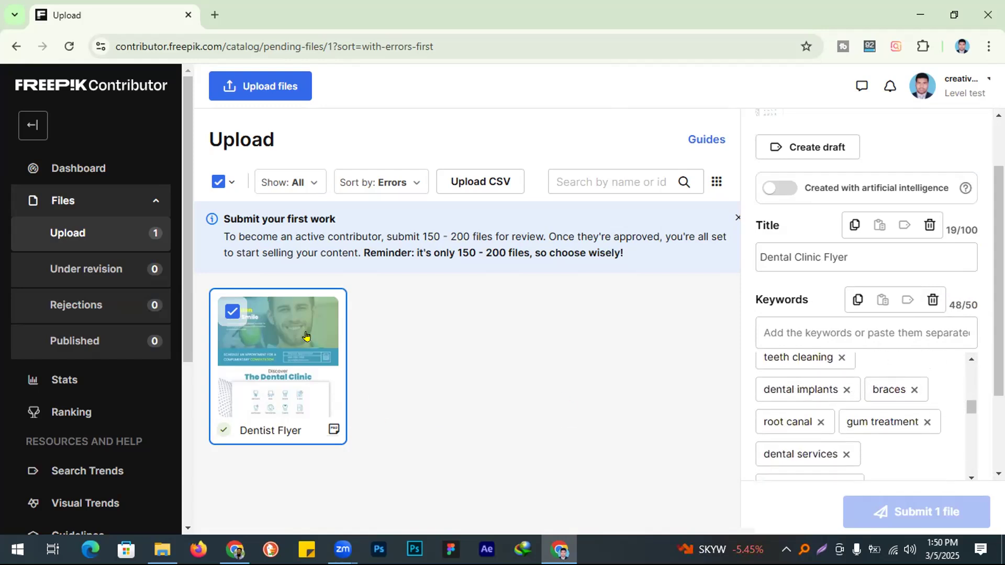
pyautogui.scroll(-10, 913, 389)
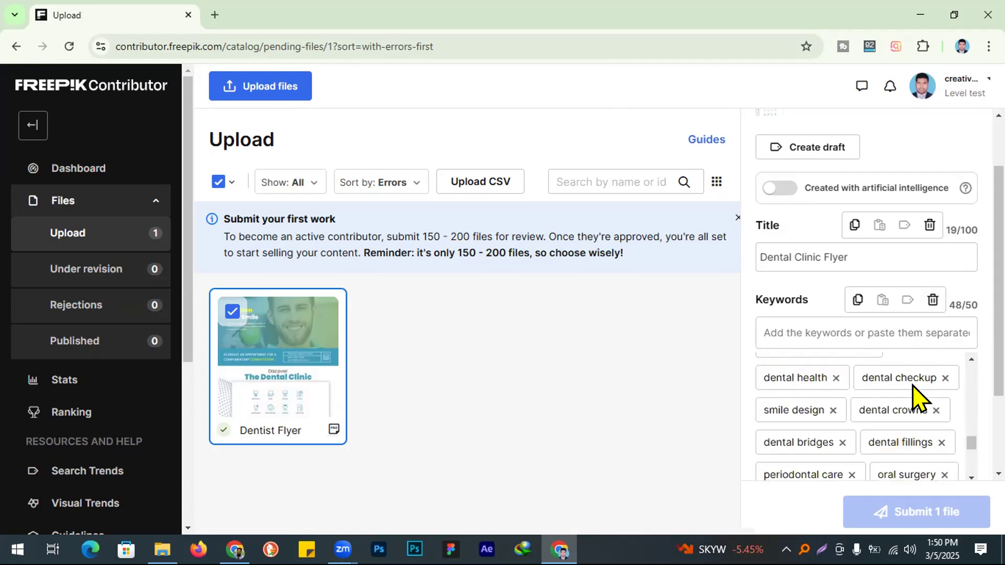
pyautogui.scroll(-1, 912, 386)
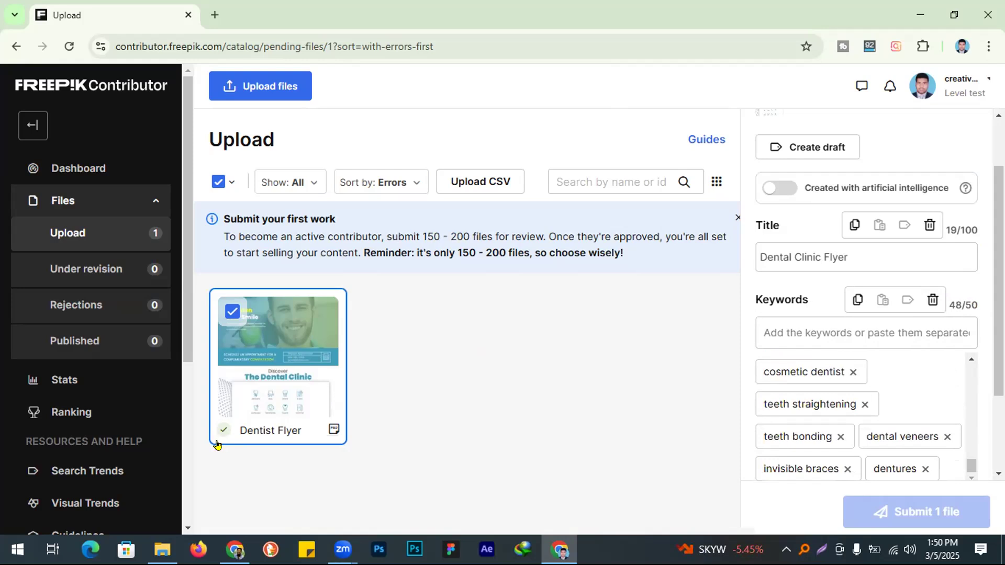
pyautogui.click(232, 313)
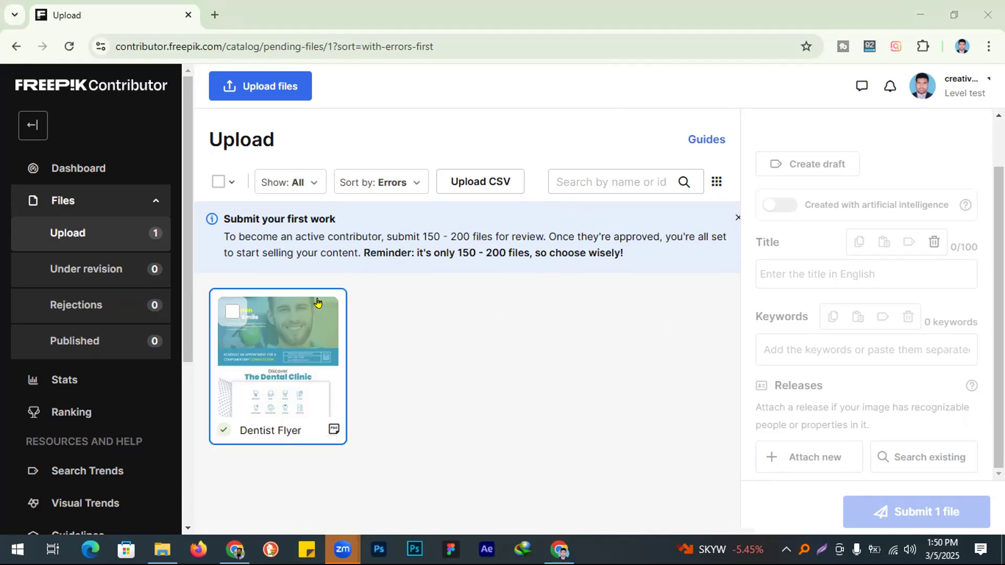
# - Return to the contributor dashboard and examine the Content suggestions section for ideas on what to upload next
pyautogui.moveTo(190, 254); pyautogui.dragTo(194, 335)
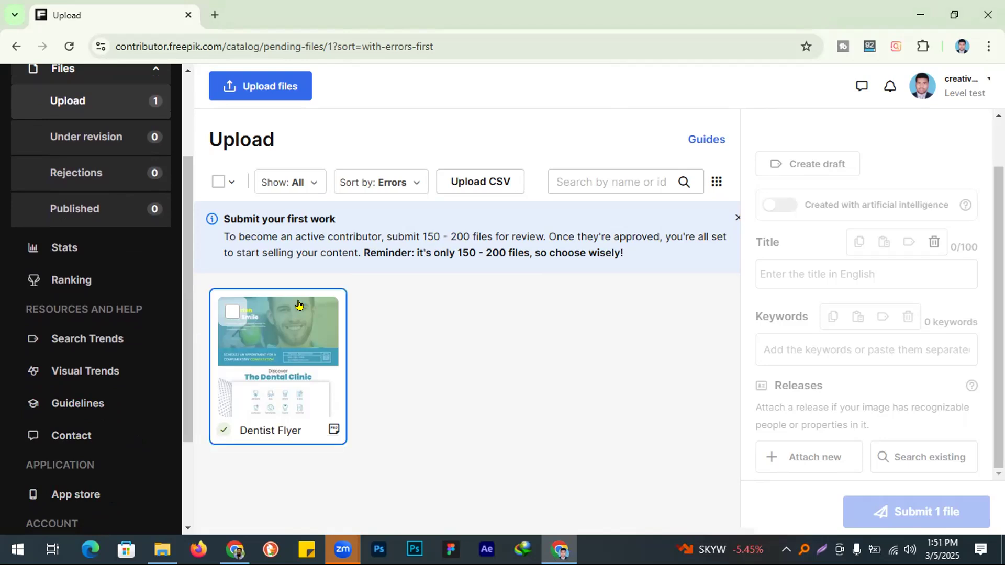
pyautogui.scroll(3, 172, 312)
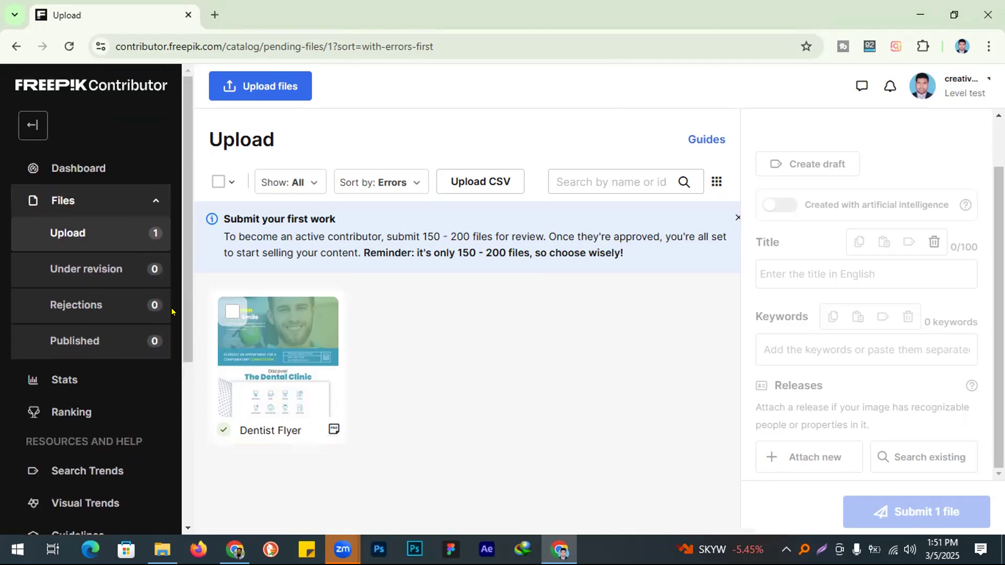
pyautogui.click(86, 167)
pyautogui.scroll(-10, 518, 259)
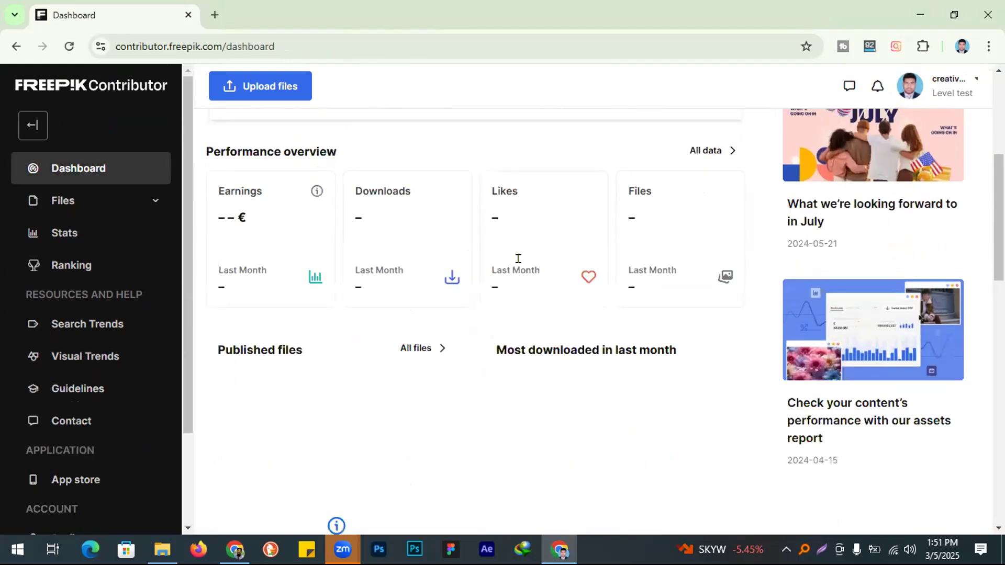
pyautogui.scroll(-5, 510, 261)
pyautogui.scroll(2, 419, 264)
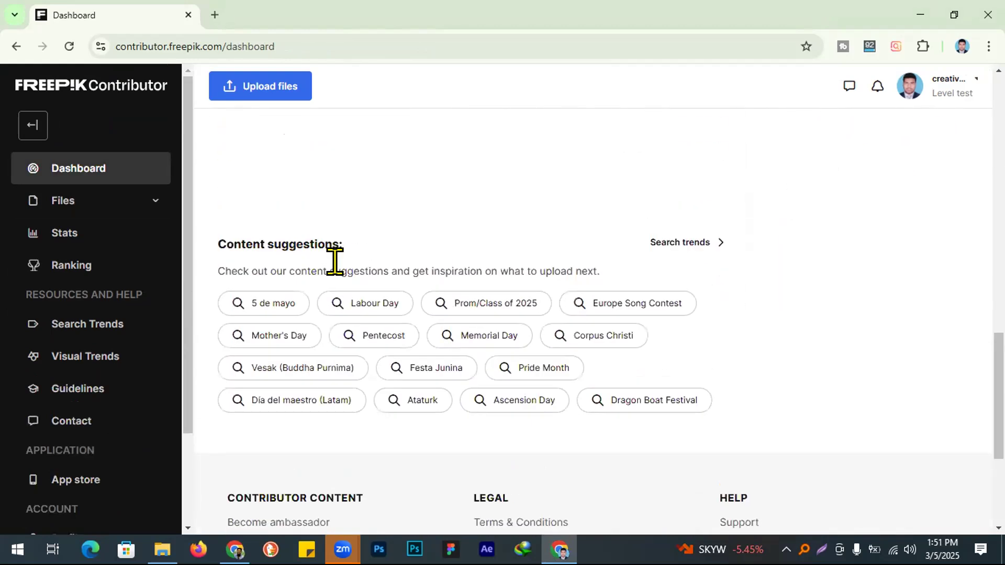
pyautogui.moveTo(213, 255); pyautogui.dragTo(343, 257)
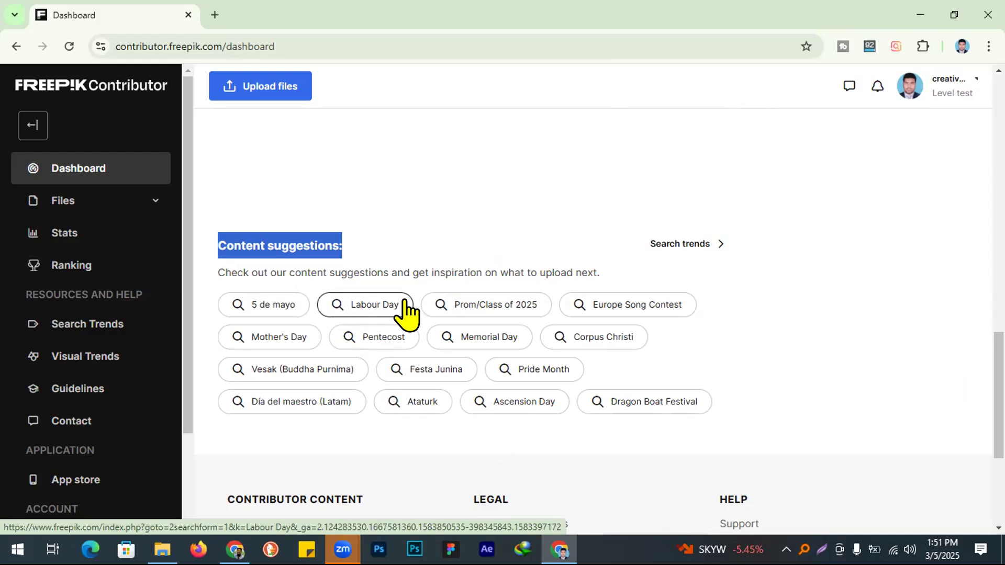
# - Select the Labour Day text in the content suggestions and open ChatGPT in a new browser tab
pyautogui.moveTo(400, 306); pyautogui.dragTo(350, 313)
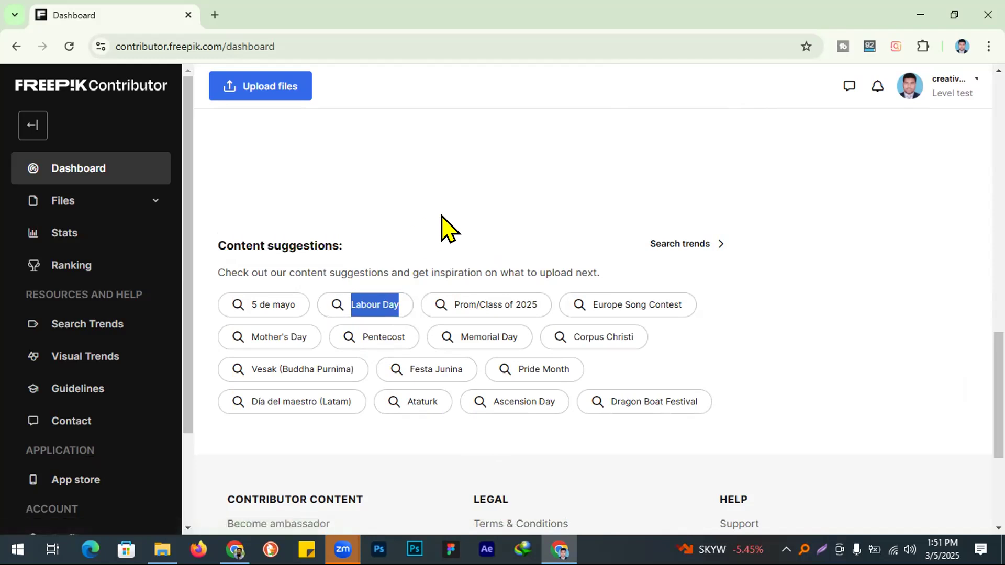
pyautogui.click(218, 6)
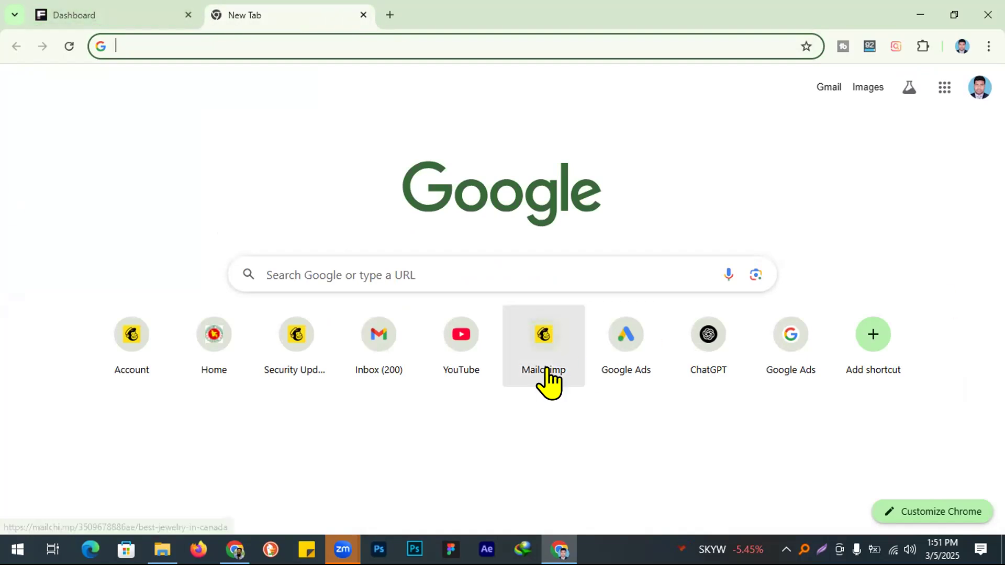
pyautogui.click(703, 364)
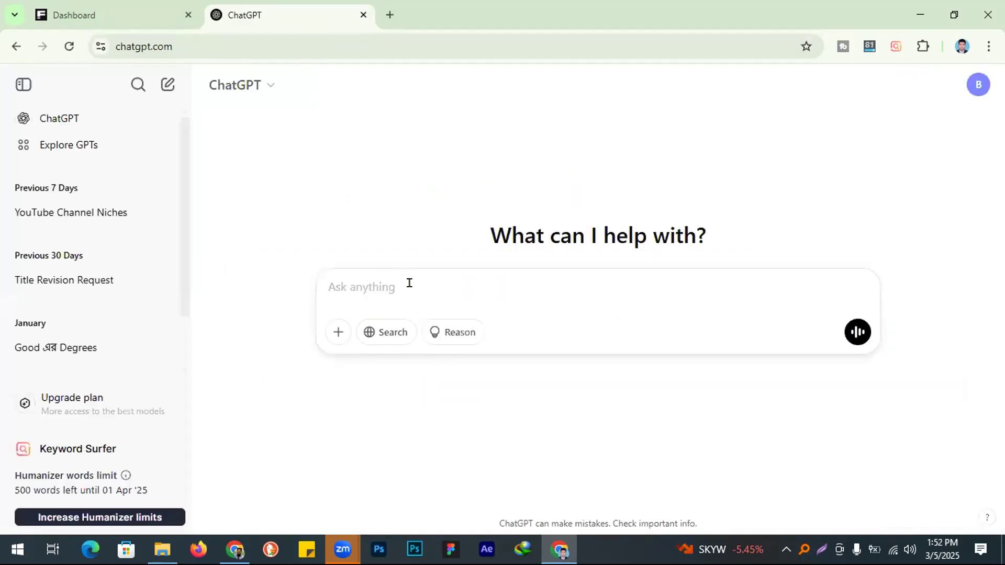
# - Begin the ChatGPT prompt with the target countries "USA, CANADA, Australia, UK", correcting the misspelled country name
pyautogui.write('USA')
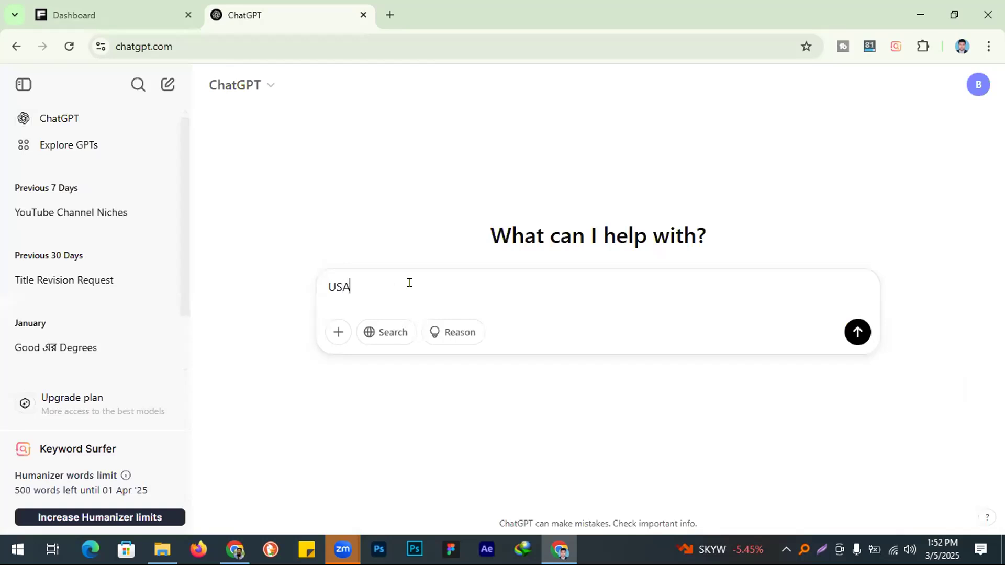
pyautogui.write(', CANADA, Austriala')
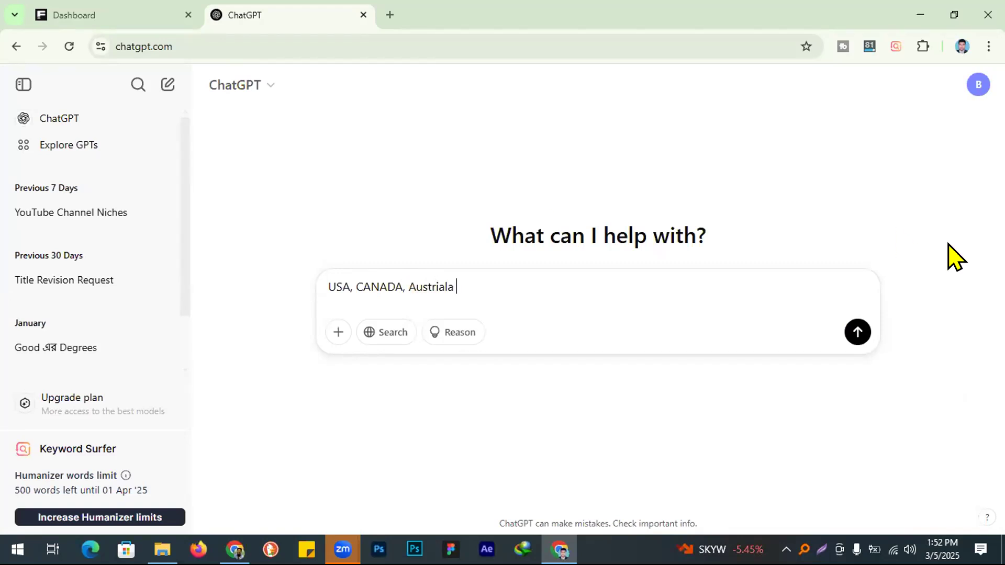
pyautogui.rightClick(428, 288)
pyautogui.click(515, 191)
# - Continue the prompt in Bengali after the countries with "দেশকে target করে আমি Labour Day"
pyautogui.write('de')
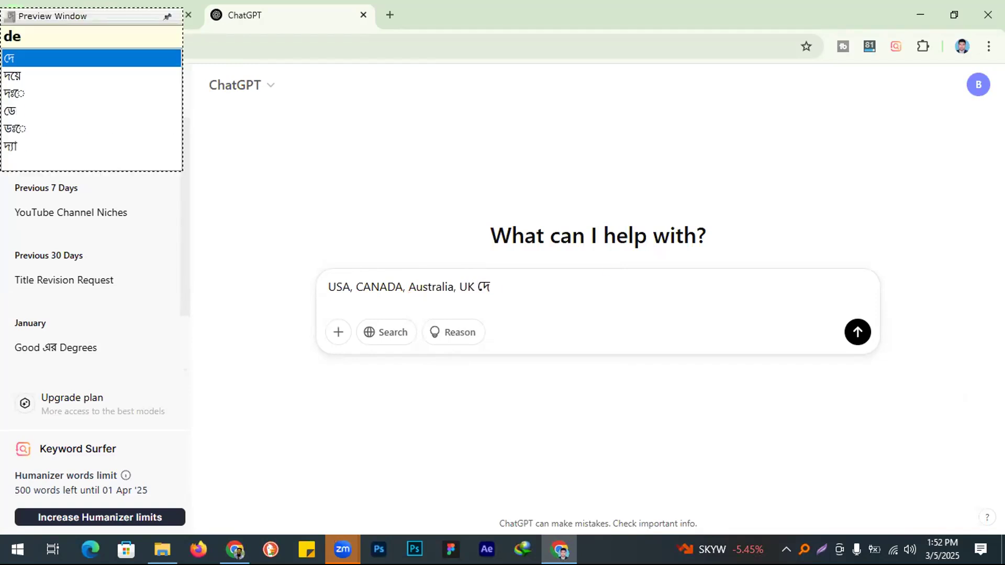
pyautogui.write('shke Tra')
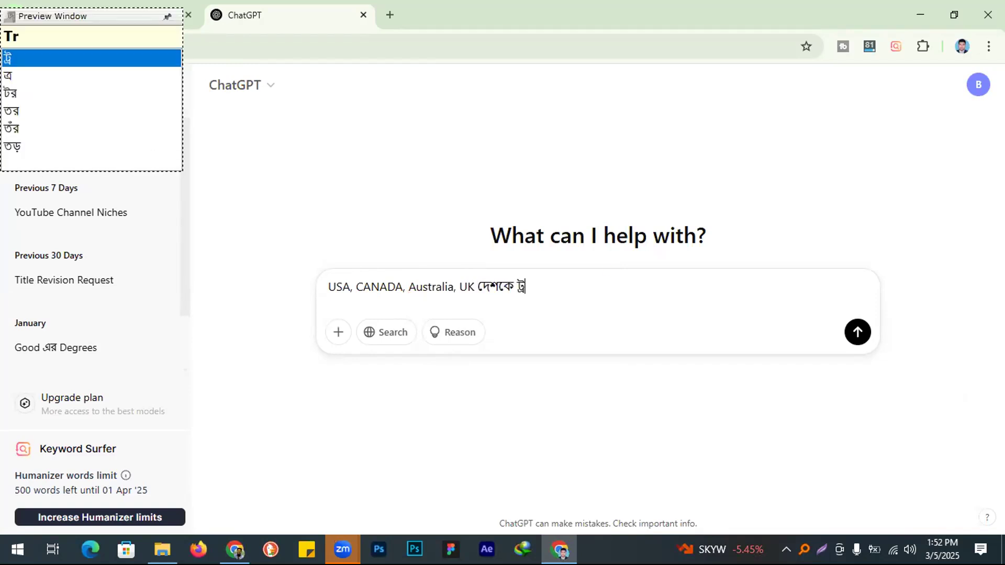
pyautogui.press('BackSpace')
pyautogui.press('BackSpace')
pyautogui.press('BackSpace')
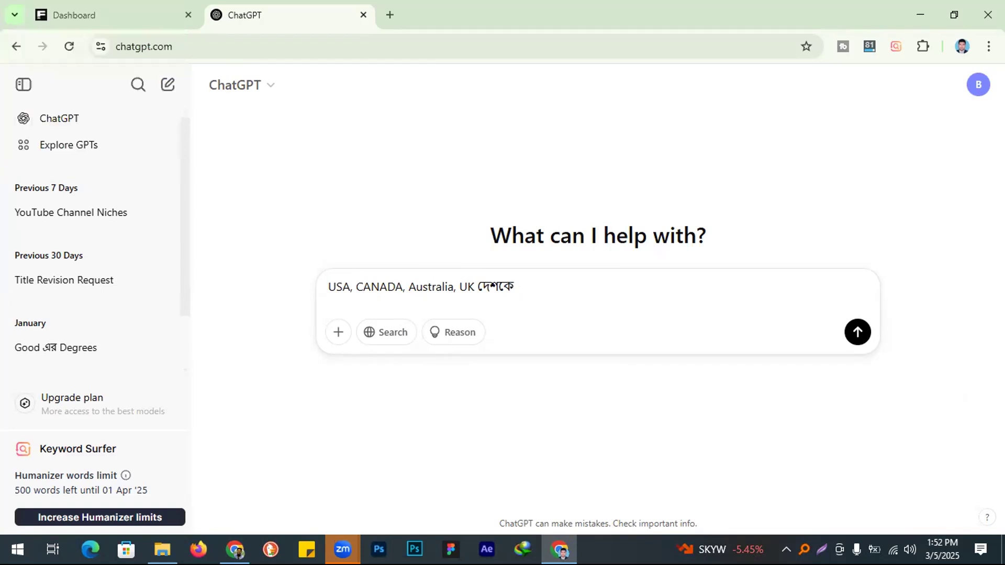
pyautogui.write('arget k')
pyautogui.write('ore')
pyautogui.write(' ami Labour Day ')
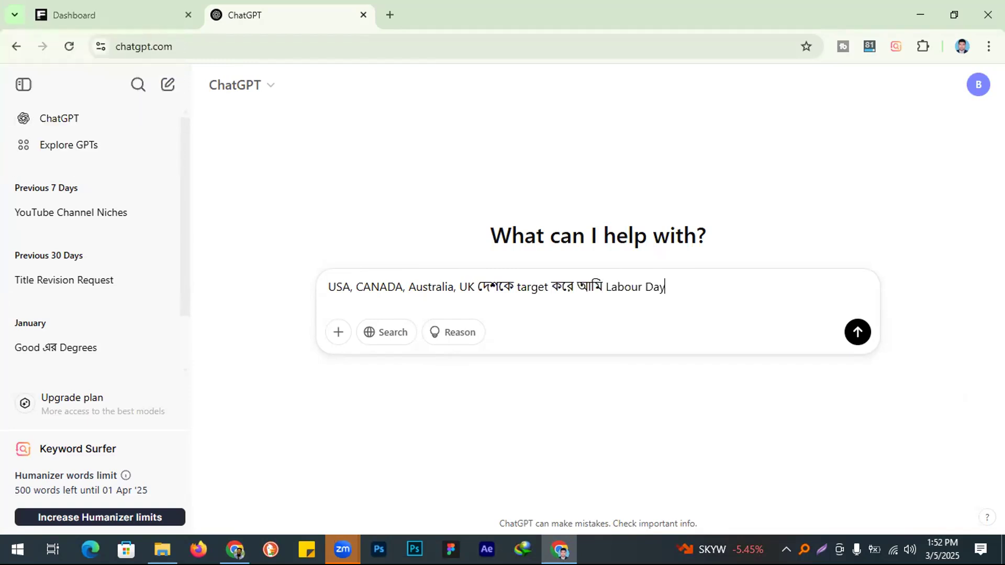
# - Add "এর উপরে কিছু" after Labour Day in the prompt
pyautogui.write('er')
pyautogui.press('BackSpace')
pyautogui.press('BackSpace')
pyautogui.press('BackSpace')
pyautogui.write('er')
pyautogui.press('BackSpace')
pyautogui.press('BackSpace')
pyautogui.write('er upore')
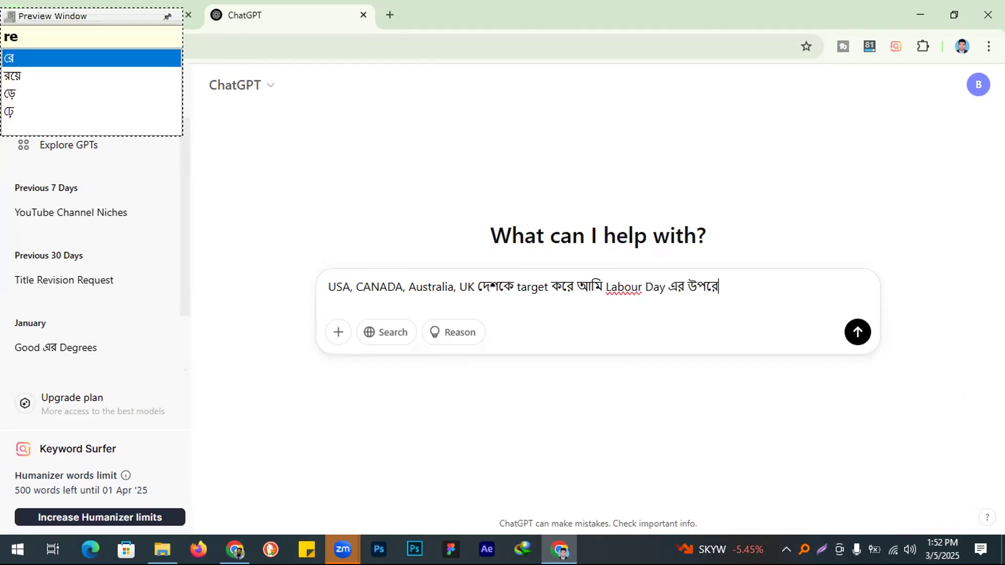
pyautogui.write(' ch')
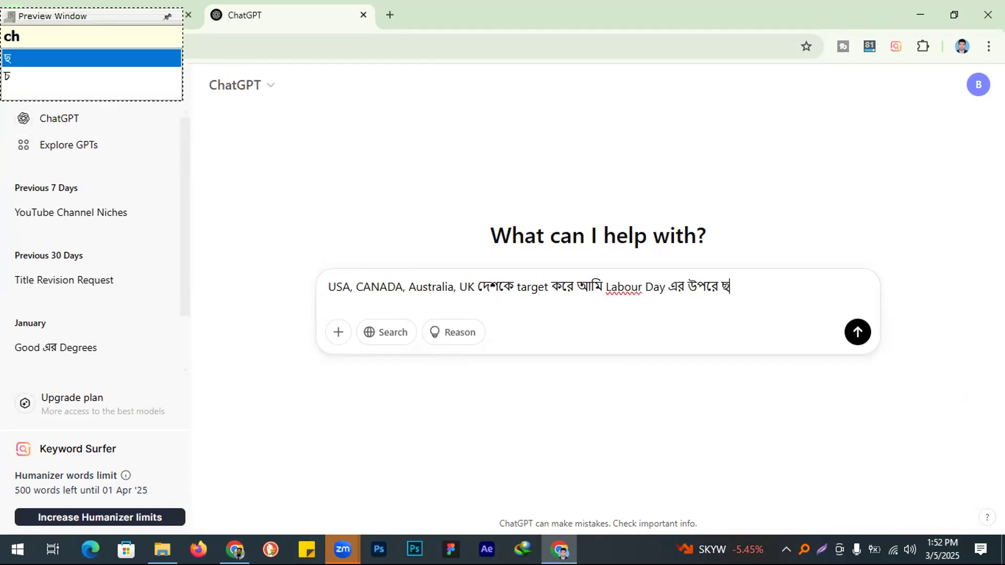
pyautogui.press('BackSpace')
pyautogui.press('BackSpace')
pyautogui.write('kichu')
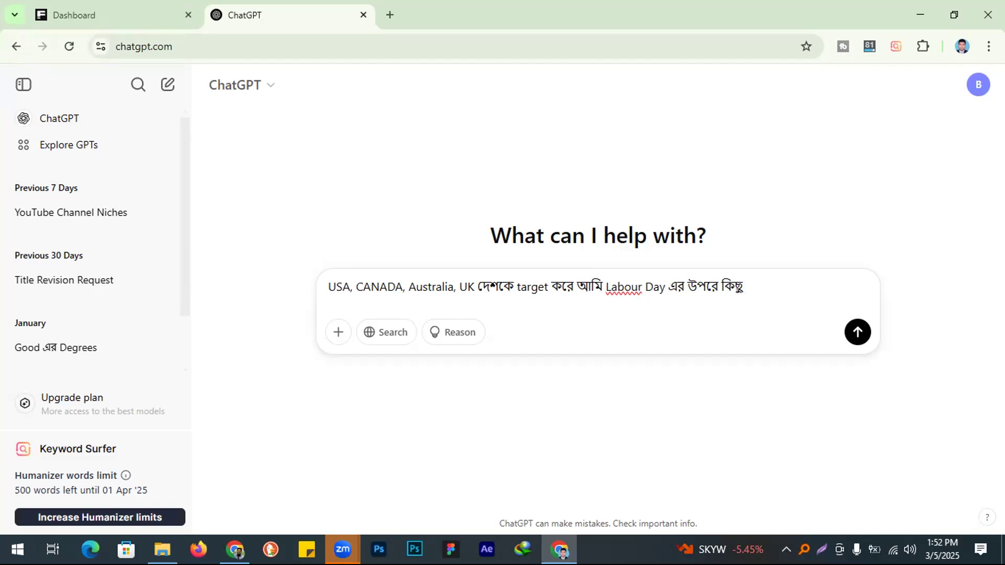
# - Extend the prompt with "Poster design করতে চাই Midjourny দিয়ে" to state what is wanted and the tool used
pyautogui.write('Poster ')
pyautogui.write('des')
pyautogui.write('ition')
pyautogui.press('BackSpace')
pyautogui.press('BackSpace')
pyautogui.press('BackSpace')
pyautogui.press('BackSpace')
pyautogui.press('BackSpace')
pyautogui.write('sign কর')
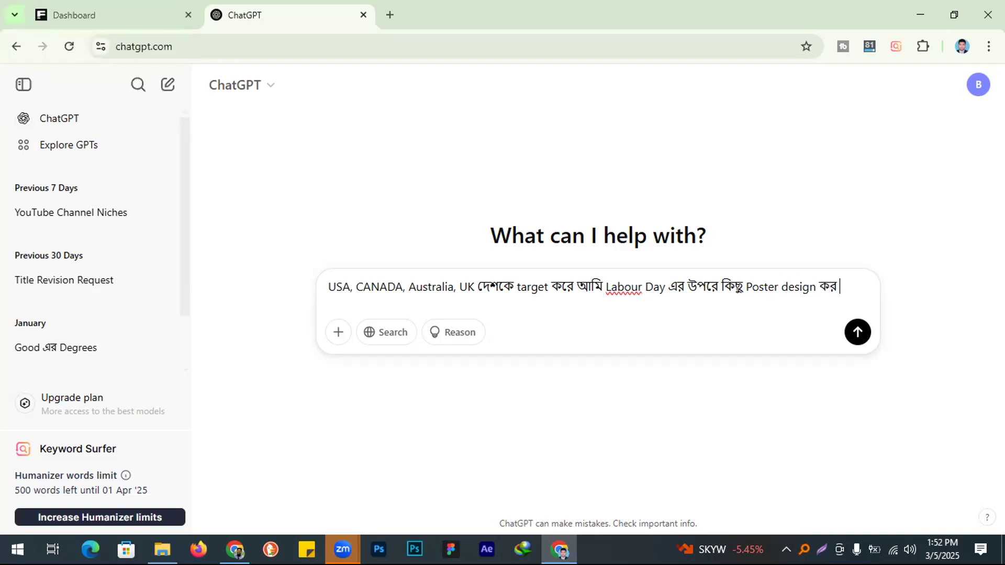
pyautogui.write('তে চাই Midjourny দিয়ে ')
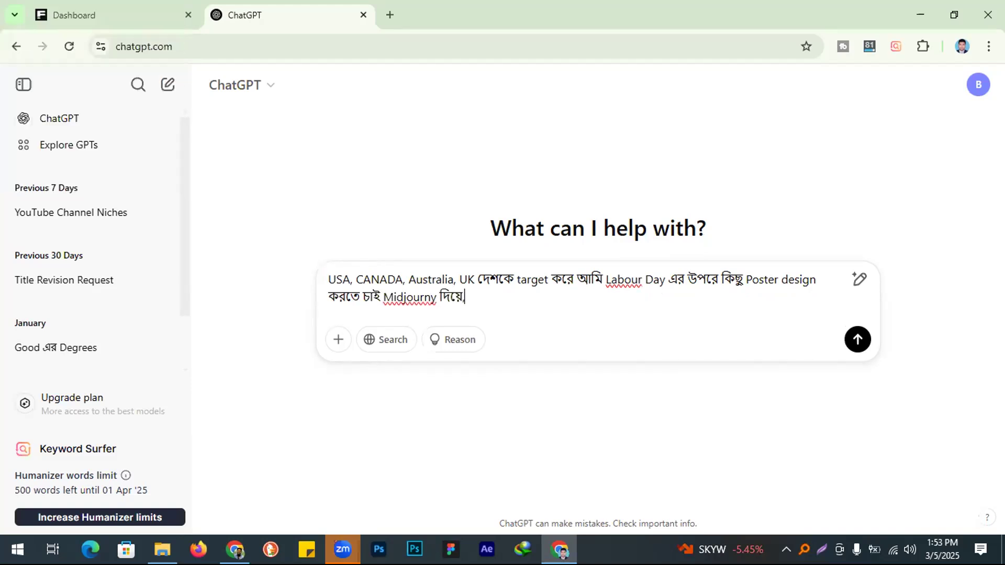
# - Finish the prompt with the request ", তুমি আমাকে সুন্দর কিছু Prompt লিখে দাও"
pyautogui.write(', তুমি আমাক')
pyautogui.write('ে ')
pyautogui.write('সিম')
pyautogui.press('BackSpace')
pyautogui.press('BackSpace')
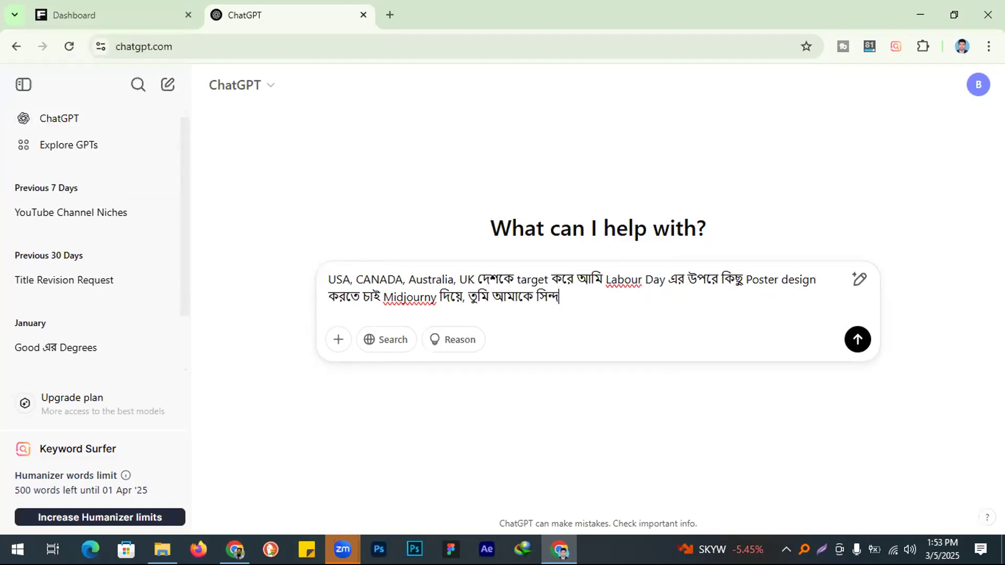
pyautogui.write('সুন্দর কিচছু Prompt')
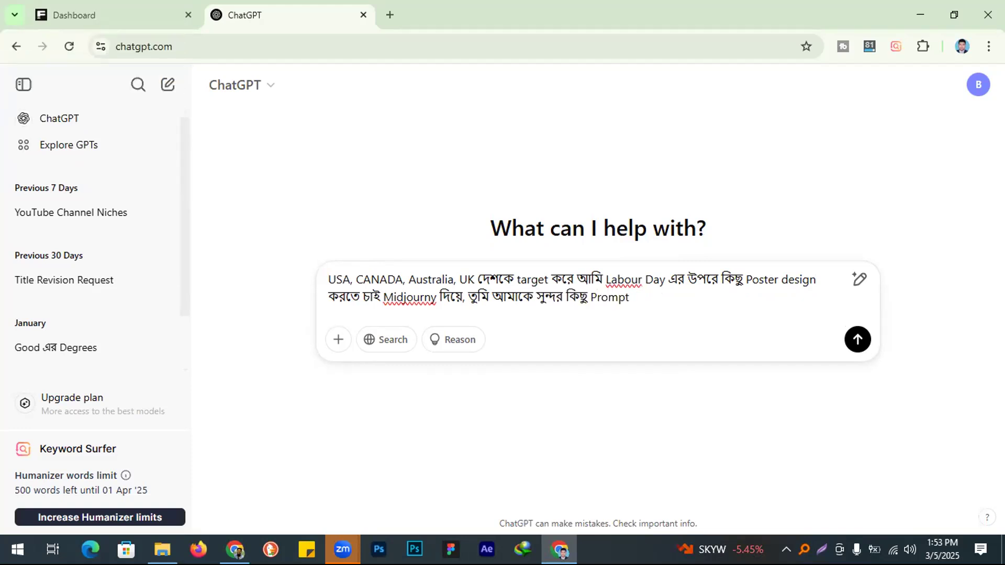
pyautogui.write(' লিখে দাও')
# - Insert "এবং এই Design গুলো বিভিন্ন" after "Midjourny দিয়ে" in the prompt
pyautogui.click(460, 296)
pyautogui.write('এবং এইDesgin')
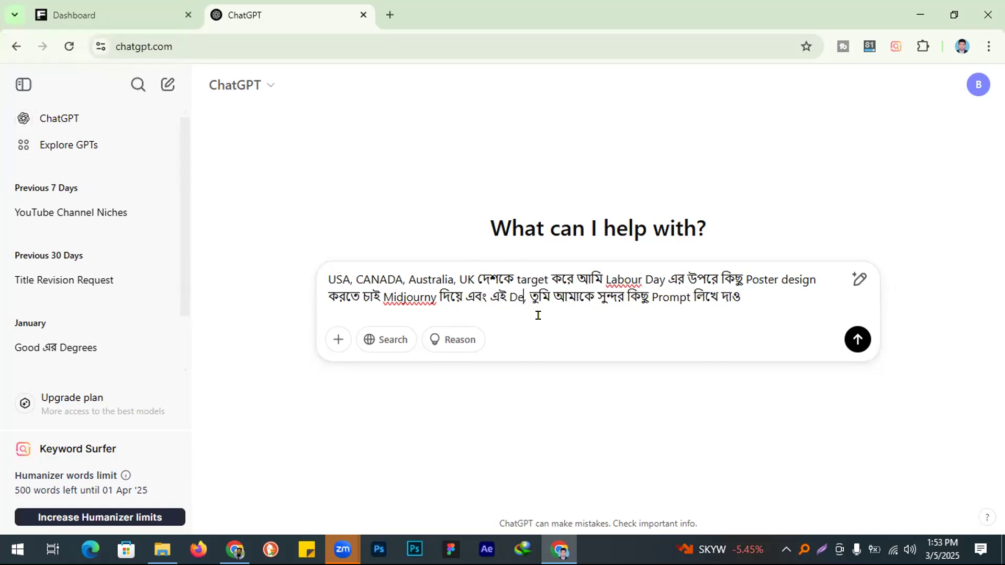
pyautogui.press('BackSpace')
pyautogui.press('BackSpace')
pyautogui.write('in গু')
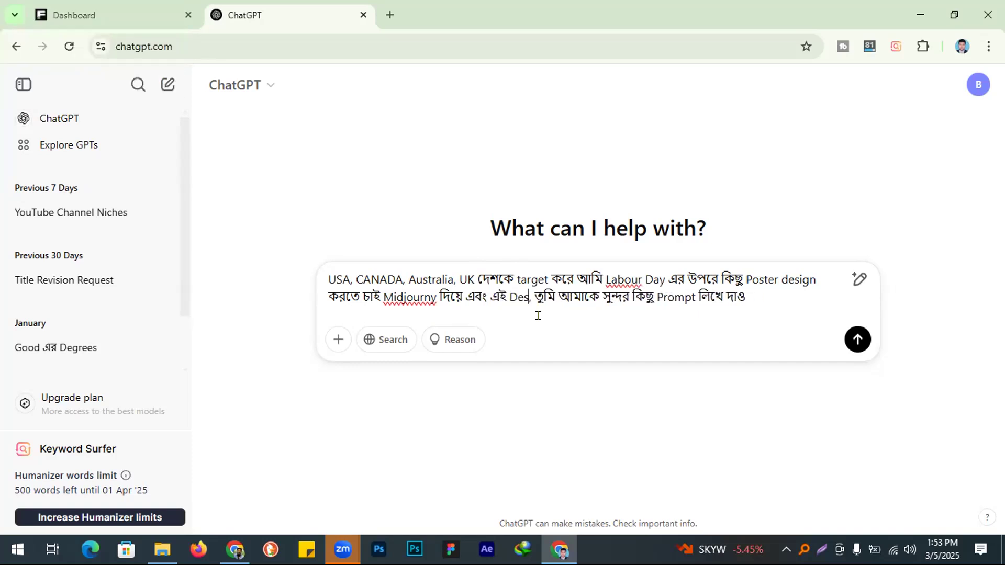
pyautogui.write('লো ')
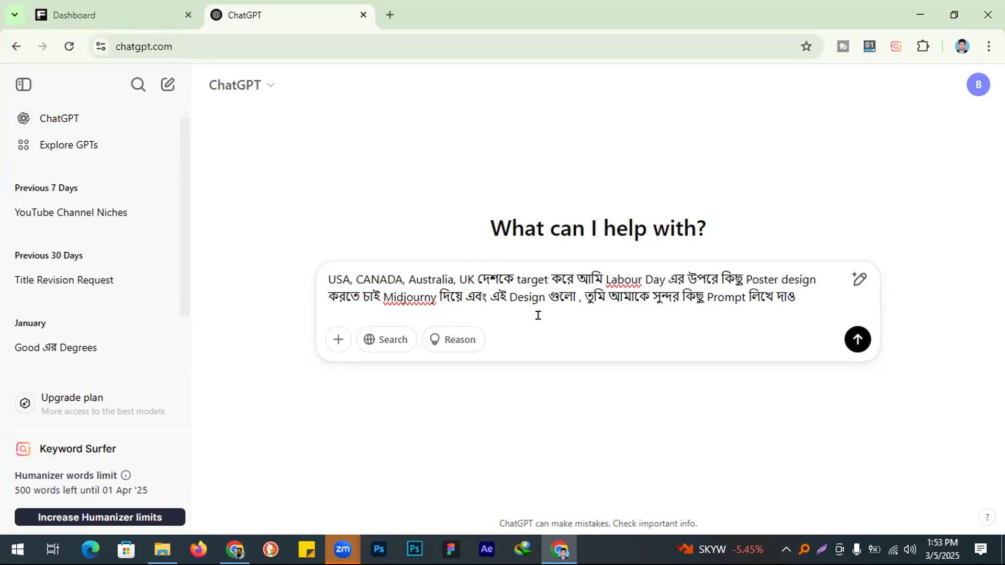
pyautogui.write('বিভিন্ন')
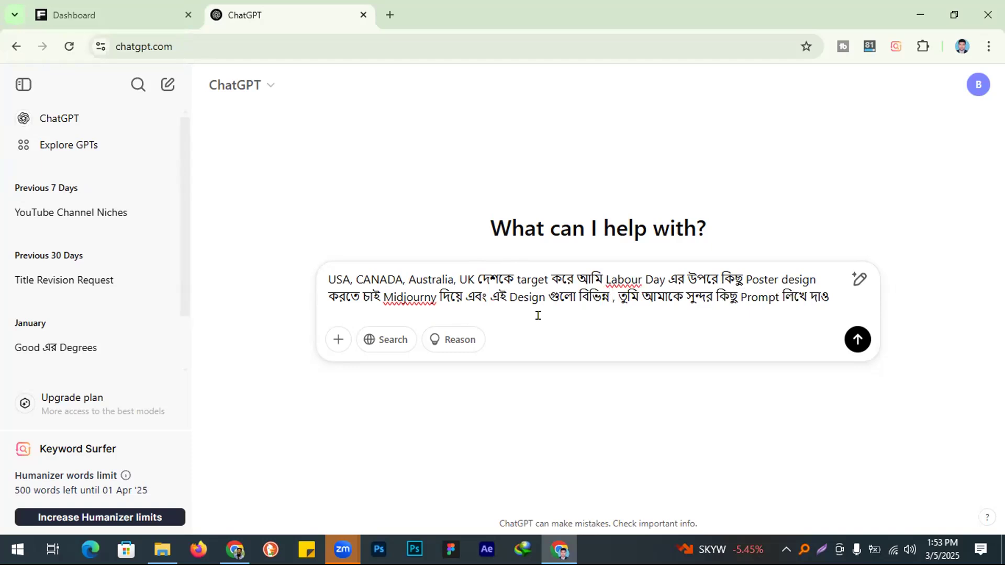
# - Complete the inserted clause with "Market place এ বিক্রয় করবো" and send the prompt
pyautogui.write(' Market')
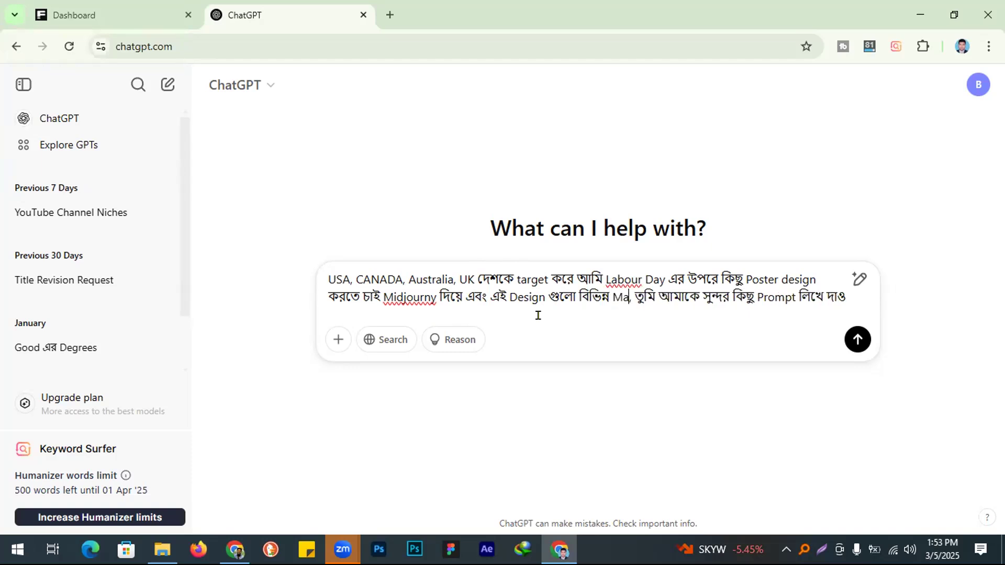
pyautogui.write(' pa')
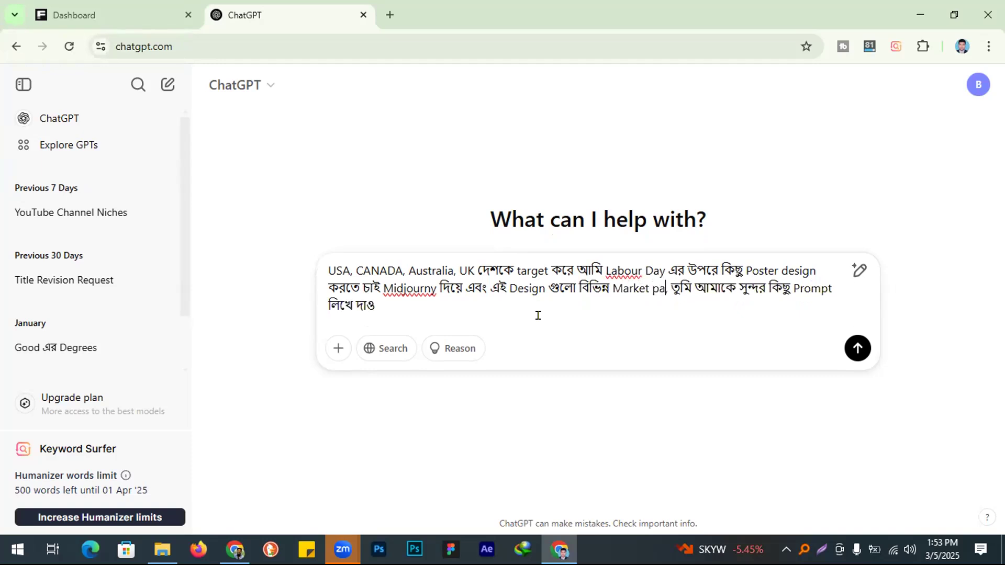
pyautogui.write('c')
pyautogui.press('BackSpace')
pyautogui.press('BackSpace')
pyautogui.write('lace ')
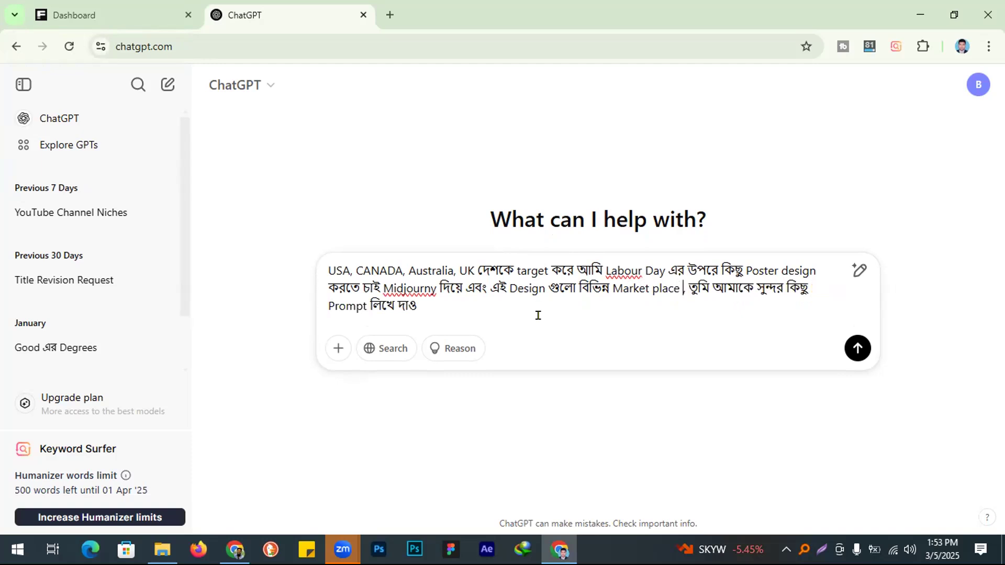
pyautogui.write('e bikry')
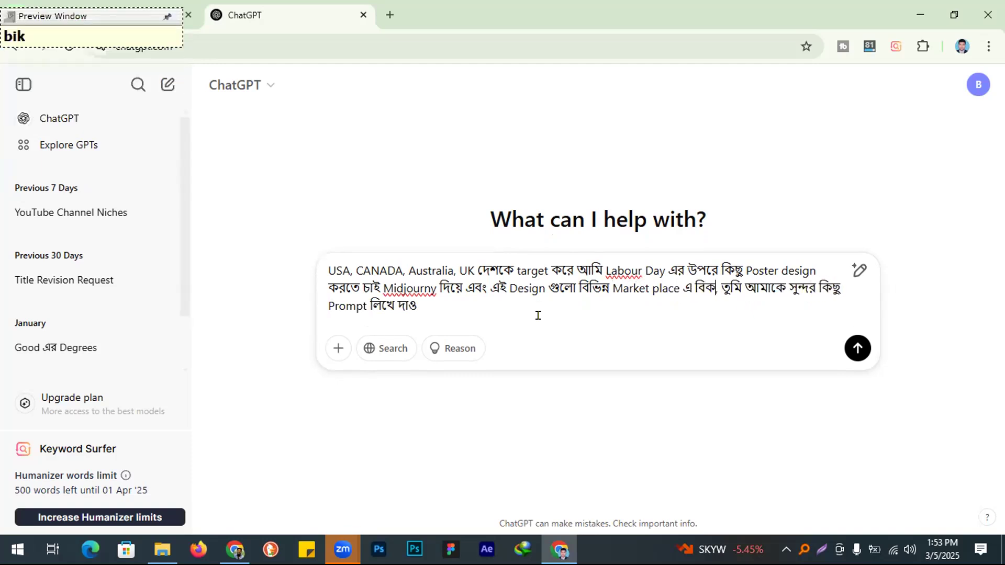
pyautogui.press('BackSpace')
pyautogui.write('oy ')
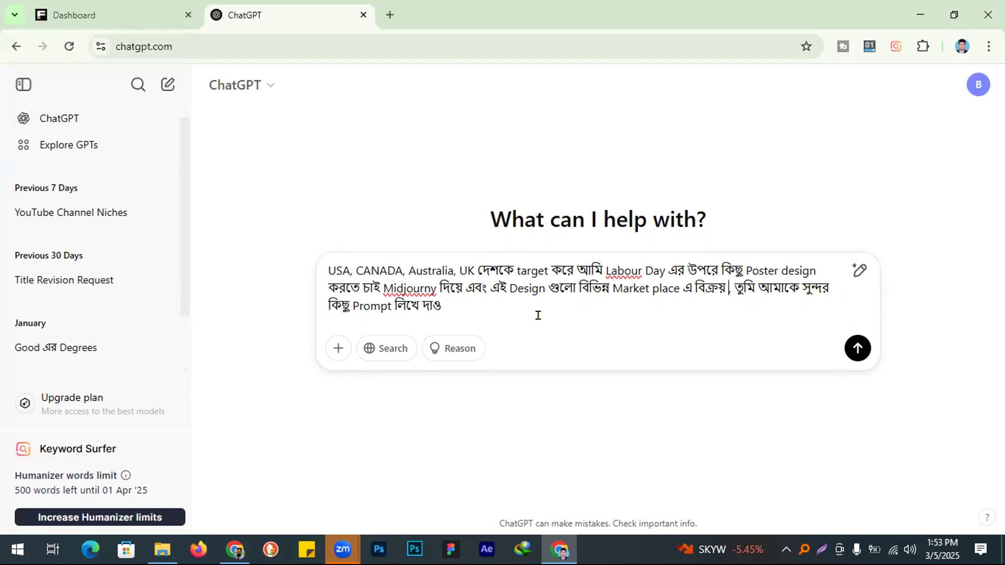
pyautogui.write('korbo')
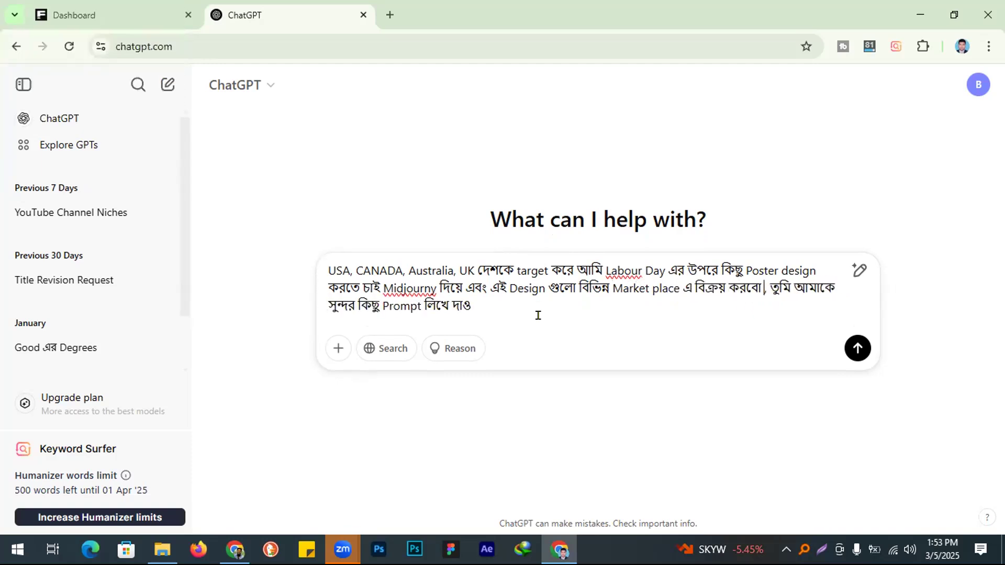
pyautogui.press('Return')
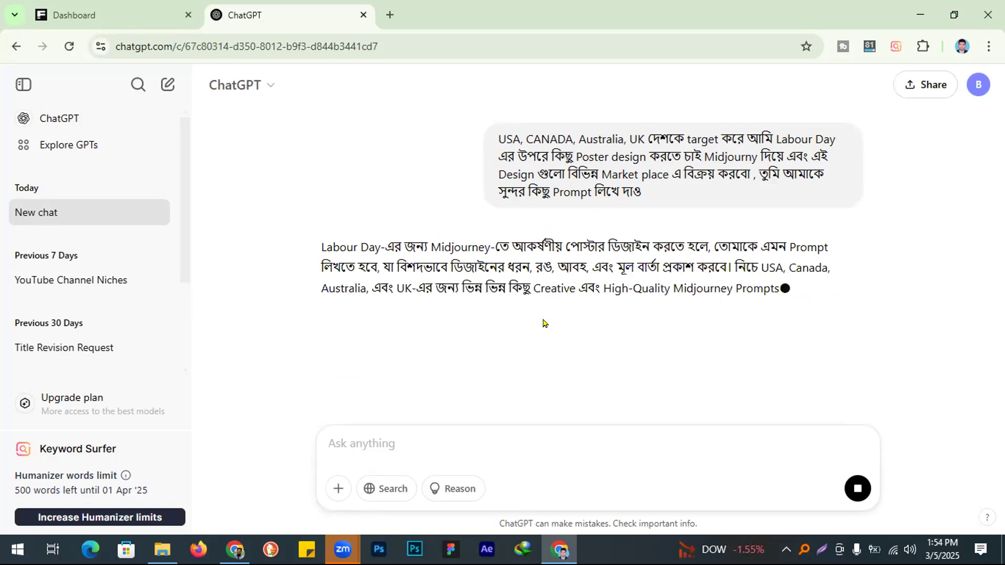
# - Read through the generated Labour Day poster prompts and their country variations
pyautogui.scroll(-2, 476, 294)
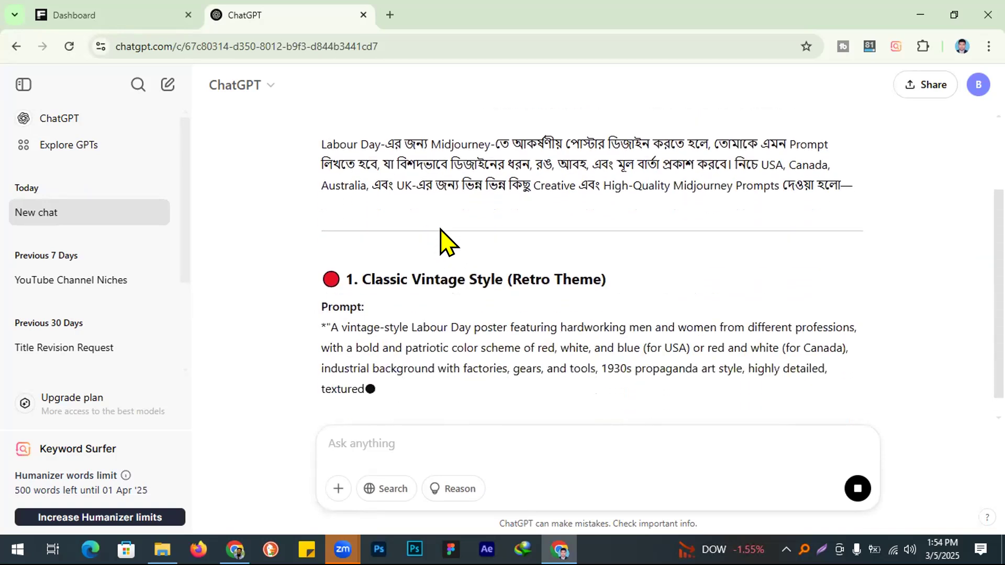
pyautogui.scroll(-2, 527, 348)
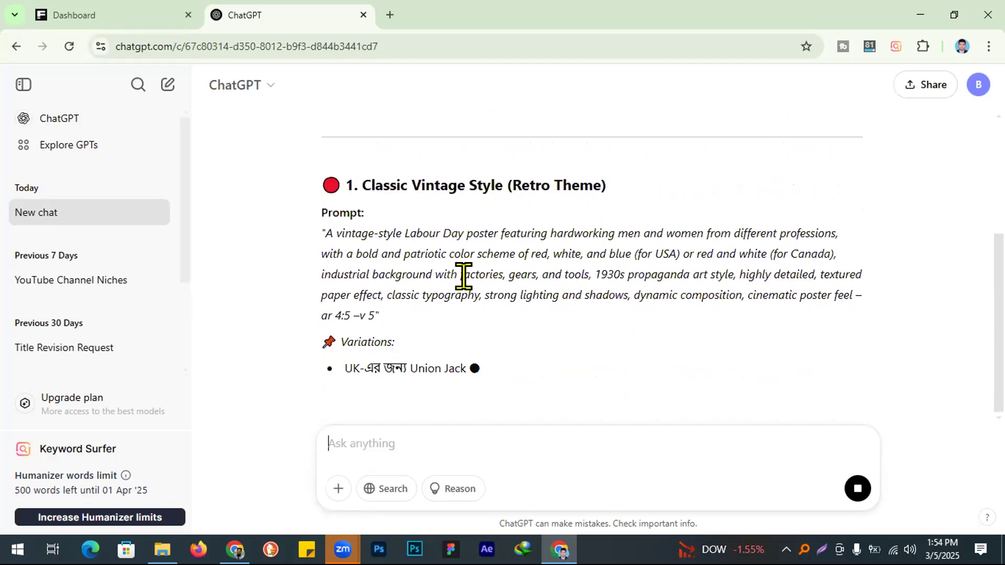
pyautogui.scroll(-3, 473, 290)
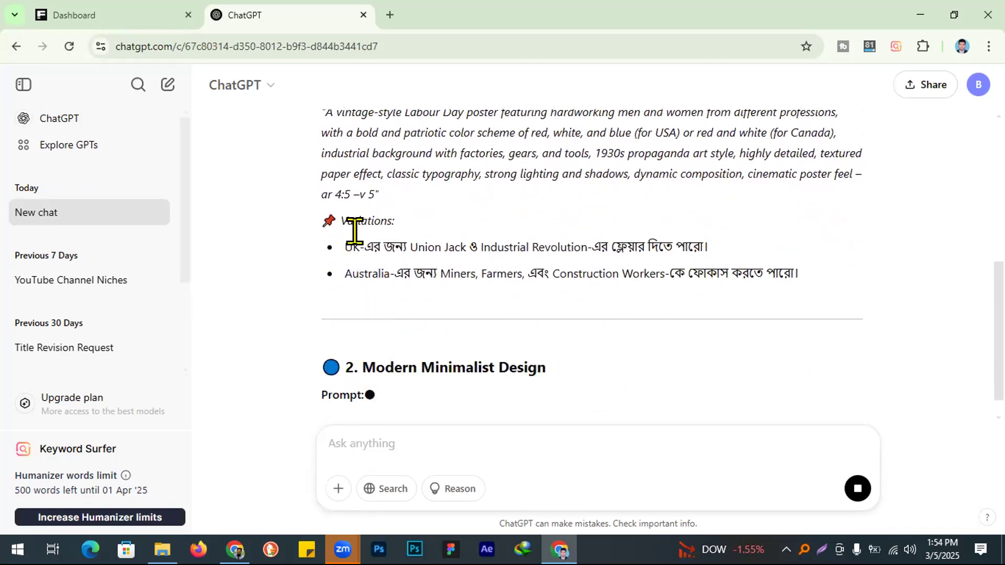
pyautogui.scroll(-2, 415, 262)
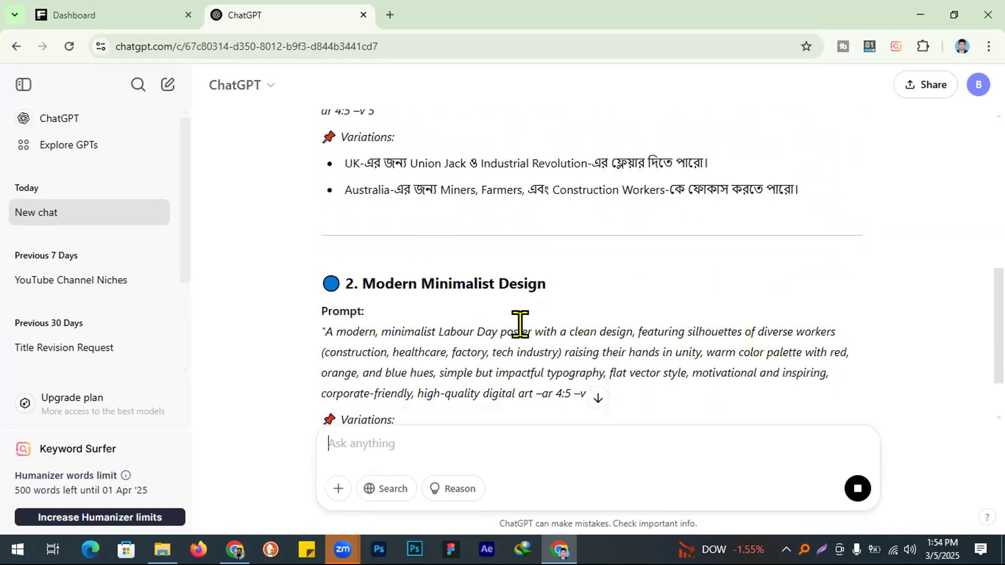
pyautogui.scroll(-2, 520, 325)
pyautogui.scroll(-1, 489, 294)
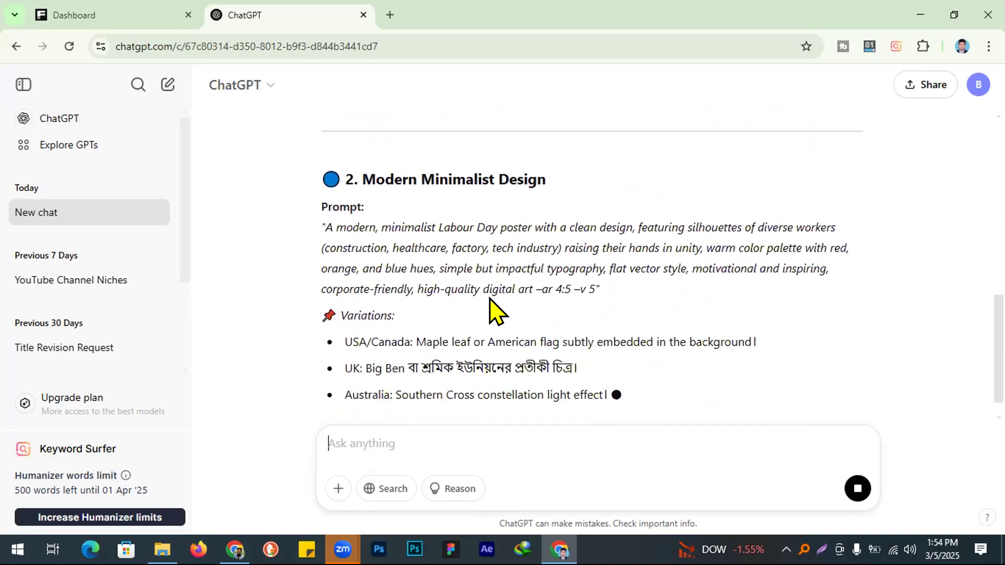
pyautogui.scroll(-3, 489, 298)
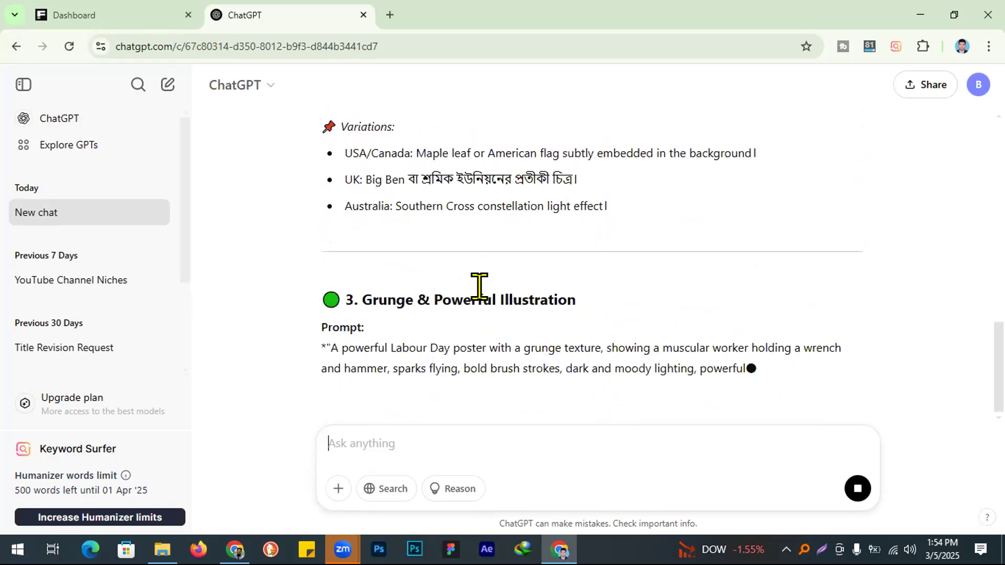
# - Select the text of the first Midjourney prompt, Classic Vintage Style (Retro Theme), in the ChatGPT reply
pyautogui.scroll(8, 488, 303)
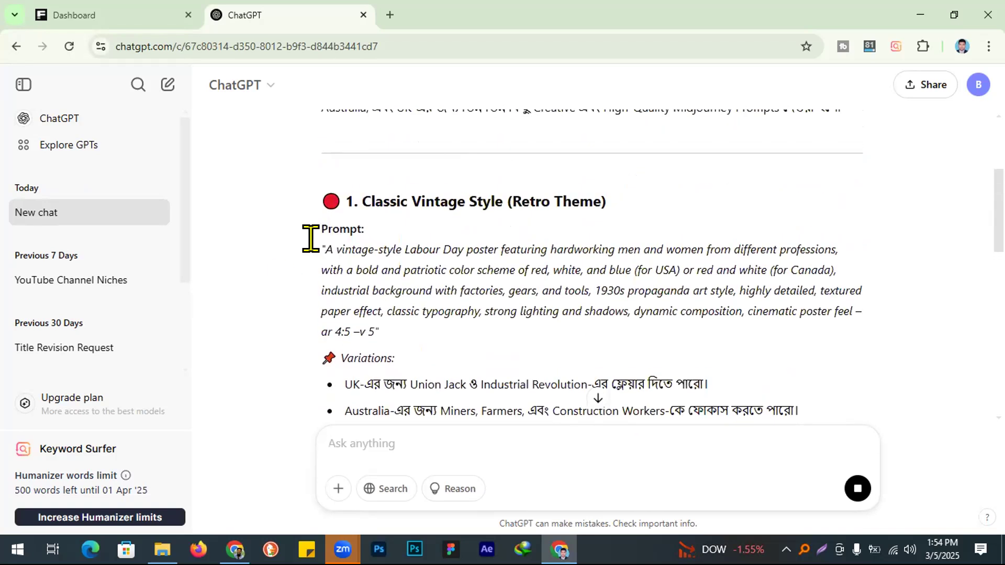
pyautogui.moveTo(314, 239); pyautogui.dragTo(363, 332)
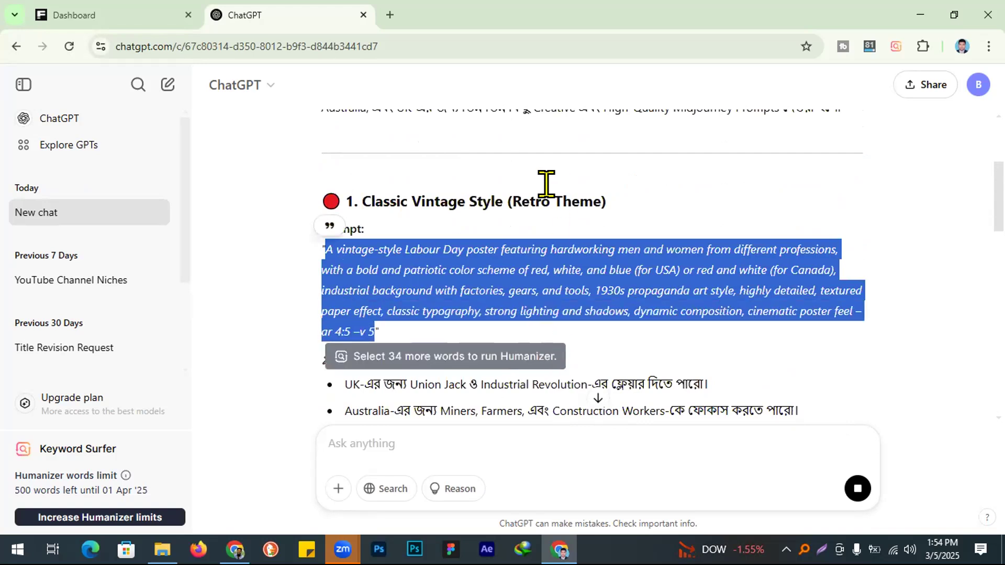
# - Search the web for leonardo ai in a new browser tab and open the official Leonardo AI website
pyautogui.click(389, 14)
pyautogui.click(392, 42)
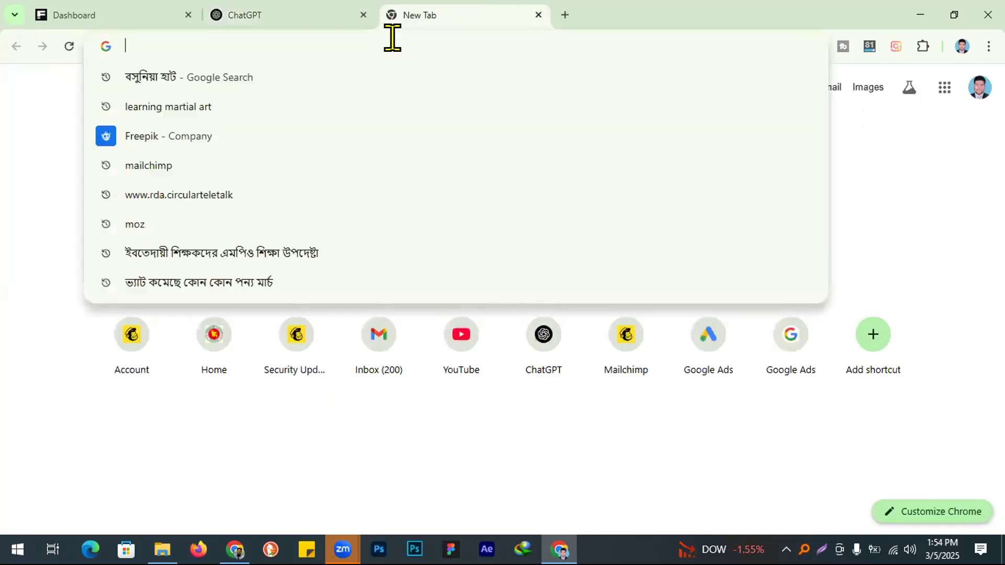
pyautogui.write('l')
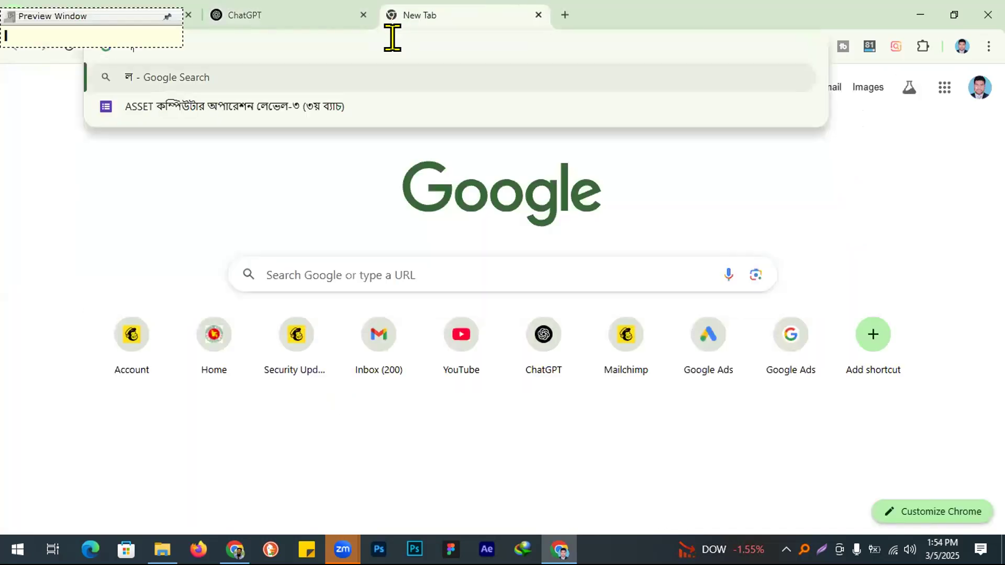
pyautogui.write('eo')
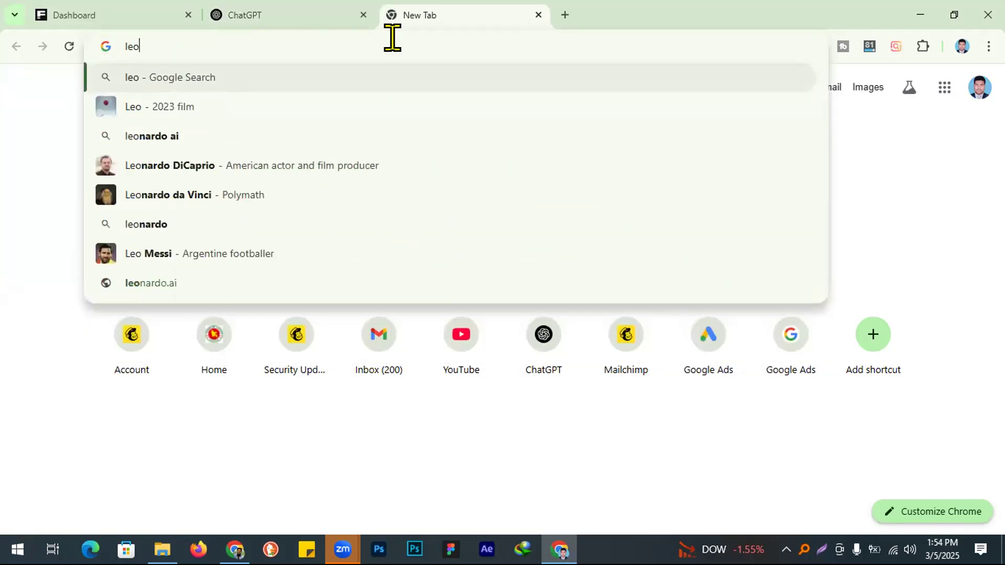
pyautogui.press('Down')
pyautogui.press('Down')
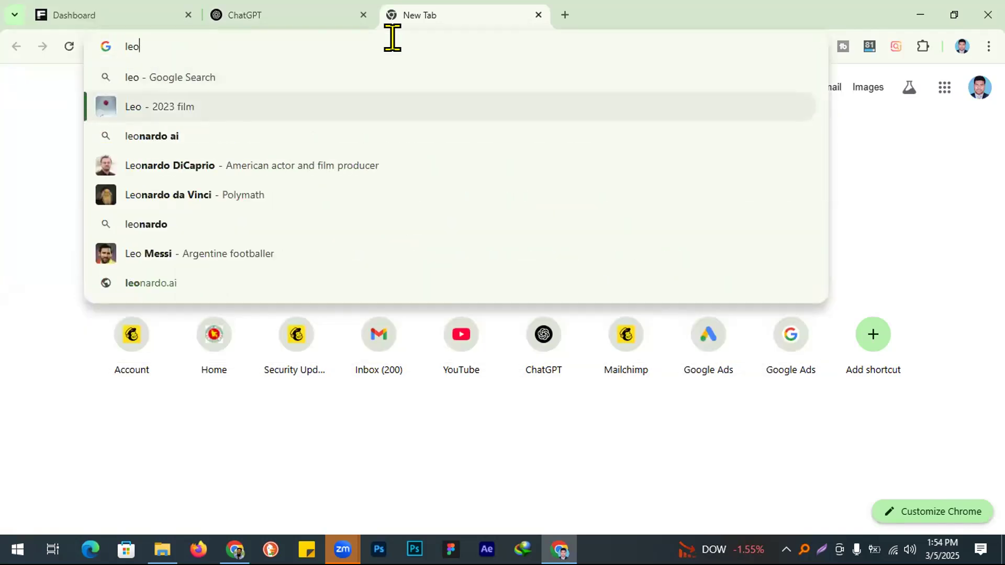
pyautogui.press('Return')
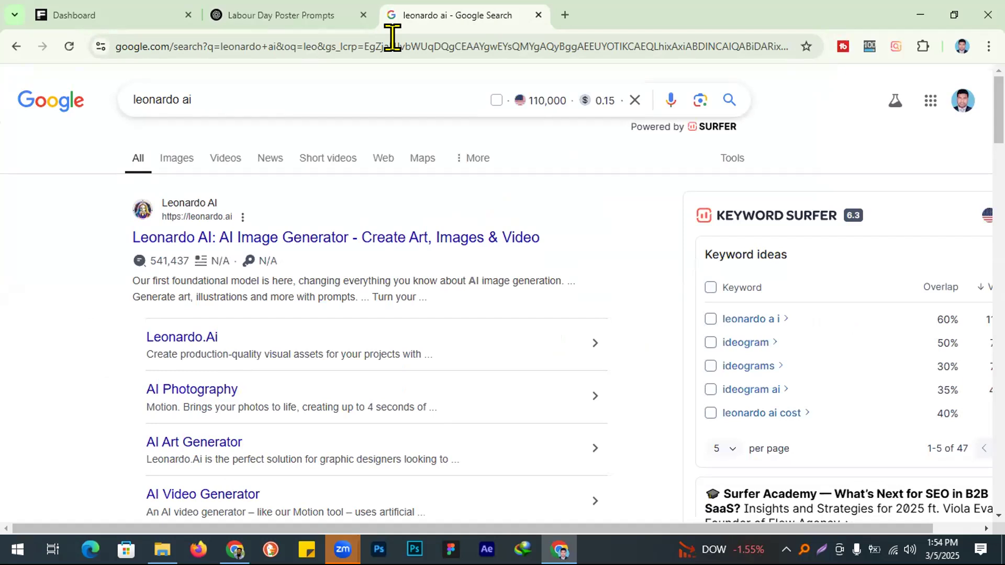
pyautogui.click(207, 240)
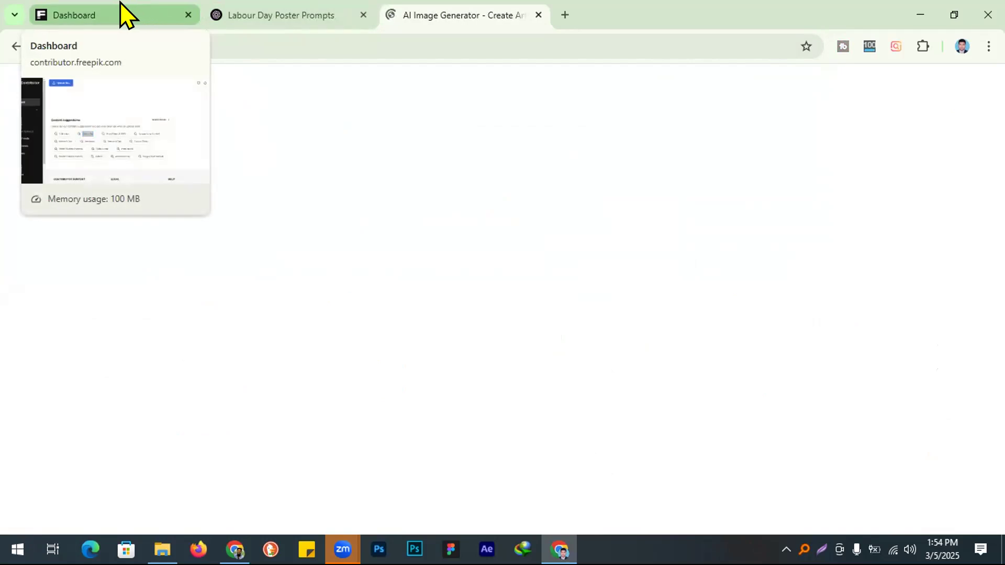
# - Return to the ChatGPT conversation and start a follow-up message with "একই জিনিস তুমি আমকা"
pyautogui.click(287, 10)
pyautogui.scroll(-5, 471, 319)
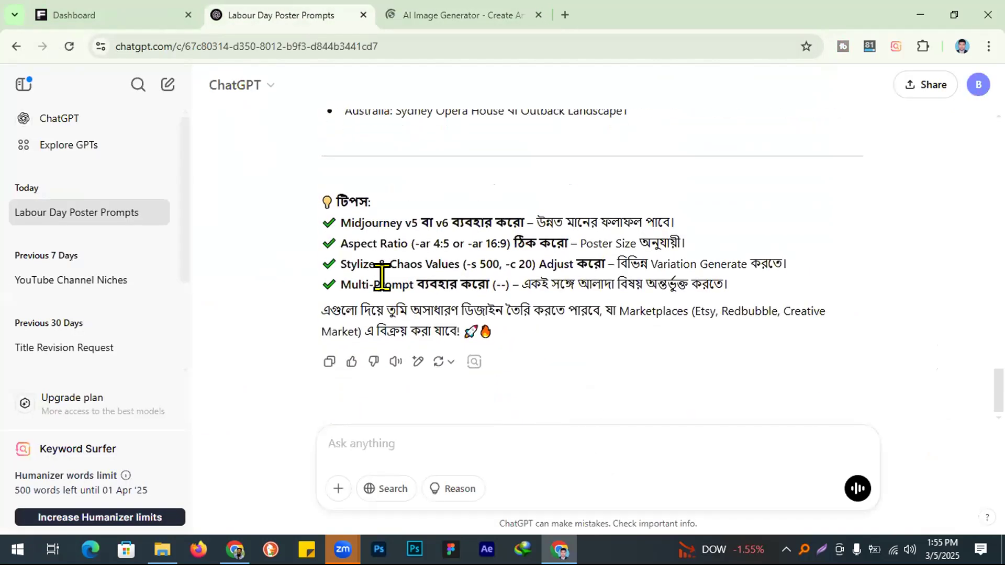
pyautogui.scroll(10, 381, 281)
pyautogui.scroll(3, 382, 272)
pyautogui.scroll(-10, 382, 272)
pyautogui.write('একই')
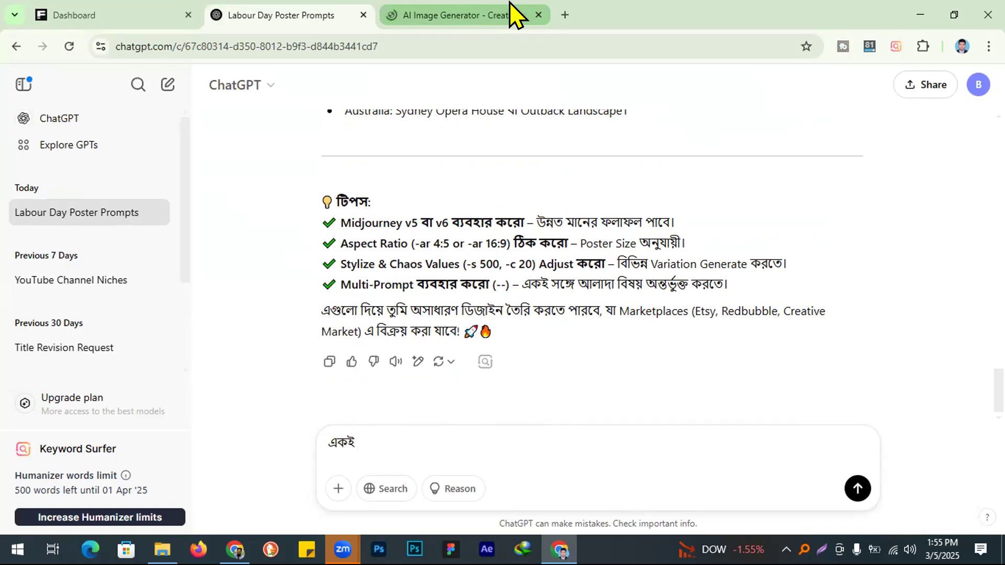
pyautogui.write(' জিনি')
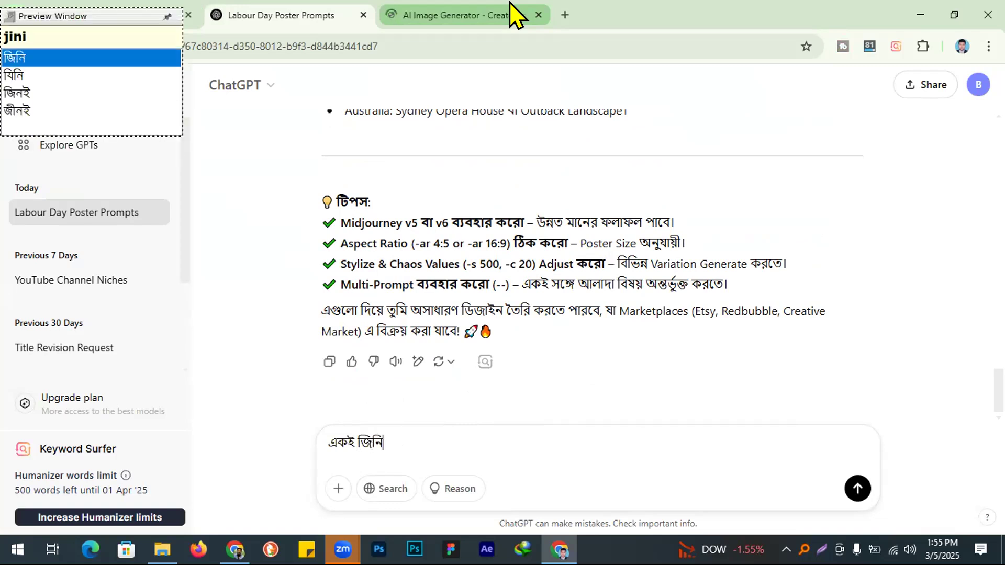
pyautogui.write('স তুমি আমকাএ')
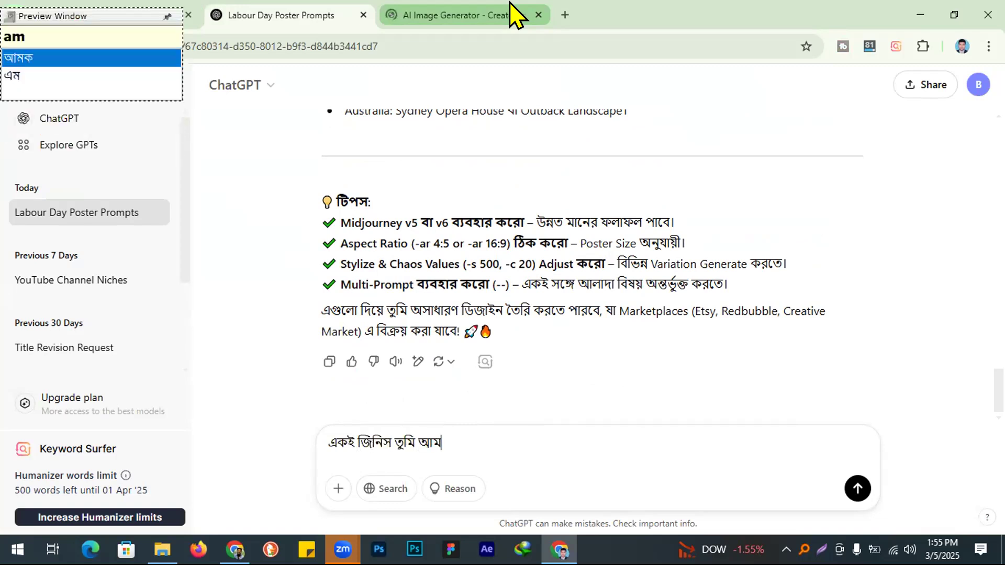
# - Copy "leonardo" from the site's web address into the message, complete it as "একই জিনিস তুমি আমকে leonardo এর জন্য লিখে দাও" and send it
pyautogui.click(454, 15)
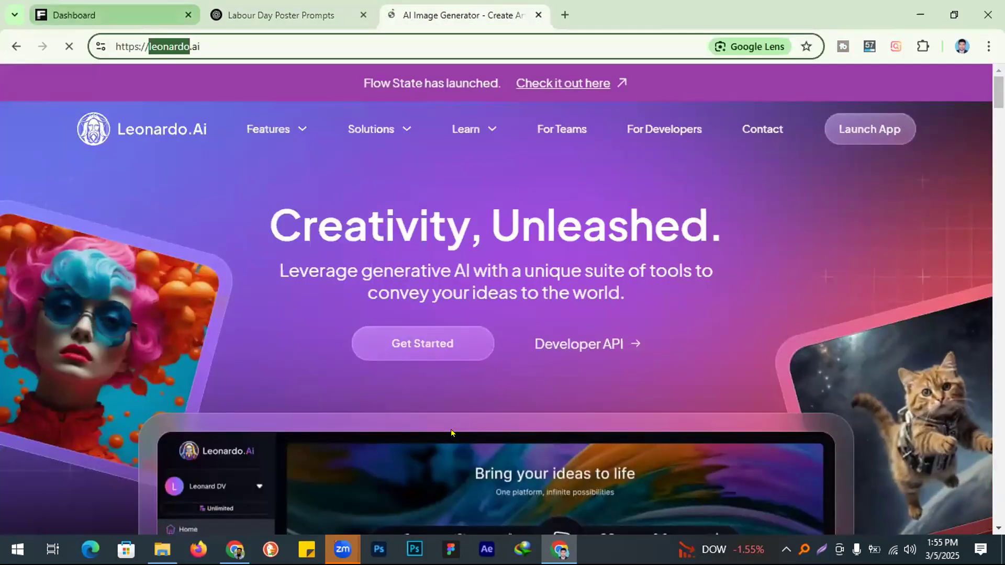
pyautogui.click(137, 15)
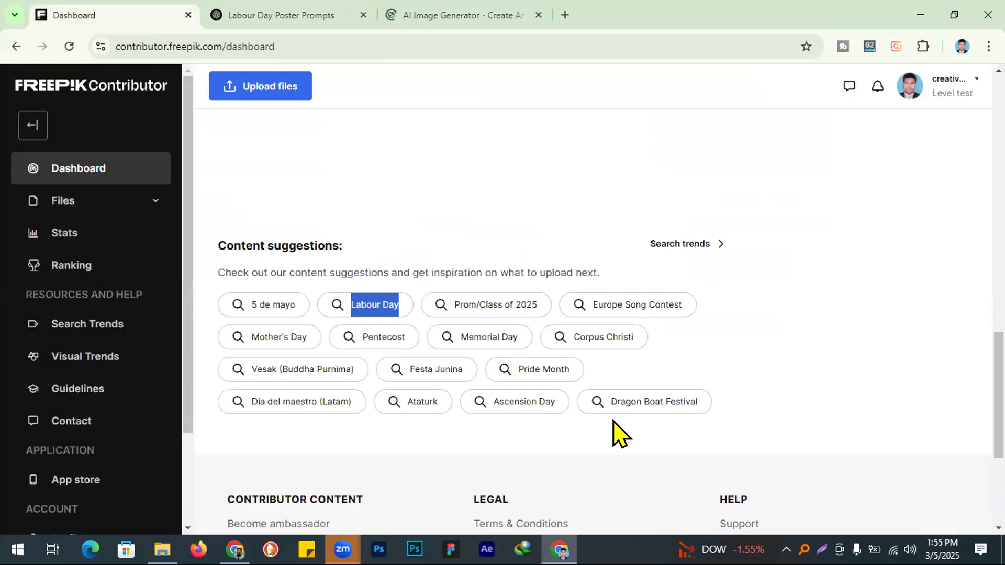
pyautogui.hotkey('ctrl', 'Tab')
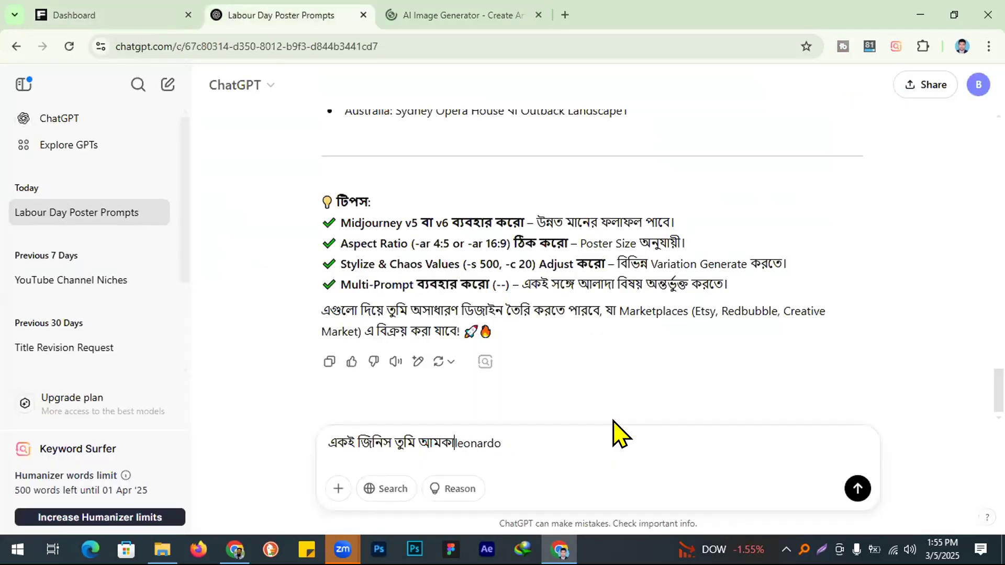
pyautogui.write('কে leonardo')
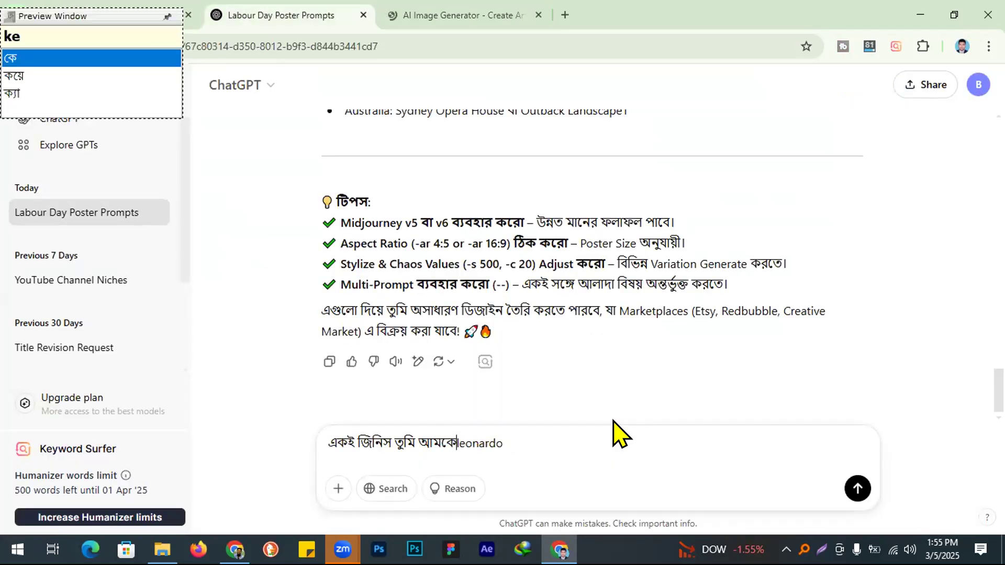
pyautogui.write(' এর জন্য লি')
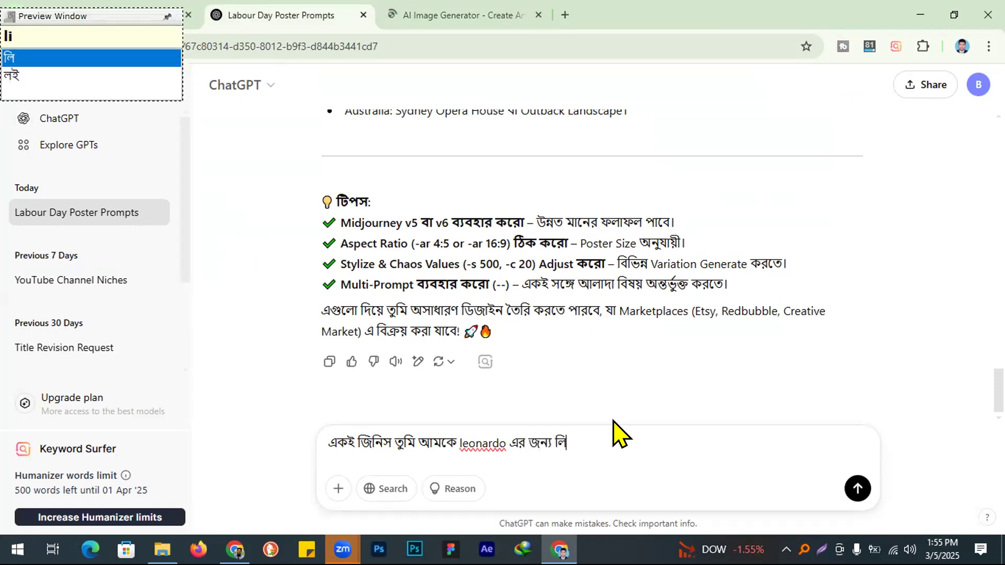
pyautogui.write('খে দাও')
pyautogui.press('Return')
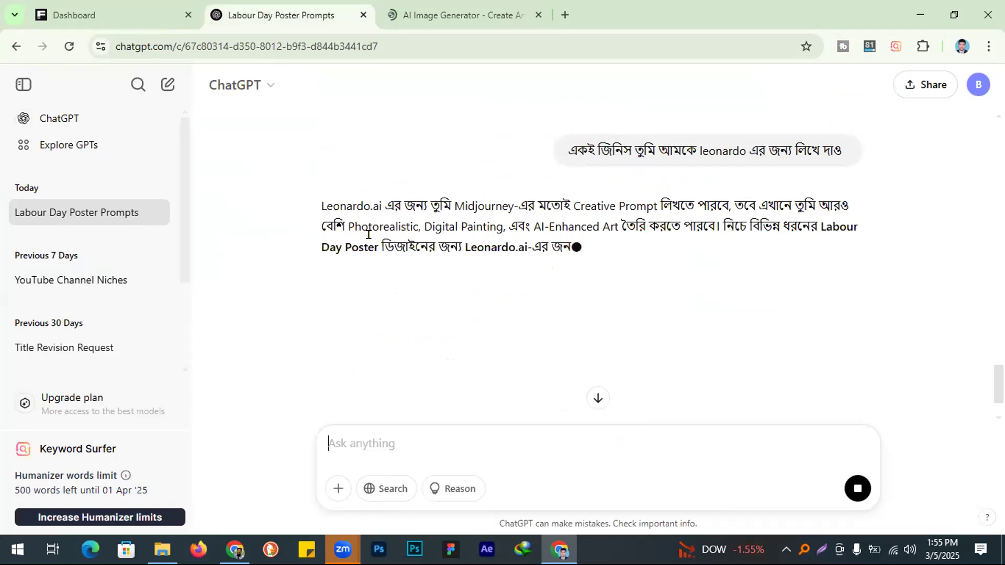
# - Select the full text of the Vintage Propaganda Style prompt in the new Leonardo.ai reply
pyautogui.scroll(-1, 392, 262)
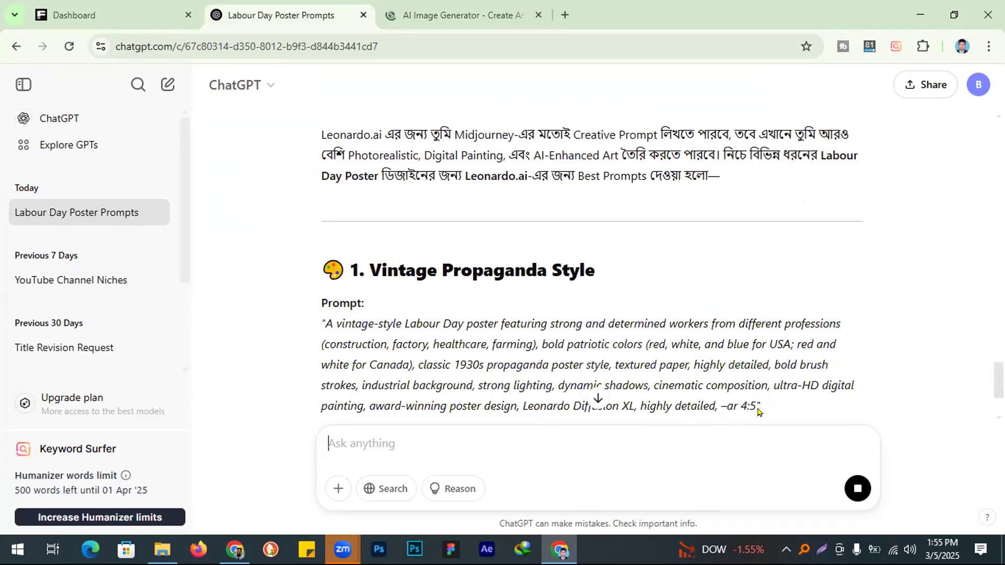
pyautogui.moveTo(763, 406); pyautogui.dragTo(497, 356)
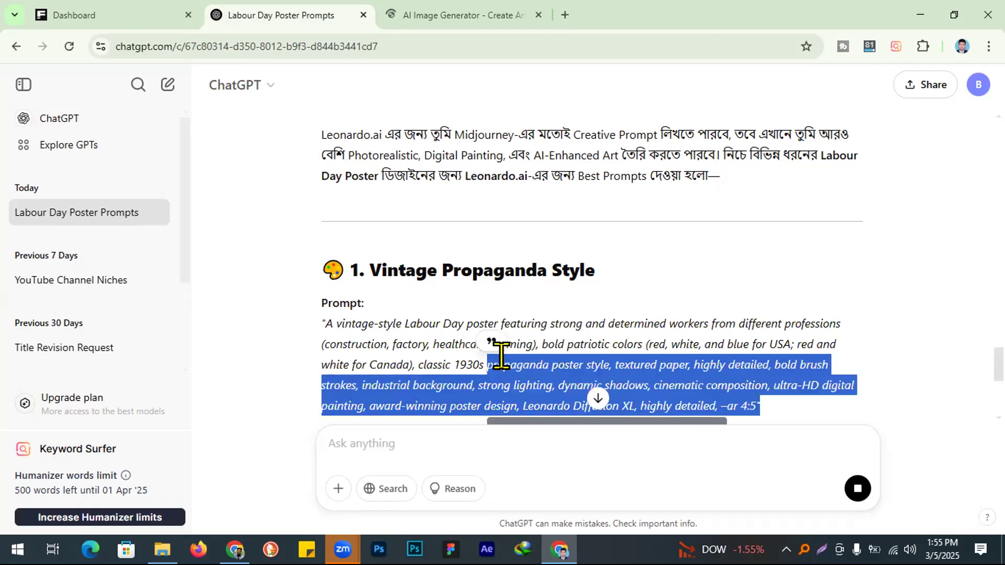
pyautogui.click(277, 343)
pyautogui.moveTo(323, 323); pyautogui.dragTo(753, 336)
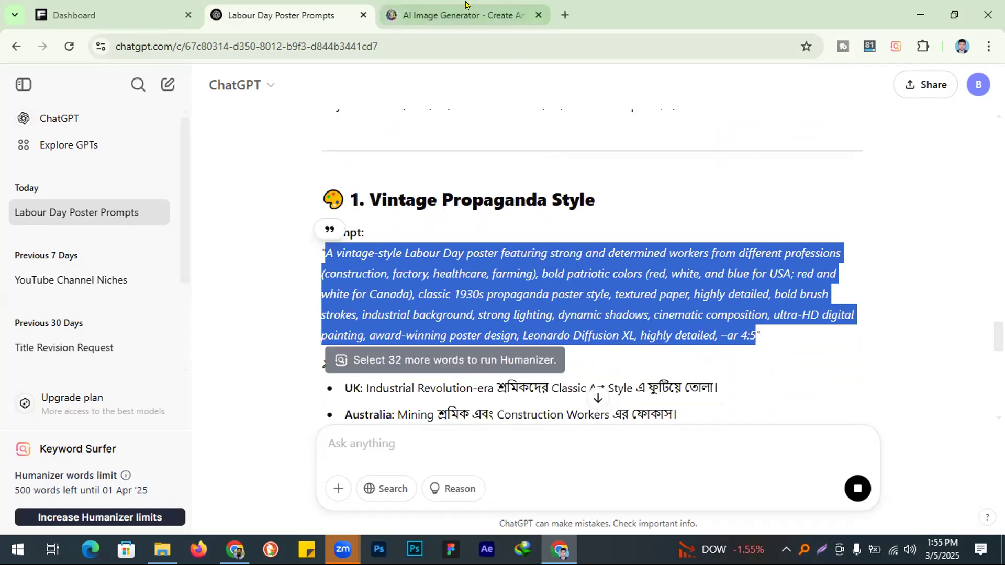
# - Switch to the Leonardo AI website, get started there and sign in with the existing Google account
pyautogui.click(455, 15)
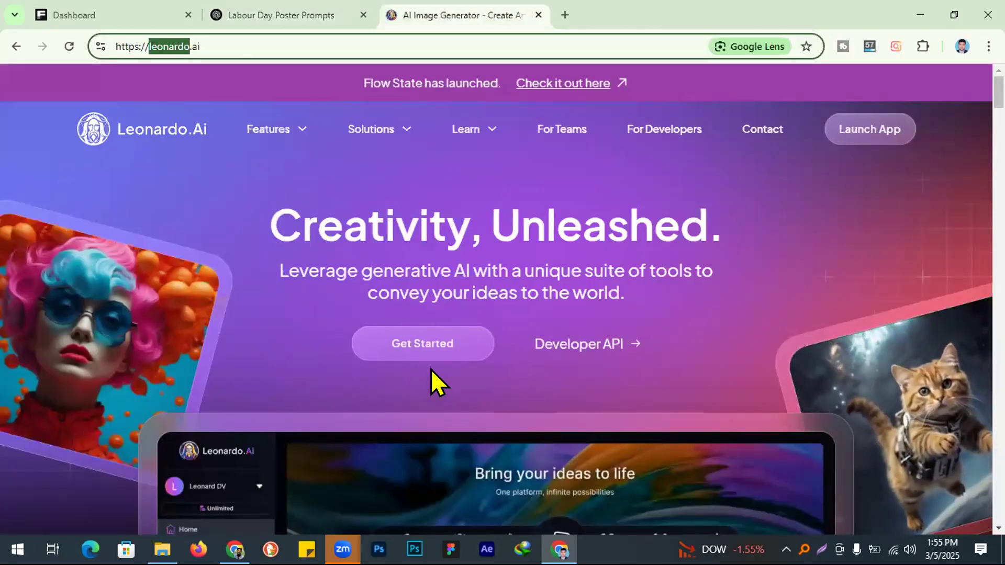
pyautogui.click(429, 351)
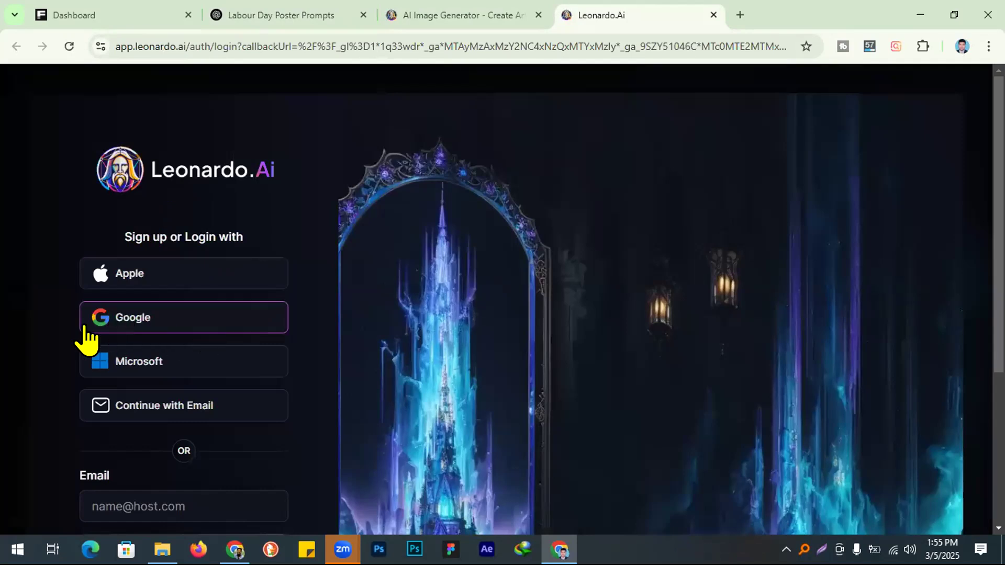
pyautogui.click(125, 321)
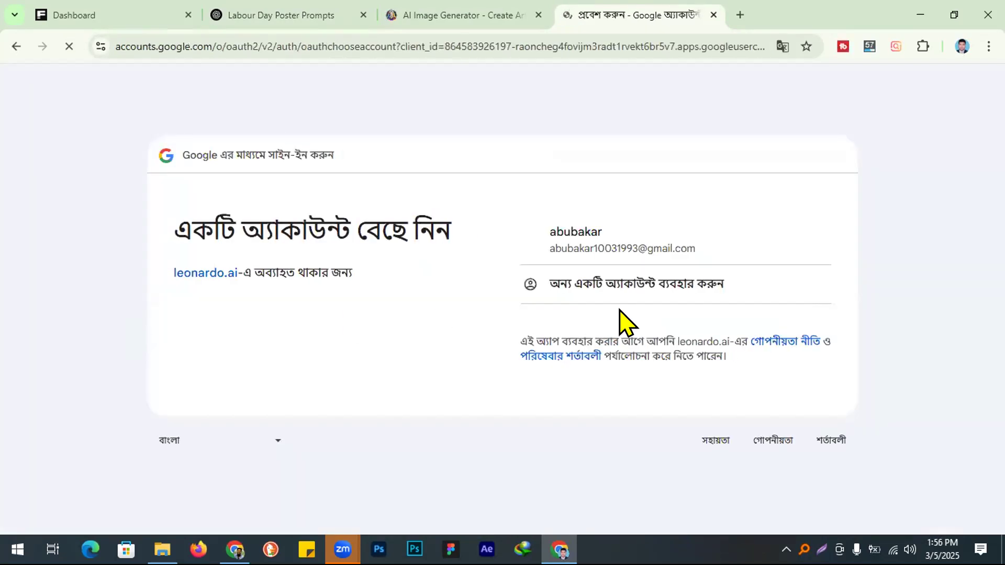
pyautogui.click(630, 245)
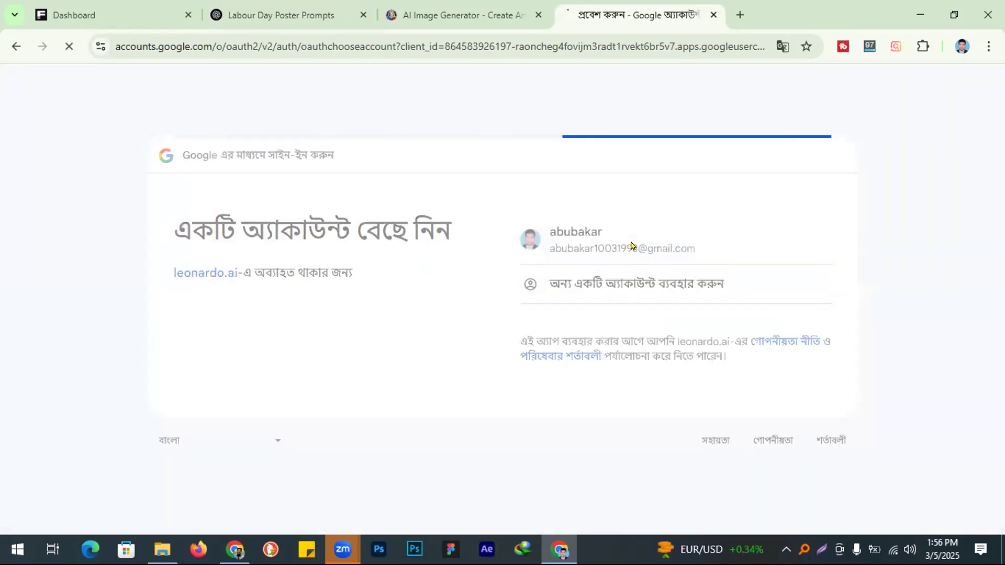
pyautogui.click(742, 386)
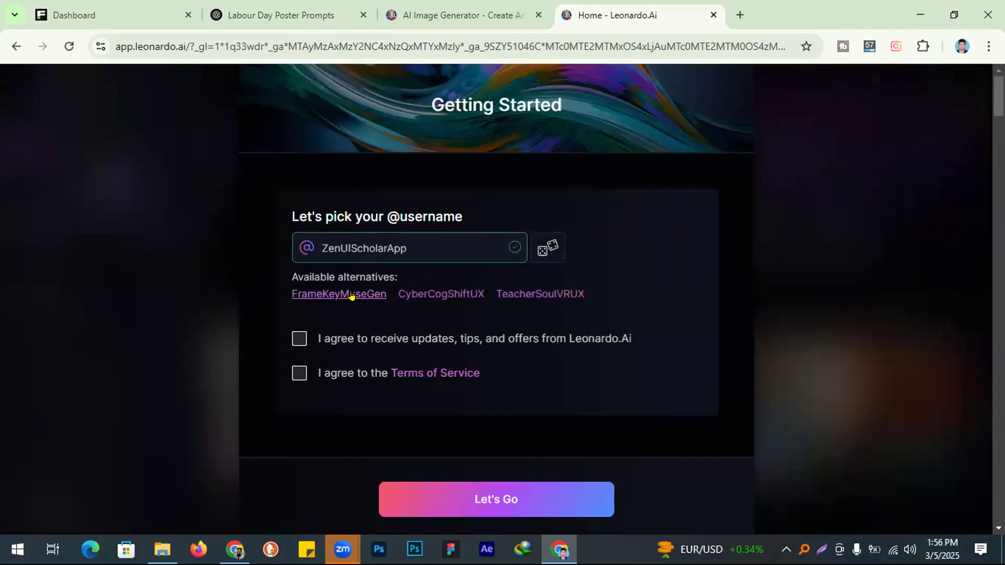
# - Agree to the Leonardo.Ai updates and Terms of Service, complete the account setup with the suggested username and decline the Image Generation introduction
pyautogui.click(300, 351)
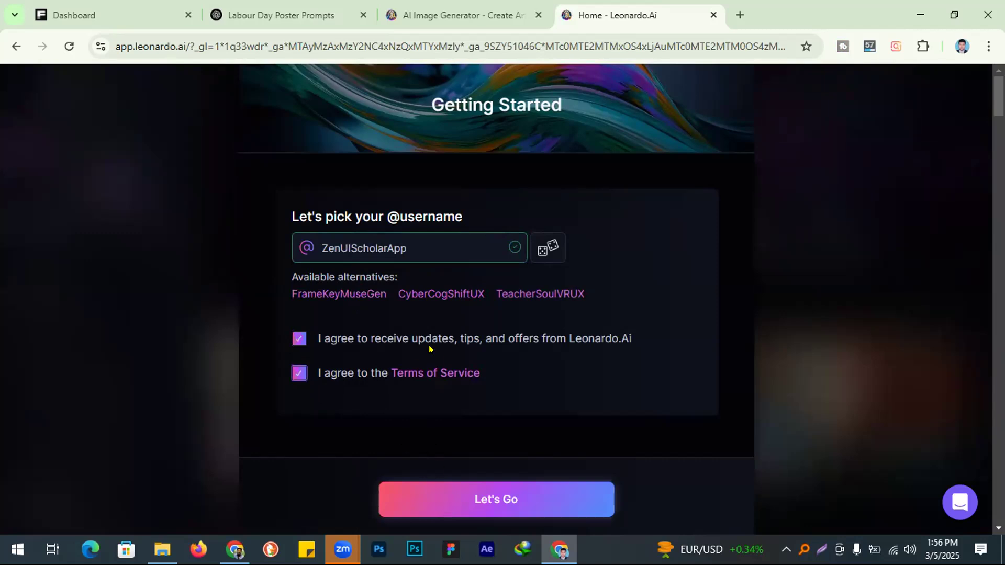
pyautogui.click(440, 499)
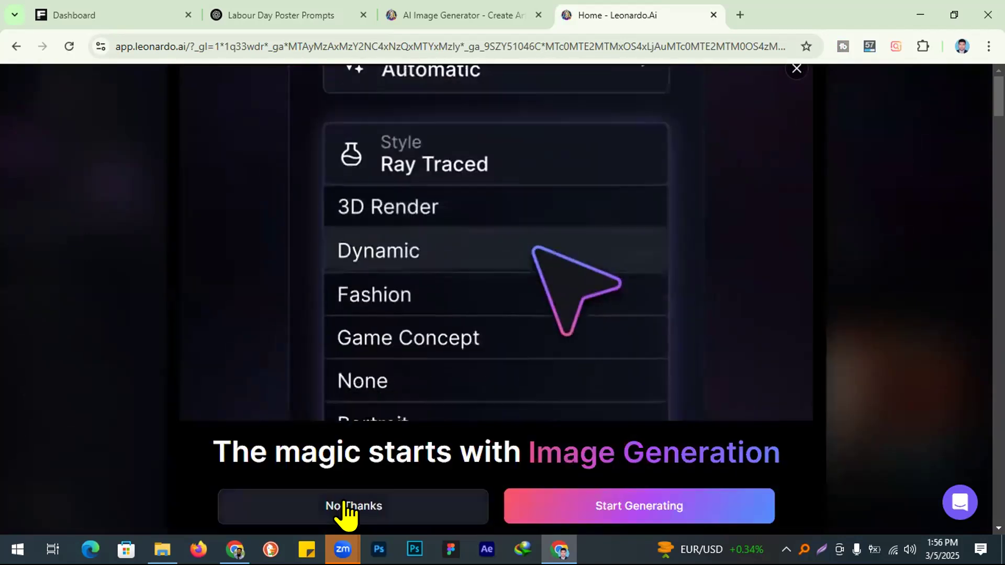
pyautogui.click(345, 508)
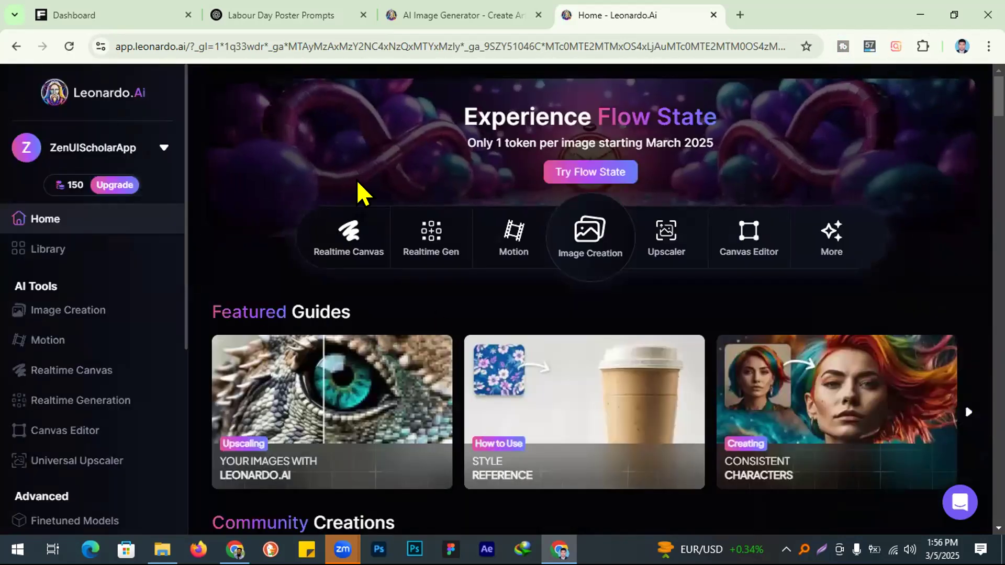
# - Open the Image Creation tool and decline its quick tour, finishing the intro guide
pyautogui.moveTo(65, 204)
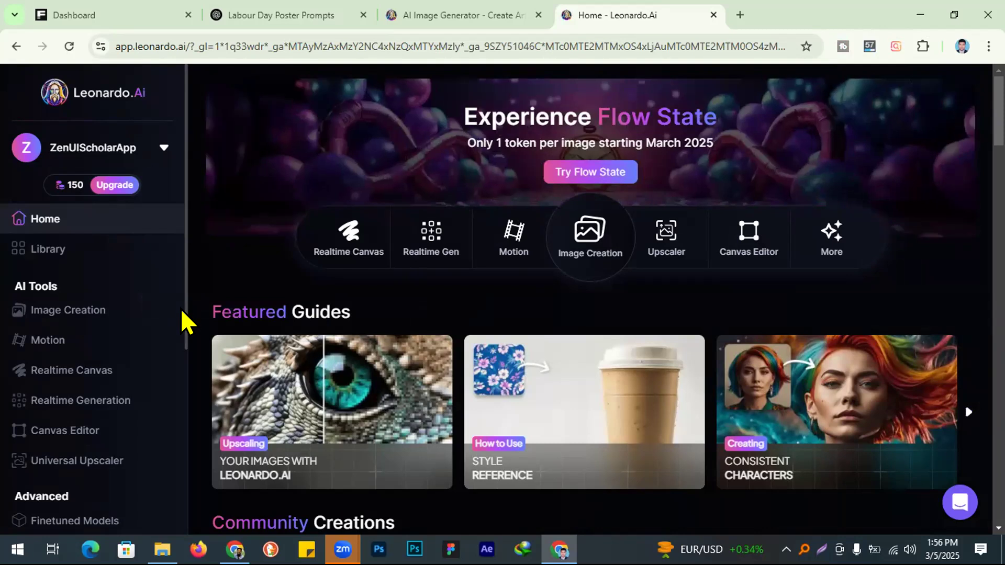
pyautogui.scroll(-1, 184, 314)
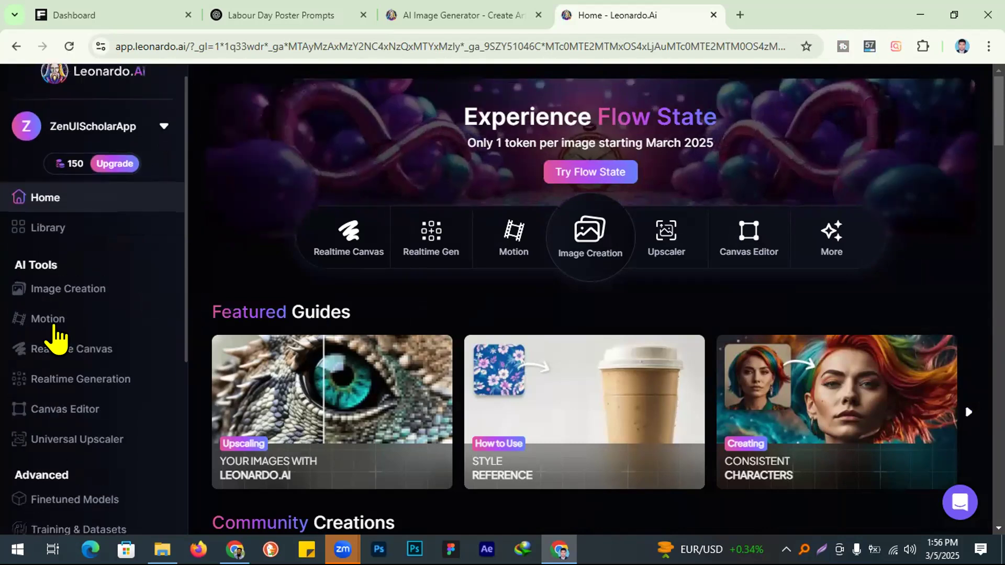
pyautogui.scroll(-2, 55, 338)
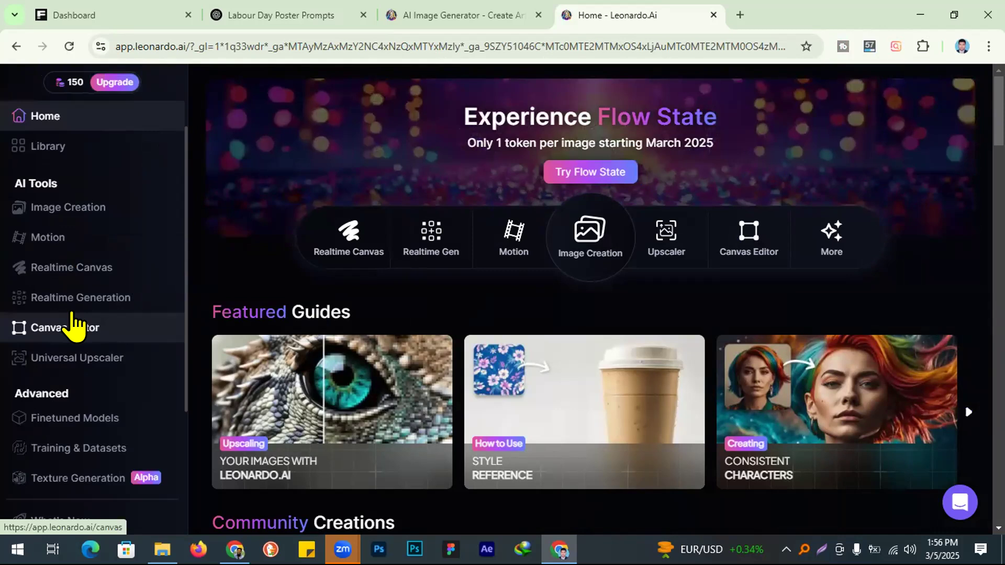
pyautogui.click(49, 210)
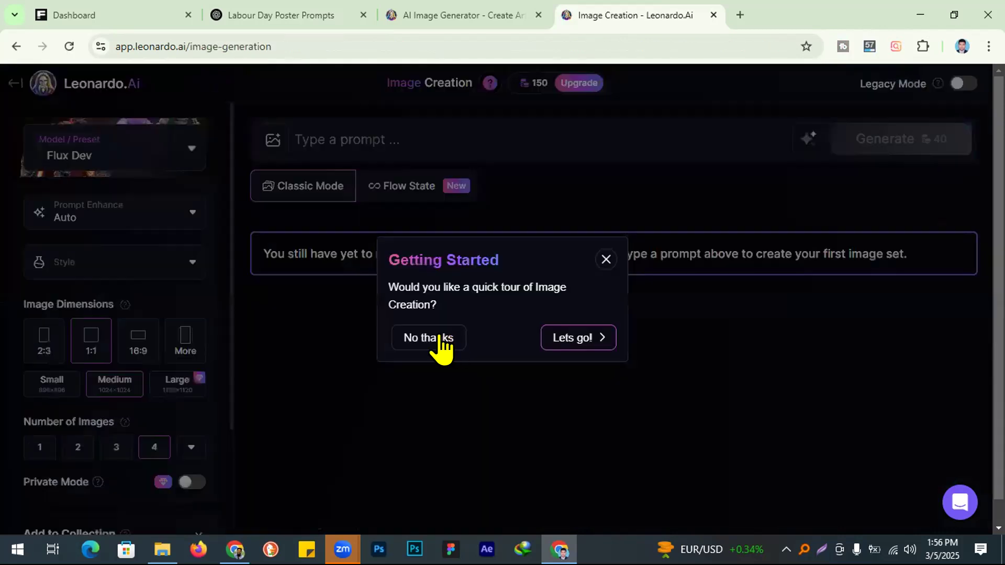
pyautogui.click(442, 345)
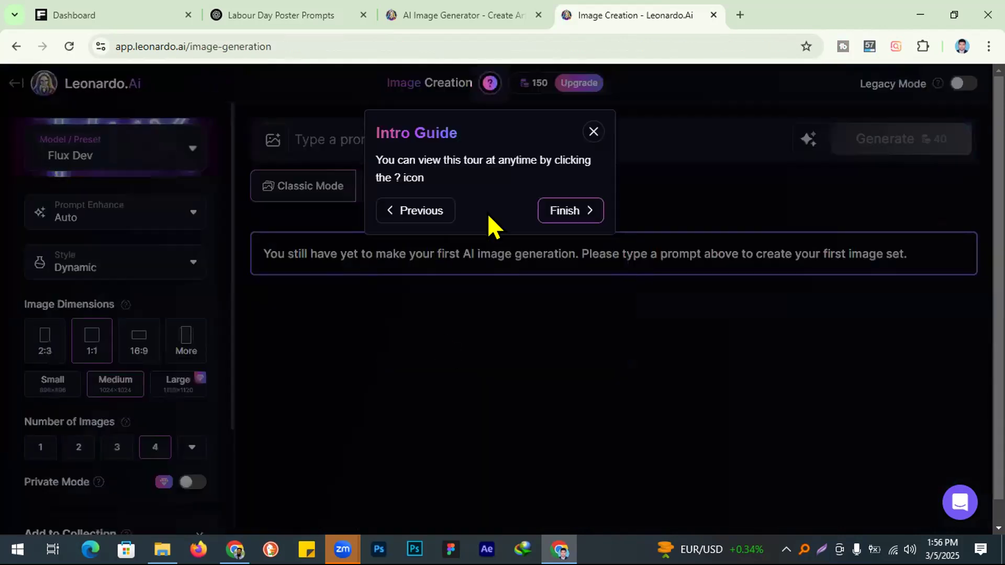
pyautogui.click(597, 214)
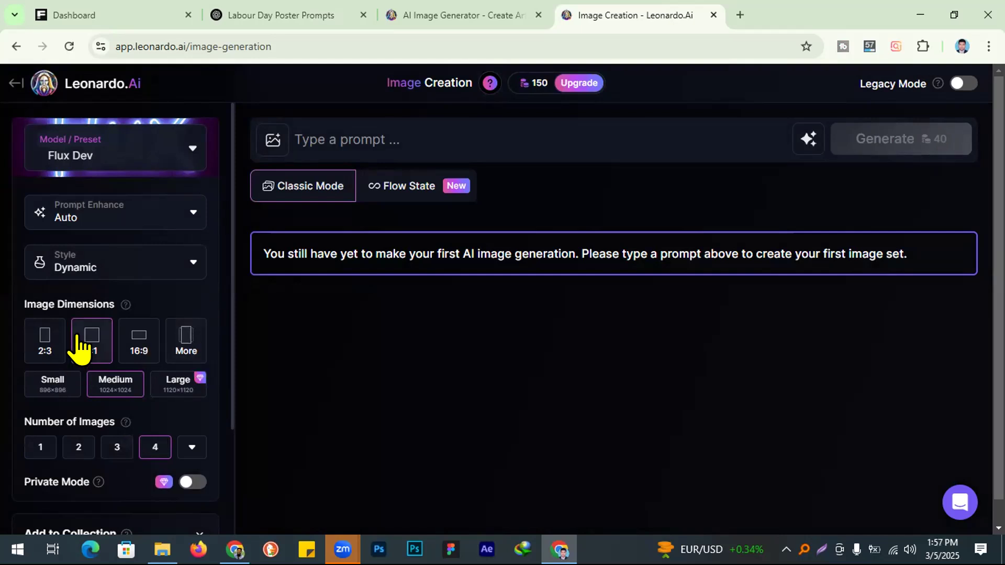
# - Compare the aspect ratios for the generation and set the image dimensions to 16:9
pyautogui.click(132, 339)
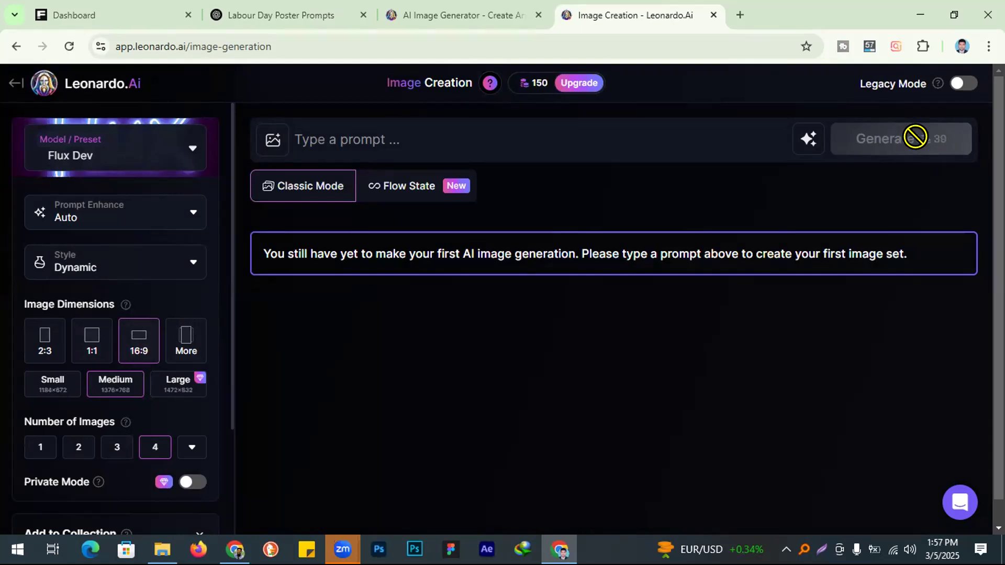
pyautogui.click(42, 350)
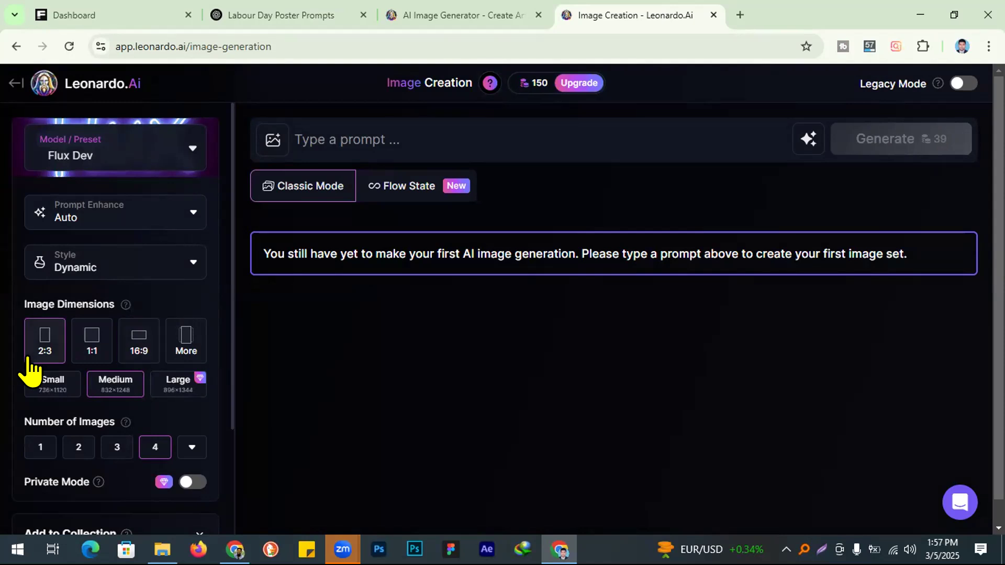
pyautogui.click(144, 351)
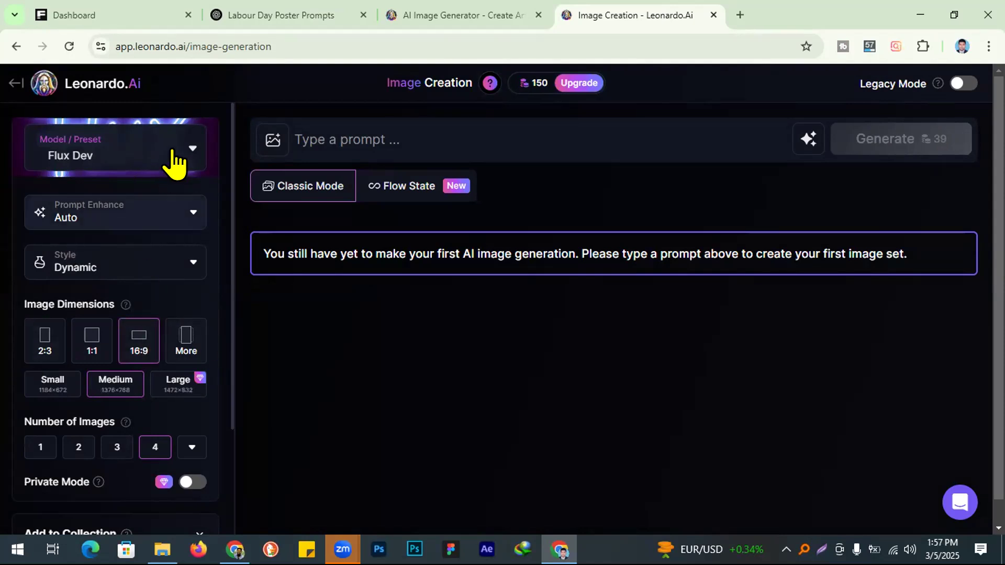
# - Look through the models and presets, choose the Graphic Design preset and set its contrast to High
pyautogui.click(181, 182)
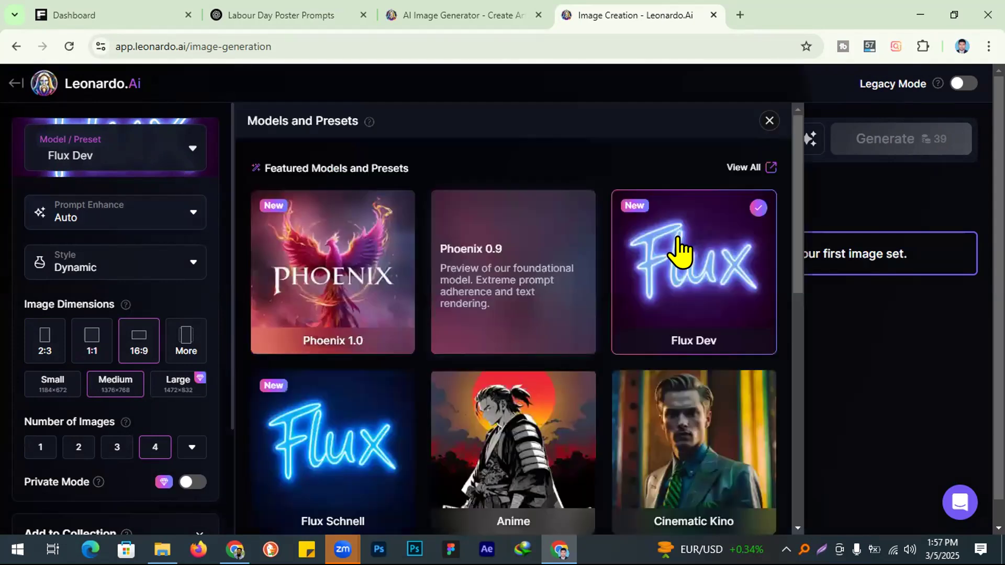
pyautogui.scroll(-4, 403, 280)
pyautogui.scroll(-4, 366, 359)
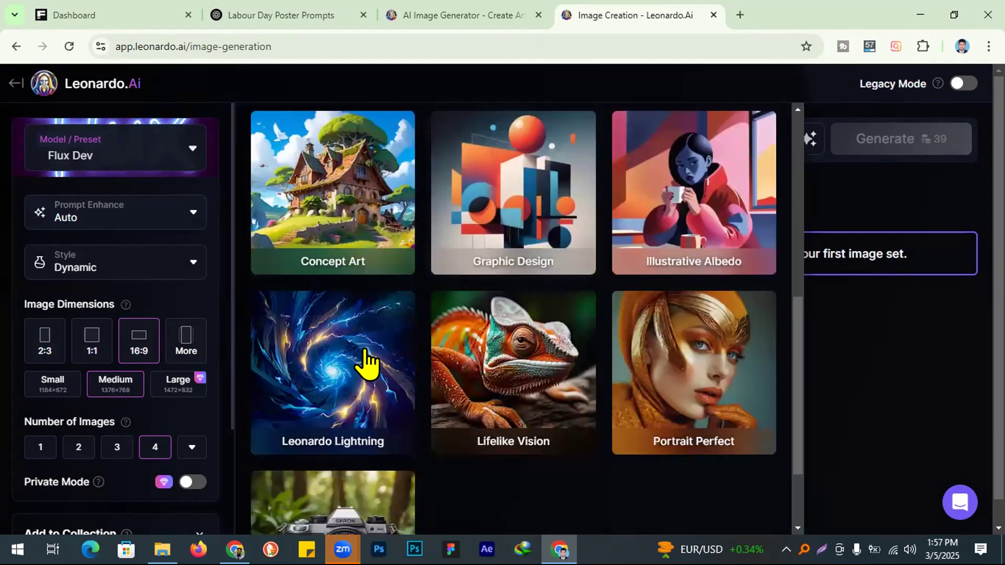
pyautogui.scroll(-3, 524, 364)
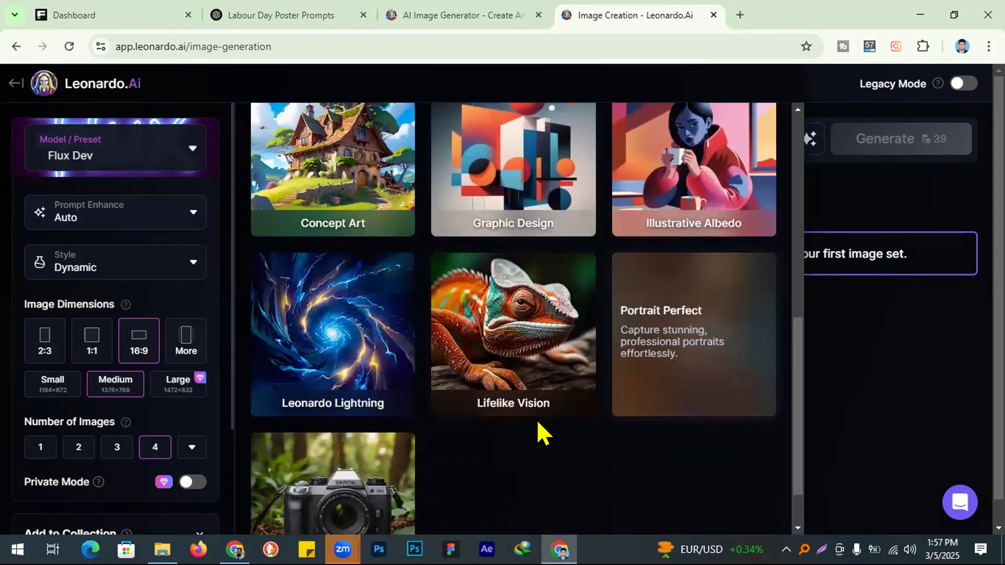
pyautogui.scroll(-1, 518, 412)
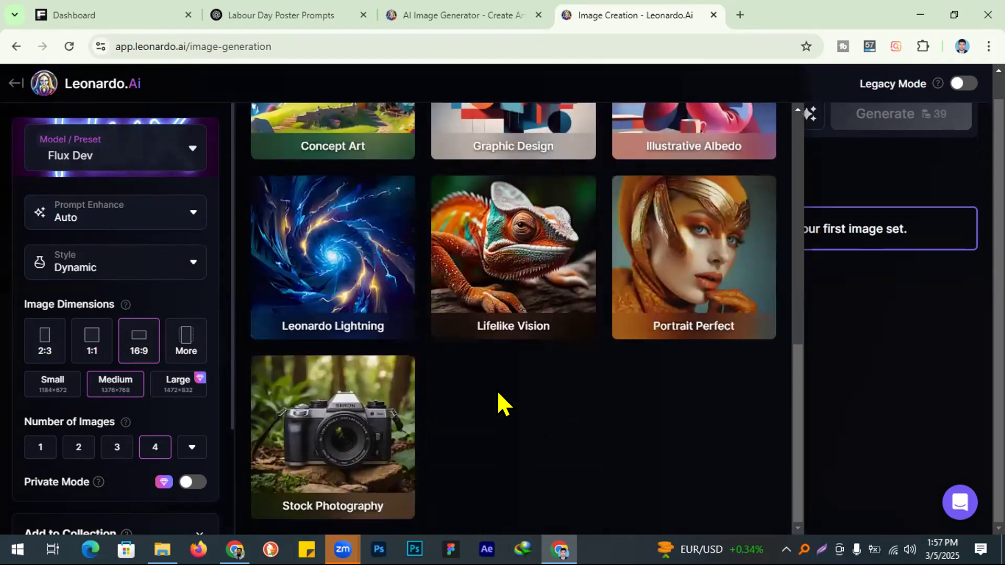
pyautogui.scroll(10, 500, 403)
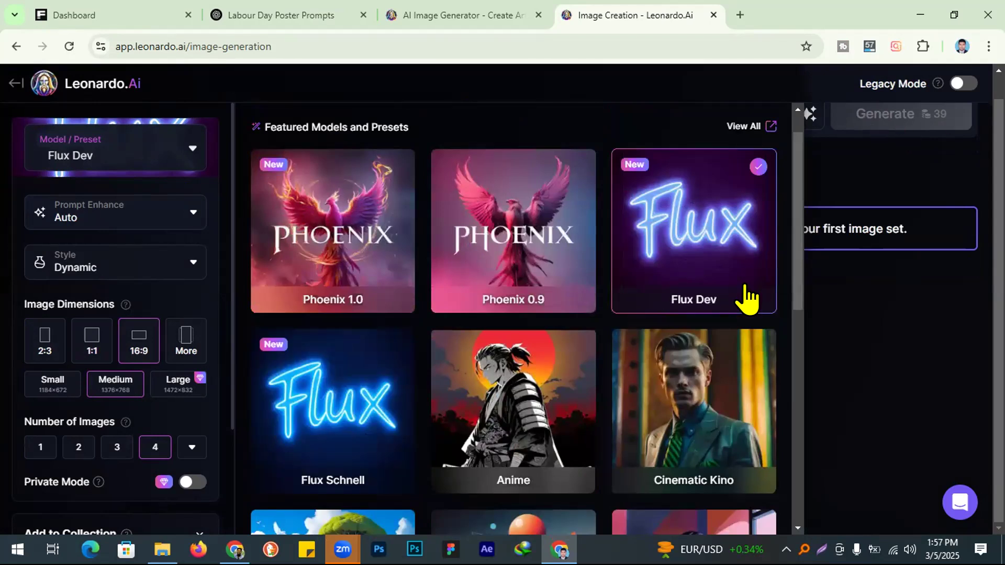
pyautogui.scroll(-3, 757, 366)
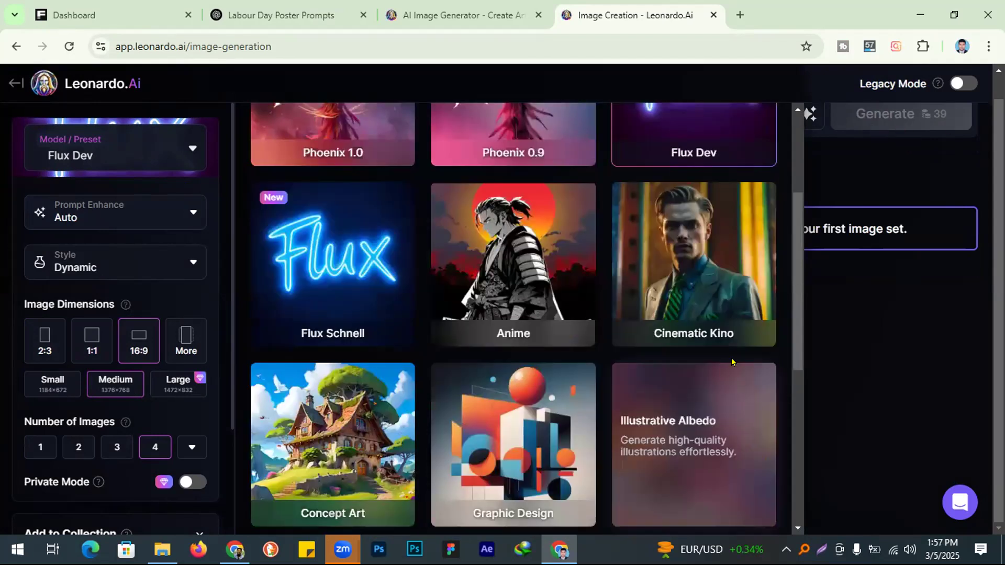
pyautogui.scroll(-3, 303, 280)
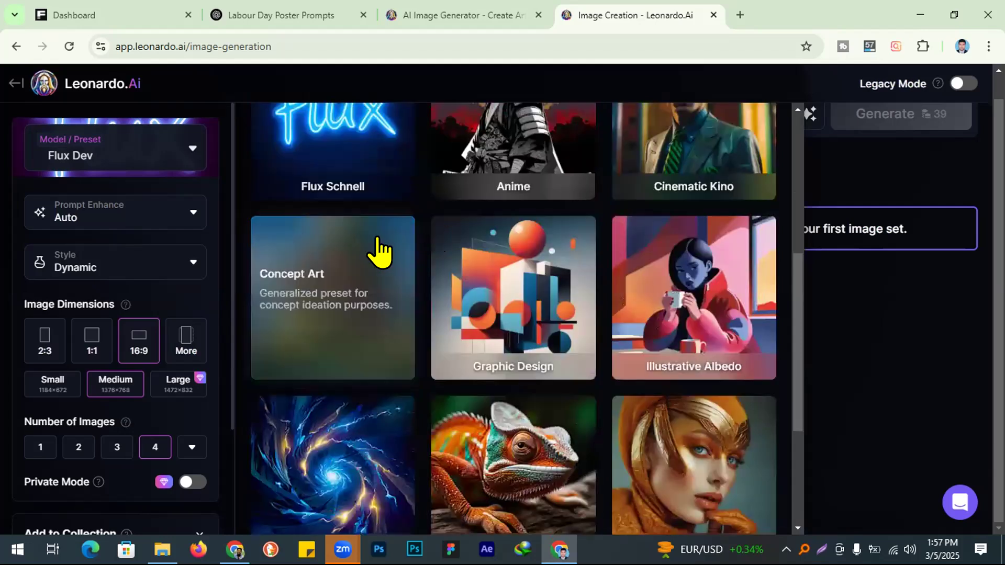
pyautogui.click(482, 356)
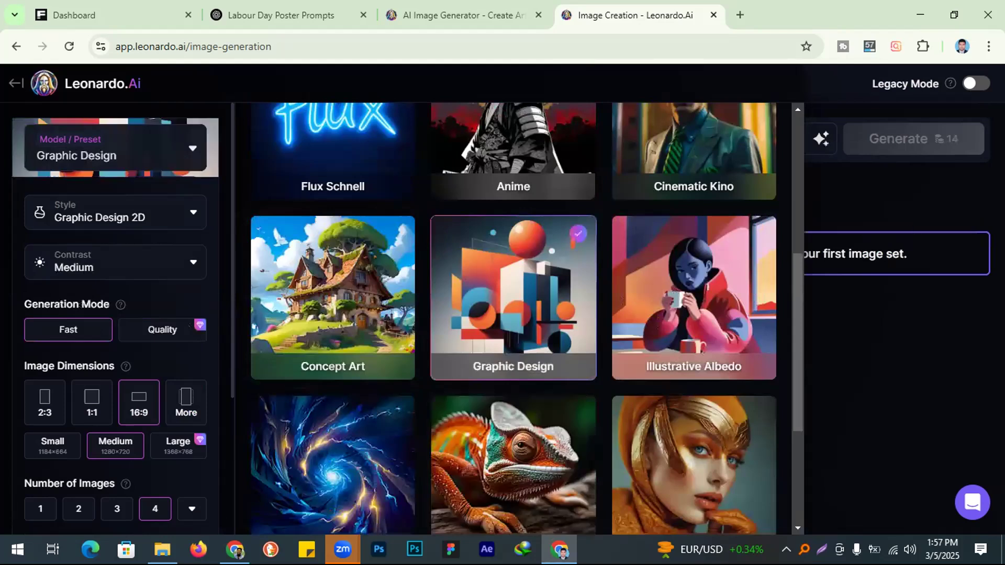
pyautogui.click(921, 137)
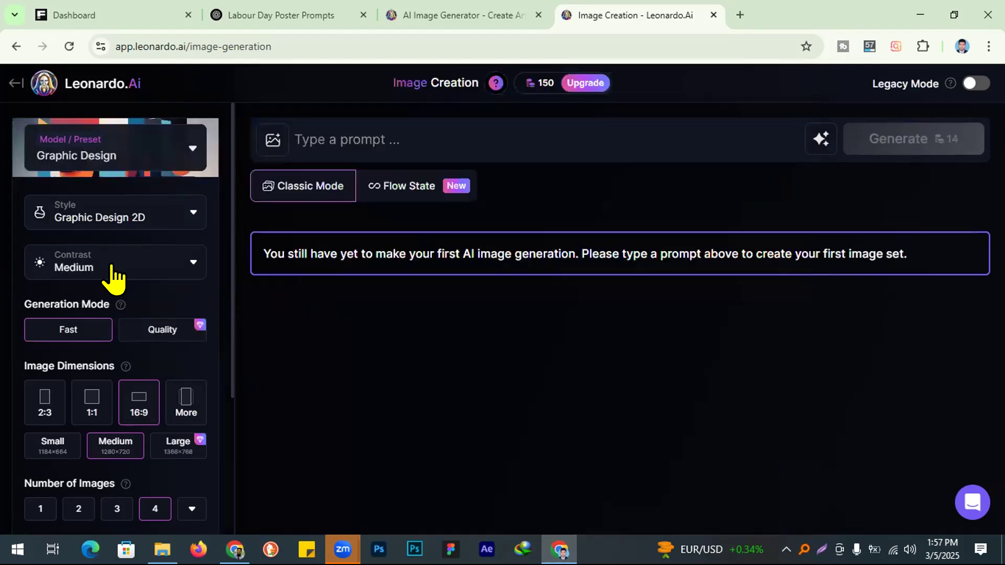
pyautogui.click(133, 277)
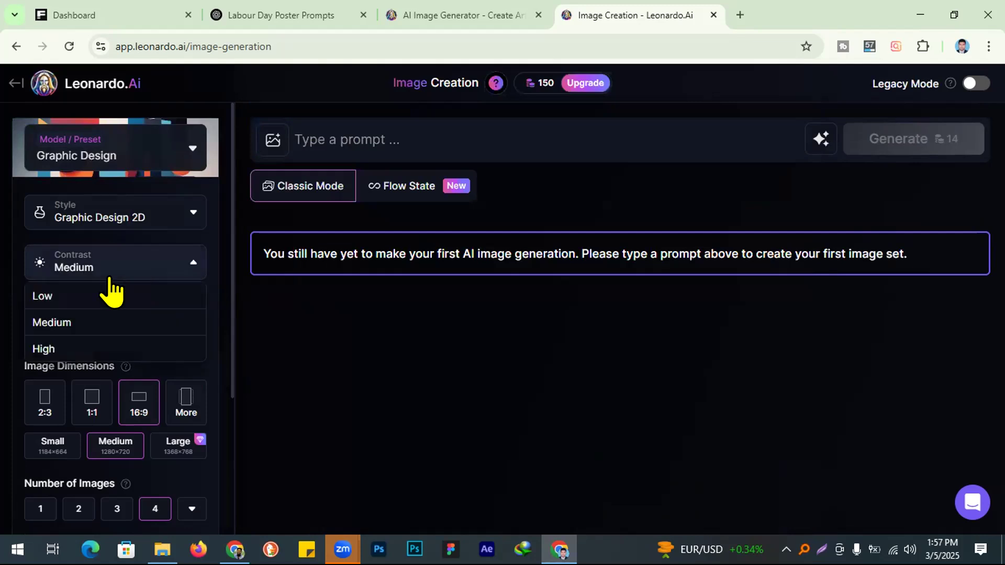
pyautogui.click(52, 349)
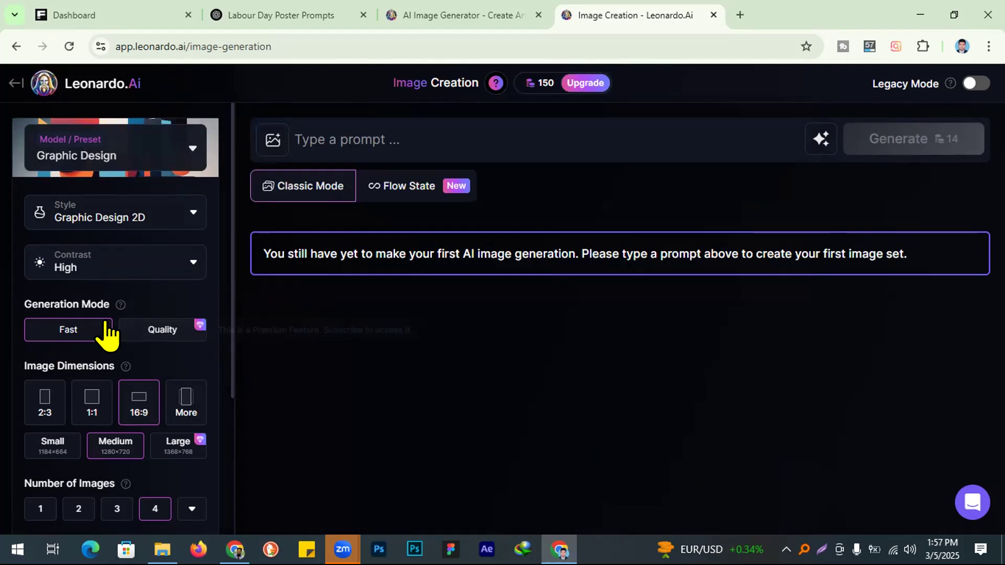
# - Try to choose the Large image size, dismiss the subscription plans and check the remaining generation settings
pyautogui.scroll(-3, 29, 382)
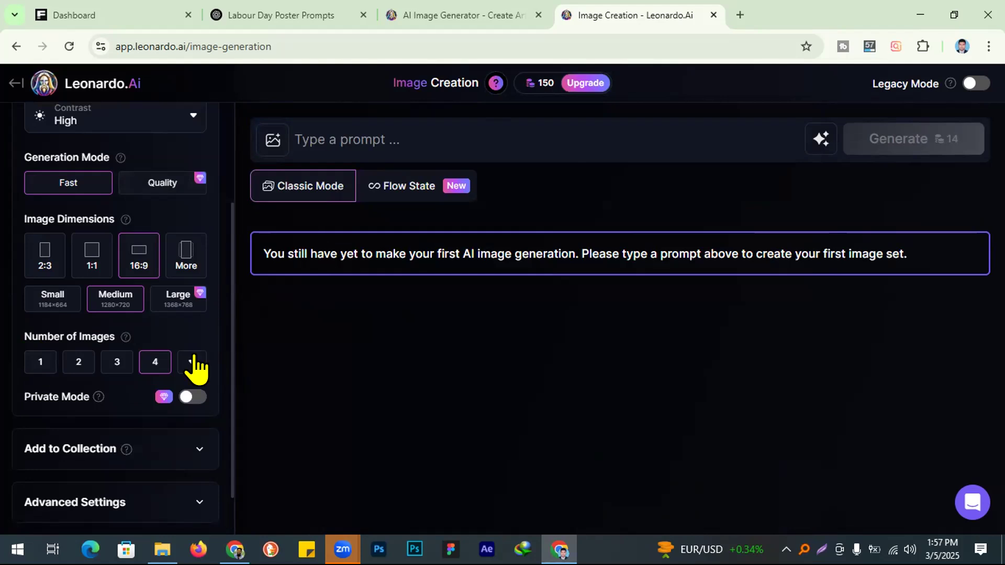
pyautogui.click(163, 308)
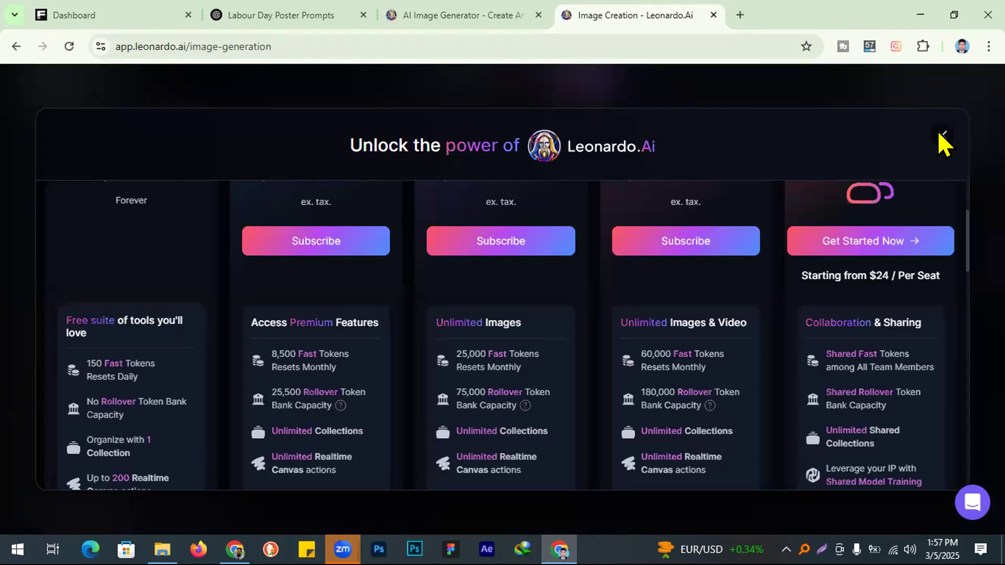
pyautogui.press('Escape')
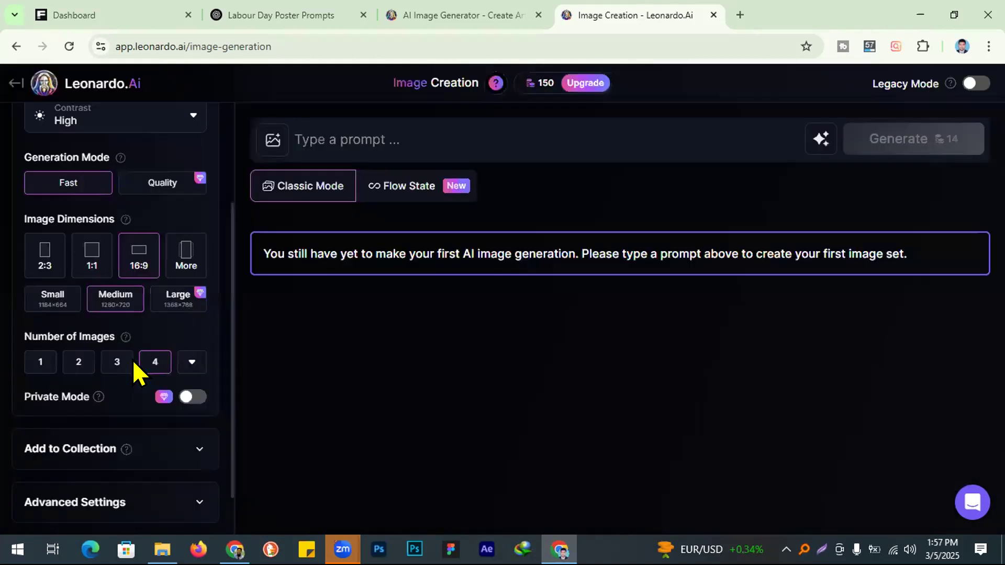
pyautogui.scroll(-1, 137, 372)
pyautogui.scroll(3, 85, 409)
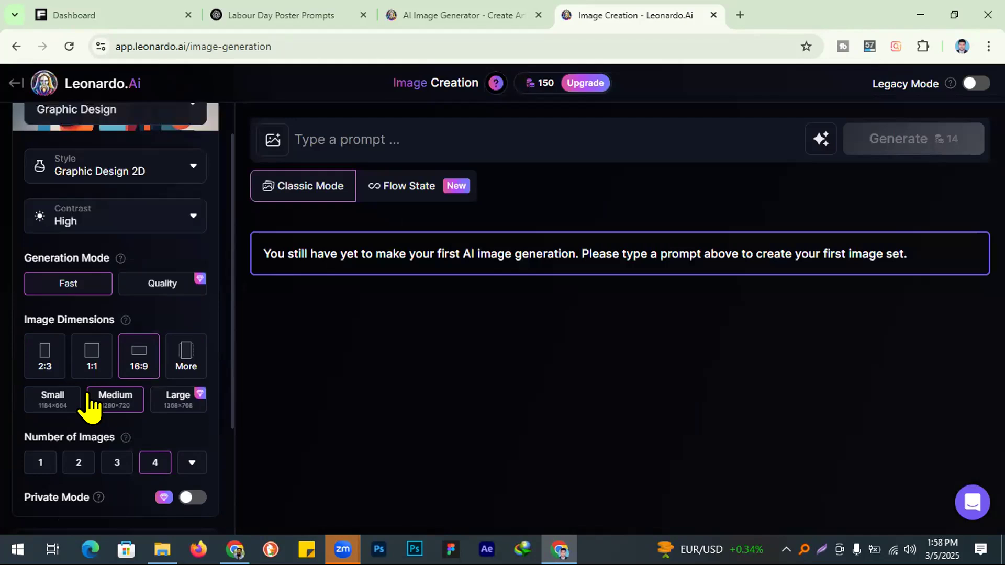
pyautogui.scroll(-3, 173, 413)
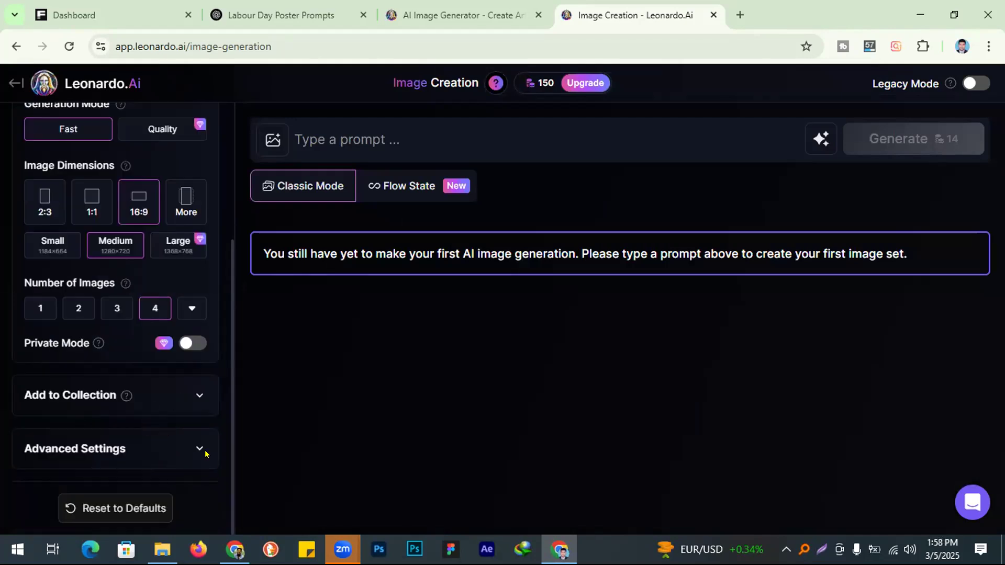
# - Enter the copied vintage-style Labour Day poster prompt and generate the set of four images
pyautogui.click(396, 135)
pyautogui.write('A vintage-style Labour Day poster featuring strong and determined workers from different professions (construction, factory, healthcare, farming), bold patriotic colors (red, white, and blue for USA; red and white for Canada), classic 1930s propaganda poster style, textured paper, highly detailed, bold brush strokes, industrial background, strong lighting, dynamic shadows, cinematic composition, ultra-HD digital painting, award-winning poster design, Leonardo Diffusion XL, highly detailed, –ar 4:5')
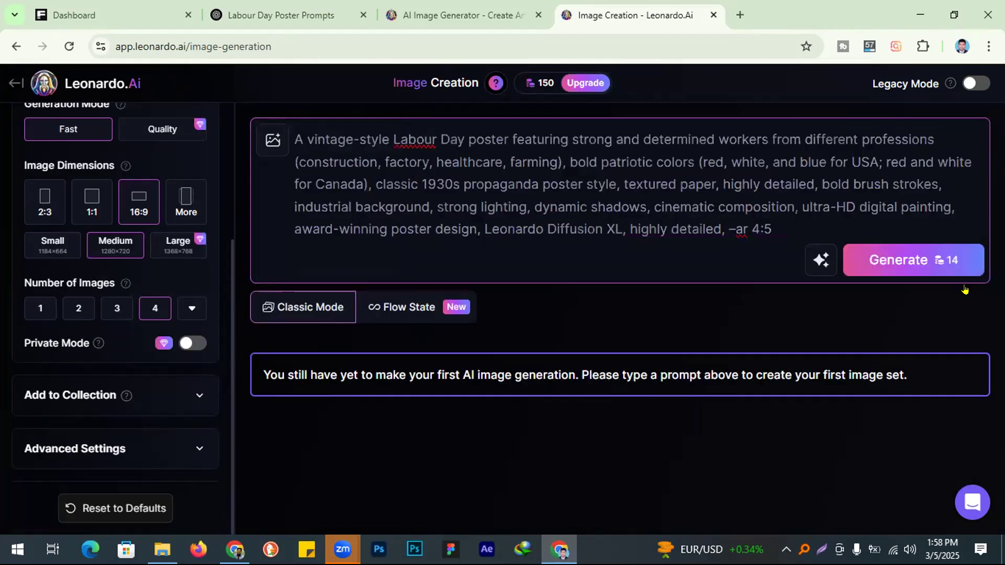
pyautogui.click(927, 264)
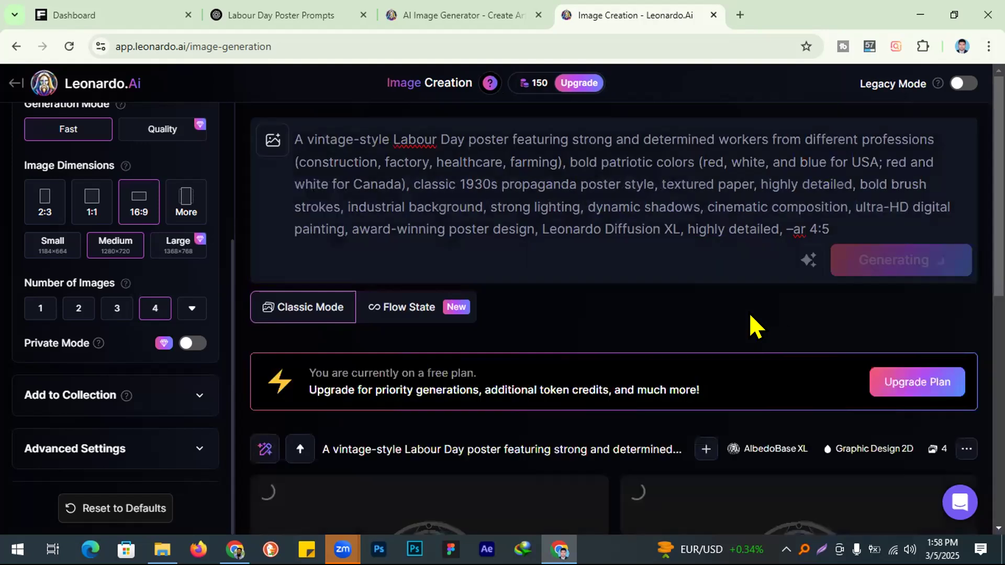
pyautogui.scroll(-1, 722, 317)
pyautogui.scroll(1, 570, 168)
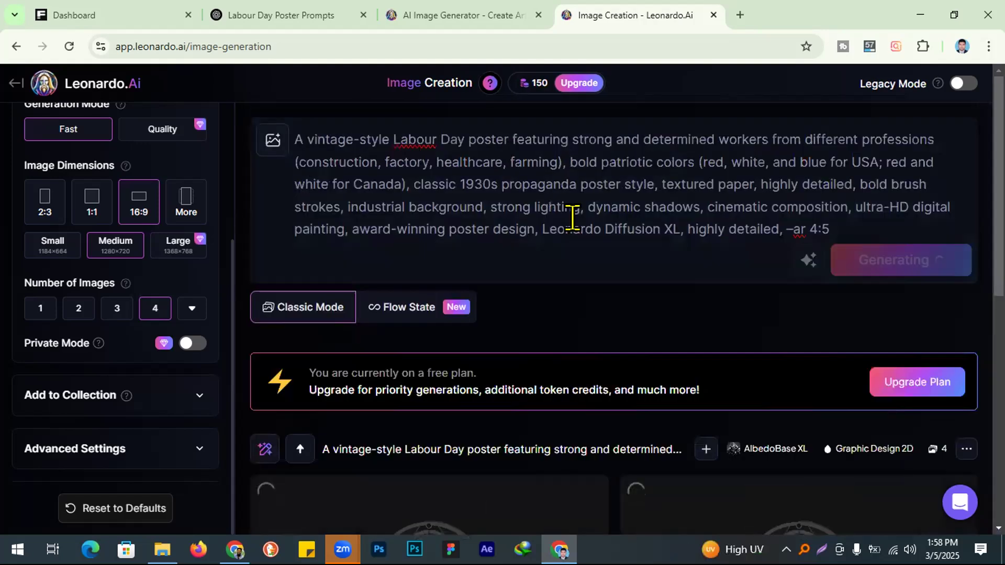
pyautogui.scroll(-5, 544, 453)
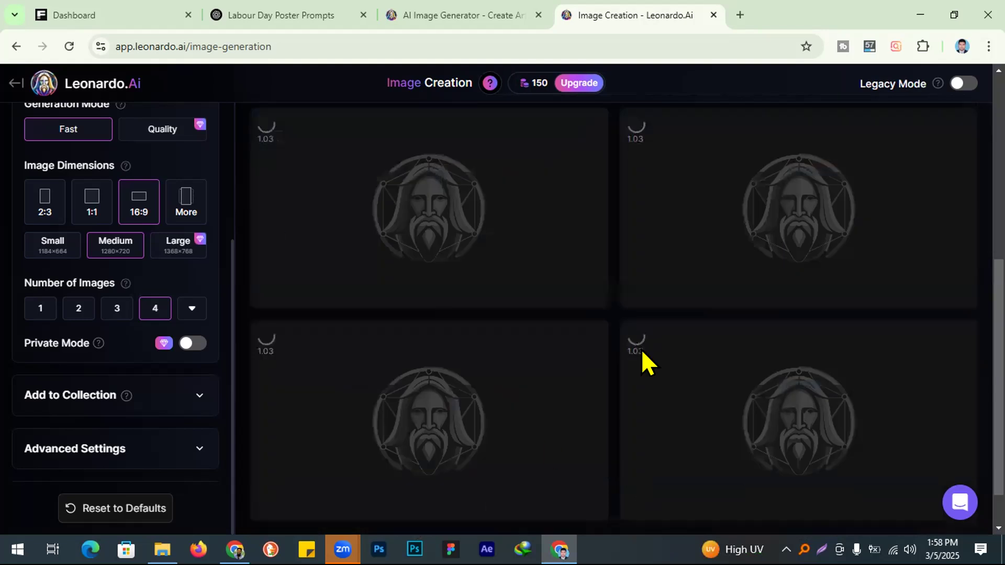
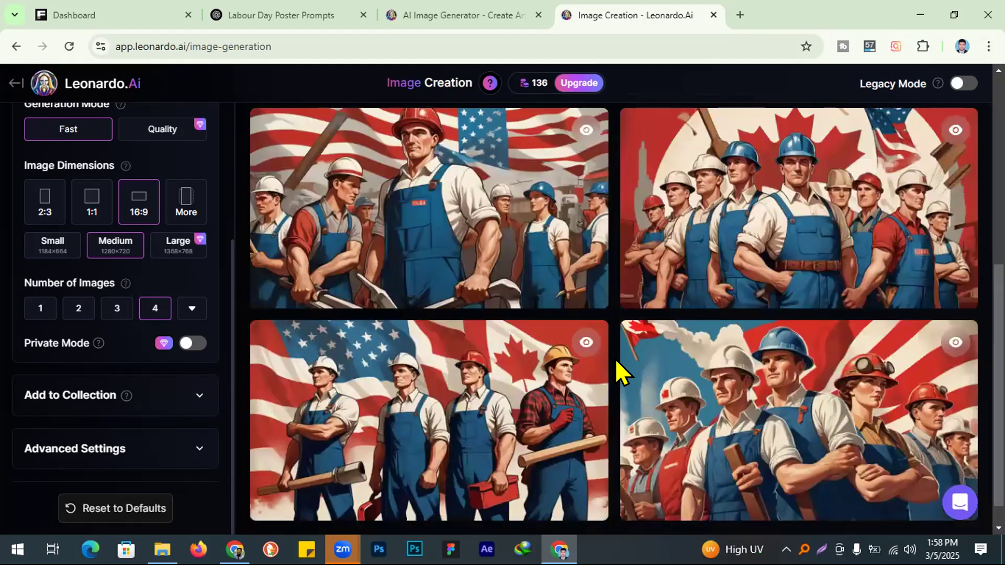
# - Enlarge the generated poster of four workers in front of the US and Canadian flags and download it
pyautogui.scroll(3, 531, 336)
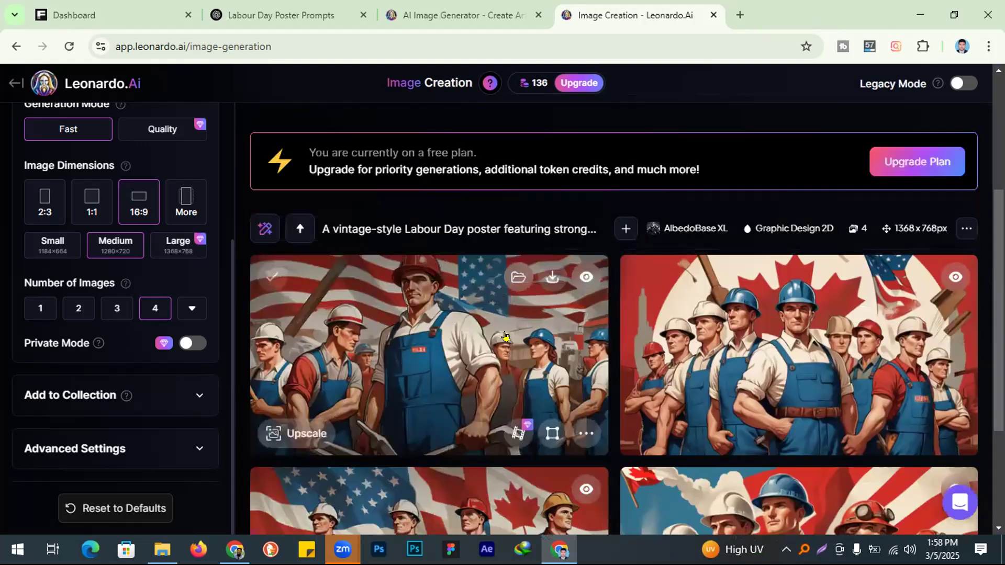
pyautogui.scroll(-3, 410, 396)
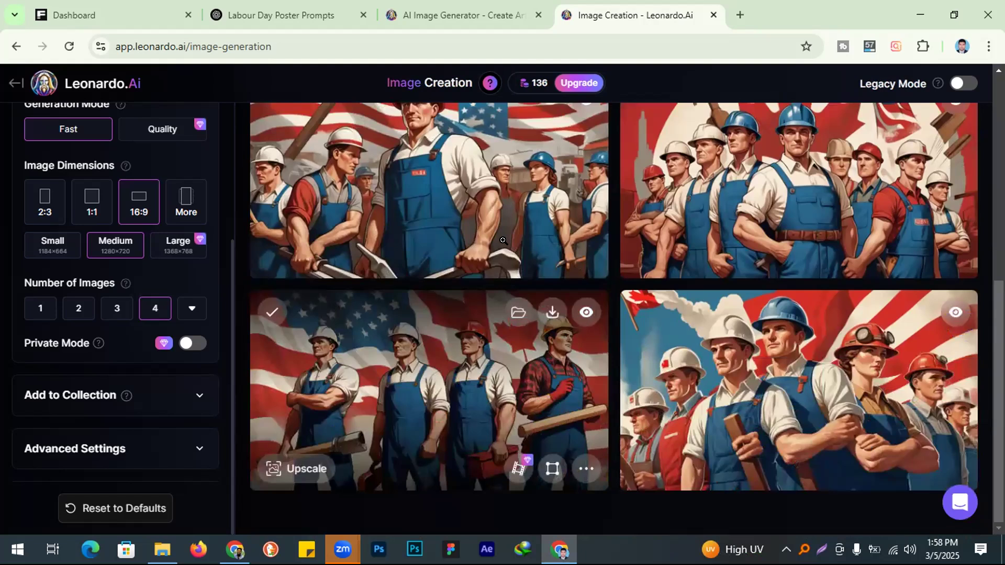
pyautogui.click(502, 240)
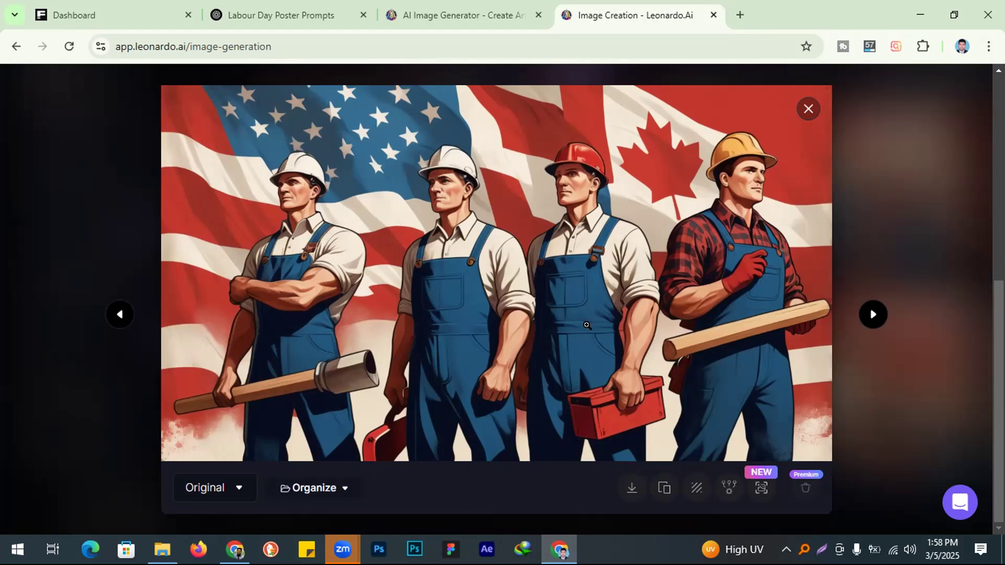
pyautogui.click(630, 489)
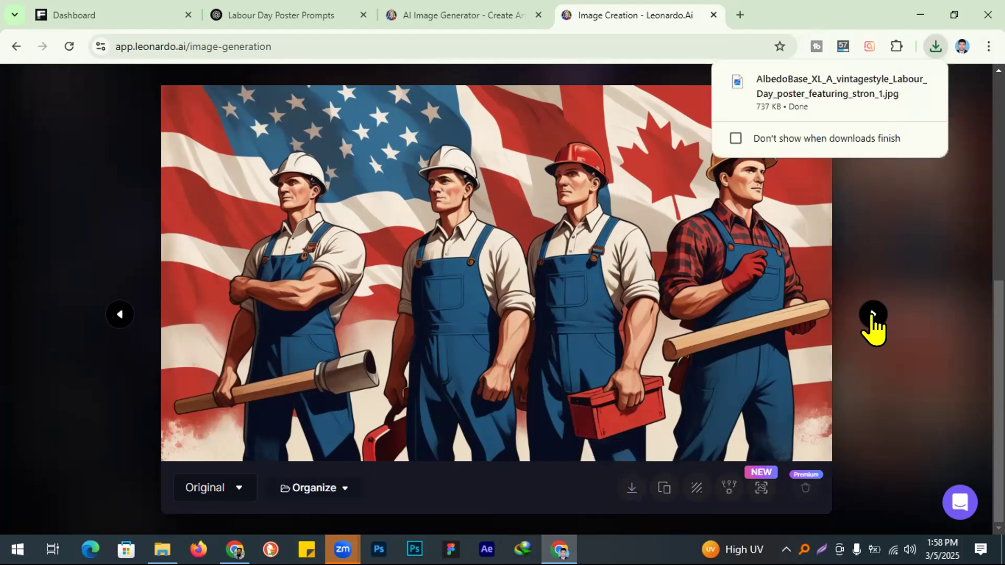
# - Browse the other generated Labour Day posters in the enlarged view and close the image viewer
pyautogui.click(870, 316)
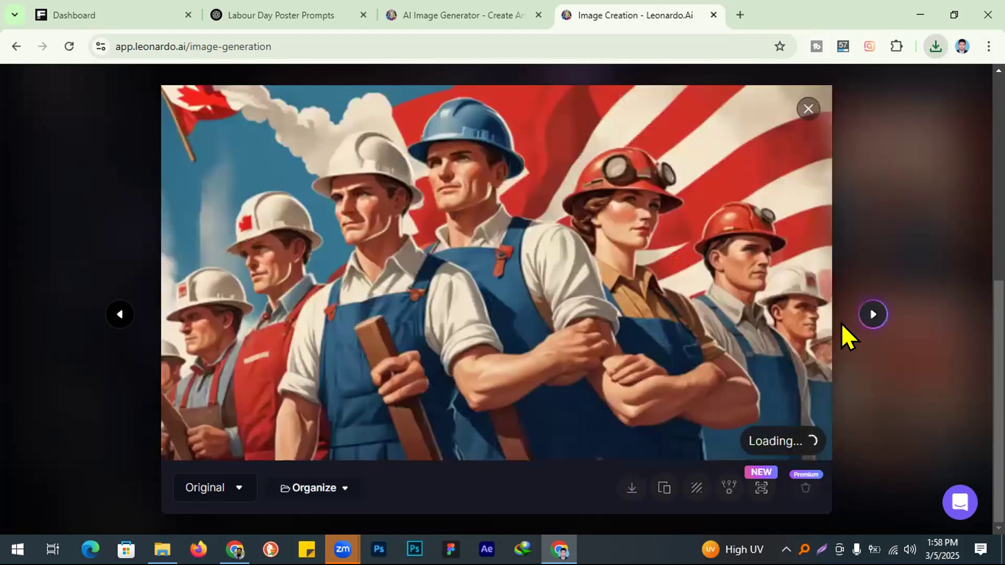
pyautogui.click(872, 316)
pyautogui.click(872, 316)
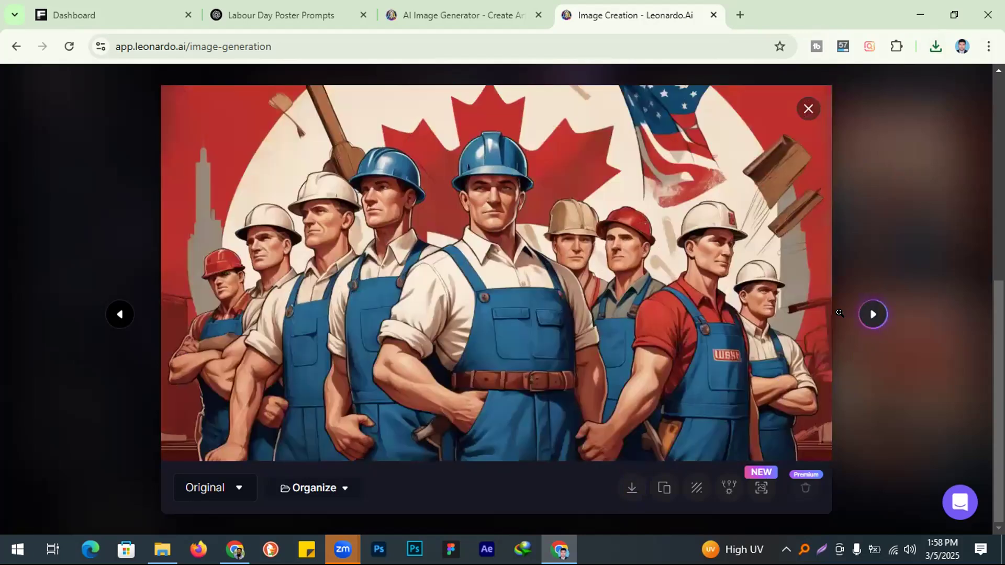
pyautogui.click(866, 315)
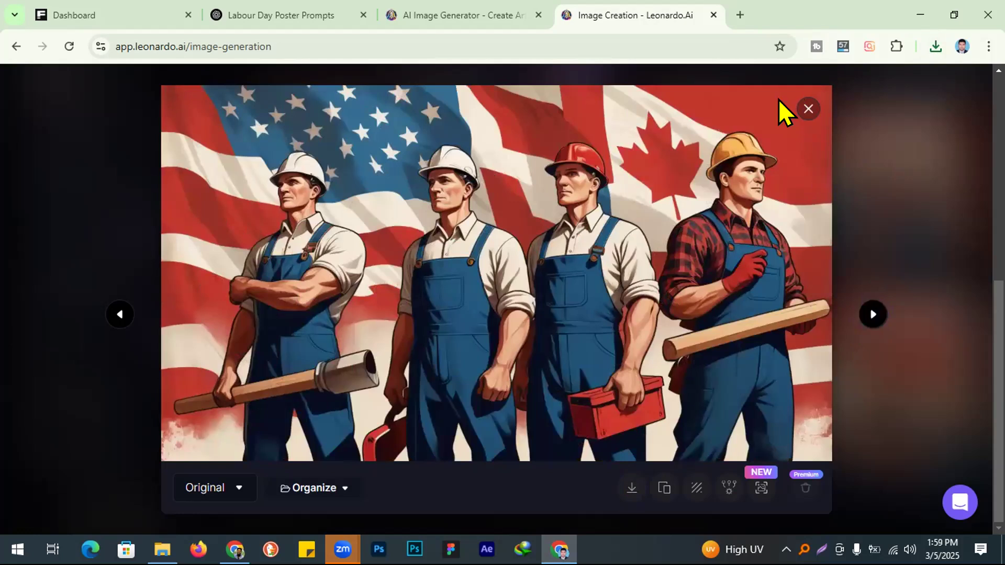
pyautogui.click(808, 109)
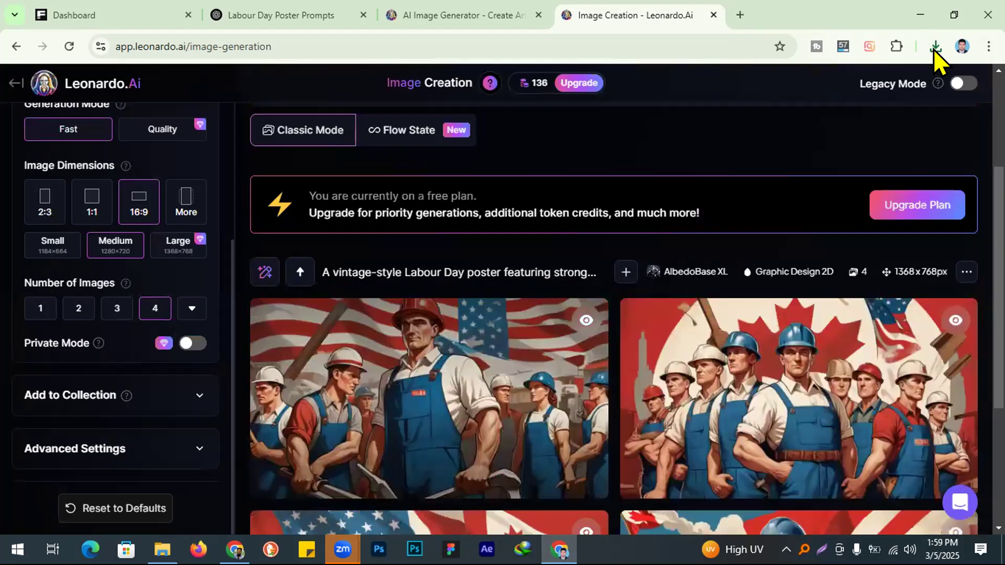
# - Open the downloaded Labour Day poster JPG in the photo viewer and zoom in to inspect the workers' faces
pyautogui.click(935, 48)
pyautogui.click(832, 122)
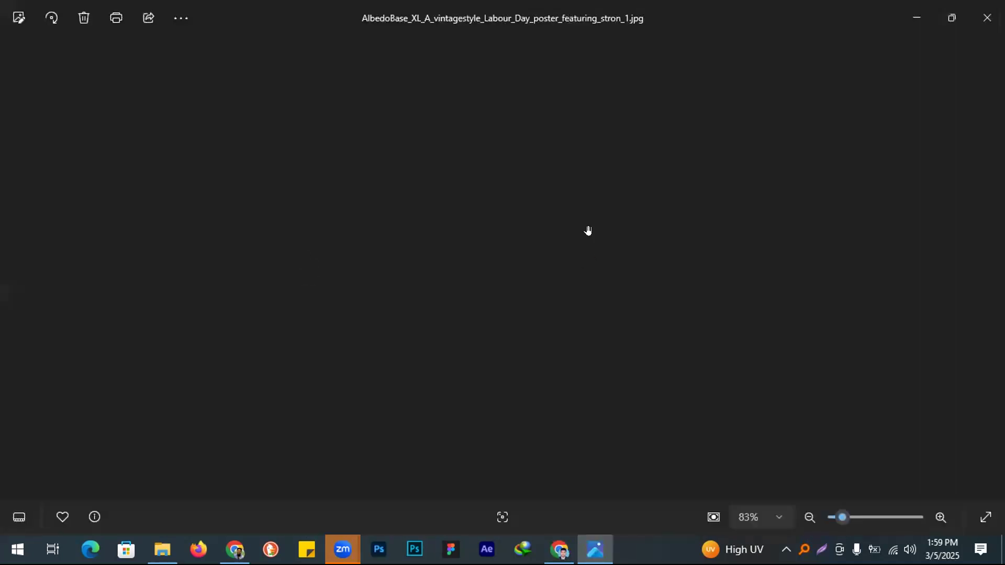
pyautogui.scroll(9, 588, 231)
pyautogui.moveTo(403, 176); pyautogui.dragTo(689, 416)
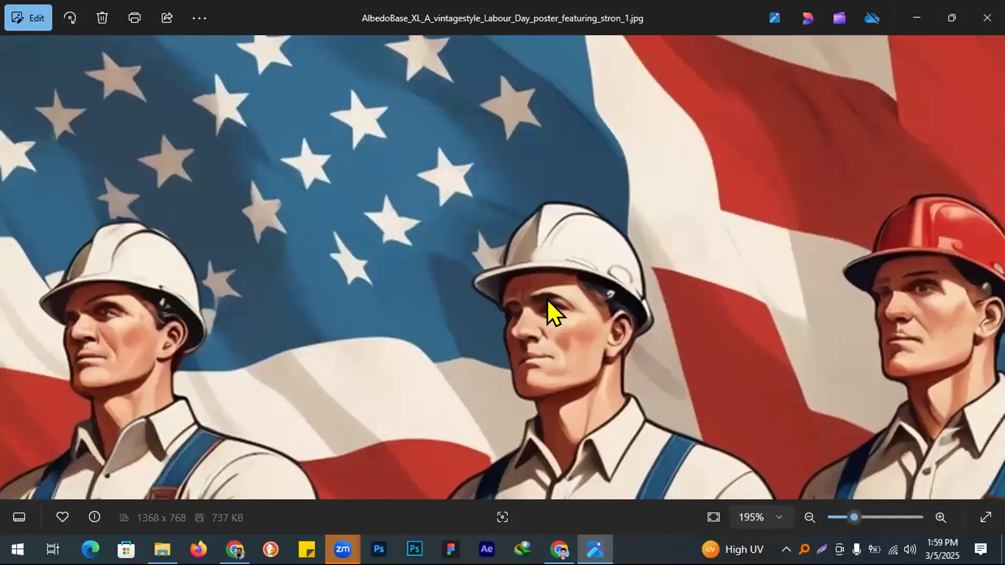
# - Finish viewing the downloaded Labour Day image, return to the browser and launch Adobe Photoshop
pyautogui.scroll(-9, 455, 320)
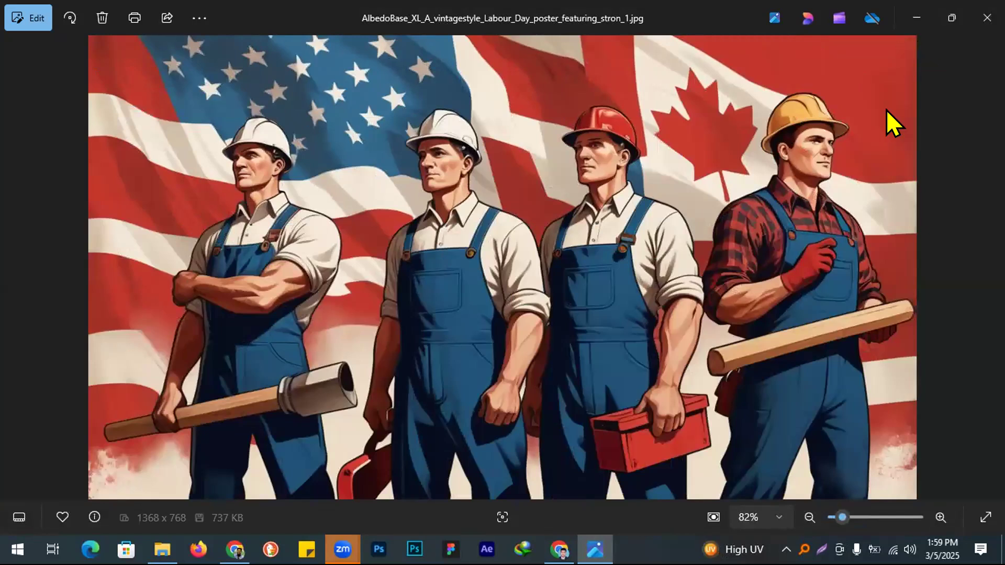
pyautogui.hotkey('alt', 'Tab')
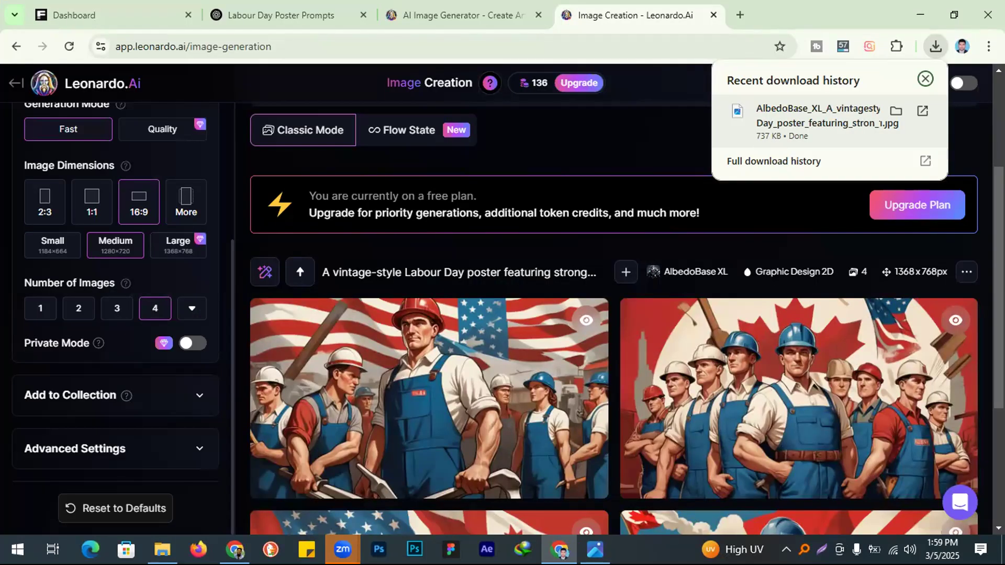
pyautogui.click(415, 550)
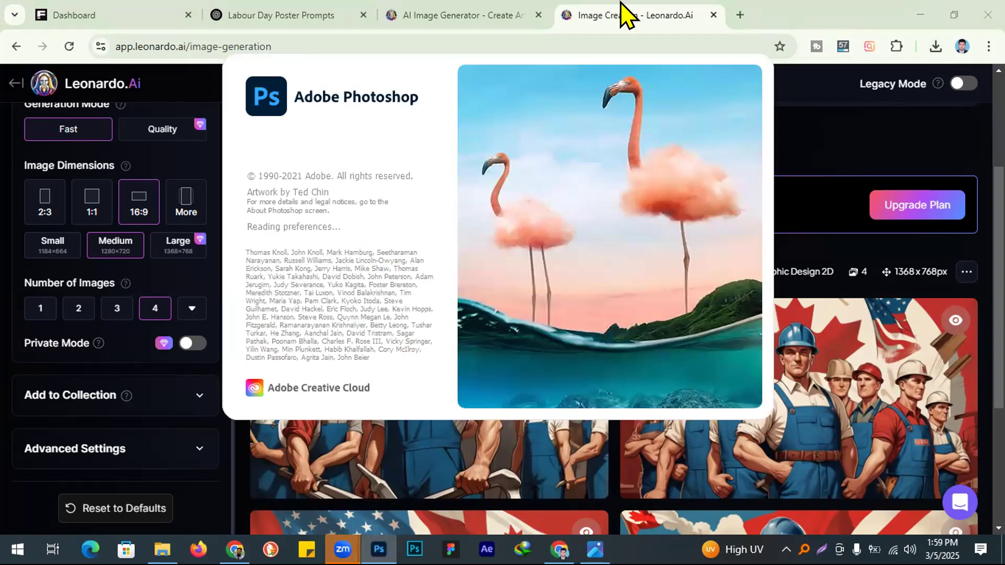
# - Copy the prompt under "5. Hyper-Realistic Tribute to Workers" from the Labour Day Poster Prompts chat in ChatGPT
pyautogui.click(451, 11)
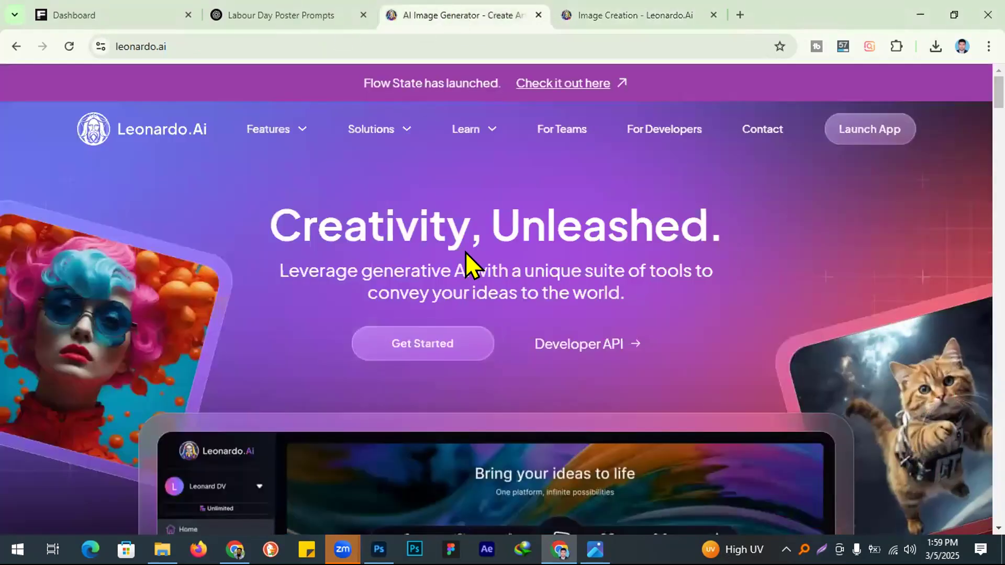
pyautogui.hotkey('ctrl', 'shift', 'Tab')
pyautogui.scroll(-10, 455, 282)
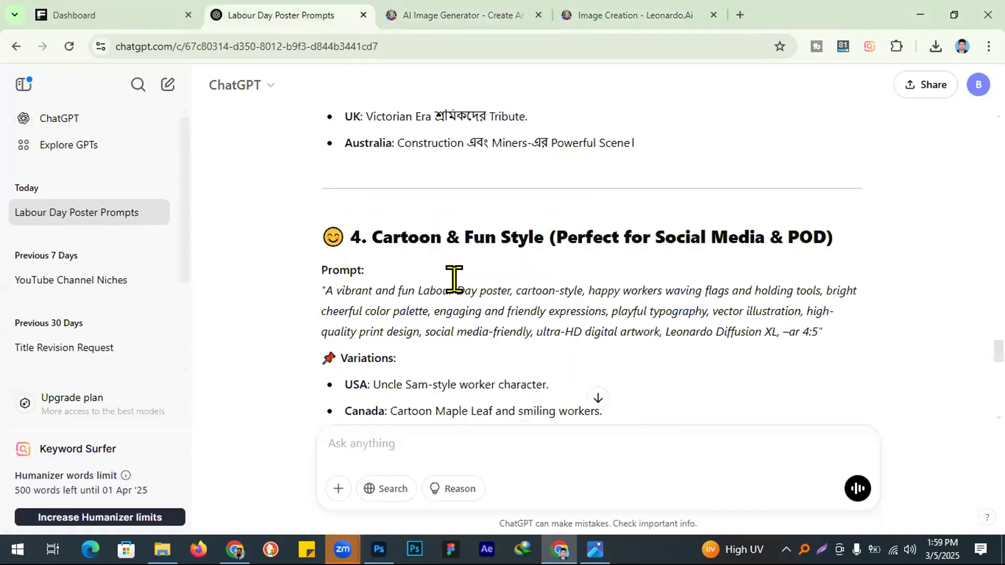
pyautogui.scroll(-10, 454, 279)
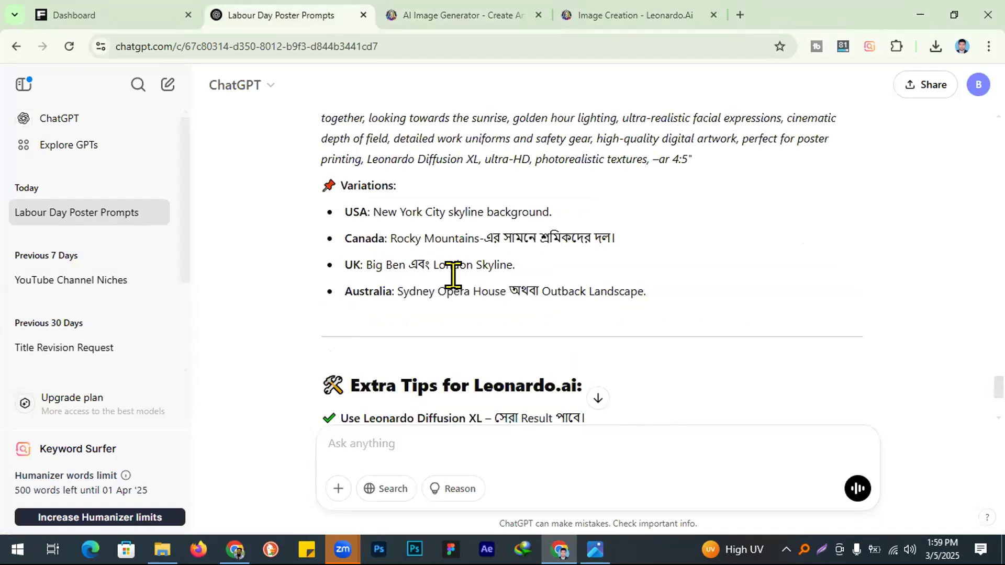
pyautogui.scroll(2, 321, 164)
pyautogui.moveTo(335, 171); pyautogui.dragTo(483, 232)
pyautogui.moveTo(688, 231); pyautogui.dragTo(313, 156)
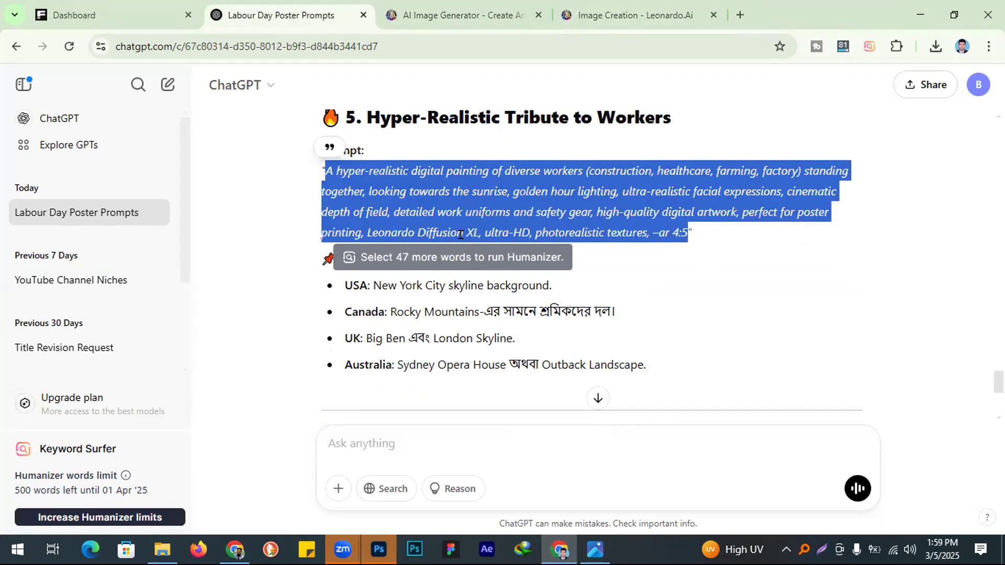
# - Enter the copied hyper-realistic workers prompt in Leonardo.Ai's Image Creation page and generate the images
pyautogui.click(622, 15)
pyautogui.scroll(3, 442, 178)
pyautogui.write('A hyper-realistic digital painting of diverse workers (construction, healthcare, farming, factory) standing together, looking towards the sunrise, golden hour lighting, ultra-realistic facial expressions, cinematic depth of field, detailed work uniforms and safety gear, high-quality digital artwork, perfect for poster printing, Leonardo Diffusion XL, ultra-HD, photorealistic textures, –ar 4:5')
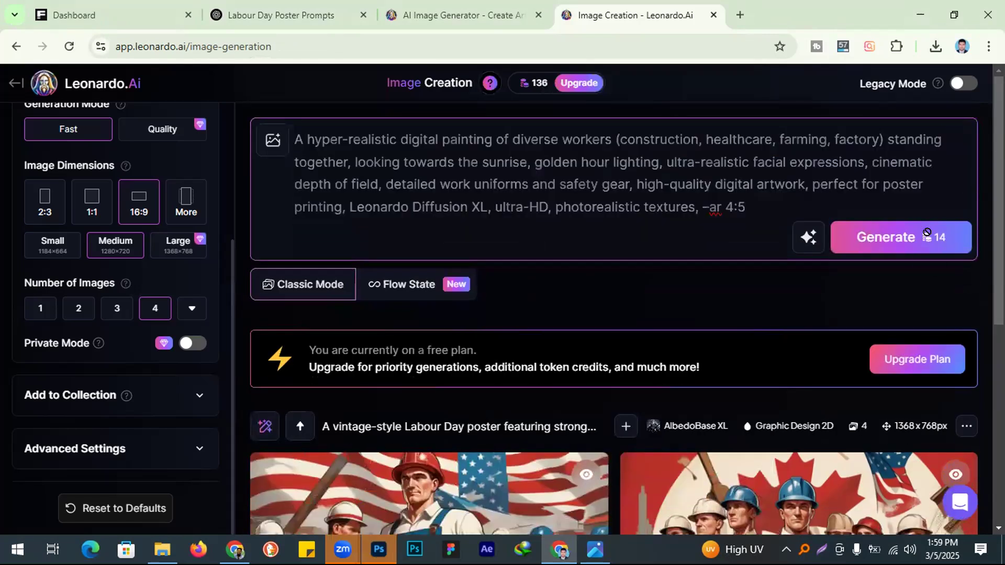
pyautogui.click(923, 231)
# - Examine the newly generated worker images, revealing the one hidden as possibly explicit and viewing them enlarged
pyautogui.scroll(-3, 769, 323)
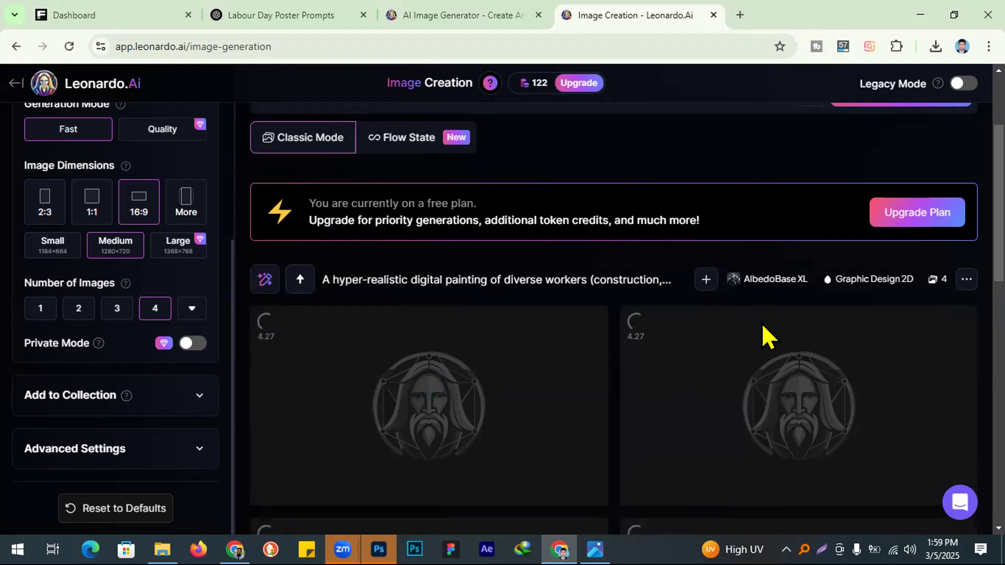
pyautogui.scroll(-3, 767, 335)
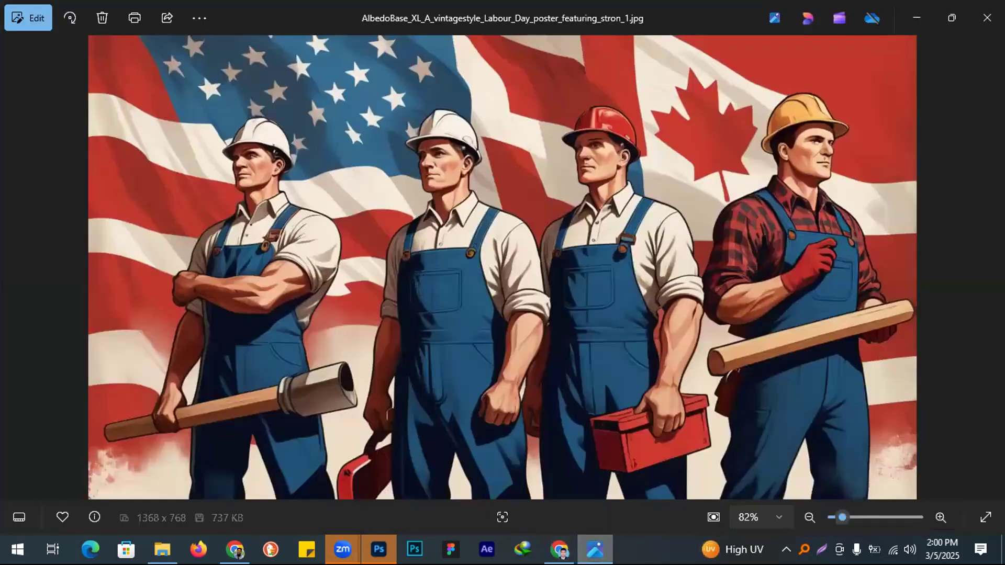
pyautogui.click(915, 18)
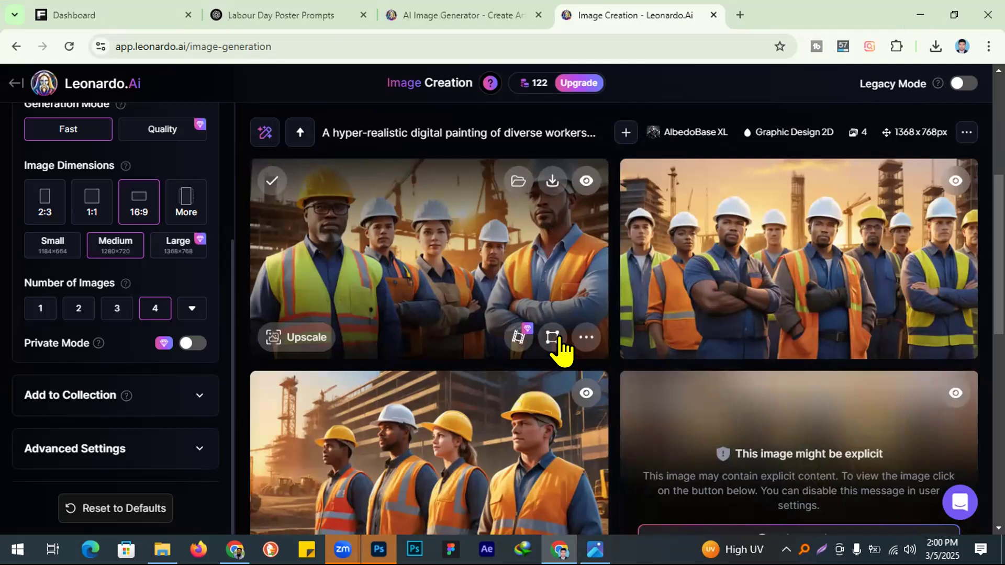
pyautogui.scroll(-3, 818, 371)
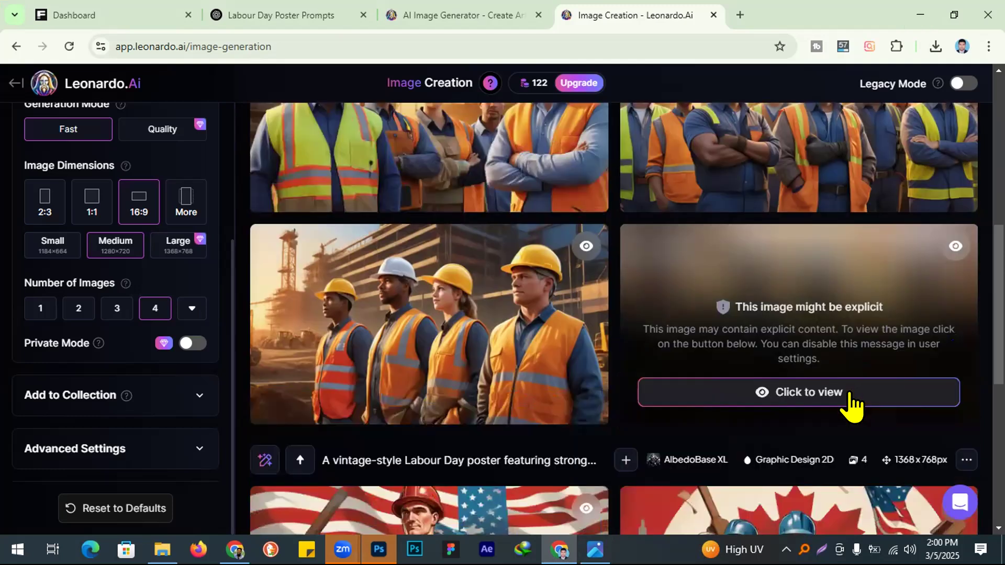
pyautogui.click(821, 406)
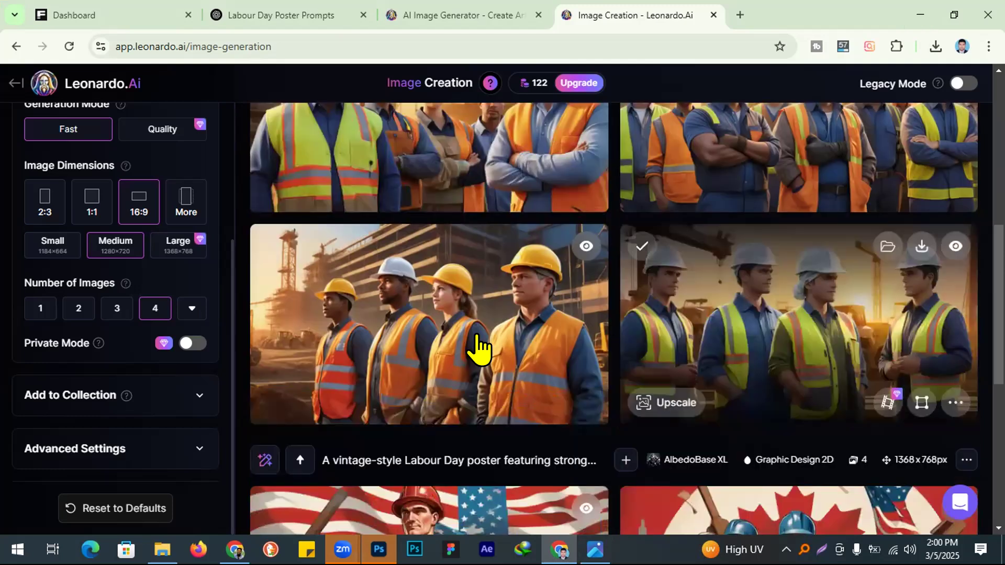
pyautogui.click(825, 419)
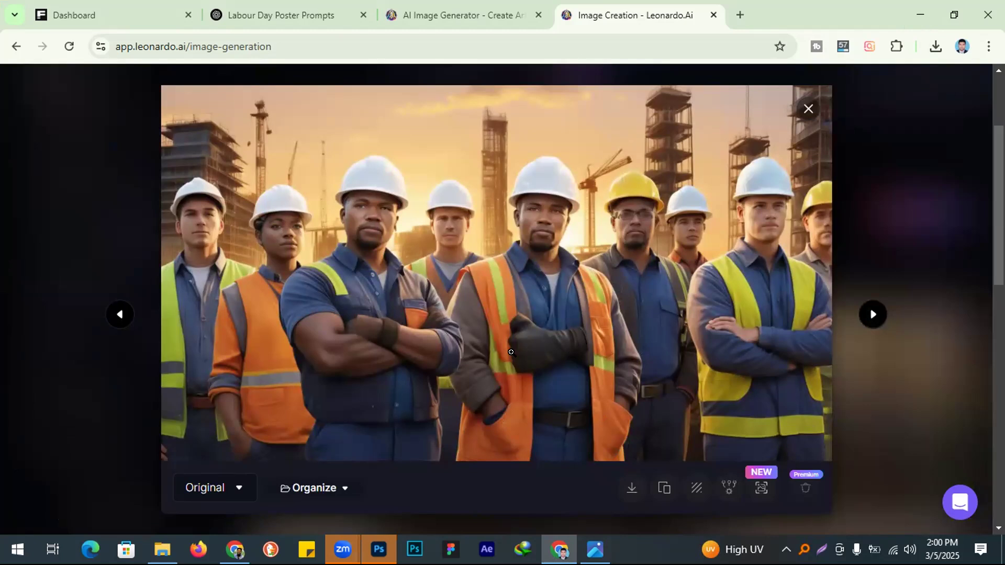
pyautogui.click(871, 315)
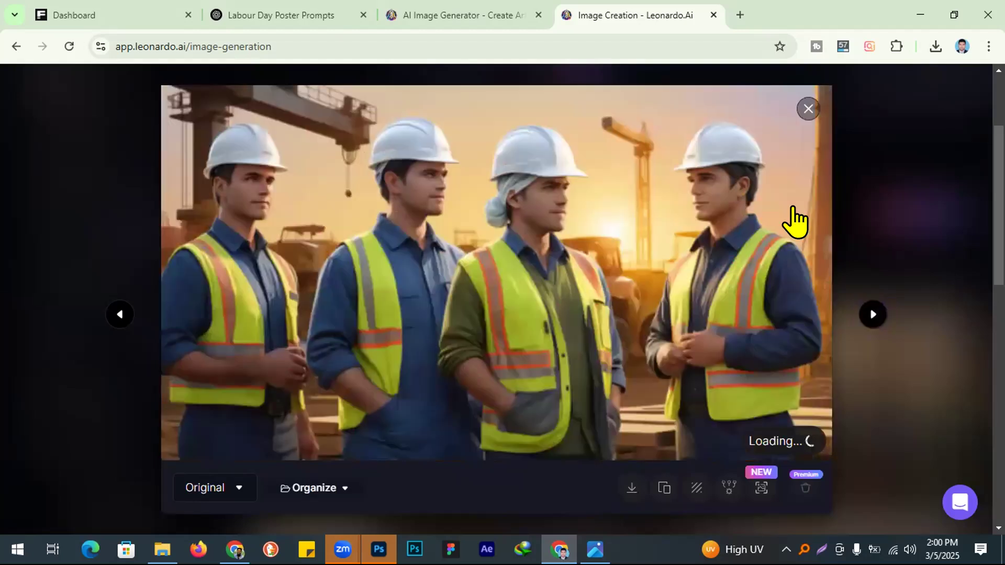
pyautogui.press('Escape')
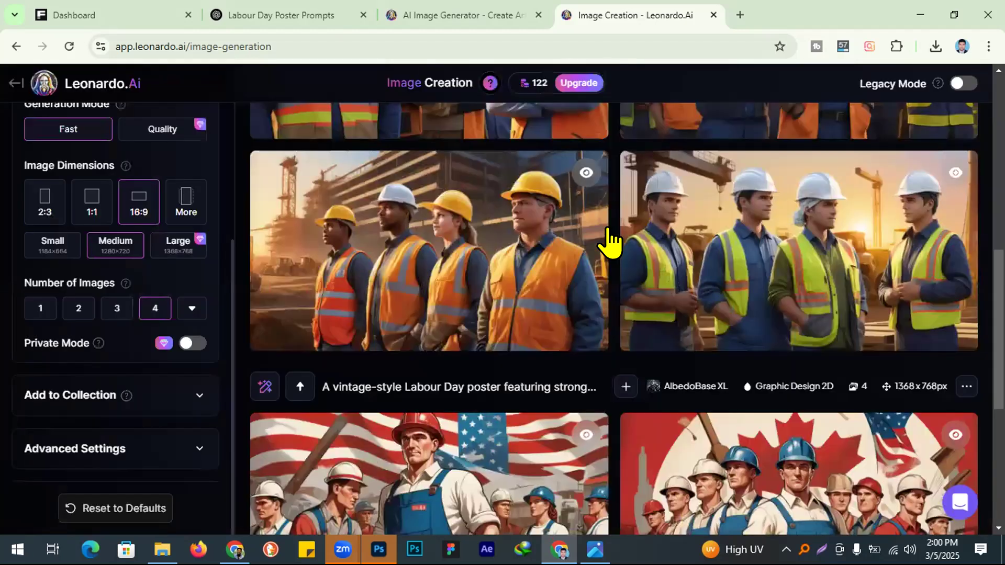
pyautogui.scroll(-5, 607, 240)
pyautogui.scroll(10, 603, 145)
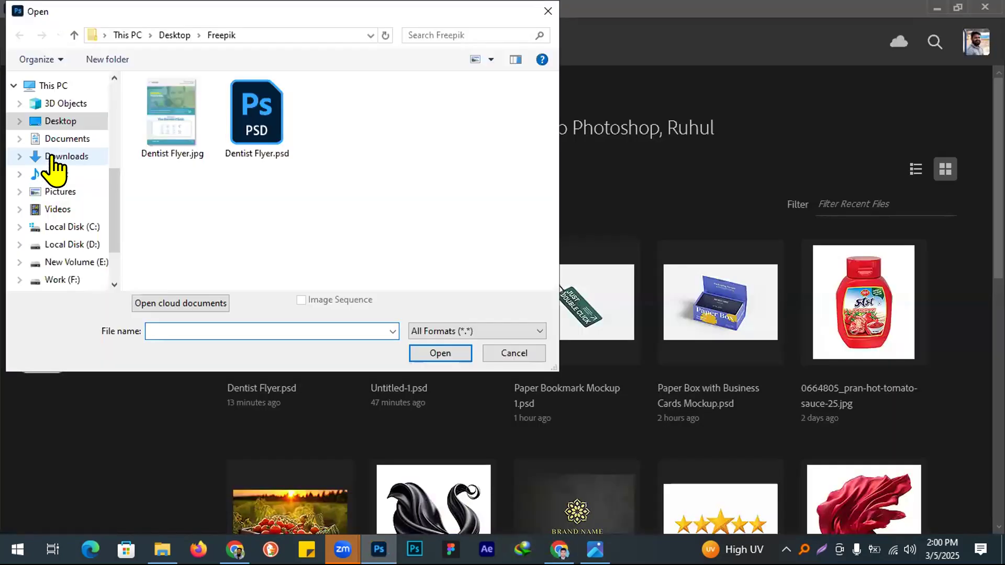
# - Open the downloaded AlbedoBase_XL vintage-style Labour Day poster JPG from the Downloads folder in Photoshop
pyautogui.click(52, 156)
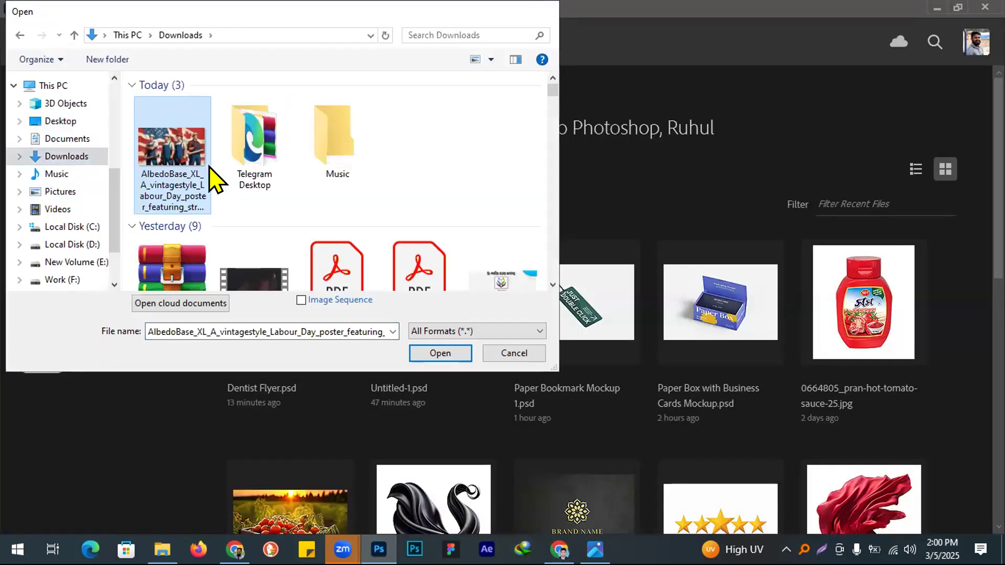
pyautogui.doubleClick(209, 165)
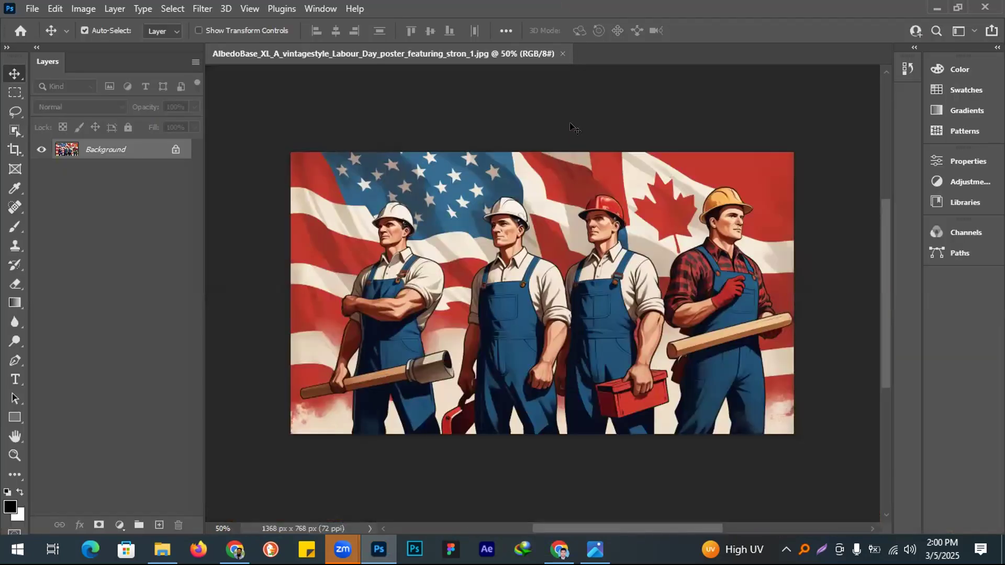
# - Check the Enable Preserve Details 2.0 Upscale option in the Technology Previews preferences and accept the preferences
pyautogui.click(54, 8)
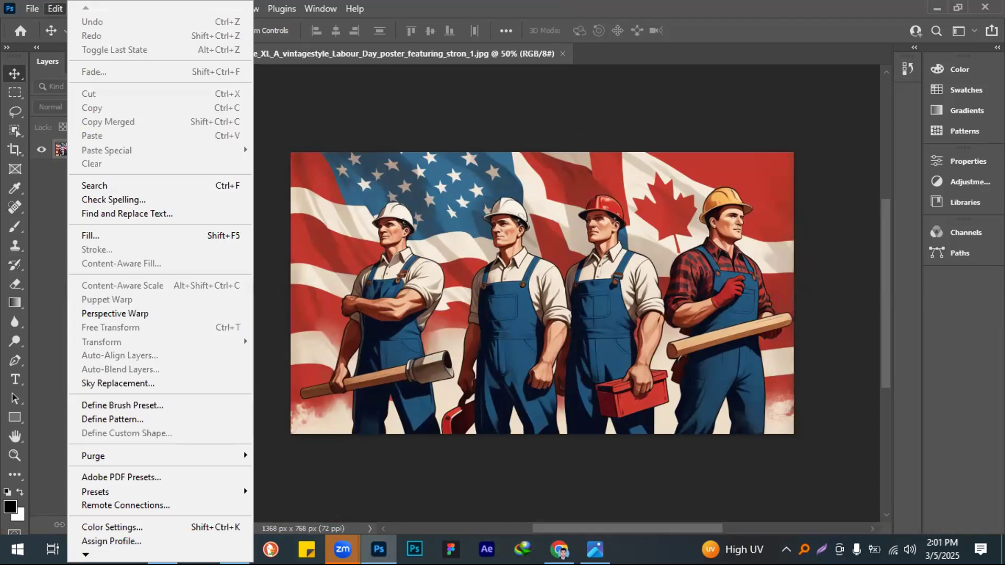
pyautogui.scroll(-2, 160, 282)
pyautogui.scroll(-1, 96, 539)
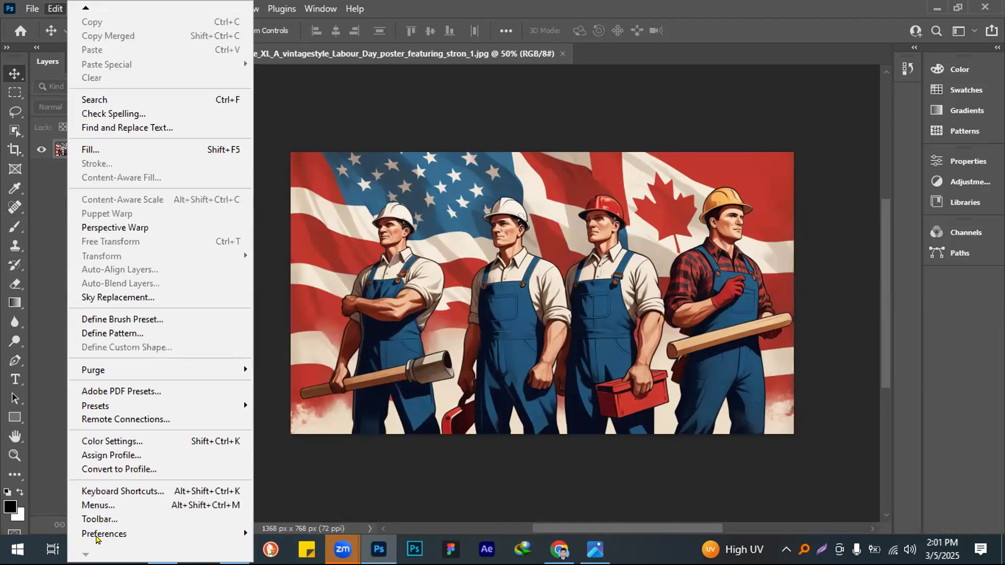
pyautogui.moveTo(238, 538)
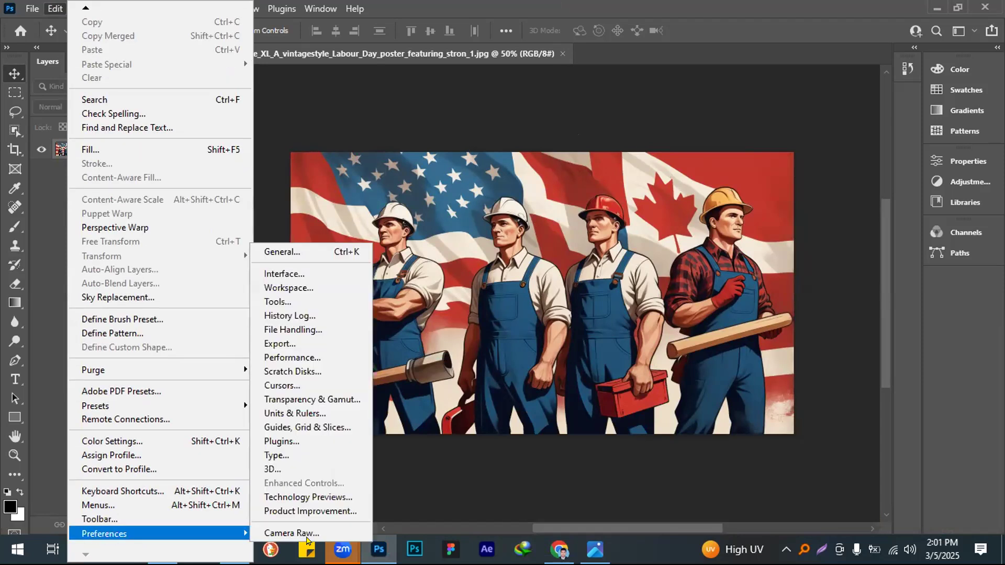
pyautogui.click(313, 501)
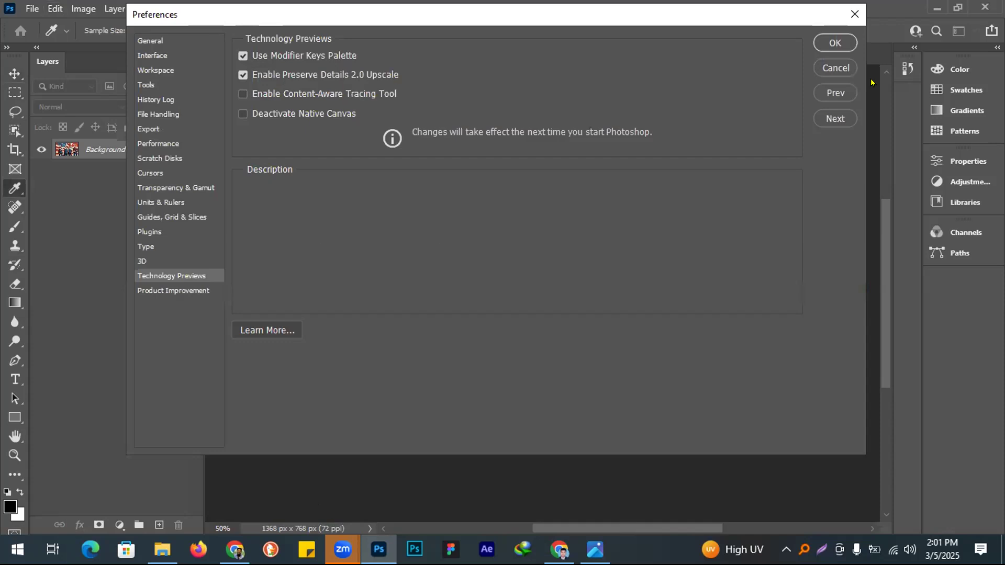
pyautogui.click(840, 45)
pyautogui.press('v')
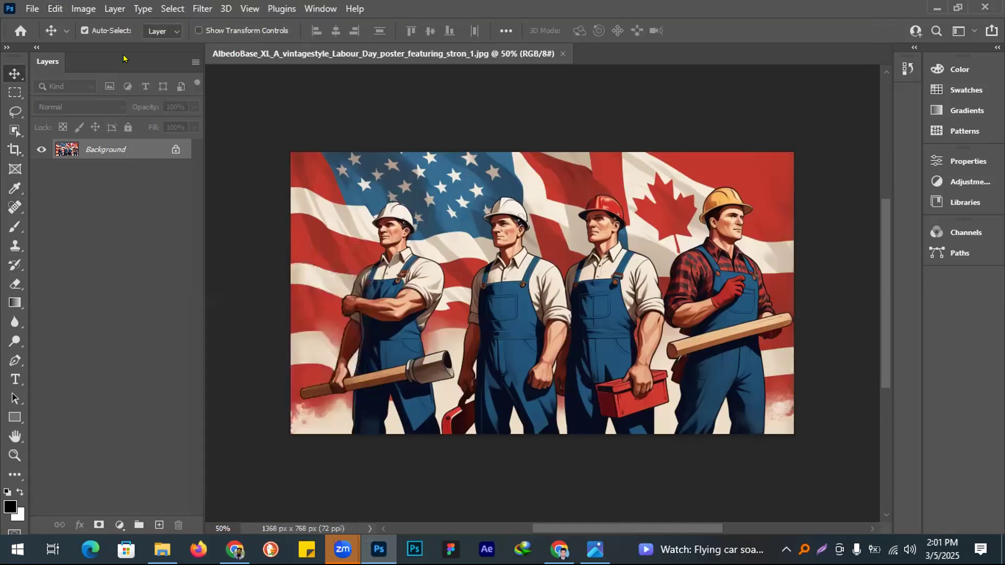
# - Resize the poster image to a resolution of 300 pixels/inch with automatic resampling and fit it in the view
pyautogui.click(82, 10)
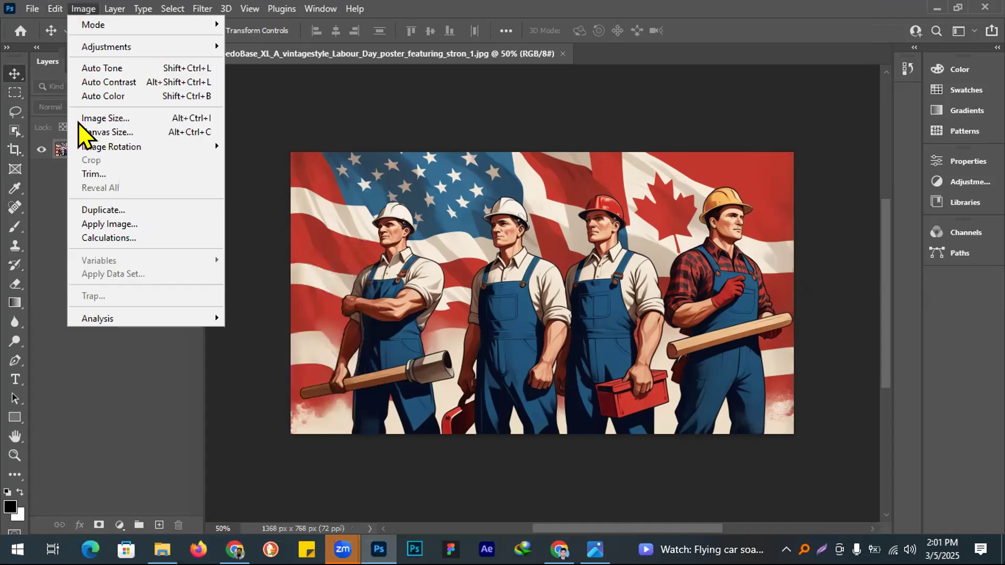
pyautogui.click(130, 122)
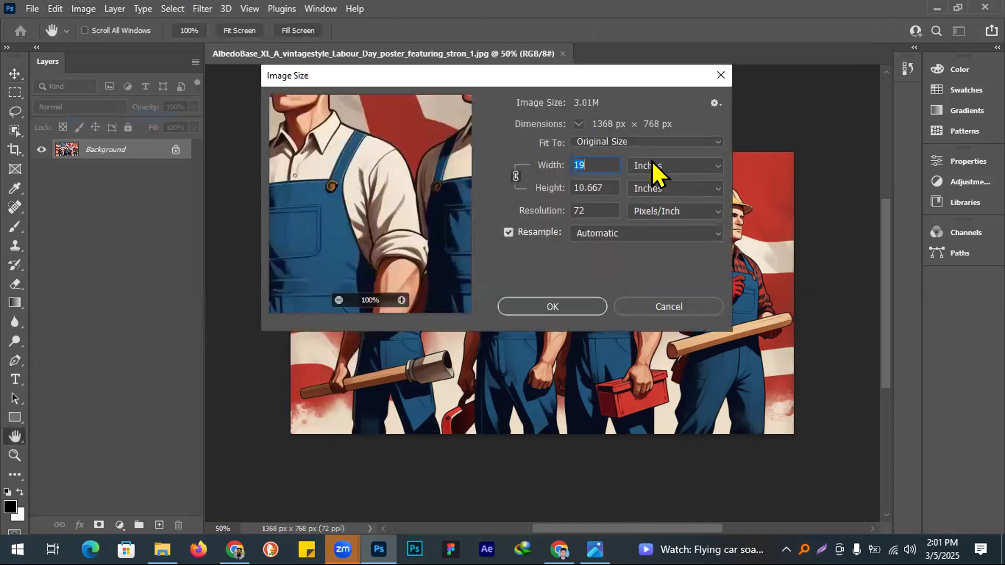
pyautogui.click(652, 167)
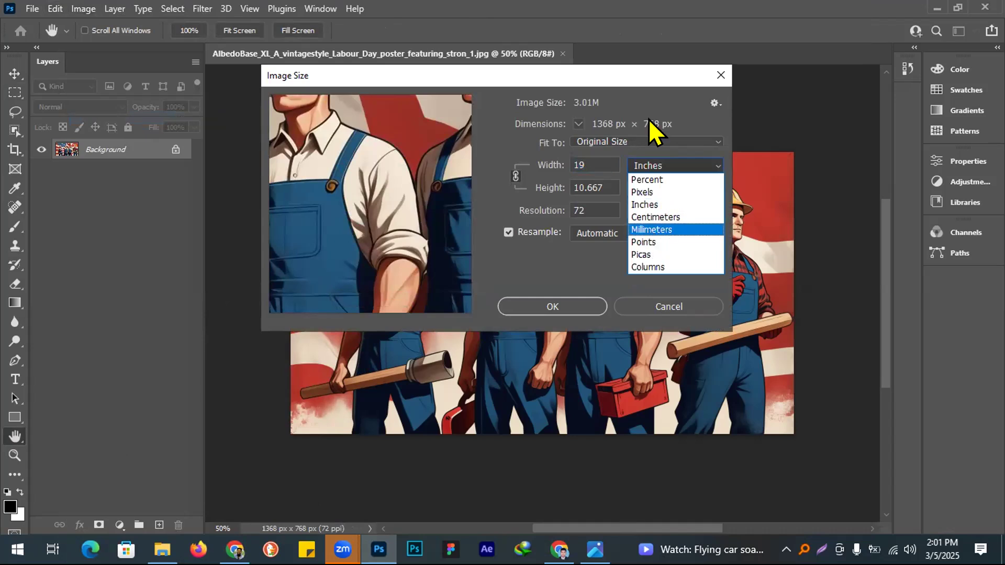
pyautogui.click(589, 191)
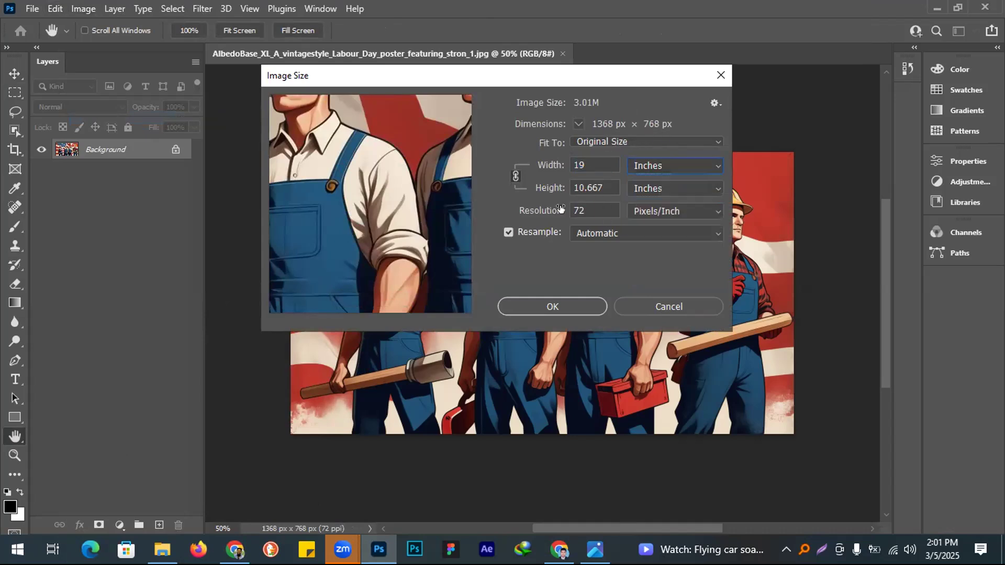
pyautogui.moveTo(572, 204); pyautogui.dragTo(680, 213)
pyautogui.click(601, 205)
pyautogui.press('BackSpace')
pyautogui.press('BackSpace')
pyautogui.write('3')
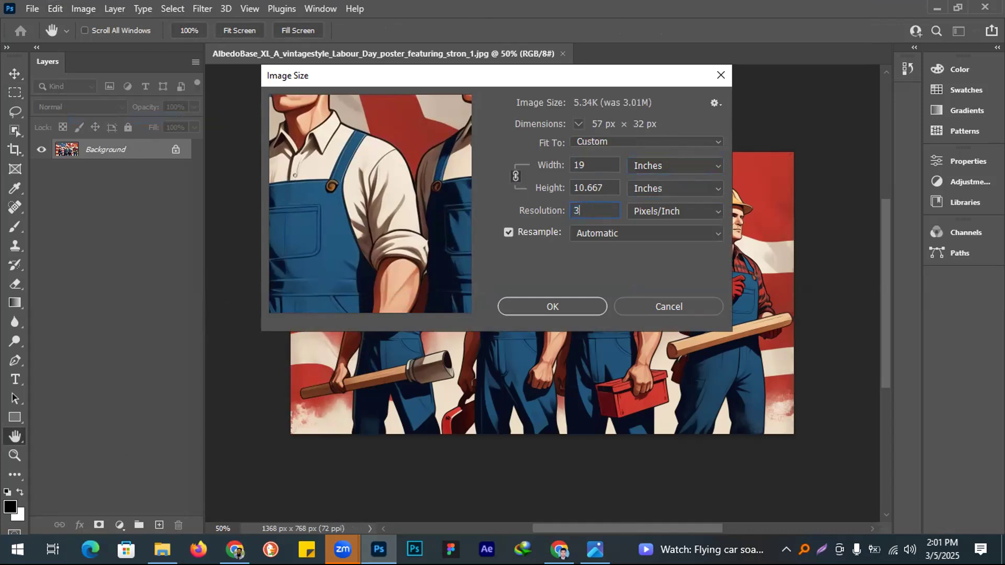
pyautogui.write('00')
pyautogui.click(604, 187)
pyautogui.click(557, 309)
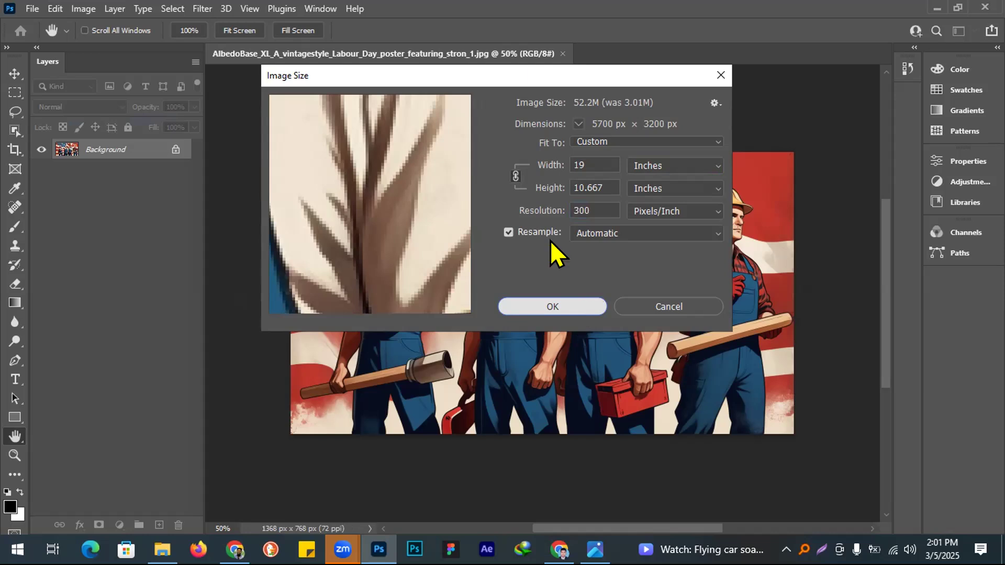
pyautogui.press('Return')
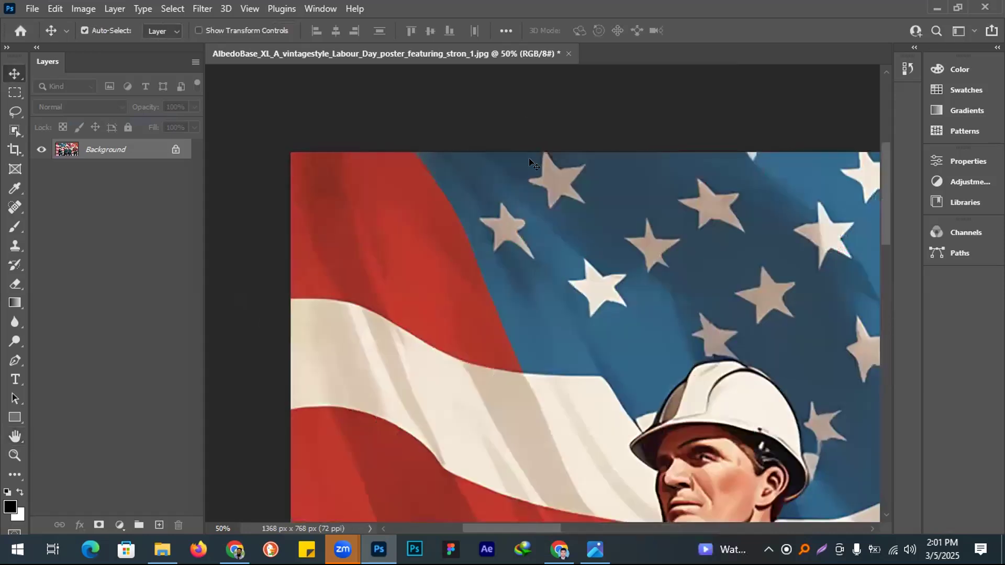
pyautogui.hotkey('ctrl', '0')
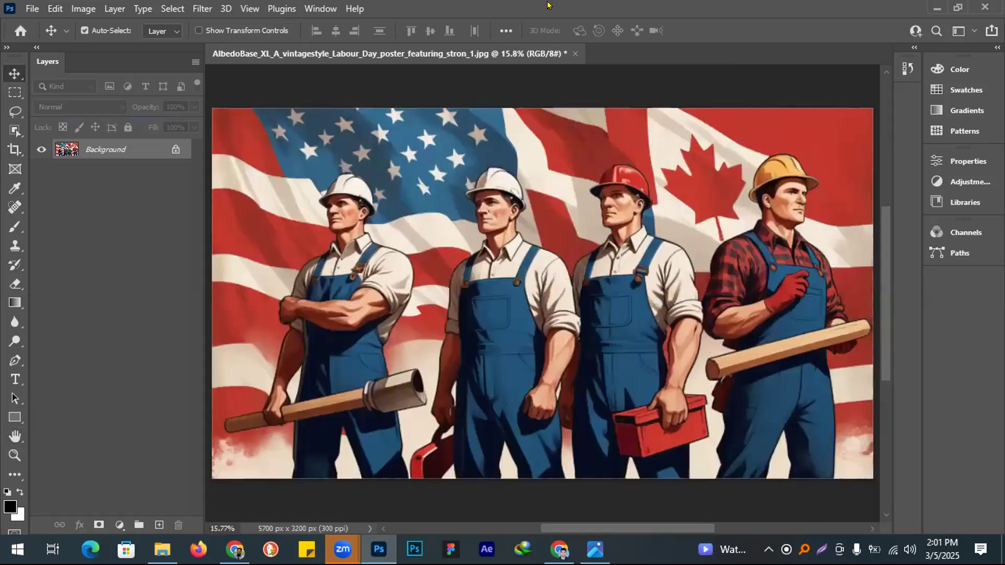
# - Resample the poster at 300 pixels/inch using Preserve Details 2.0 with a slight increase in Reduce Noise
pyautogui.click(85, 9)
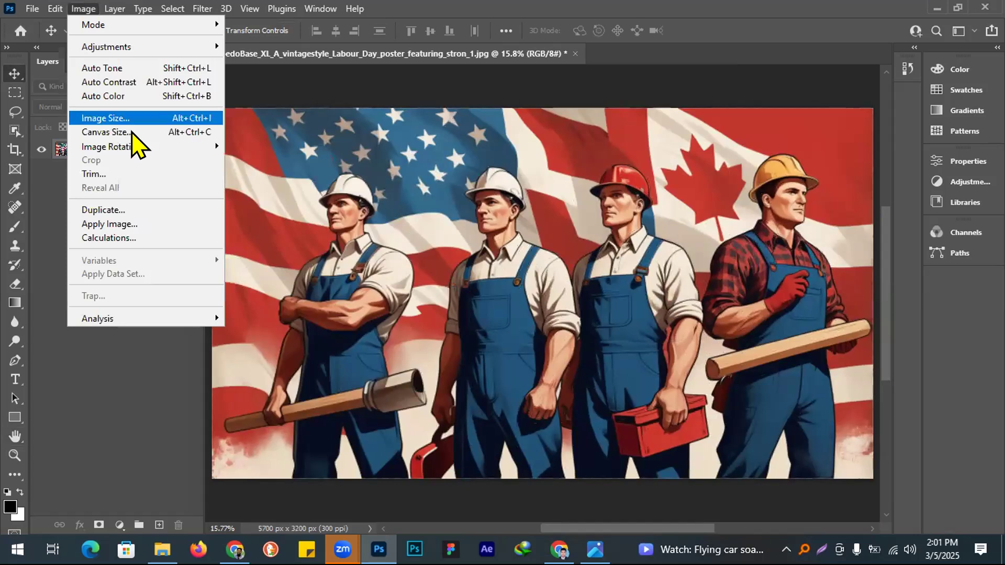
pyautogui.click(124, 119)
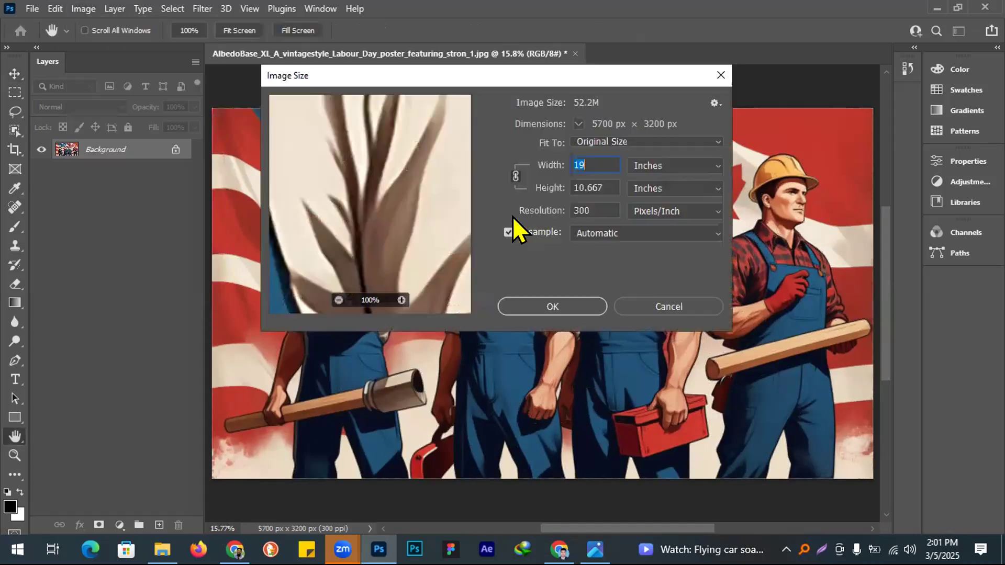
pyautogui.click(604, 231)
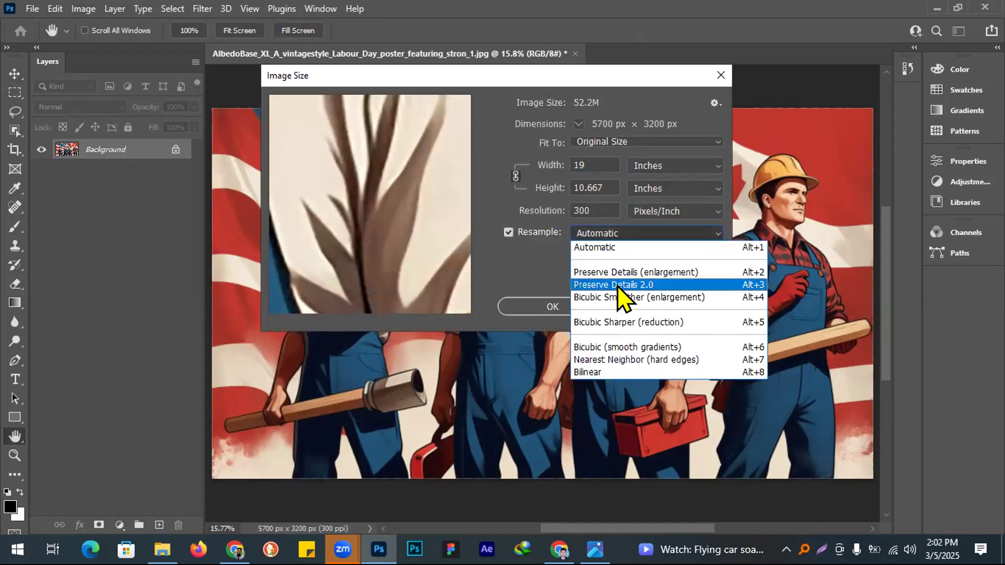
pyautogui.click(618, 286)
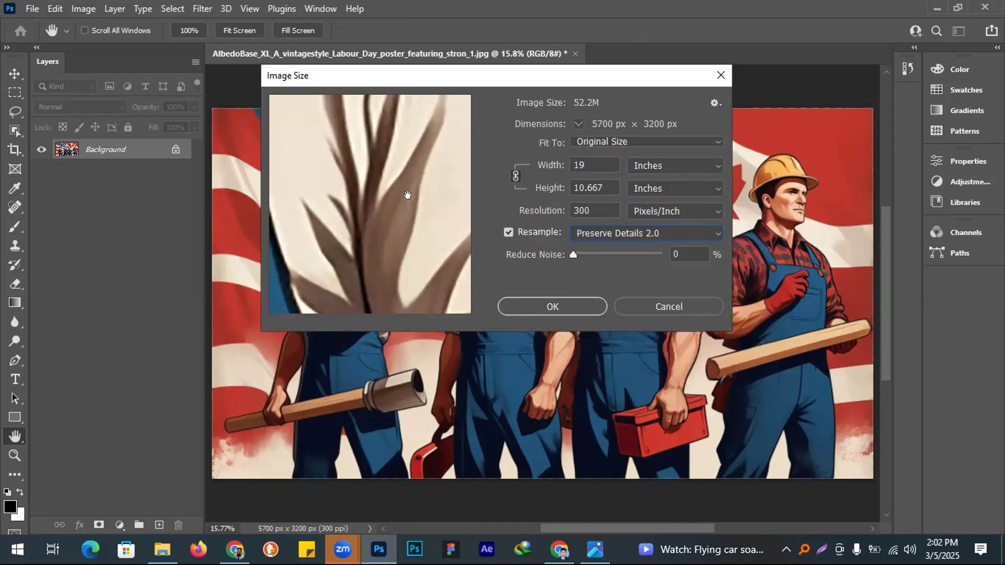
pyautogui.moveTo(360, 281)
pyautogui.click(338, 300)
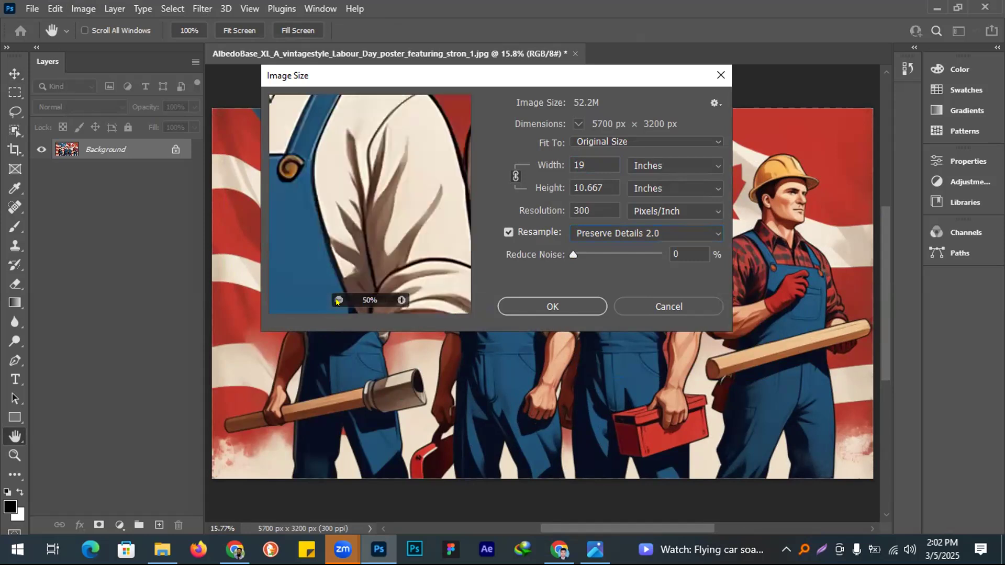
pyautogui.click(338, 300)
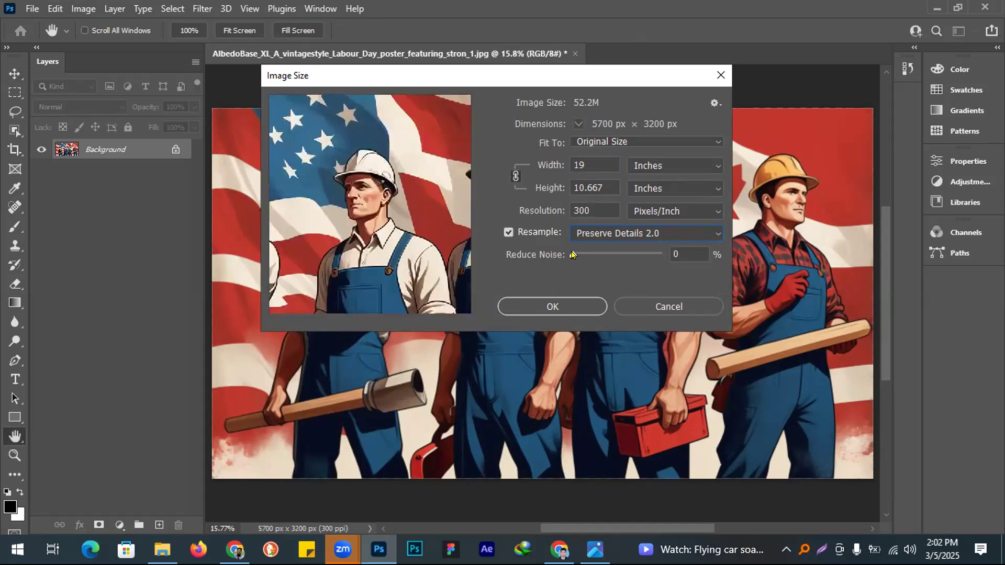
pyautogui.moveTo(571, 254); pyautogui.dragTo(590, 253)
pyautogui.click(573, 301)
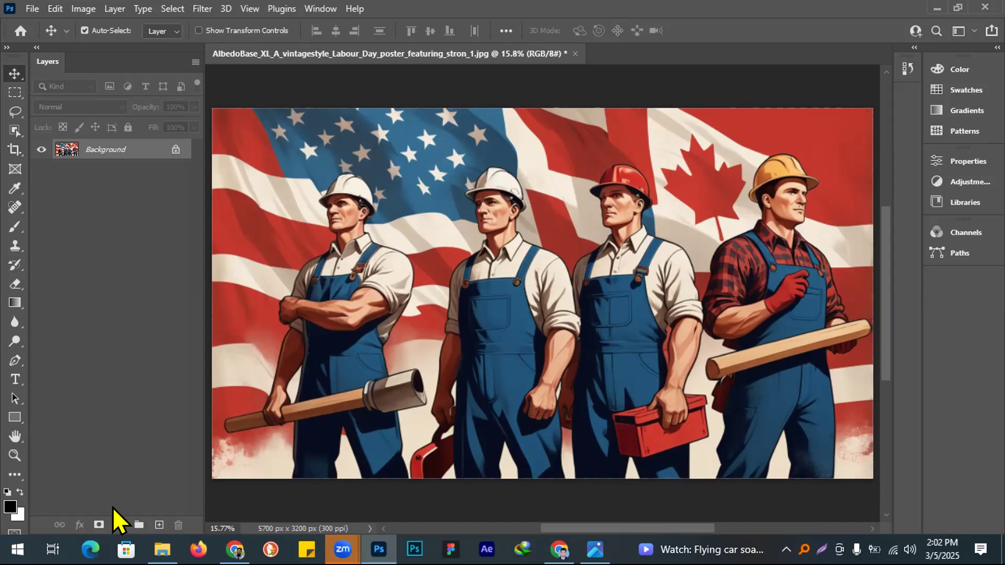
# - Add an Exposure adjustment layer with exposure +0.89, offset -0.0208 and gamma correction 0.80
pyautogui.click(119, 524)
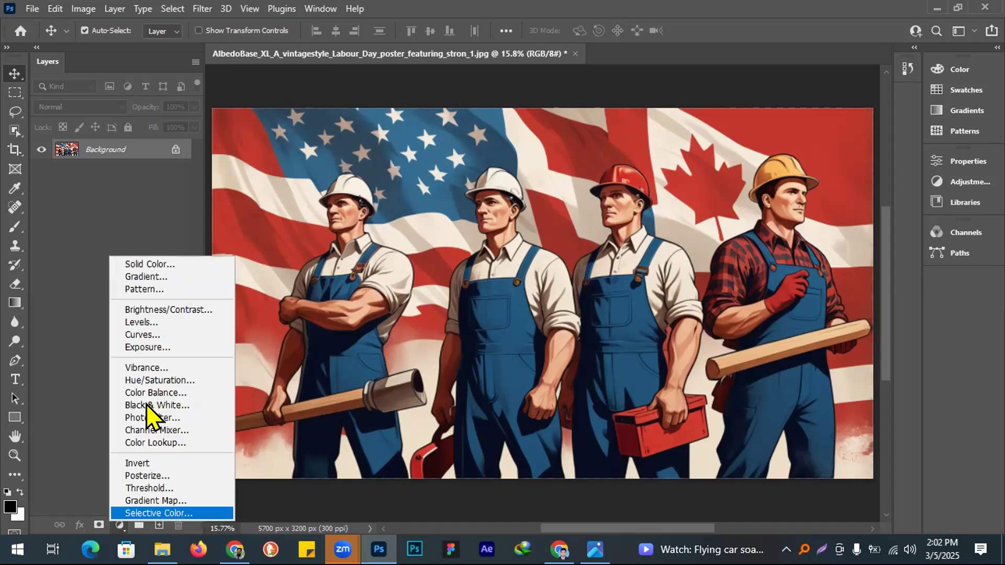
pyautogui.click(183, 347)
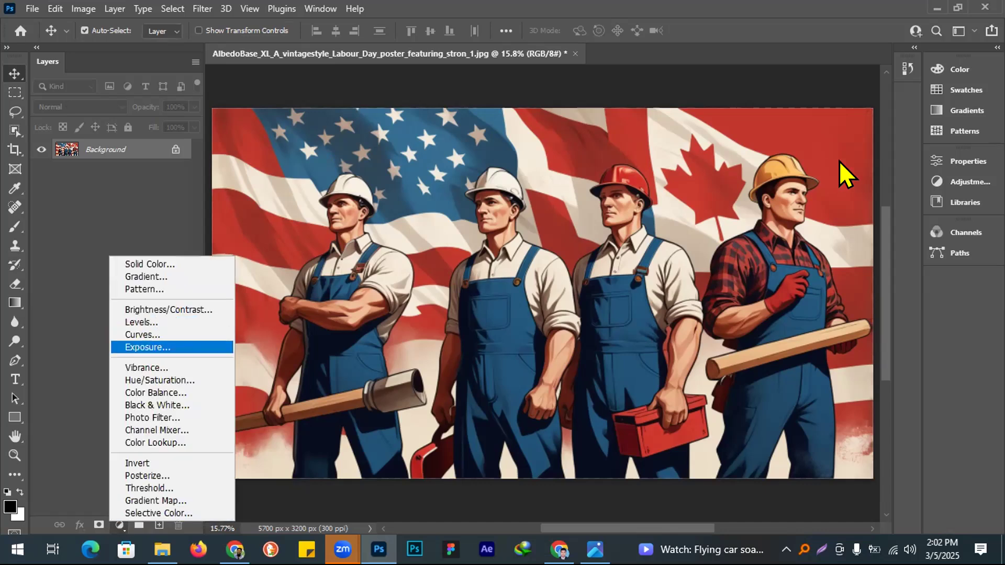
pyautogui.click(812, 240)
pyautogui.moveTo(820, 239); pyautogui.dragTo(807, 285)
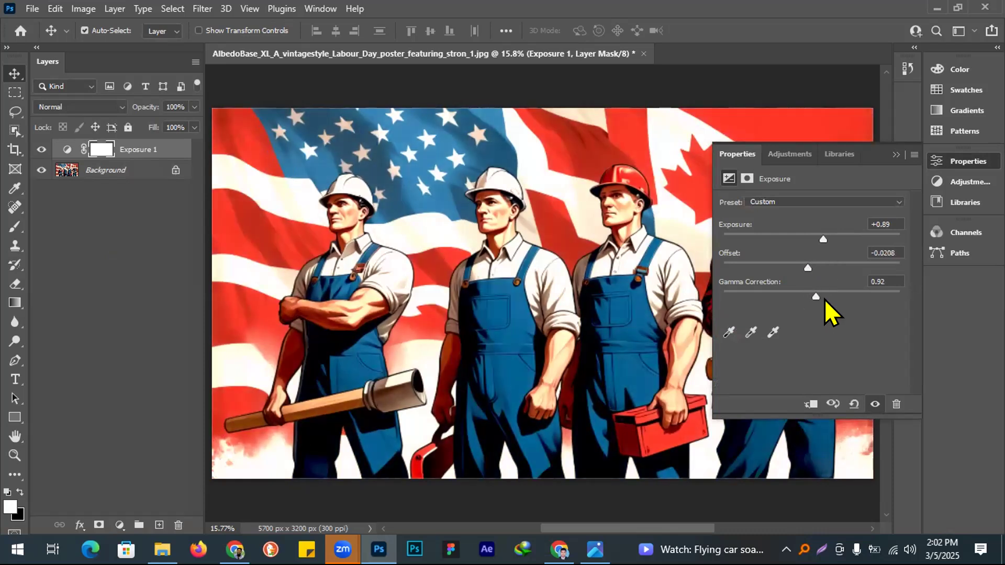
pyautogui.click(824, 299)
pyautogui.moveTo(806, 289); pyautogui.dragTo(819, 285)
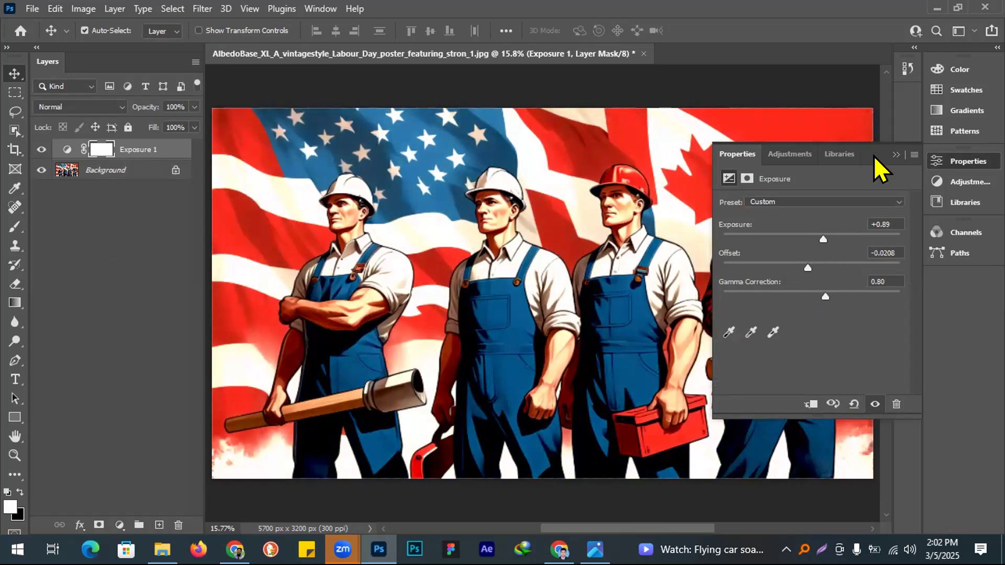
pyautogui.click(689, 98)
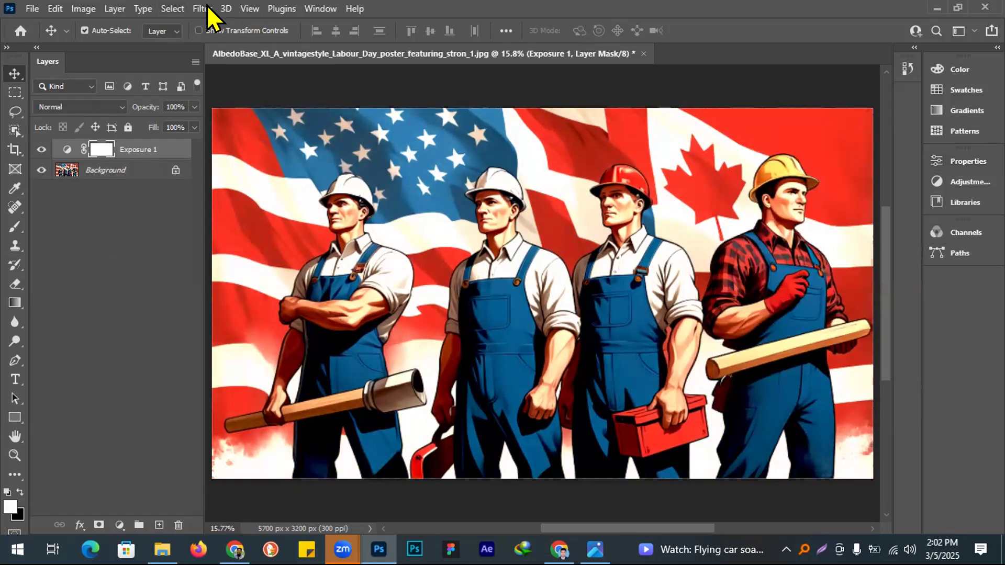
pyautogui.hotkey('alt', 't')
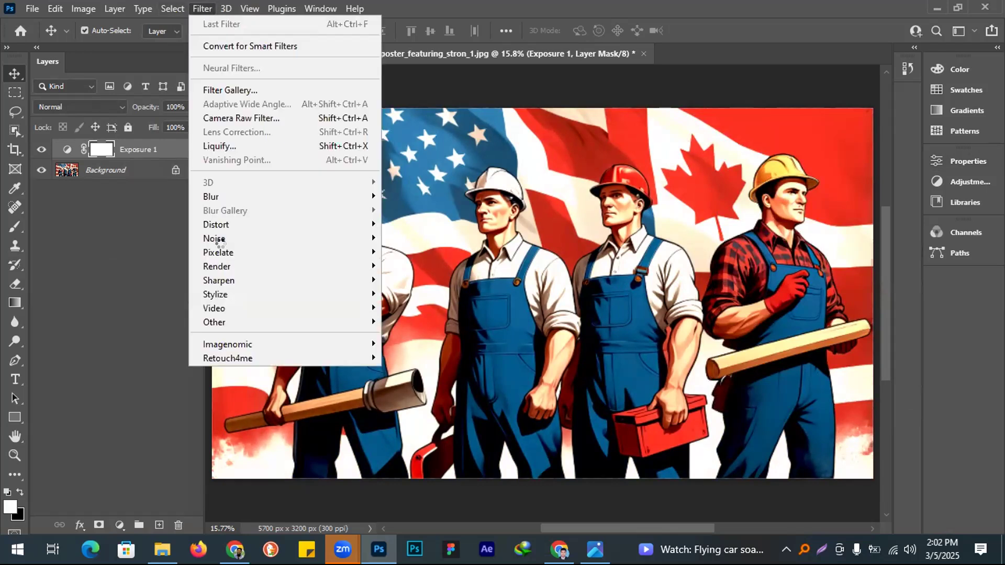
pyautogui.press('Escape')
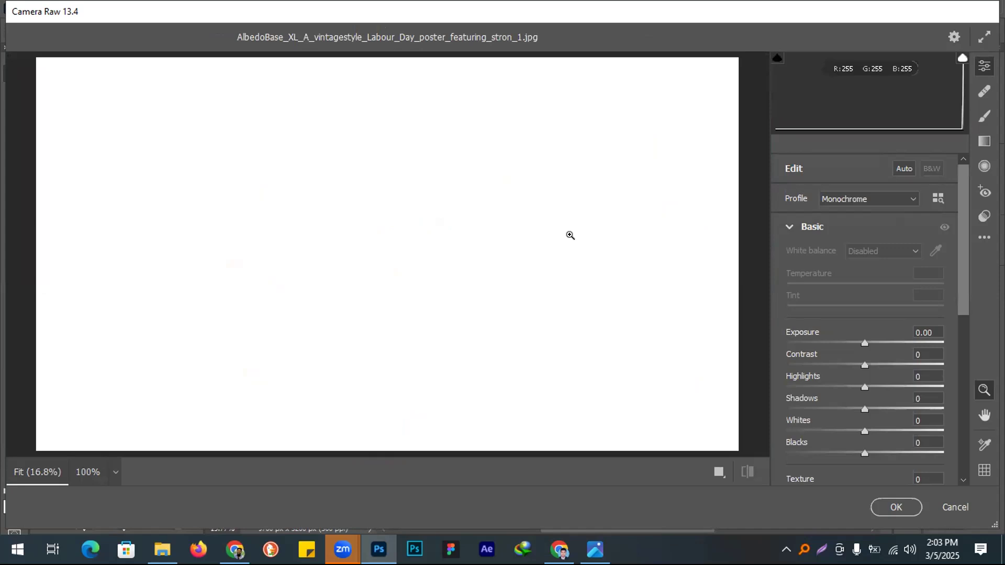
pyautogui.press('alt')
pyautogui.click(256, 365)
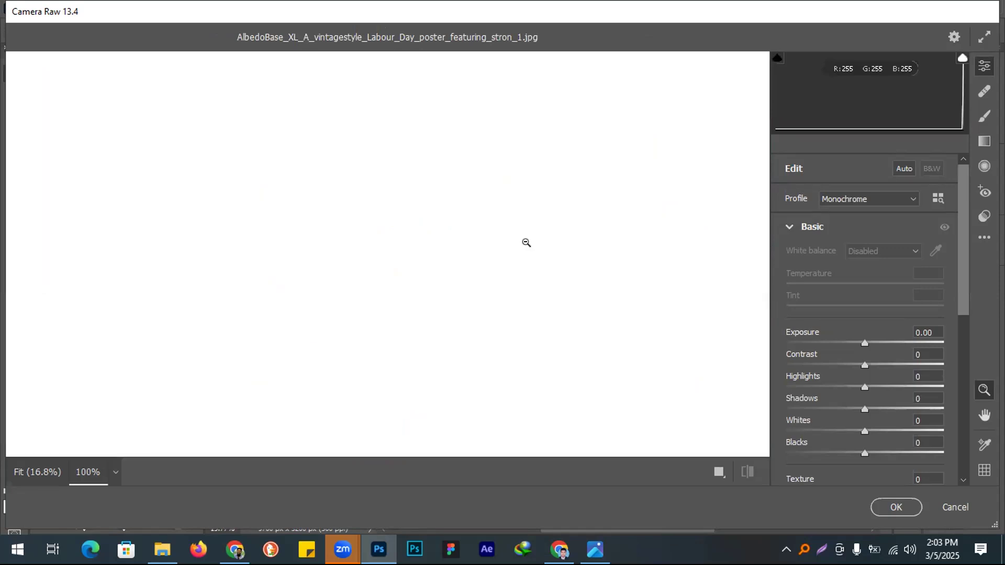
pyautogui.rightClick(595, 214)
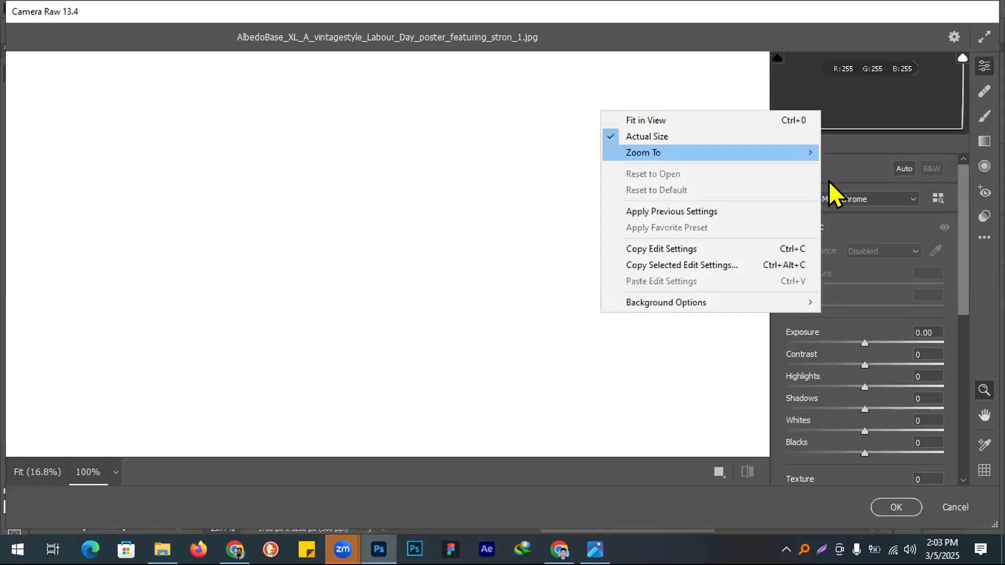
pyautogui.click(887, 199)
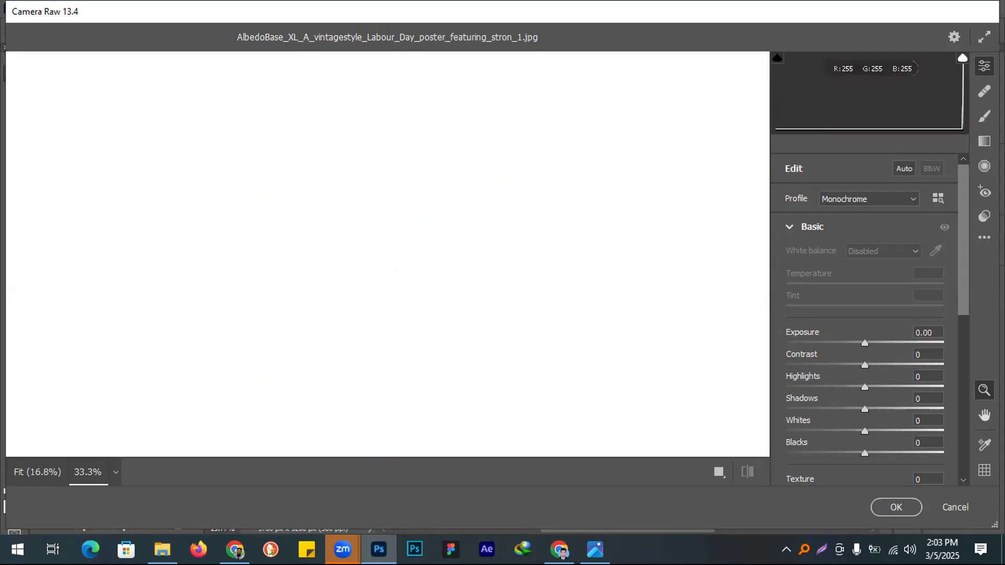
pyautogui.press('Escape')
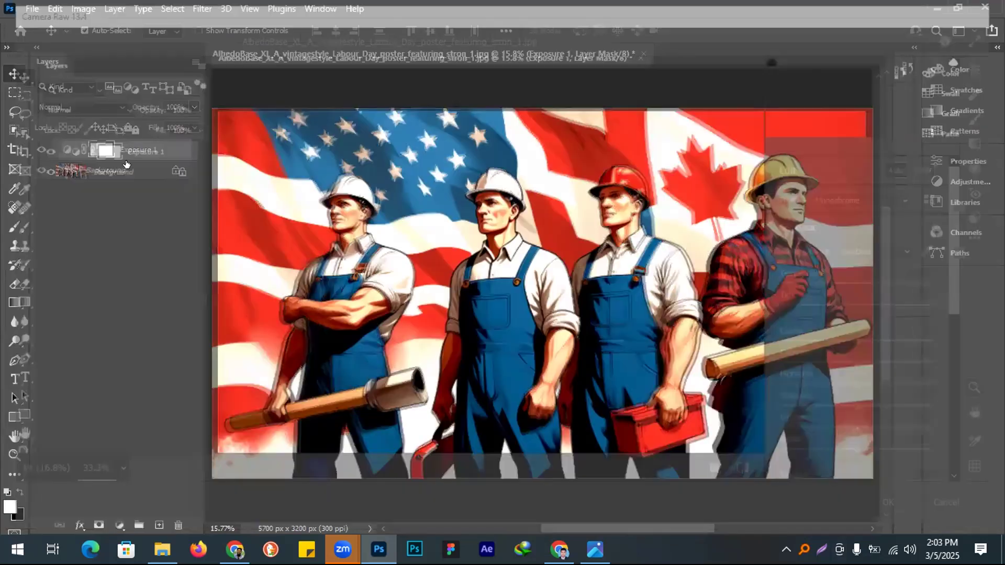
# - Stamp all visible layers into a new layer above the Exposure adjustment and open it in the Camera Raw filter
pyautogui.press('ctrl')
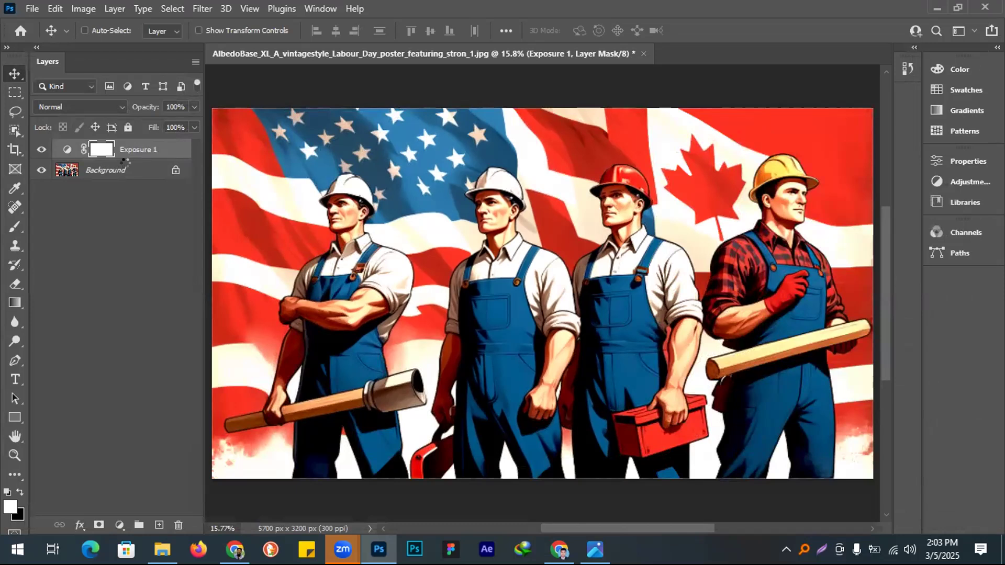
pyautogui.hotkey('ctrl', 'shift', 'alt', 'e')
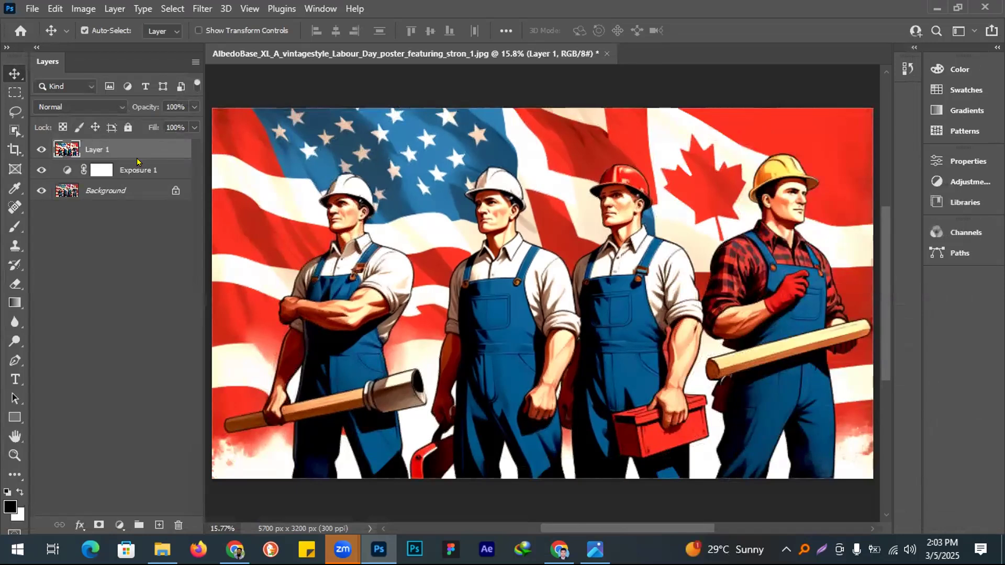
pyautogui.click(203, 9)
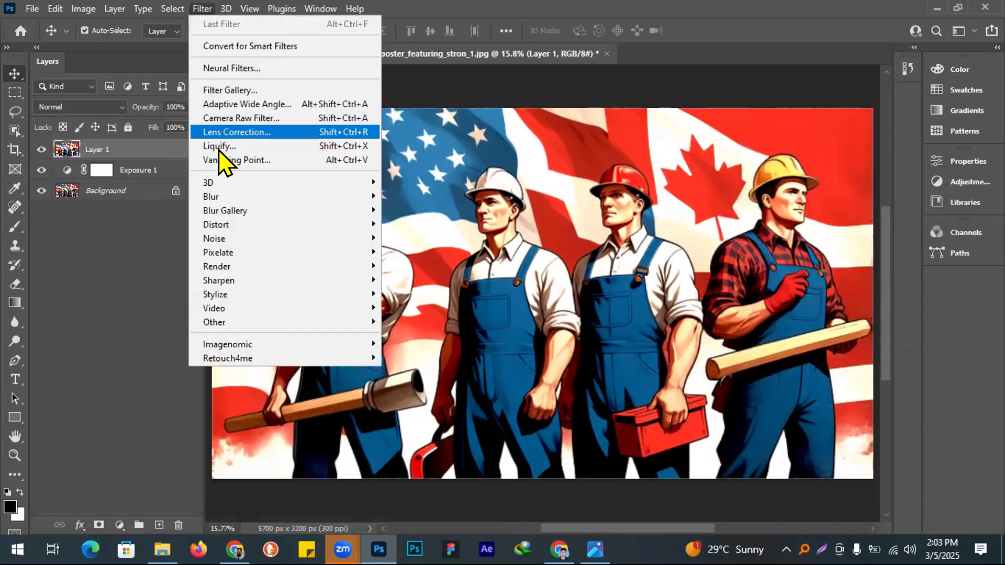
pyautogui.click(226, 118)
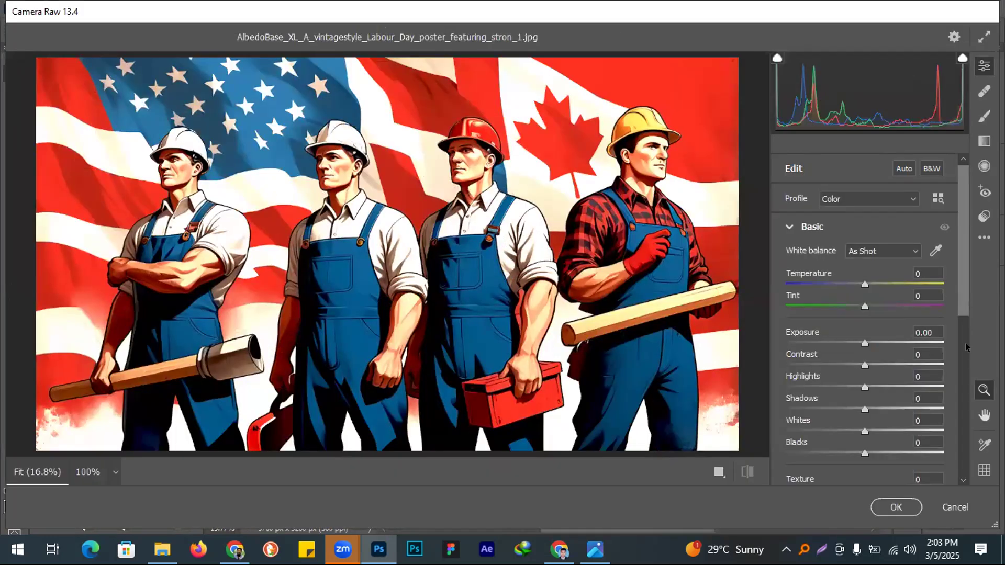
# - Shift the Color Mixer hue of Reds to -31 and Blues to -27, and apply the Camera Raw filter
pyautogui.scroll(-3, 966, 350)
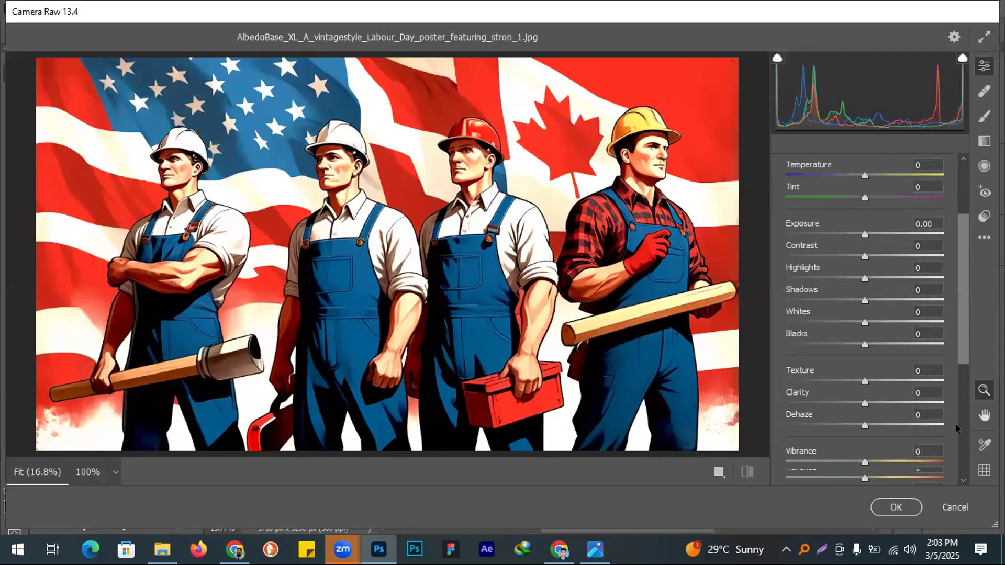
pyautogui.scroll(-5, 794, 363)
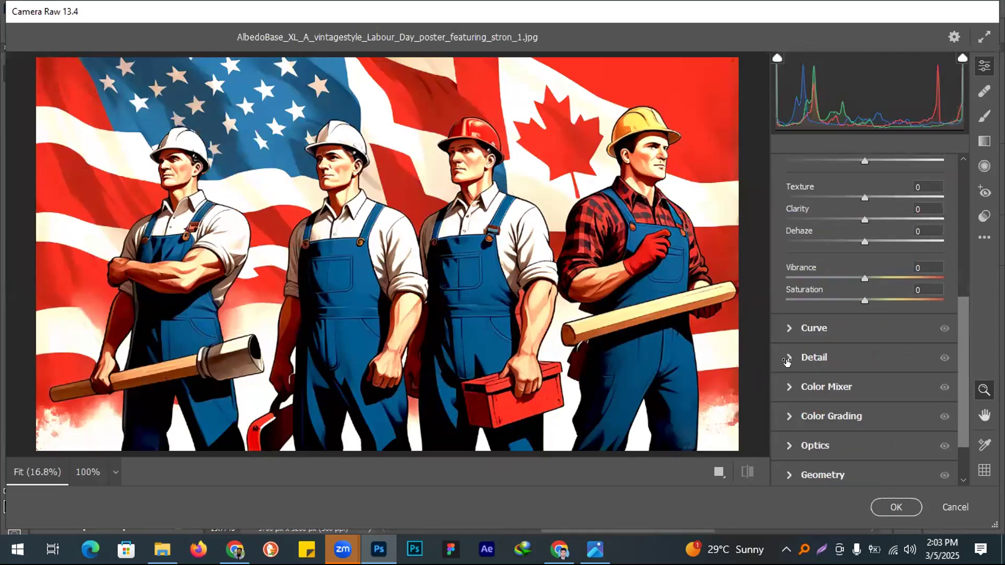
pyautogui.click(795, 361)
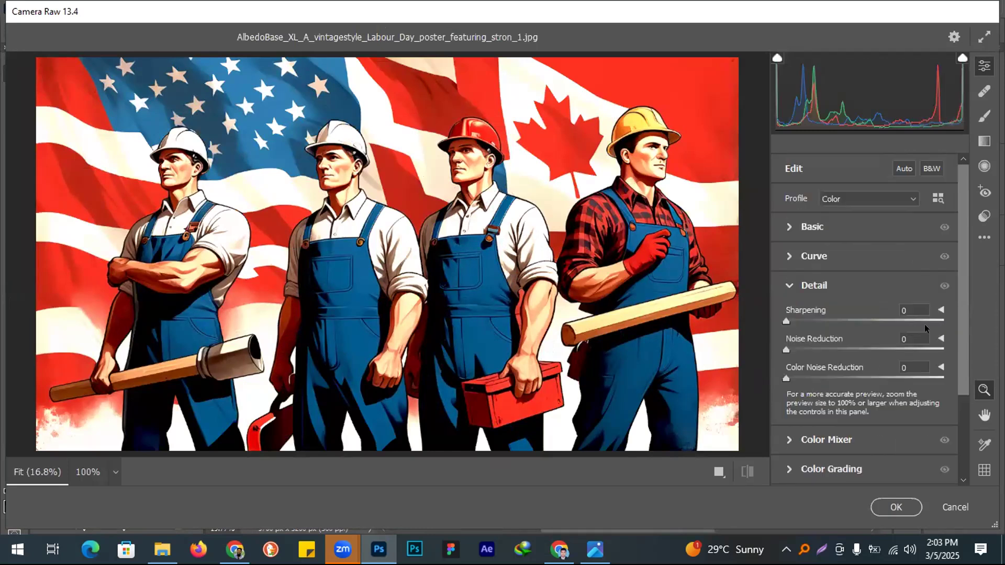
pyautogui.scroll(-4, 960, 373)
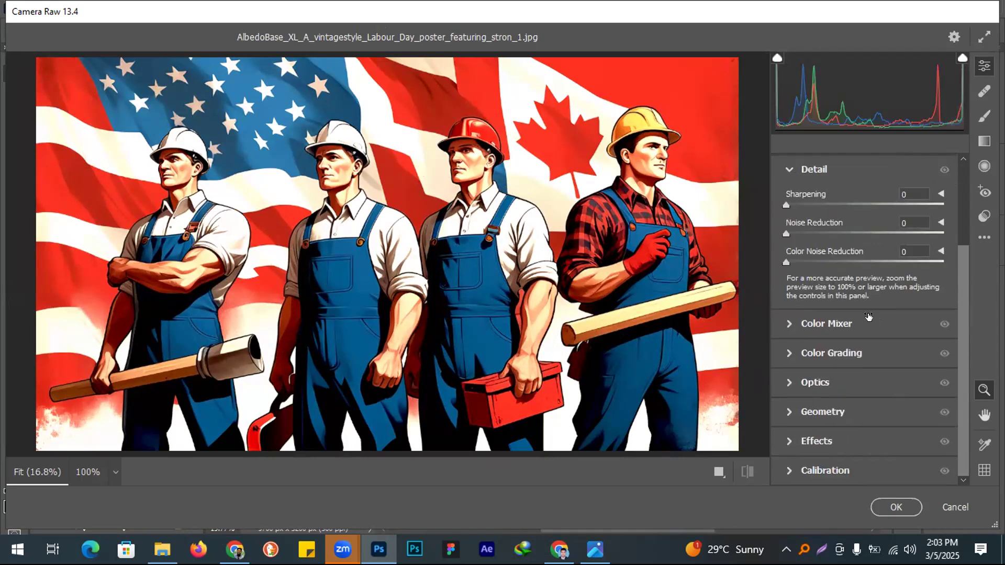
pyautogui.click(868, 319)
pyautogui.moveTo(870, 289); pyautogui.dragTo(840, 289)
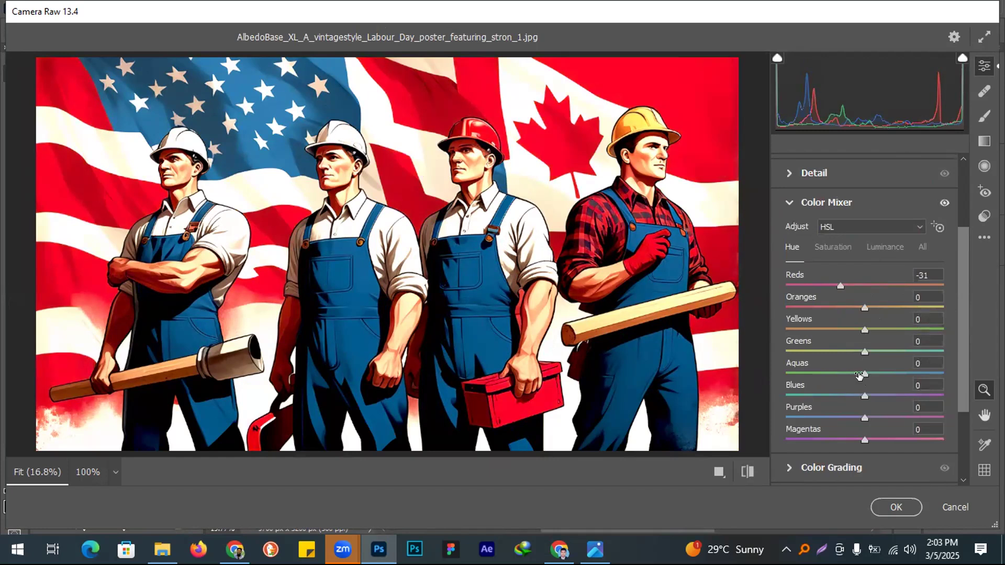
pyautogui.moveTo(862, 397); pyautogui.dragTo(839, 378)
pyautogui.click(844, 396)
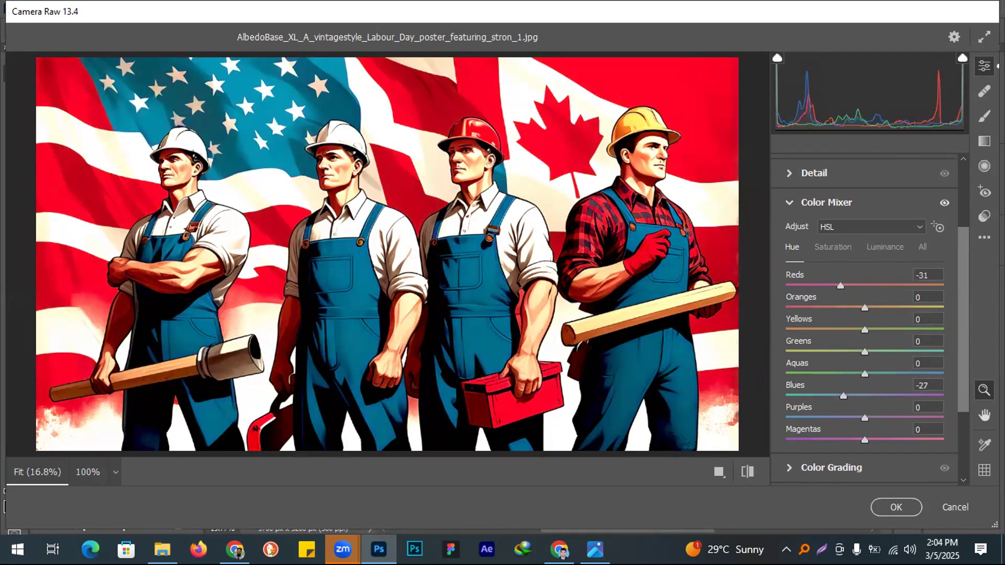
pyautogui.click(895, 507)
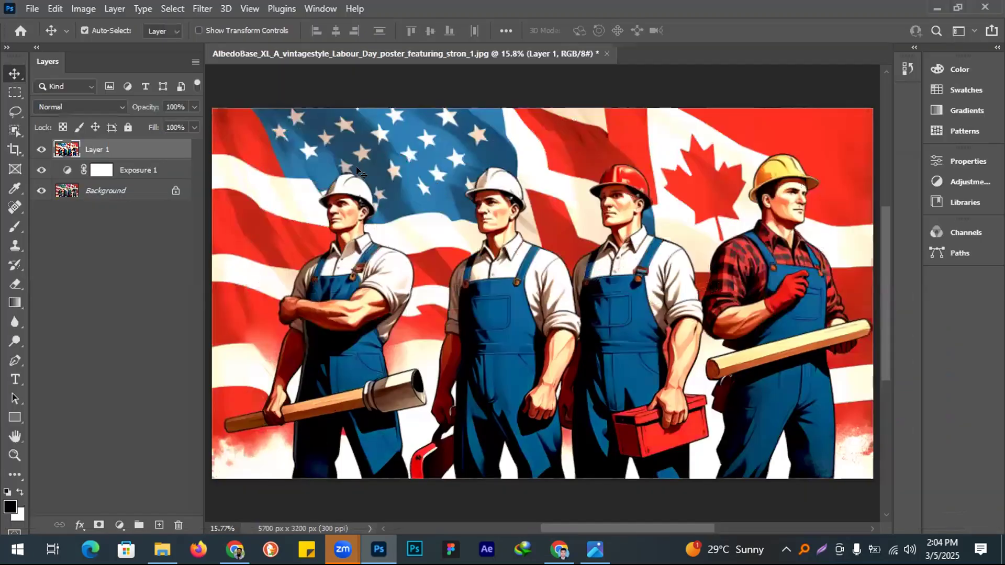
# - Export the poster with Export As in JPG format at Great quality, going on to the choice of save location
pyautogui.click(32, 9)
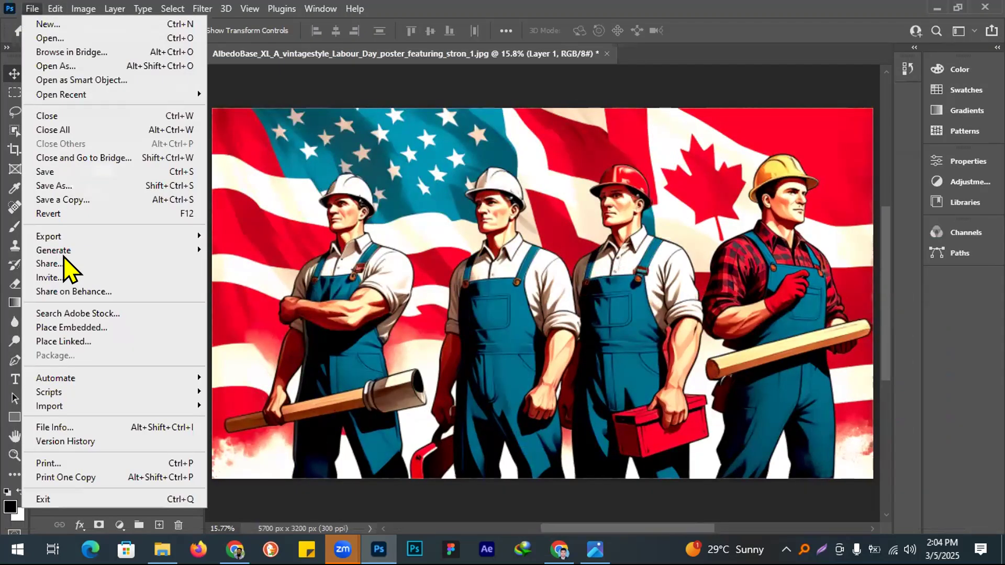
pyautogui.moveTo(68, 236)
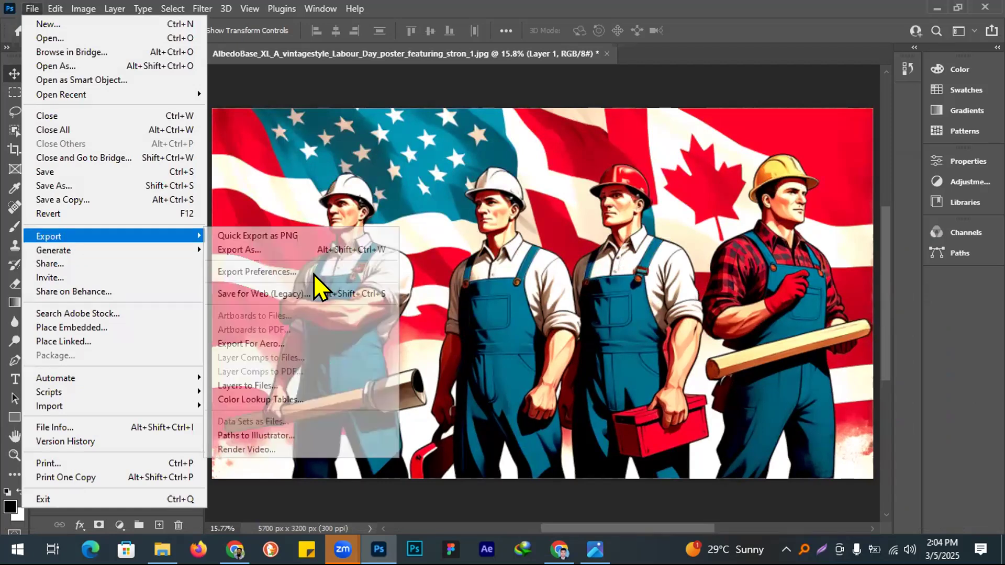
pyautogui.click(349, 292)
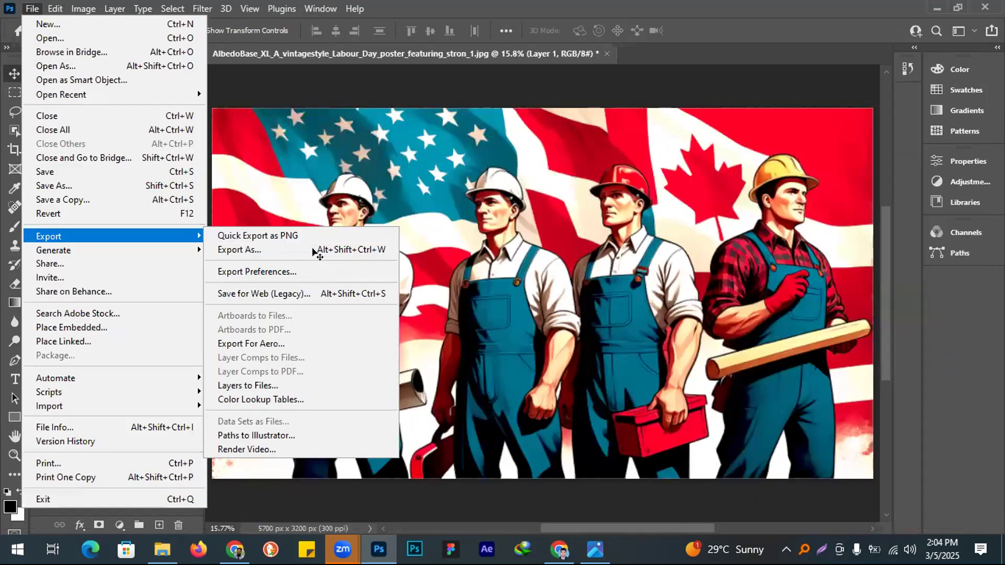
pyautogui.click(312, 249)
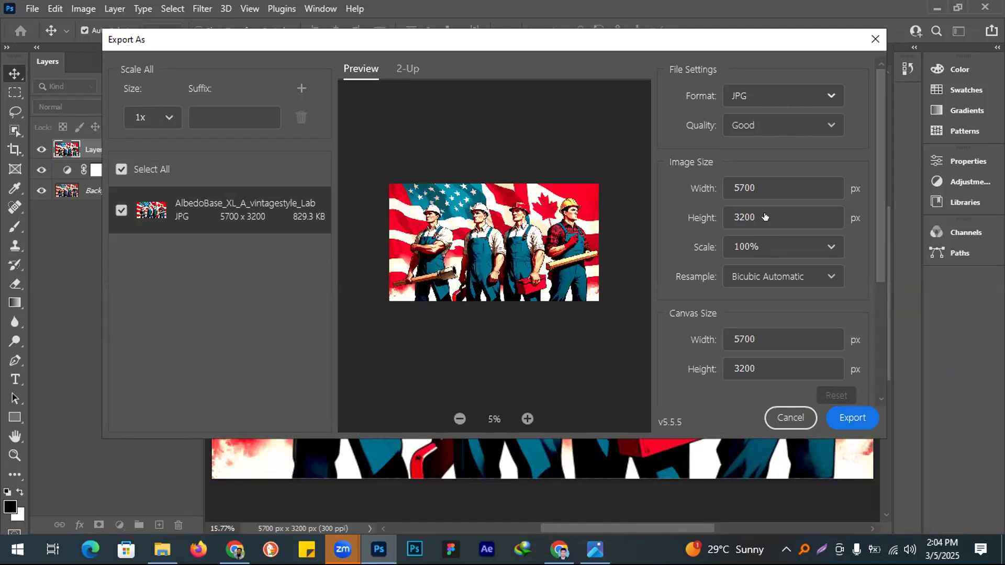
pyautogui.click(776, 299)
pyautogui.click(863, 410)
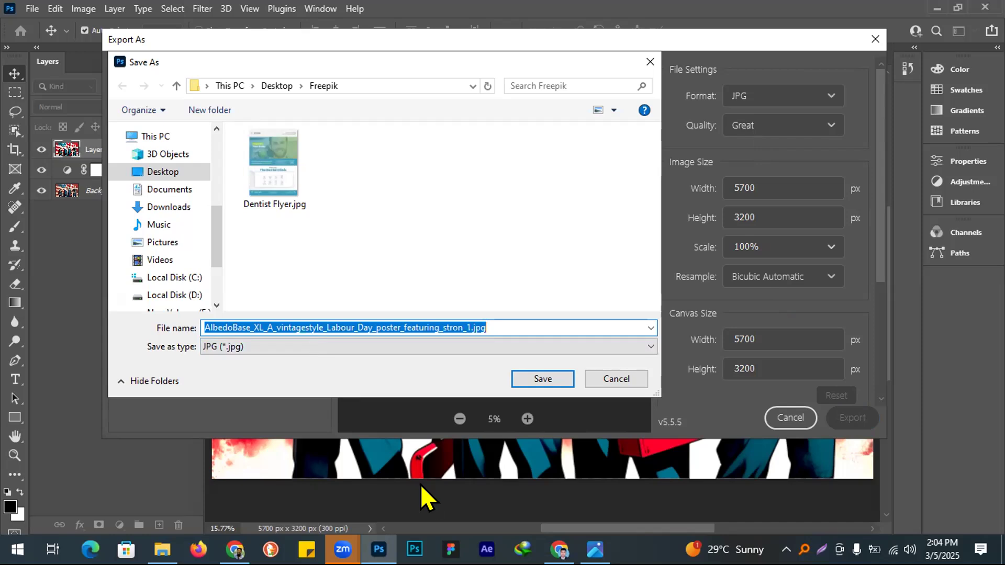
# - Switch to Chrome and bring up the ChatGPT conversation with the Labour Day poster prompts
pyautogui.hotkey('alt', 'Tab')
pyautogui.hotkey('alt', 'Tab')
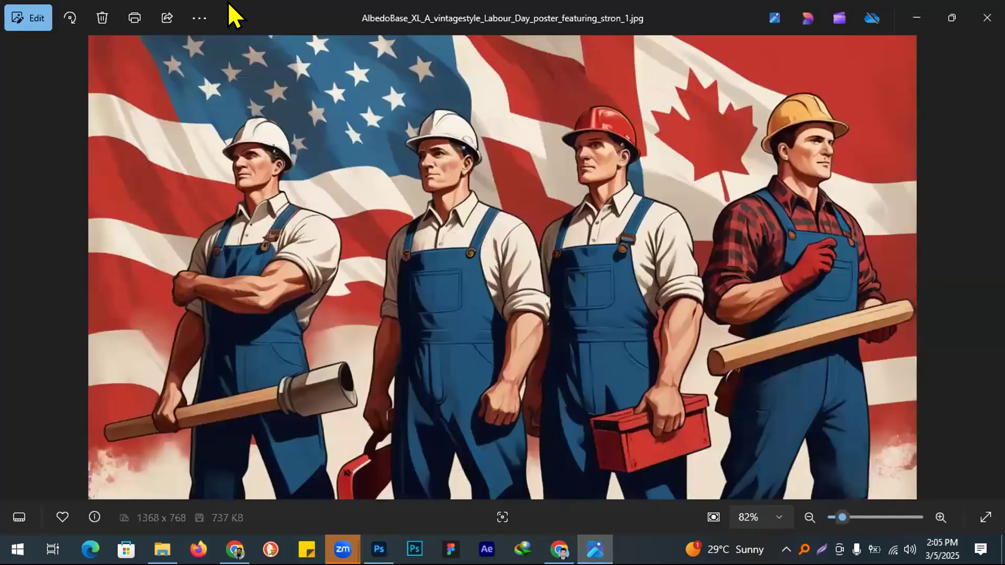
pyautogui.hotkey('alt', 'Tab')
pyautogui.hotkey('alt', 'Tab')
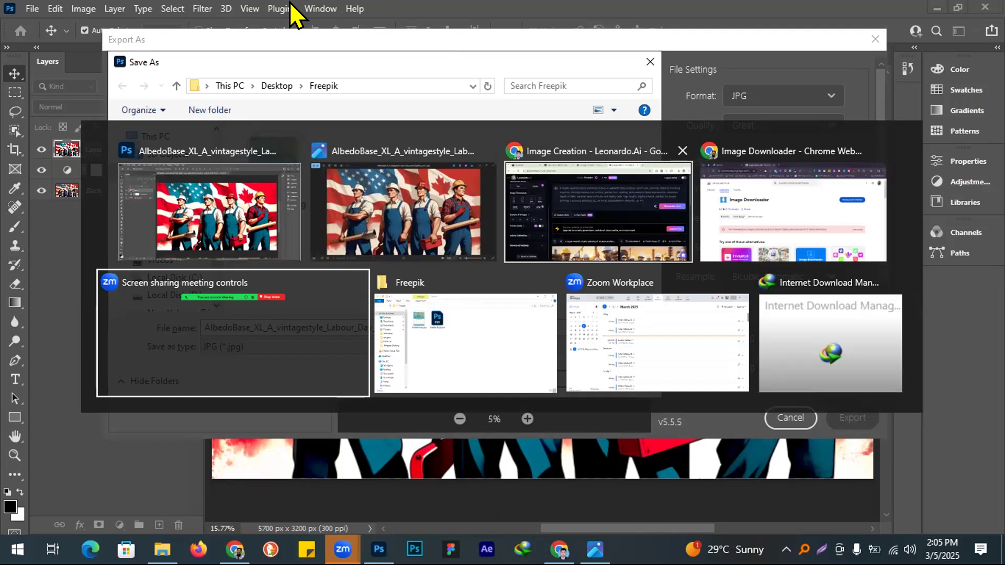
pyautogui.click(565, 220)
pyautogui.hotkey('ctrl', 'shift', 'Tab')
pyautogui.hotkey('ctrl', 'shift', 'Tab')
pyautogui.middleClick(556, 291)
pyautogui.click(556, 288)
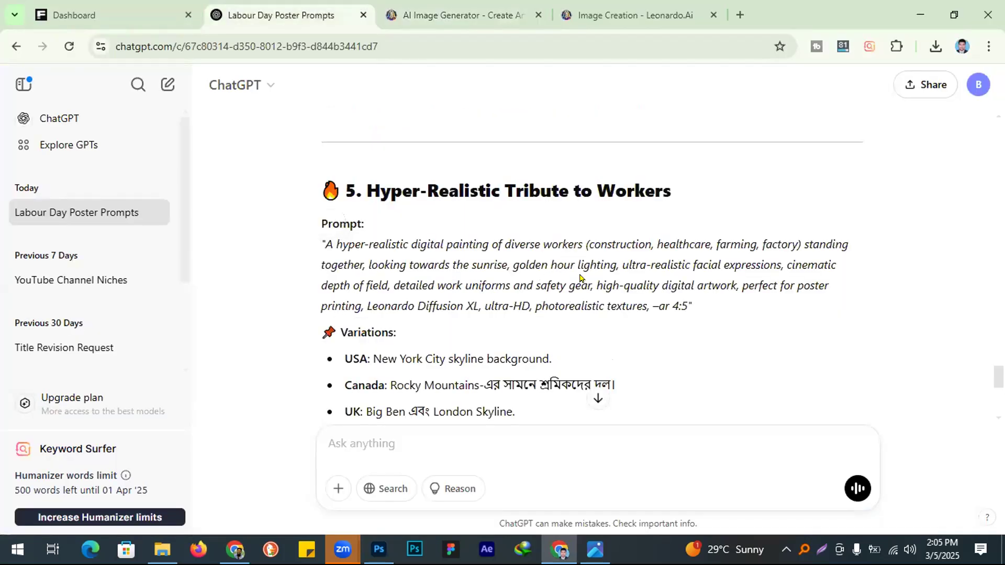
# - Find the introduction above the Vintage Propaganda Style prompt and select the phrase "Labour Day" in it
pyautogui.scroll(4, 580, 275)
pyautogui.scroll(15, 501, 288)
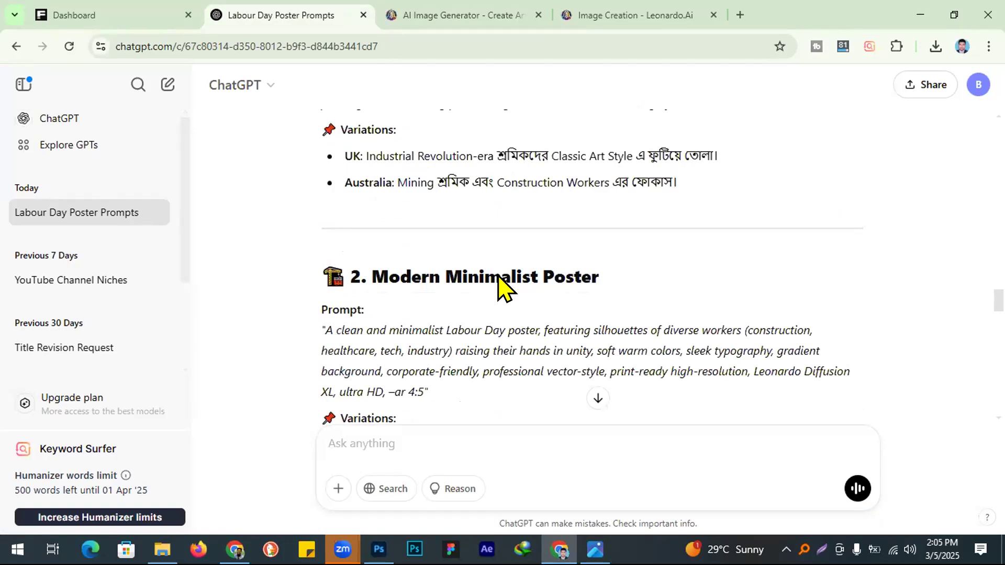
pyautogui.scroll(6, 513, 336)
pyautogui.scroll(-3, 451, 299)
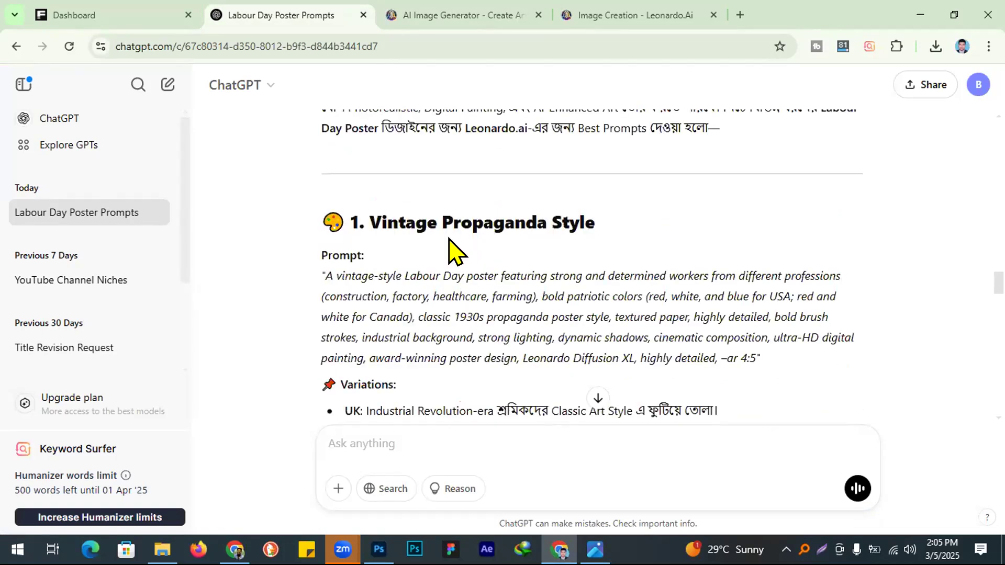
pyautogui.scroll(4, 721, 281)
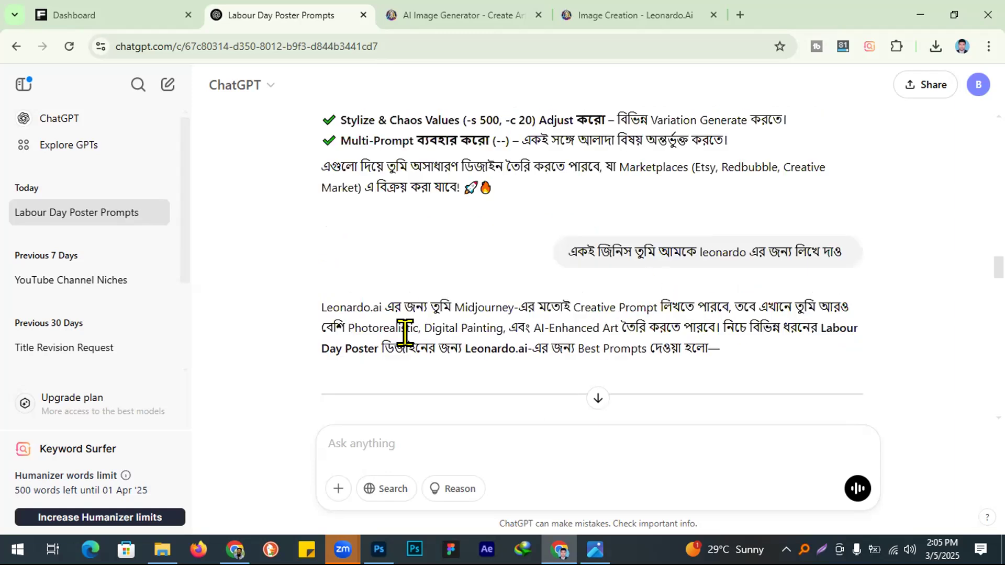
pyautogui.moveTo(319, 333); pyautogui.dragTo(322, 340)
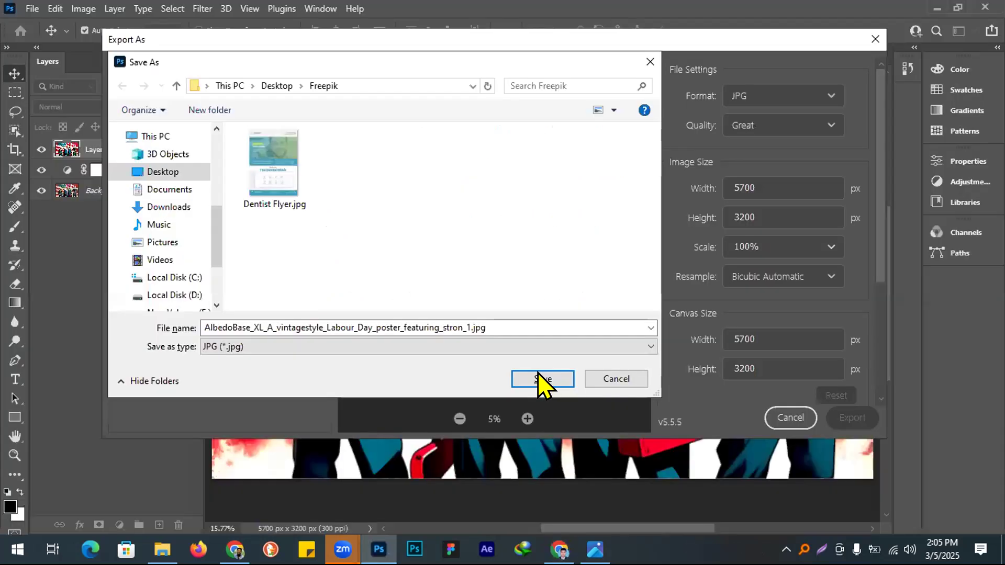
# - Back in Photoshop, save the exported JPG in the Freepik folder under the file name "Labour Day"
pyautogui.write('Labour Day')
pyautogui.hotkey('ctrl', 'a')
pyautogui.write('Labour Day')
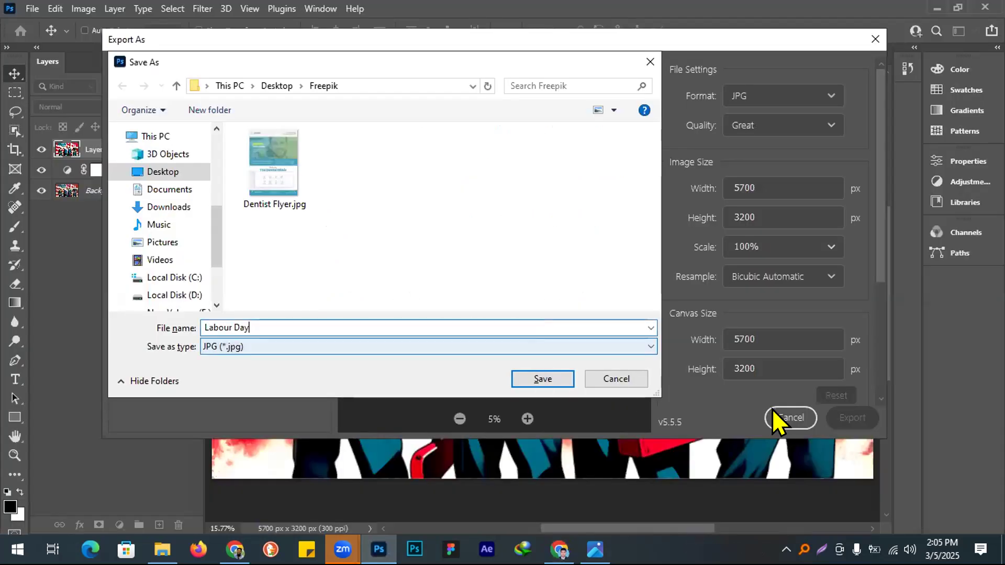
pyautogui.press('Return')
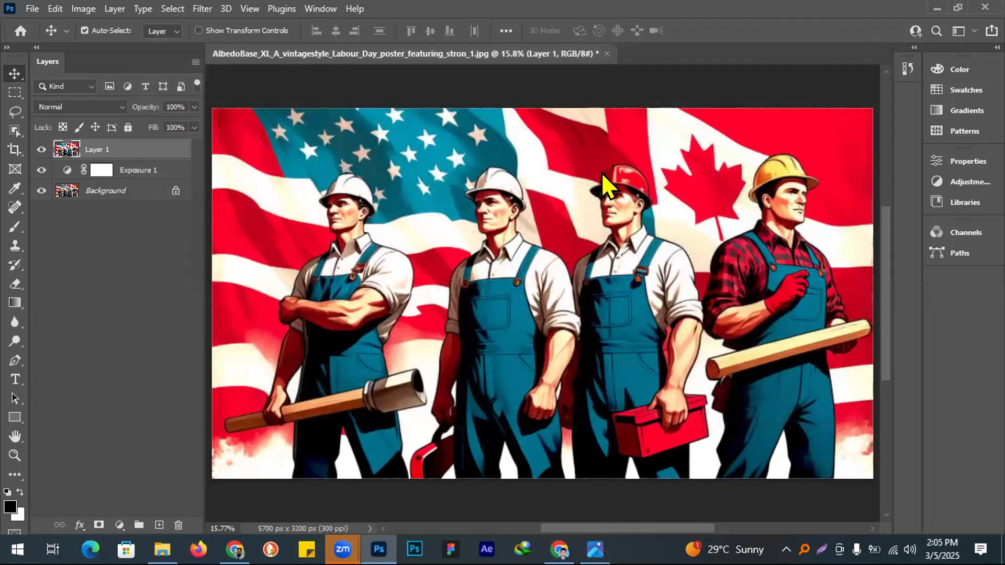
# - Switch to the Freepik Contributor dashboard in Chrome and upload Labour Day.jpg
pyautogui.hotkey('alt', 'Tab')
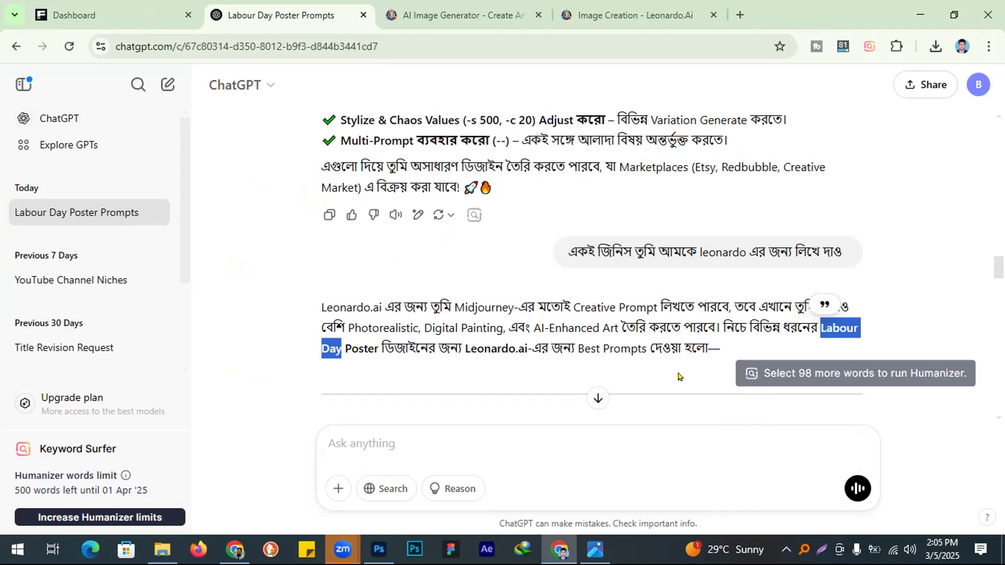
pyautogui.click(145, 16)
pyautogui.click(830, 351)
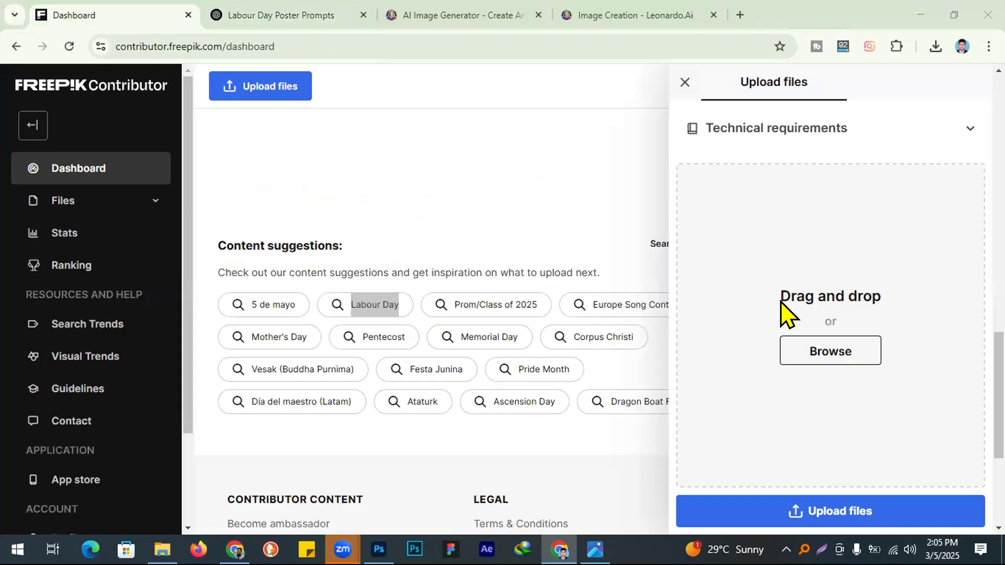
pyautogui.doubleClick(780, 301)
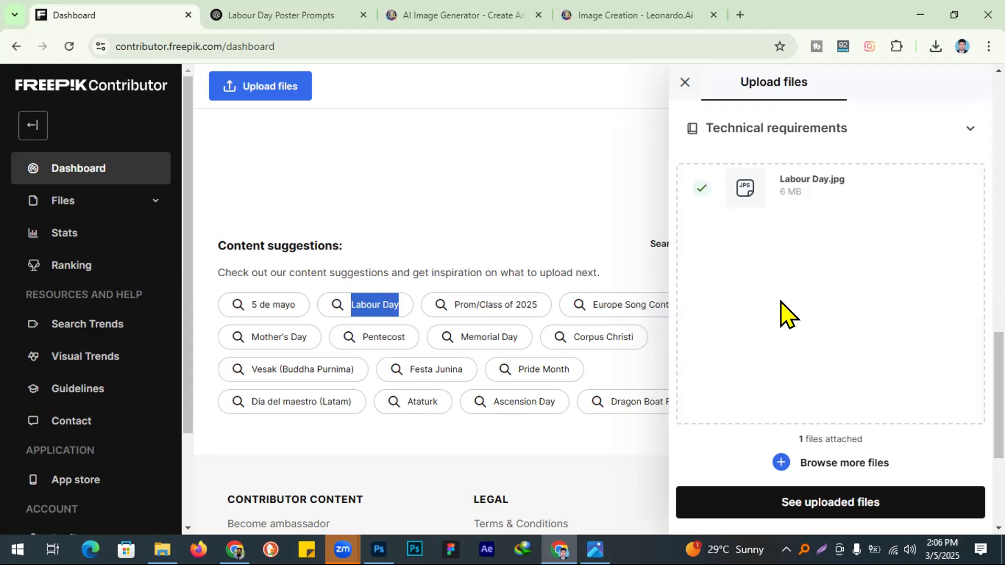
# - Open the list of uploaded files, dismiss the upload pane, and select the Labour Day image to review its title and keywords
pyautogui.click(128, 210)
pyautogui.click(129, 233)
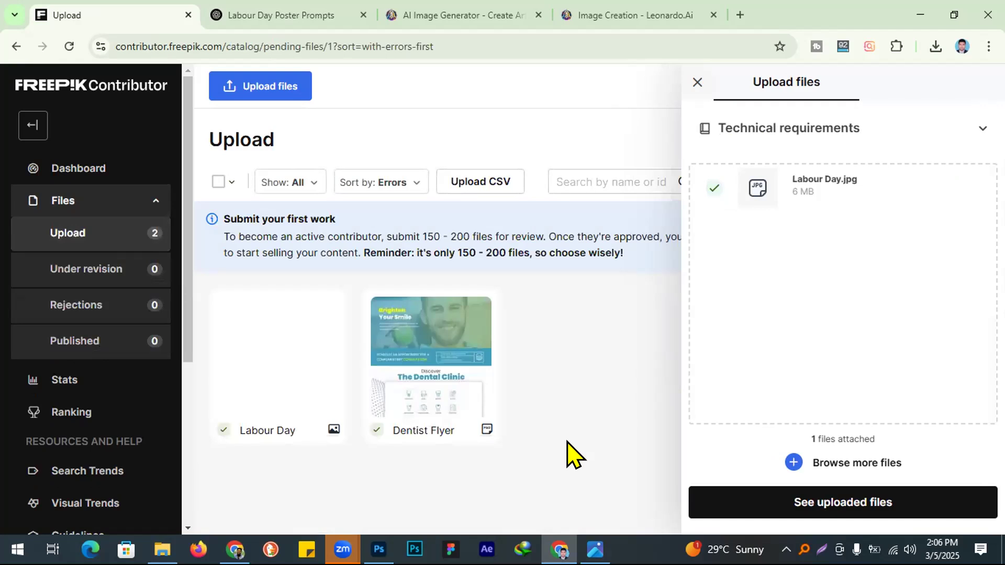
pyautogui.click(531, 427)
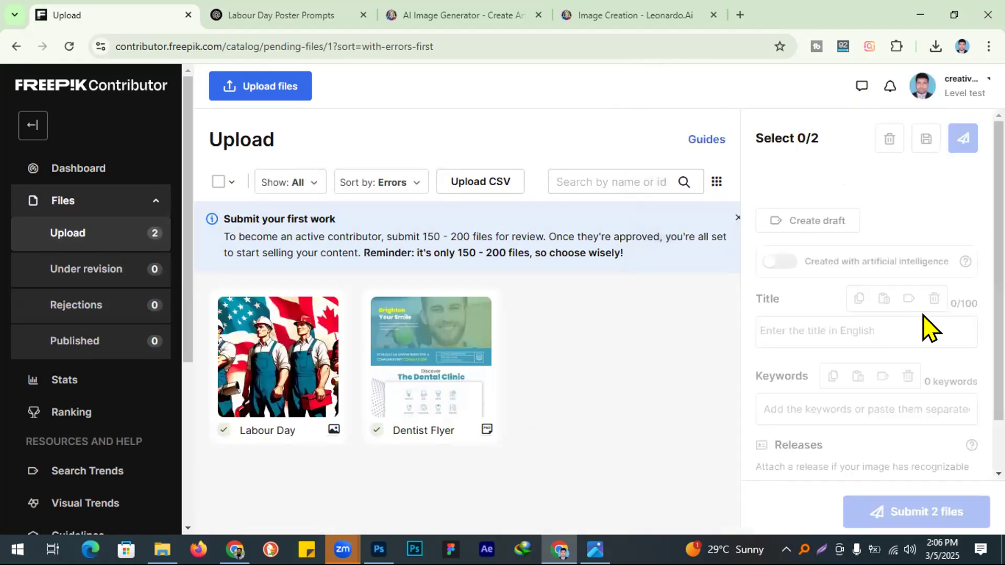
pyautogui.scroll(-5, 910, 320)
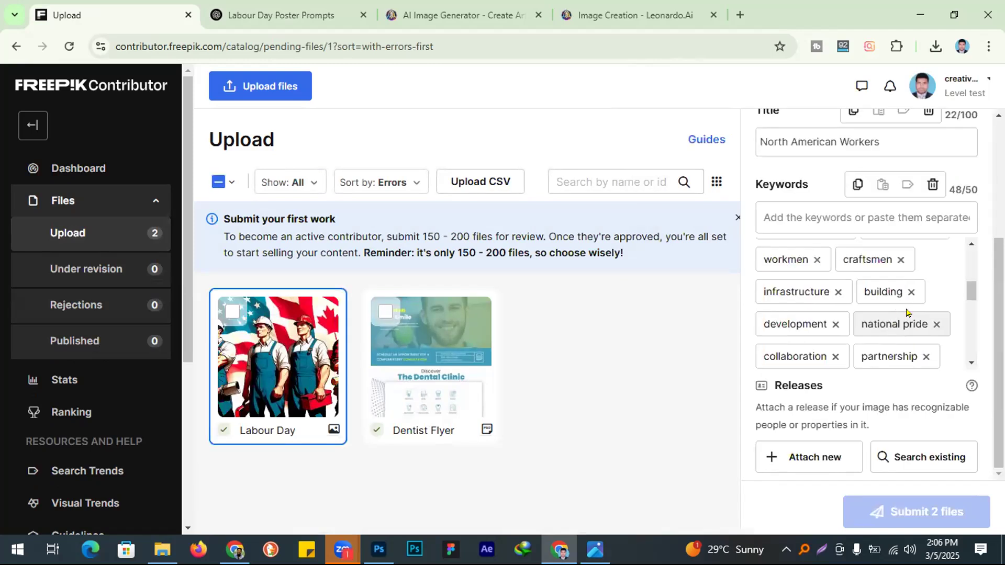
pyautogui.scroll(-5, 906, 313)
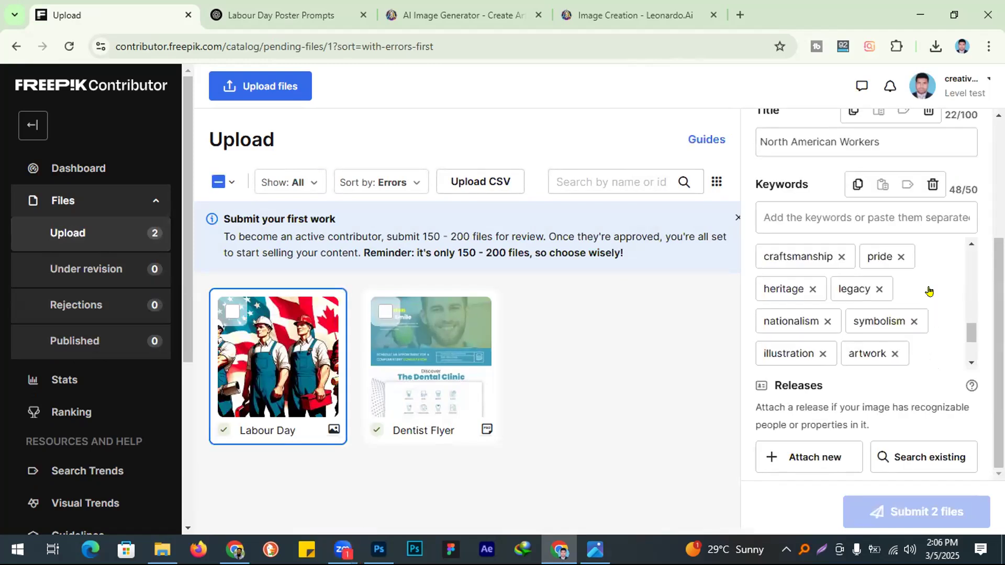
# - Replace "Workers" in the image's title so that it reads "North American Labour Day"
pyautogui.scroll(10, 818, 321)
pyautogui.click(805, 322)
pyautogui.click(855, 323)
pyautogui.doubleClick(931, 330)
pyautogui.write('Labour Day')
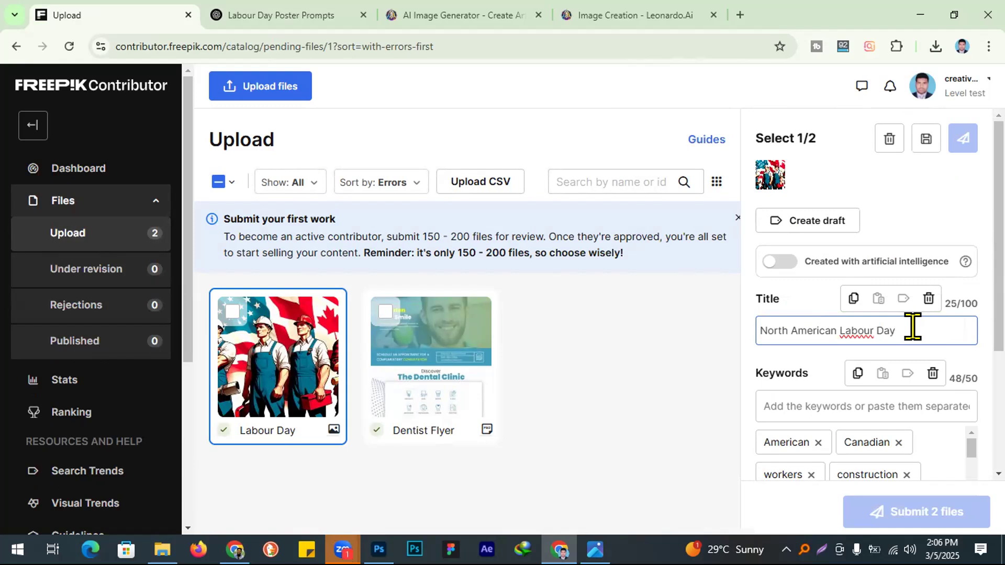
pyautogui.rightClick(850, 330)
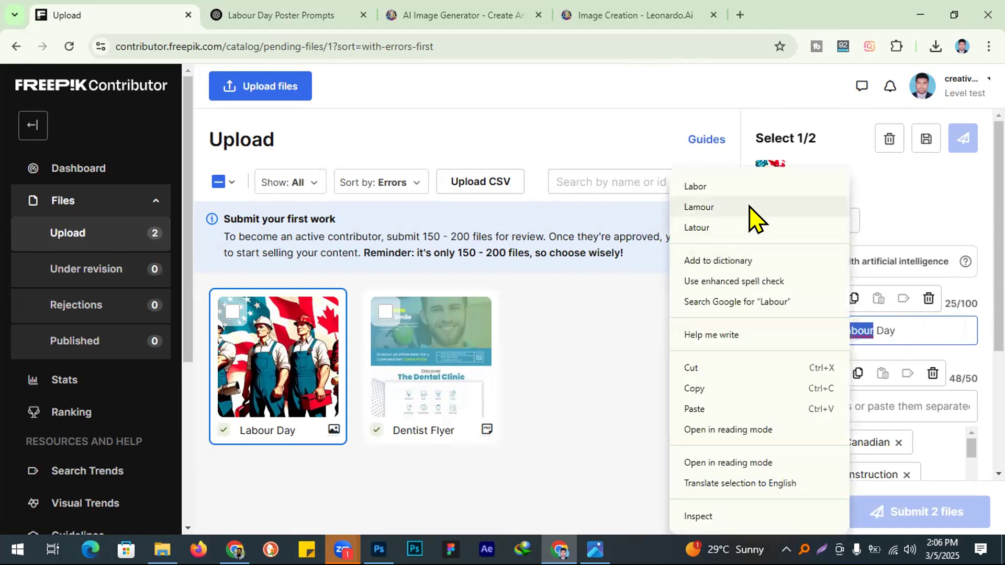
pyautogui.click(734, 207)
pyautogui.doubleClick(840, 331)
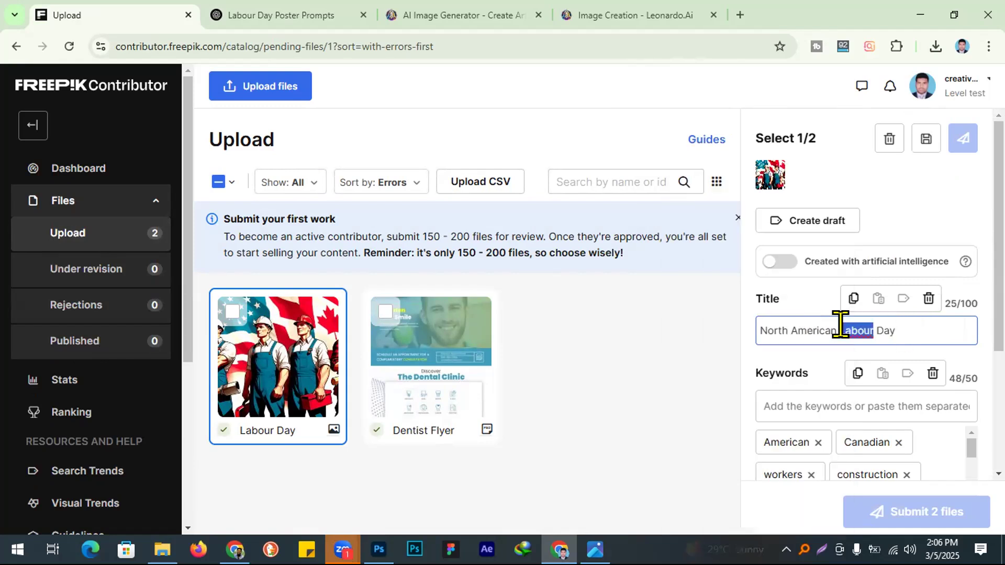
pyautogui.write('Labour')
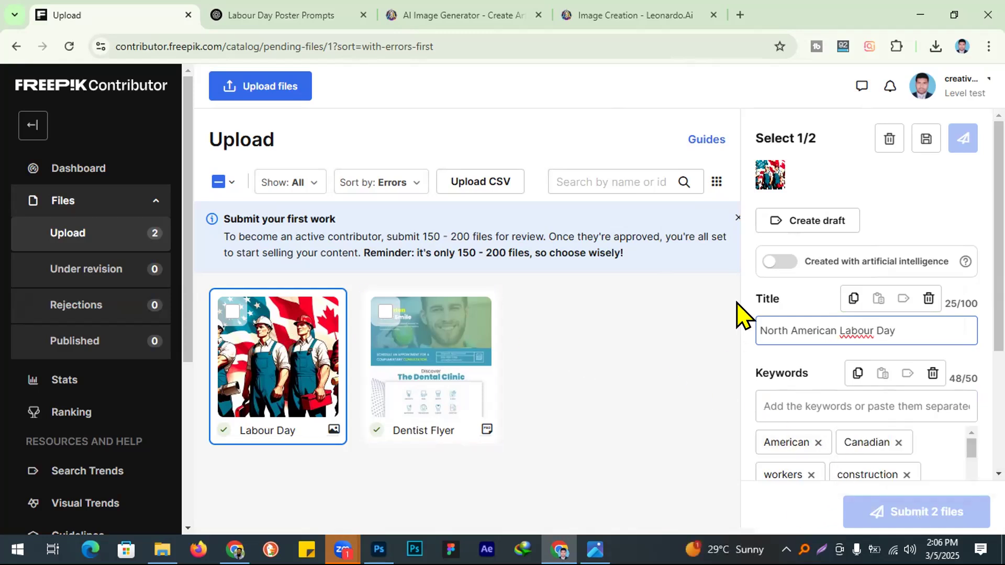
# - Mark the image as created with artificial intelligence and shorten its title to "Labour Day"
pyautogui.click(776, 260)
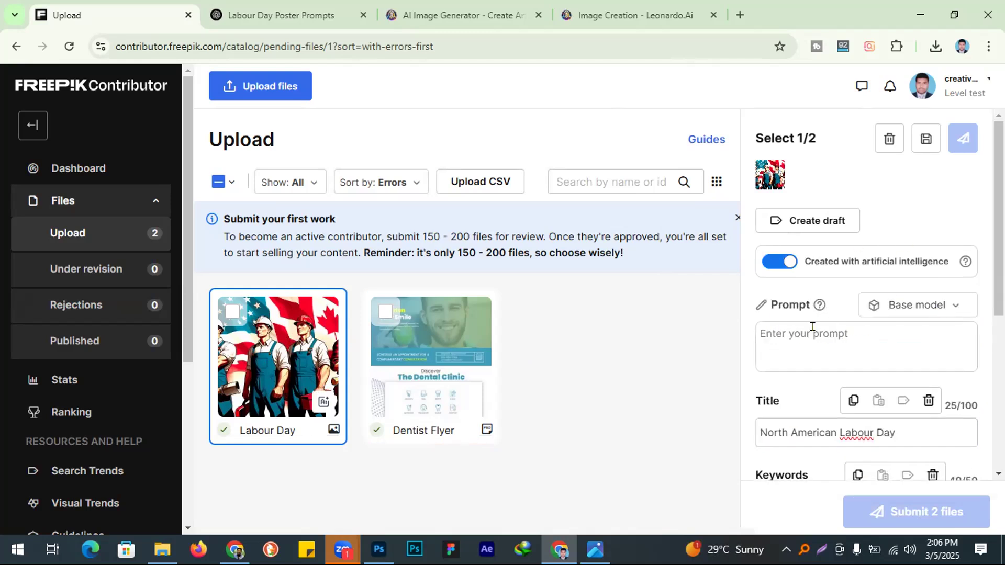
pyautogui.scroll(-1, 812, 328)
pyautogui.moveTo(802, 359); pyautogui.dragTo(673, 369)
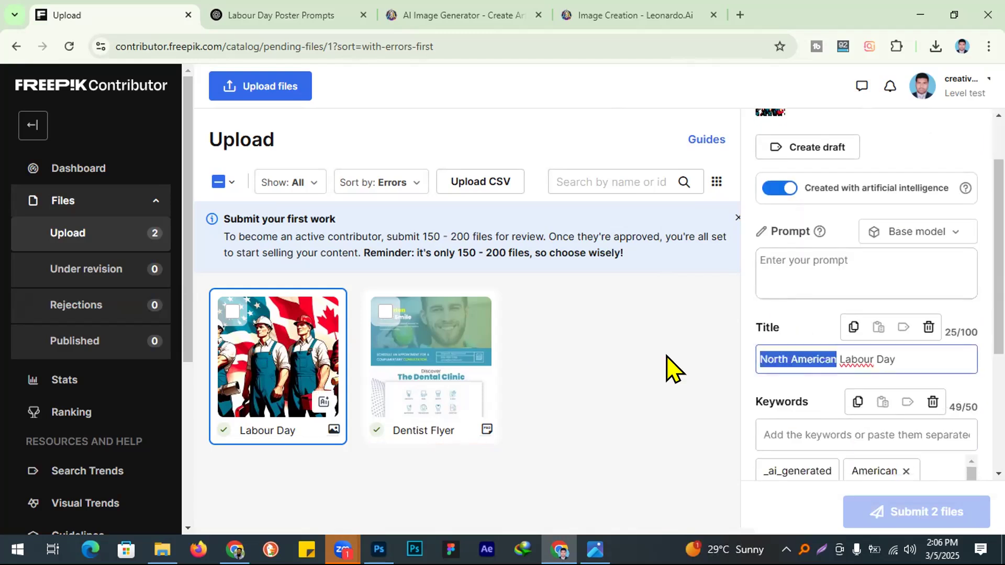
pyautogui.press('BackSpace')
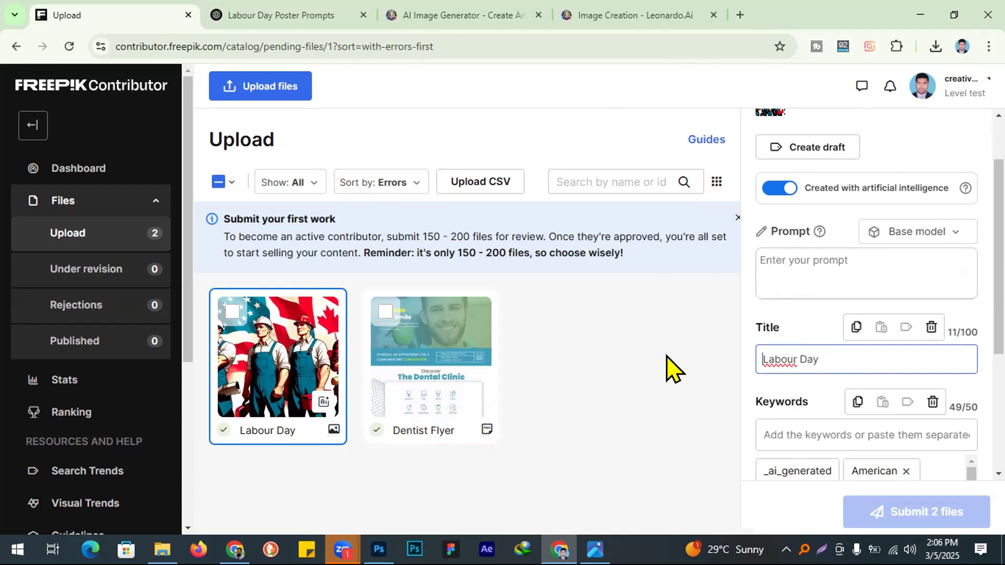
pyautogui.press('Delete')
pyautogui.click(661, 366)
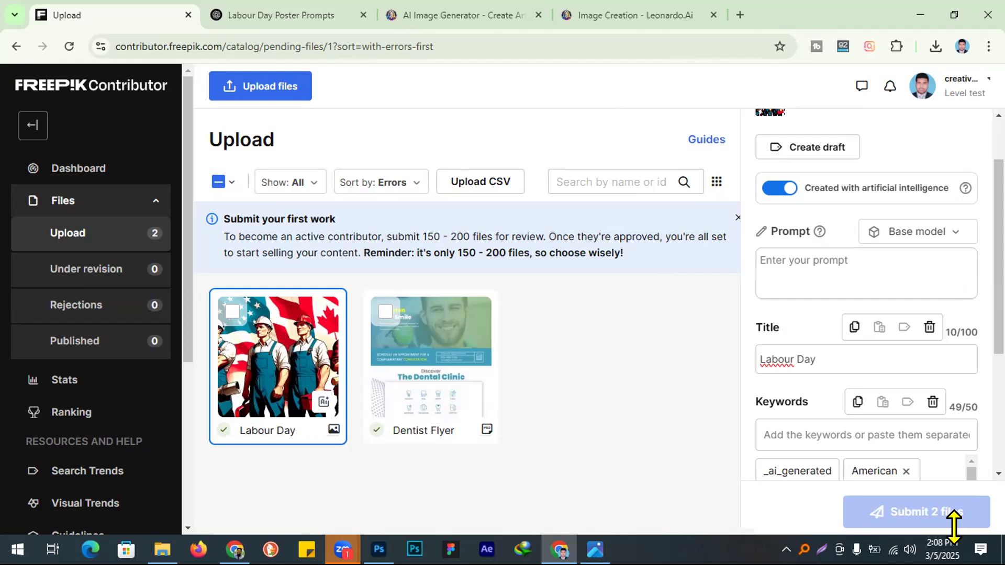
# - Read the "Submit your first work" notice about the number of files needed for review, and deselect the Labour Day image
pyautogui.tripleClick(400, 237)
pyautogui.click(618, 270)
pyautogui.scroll(2, 866, 293)
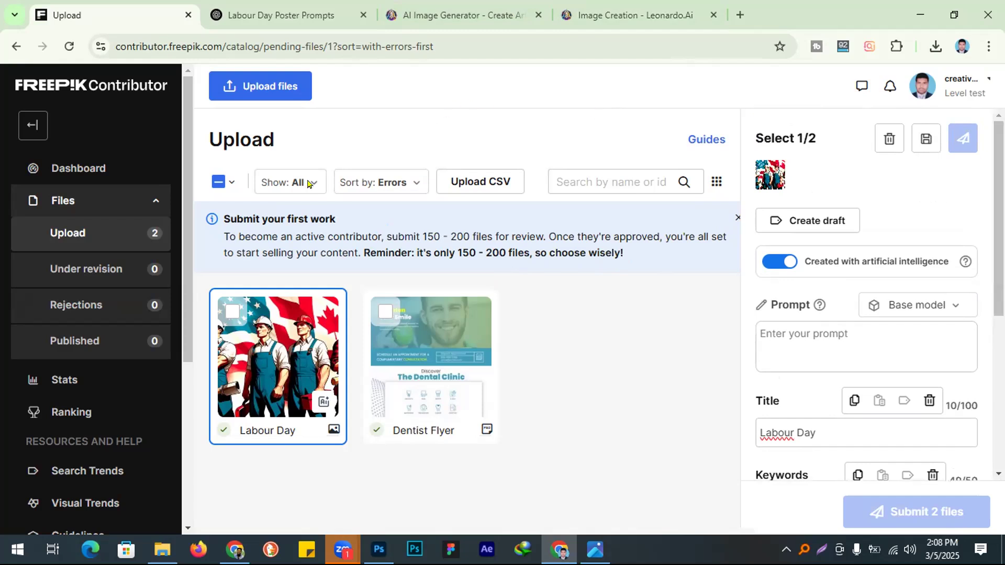
pyautogui.tripleClick(272, 231)
pyautogui.moveTo(272, 230); pyautogui.dragTo(408, 253)
pyautogui.tripleClick(266, 218)
pyautogui.tripleClick(591, 245)
pyautogui.click(627, 304)
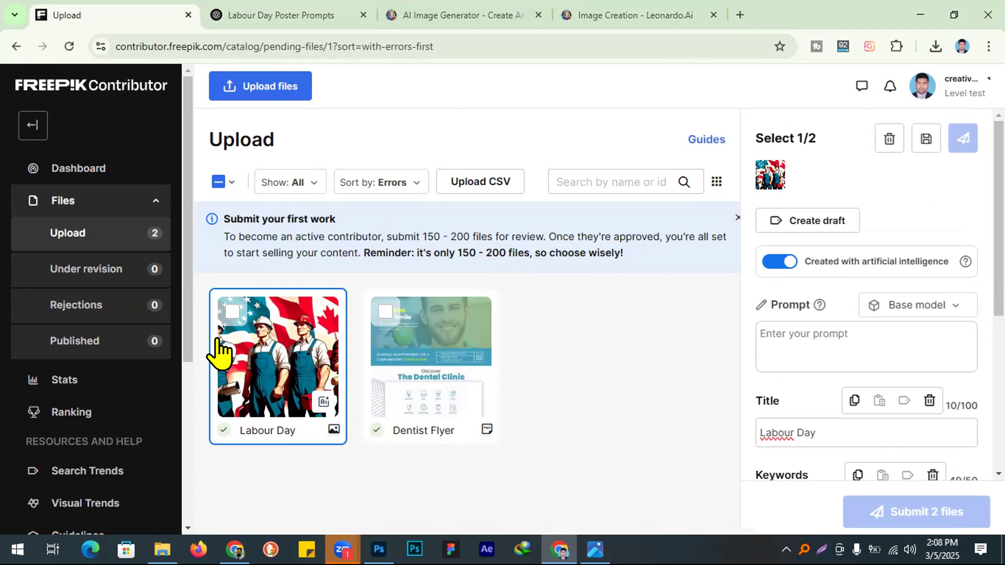
pyautogui.click(270, 356)
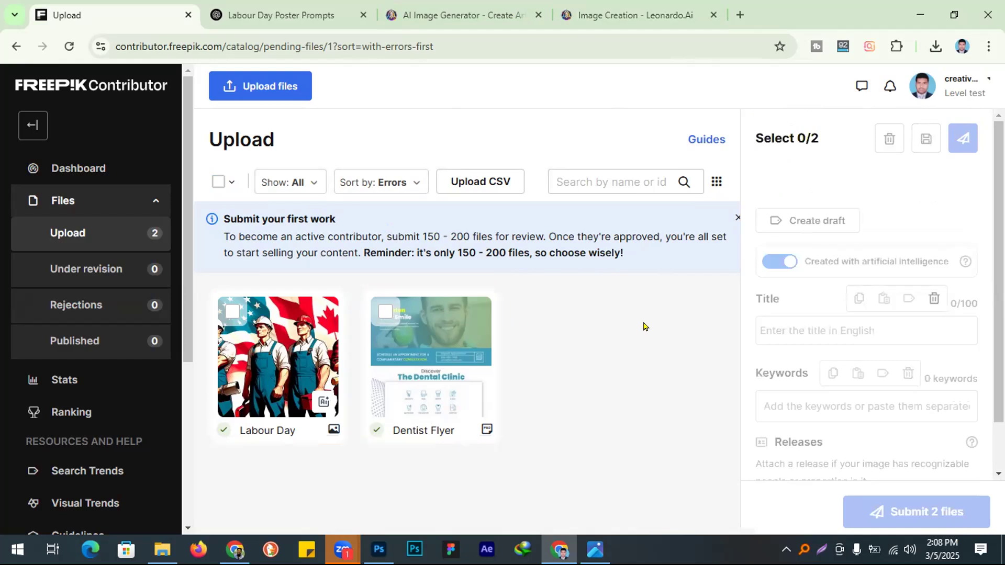
# - Return to the ChatGPT poster prompts conversation, look over the prompts, and get ready to write a new message
pyautogui.click(297, 13)
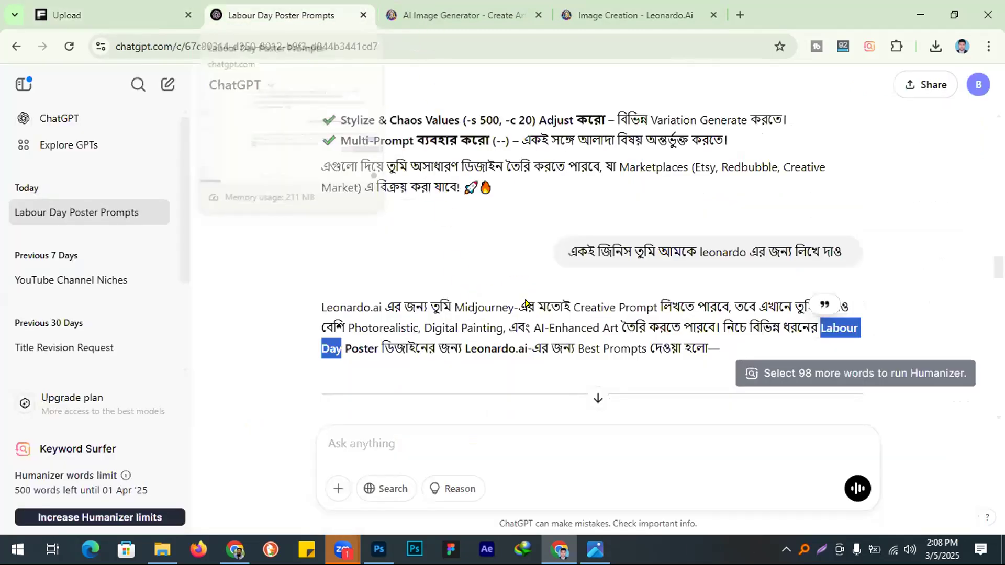
pyautogui.scroll(9, 507, 265)
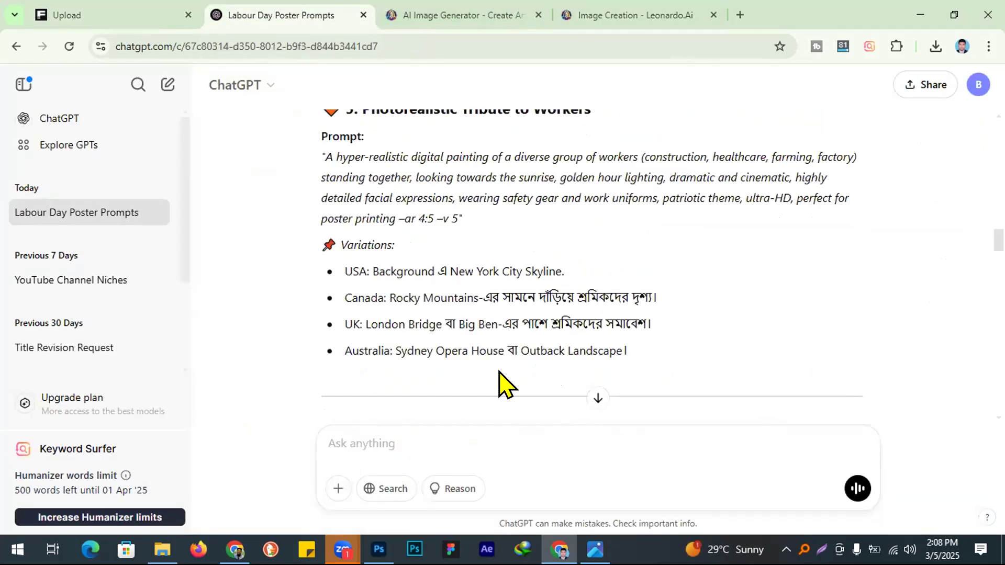
pyautogui.scroll(-9, 481, 440)
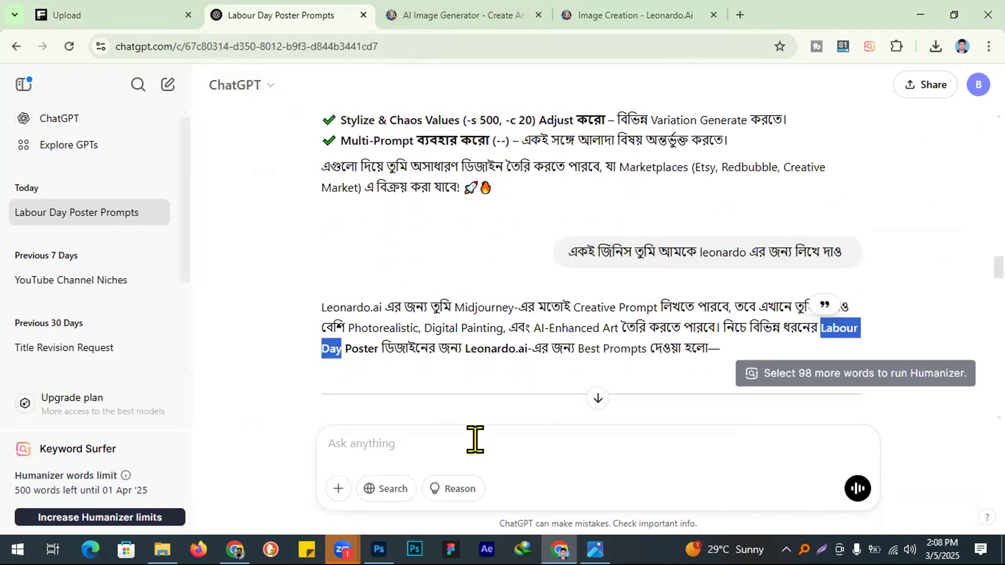
pyautogui.scroll(-3, 474, 439)
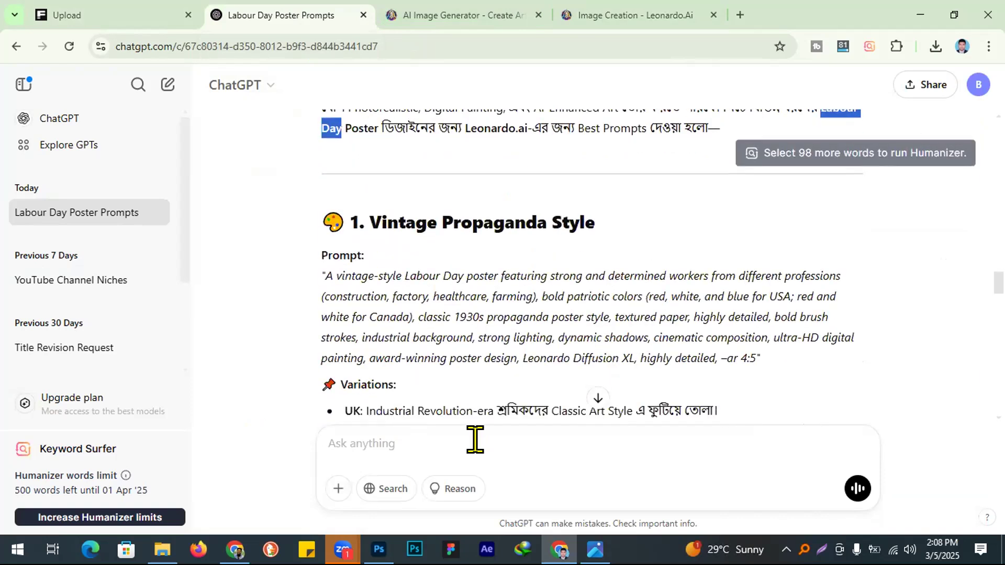
pyautogui.click(474, 440)
pyautogui.scroll(-4, 475, 440)
pyautogui.write('tumi')
pyautogui.press('BackSpace')
pyautogui.press('BackSpace')
pyautogui.press('BackSpace')
pyautogui.press('BackSpace')
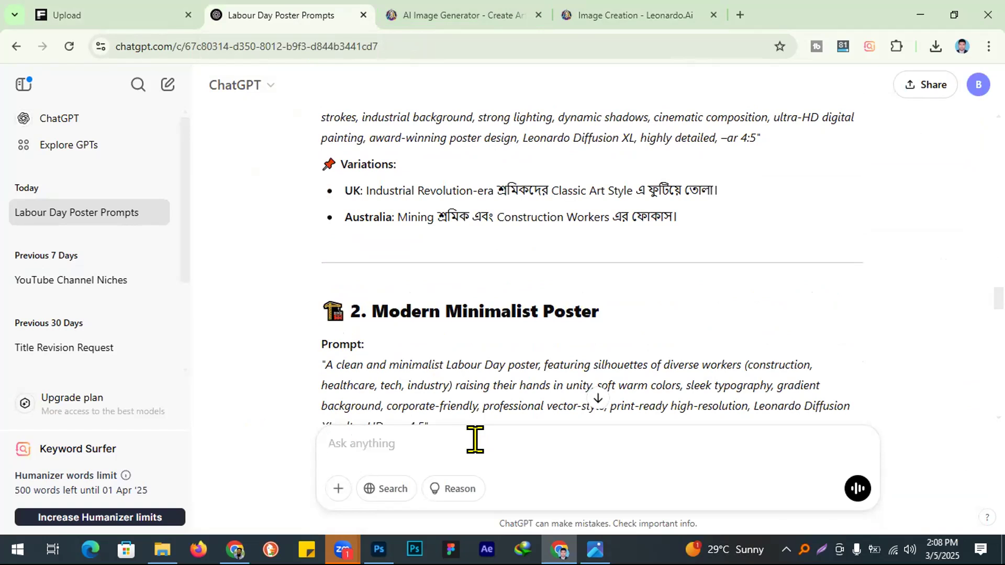
# - Write the message start "আমি বিভিন্ন Device এর কিছু Mockup generate করবো AI দিয়ে" in the ChatGPT conversation
pyautogui.write('আমি কিছু')
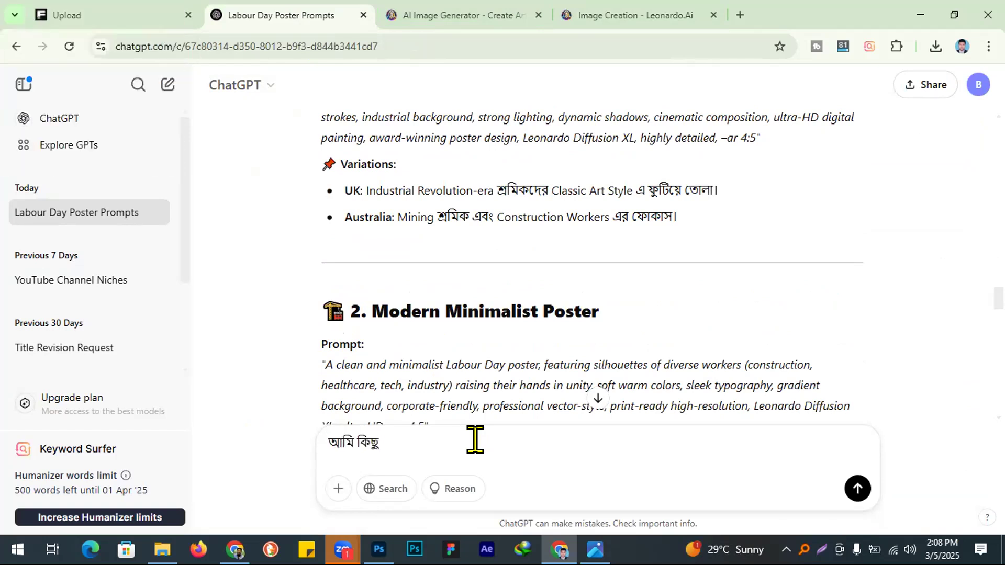
pyautogui.write(' Moc')
pyautogui.write('kup')
pyautogui.write(' genera')
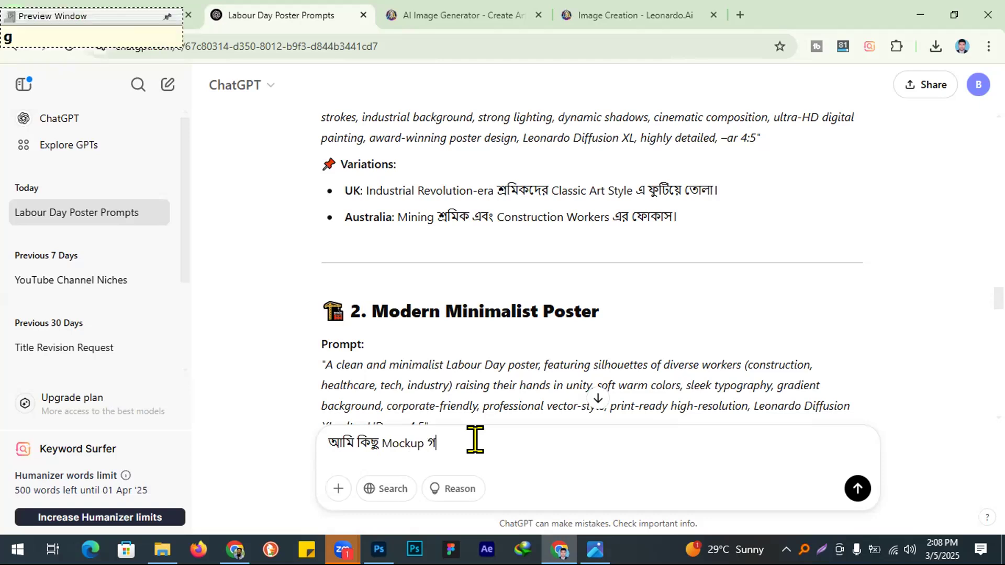
pyautogui.write('te')
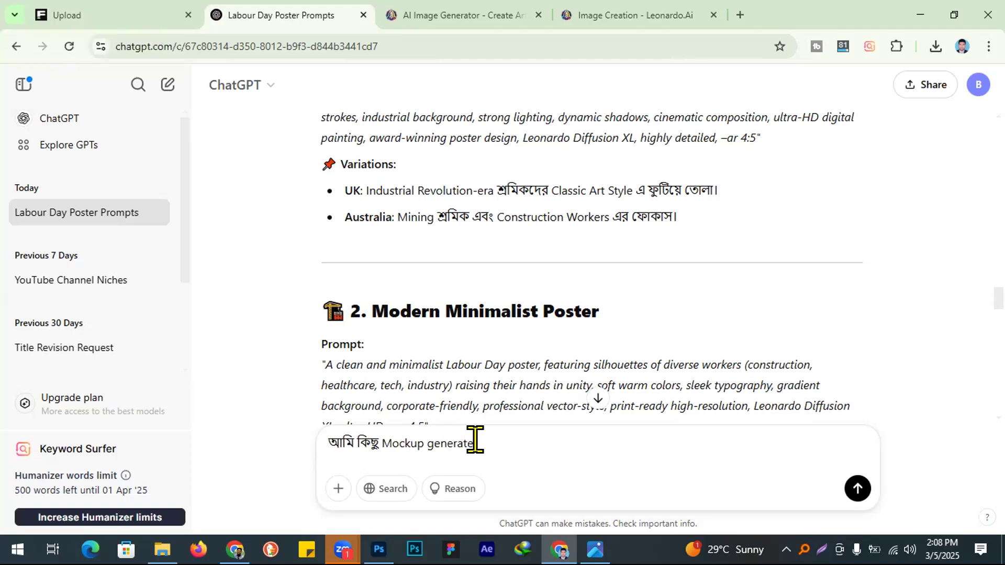
pyautogui.write(' করবো AI দিয়ে ')
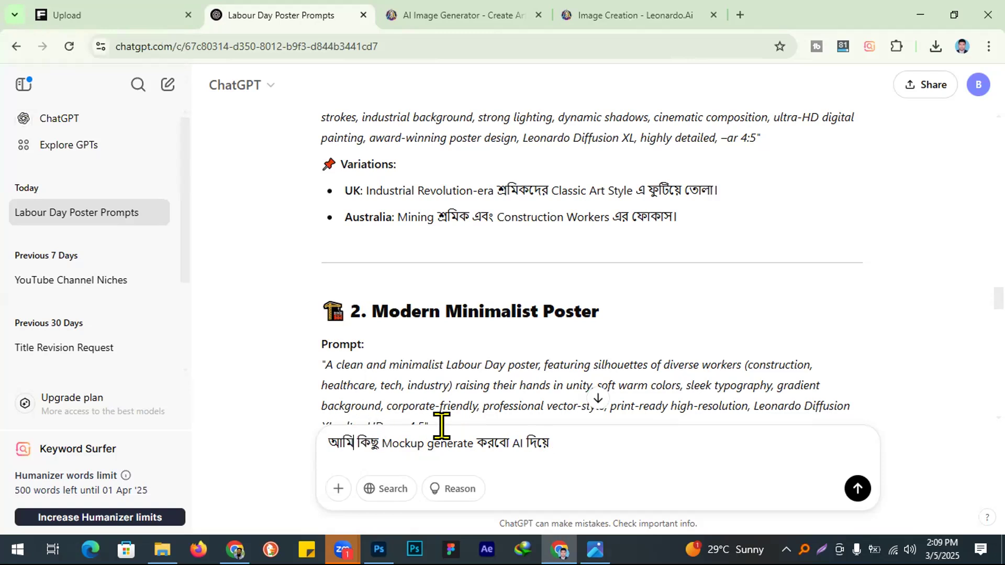
pyautogui.write('বিভি')
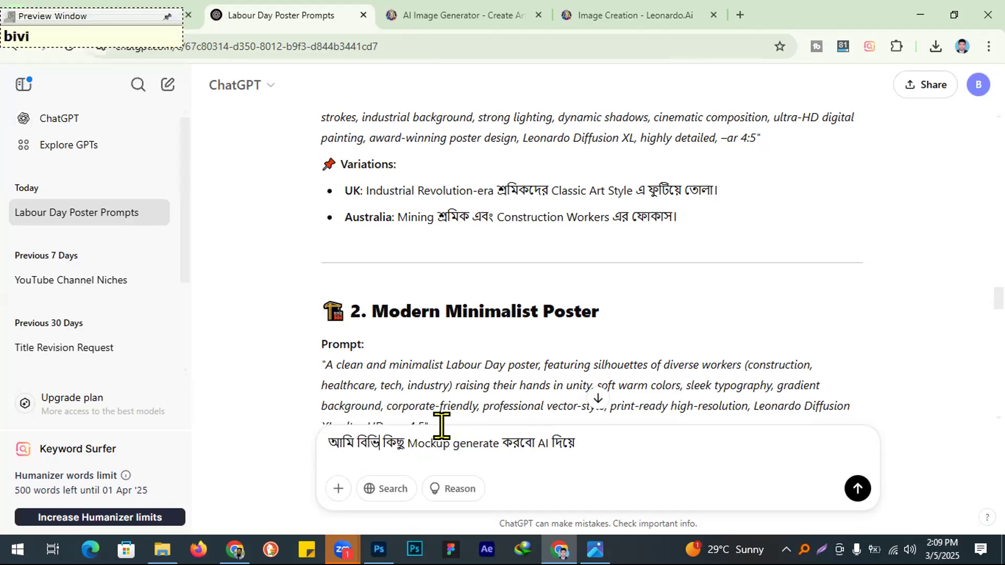
pyautogui.write('ন্ন Device এর')
pyautogui.click(667, 435)
# - Replace "AI" in the drafted message with "Leonardo.ai", copied from the earlier reply about Labour Day poster prompts
pyautogui.scroll(15, 811, 262)
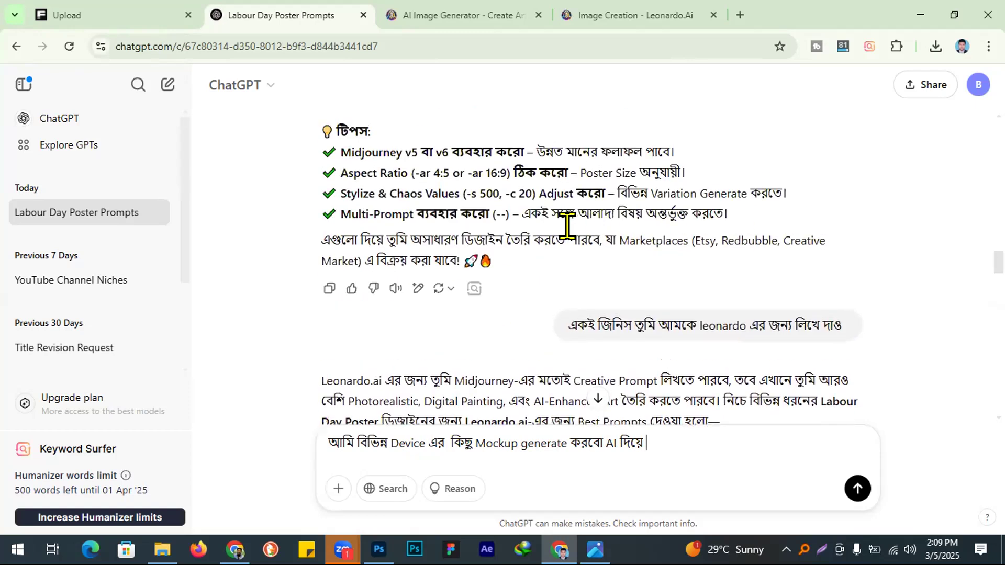
pyautogui.scroll(-4, 566, 225)
pyautogui.moveTo(321, 160); pyautogui.dragTo(372, 162)
pyautogui.hotkey('ctrl', 'c')
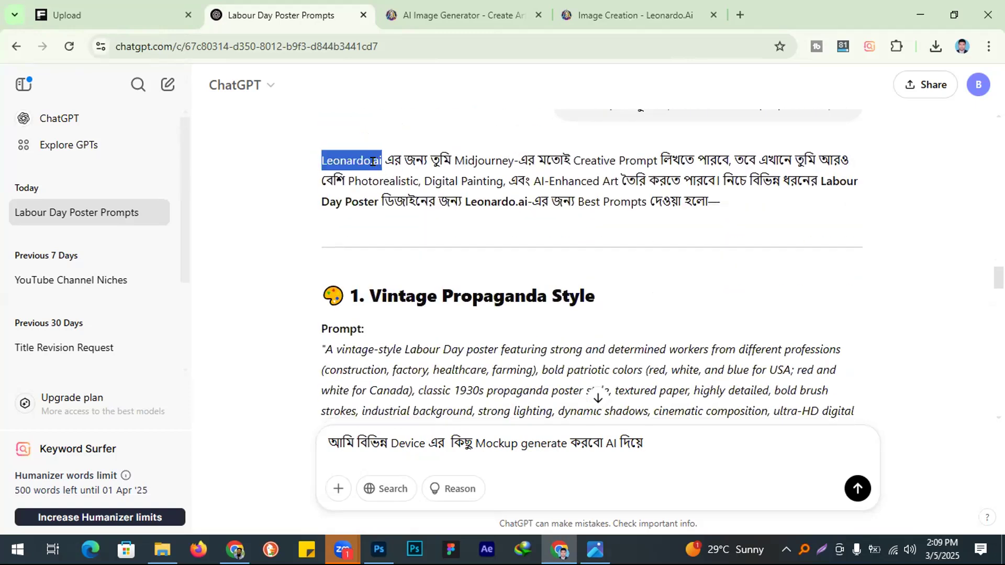
pyautogui.click(600, 442)
pyautogui.doubleClick(607, 443)
pyautogui.hotkey('ctrl', 'v')
pyautogui.click(700, 429)
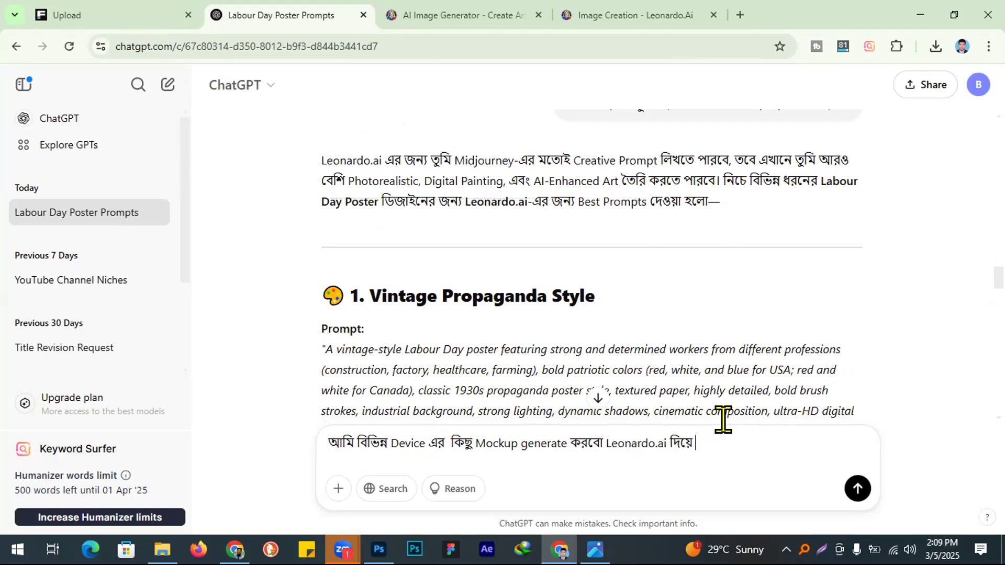
# - Complete the message with "; তুমি আমাকে Leonardo.ai জন্য একটি Prompt লিখে দাও" and send it
pyautogui.write('; tumi')
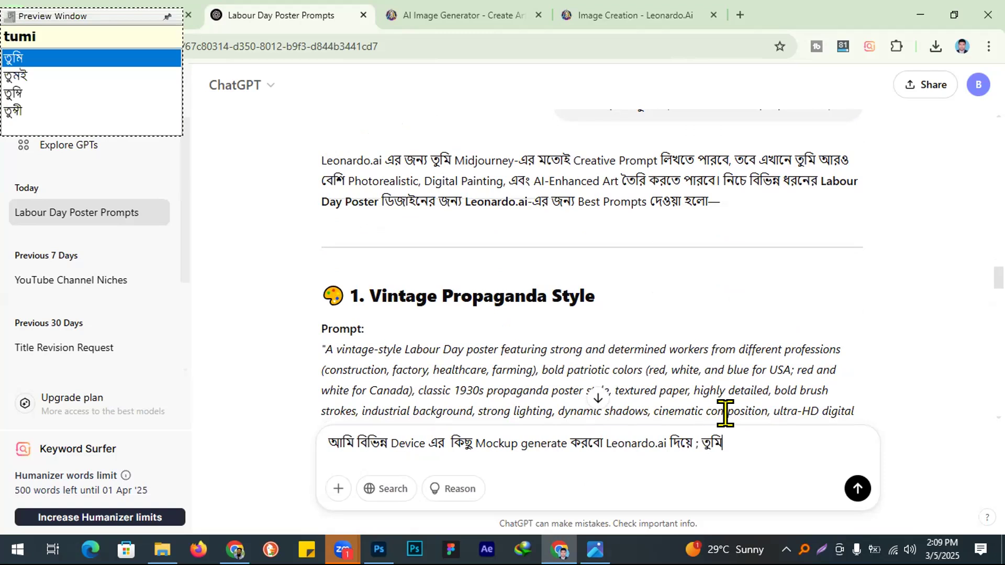
pyautogui.write(' amake')
pyautogui.hotkey('ctrl', 'v')
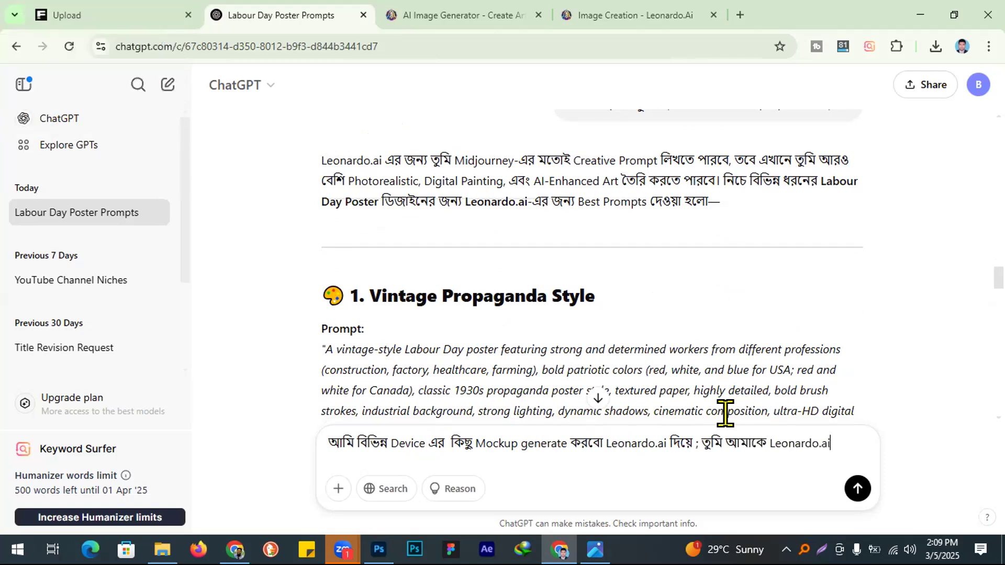
pyautogui.write('jonno ekT')
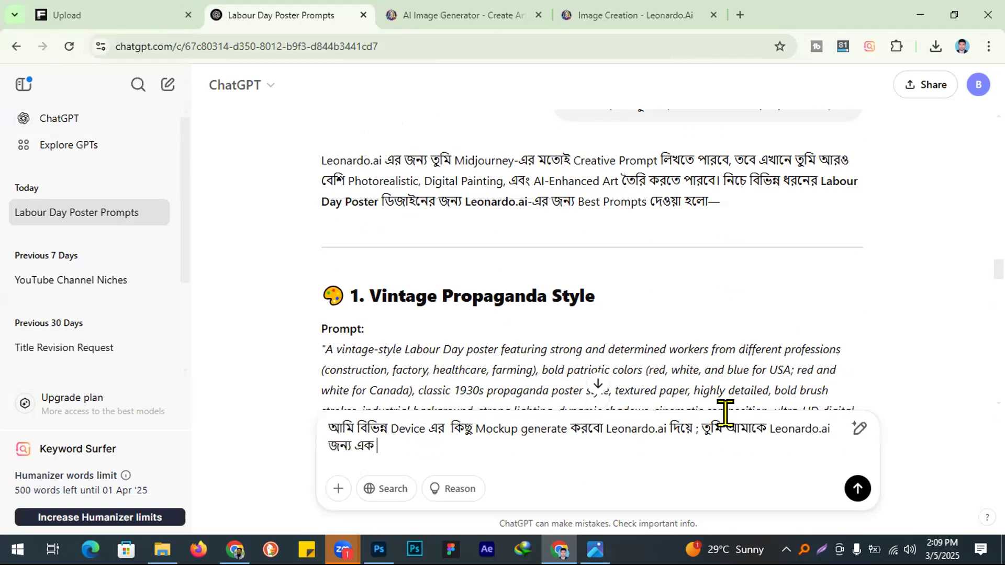
pyautogui.write('i ')
pyautogui.write('Promt')
pyautogui.press('BackSpace')
pyautogui.write('pt লিকজে')
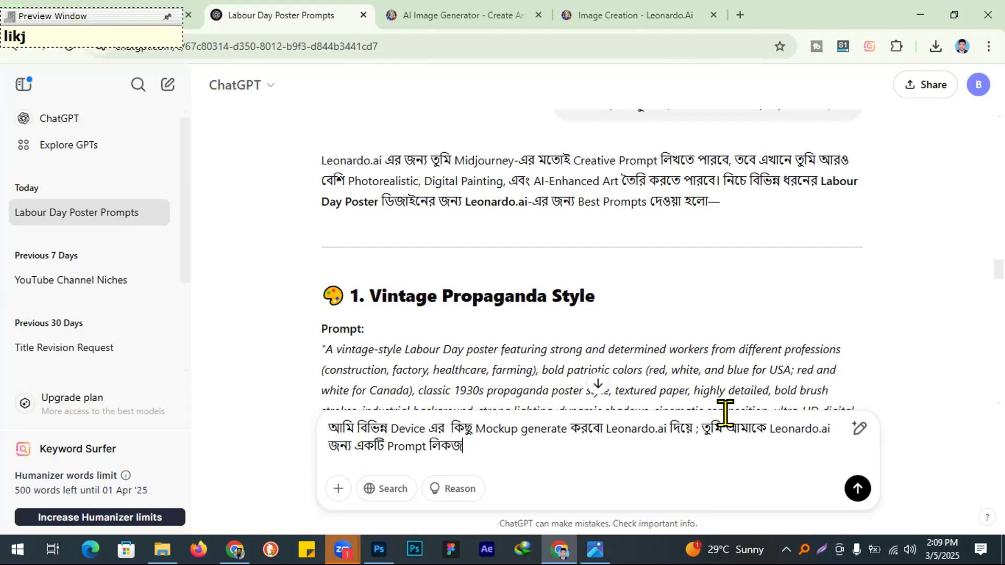
pyautogui.press('BackSpace')
pyautogui.press('BackSpace')
pyautogui.press('BackSpace')
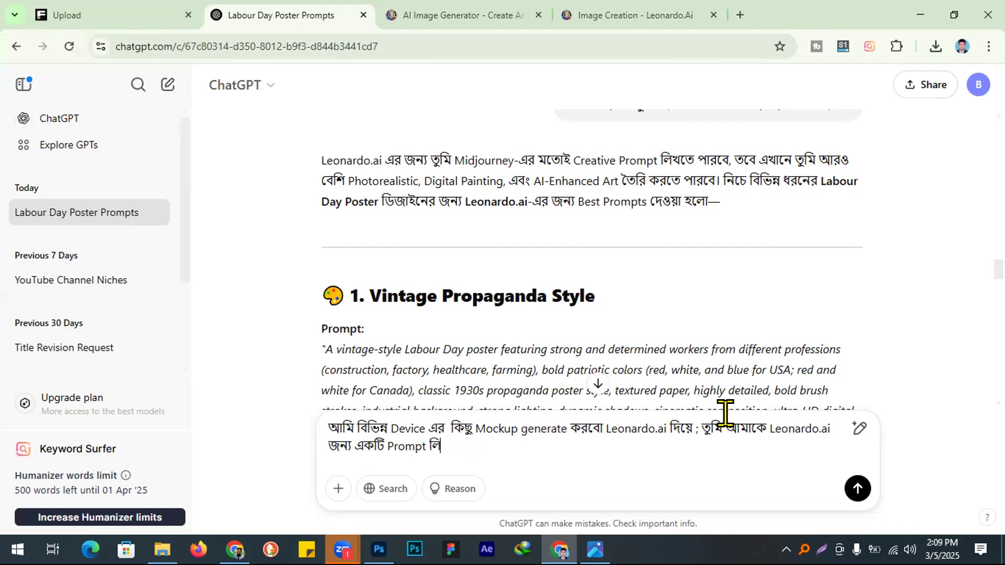
pyautogui.write('খে দাও')
pyautogui.press('Return')
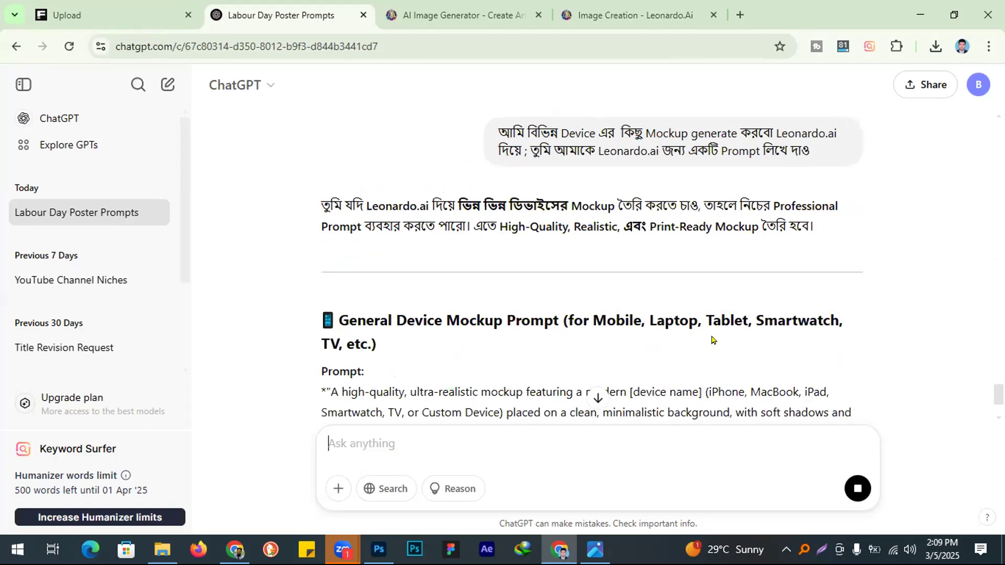
# - Copy the full General Device Mockup prompt from the reply, without its quotation marks
pyautogui.scroll(-2, 680, 314)
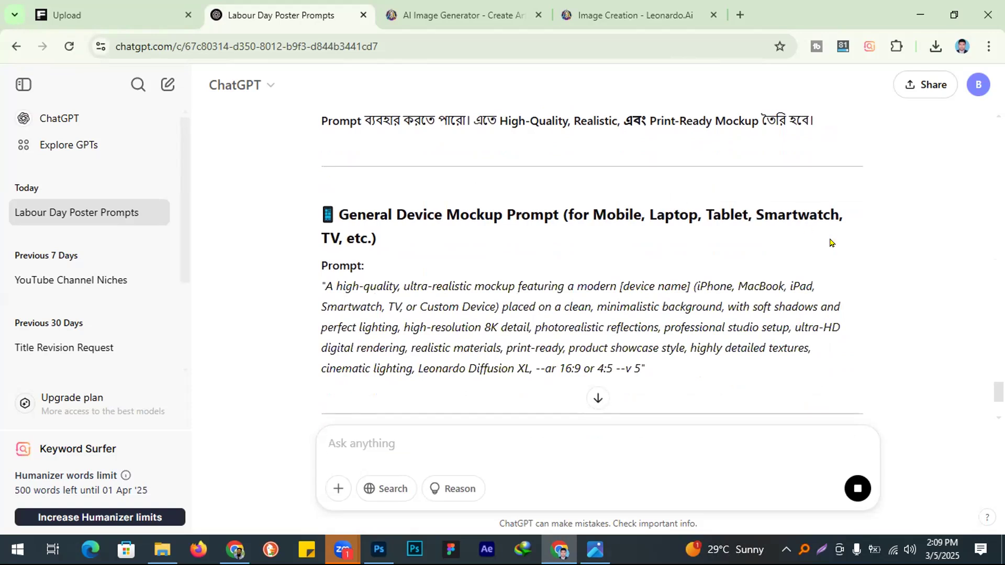
pyautogui.scroll(-3, 650, 253)
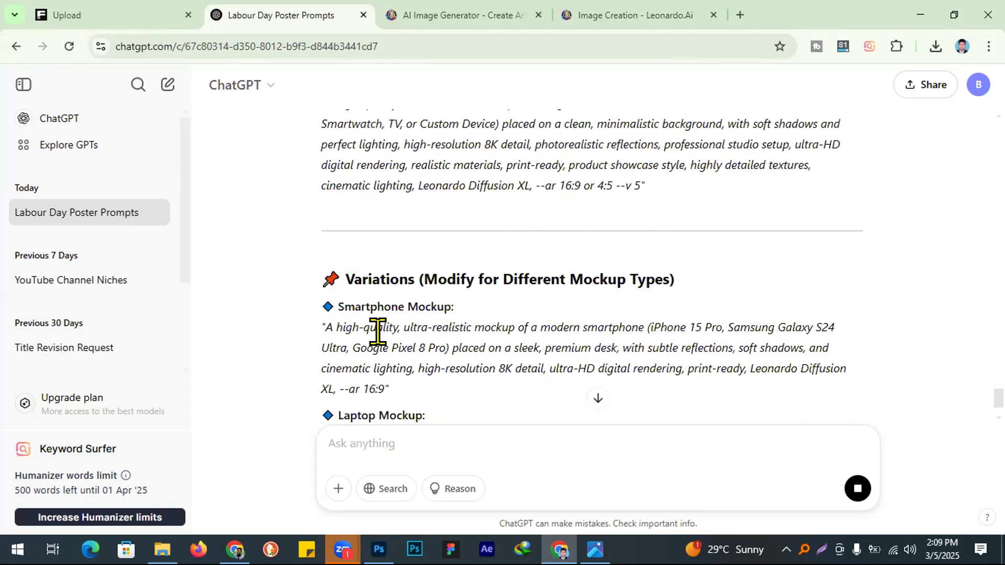
pyautogui.scroll(4, 378, 333)
pyautogui.moveTo(312, 316); pyautogui.dragTo(617, 435)
pyautogui.moveTo(602, 184); pyautogui.dragTo(624, 175)
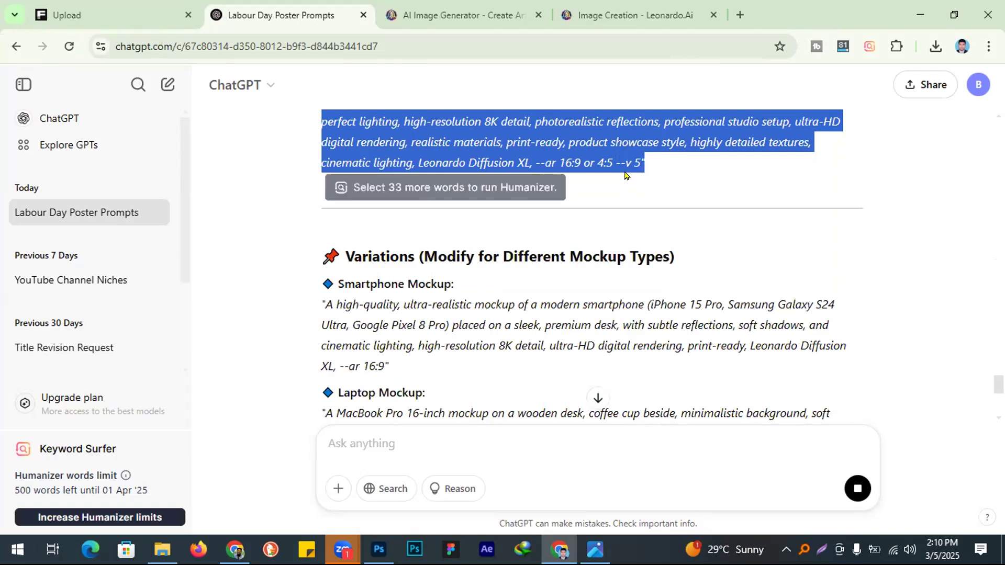
pyautogui.click(648, 172)
pyautogui.scroll(2, 332, 172)
pyautogui.moveTo(323, 154); pyautogui.dragTo(595, 242)
pyautogui.hotkey('shift', 'Right')
pyautogui.hotkey('shift', 'Right')
pyautogui.hotkey('shift', 'Right')
pyautogui.hotkey('shift', 'Right')
pyautogui.hotkey('shift', 'Right')
pyautogui.hotkey('shift', 'Right')
pyautogui.hotkey('shift', 'Right')
pyautogui.hotkey('shift', 'Right')
pyautogui.hotkey('ctrl', 'c')
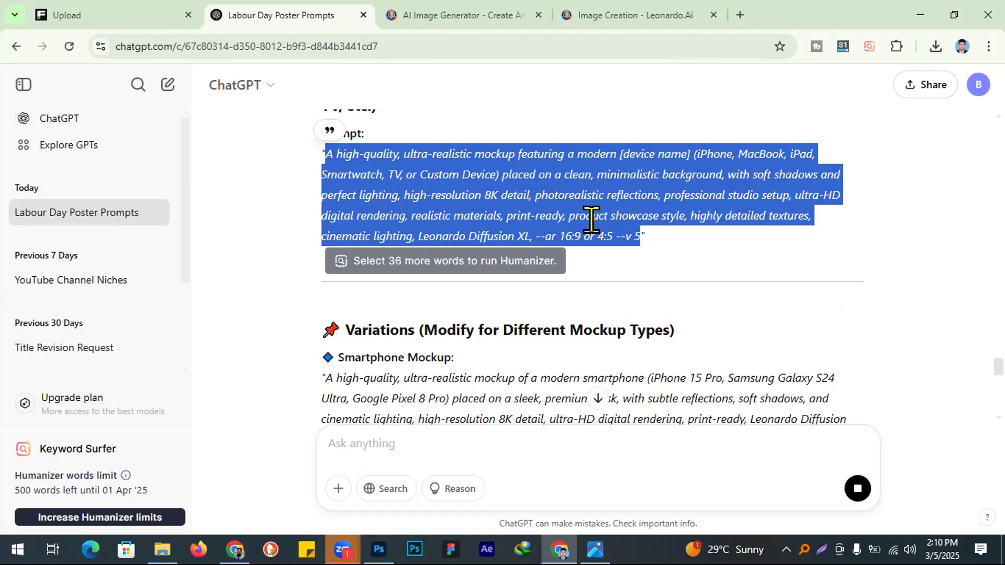
# - Switch to Leonardo.Ai's image creation page, replace the old prompt with the copied mockup prompt, and generate four images
pyautogui.click(547, 18)
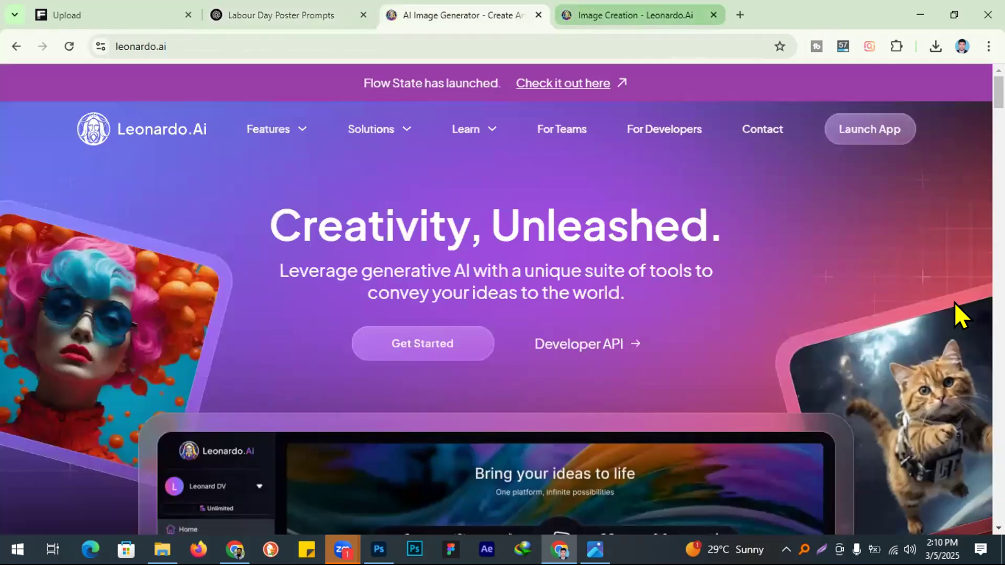
pyautogui.hotkey('ctrl', 'Tab')
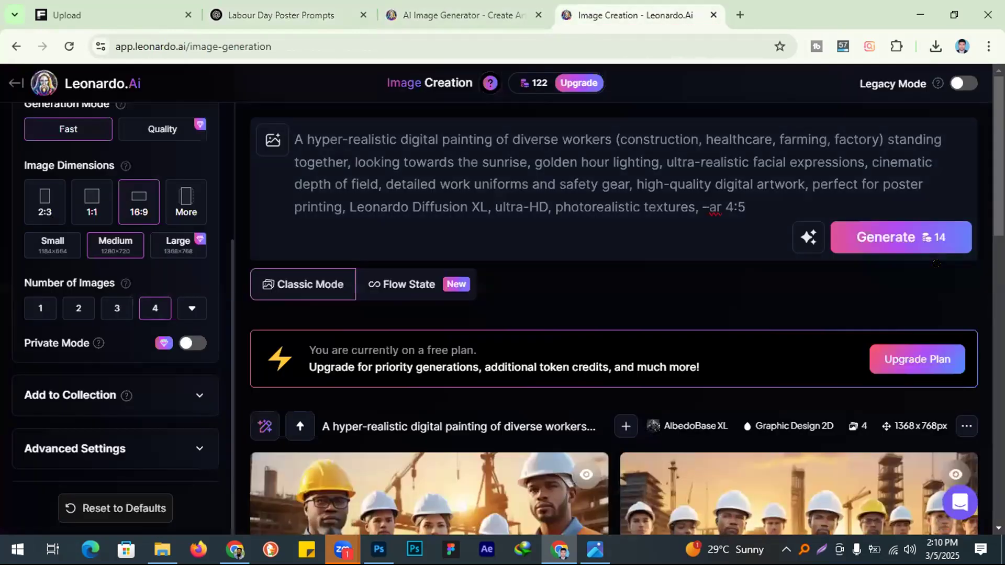
pyautogui.hotkey('ctrl', 'a')
pyautogui.hotkey('ctrl', 'v')
pyautogui.click(933, 265)
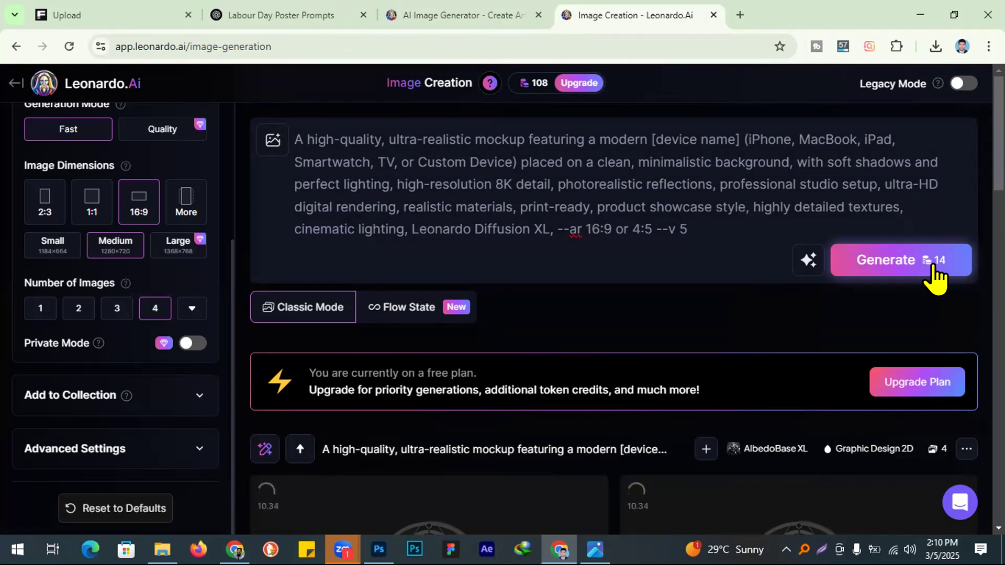
# - Compare the generated device mockups enlarged and download the one whose desktop monitor shows a colourful swirl wallpaper against a grey-blue wall
pyautogui.scroll(-4, 941, 278)
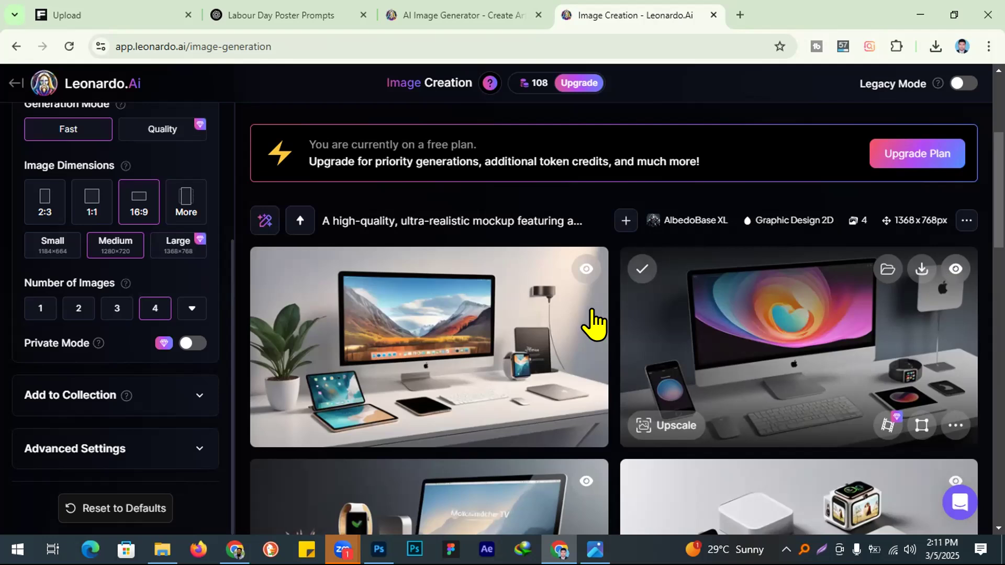
pyautogui.scroll(-8, 416, 264)
pyautogui.scroll(3, 416, 259)
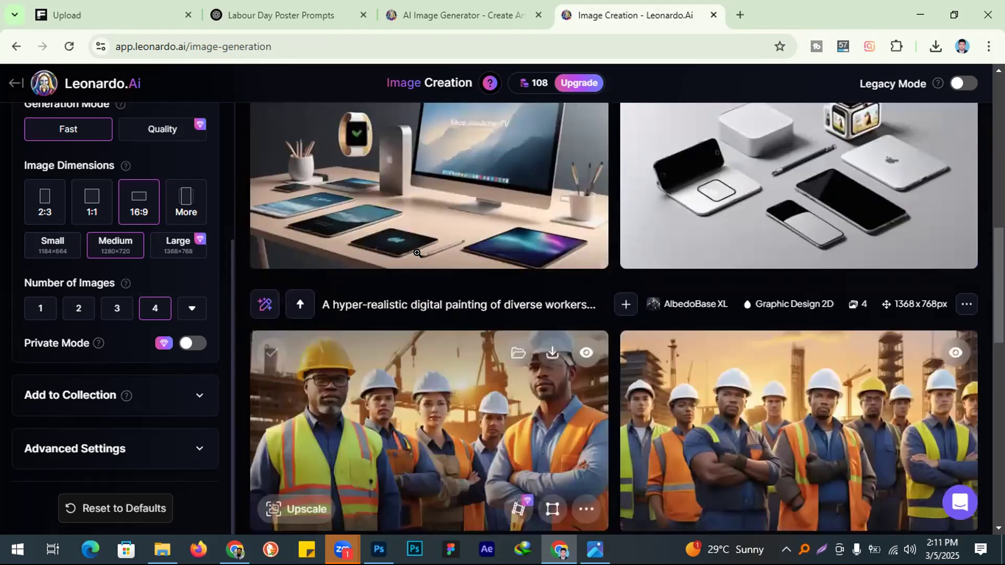
pyautogui.click(417, 253)
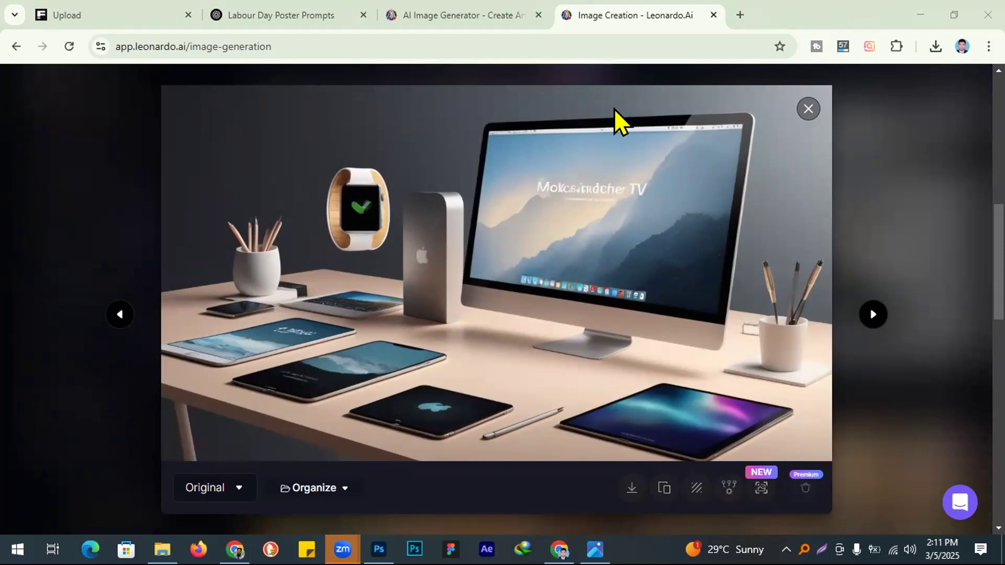
pyautogui.click(866, 316)
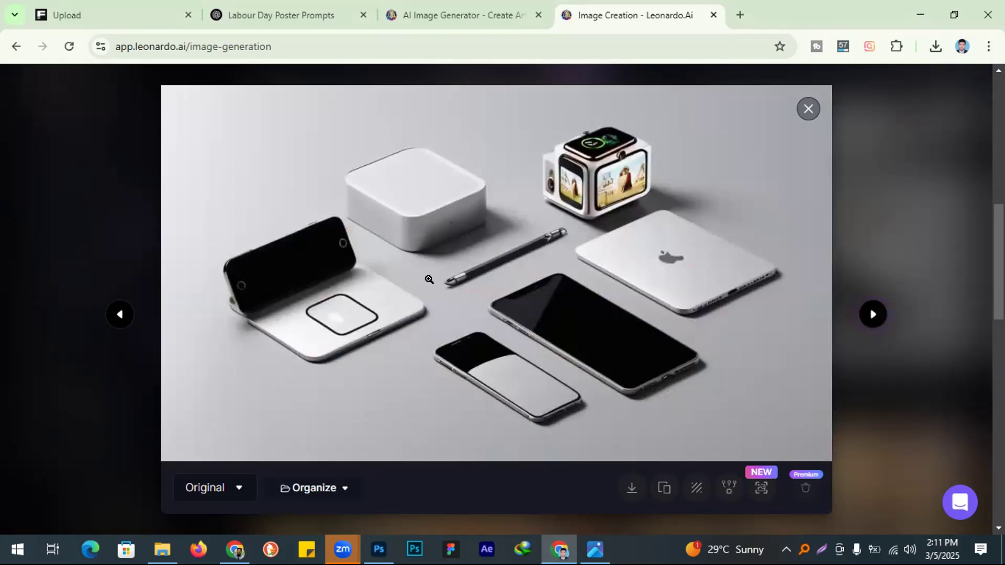
pyautogui.click(872, 314)
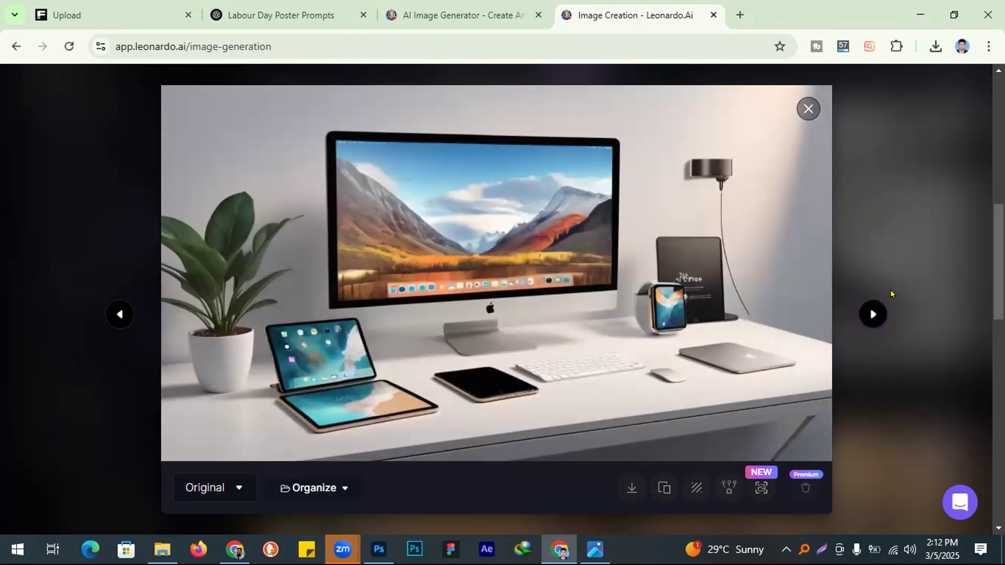
pyautogui.click(872, 314)
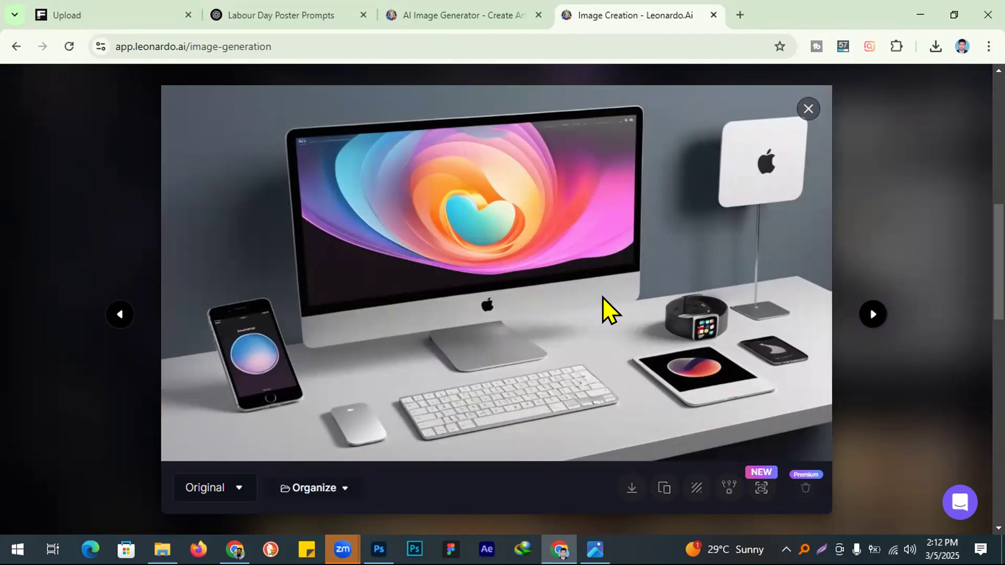
pyautogui.click(628, 489)
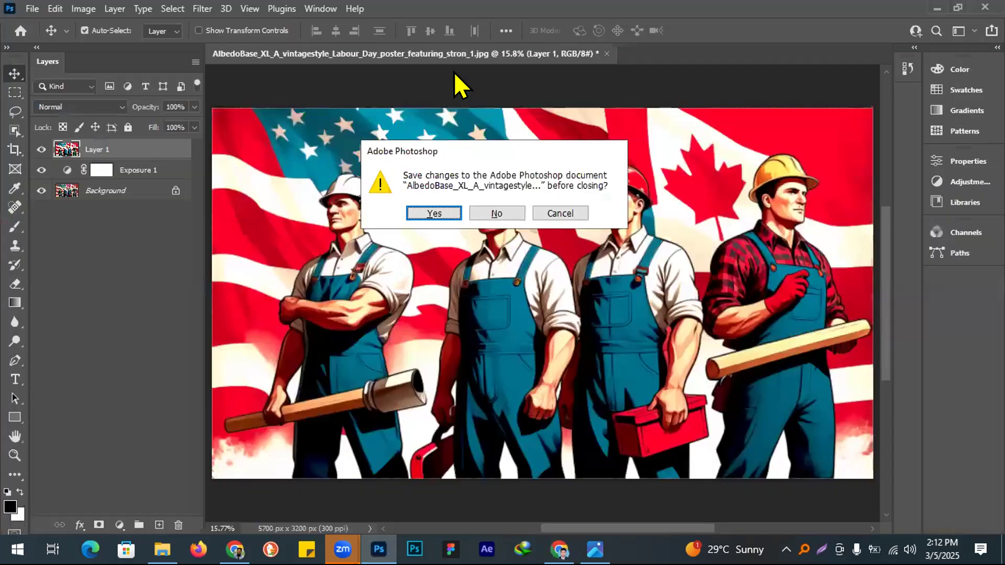
# - In Photoshop, close the Labour Day poster without saving and open the downloaded AlbedoBase_XL_A_highquality_ultrarealistic_mockup image
pyautogui.press('Tab')
pyautogui.press('Return')
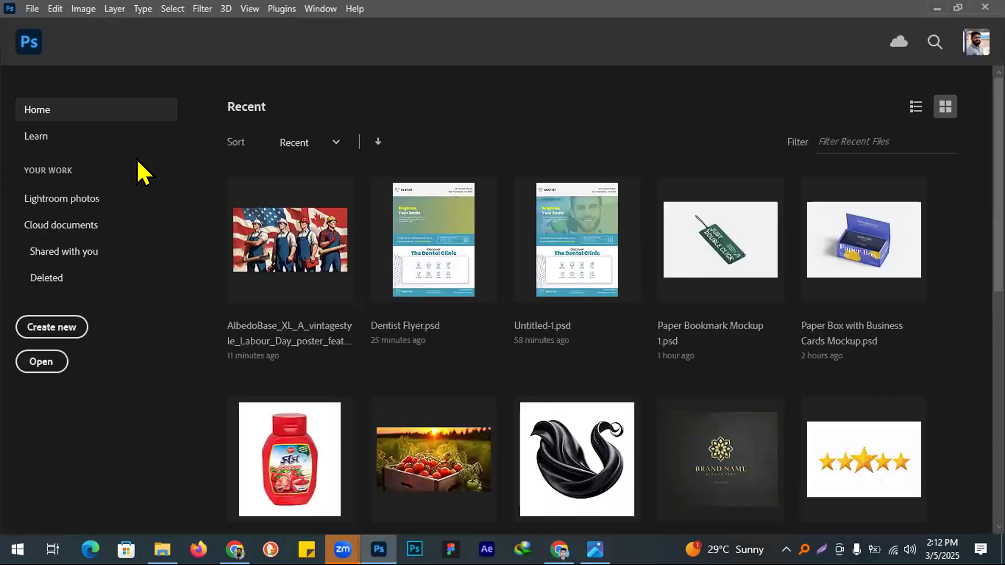
pyautogui.hotkey('ctrl', 'o')
pyautogui.doubleClick(174, 137)
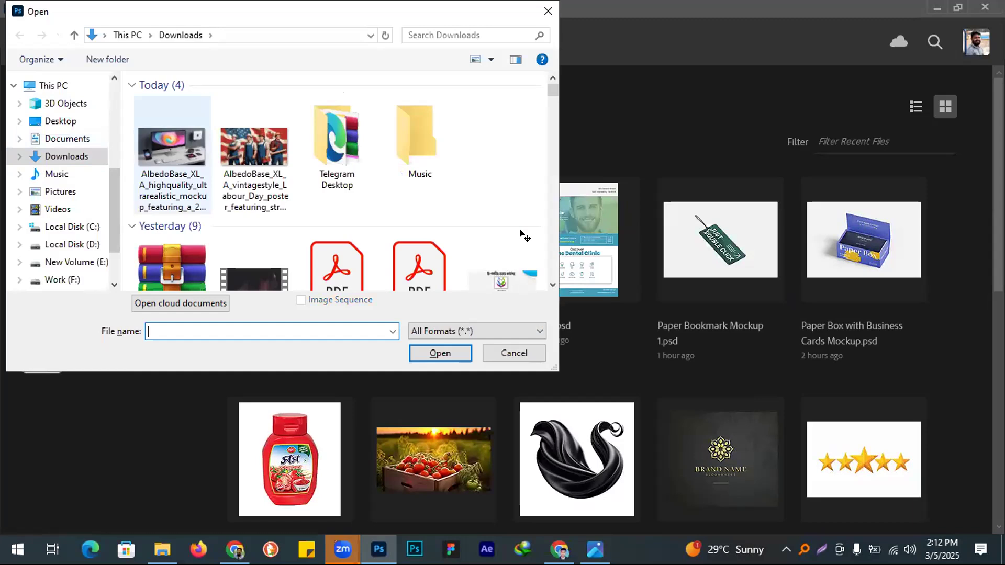
# - Draw a black rectangle shape about 704 by 263 px over the monitor's screen with the Rectangle Tool
pyautogui.scroll(2, 568, 228)
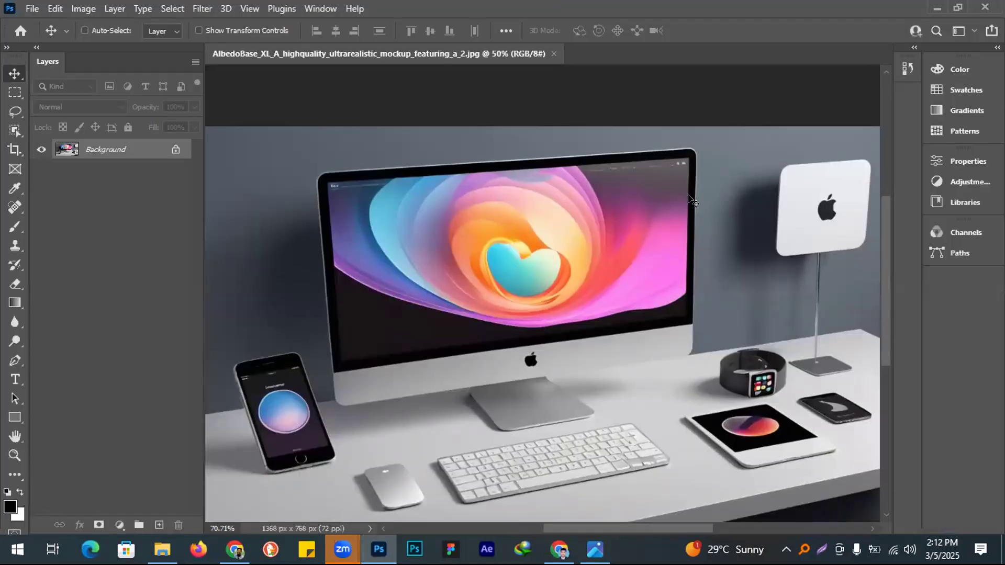
pyautogui.moveTo(576, 264); pyautogui.dragTo(625, 229)
pyautogui.moveTo(623, 227); pyautogui.dragTo(675, 230)
pyautogui.scroll(3, 705, 247)
pyautogui.scroll(-2, 675, 230)
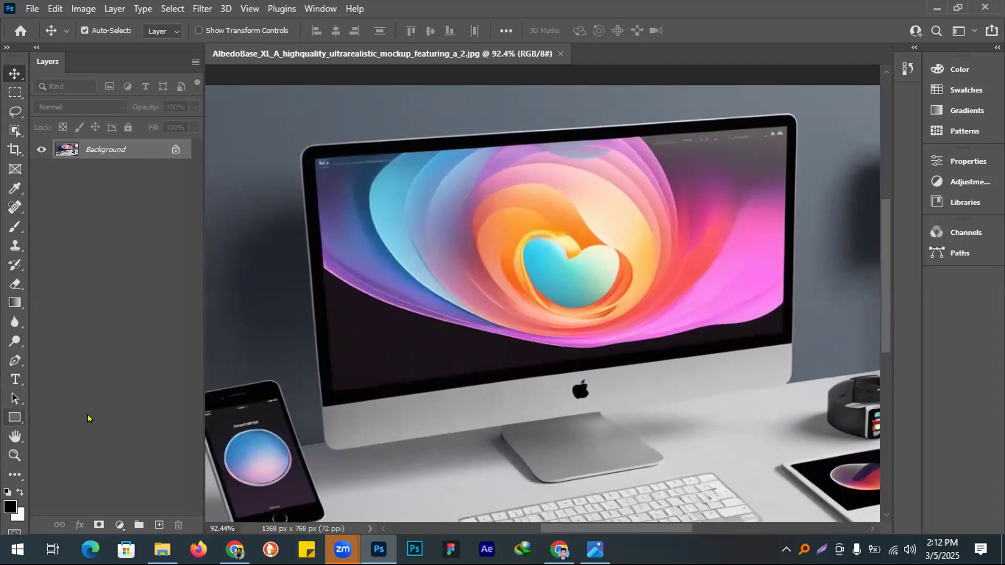
pyautogui.rightClick(16, 418)
pyautogui.click(78, 418)
pyautogui.rightClick(20, 418)
pyautogui.click(67, 417)
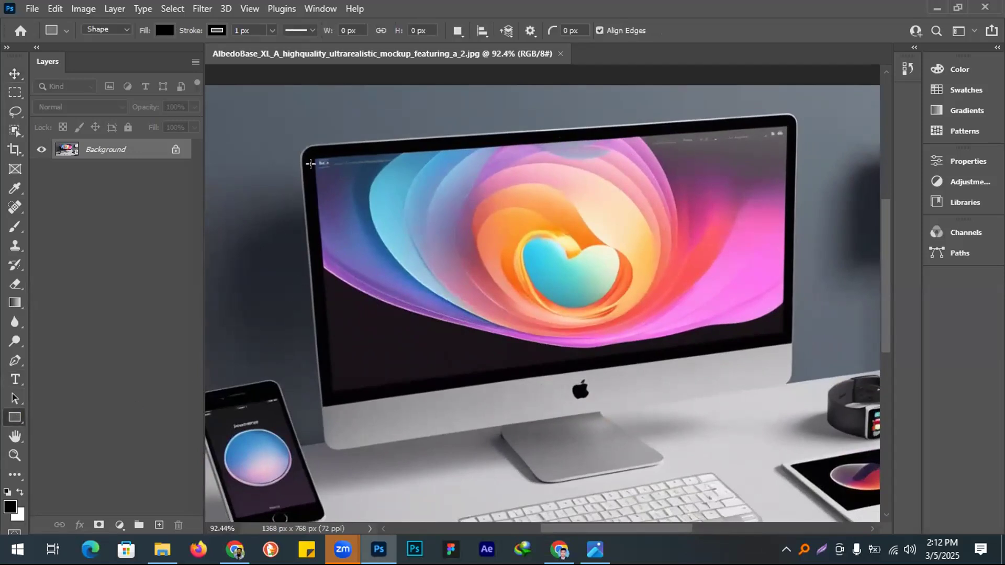
pyautogui.moveTo(313, 155); pyautogui.dragTo(785, 328)
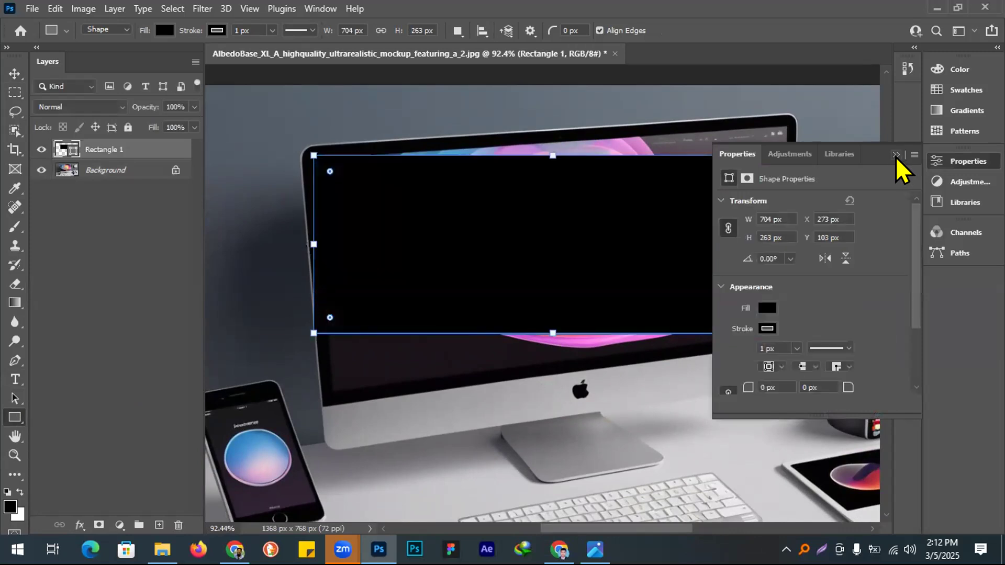
pyautogui.click(896, 155)
# - Change the rectangle's fill to the pale cream-pink recent colour and remove its stroke
pyautogui.click(143, 30)
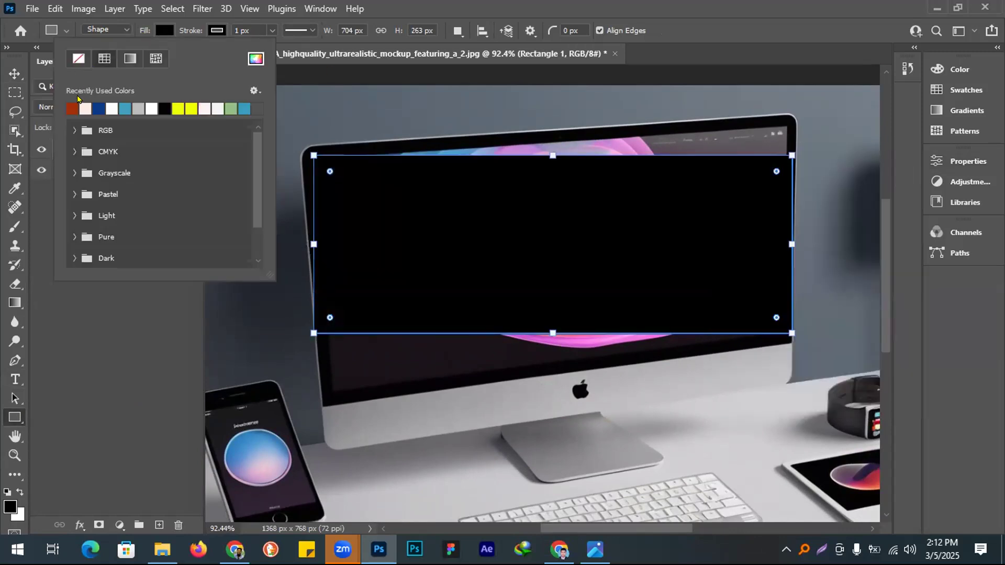
pyautogui.click(84, 108)
pyautogui.click(415, 18)
pyautogui.click(218, 30)
pyautogui.click(131, 58)
pyautogui.click(535, 12)
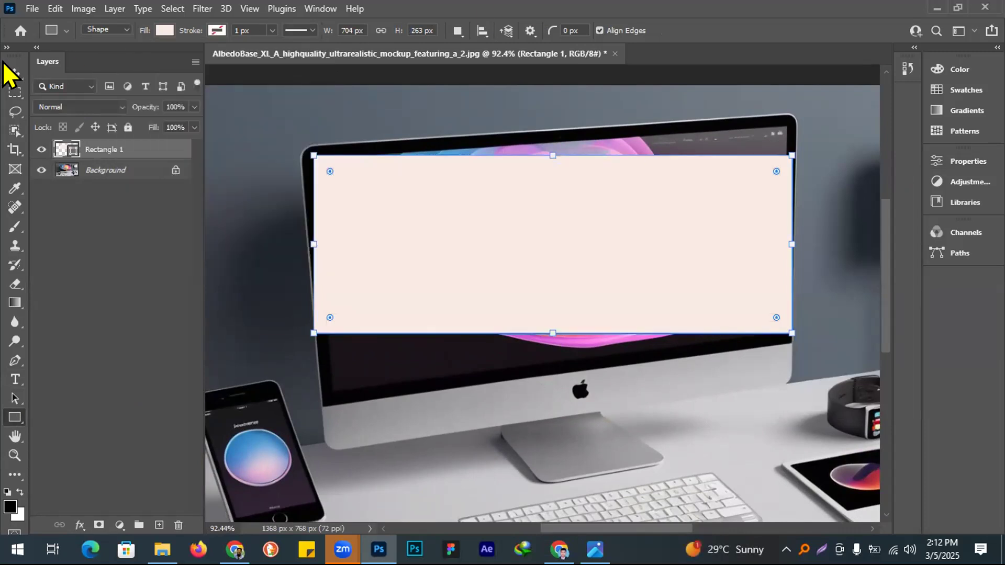
# - Enlarge the rectangle to about 753 by 393 px over the monitor's screen and convert its layer to a smart object
pyautogui.click(13, 74)
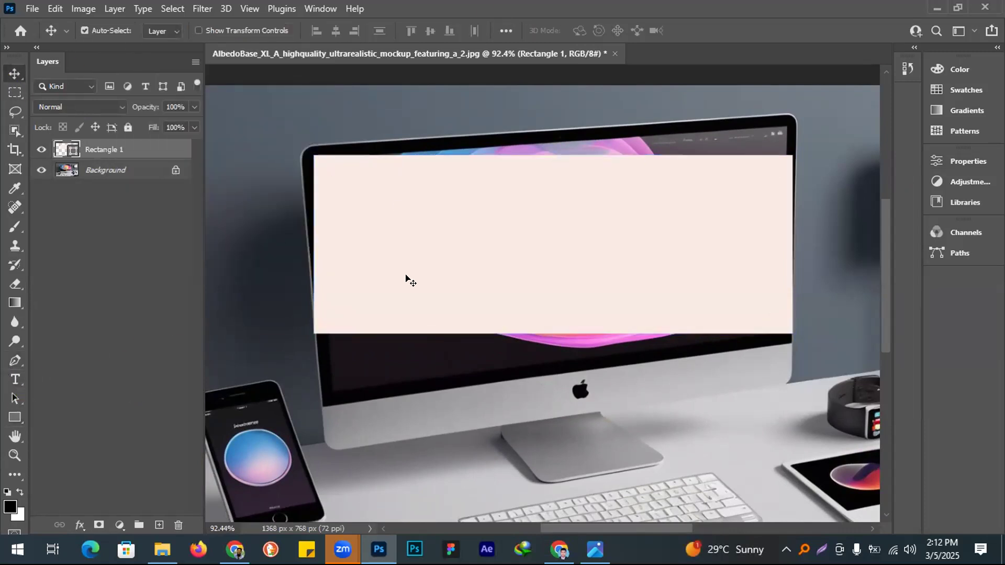
pyautogui.hotkey('ctrl', 't')
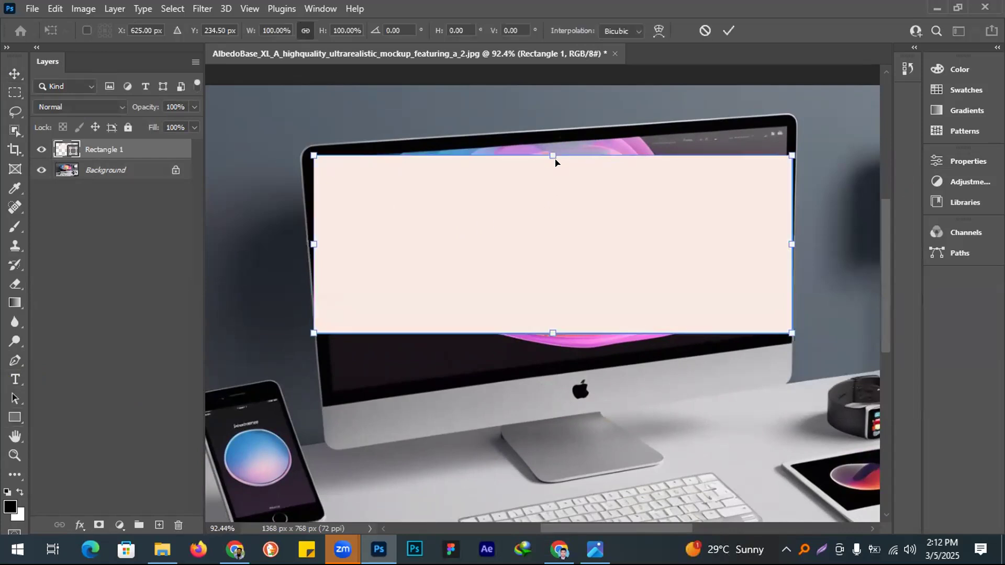
pyautogui.moveTo(550, 152); pyautogui.dragTo(550, 140)
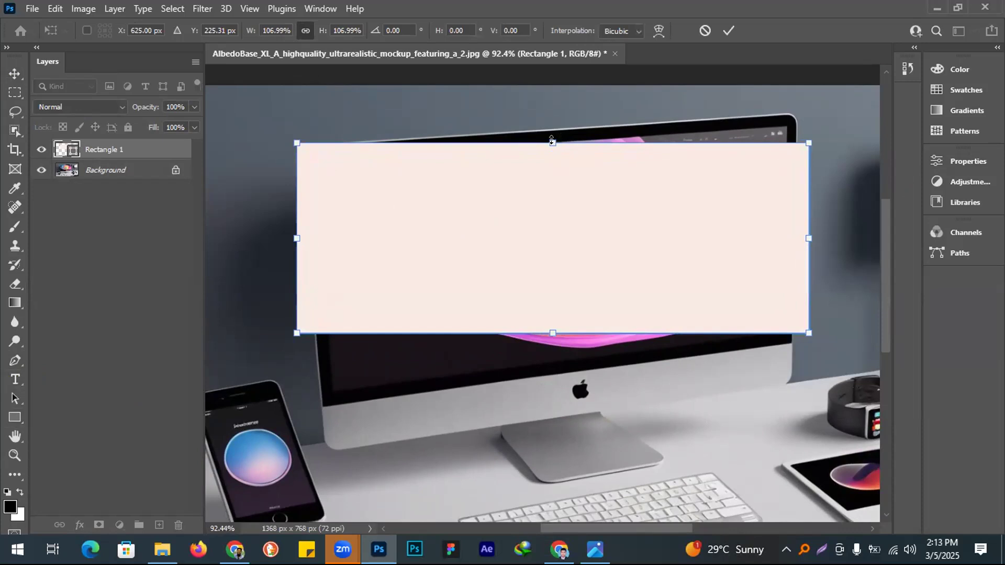
pyautogui.moveTo(550, 140); pyautogui.dragTo(546, 150)
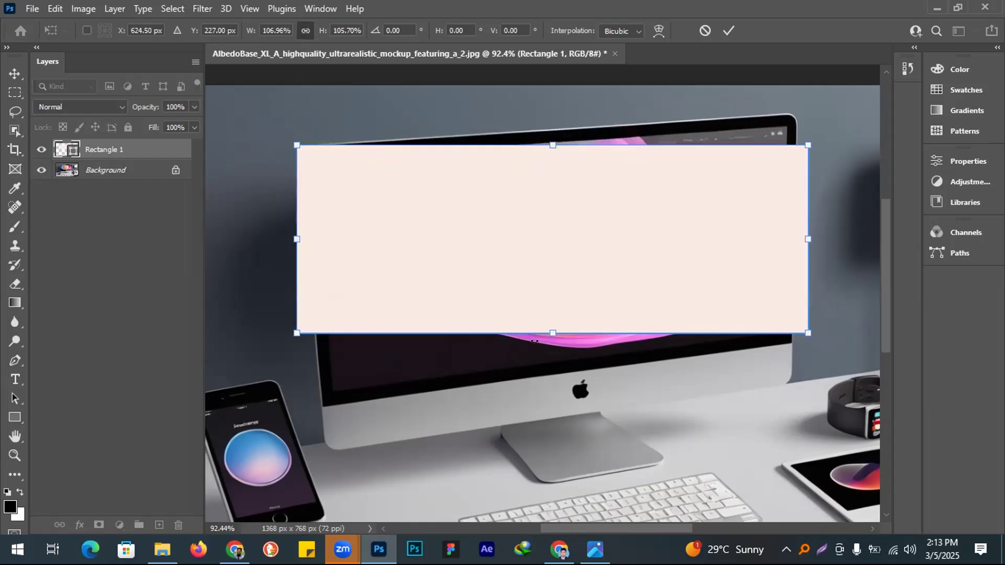
pyautogui.moveTo(549, 329); pyautogui.dragTo(542, 411)
pyautogui.press('Return')
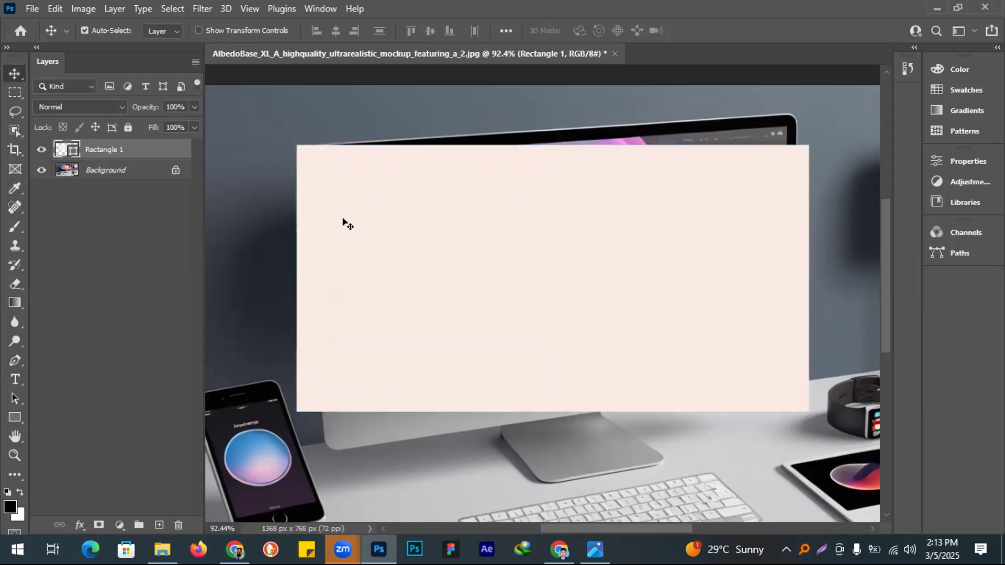
pyautogui.rightClick(147, 158)
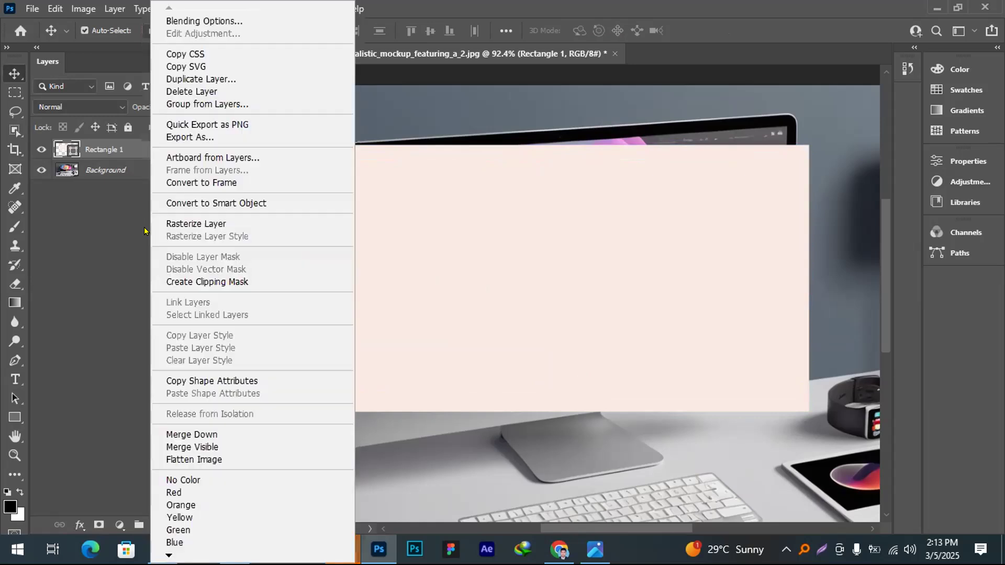
pyautogui.click(201, 202)
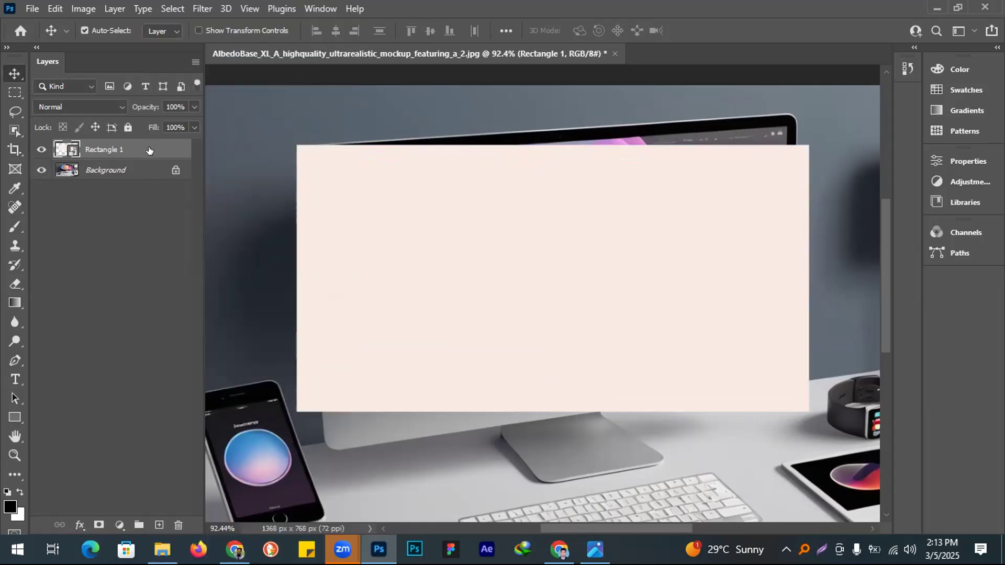
# - Distort the smart object so its upper-right corner sits on the upper-right corner of the monitor's display area
pyautogui.hotkey('ctrl', 't')
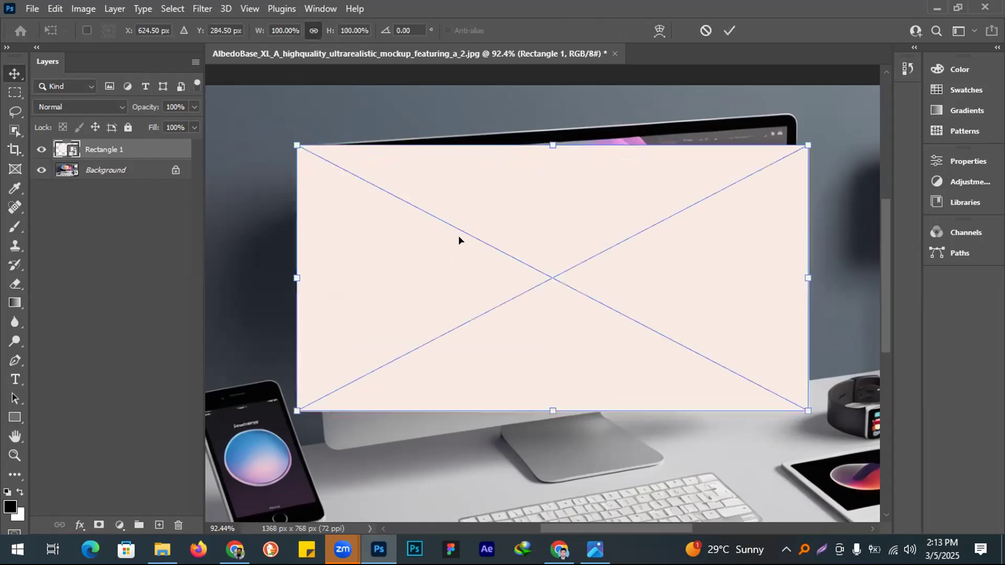
pyautogui.rightClick(608, 196)
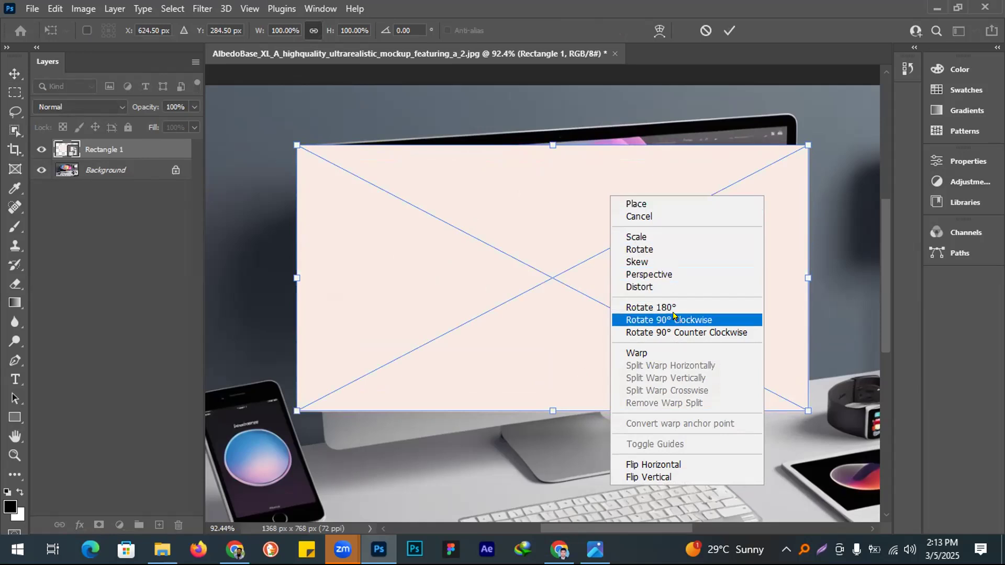
pyautogui.click(691, 262)
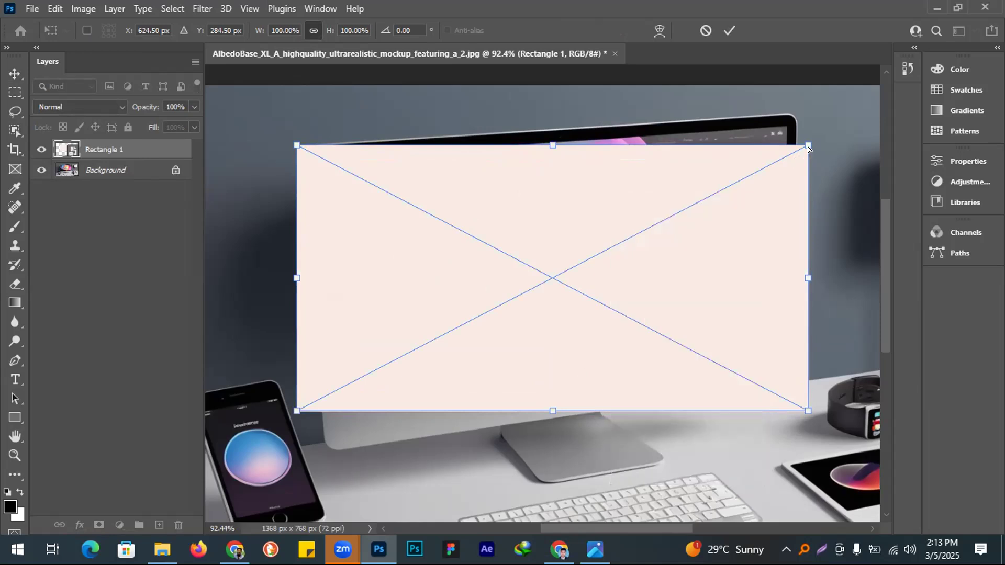
pyautogui.moveTo(802, 142); pyautogui.dragTo(768, 126)
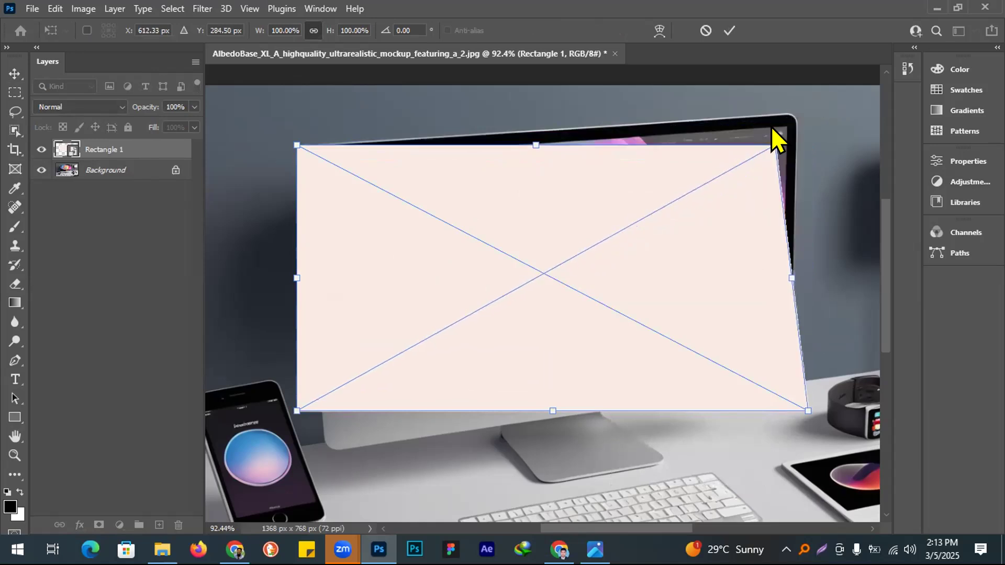
pyautogui.scroll(6, 784, 149)
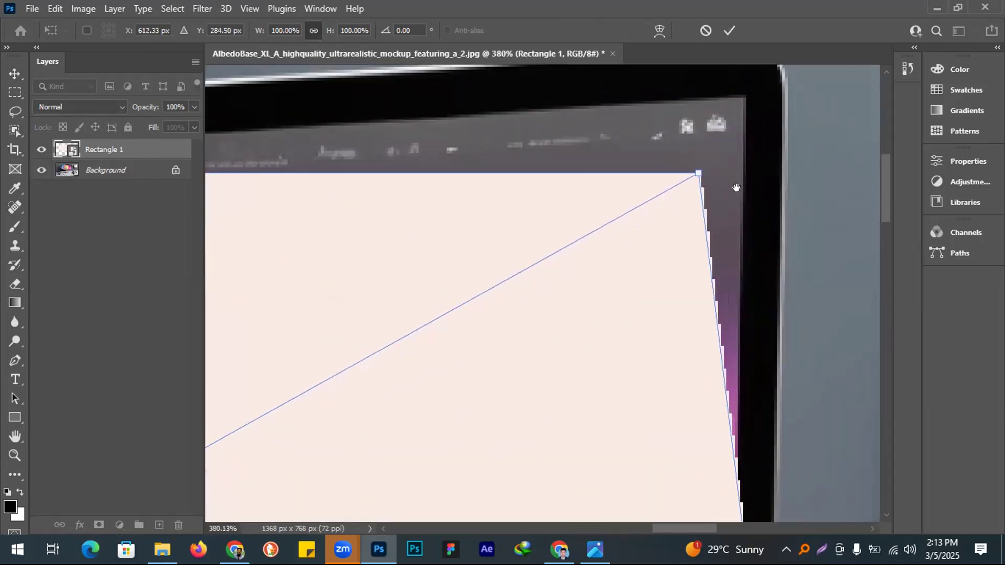
pyautogui.moveTo(661, 234); pyautogui.dragTo(688, 176)
pyautogui.rightClick(619, 207)
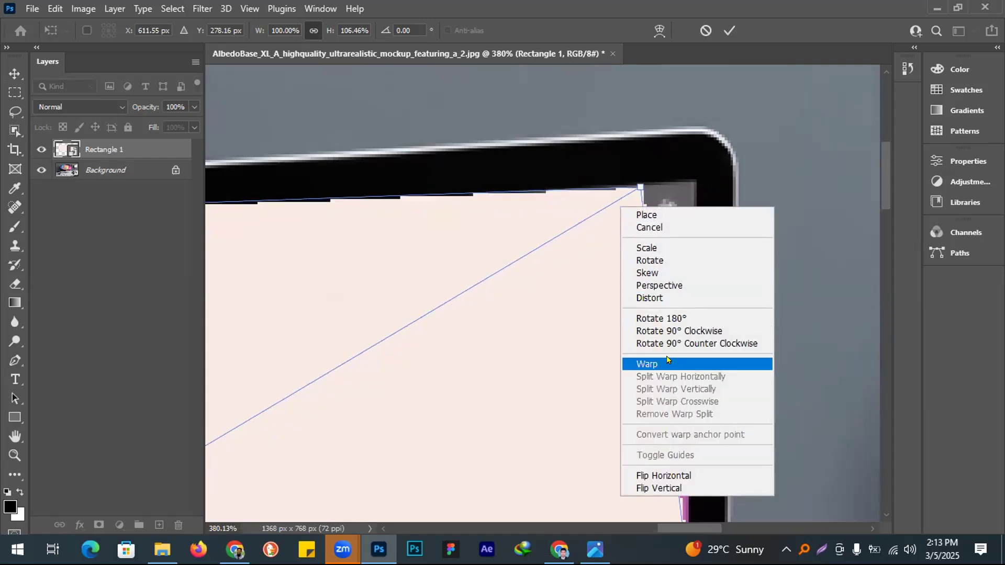
pyautogui.click(664, 298)
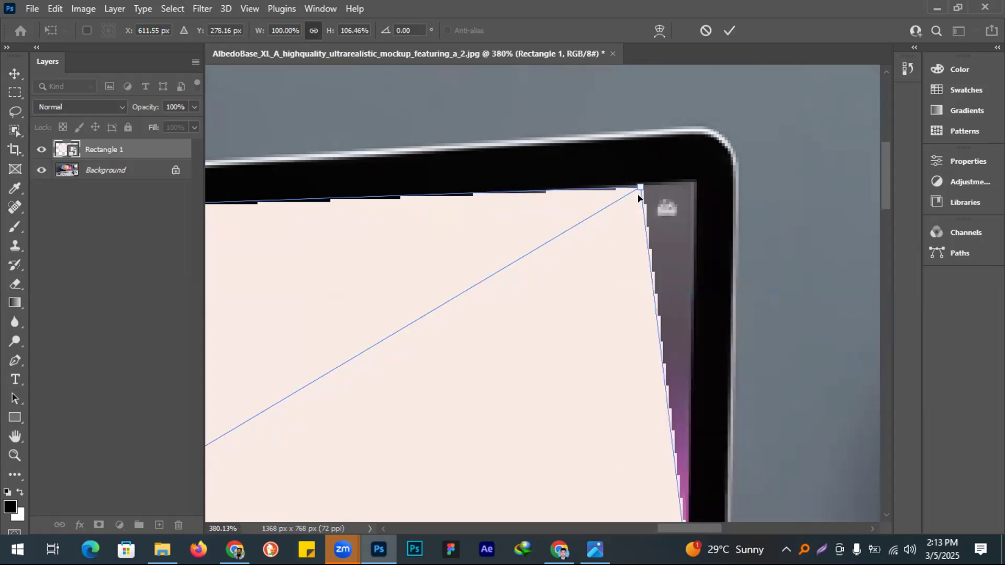
pyautogui.moveTo(639, 189); pyautogui.dragTo(697, 179)
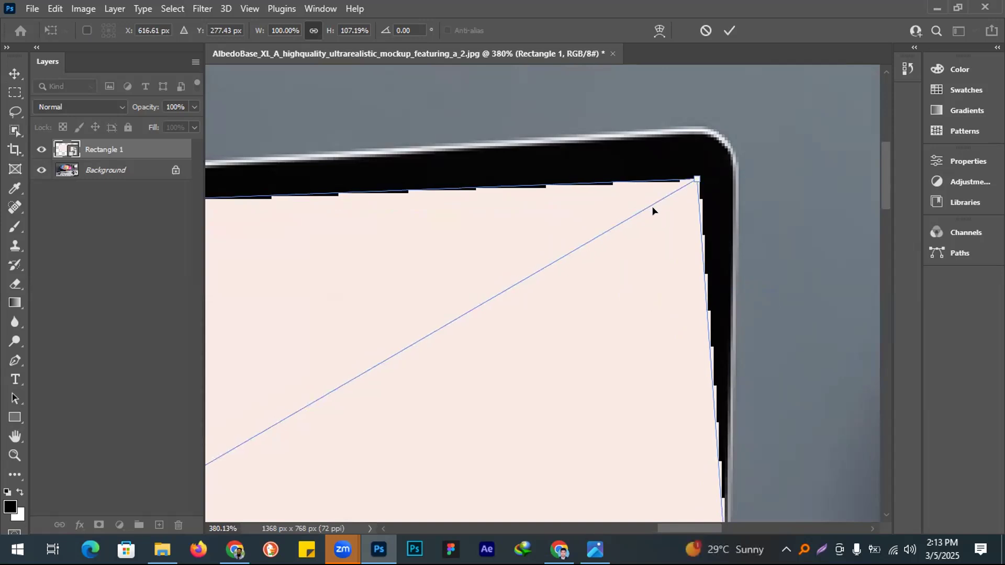
# - Fit the smart object's lower-right corner to the lower-right corner of the monitor's display, inside the black bezel
pyautogui.moveTo(761, 247); pyautogui.dragTo(698, 262)
pyautogui.moveTo(732, 471); pyautogui.dragTo(644, 110)
pyautogui.moveTo(672, 238); pyautogui.dragTo(745, 406)
pyautogui.moveTo(730, 333); pyautogui.dragTo(675, 179)
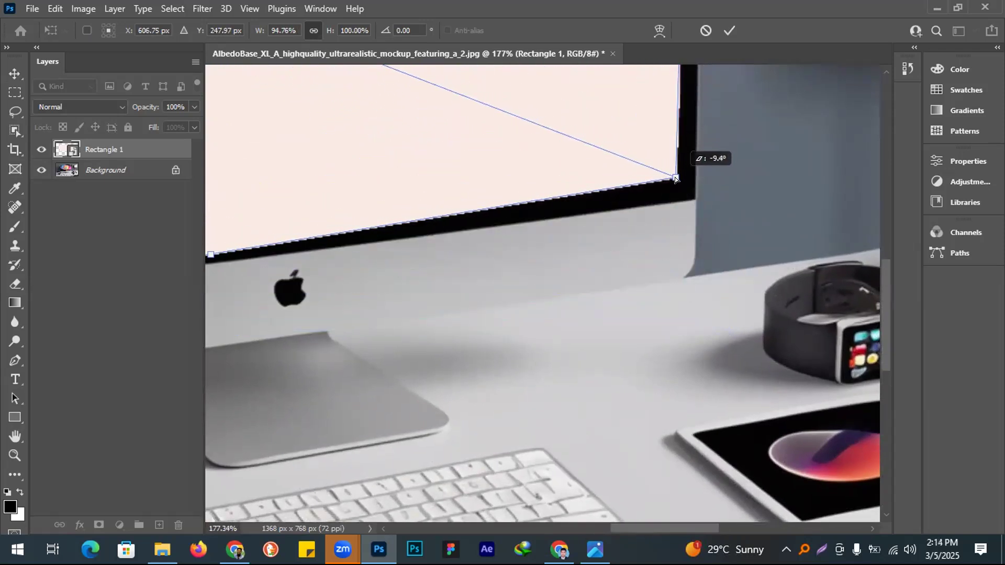
# - Fit the smart object's lower-left and upper-left corners to the monitor's display inside the bezel and apply the transform
pyautogui.moveTo(670, 311); pyautogui.dragTo(677, 401)
pyautogui.moveTo(293, 486)
pyautogui.mouseDown()
pyautogui.moveTo(514, 397)
pyautogui.moveTo(707, 369)
pyautogui.mouseUp()
pyautogui.moveTo(316, 410); pyautogui.dragTo(523, 401)
pyautogui.moveTo(386, 409); pyautogui.dragTo(461, 360)
pyautogui.moveTo(501, 255); pyautogui.dragTo(468, 432)
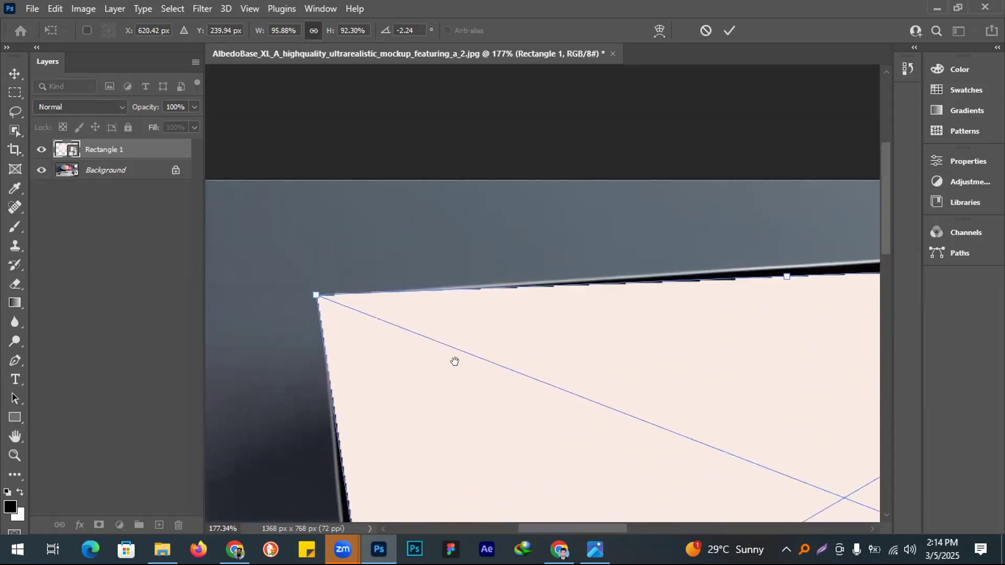
pyautogui.moveTo(318, 296); pyautogui.dragTo(349, 321)
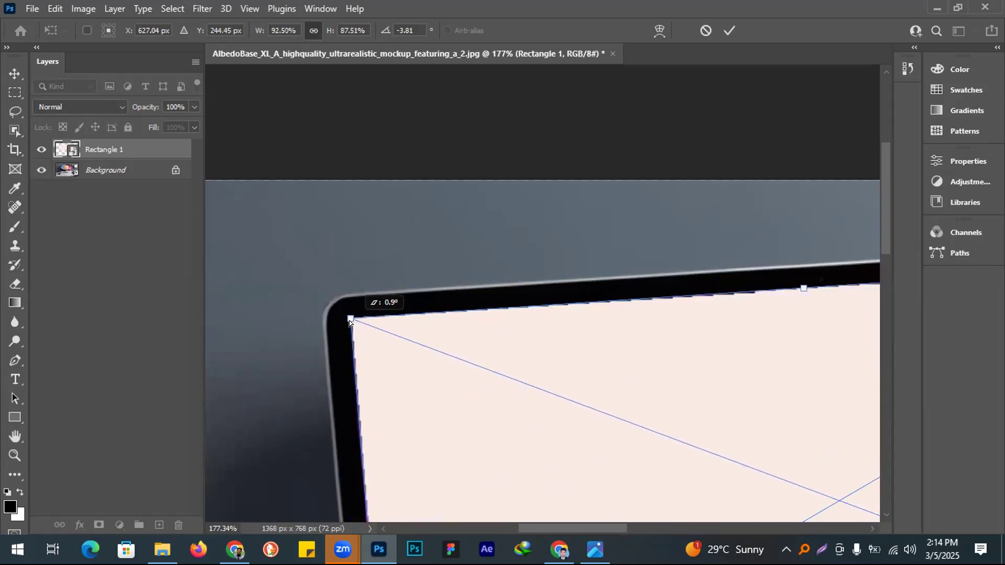
pyautogui.scroll(-6, 524, 262)
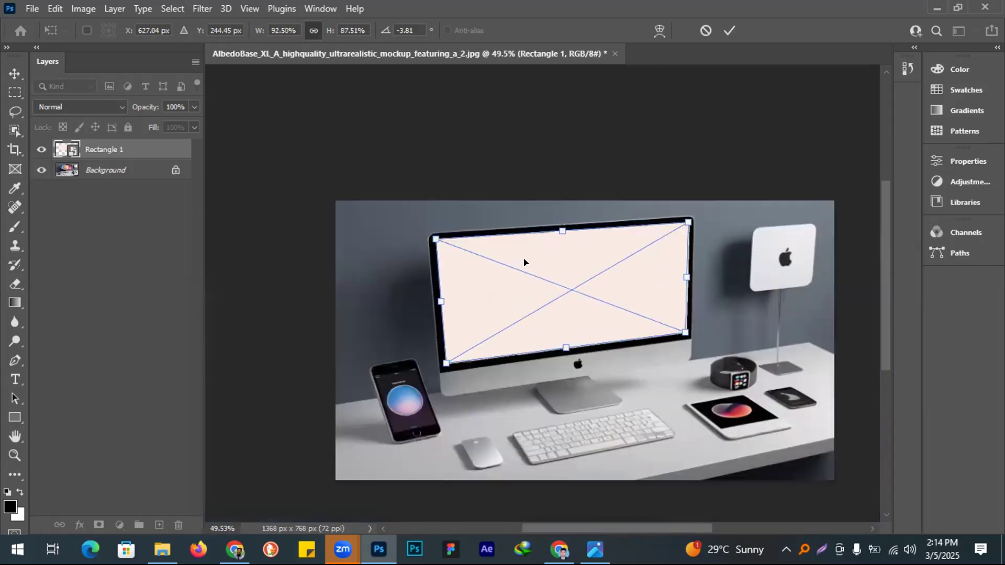
pyautogui.press('Return')
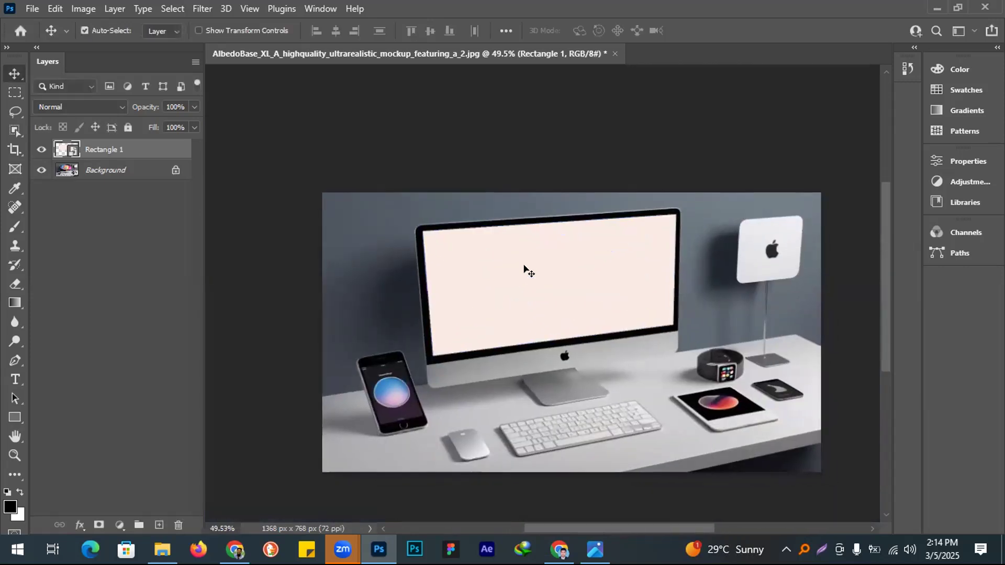
# - Open the Rectangle 1 smart object's contents and place the vintage-style Labour Day poster image in it as an embedded file
pyautogui.doubleClick(66, 151)
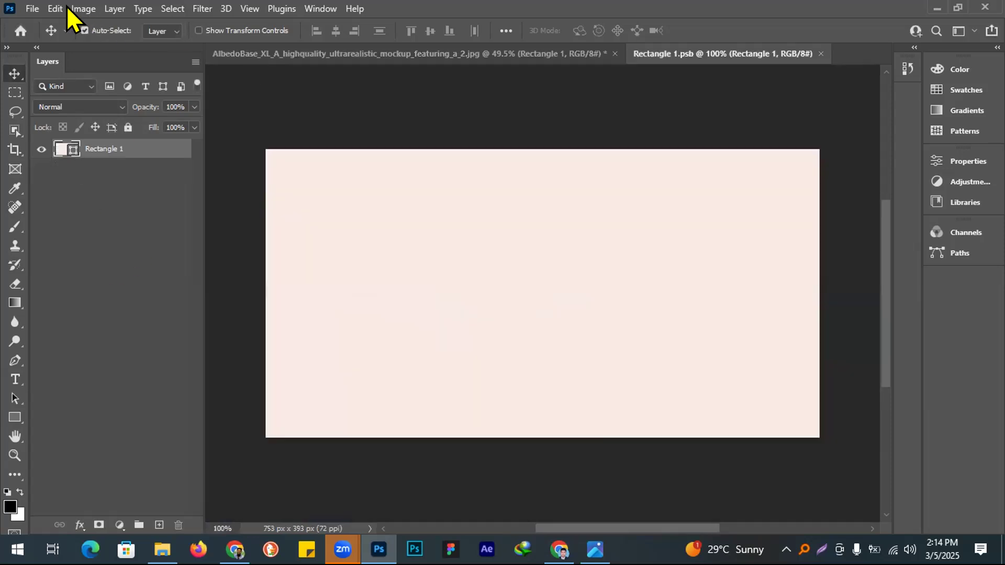
pyautogui.click(38, 12)
pyautogui.click(105, 313)
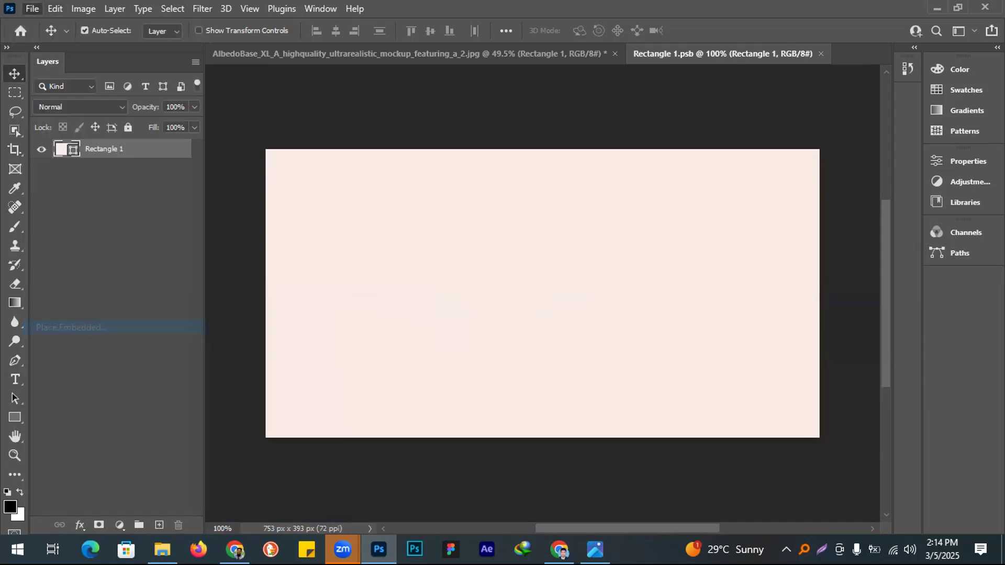
pyautogui.hotkey('ctrl', 't')
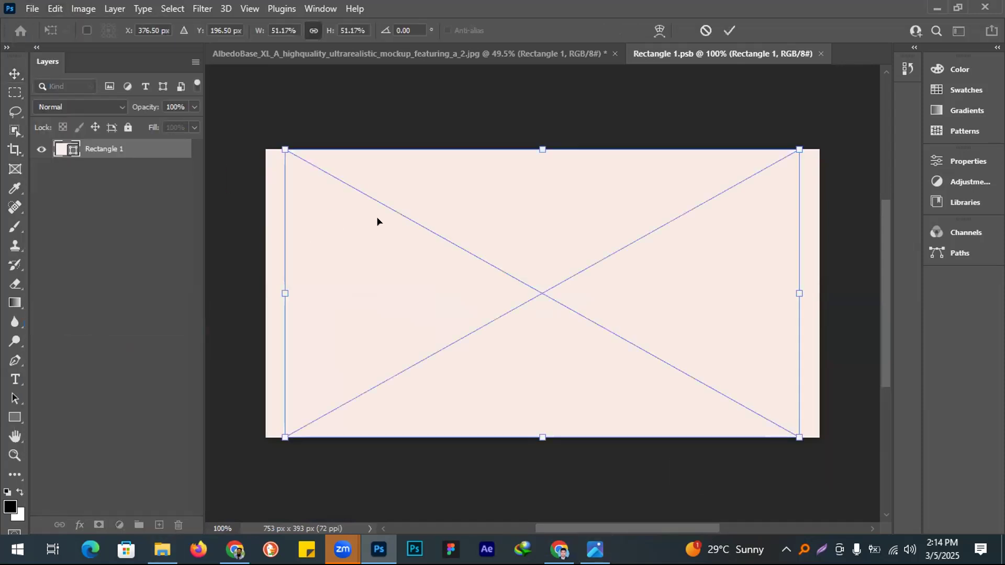
# - Scale the placed poster to about 767 by 430 px to cover the canvas, shift it slightly down, and save and close the smart object's contents
pyautogui.moveTo(797, 434); pyautogui.dragTo(823, 450)
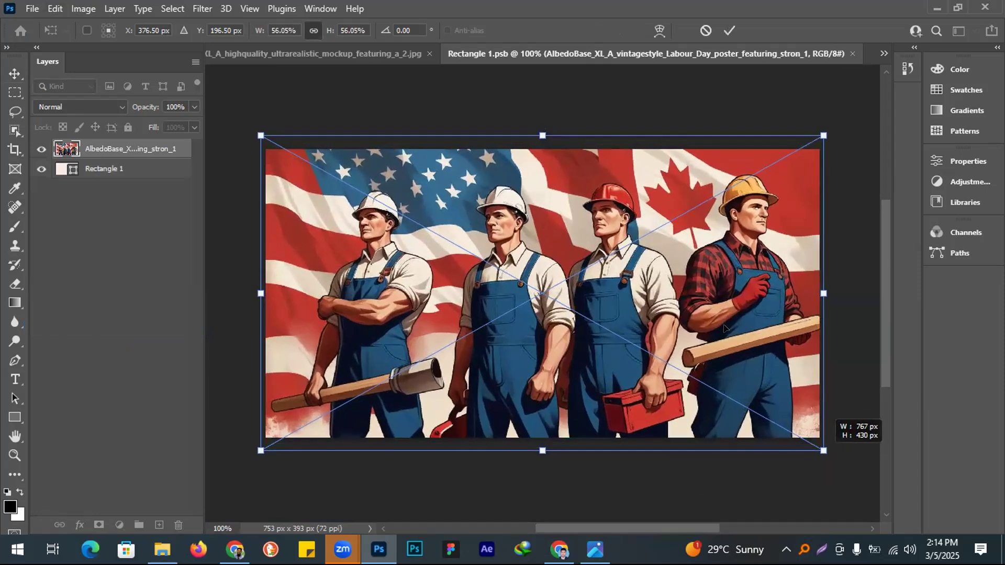
pyautogui.moveTo(724, 313); pyautogui.dragTo(724, 325)
pyautogui.press('Return')
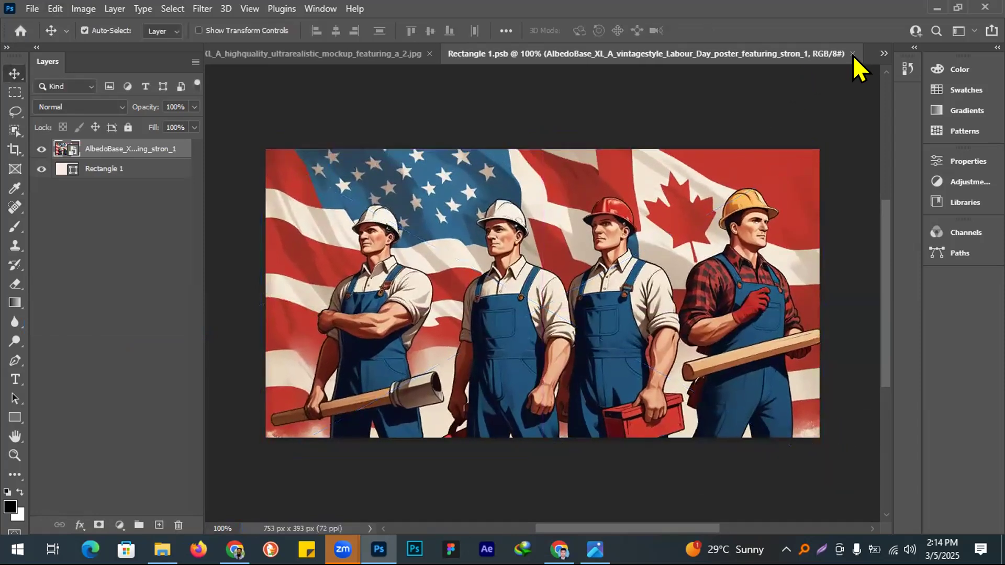
pyautogui.click(852, 54)
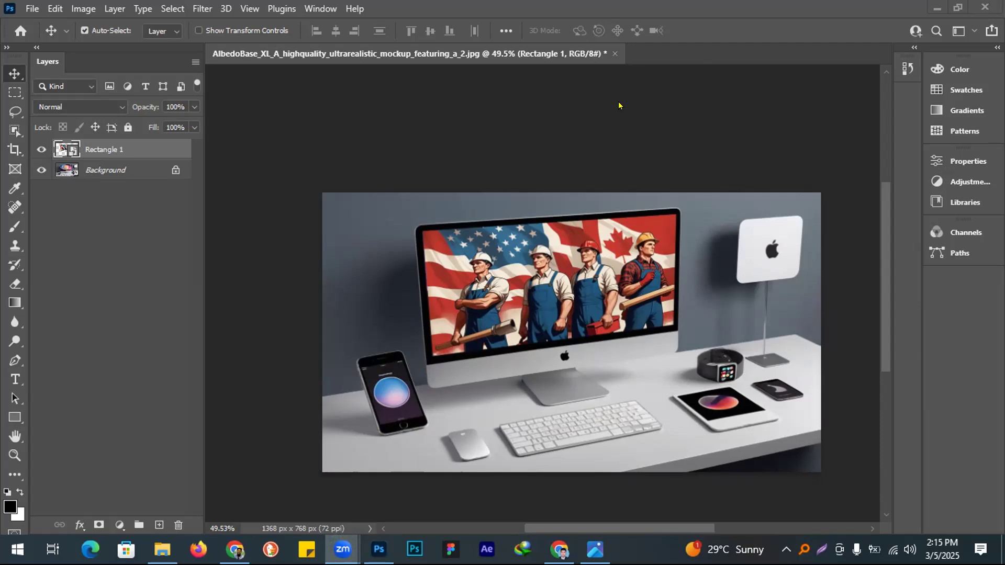
# - Close the device mockup document without saving and look through the recent files on the home screen
pyautogui.click(616, 54)
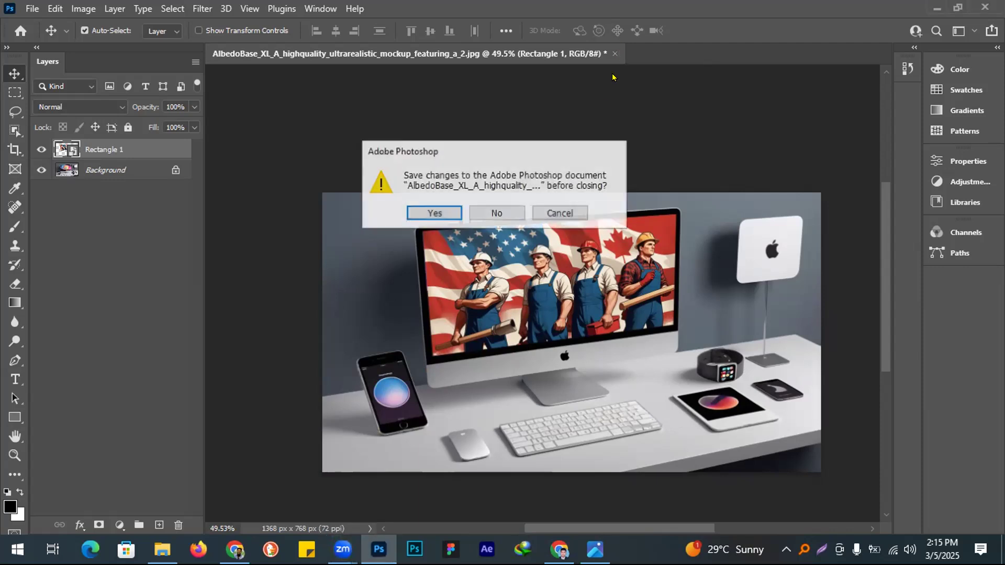
pyautogui.click(482, 211)
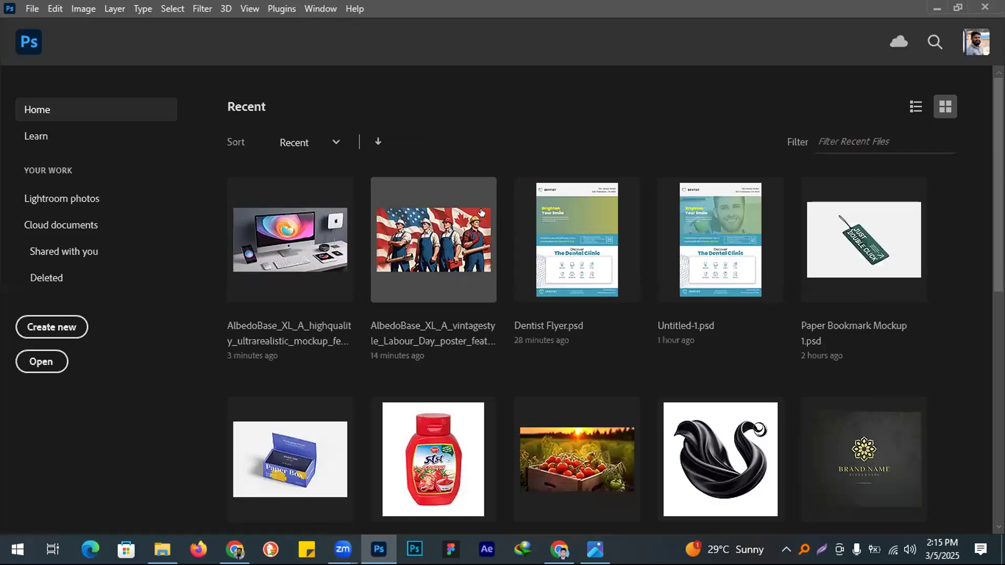
pyautogui.scroll(-5, 575, 219)
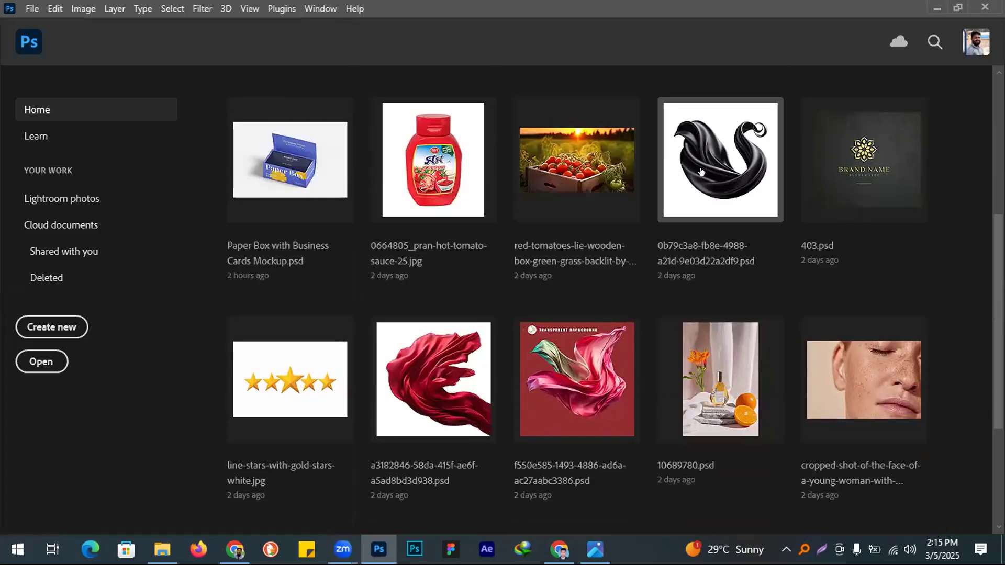
pyautogui.scroll(2, 703, 165)
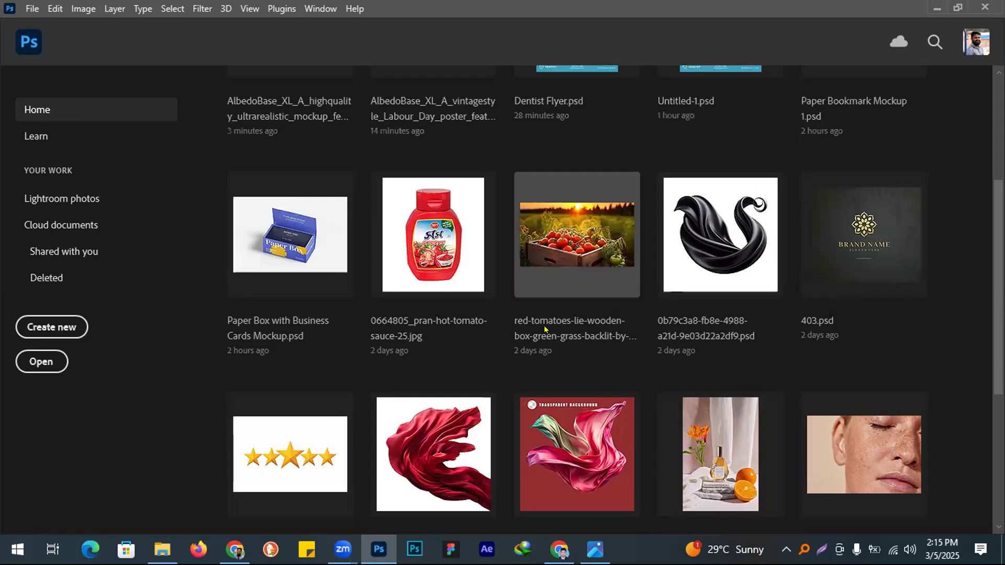
# - Switch to File Explorer, open the Telegram Desktop folder inside Downloads, and maximize the window
pyautogui.hotkey('alt', 'Tab')
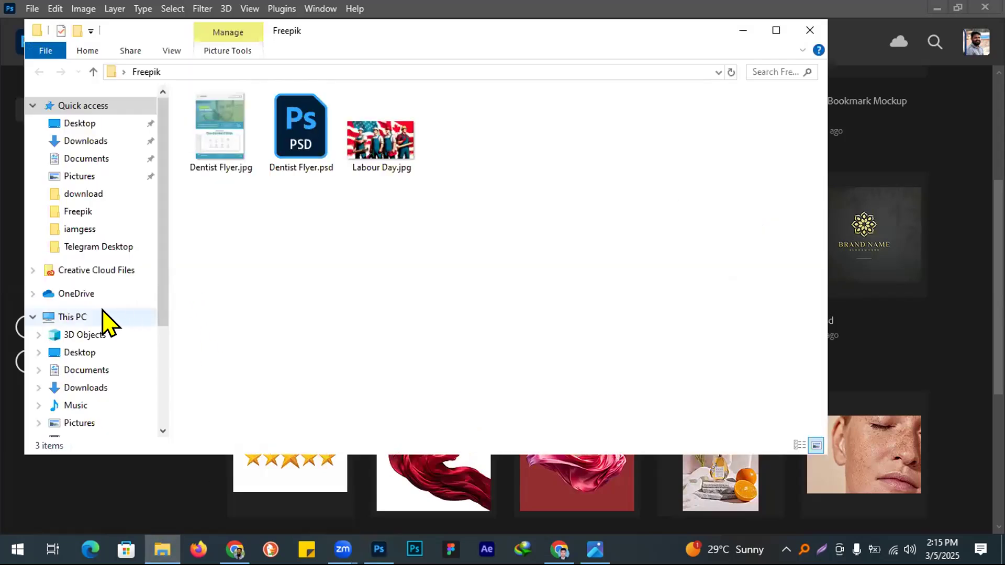
pyautogui.click(76, 140)
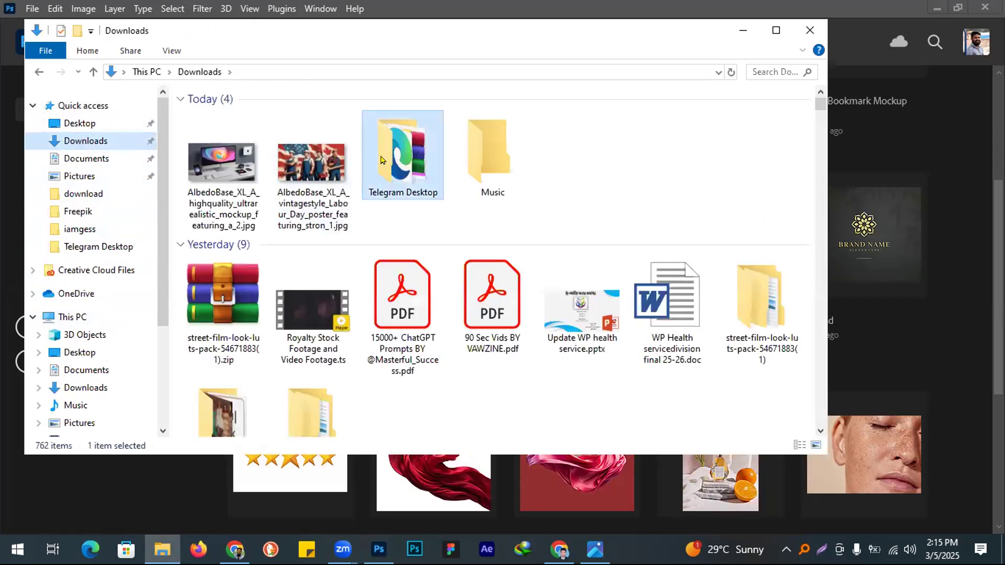
pyautogui.doubleClick(399, 152)
pyautogui.click(777, 31)
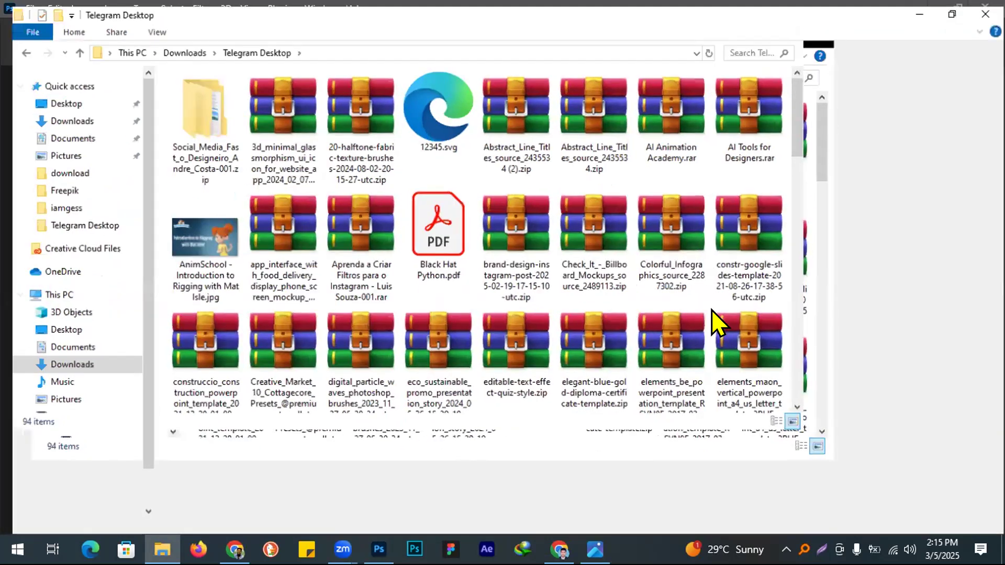
# - Open the realistic_water_splashes_photoshop_brushes archive from the Telegram Desktop folder and select WATER SPLASHES BRUSHES.abr in it
pyautogui.scroll(-5, 712, 366)
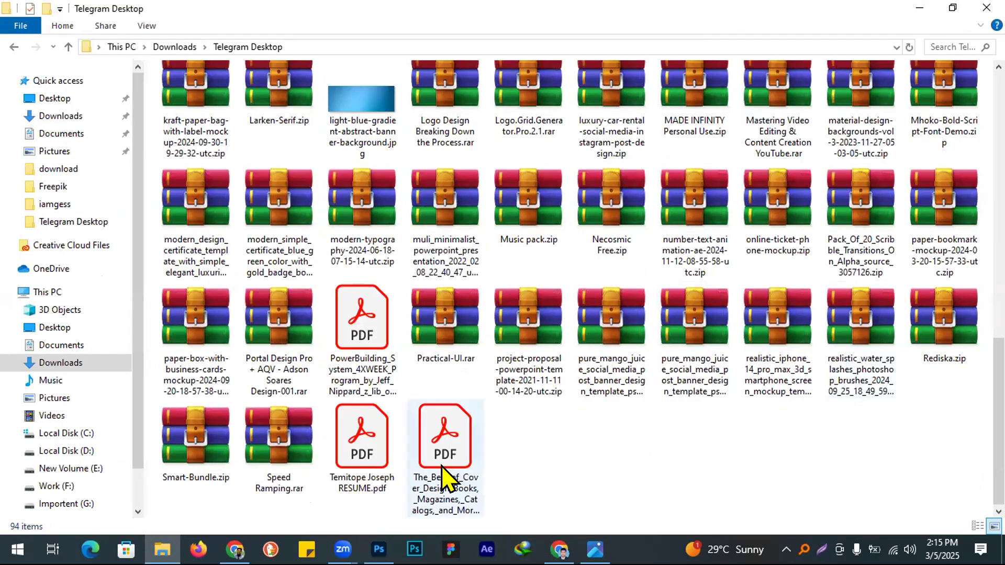
pyautogui.click(846, 394)
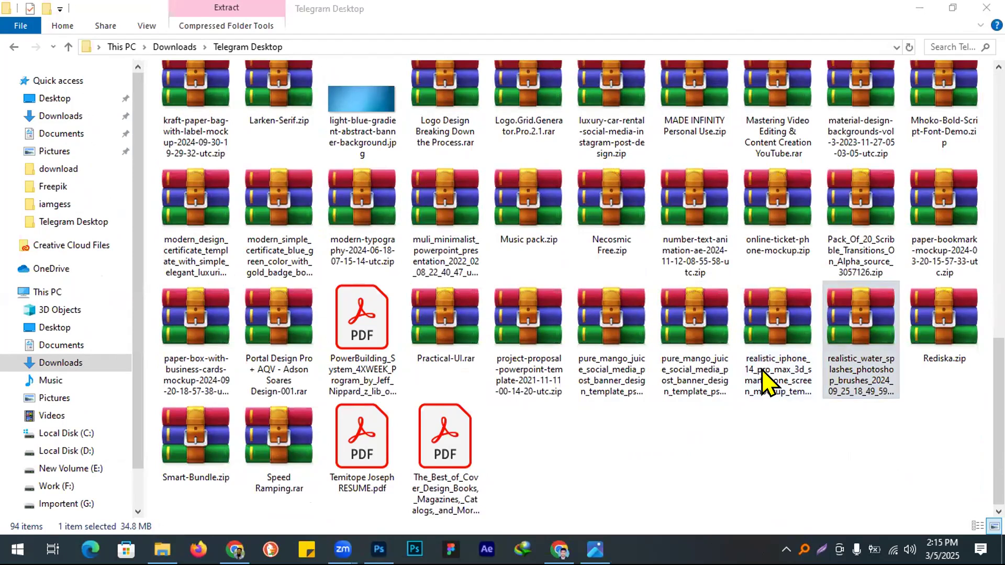
pyautogui.press('Return')
pyautogui.press('Return')
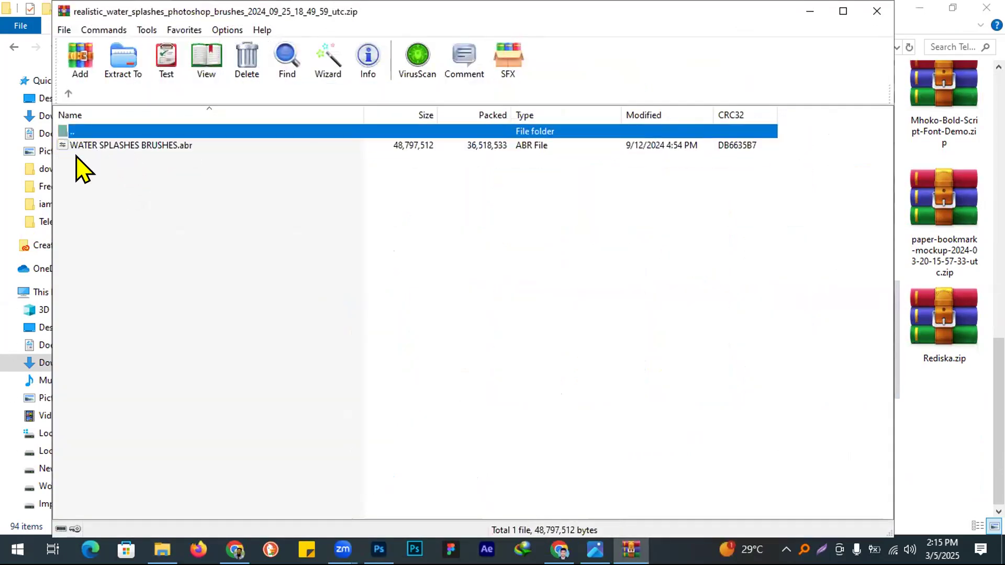
pyautogui.click(114, 148)
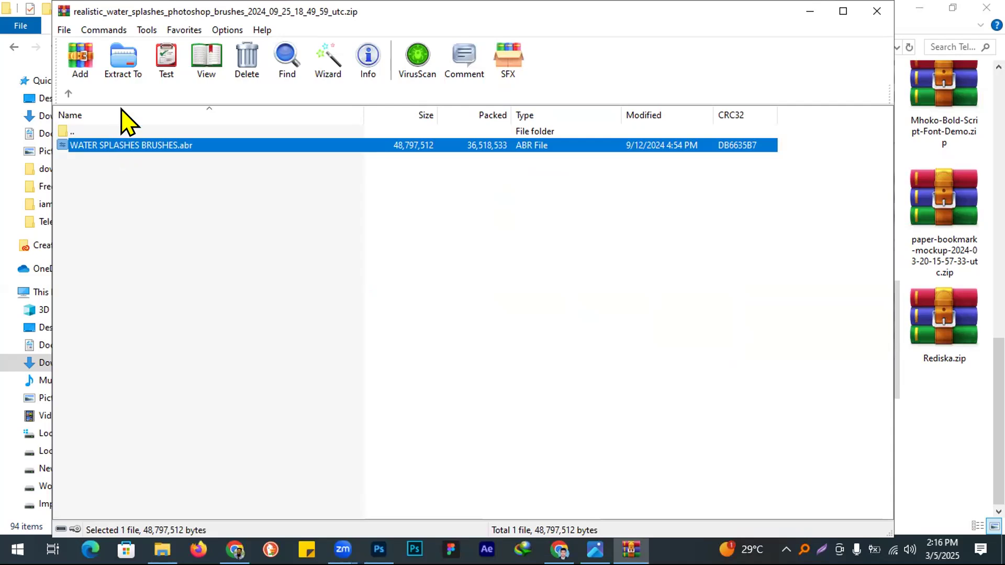
# - Switch to Chrome and open the SPLASHES PRO brush sales page in a new tab
pyautogui.click(235, 550)
pyautogui.click(422, 14)
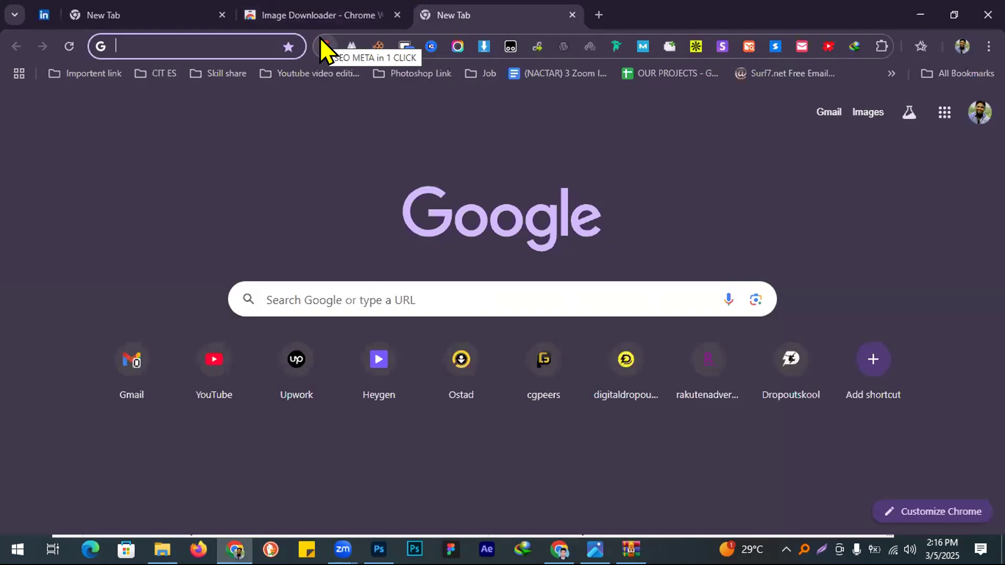
pyautogui.write('sp')
pyautogui.press('BackSpace')
pyautogui.write('pl')
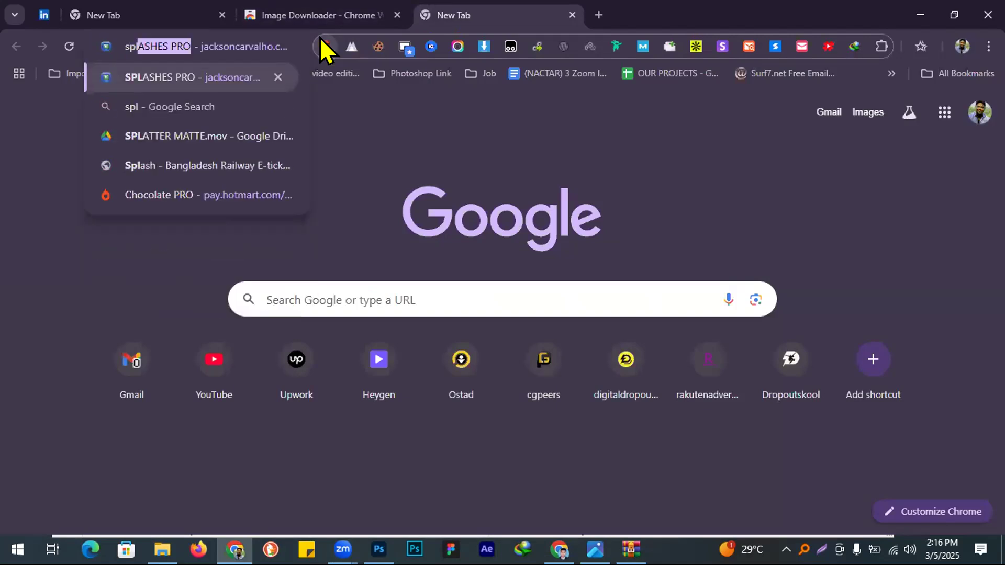
pyautogui.press('Return')
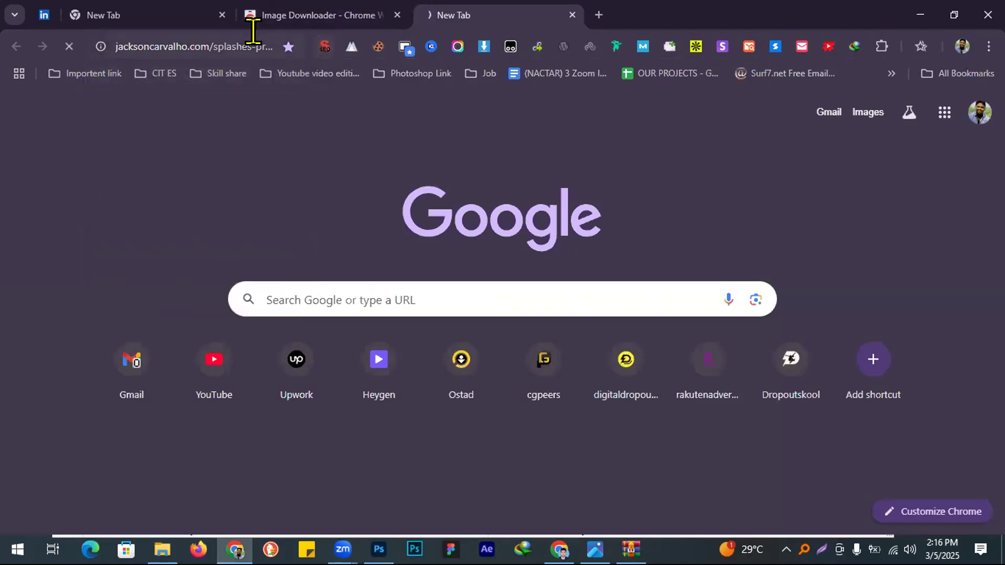
pyautogui.click(214, 46)
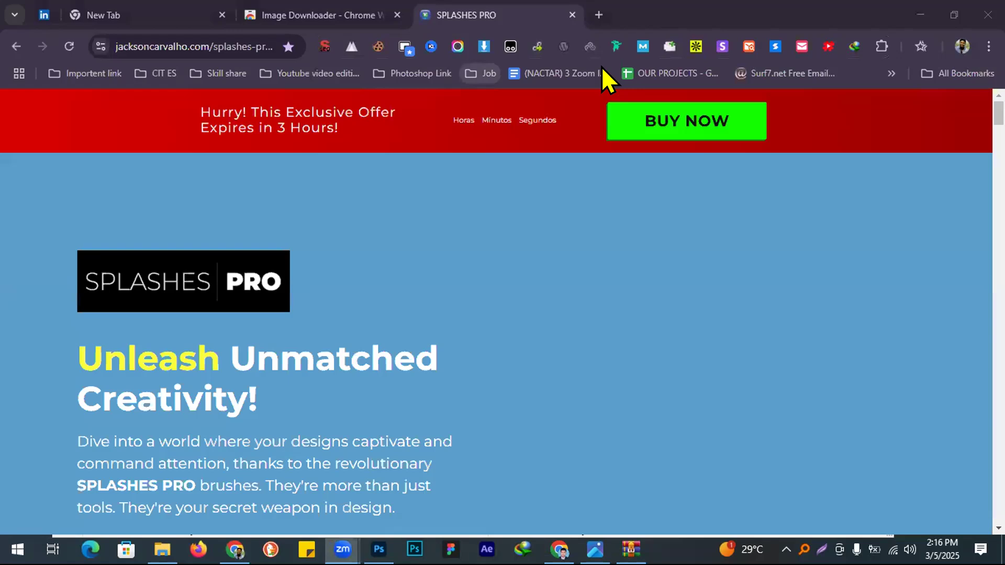
# - Look through the SPLASHES PRO page's before-and-after comparison and splash artwork galleries to judge what the brushes can produce
pyautogui.scroll(-15, 602, 68)
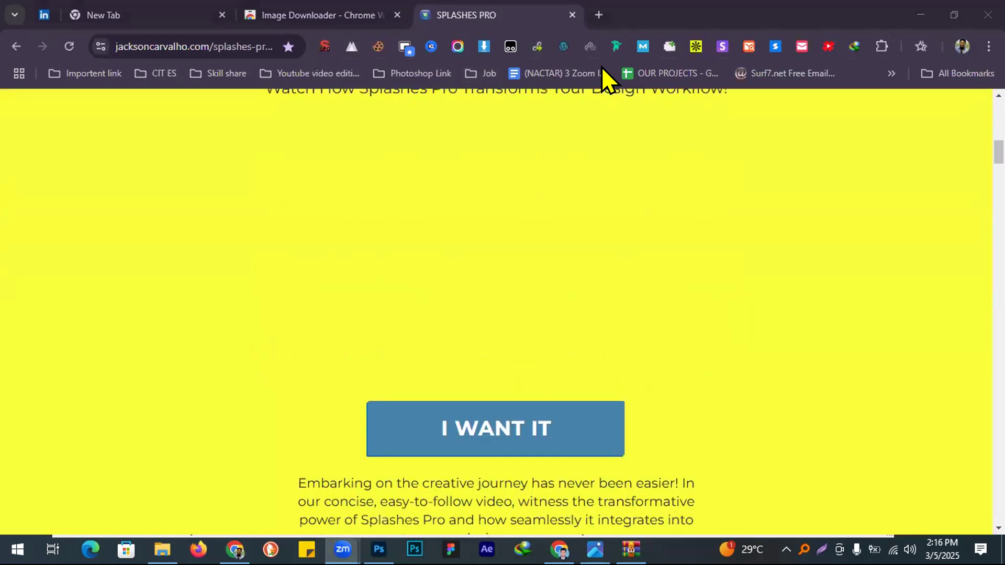
pyautogui.scroll(-12, 601, 66)
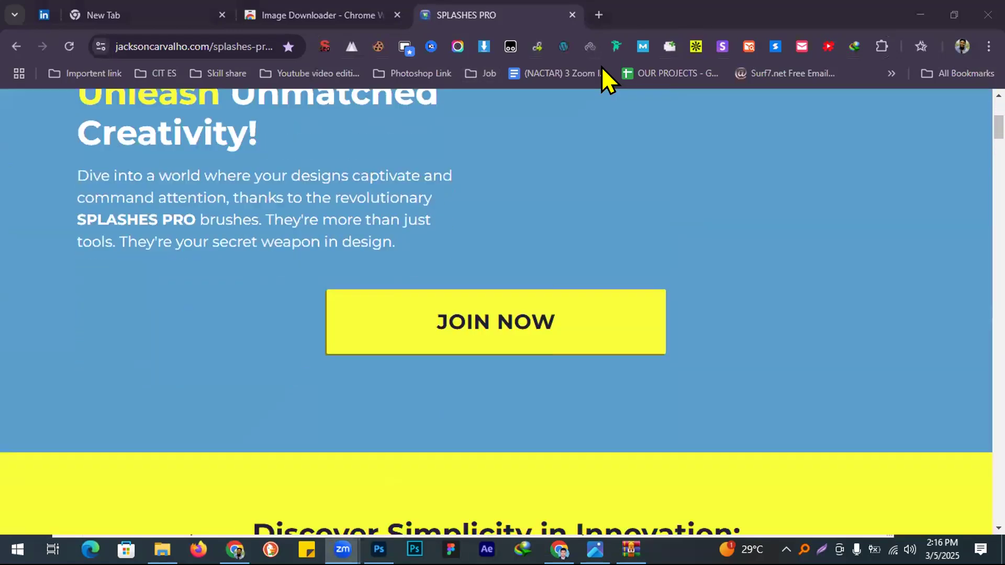
pyautogui.scroll(-12, 617, 325)
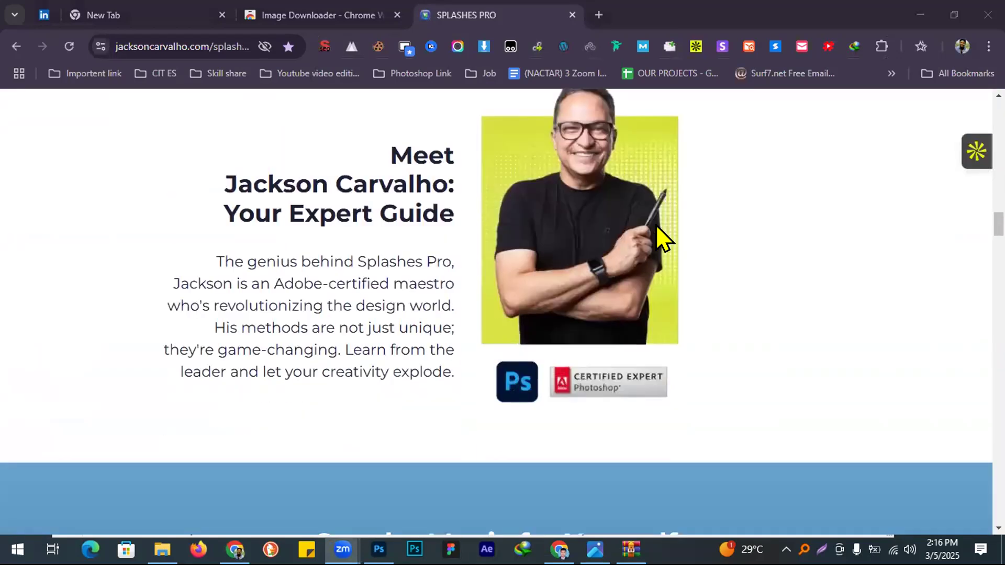
pyautogui.scroll(12, 604, 253)
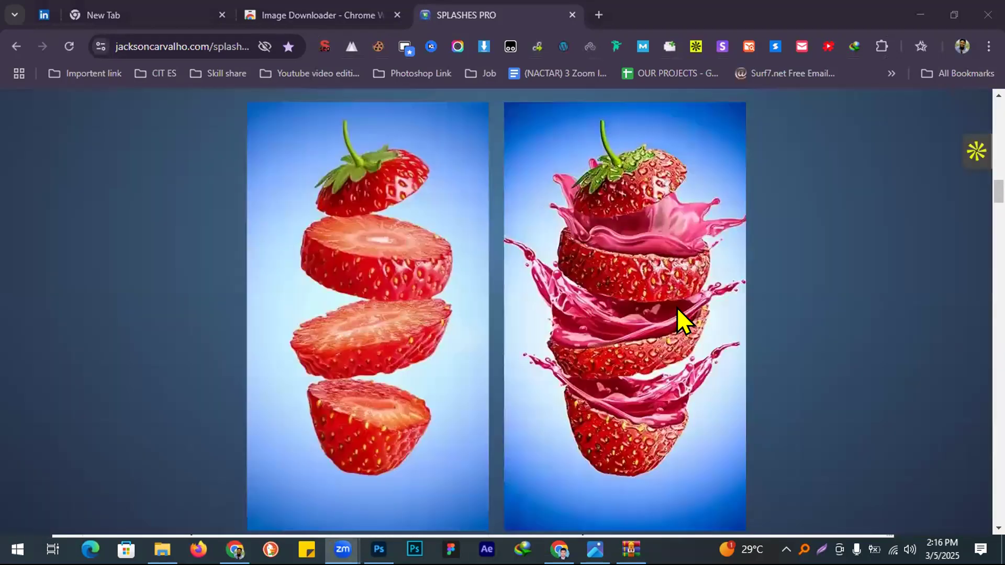
pyautogui.scroll(-15, 655, 251)
pyautogui.scroll(-3, 652, 254)
pyautogui.scroll(6, 505, 261)
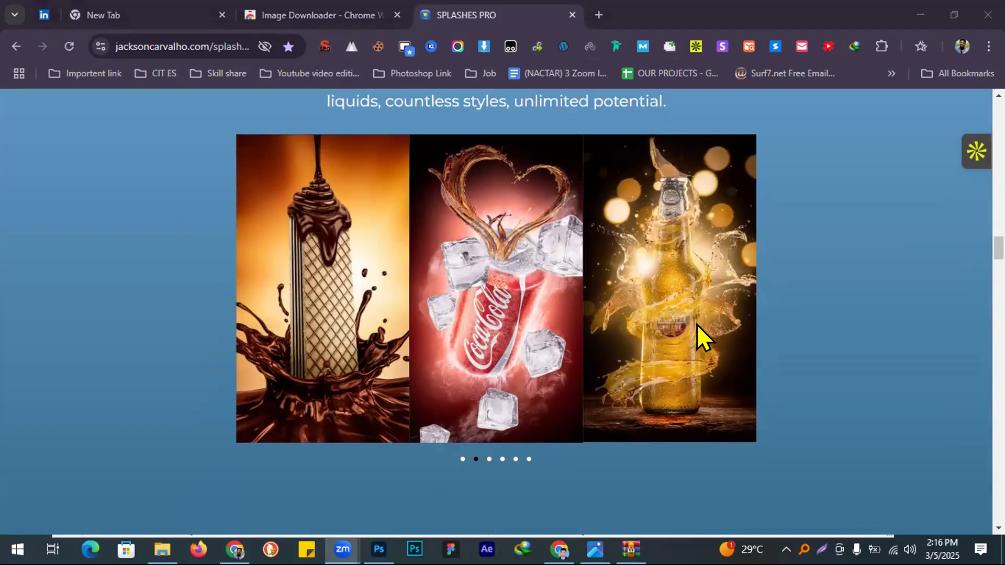
pyautogui.scroll(-5, 697, 335)
pyautogui.scroll(-10, 695, 338)
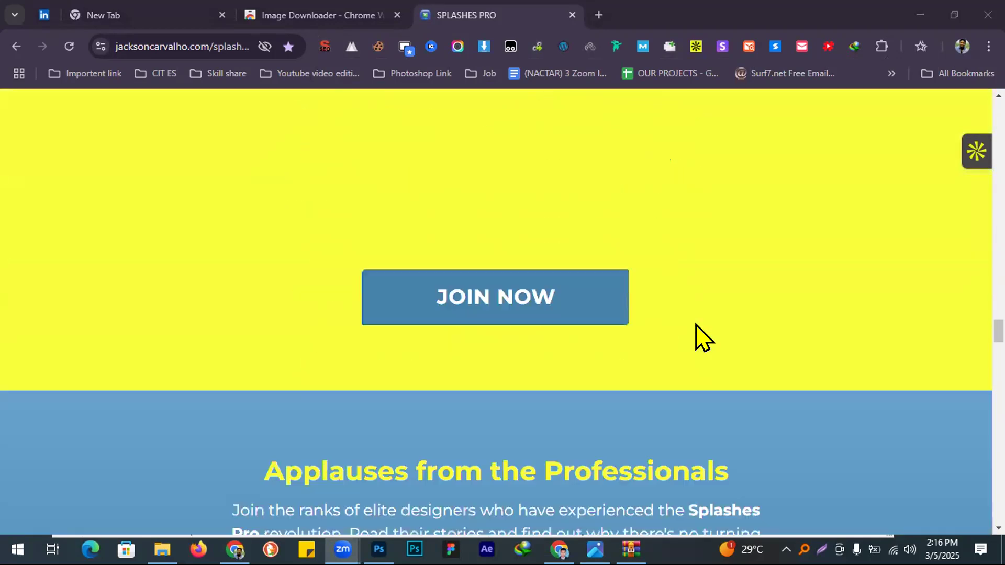
pyautogui.scroll(-15, 695, 324)
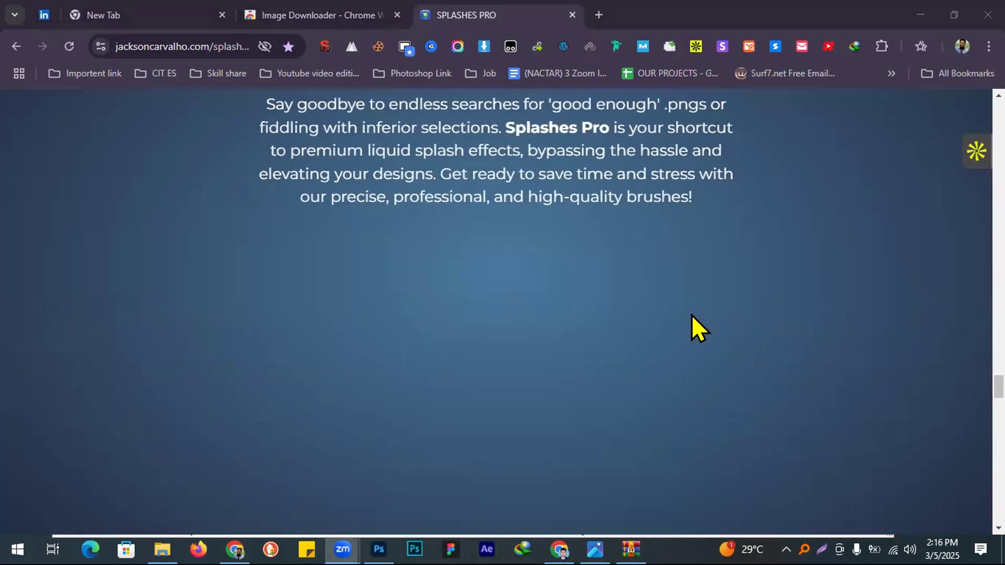
pyautogui.scroll(15, 152, 195)
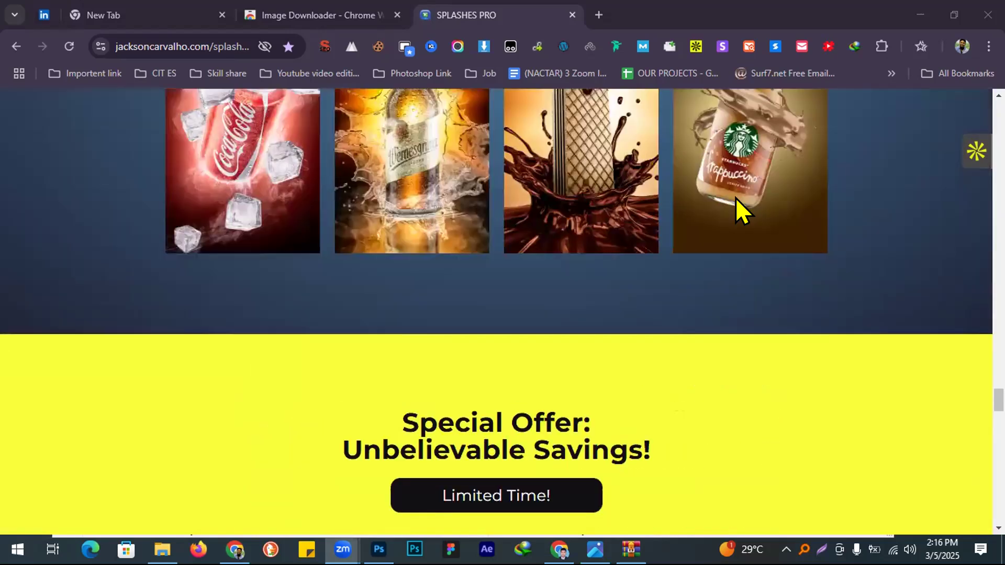
pyautogui.scroll(-2, 804, 121)
pyautogui.scroll(-1, 806, 123)
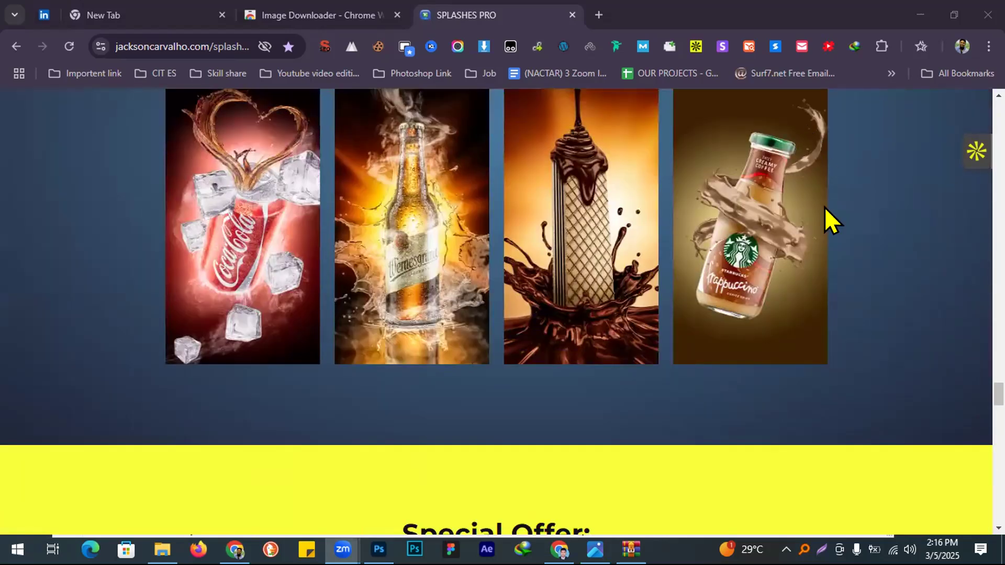
# - Find the Splashes Pro Full Package special offer and highlight its discounted price
pyautogui.scroll(-12, 837, 220)
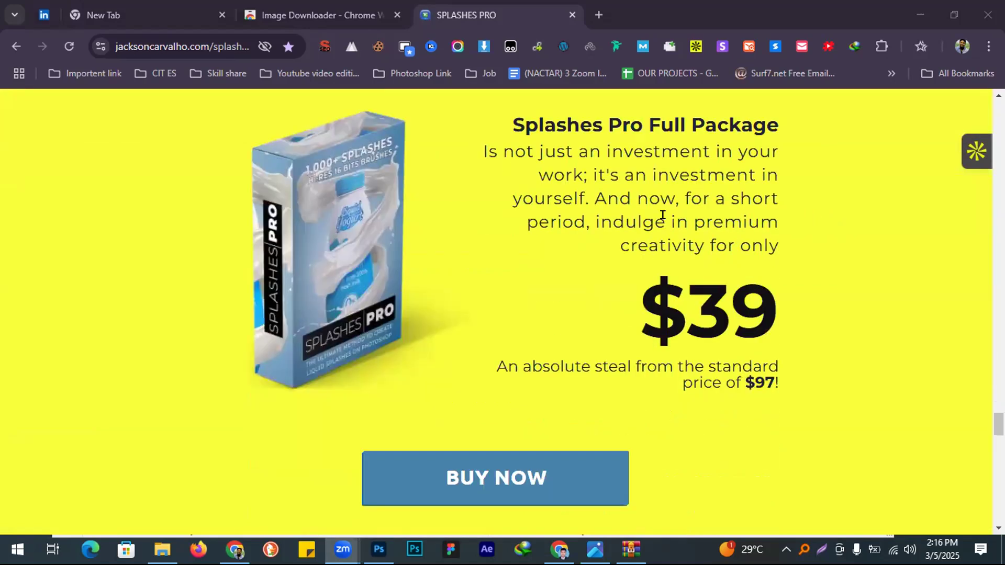
pyautogui.scroll(-2, 467, 253)
pyautogui.scroll(3, 466, 253)
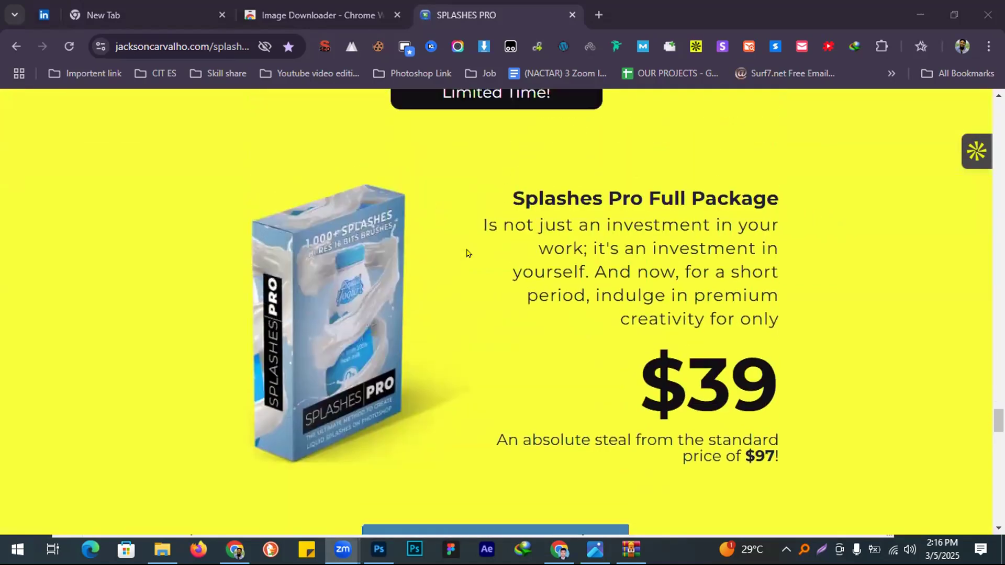
pyautogui.moveTo(660, 365); pyautogui.dragTo(818, 381)
pyautogui.click(754, 361)
pyautogui.doubleClick(754, 361)
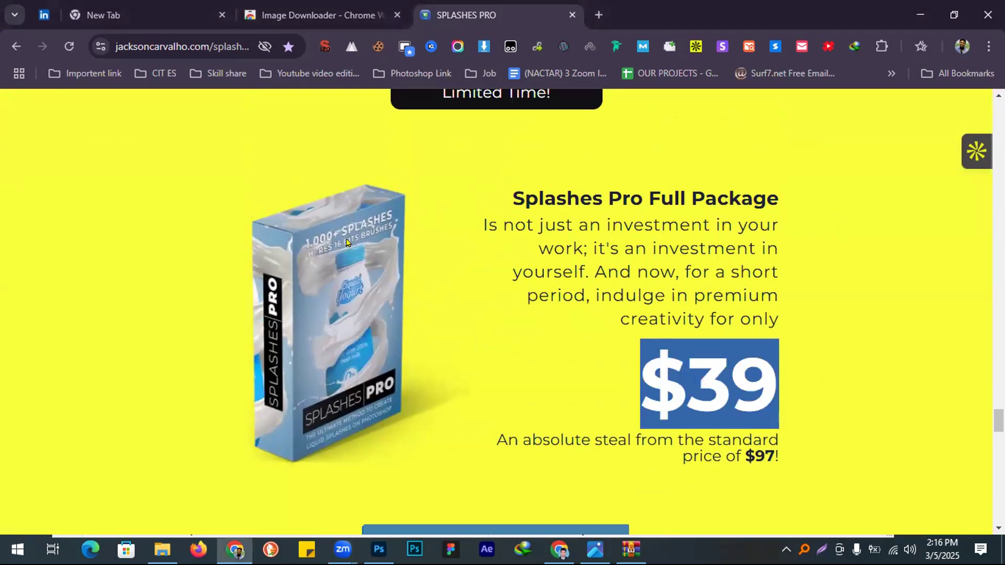
# - Examine the splash example gallery and the FAQ section below the package offer
pyautogui.scroll(-20, 346, 242)
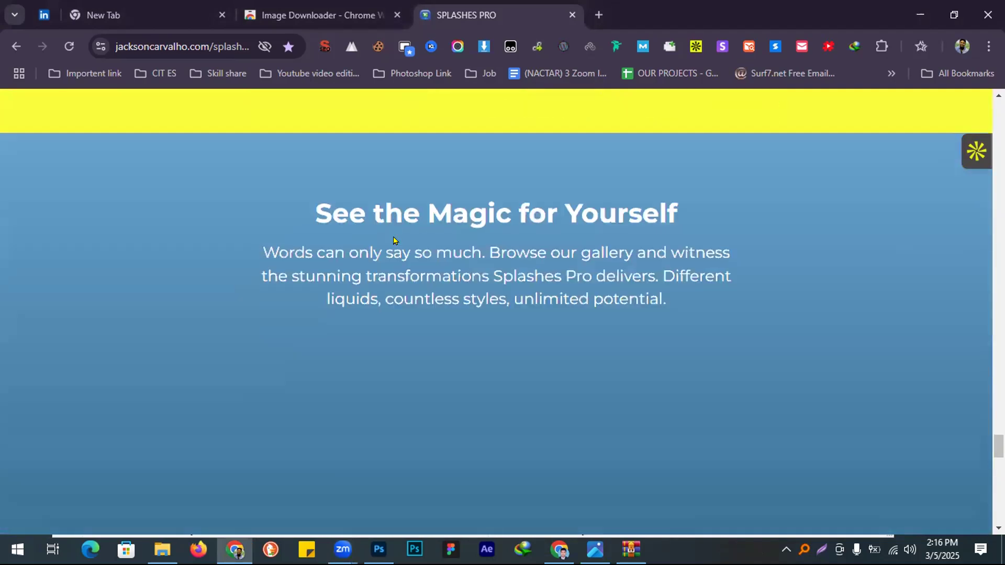
pyautogui.scroll(8, 393, 240)
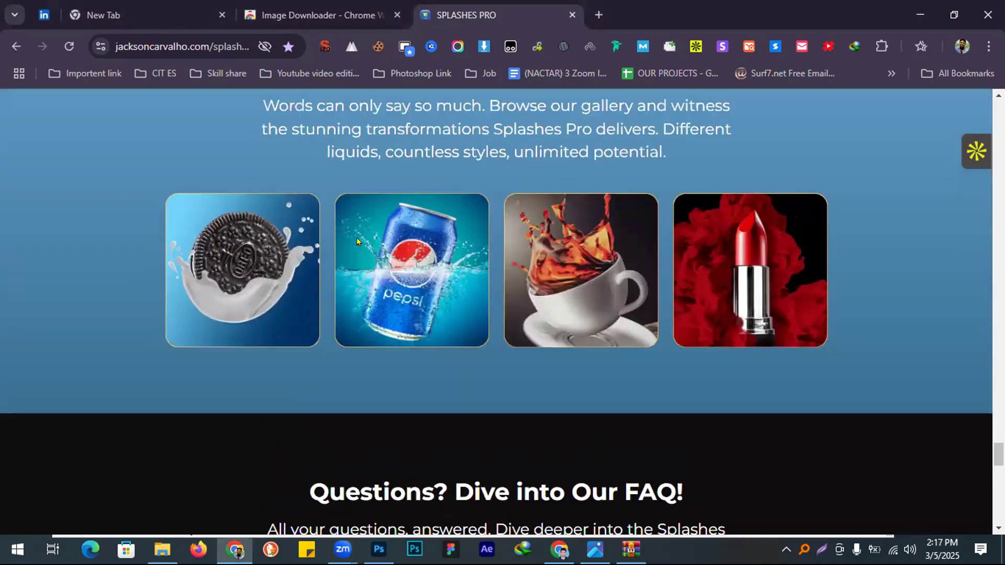
pyautogui.scroll(-15, 354, 299)
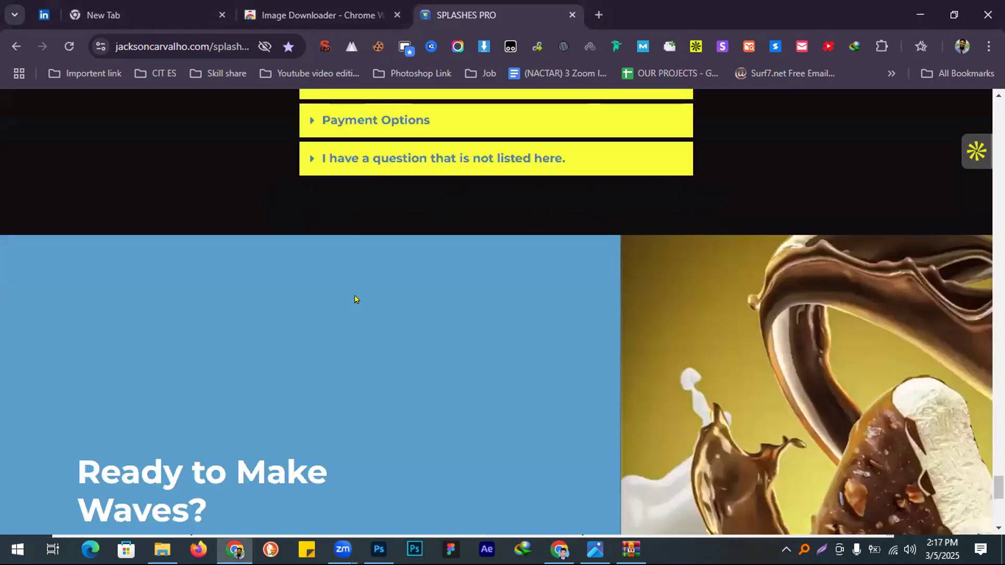
pyautogui.scroll(-2, 354, 299)
pyautogui.scroll(8, 381, 293)
# - Review the earlier page sections: the brush bundle description, the video lesson previews and the splash image carousel
pyautogui.scroll(15, 380, 293)
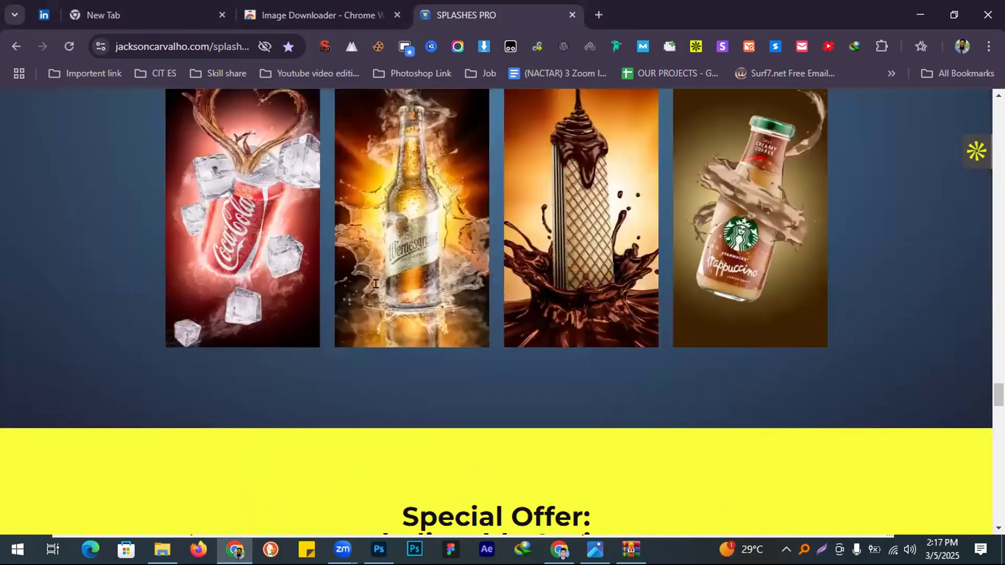
pyautogui.scroll(10, 370, 277)
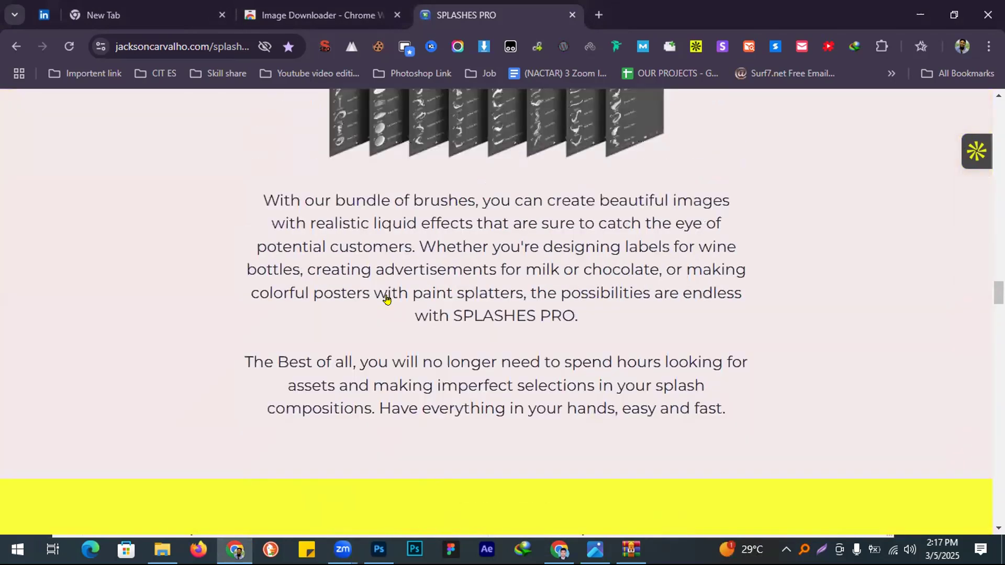
pyautogui.scroll(-6, 431, 283)
pyautogui.scroll(10, 673, 259)
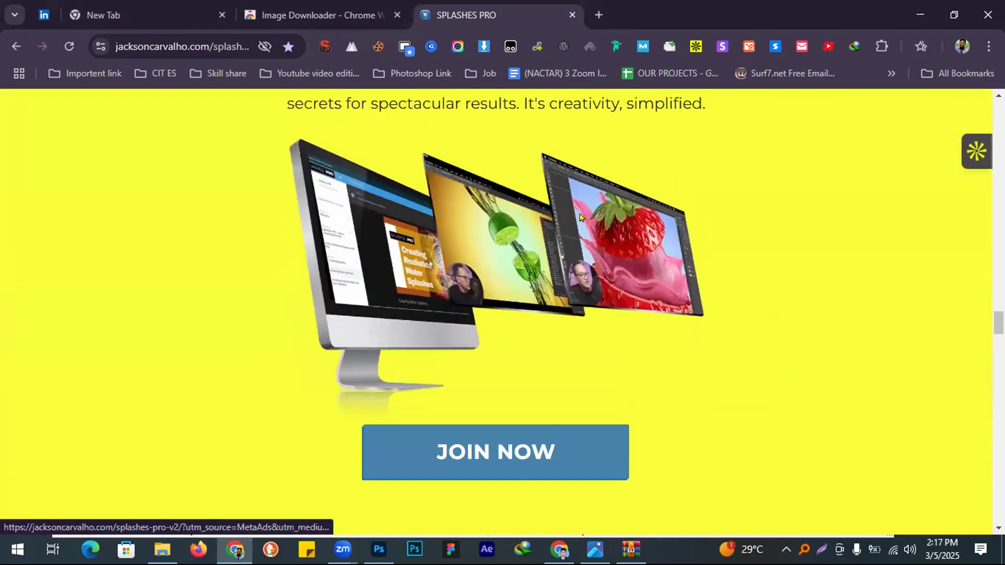
pyautogui.scroll(15, 572, 207)
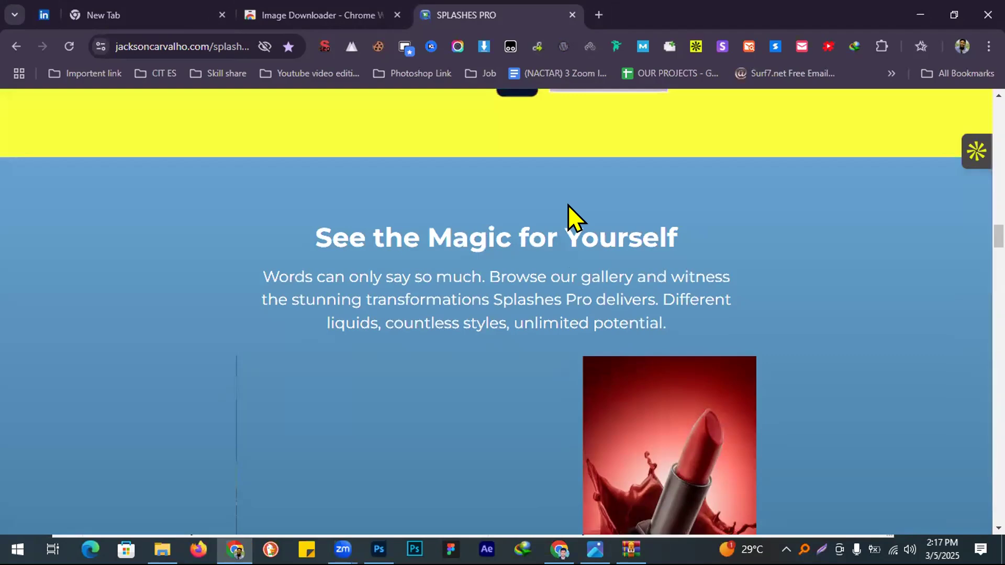
pyautogui.scroll(-7, 410, 332)
pyautogui.scroll(10, 406, 271)
pyautogui.scroll(-5, 509, 267)
pyautogui.scroll(4, 679, 265)
pyautogui.scroll(15, 678, 264)
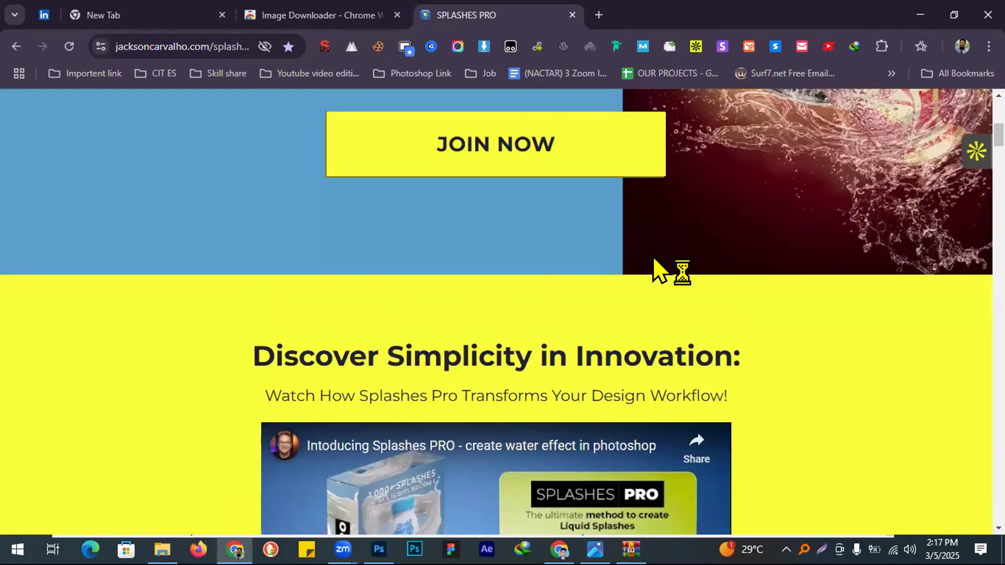
# - Go back to the page's hero section and highlight the SPLASHES PRO logo, leaving it deselected
pyautogui.scroll(1, 627, 260)
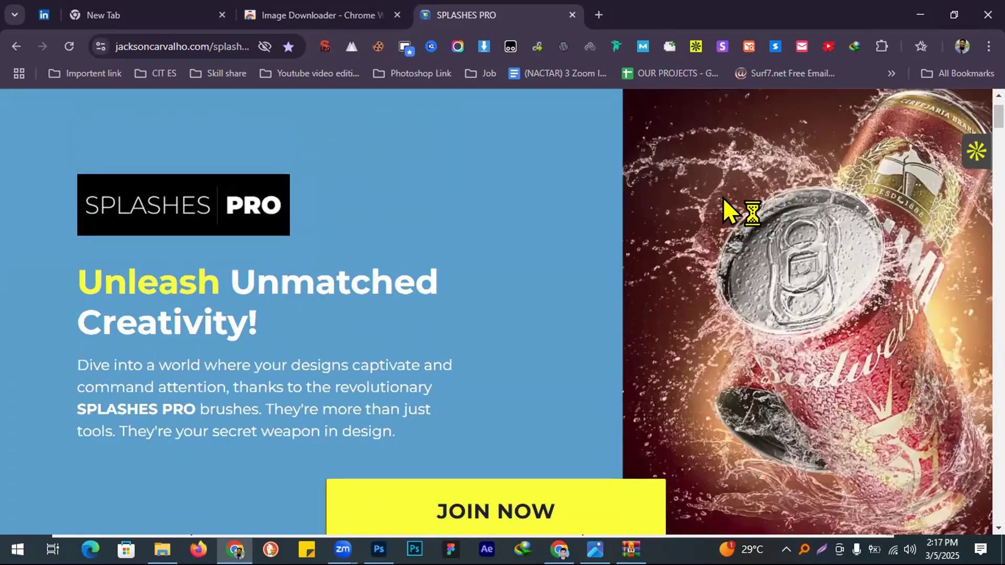
pyautogui.scroll(-8, 372, 190)
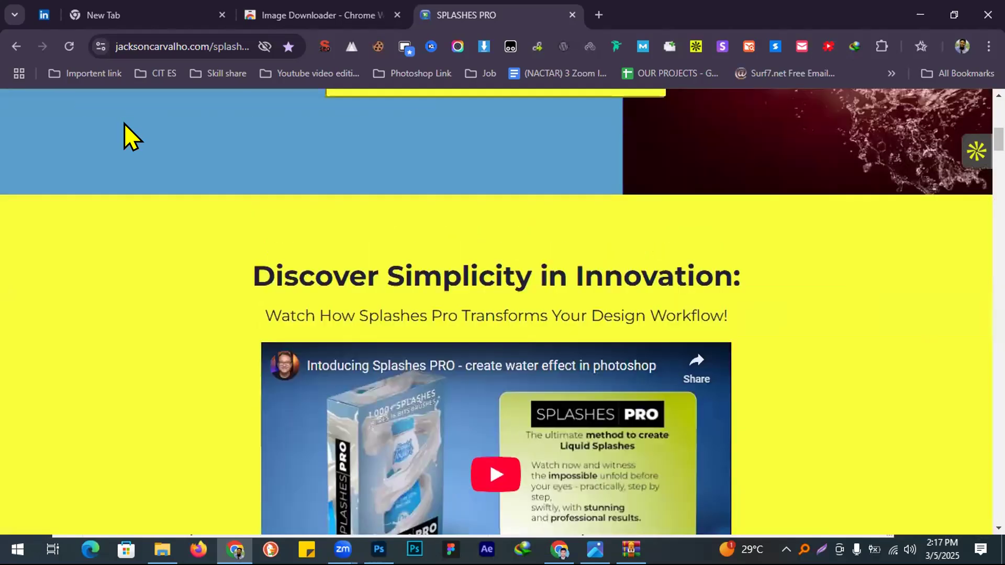
pyautogui.scroll(10, 128, 135)
pyautogui.doubleClick(63, 269)
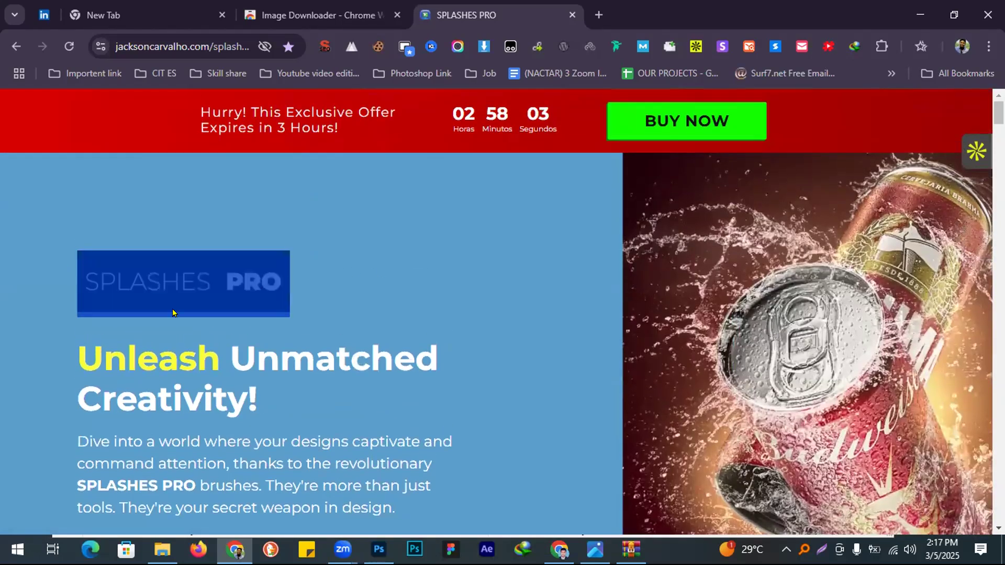
pyautogui.click(332, 328)
# - Skim the introduction video section and the customer testimonials, and highlight the full package price in the special offer again
pyautogui.scroll(-10, 639, 287)
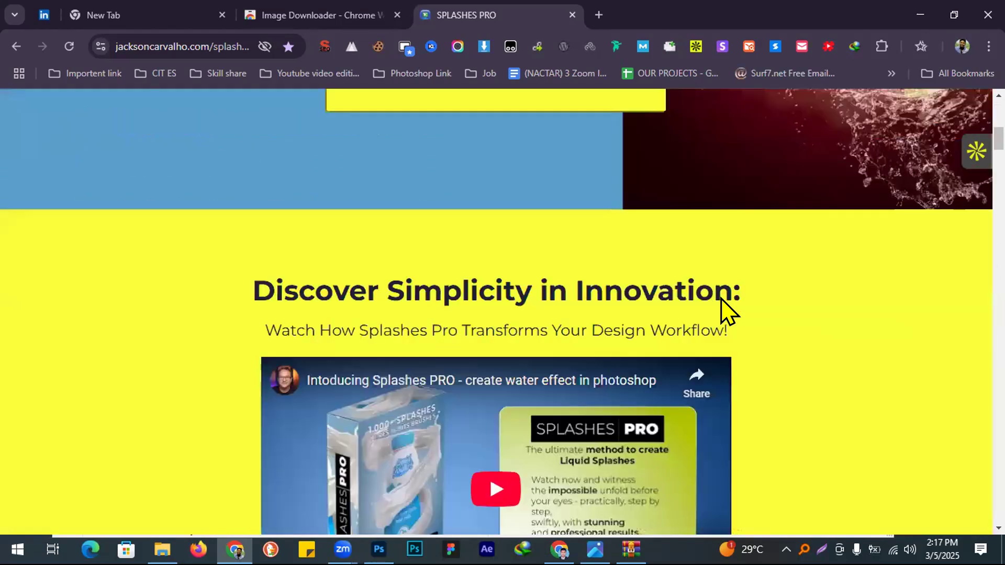
pyautogui.scroll(-10, 762, 314)
pyautogui.scroll(1, 296, 283)
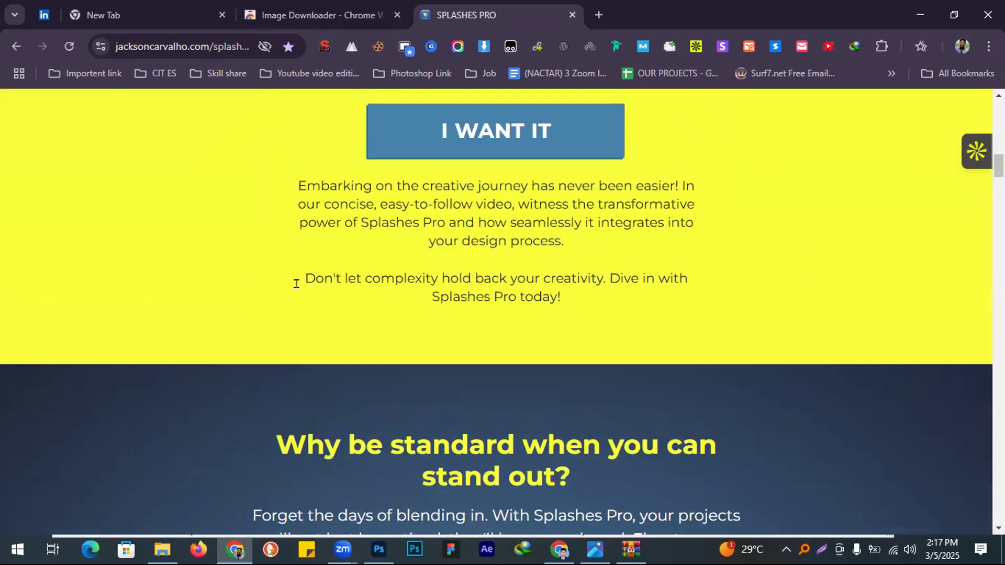
pyautogui.scroll(-10, 768, 265)
pyautogui.scroll(-15, 768, 265)
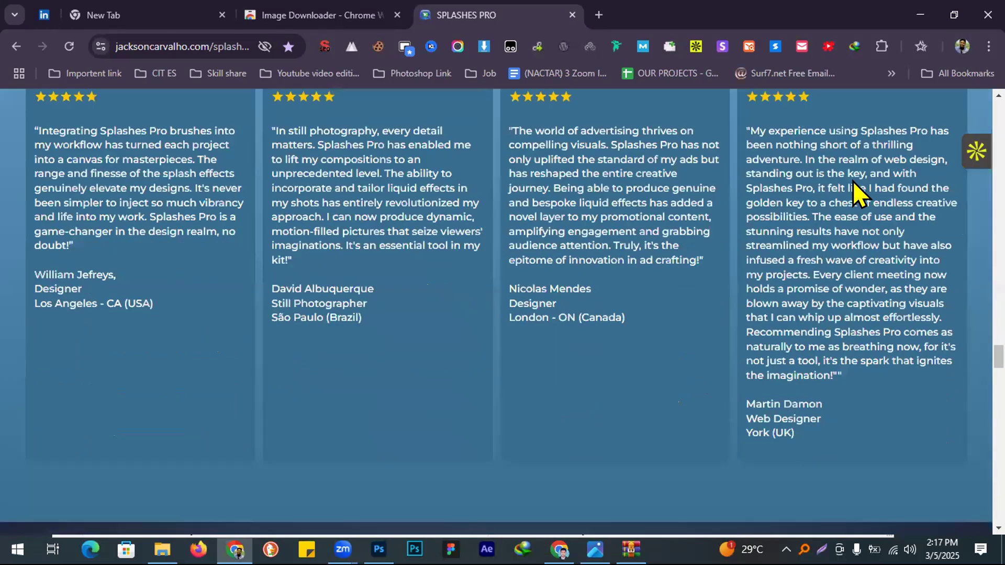
pyautogui.scroll(-10, 785, 178)
pyautogui.doubleClick(720, 173)
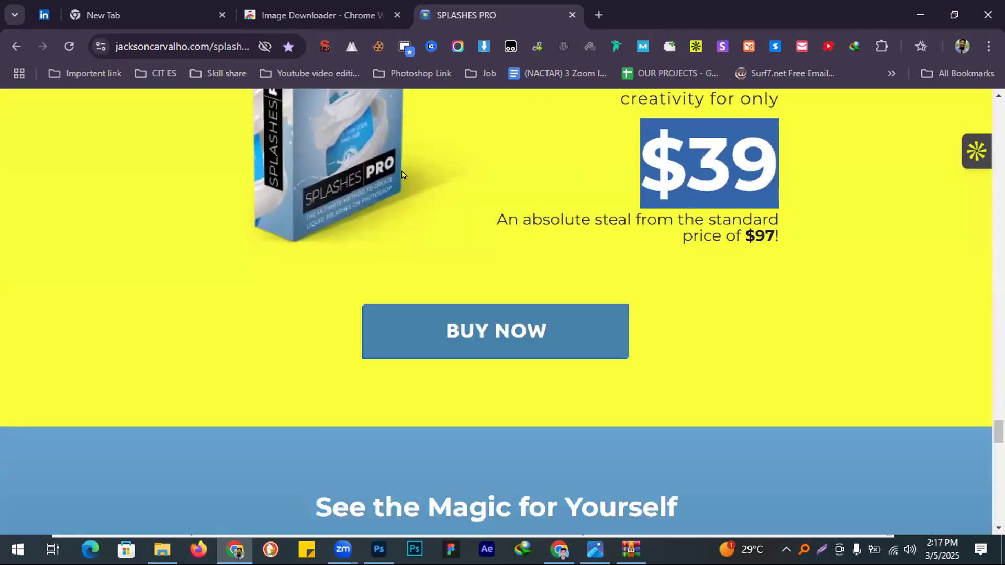
pyautogui.scroll(2, 376, 162)
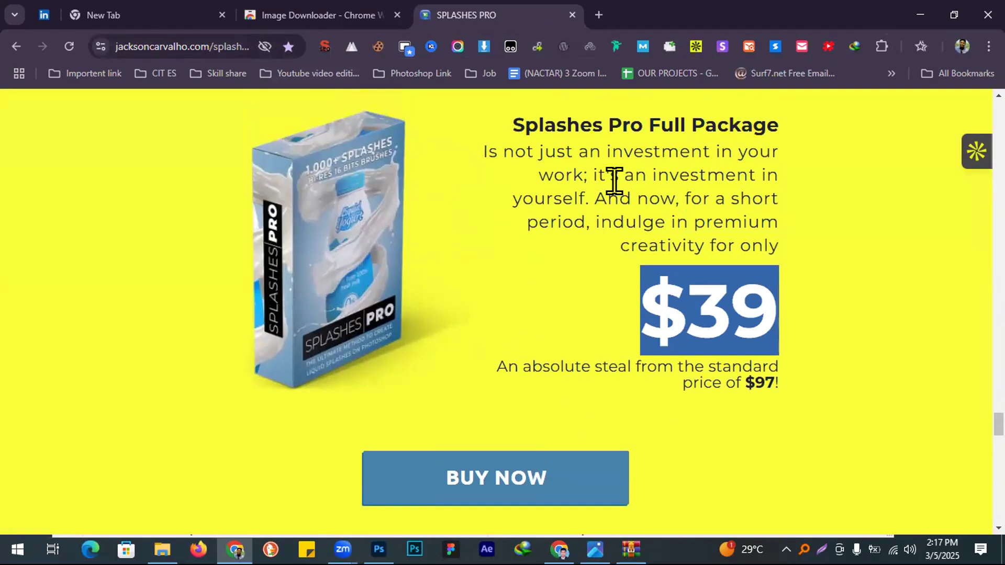
pyautogui.click(523, 214)
pyautogui.click(379, 549)
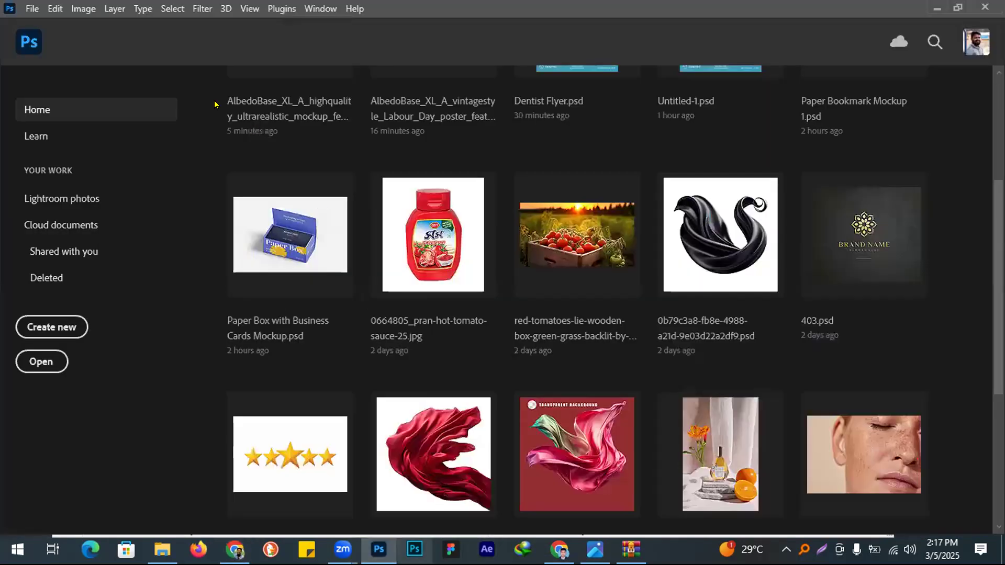
pyautogui.click(32, 9)
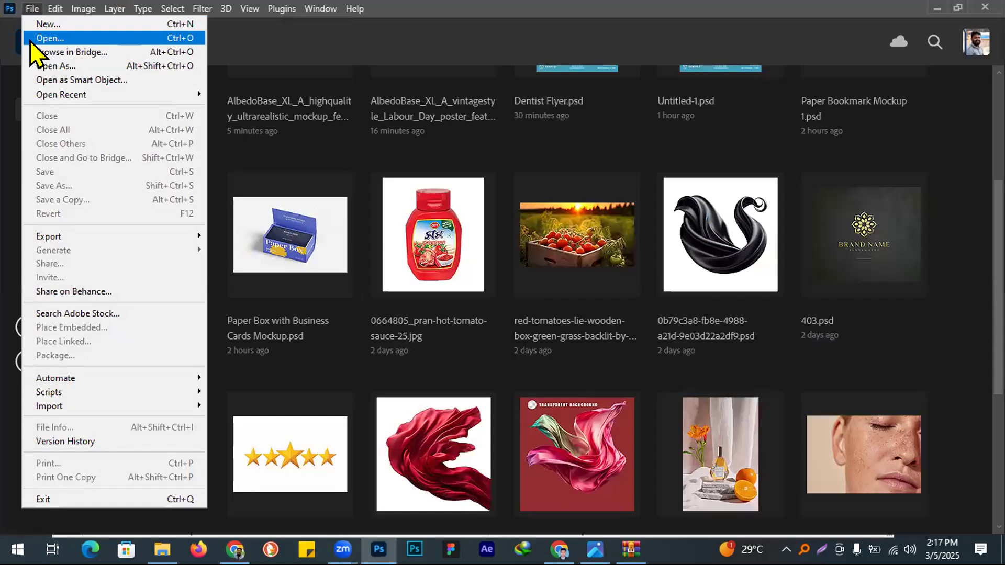
# - Switch to File Explorer, inspect the 15 WATER SPLASHES BRUSHES folder inside the realistic water splashes brushes zip, and close the archive
pyautogui.hotkey('alt', 'Tab')
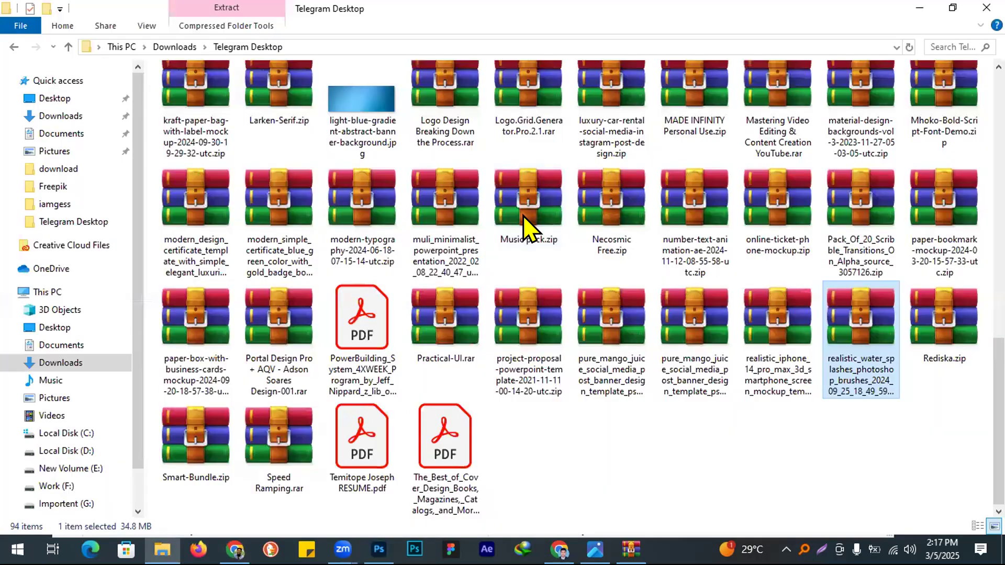
pyautogui.doubleClick(880, 369)
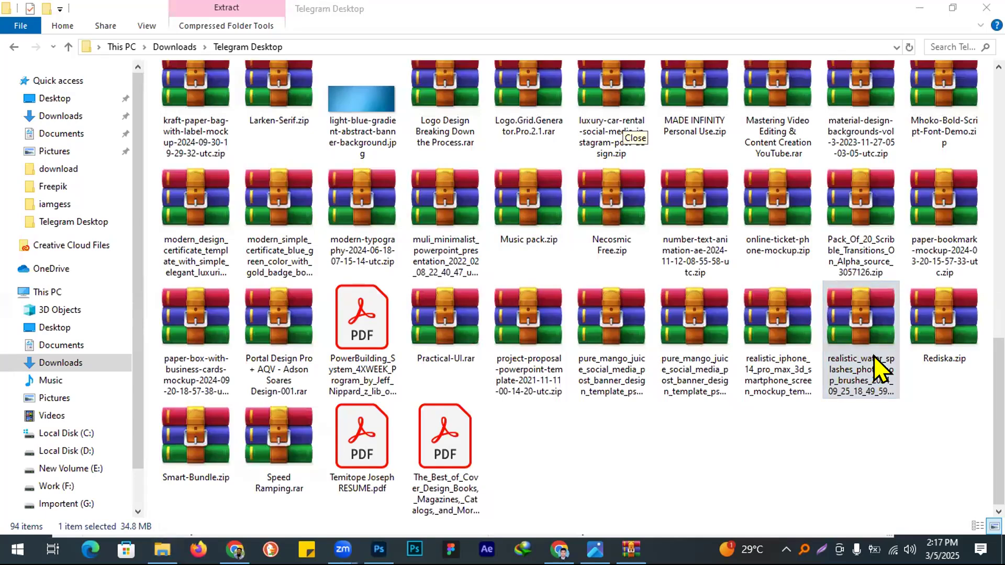
pyautogui.doubleClick(864, 325)
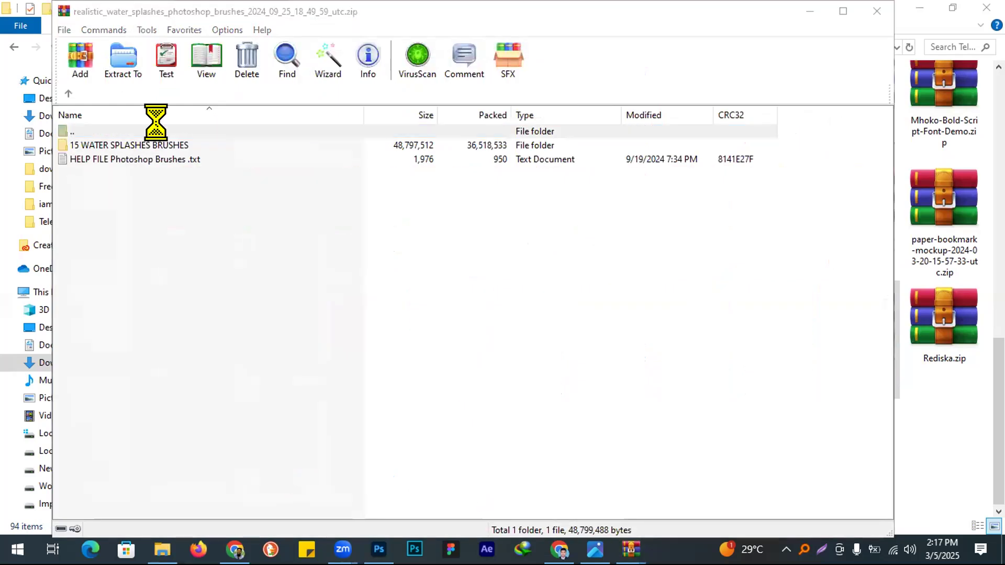
pyautogui.doubleClick(131, 141)
pyautogui.click(115, 146)
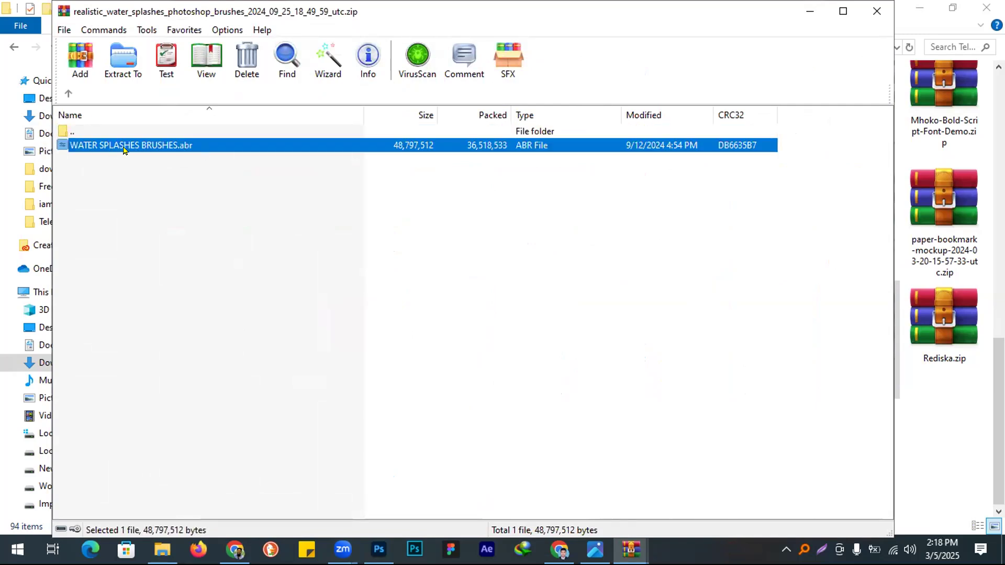
pyautogui.click(876, 10)
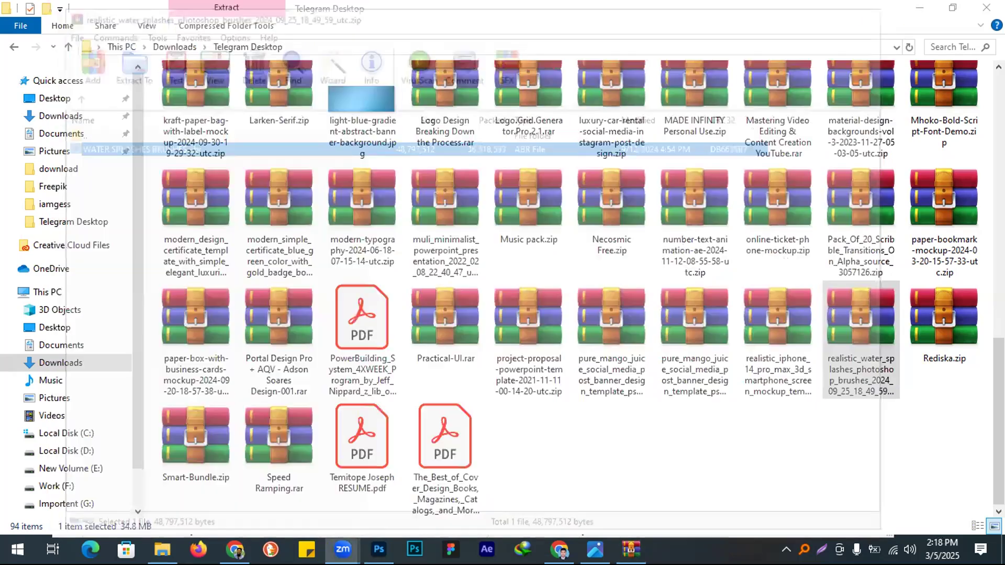
# - Switch to Photoshop and create a new white RGB document, 8.25 x 11.75 inches at 300 ppi
pyautogui.click(379, 549)
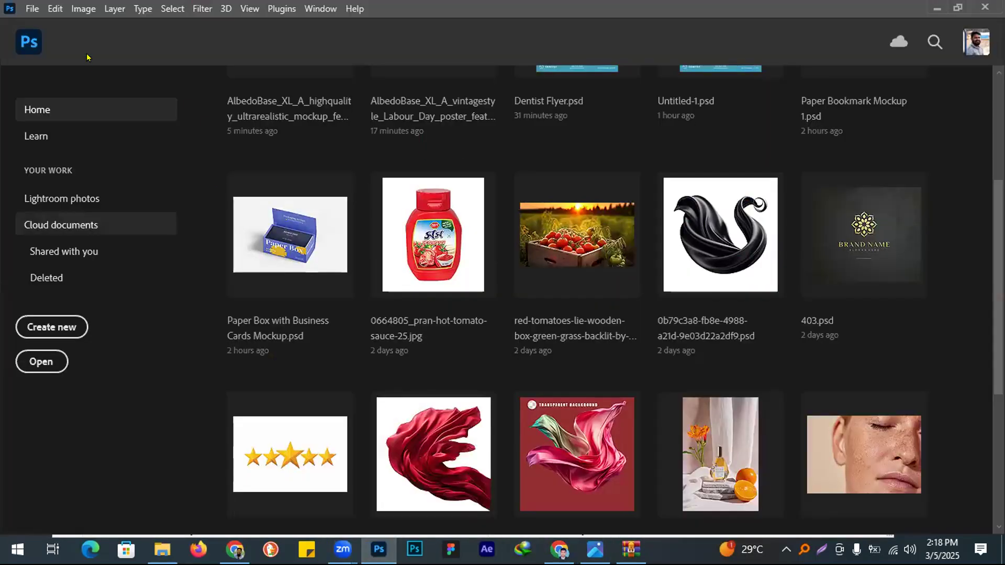
pyautogui.click(32, 8)
pyautogui.press('Escape')
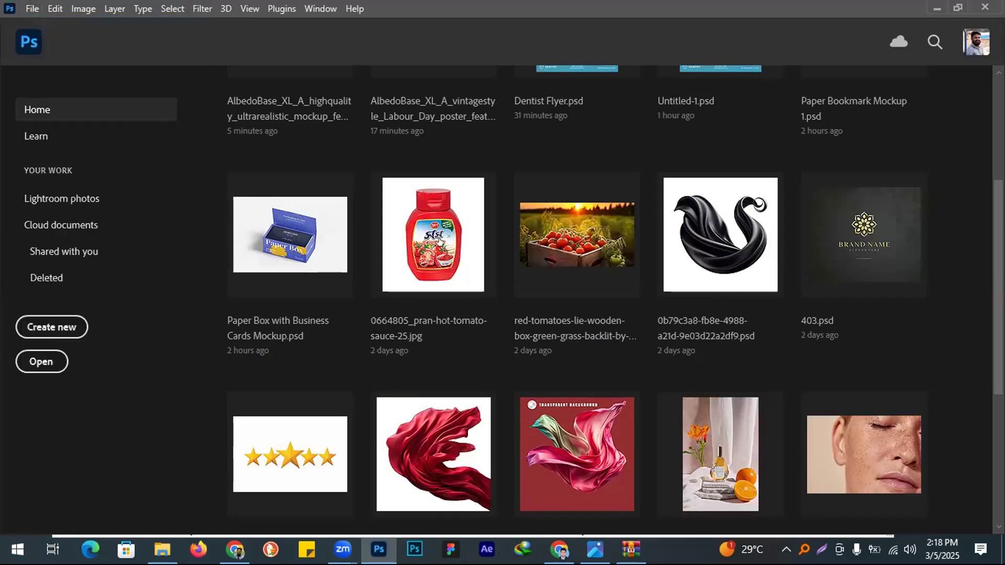
pyautogui.hotkey('ctrl', 'n')
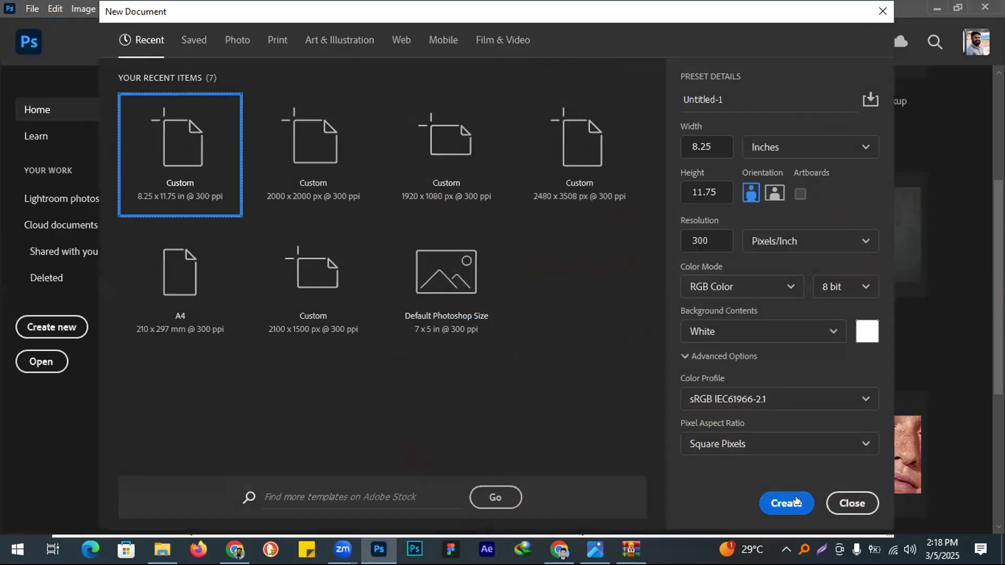
pyautogui.click(795, 502)
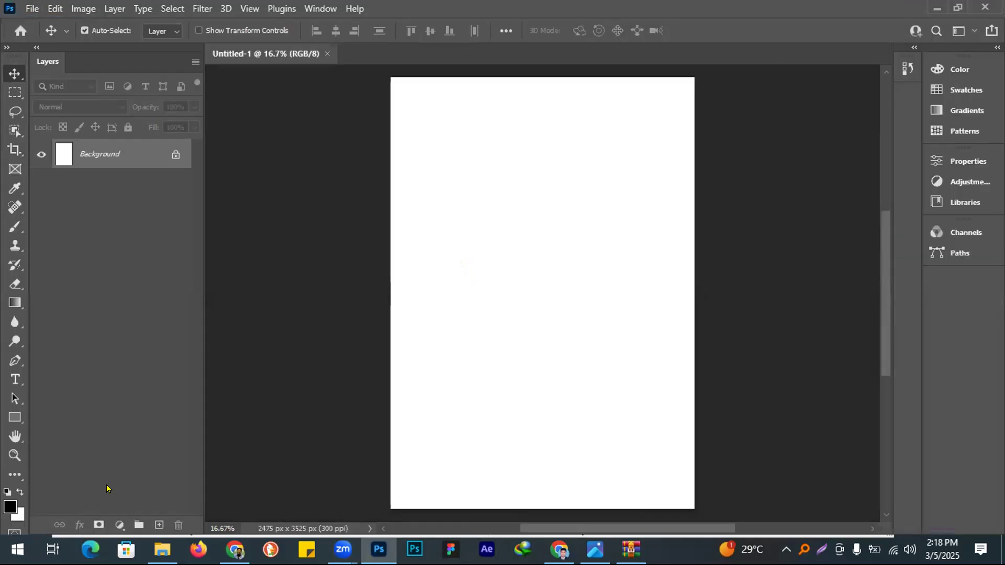
# - Add a Solid Color fill layer in blue-violet #3b03db above the background
pyautogui.click(119, 525)
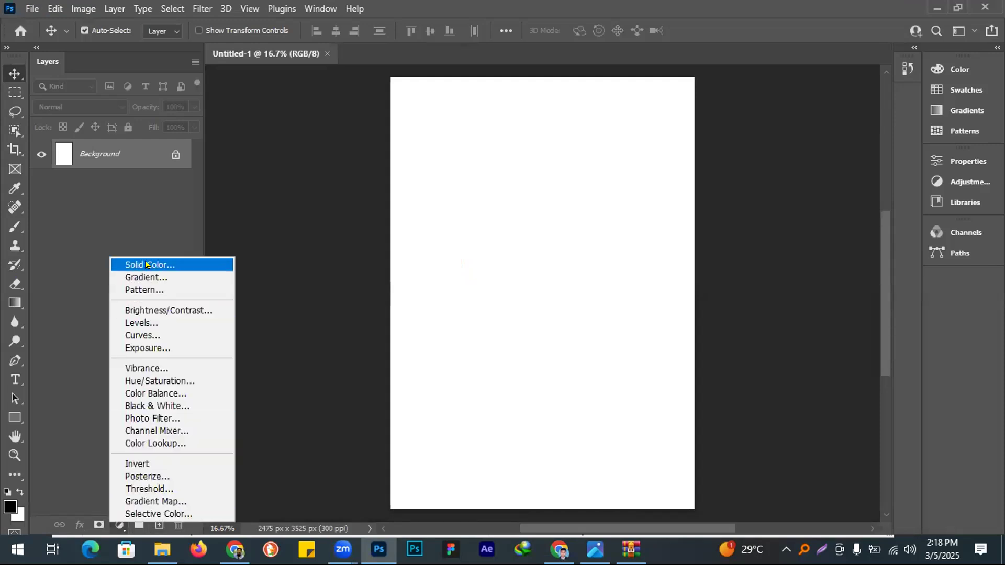
pyautogui.click(147, 264)
pyautogui.click(512, 167)
pyautogui.click(511, 155)
pyautogui.moveTo(489, 140); pyautogui.dragTo(496, 126)
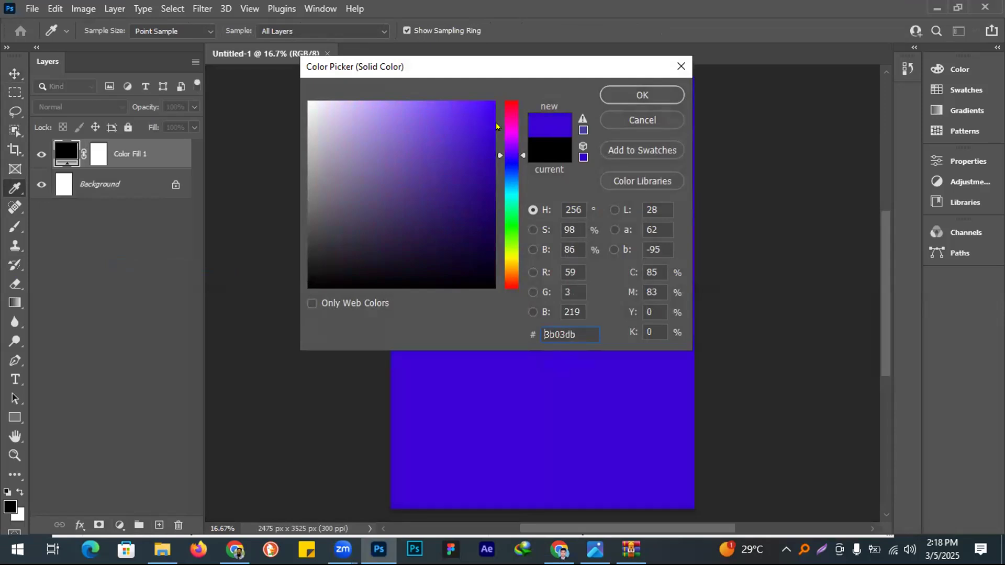
pyautogui.click(651, 94)
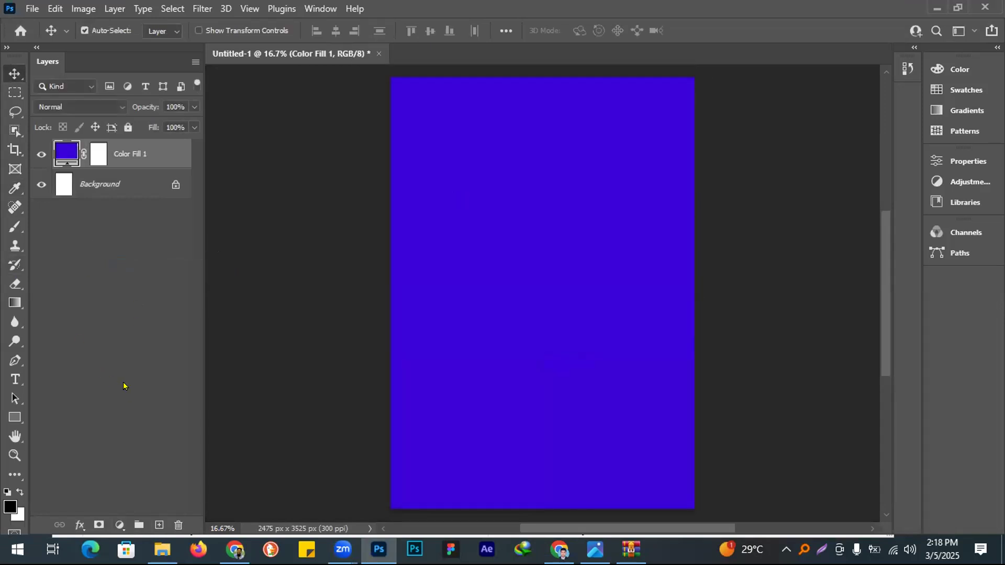
# - Add an empty layer above the color fill, activate the Brush tool and look through the existing brush presets
pyautogui.click(158, 525)
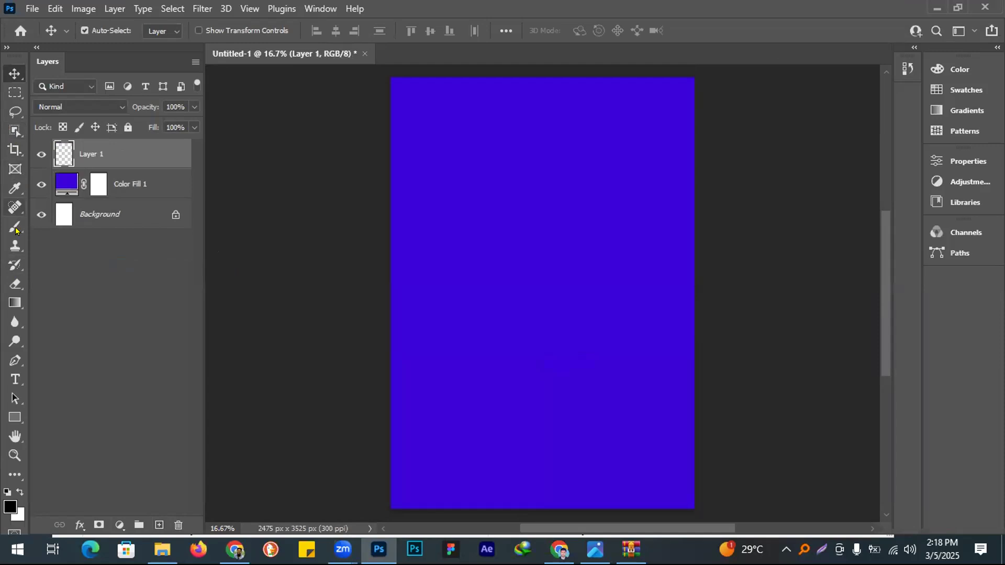
pyautogui.moveTo(14, 226); pyautogui.dragTo(39, 218)
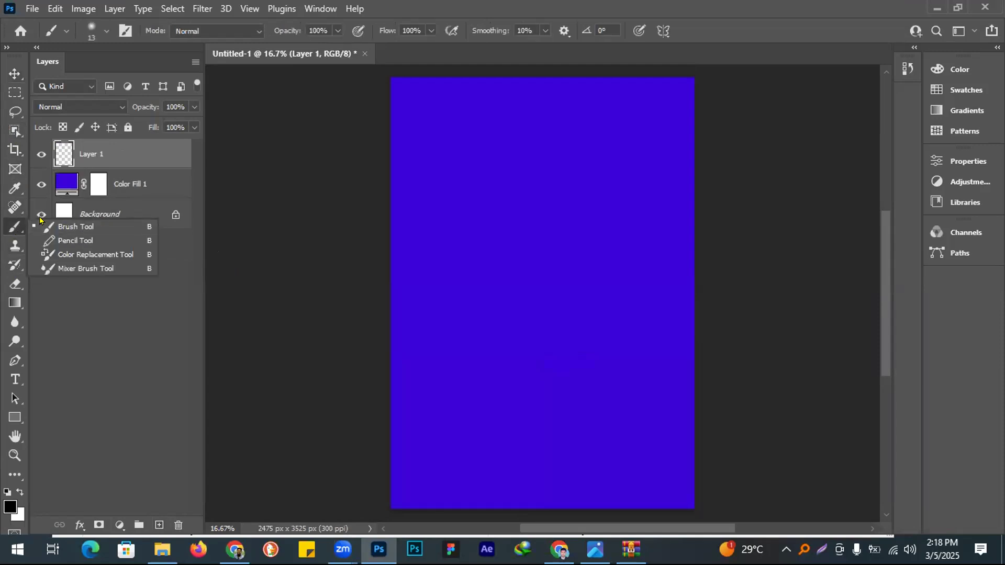
pyautogui.click(82, 227)
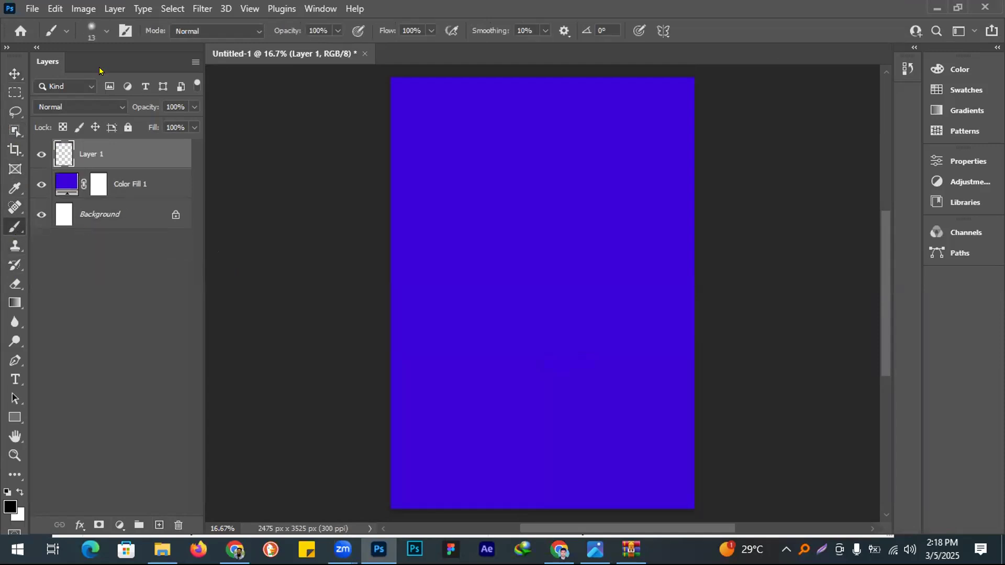
pyautogui.click(108, 31)
pyautogui.scroll(-7, 150, 241)
pyautogui.scroll(5, 136, 242)
pyautogui.scroll(1, 63, 254)
pyautogui.click(241, 515)
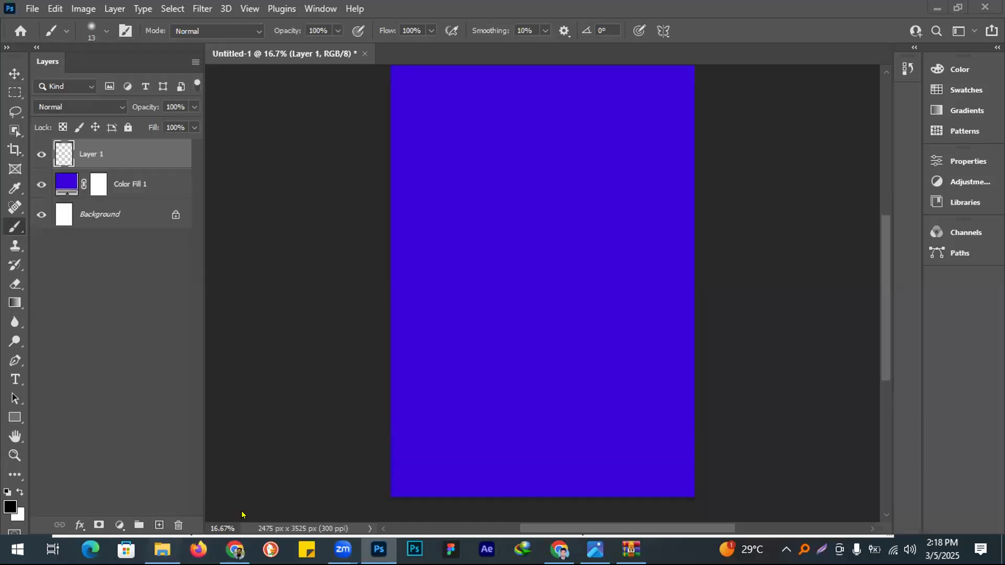
# - Load WATER SPLASHES BRUSHES.abr into Photoshop from the 15 WATER SPLASHES BRUSHES folder in the downloaded water splashes zip
pyautogui.click(162, 549)
pyautogui.doubleClick(843, 314)
pyautogui.doubleClick(143, 147)
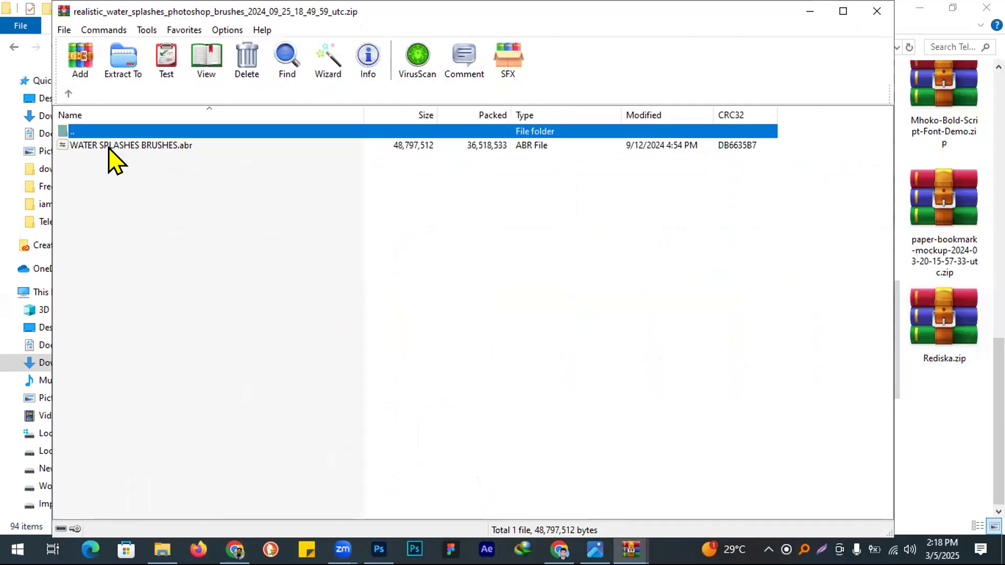
pyautogui.doubleClick(108, 147)
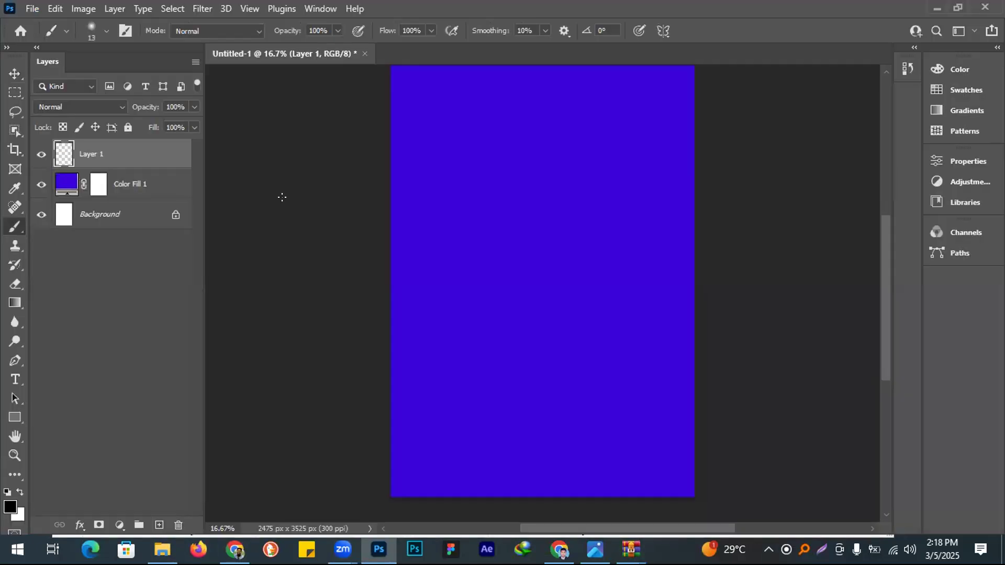
# - Expand the WATER SPLASHES BRUSHES preset group, enlarge the preset list and select the Water Splashes Brushes_Wallow_4 brush
pyautogui.click(106, 31)
pyautogui.scroll(-1, 101, 224)
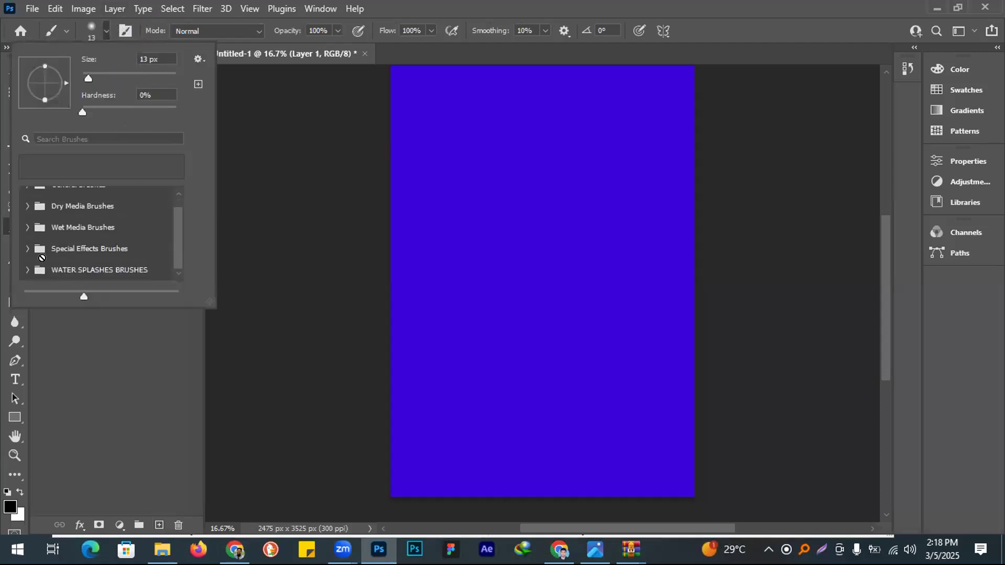
pyautogui.click(23, 268)
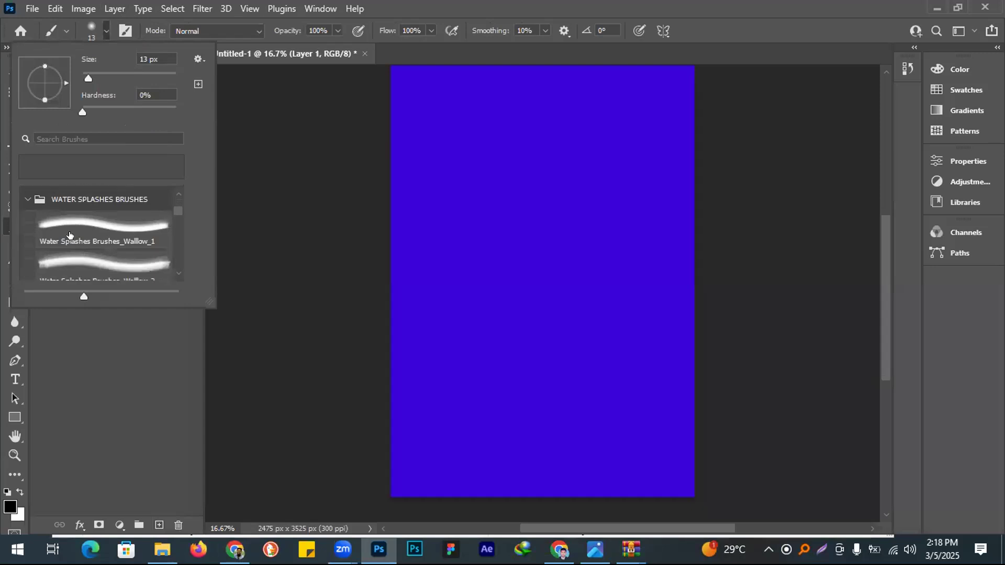
pyautogui.moveTo(206, 306); pyautogui.dragTo(246, 509)
pyautogui.scroll(-2, 134, 300)
pyautogui.scroll(3, 131, 314)
pyautogui.scroll(-1, 129, 327)
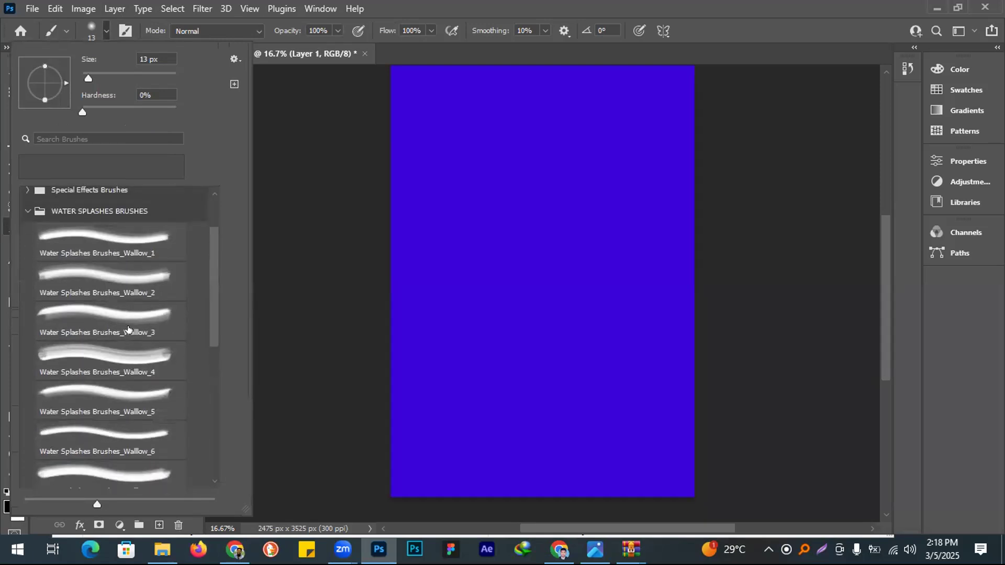
pyautogui.click(90, 352)
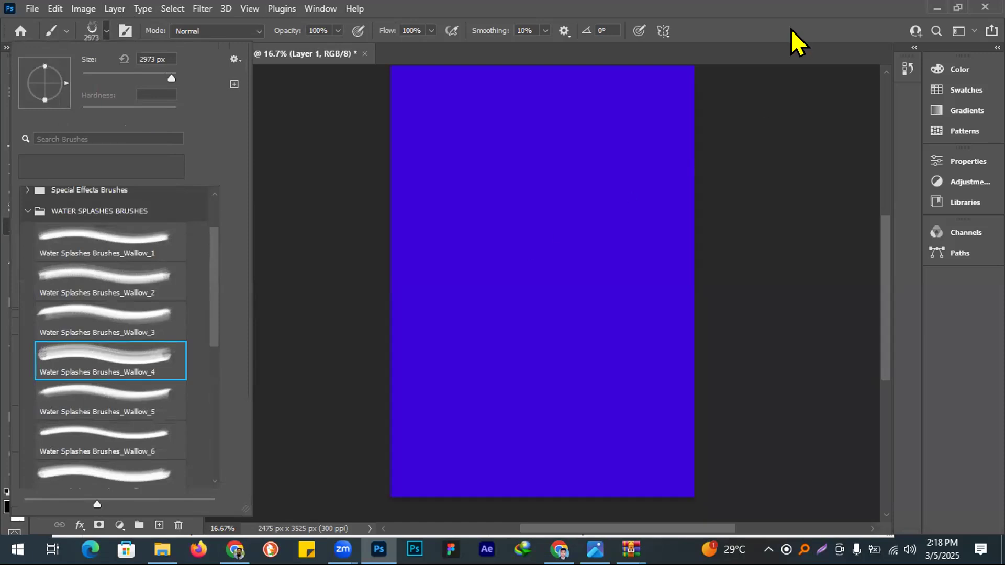
# - Swap the foreground color to white, stamp one water splash in the middle of Layer 1, and return to the Move tool
pyautogui.click(755, 43)
pyautogui.click(20, 491)
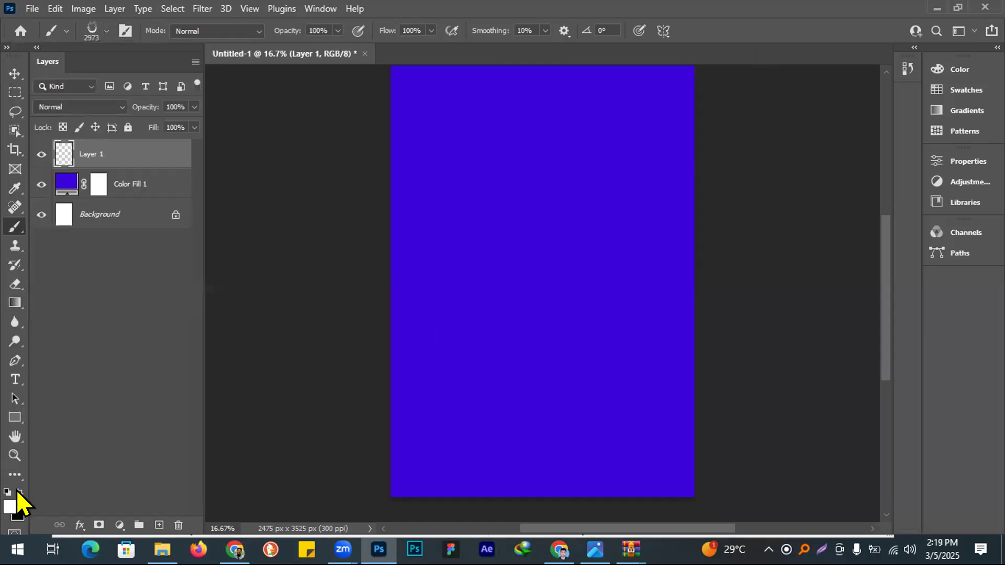
pyautogui.click(535, 285)
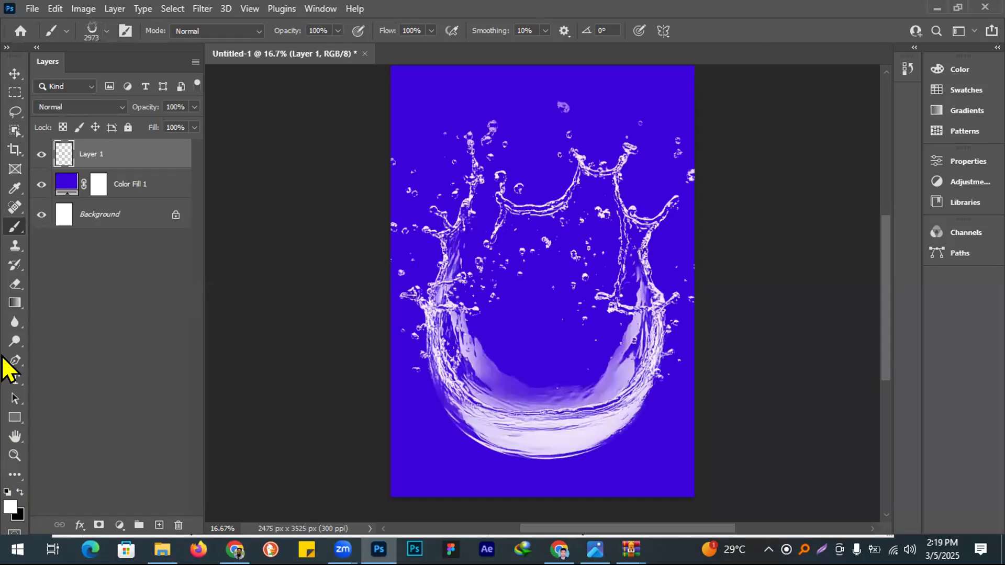
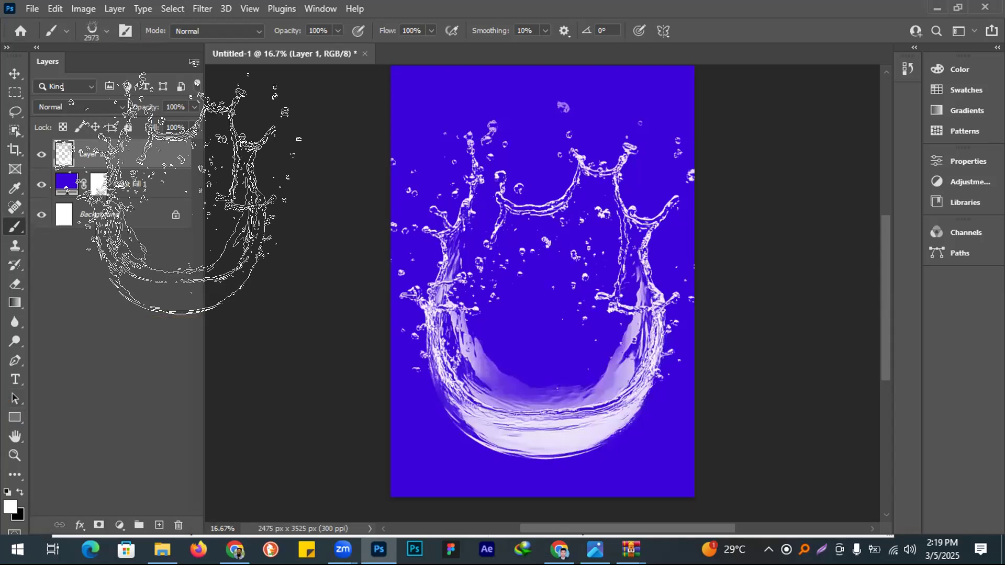
pyautogui.click(14, 73)
# - Switch to Chrome and search Google Images for "apple" in a new tab
pyautogui.click(230, 531)
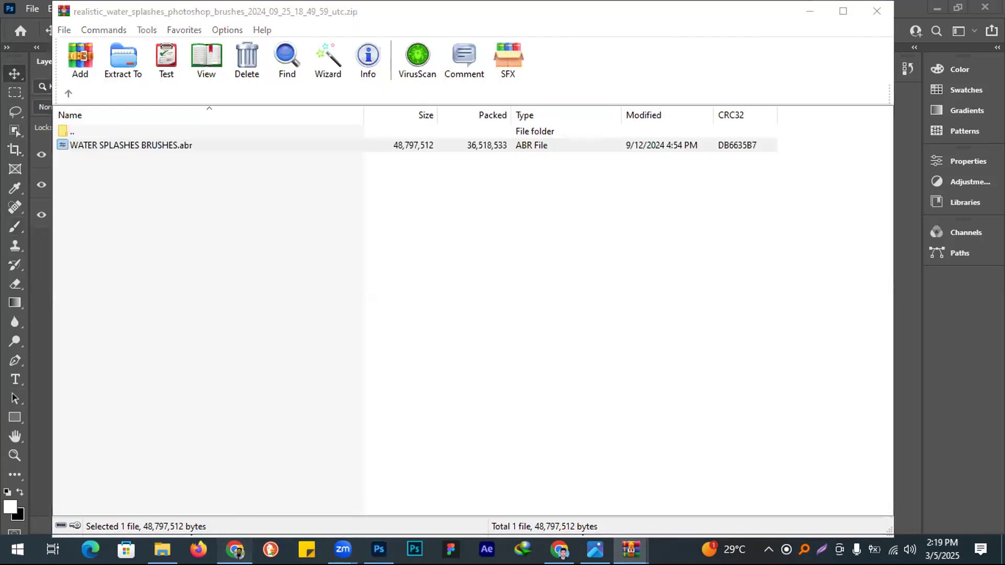
pyautogui.click(236, 549)
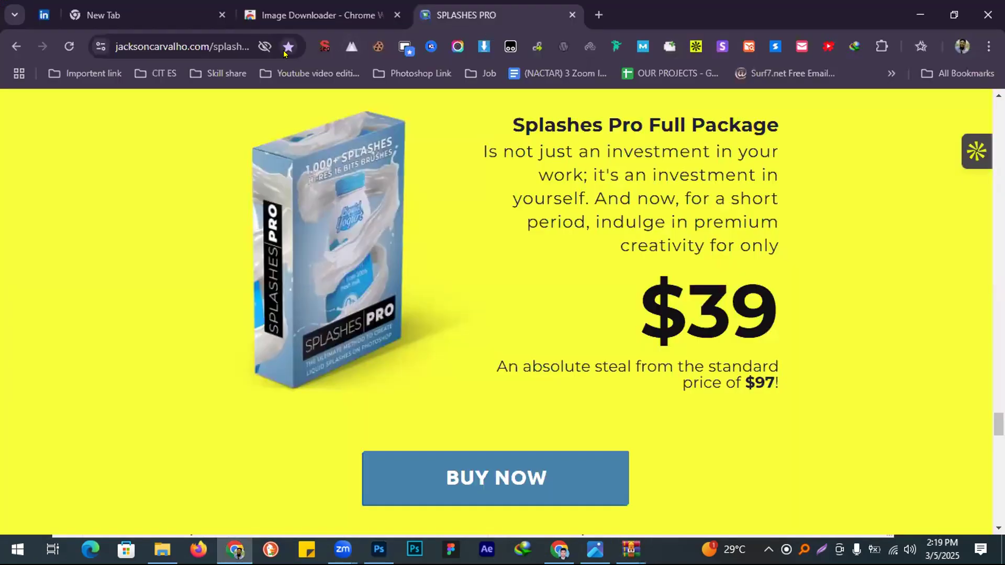
pyautogui.hotkey('ctrl', 't')
pyautogui.write('apple')
pyautogui.press('Return')
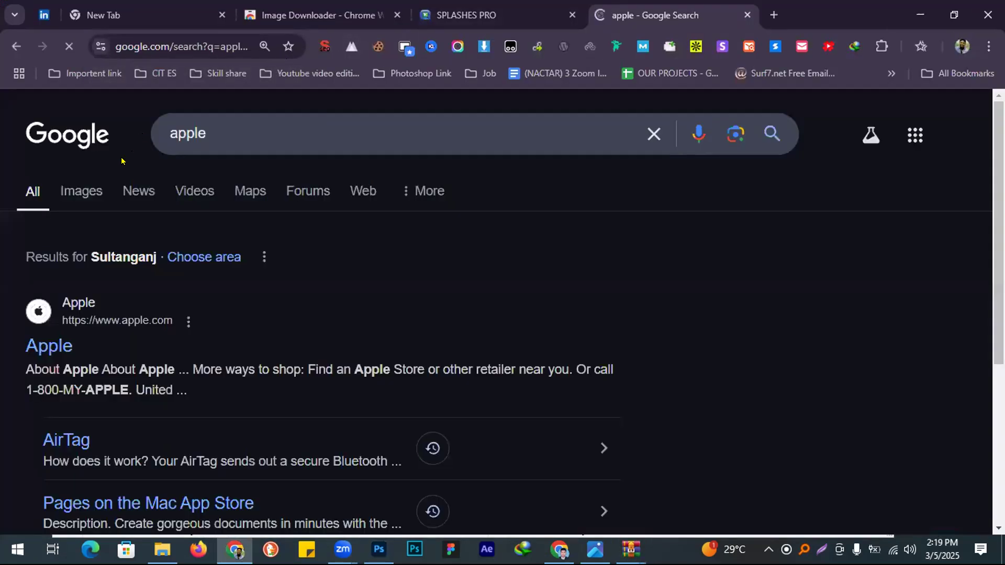
pyautogui.click(101, 193)
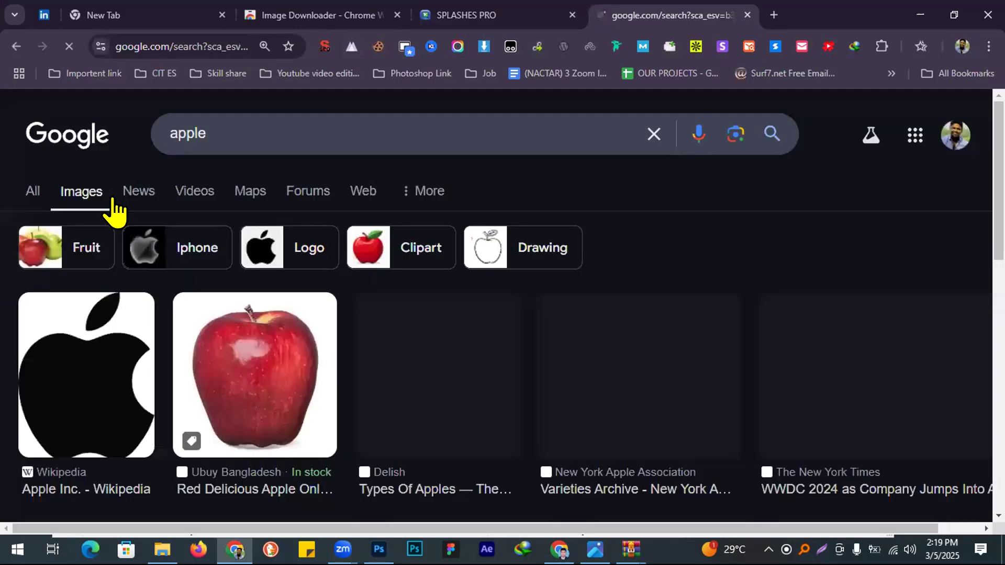
# - Browse the apple image results and filter them to the Large size
pyautogui.scroll(-4, 194, 314)
pyautogui.scroll(-3, 194, 314)
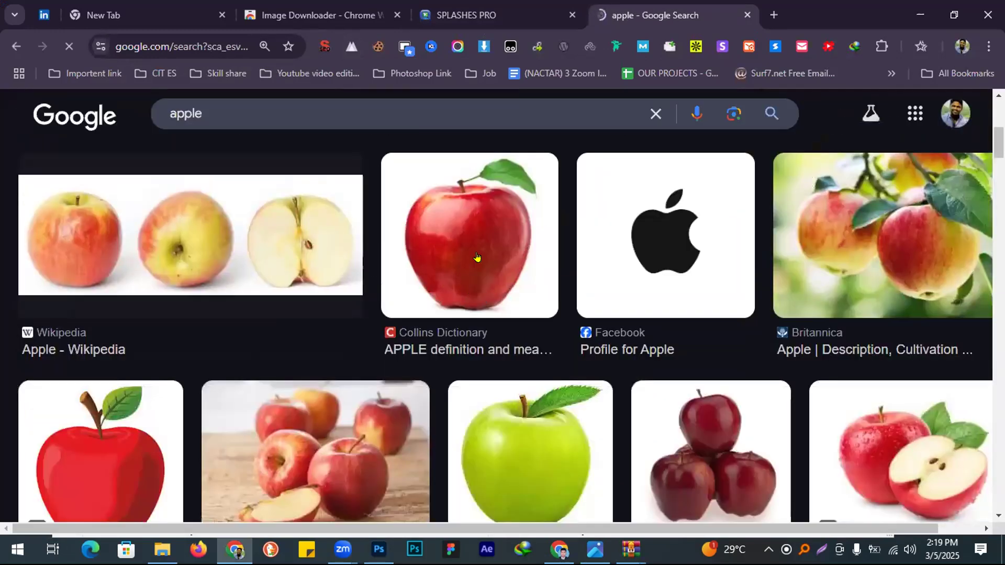
pyautogui.scroll(6, 556, 220)
pyautogui.click(602, 191)
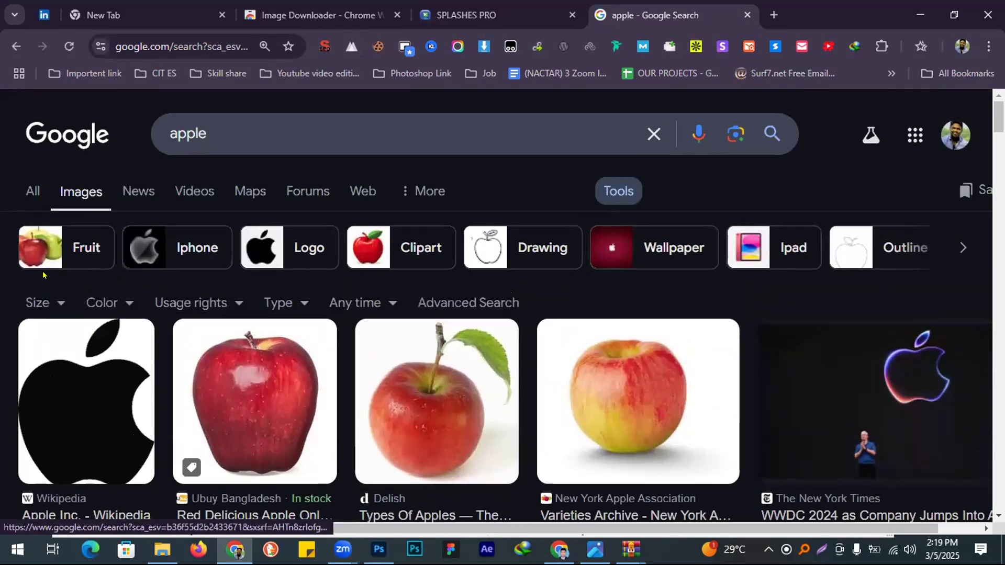
pyautogui.click(42, 304)
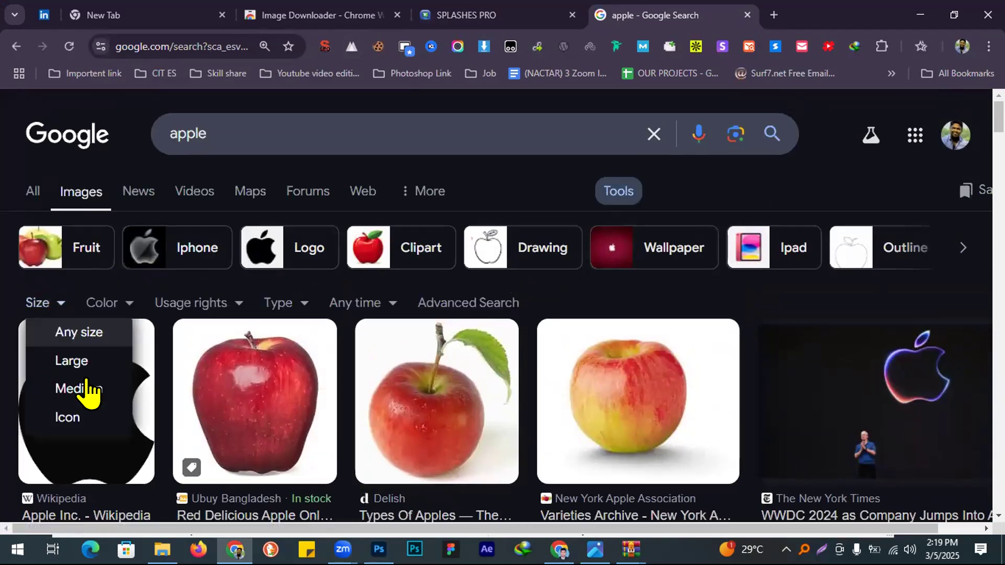
pyautogui.click(64, 362)
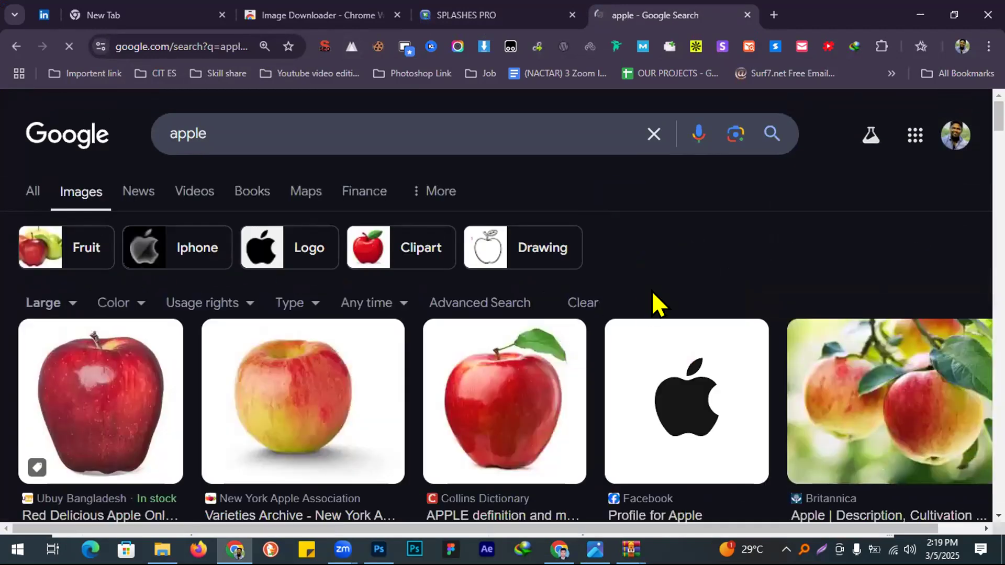
# - Open the Collins Dictionary red apple with a green leaf from the results and save the image as download.jpg
pyautogui.scroll(-3, 575, 302)
pyautogui.scroll(-4, 506, 301)
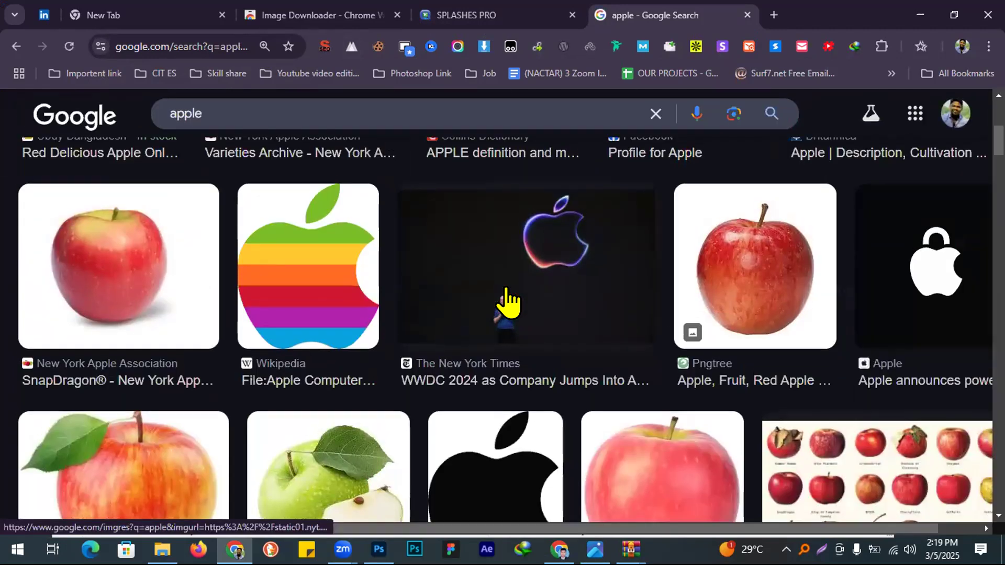
pyautogui.scroll(5, 505, 301)
pyautogui.click(498, 303)
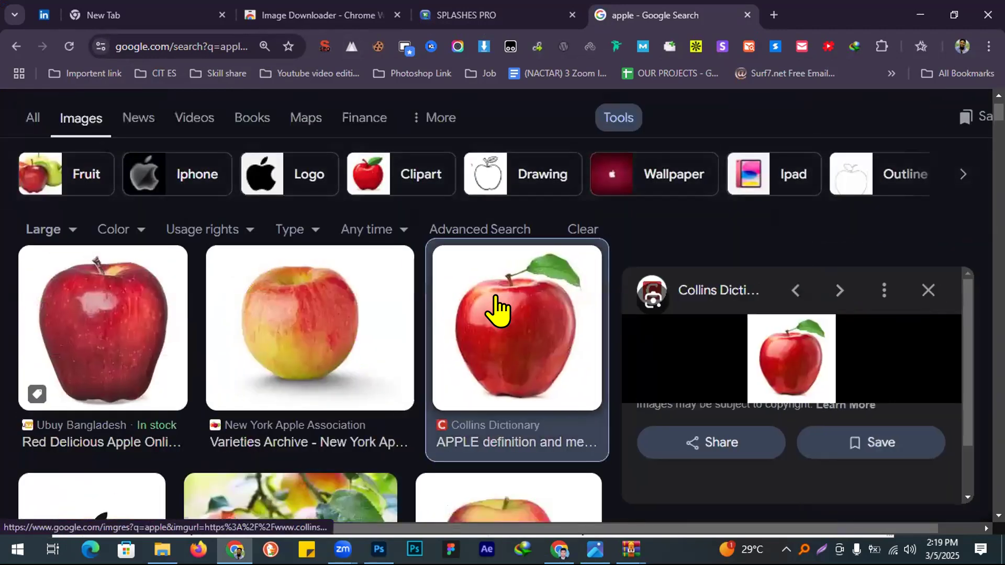
pyautogui.rightClick(794, 361)
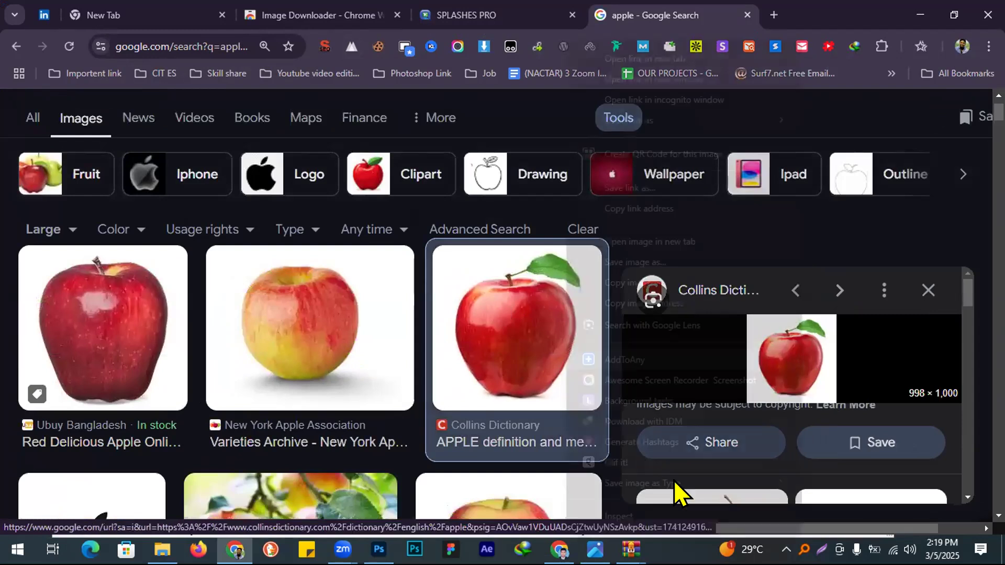
pyautogui.click(822, 456)
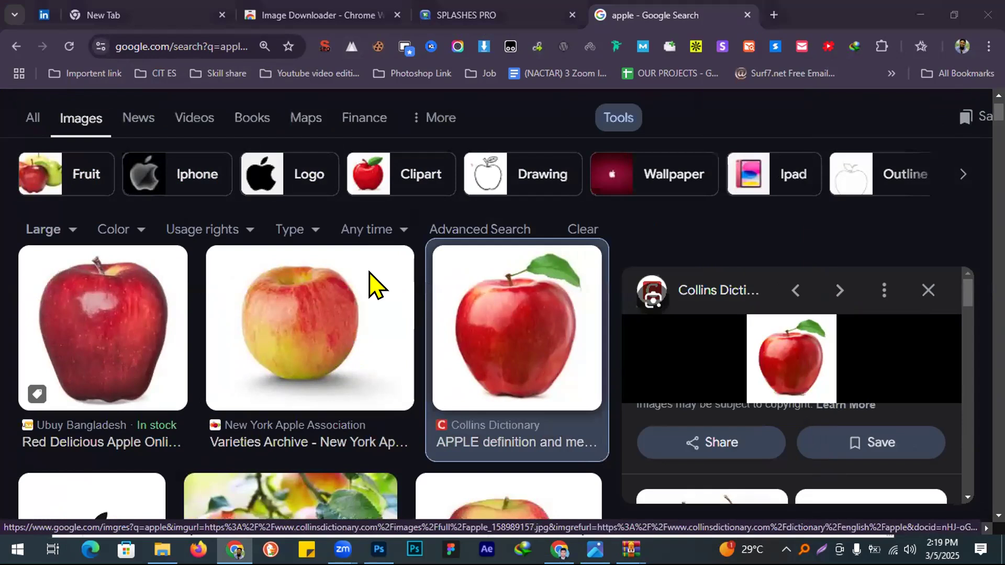
pyautogui.press('Return')
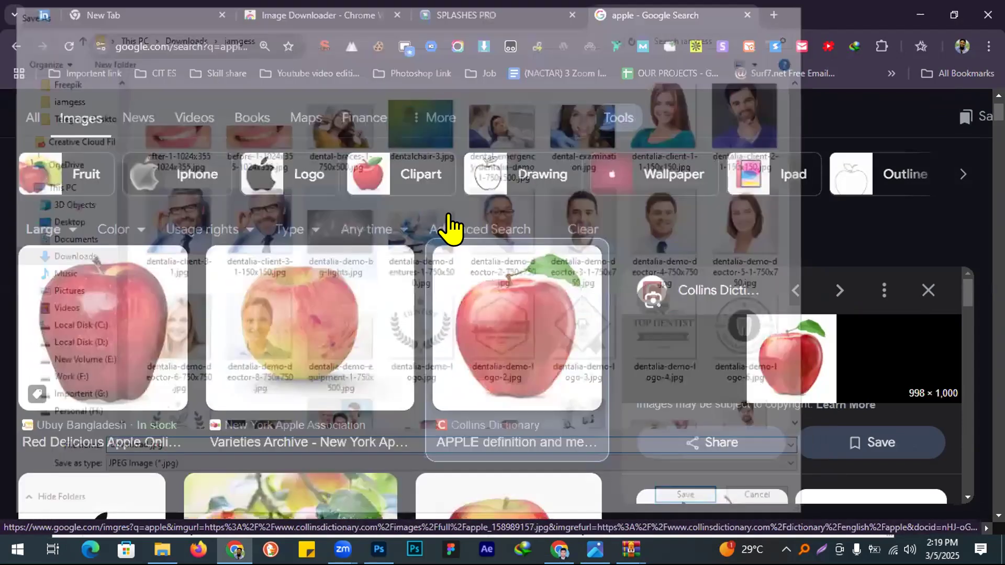
# - Switch to Photoshop and try to open download.jpg from the Desktop folder
pyautogui.hotkey('alt', 'Tab')
pyautogui.hotkey('alt', 'Tab')
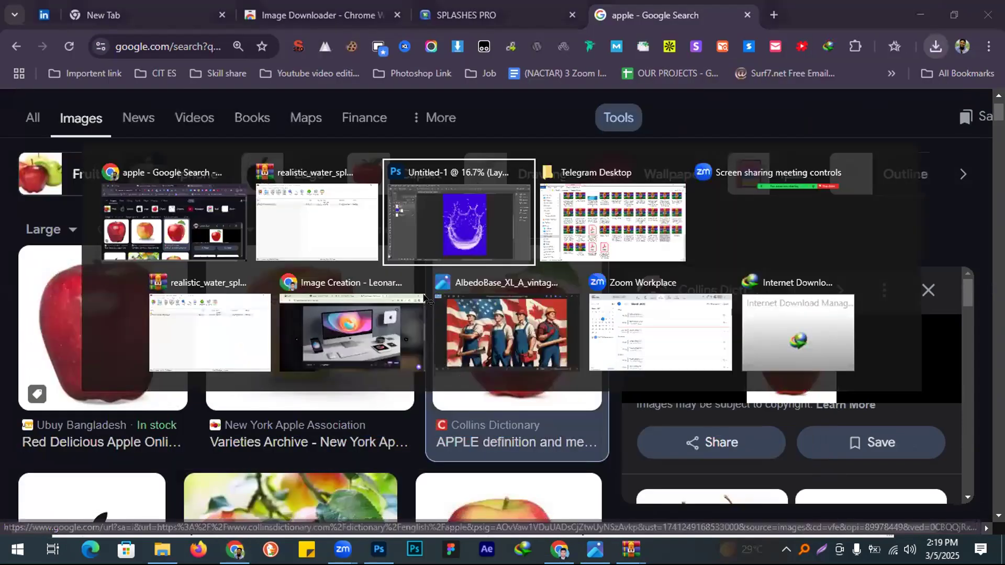
pyautogui.hotkey('ctrl', 'o')
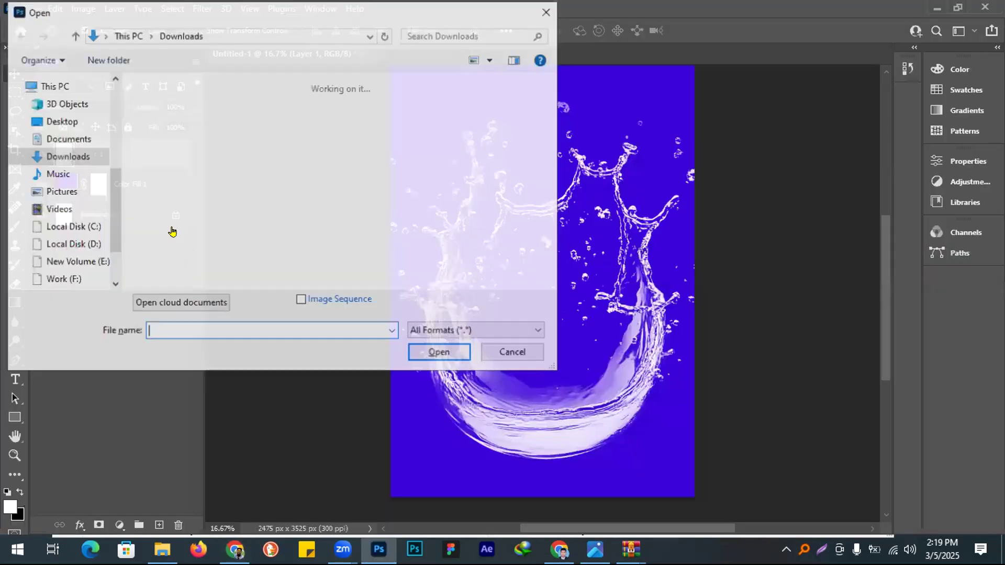
pyautogui.click(55, 124)
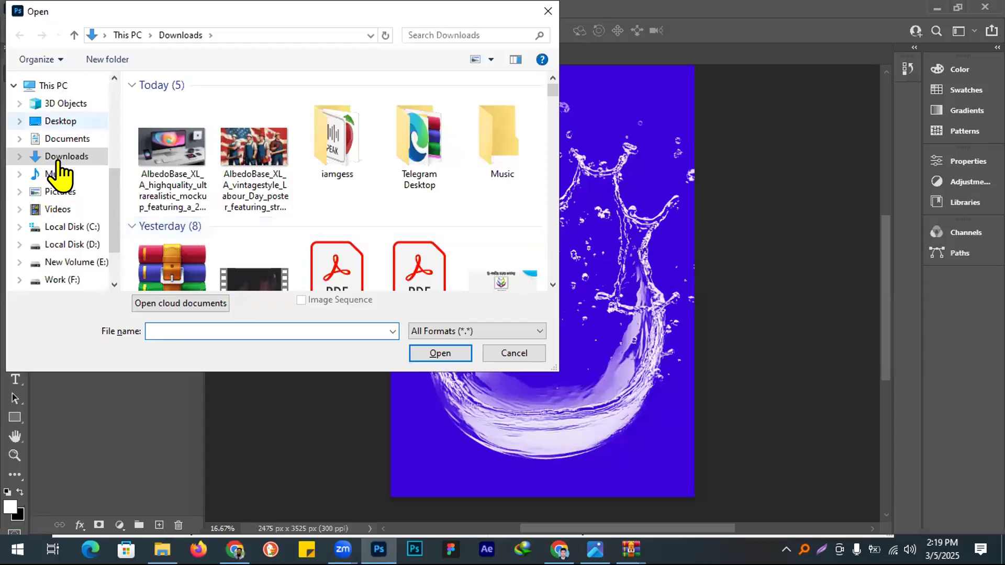
pyautogui.hotkey('alt', 'Left')
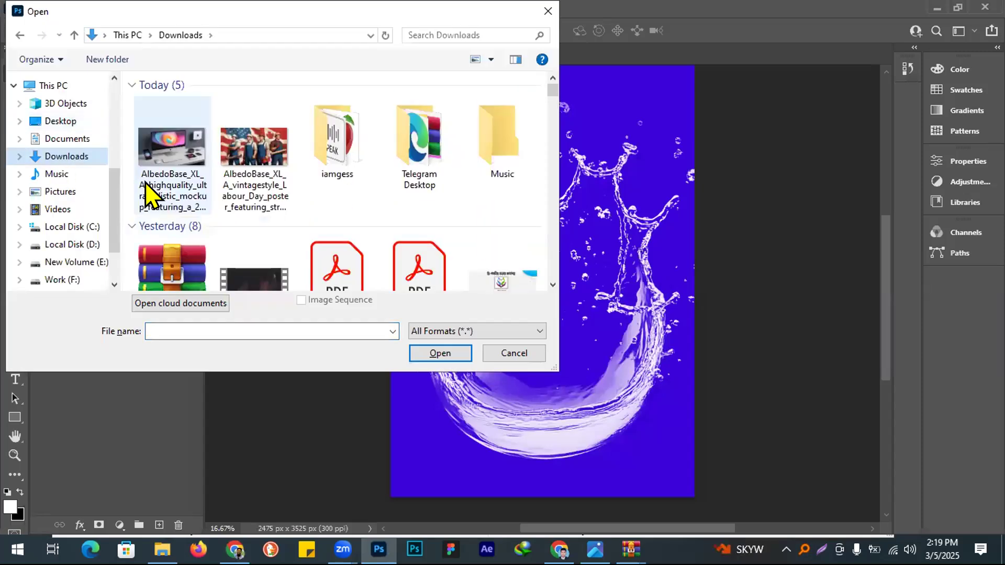
pyautogui.click(53, 121)
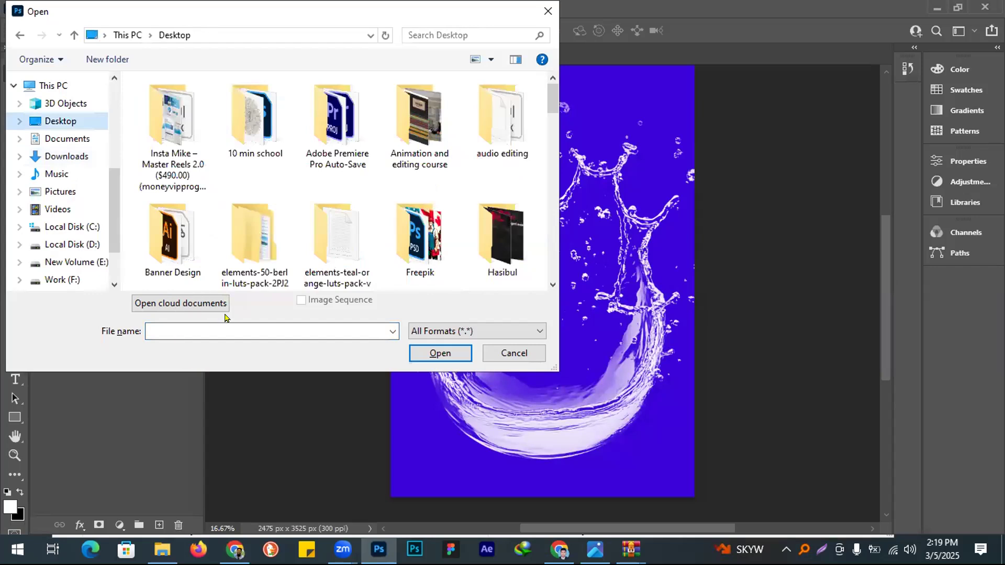
pyautogui.press('Return')
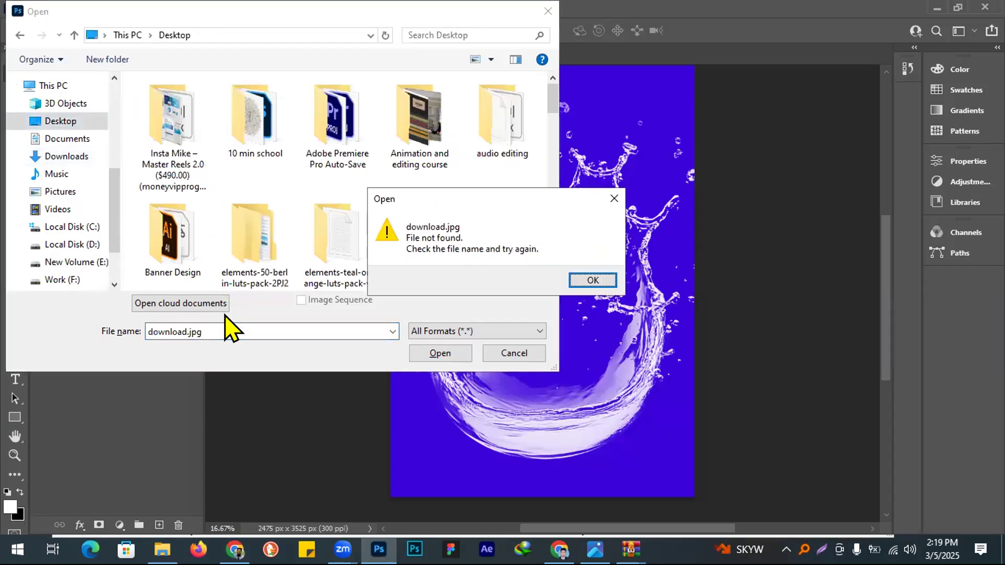
pyautogui.press('Return')
# - Bring download.jpg from Chrome's recent downloads into Photoshop as a separate document
pyautogui.hotkey('alt', 'Tab')
pyautogui.click(935, 47)
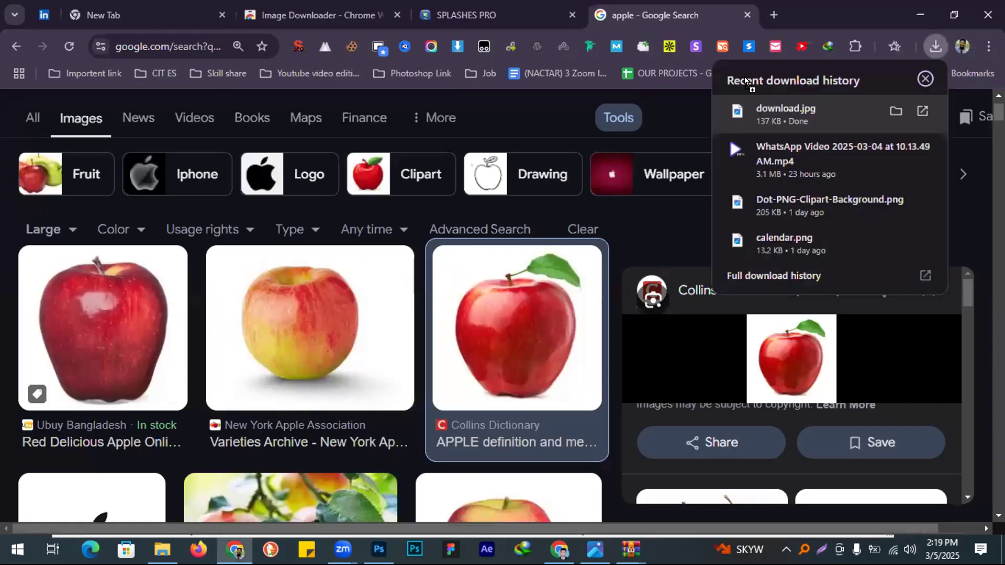
pyautogui.hotkey('alt', 'Tab')
pyautogui.moveTo(744, 79); pyautogui.dragTo(161, 26)
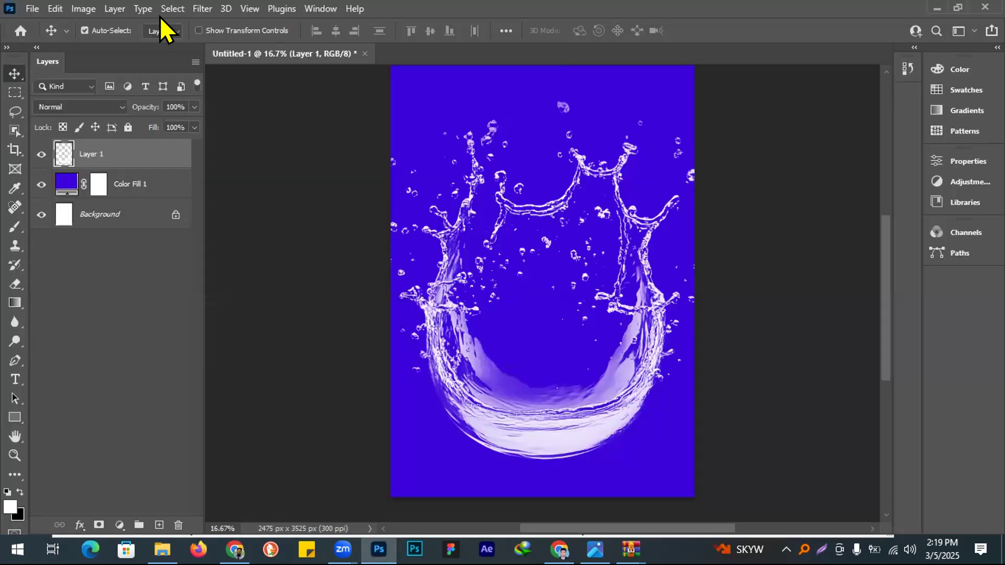
# - Select the apple with the Object Selection tool and copy it to a new layer
pyautogui.click(10, 132)
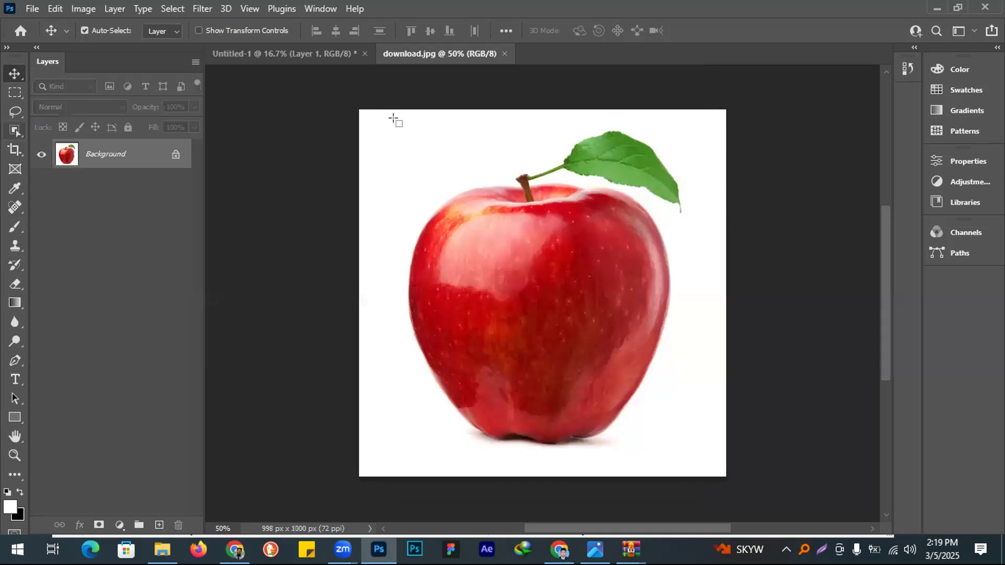
pyautogui.moveTo(369, 113); pyautogui.dragTo(698, 491)
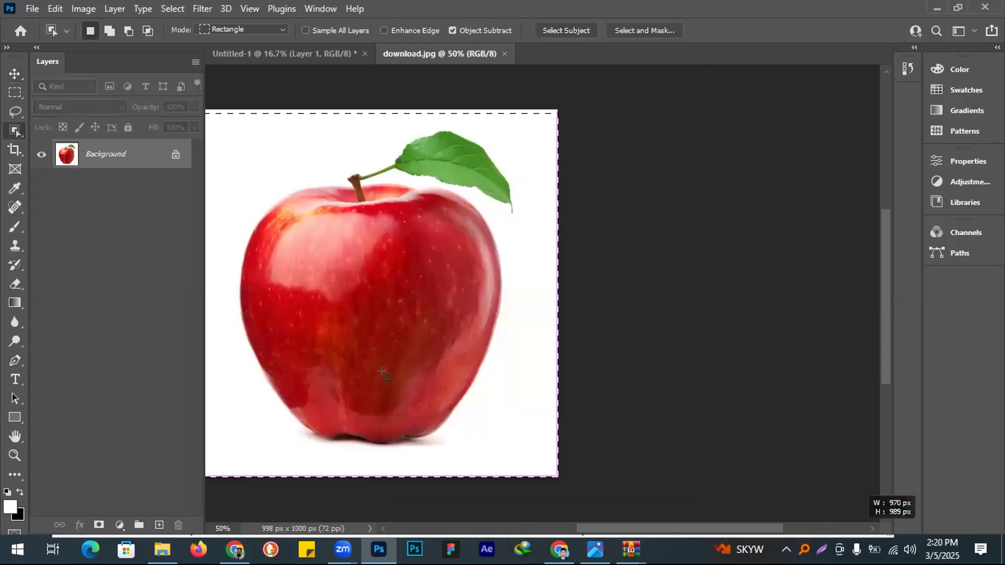
pyautogui.scroll(-2, 398, 361)
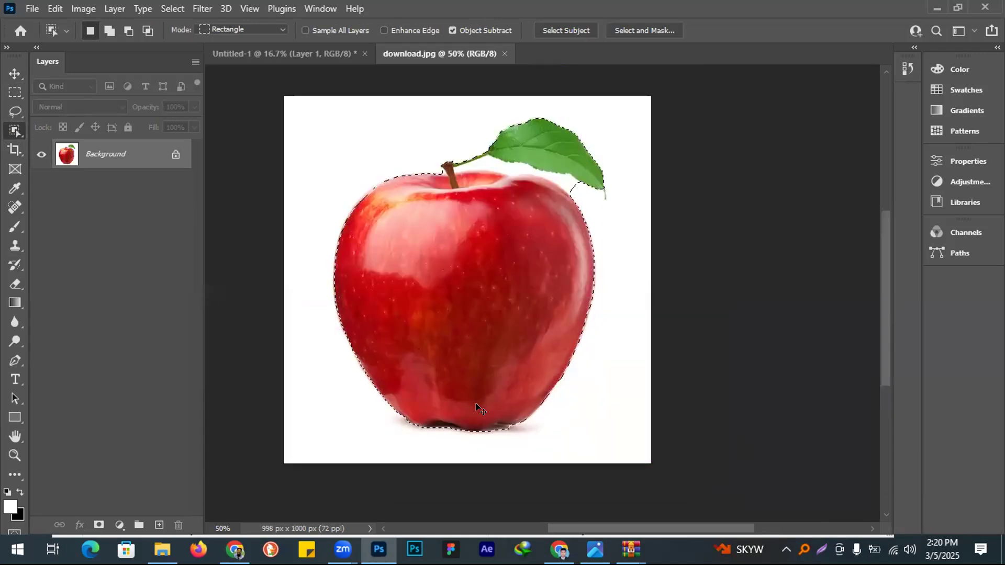
pyautogui.hotkey('ctrl', 'j')
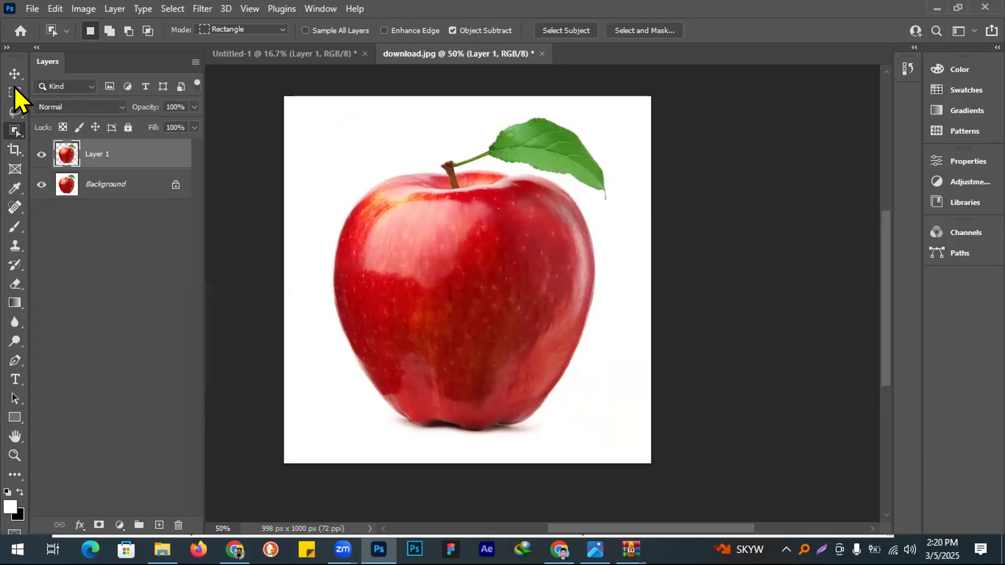
# - Lasso the upper part of the apple with a wavy cut across its middle and copy it to a new layer
pyautogui.click(19, 112)
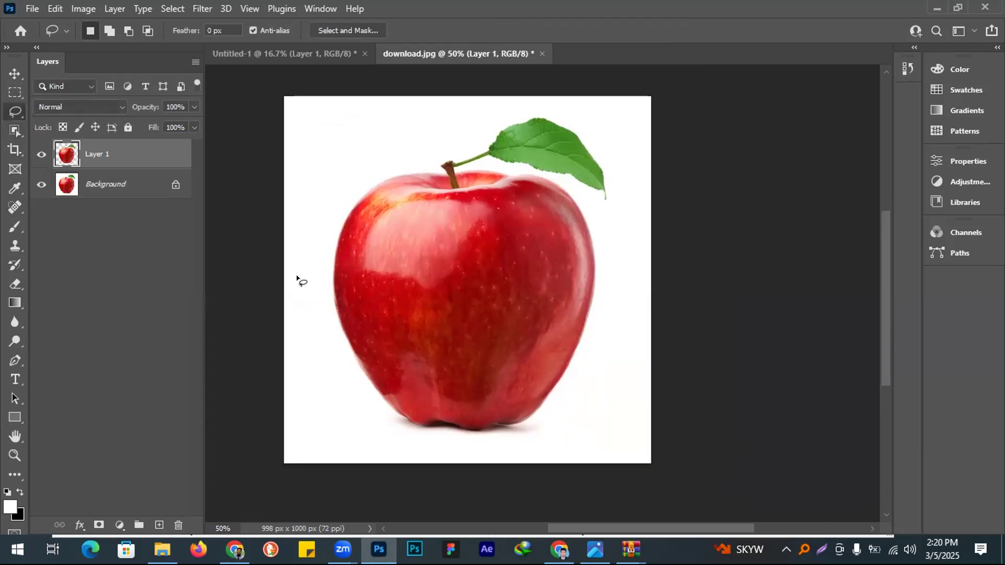
pyautogui.moveTo(303, 280)
pyautogui.mouseDown()
pyautogui.moveTo(323, 296)
pyautogui.moveTo(406, 319)
pyautogui.moveTo(521, 298)
pyautogui.moveTo(611, 301)
pyautogui.mouseUp()
pyautogui.moveTo(654, 111)
pyautogui.mouseDown()
pyautogui.moveTo(313, 91)
pyautogui.moveTo(231, 180)
pyautogui.moveTo(265, 264)
pyautogui.moveTo(299, 289)
pyautogui.moveTo(277, 266)
pyautogui.moveTo(241, 135)
pyautogui.moveTo(271, 159)
pyautogui.mouseUp()
pyautogui.hotkey('ctrl', 'j')
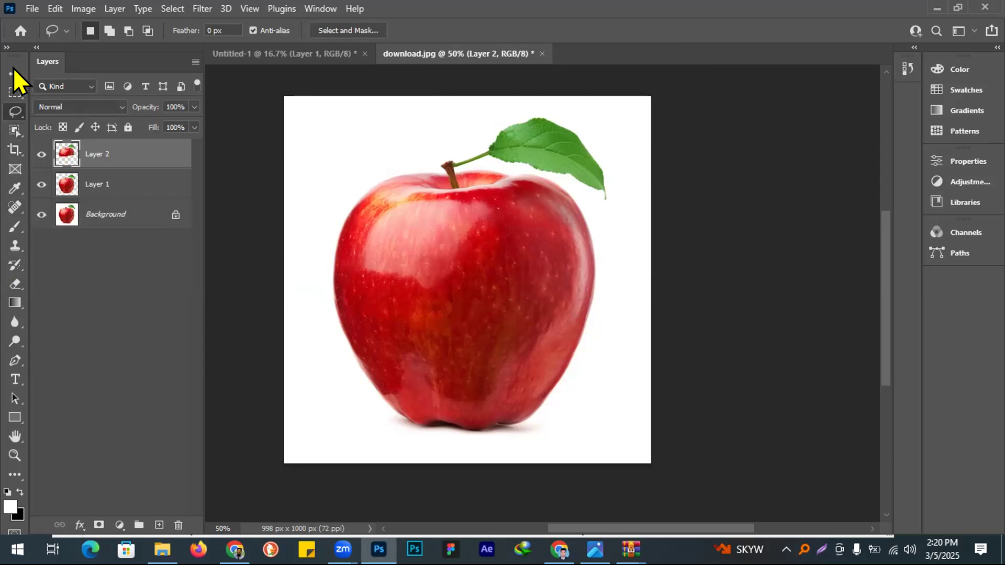
# - Try moving the upper apple piece upward, and undo the move
pyautogui.press('v')
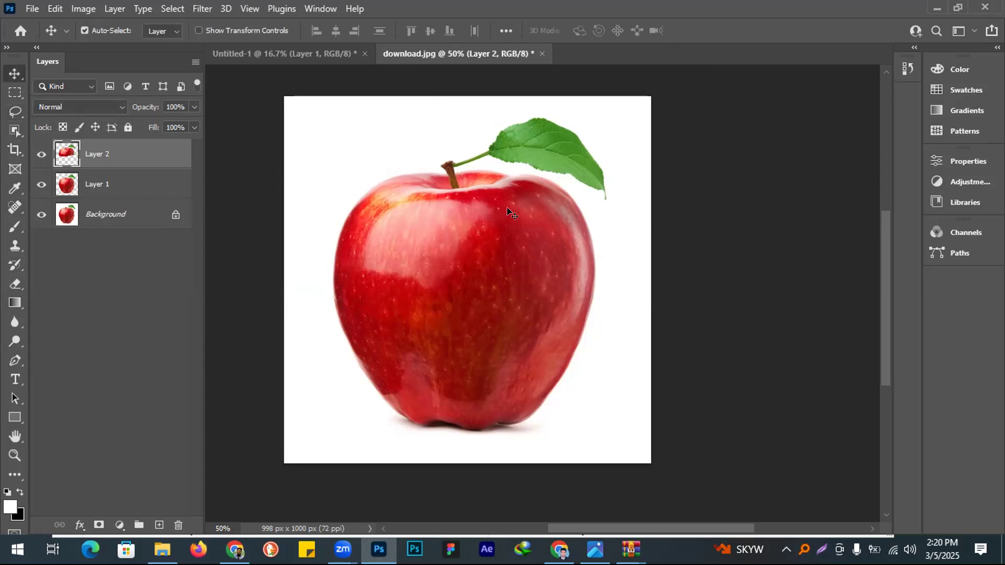
pyautogui.moveTo(507, 257); pyautogui.dragTo(507, 208)
pyautogui.hotkey('ctrl', 'z')
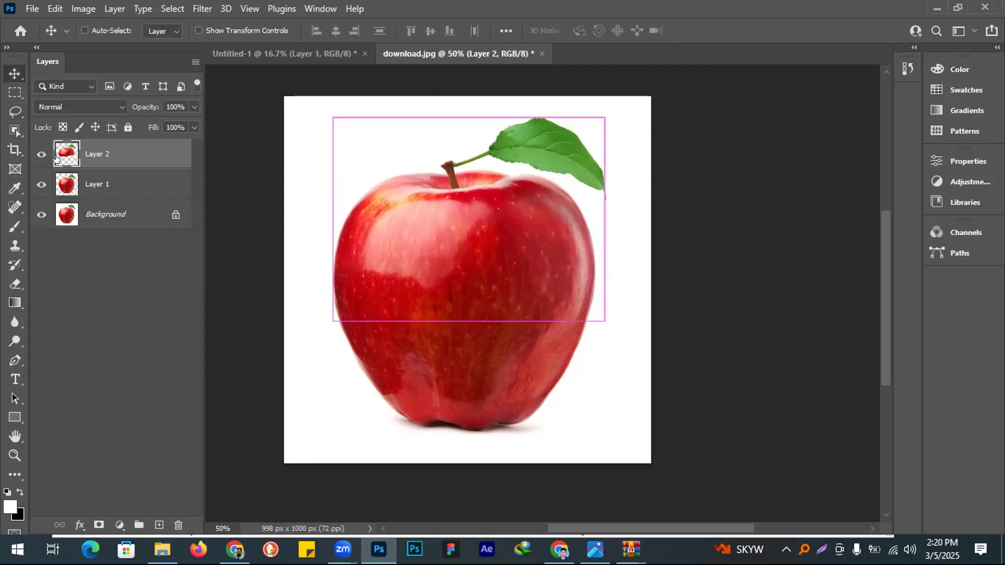
# - Load Layer 2's outline as a selection, delete that area from Layer 1 and deselect
pyautogui.keyDown('ctrl'); pyautogui.click(67, 167); pyautogui.keyUp('ctrl')
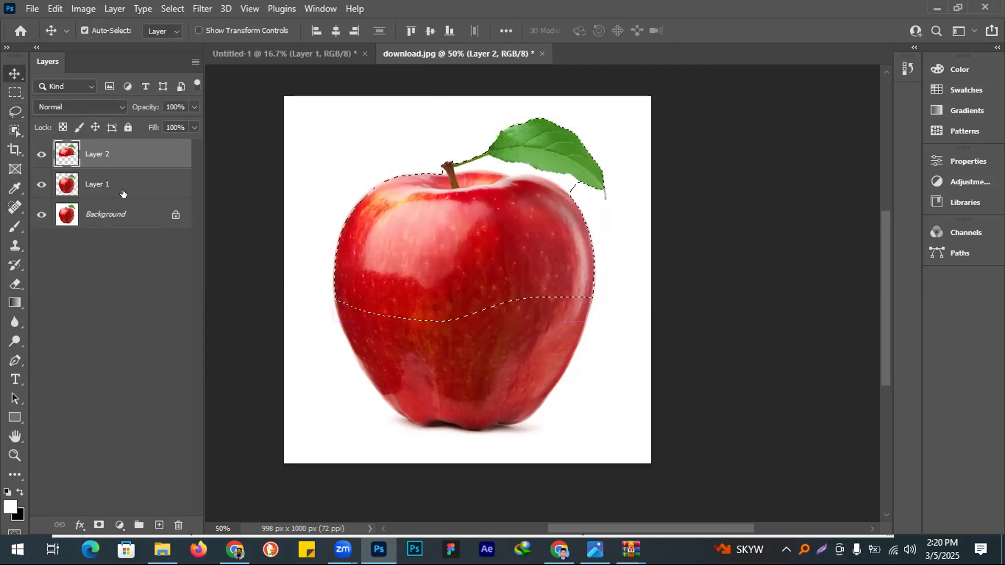
pyautogui.click(123, 194)
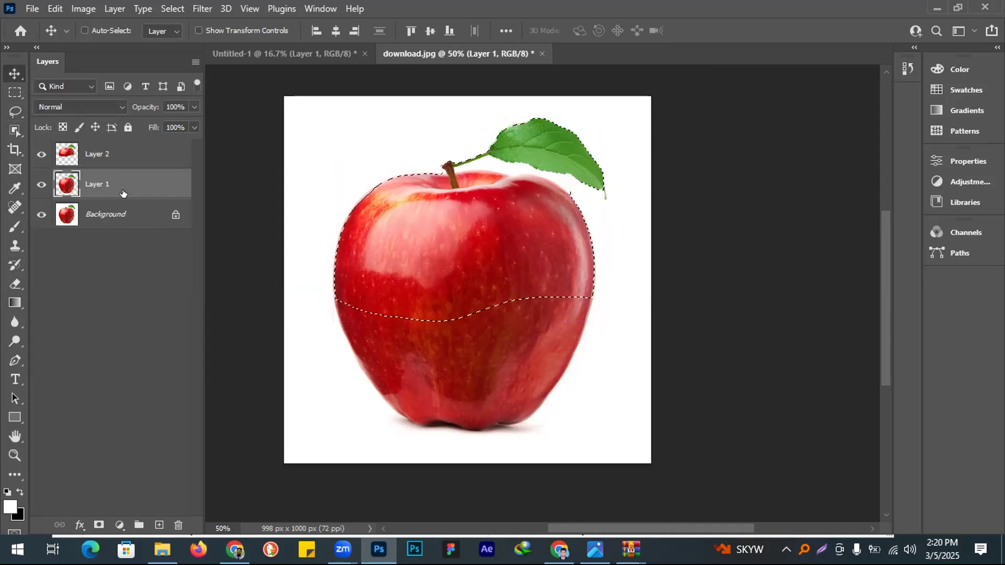
pyautogui.press('ctrl')
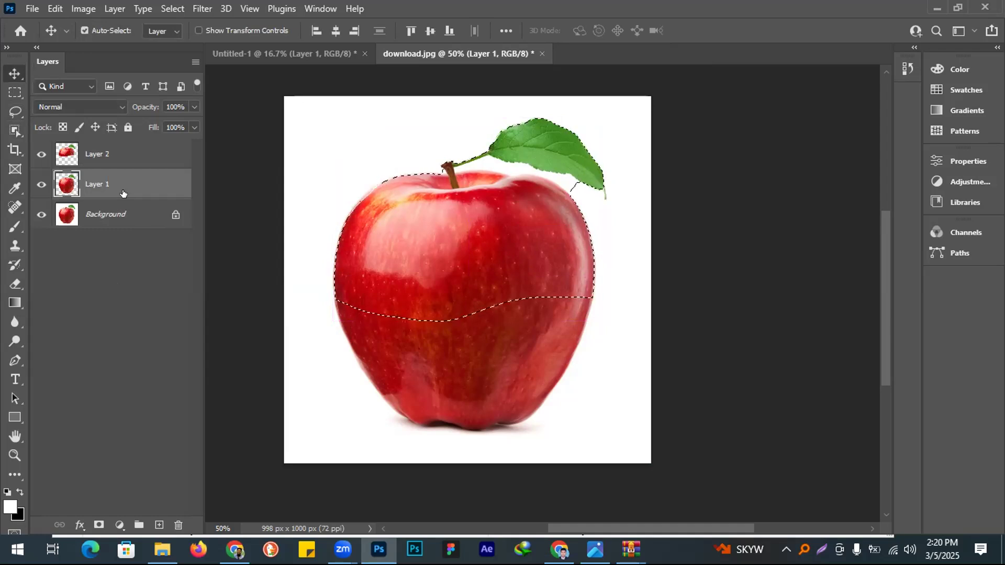
pyautogui.press('Delete')
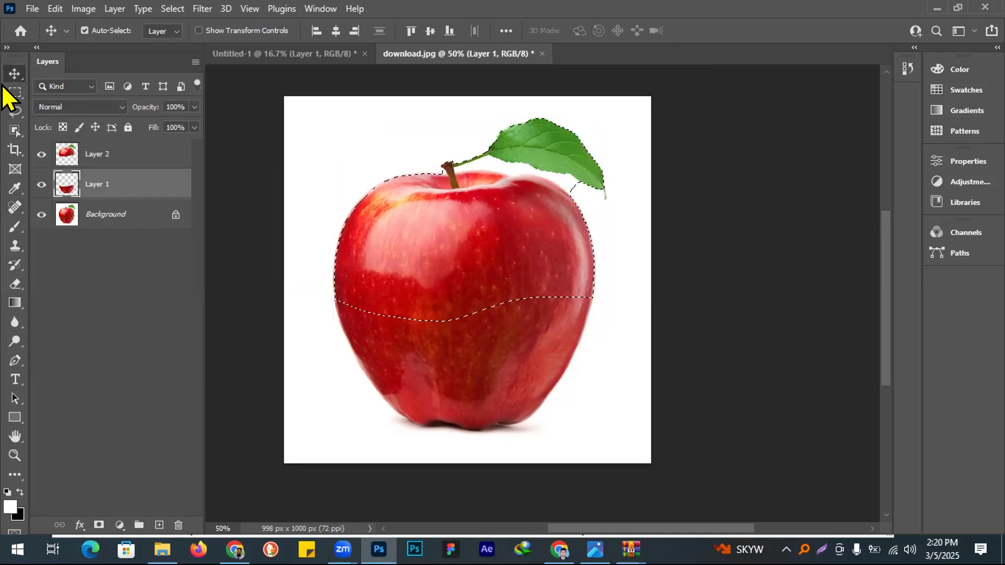
pyautogui.hotkey('ctrl', 'd')
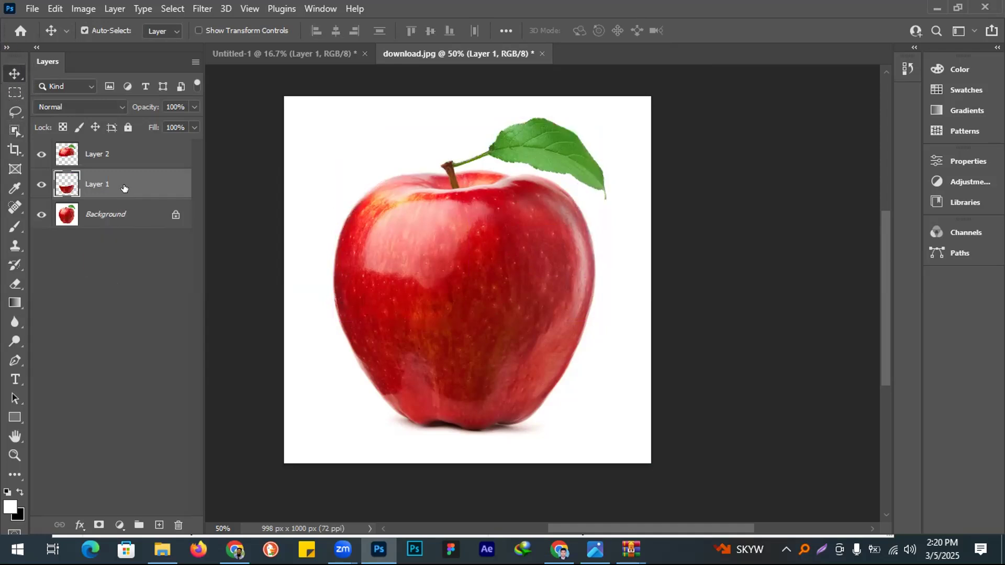
# - Delete the Background layer and move the upper apple piece slightly upward to open a wavy gap
pyautogui.press('Delete')
pyautogui.click(482, 241)
pyautogui.moveTo(462, 345); pyautogui.dragTo(466, 261)
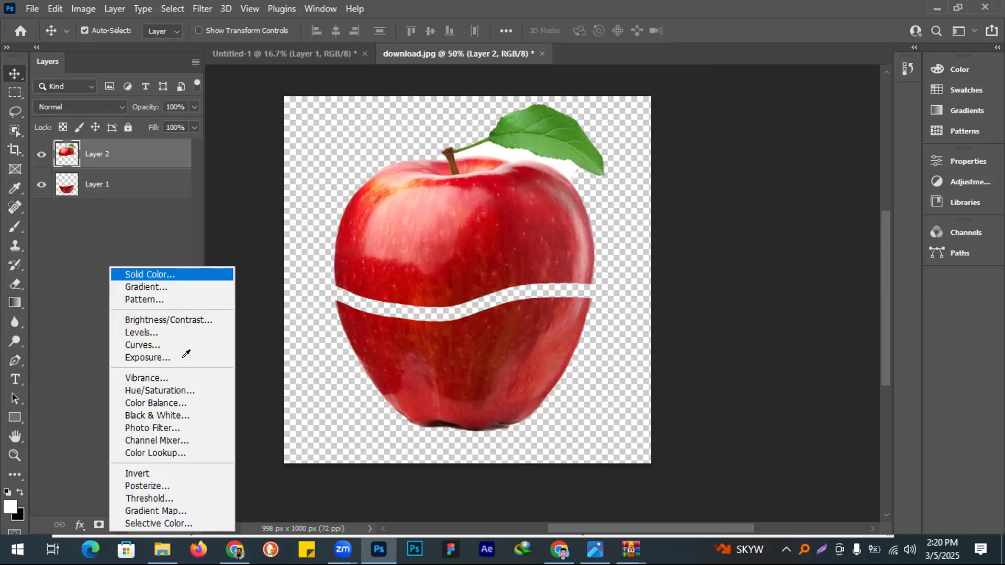
# - Add a white Solid Color fill layer and place it beneath both apple layers
pyautogui.click(172, 274)
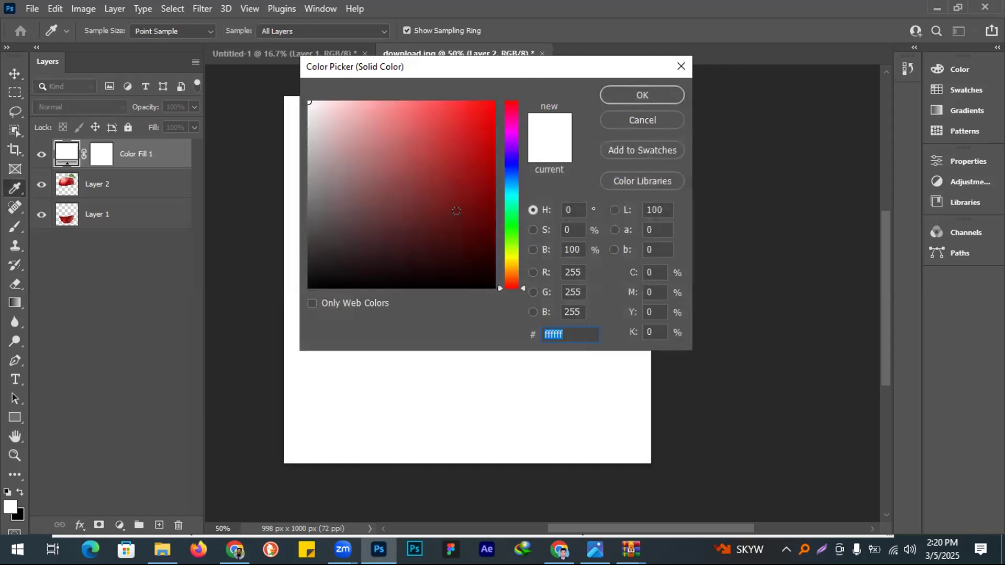
pyautogui.moveTo(443, 222); pyautogui.dragTo(301, 106)
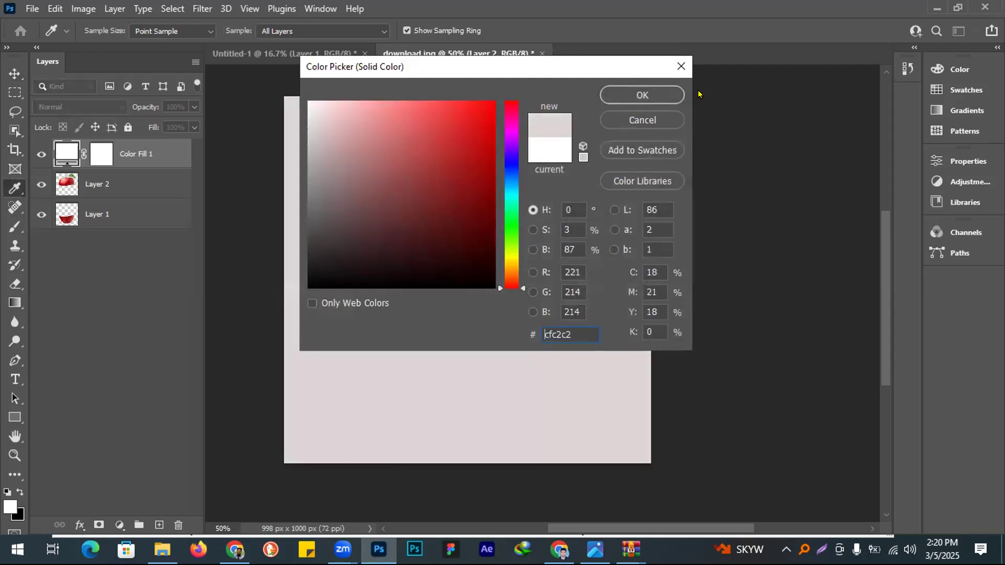
pyautogui.click(651, 95)
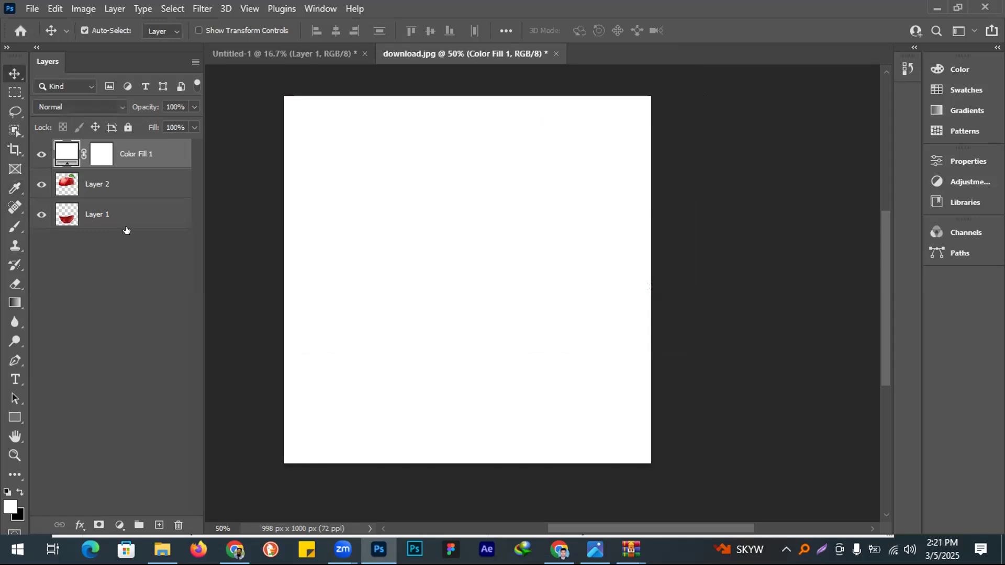
pyautogui.moveTo(126, 230); pyautogui.dragTo(125, 230)
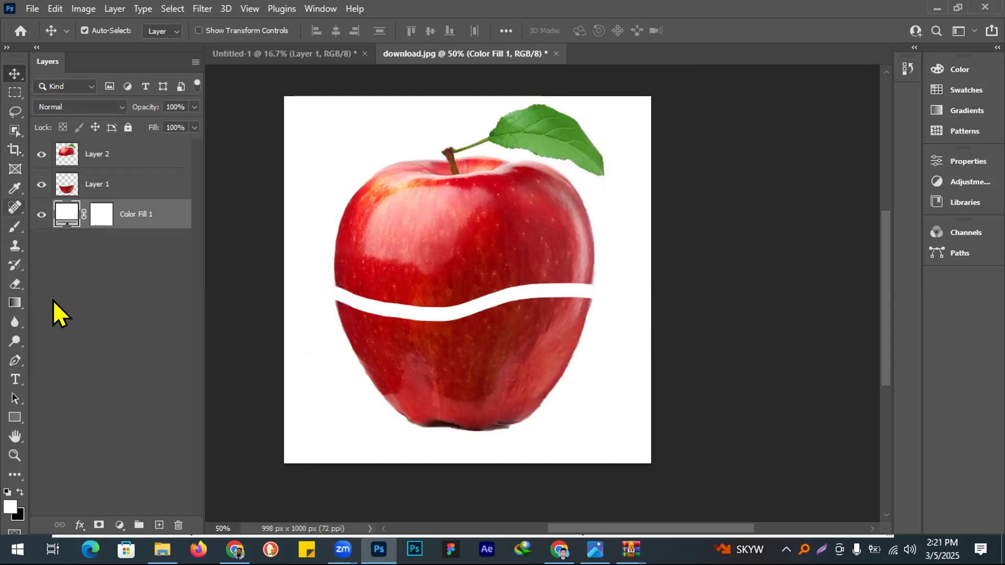
# - Activate the Brush tool with the Water Splashes Brushes_Wallow_5 preset, shrink the preset list and deselect the fill layer
pyautogui.press('b')
pyautogui.click(102, 30)
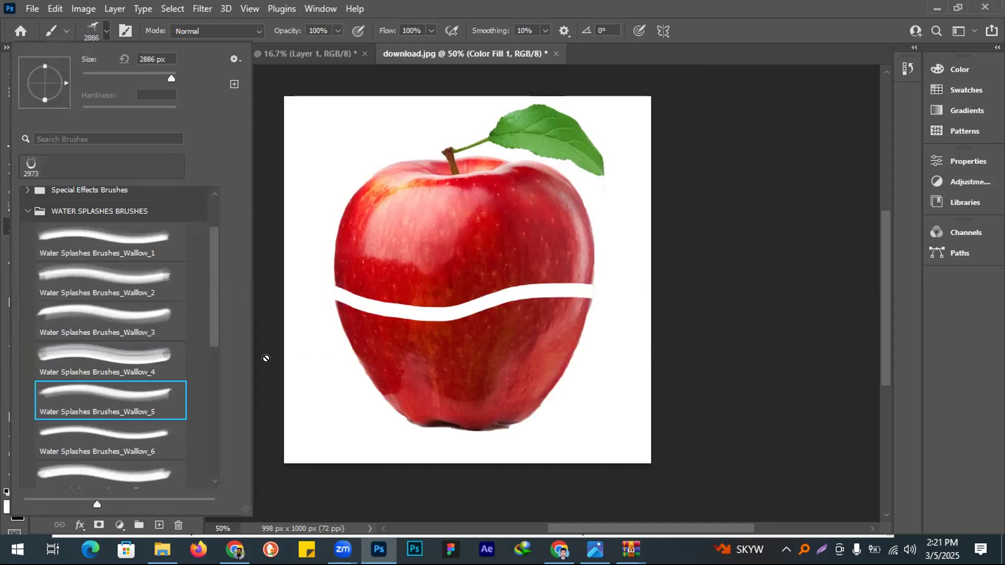
pyautogui.moveTo(241, 506); pyautogui.dragTo(215, 369)
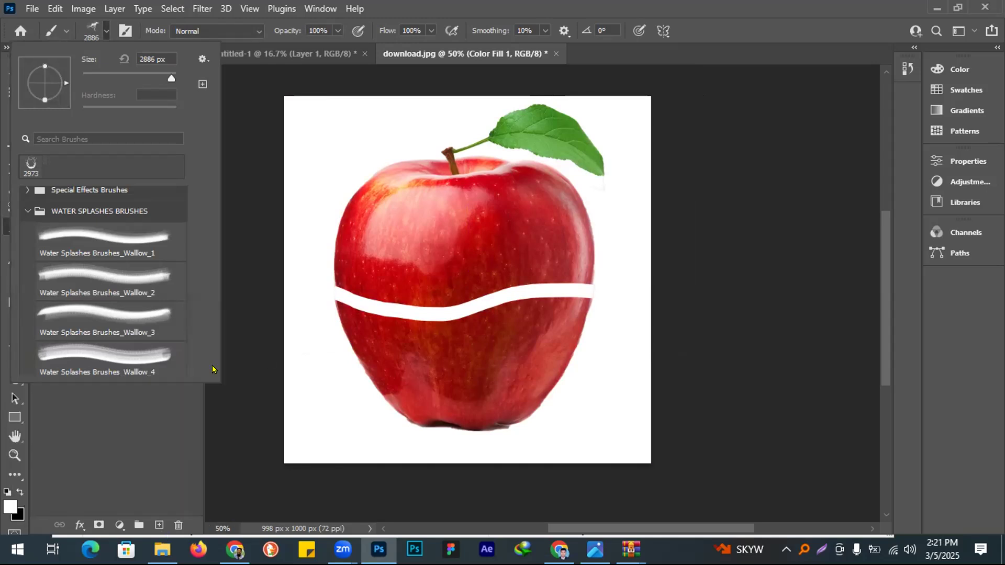
pyautogui.press('Escape')
pyautogui.click(158, 244)
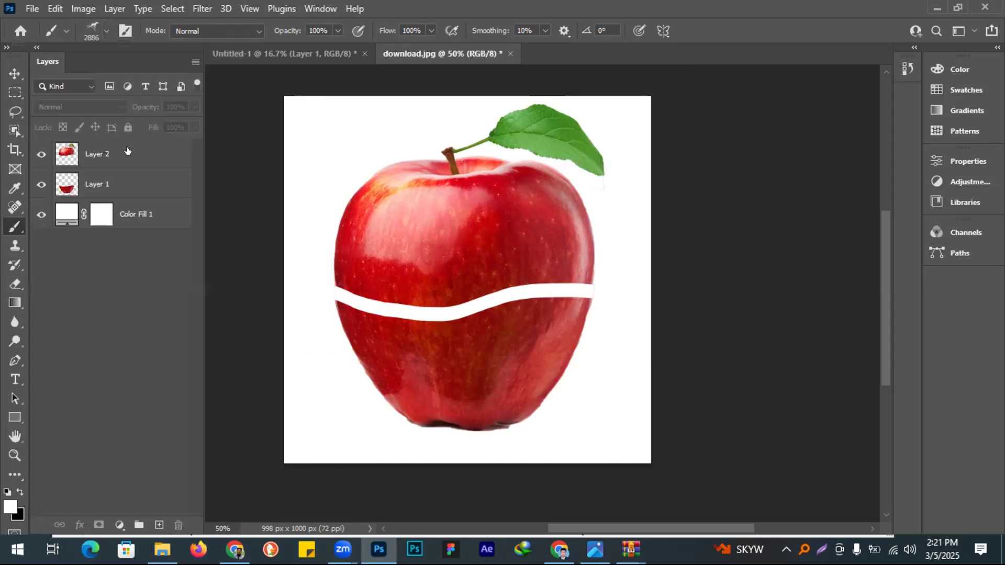
# - Create a new layer directly above Layer 1 and set the foreground color to a dark red sampled from the apple
pyautogui.click(126, 184)
pyautogui.click(159, 525)
pyautogui.click(9, 507)
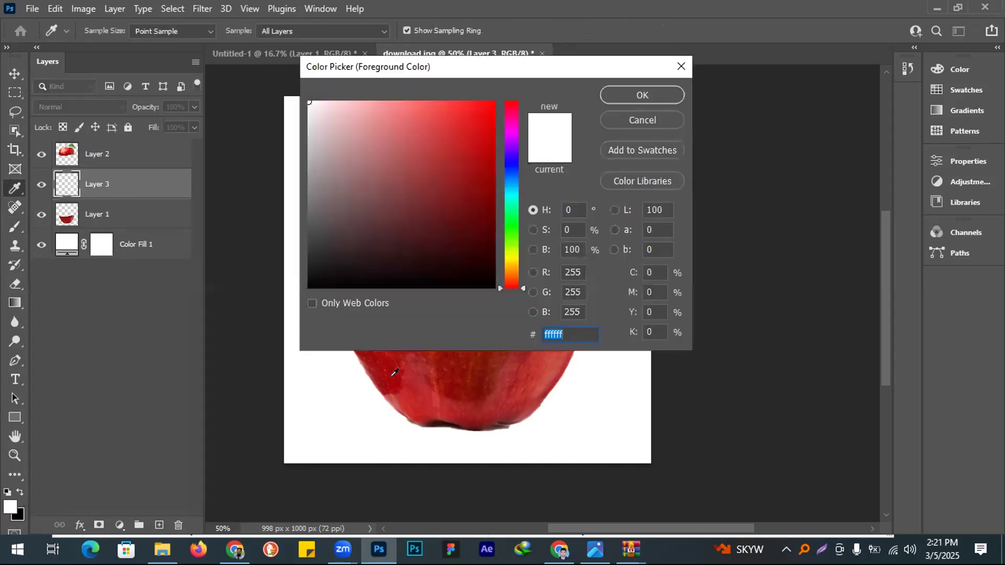
pyautogui.click(391, 372)
pyautogui.click(607, 96)
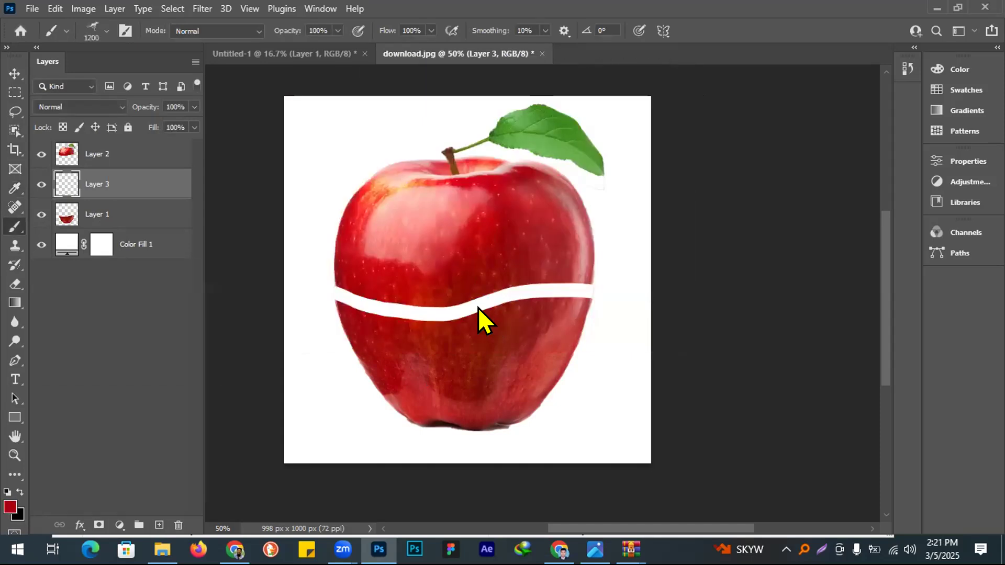
# - Try stamping a 1000 px red water splash behind the upper apple half on Layer 3
pyautogui.press('[')
pyautogui.press('[')
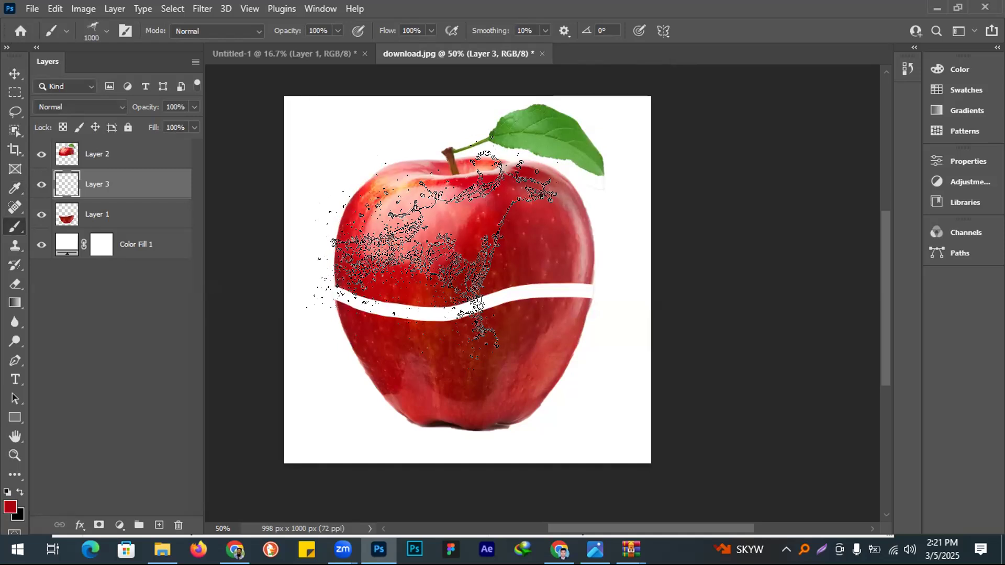
pyautogui.click(455, 257)
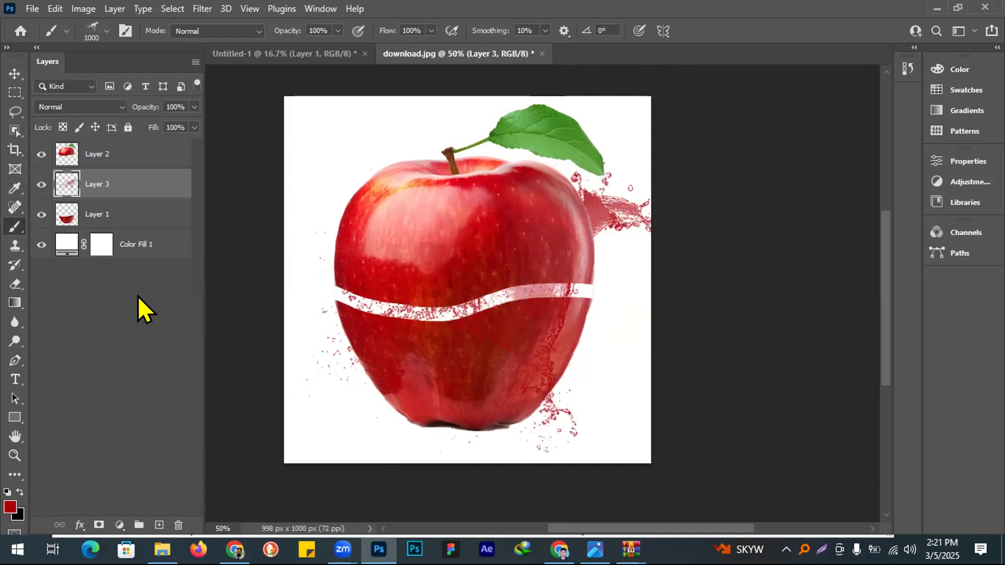
pyautogui.hotkey('ctrl', 'z')
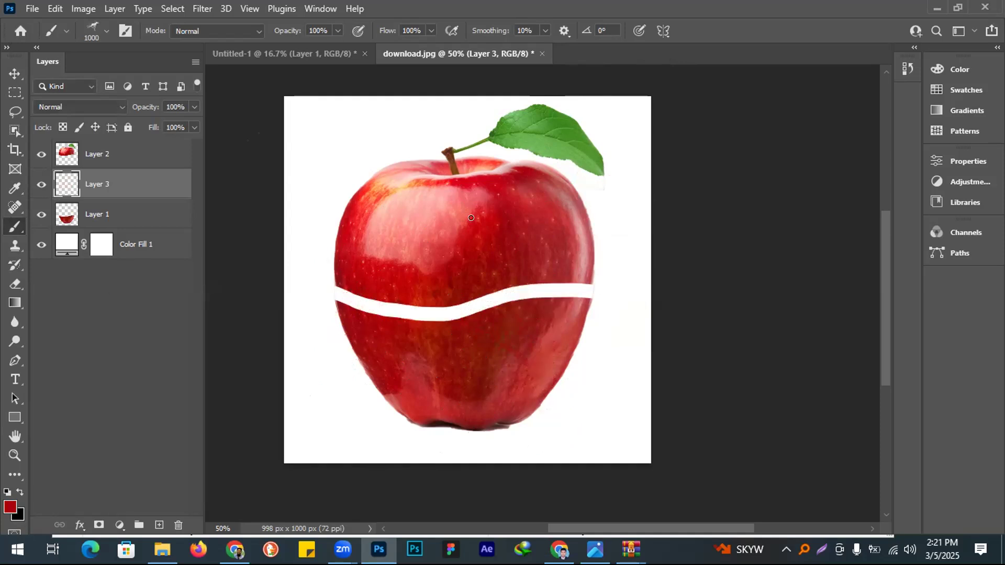
# - Change the solid color fill behind the apple to blue #101bad
pyautogui.click(432, 214)
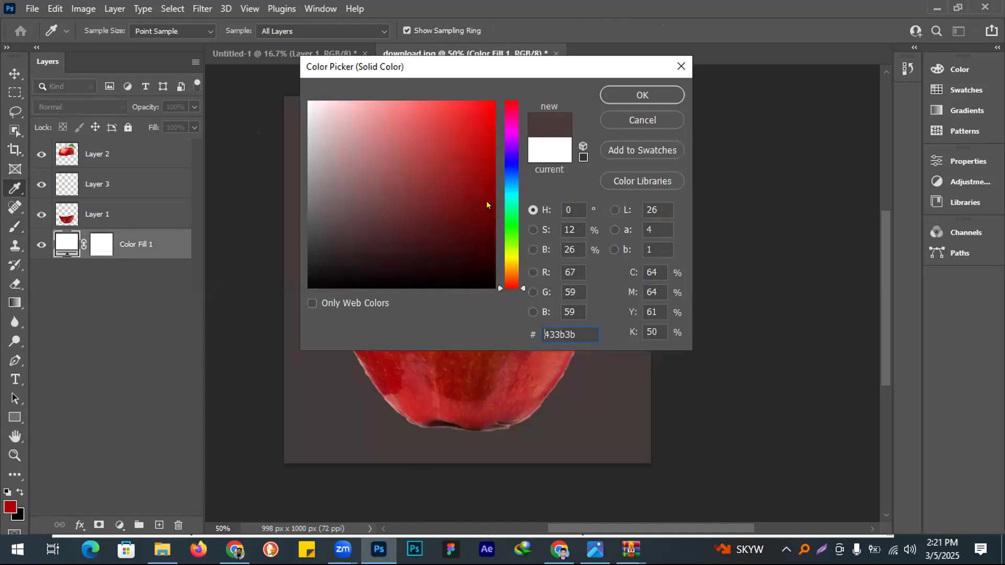
pyautogui.click(510, 165)
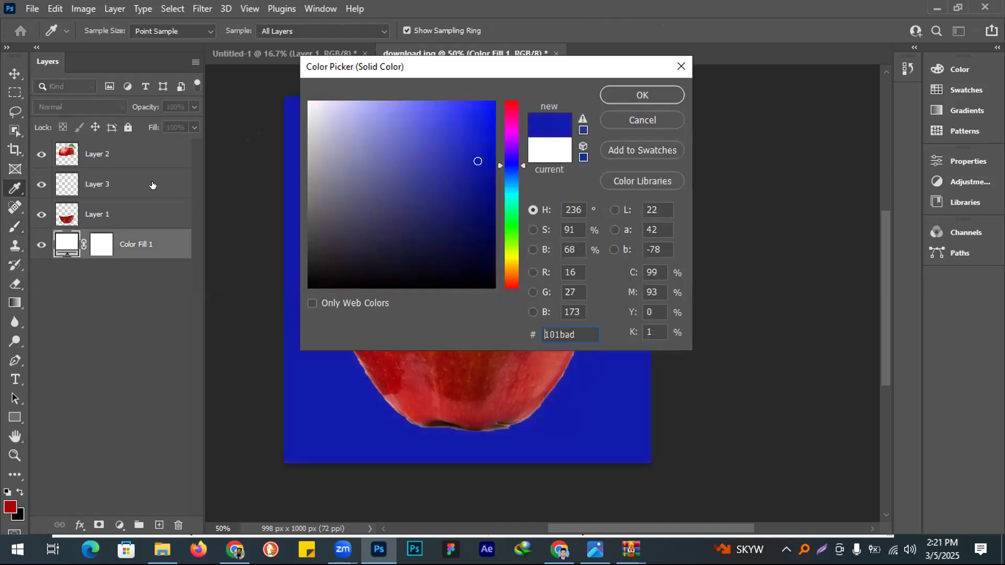
pyautogui.press('Return')
# - Stamp a white (#ffffff) water splash on Layer 3 around the gap between the apple halves
pyautogui.click(152, 185)
pyautogui.click(14, 509)
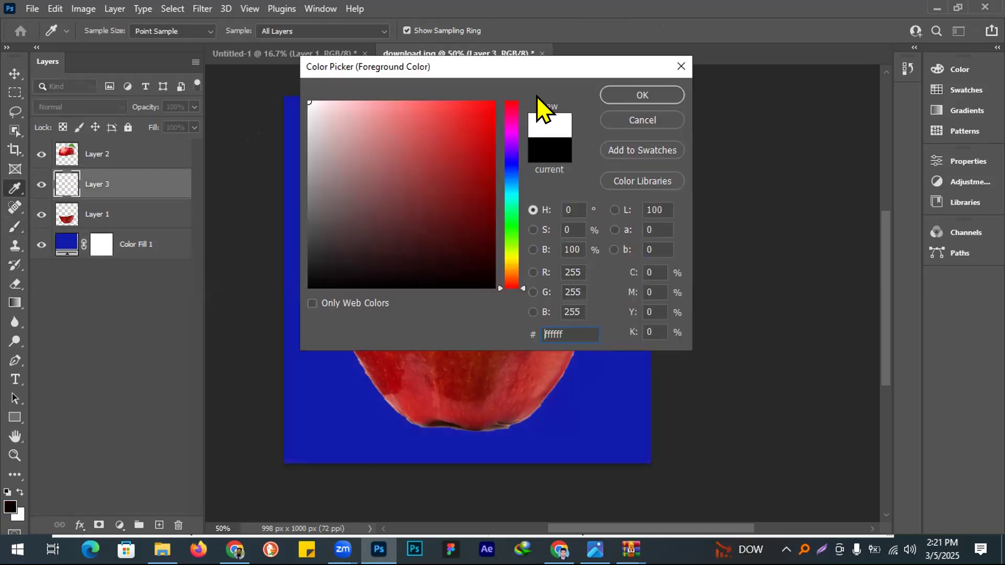
pyautogui.press('Return')
pyautogui.press('b')
pyautogui.click(472, 319)
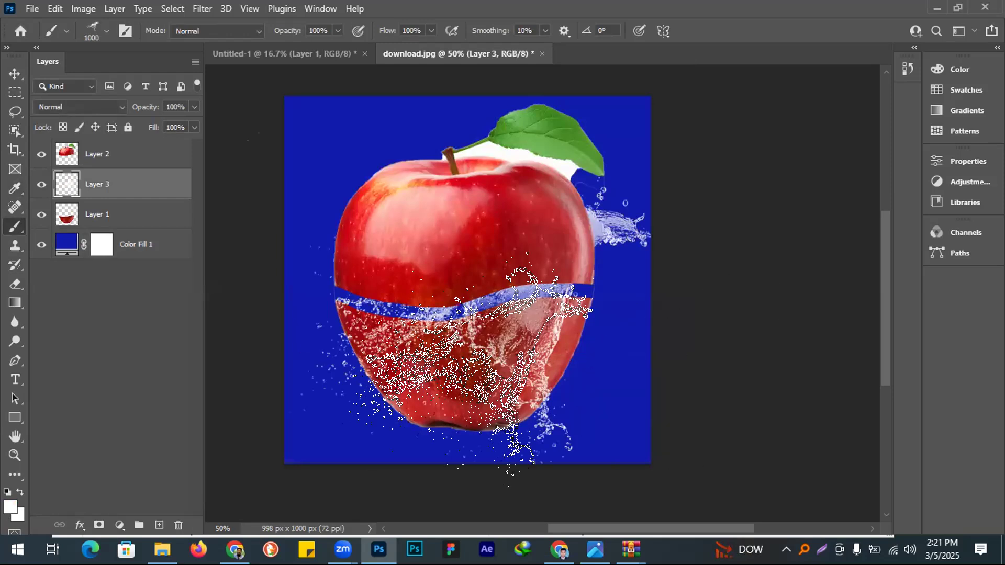
# - Undo the splash, the blue fill and the apple split back to the whole apple cutout on Layer 1
pyautogui.press('space')
pyautogui.scroll(3, 610, 246)
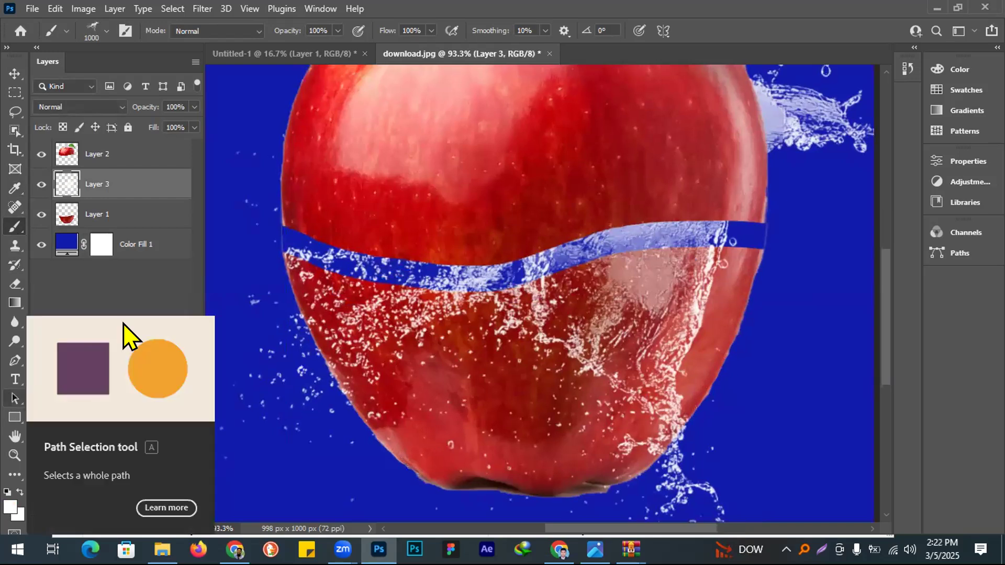
pyautogui.scroll(-10, 585, 281)
pyautogui.scroll(4, 585, 280)
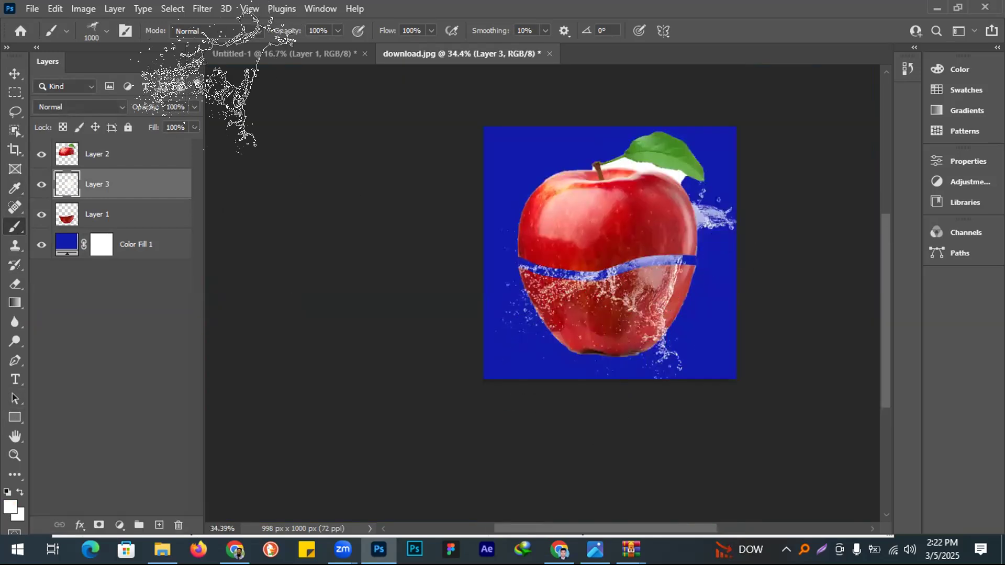
pyautogui.click(7, 75)
pyautogui.hotkey('ctrl', 'z')
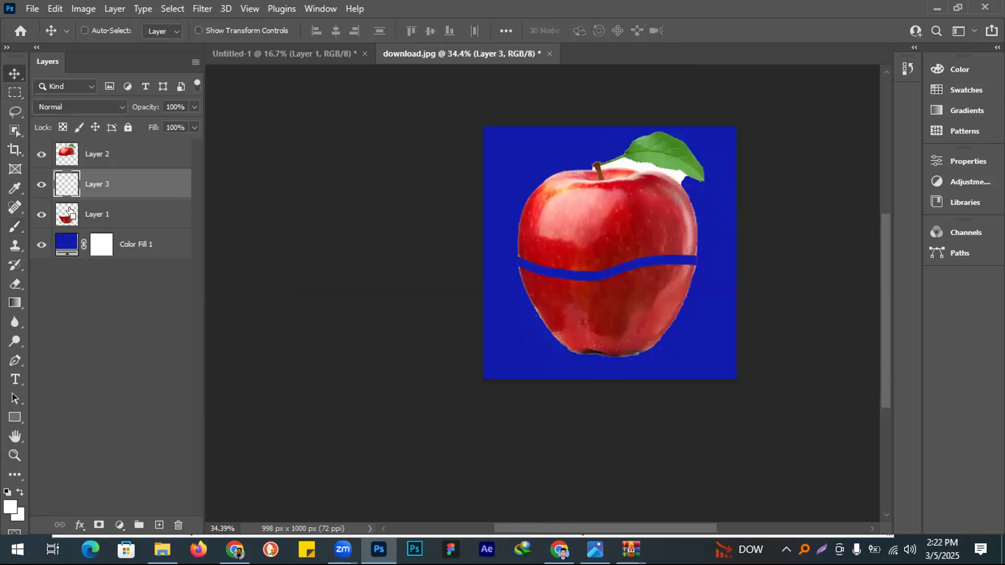
pyautogui.hotkey('ctrl', 'z')
pyautogui.hotkey('ctrl', 'z')
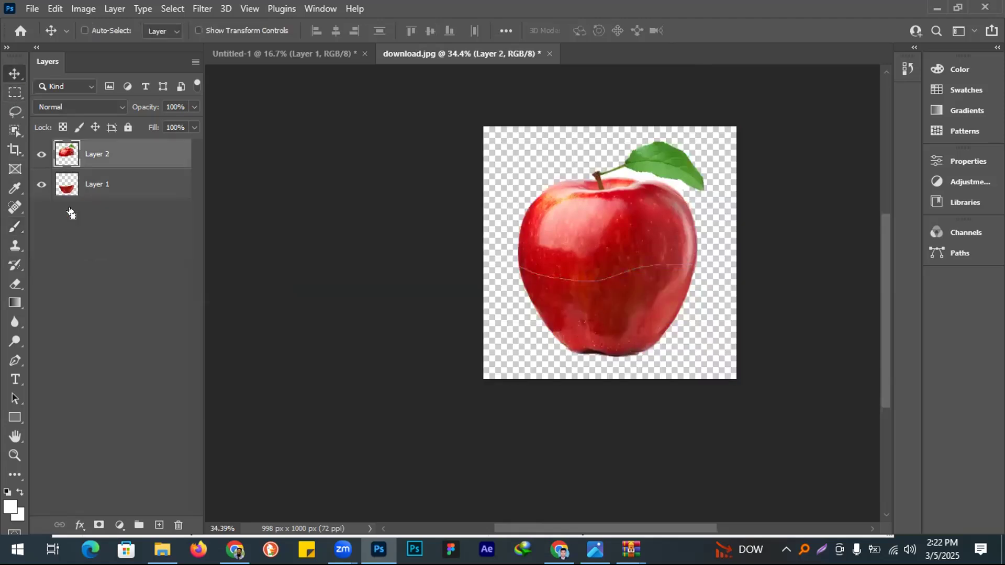
pyautogui.hotkey('ctrl', 'z')
pyautogui.hotkey('ctrl', 'z')
pyautogui.hotkey('ctrl', 'z')
pyautogui.hotkey('ctrl', 'z')
# - Copy the whole apple from Layer 1 into the Untitled-1 document, and enlarge and centre it inside the water splash
pyautogui.moveTo(123, 175); pyautogui.dragTo(237, 55)
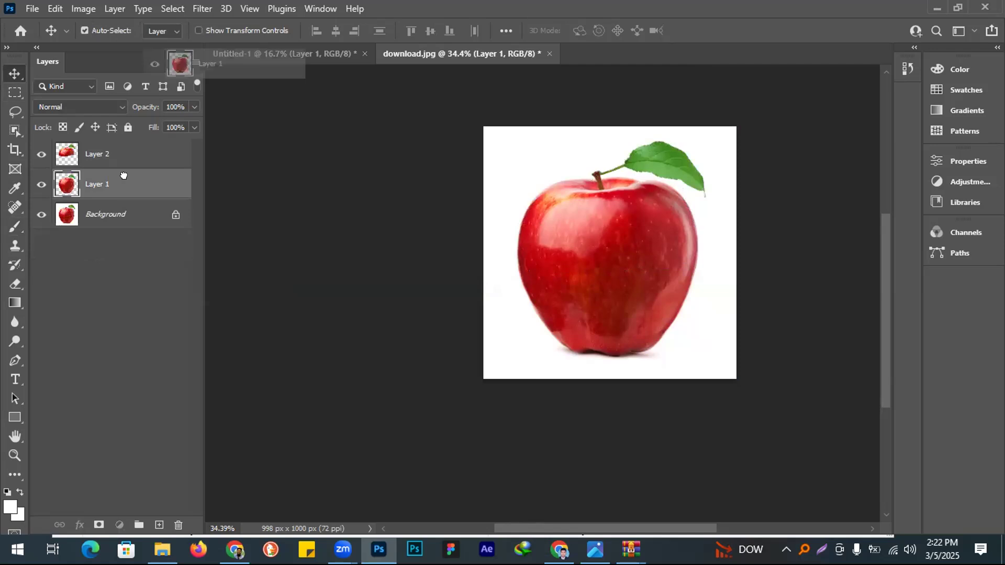
pyautogui.moveTo(583, 348); pyautogui.dragTo(571, 373)
pyautogui.hotkey('ctrl', 't')
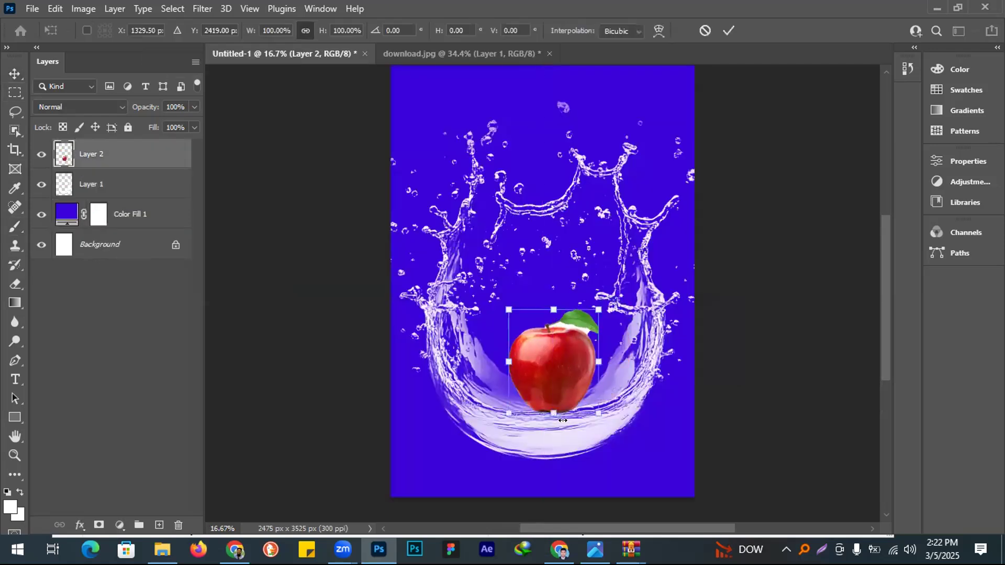
pyautogui.moveTo(598, 414); pyautogui.dragTo(631, 451)
pyautogui.moveTo(549, 379); pyautogui.dragTo(554, 349)
pyautogui.press('Return')
pyautogui.moveTo(535, 391); pyautogui.dragTo(506, 422)
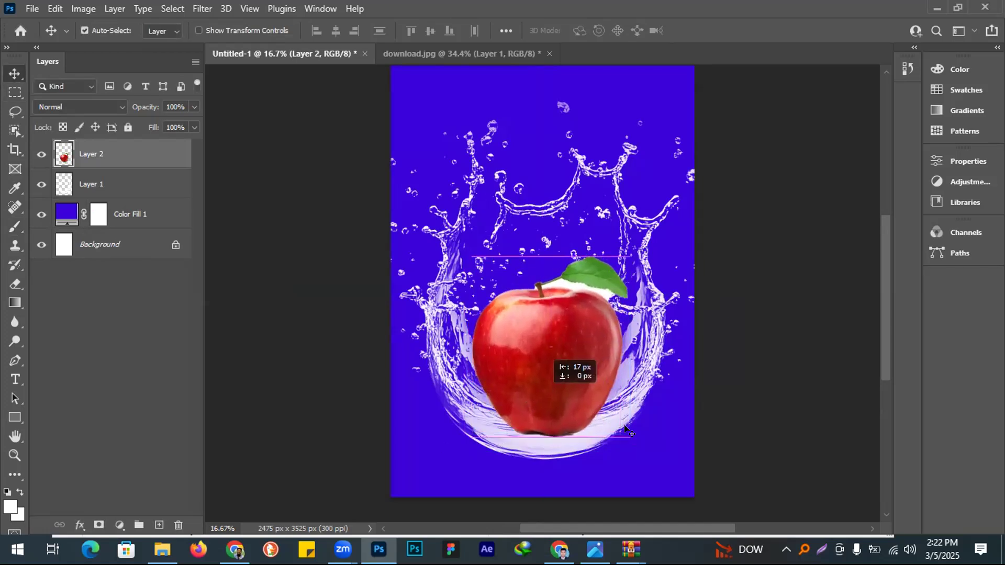
pyautogui.moveTo(626, 428); pyautogui.dragTo(625, 428)
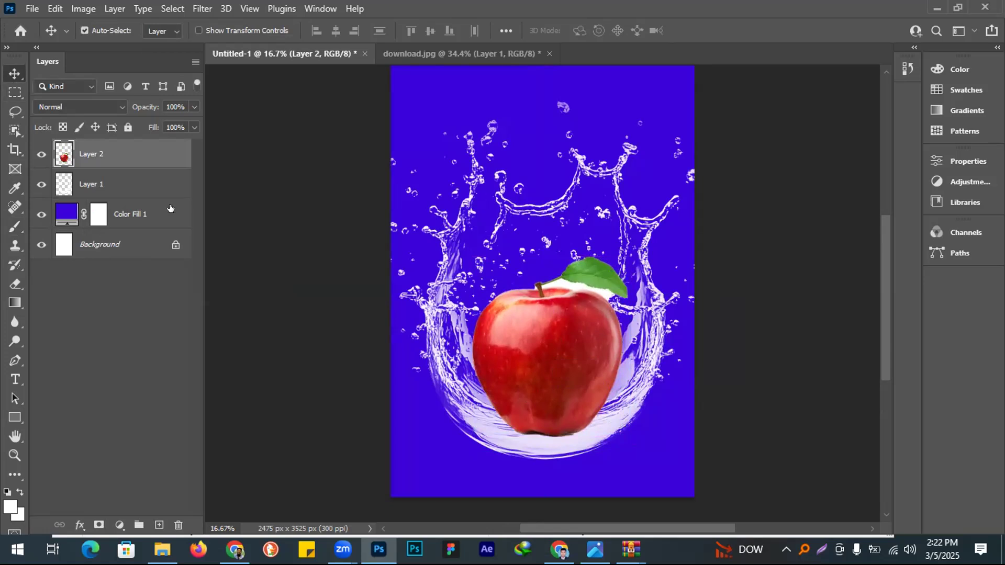
# - Preview the Overlay blend mode on the apple layer
pyautogui.click(67, 107)
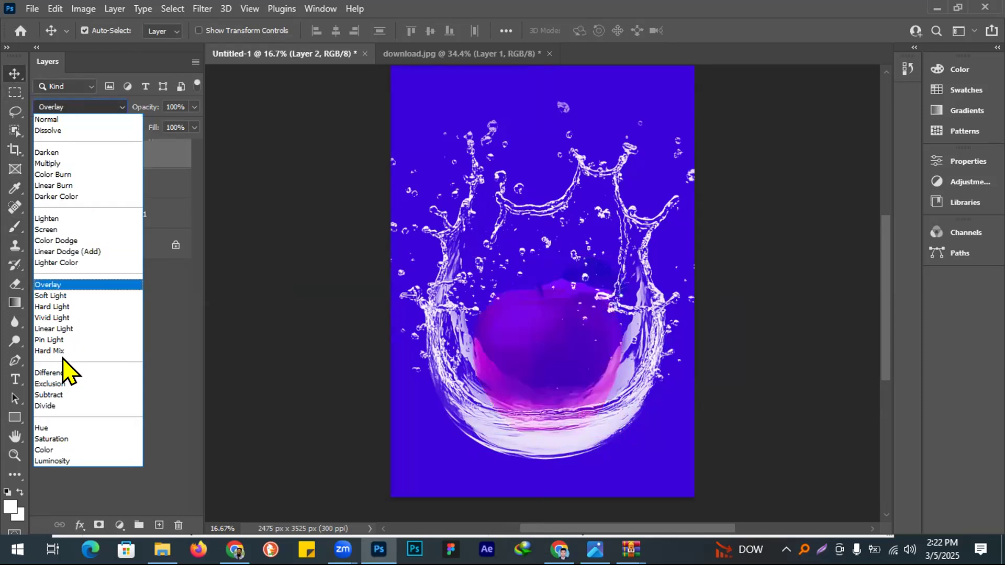
pyautogui.click(476, 427)
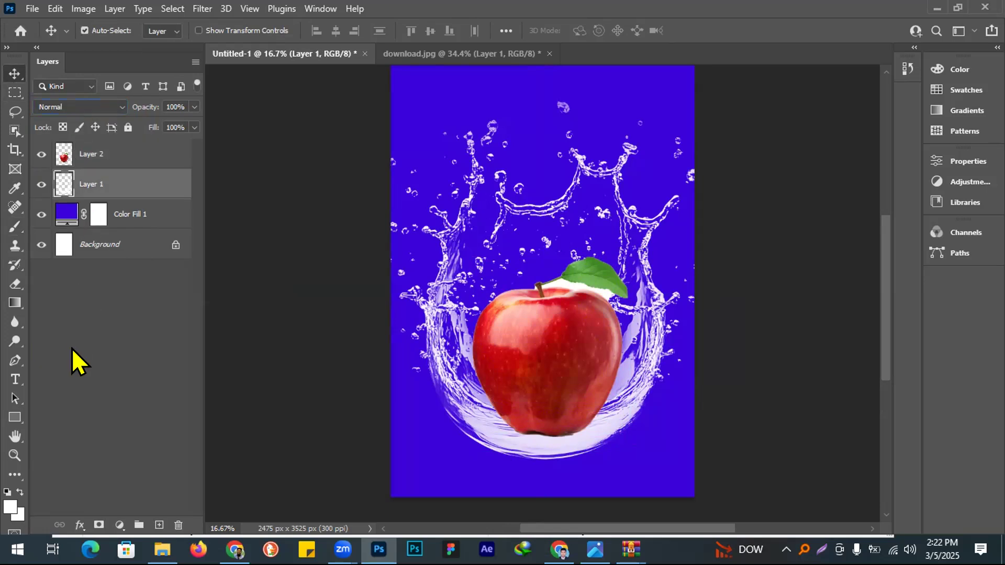
pyautogui.click(178, 381)
# - Add a layer mask to the apple layer and paint black with a soft 1000 px brush to fade its bottom into the water
pyautogui.hotkey('alt', ']')
pyautogui.click(99, 526)
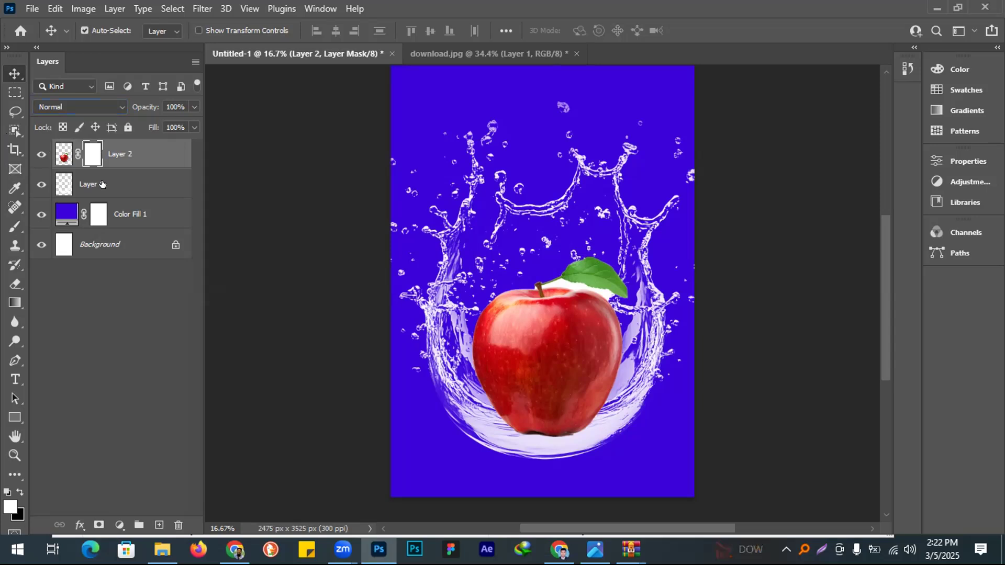
pyautogui.press('b')
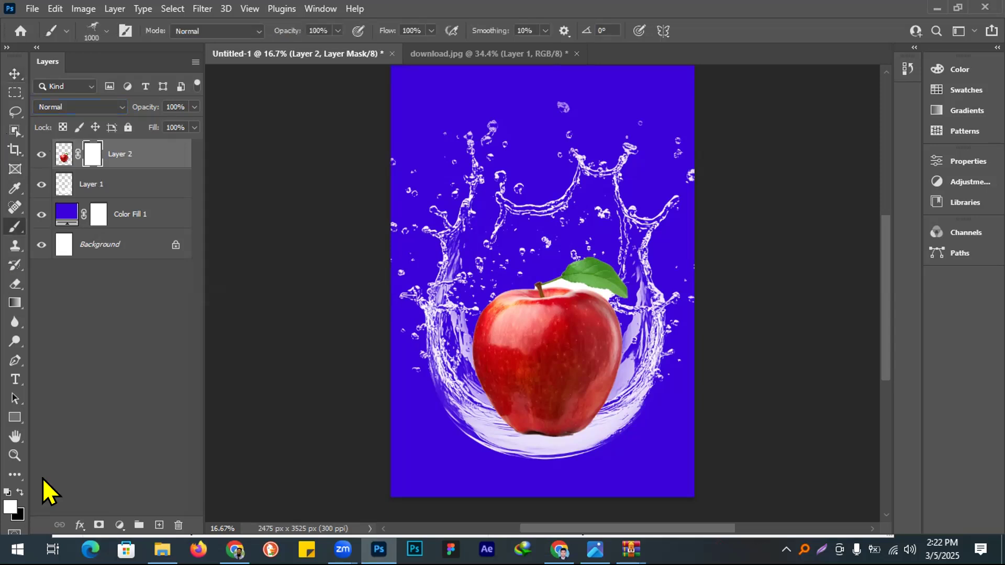
pyautogui.click(20, 492)
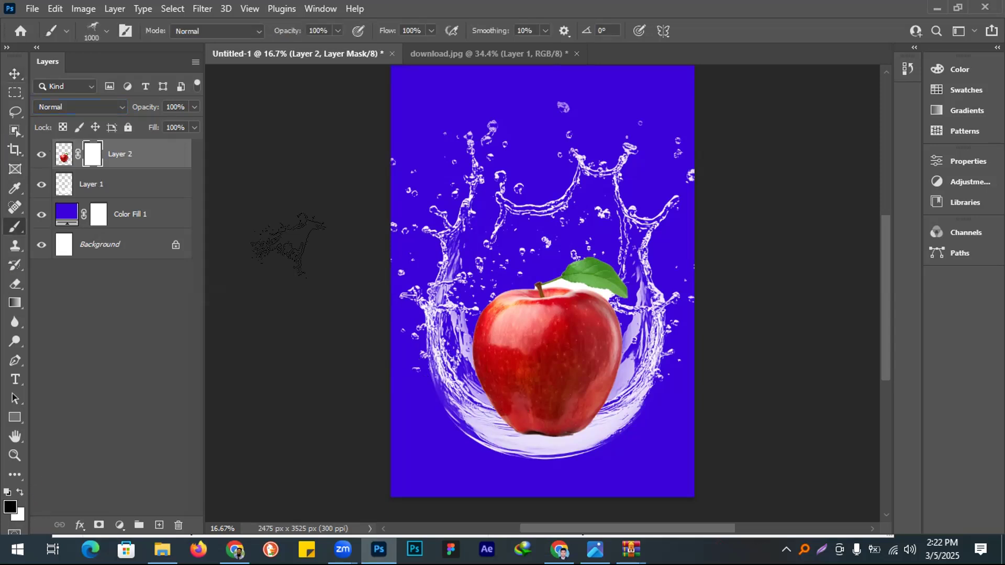
pyautogui.rightClick(298, 262)
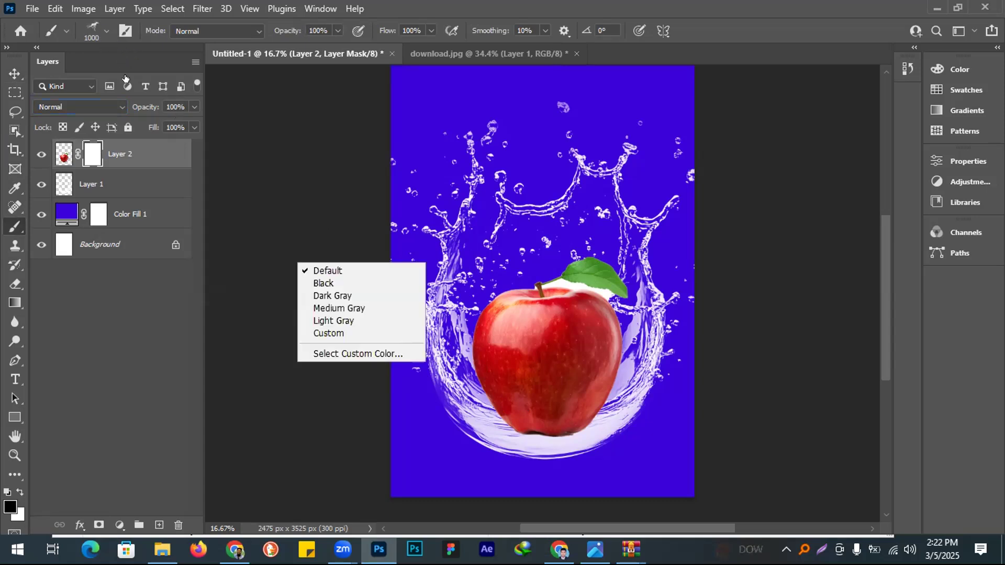
pyautogui.click(106, 31)
pyautogui.scroll(5, 110, 240)
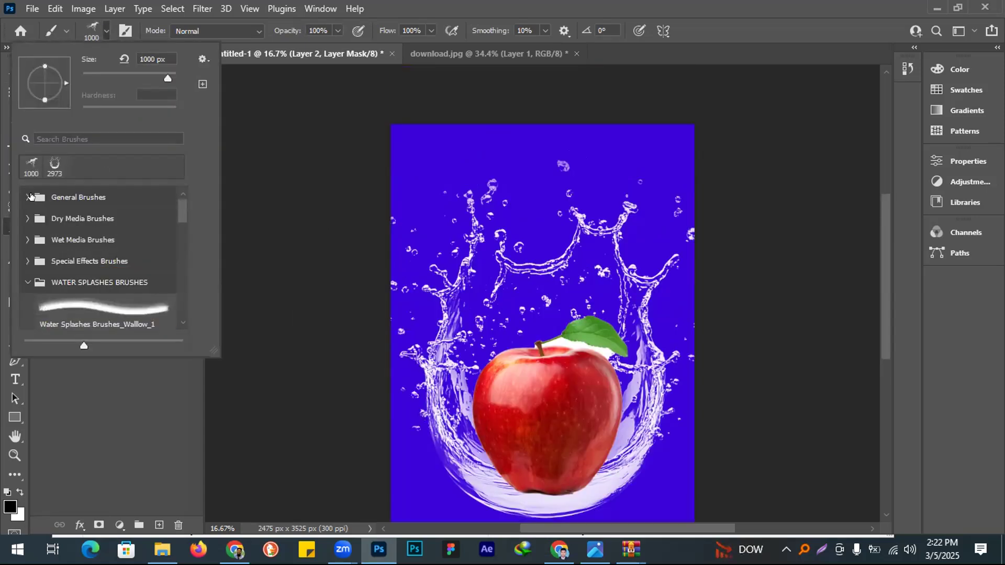
pyautogui.click(26, 197)
pyautogui.moveTo(426, 482)
pyautogui.mouseDown()
pyautogui.moveTo(606, 486)
pyautogui.moveTo(474, 497)
pyautogui.moveTo(575, 473)
pyautogui.moveTo(647, 493)
pyautogui.moveTo(607, 479)
pyautogui.moveTo(614, 469)
pyautogui.moveTo(531, 507)
pyautogui.moveTo(446, 464)
pyautogui.mouseUp()
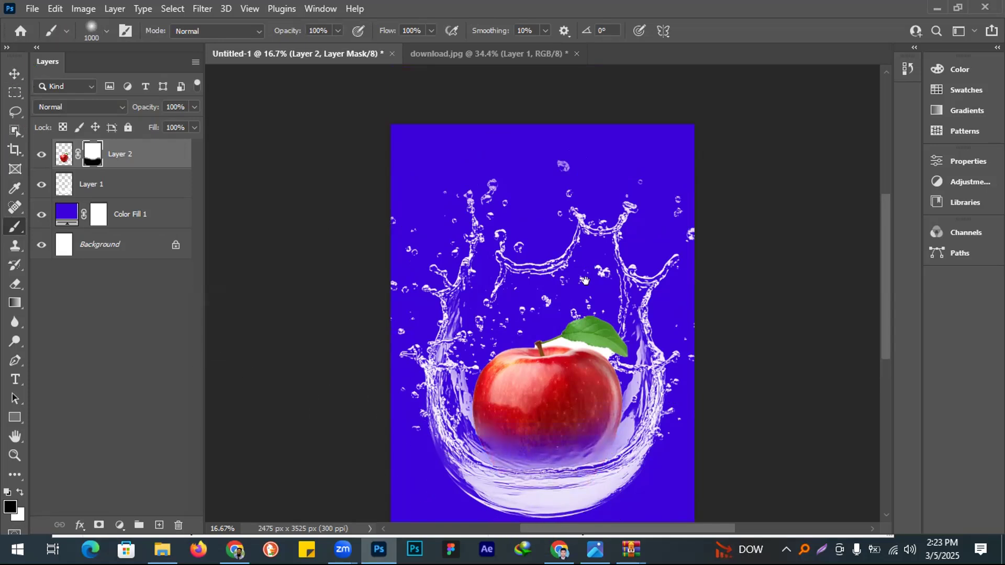
pyautogui.click(14, 73)
pyautogui.scroll(-3, 474, 346)
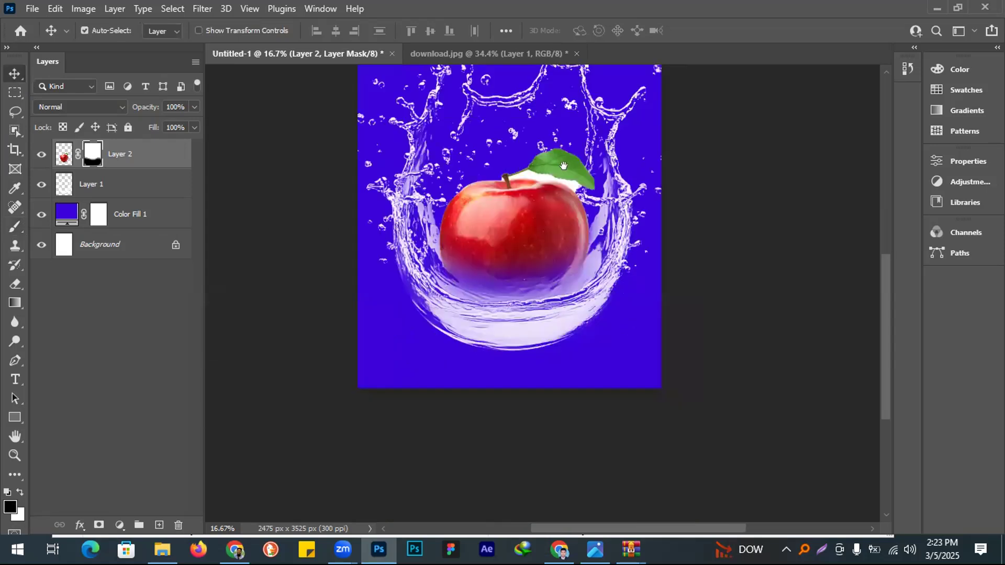
pyautogui.scroll(3, 632, 182)
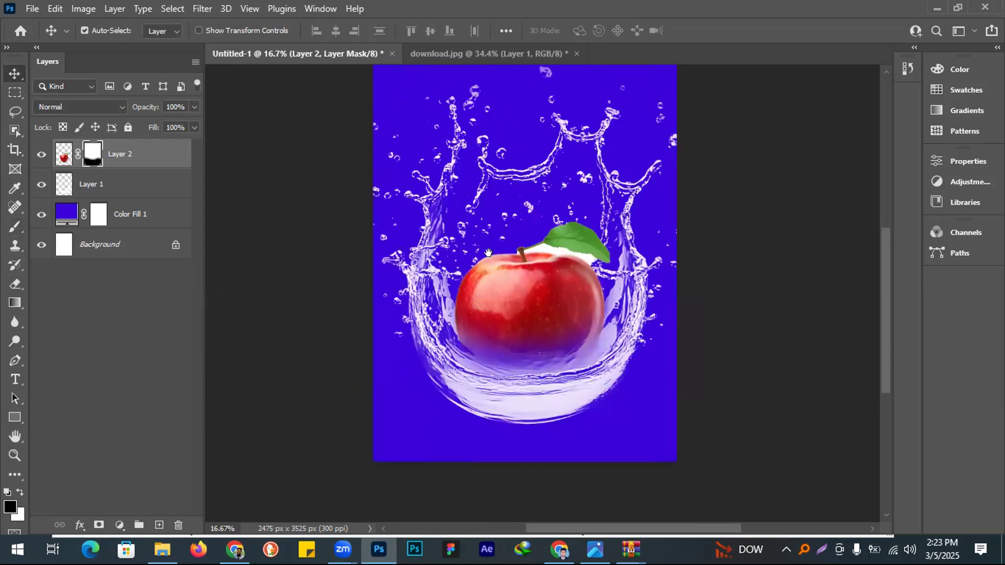
pyautogui.scroll(3, 489, 253)
pyautogui.scroll(-1, 486, 230)
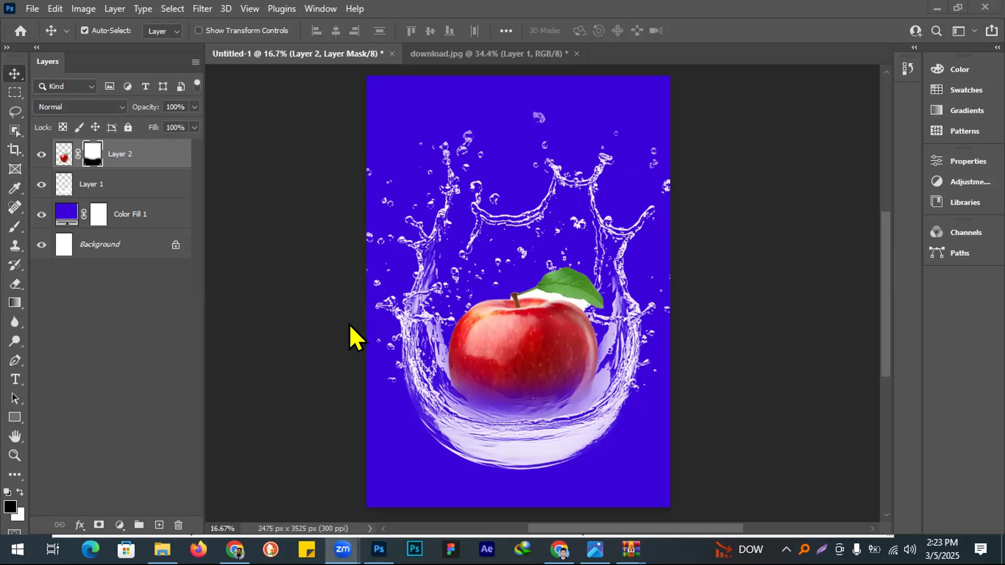
# - Close the Untitled-1 and download.jpg documents without saving their changes
pyautogui.hotkey('ctrl', 'w')
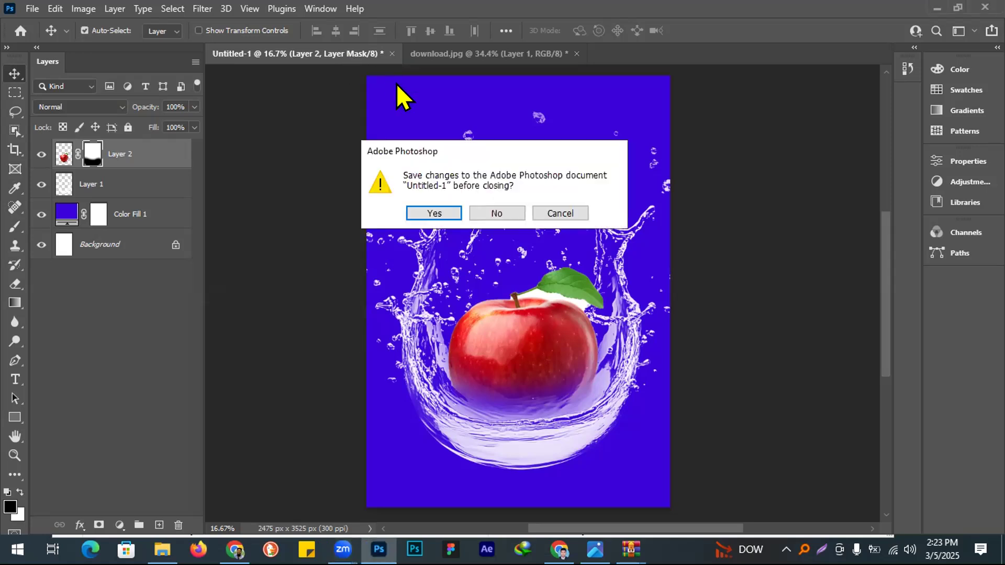
pyautogui.click(497, 212)
pyautogui.hotkey('ctrl', 'w')
pyautogui.click(510, 207)
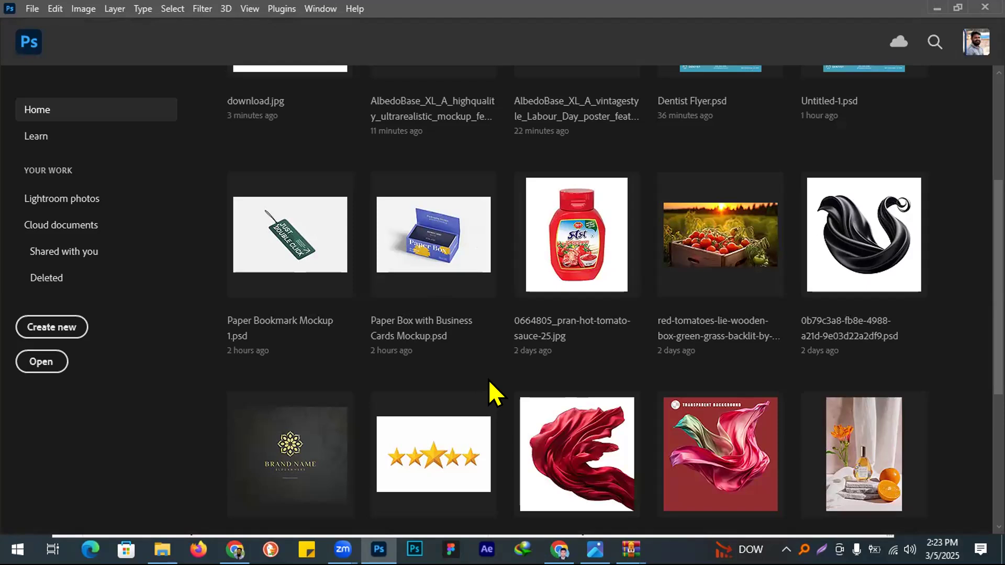
# - Switch to Chrome and search Google in a new tab for "carly hair", accepting the corrected spelling "curly hair"
pyautogui.scroll(4, 488, 379)
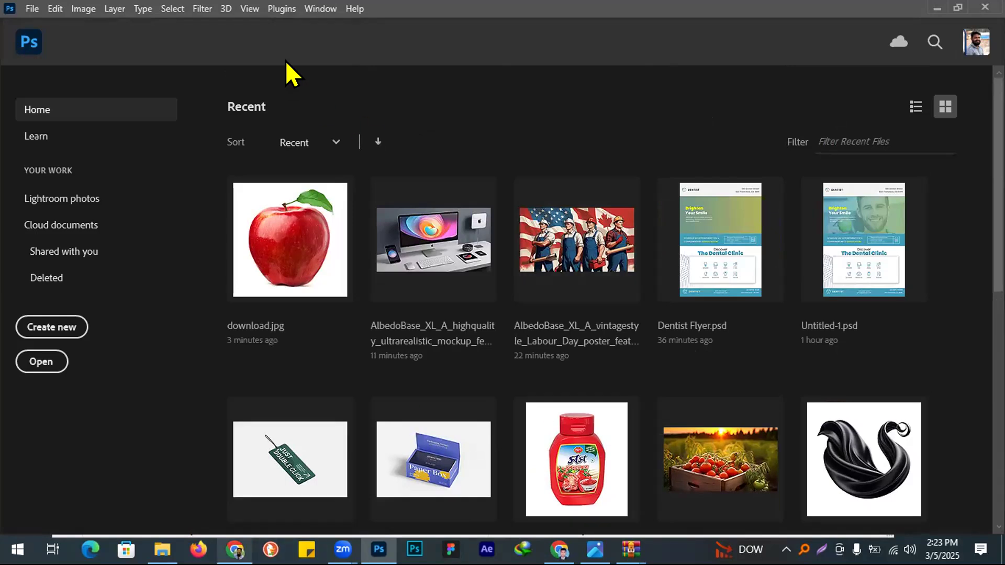
pyautogui.click(234, 550)
pyautogui.hotkey('ctrl', 't')
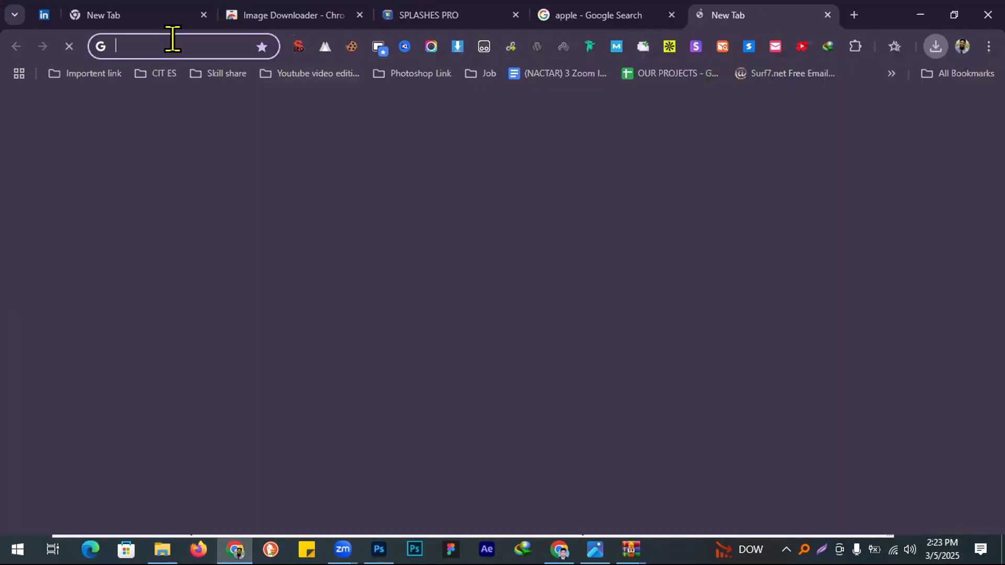
pyautogui.click(171, 44)
pyautogui.write('c')
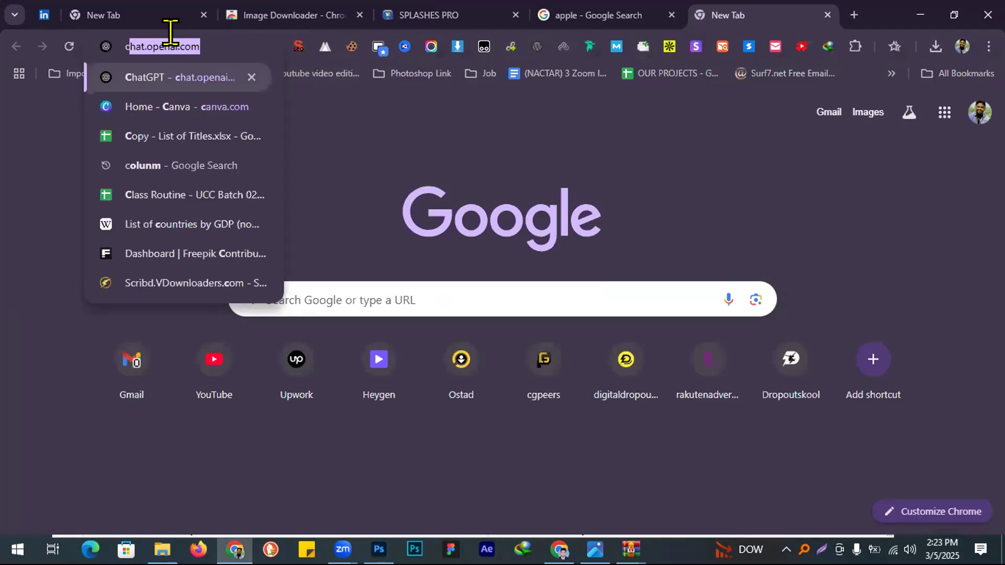
pyautogui.write('arl')
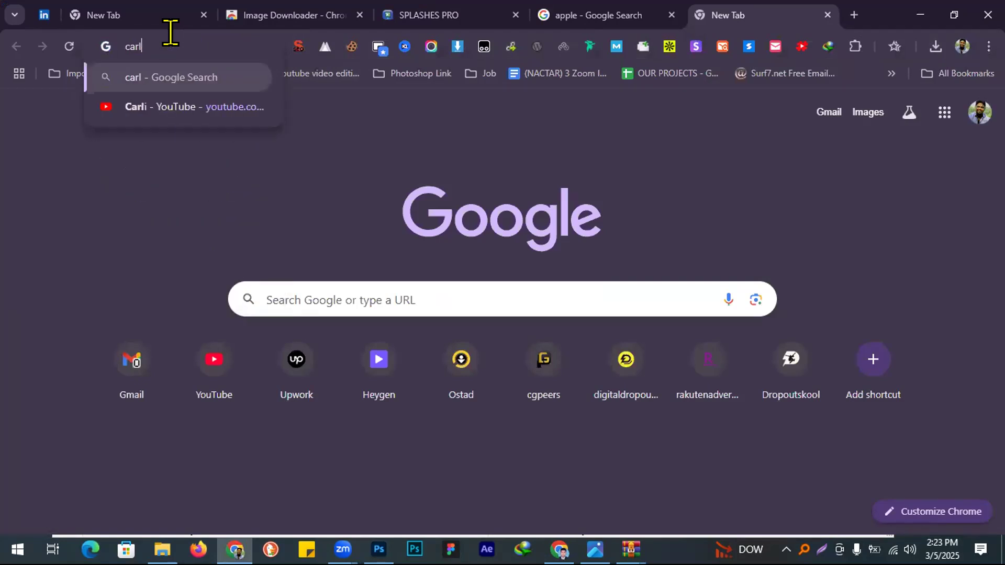
pyautogui.write('y las')
pyautogui.press('Return')
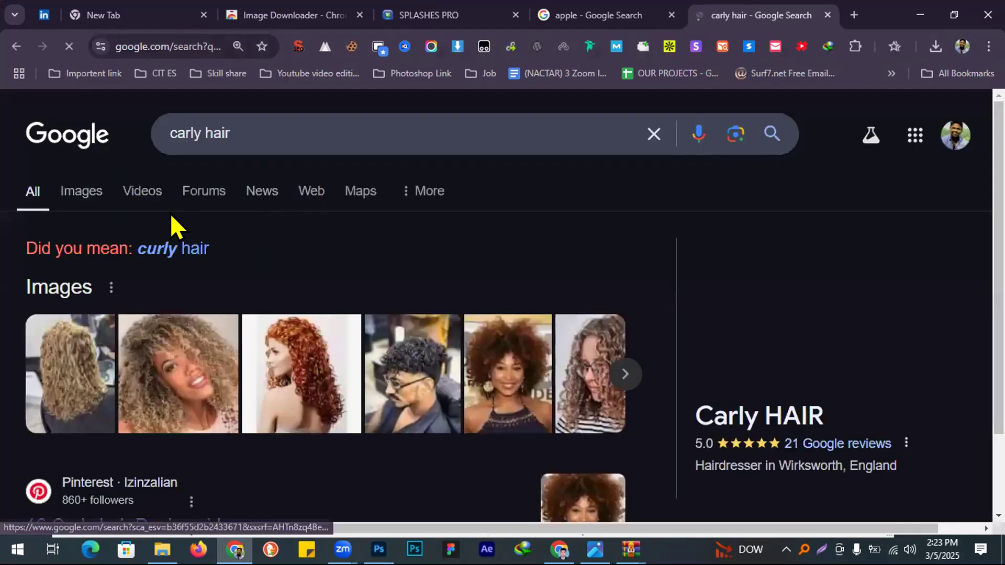
pyautogui.click(143, 245)
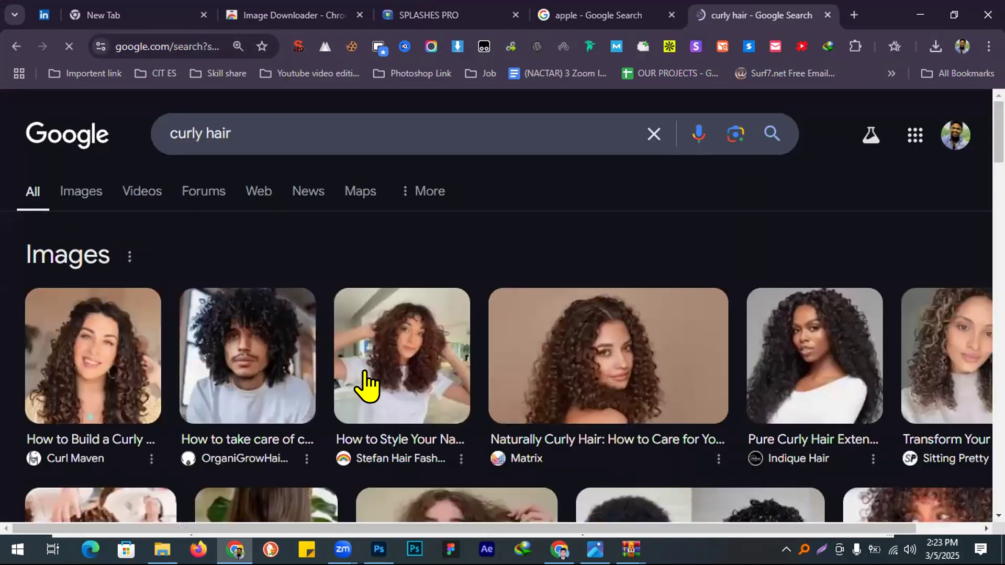
pyautogui.scroll(-2, 385, 439)
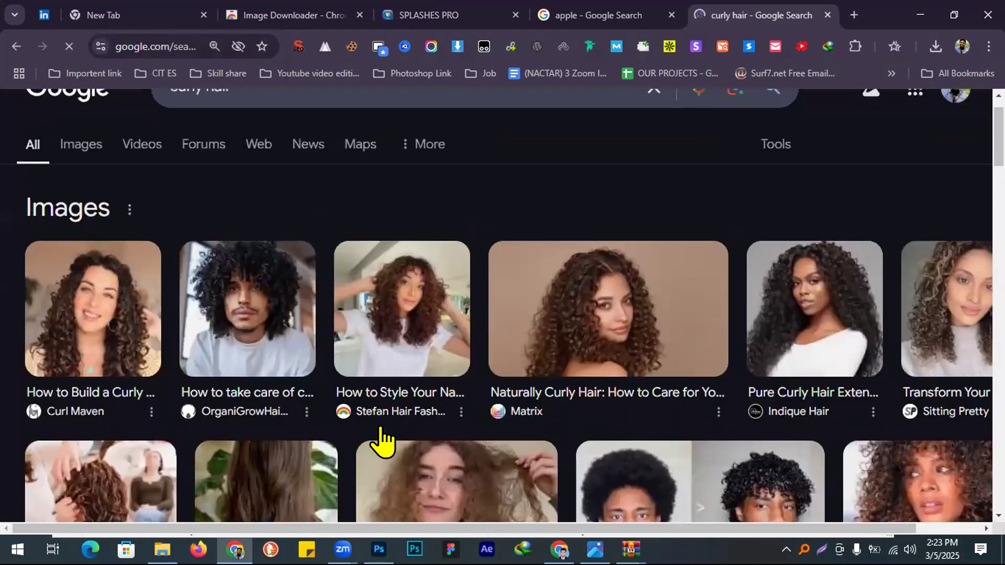
# - Show the image results for curly hair and preview LaLa Daisy's "6 Step Curly Hair Routine" picture
pyautogui.scroll(2, 367, 427)
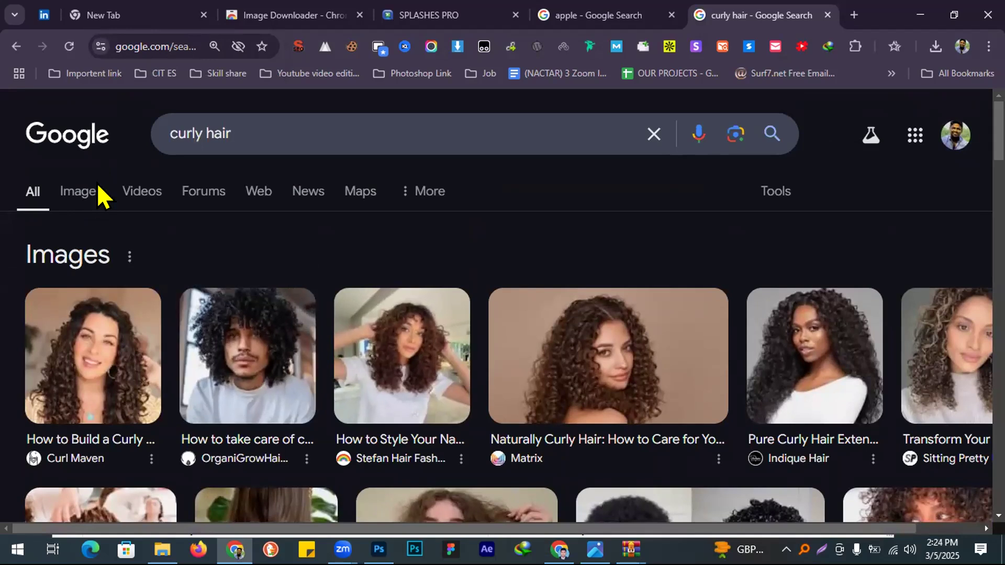
pyautogui.click(78, 191)
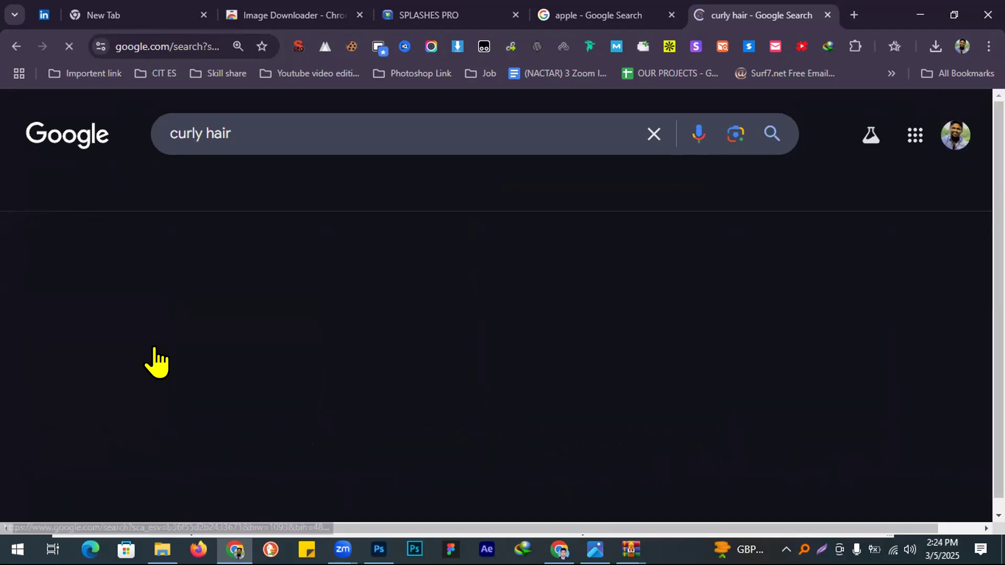
pyautogui.scroll(-5, 162, 293)
pyautogui.scroll(-2, 166, 277)
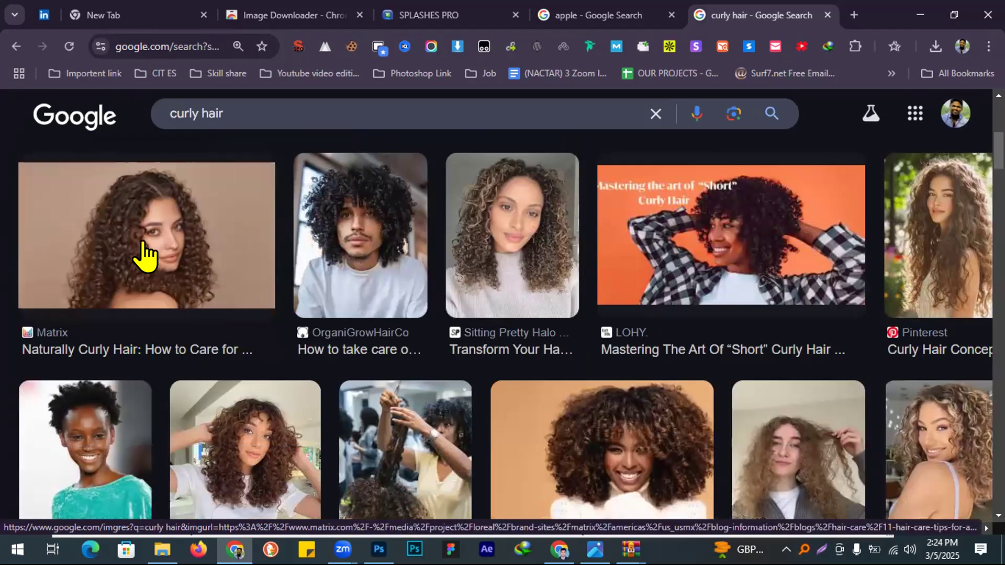
pyautogui.click(153, 251)
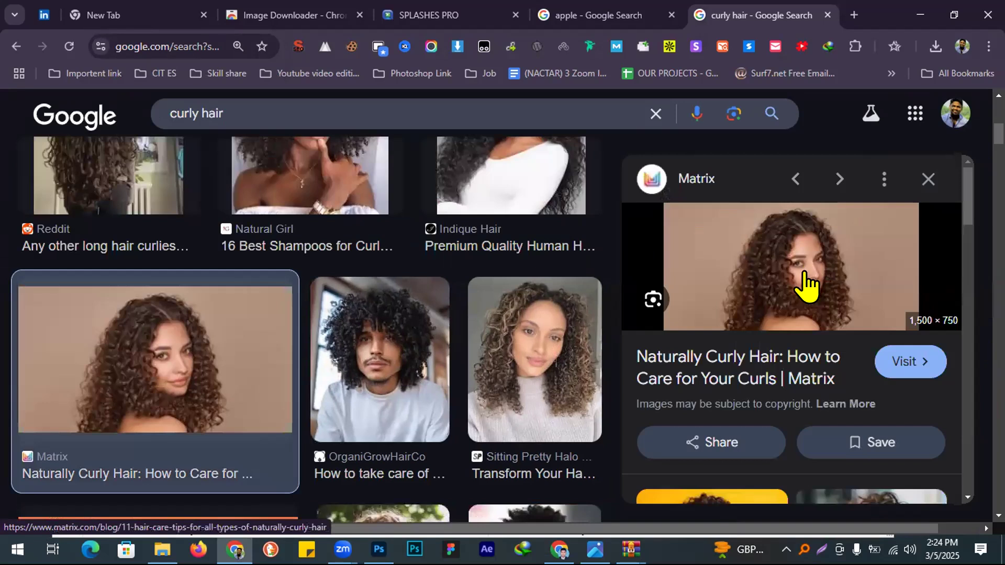
pyautogui.scroll(-1, 708, 382)
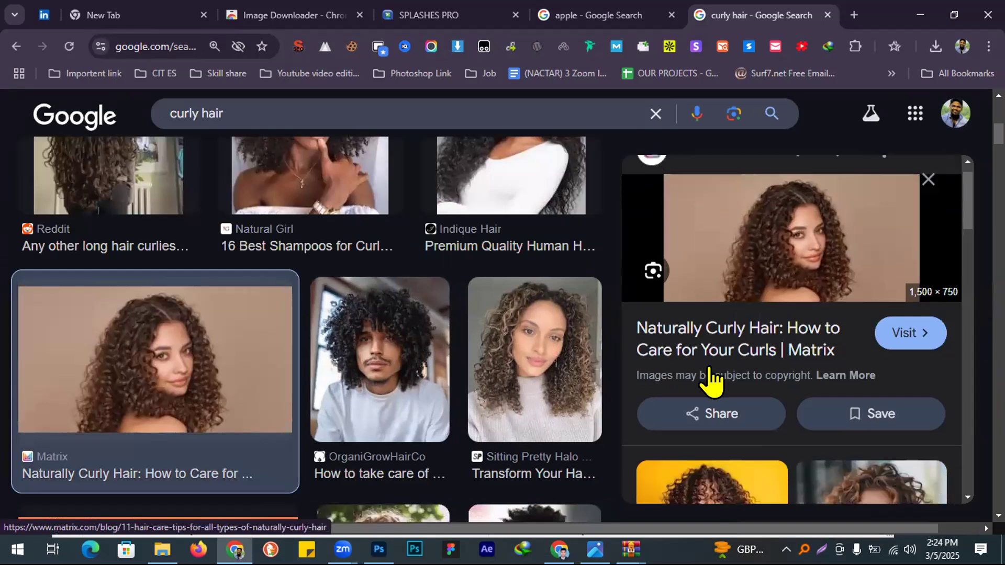
pyautogui.scroll(-3, 714, 387)
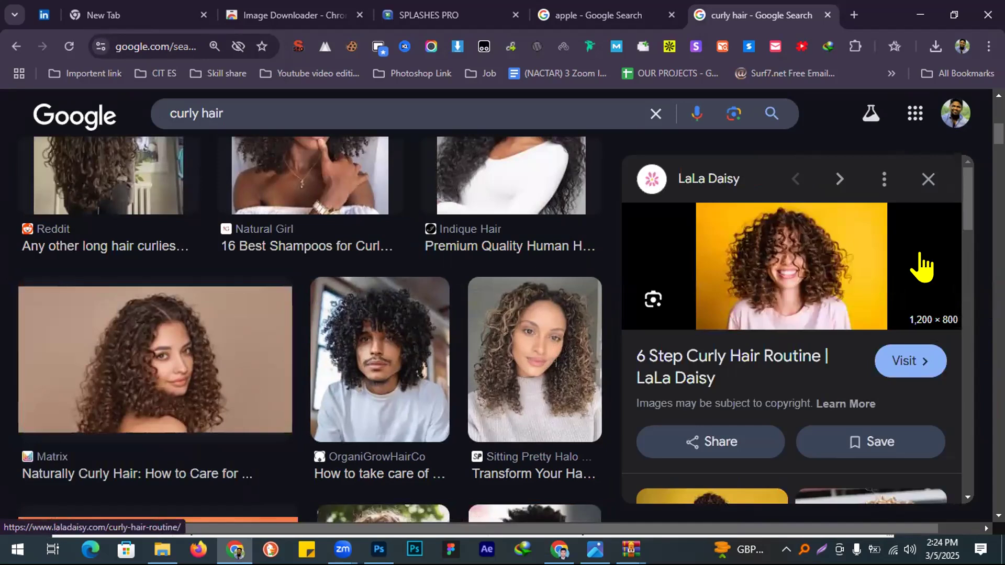
# - Save the LaLa Daisy picture as the JPEG file download (1).jpg in the iamgess folder
pyautogui.rightClick(778, 257)
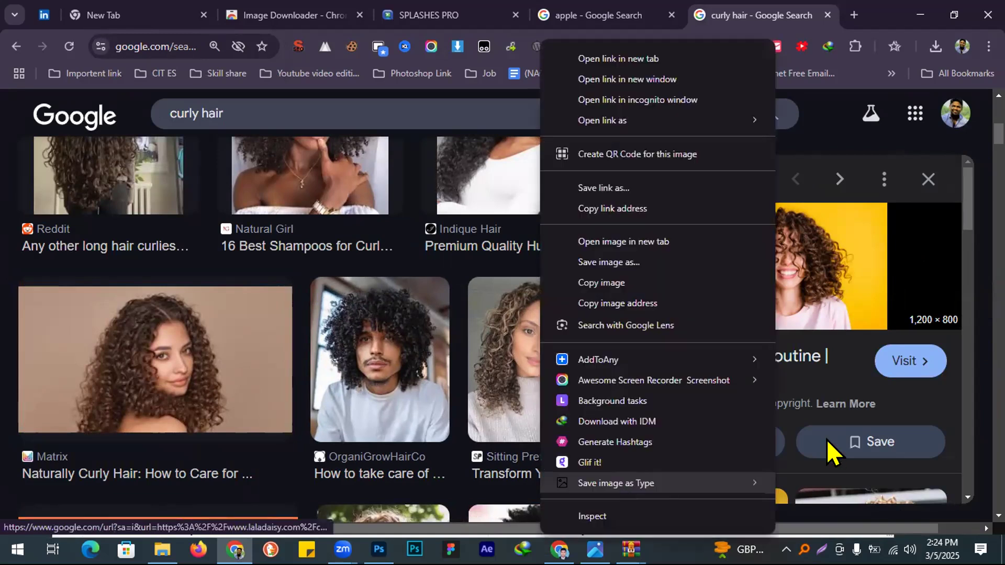
pyautogui.click(825, 438)
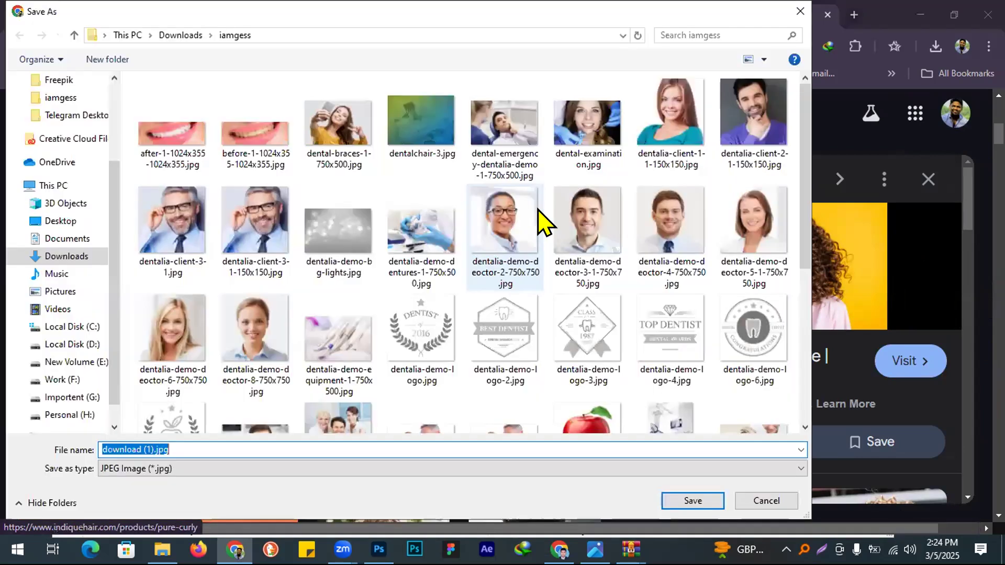
pyautogui.press('Return')
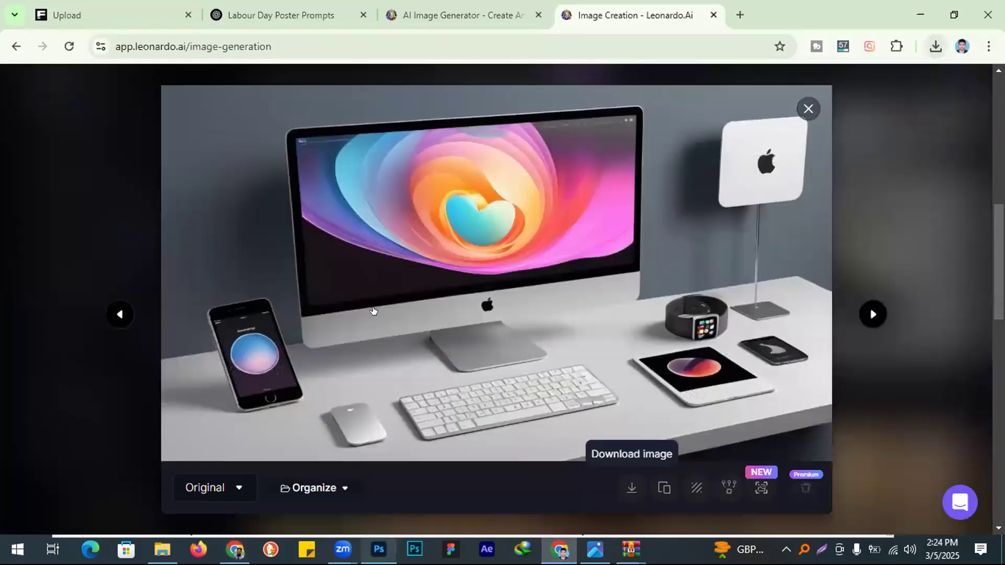
# - Switch to Photoshop and open download (1).jpg from the iamgess folder in Downloads
pyautogui.hotkey('ctrl', 'o')
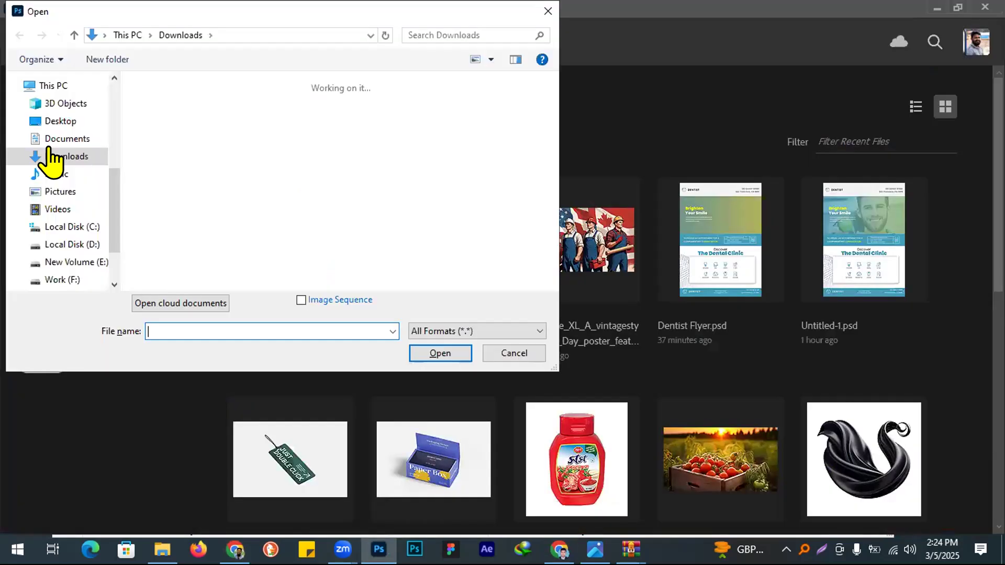
pyautogui.click(52, 123)
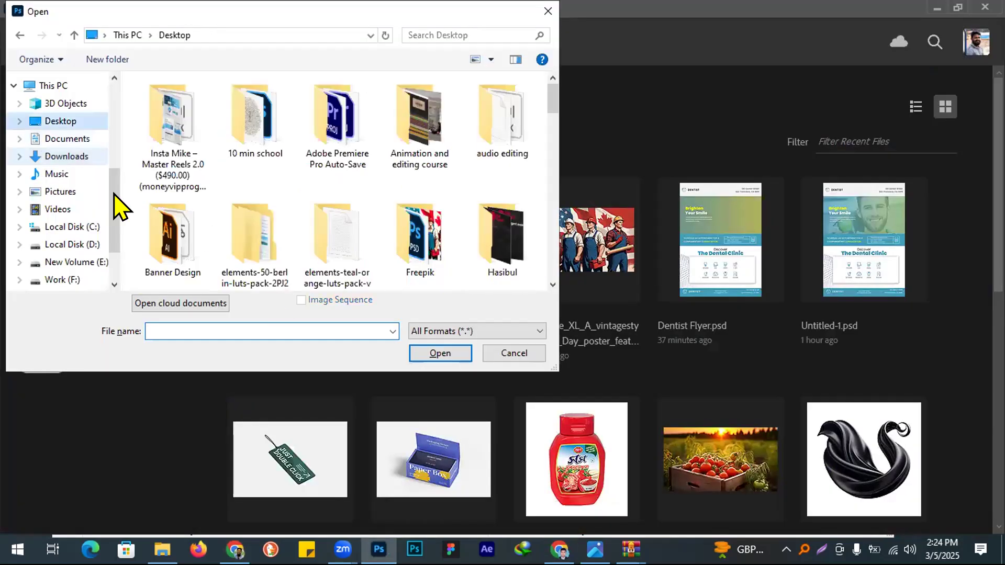
pyautogui.click(62, 157)
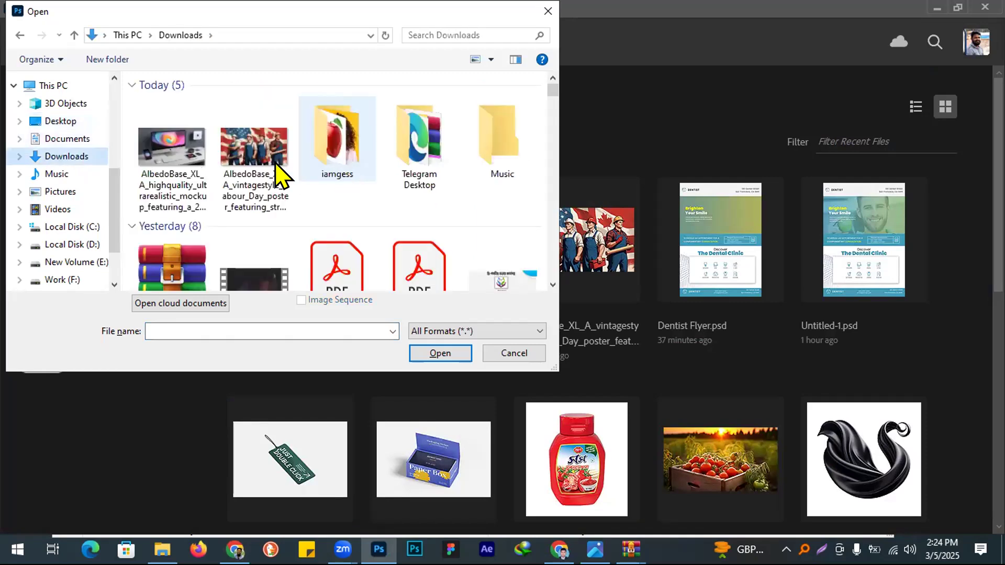
pyautogui.scroll(-3, 419, 183)
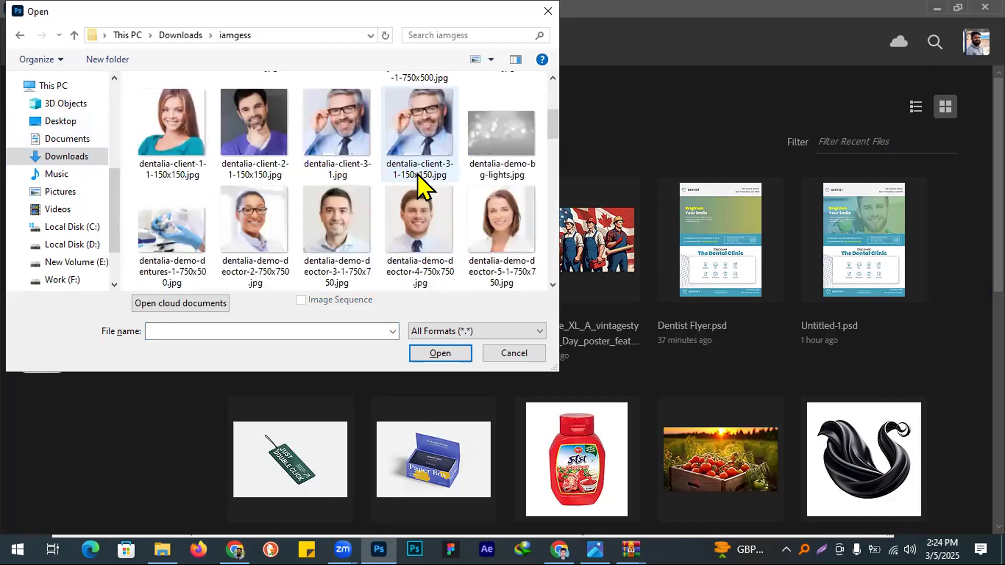
pyautogui.scroll(-5, 419, 184)
pyautogui.click(357, 112)
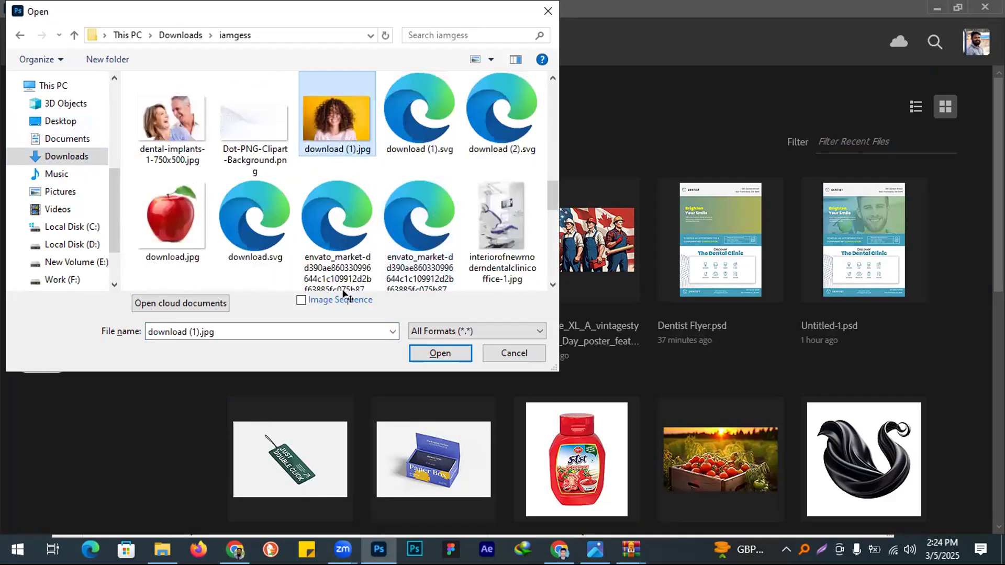
pyautogui.press('Return')
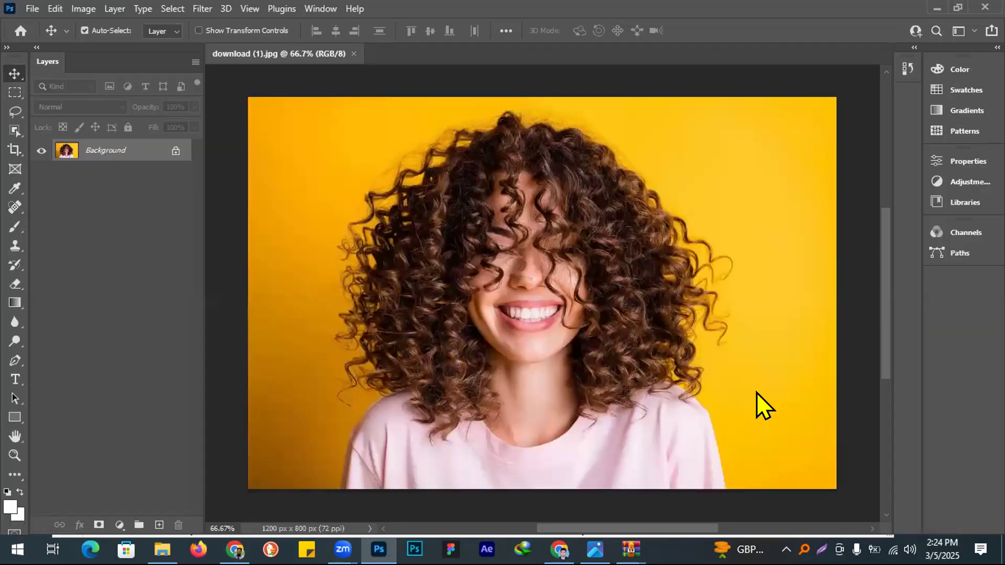
# - Try to isolate the woman with the Object Selection tool by copying her to a new layer and hiding the Background layer
pyautogui.click(14, 130)
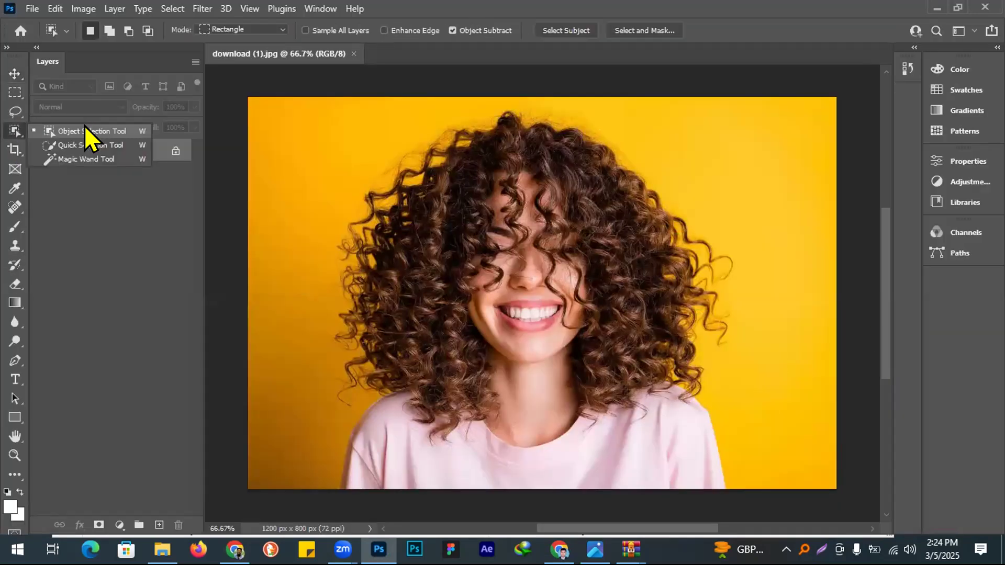
pyautogui.click(293, 107)
pyautogui.moveTo(271, 98); pyautogui.dragTo(777, 461)
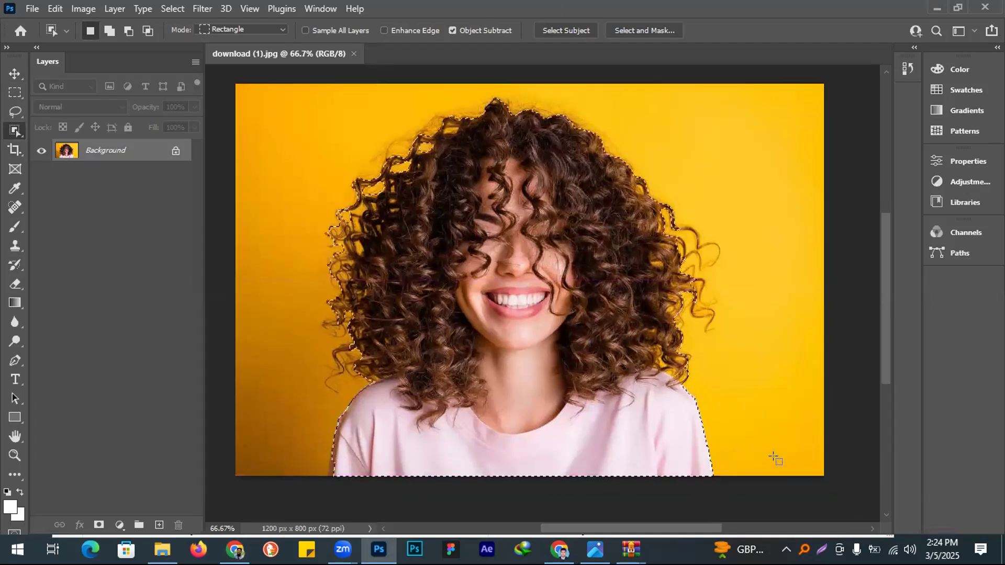
pyautogui.hotkey('ctrl', 'j')
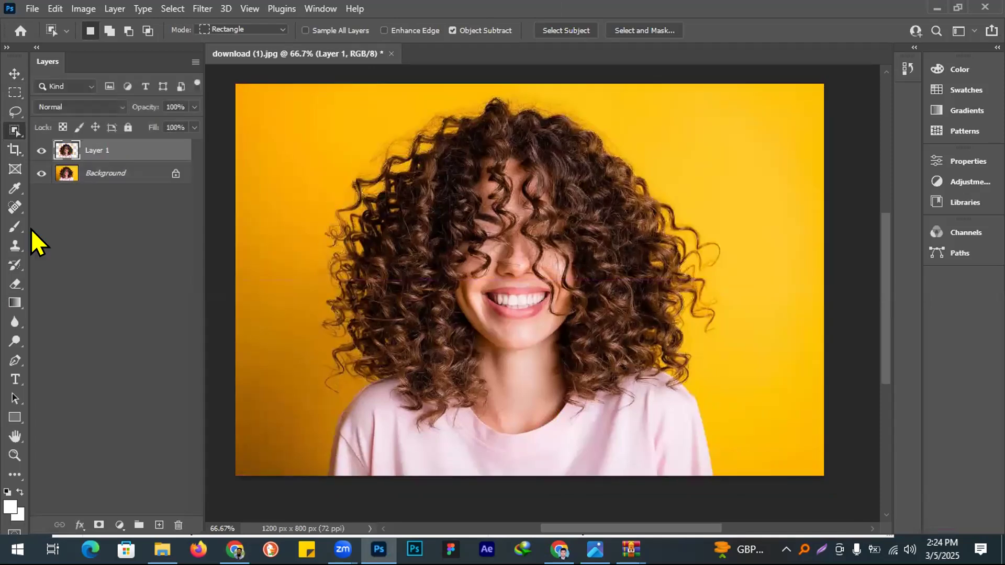
pyautogui.click(41, 173)
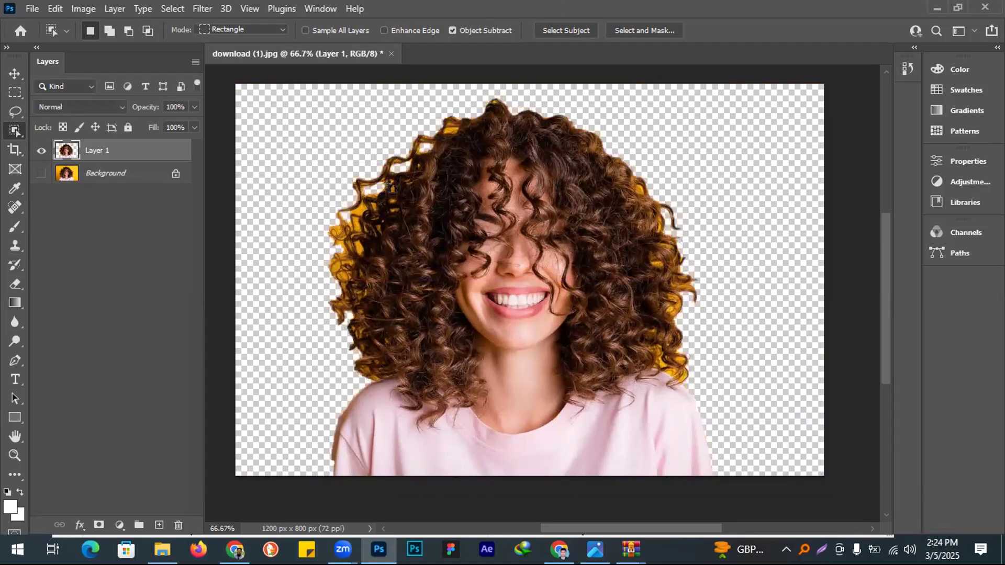
# - Inspect the cut-out's hair edges, undo the layer copy and clear the selection
pyautogui.scroll(3, 409, 200)
pyautogui.moveTo(537, 160); pyautogui.dragTo(468, 234)
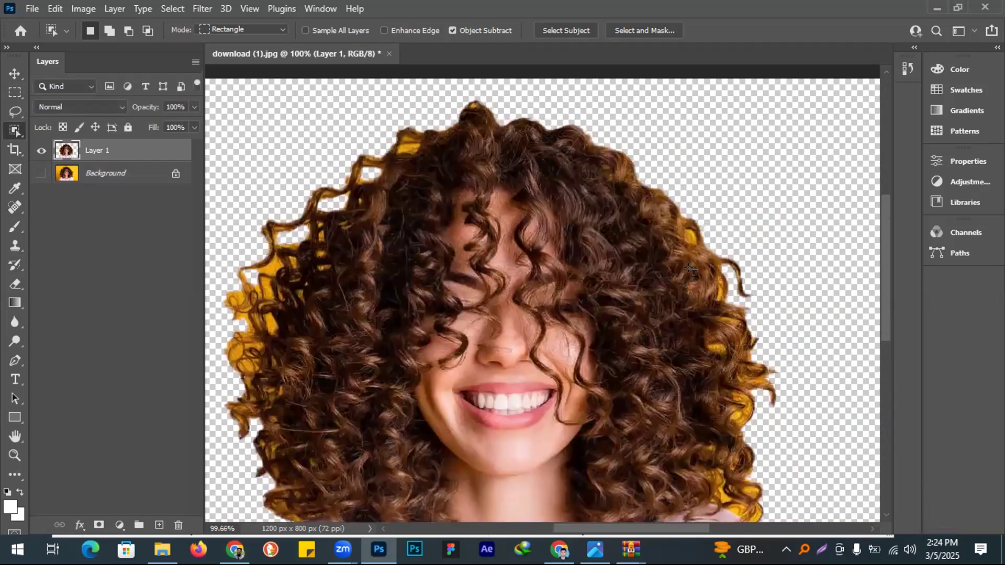
pyautogui.moveTo(279, 453); pyautogui.dragTo(260, 410)
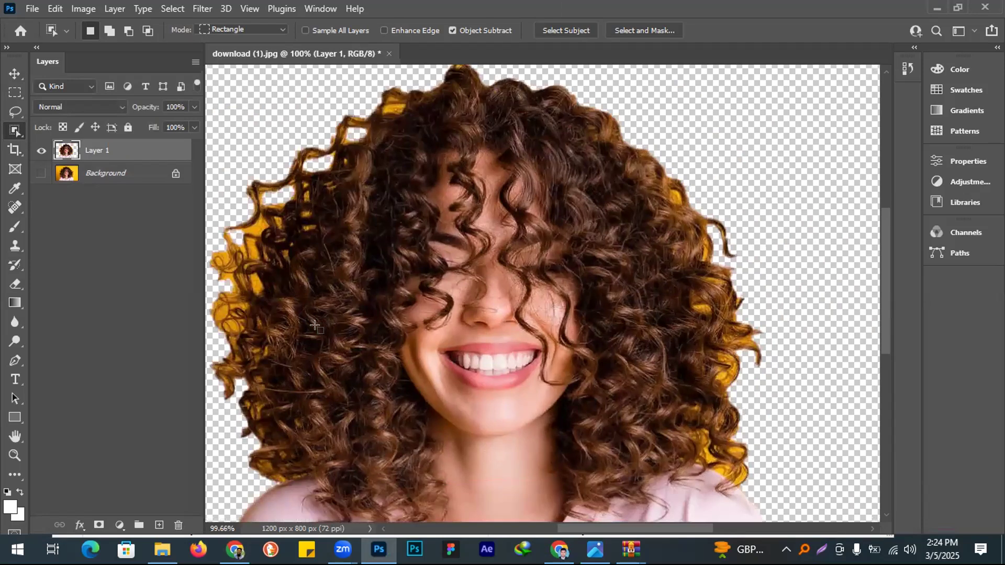
pyautogui.click(41, 173)
pyautogui.scroll(-5, 380, 186)
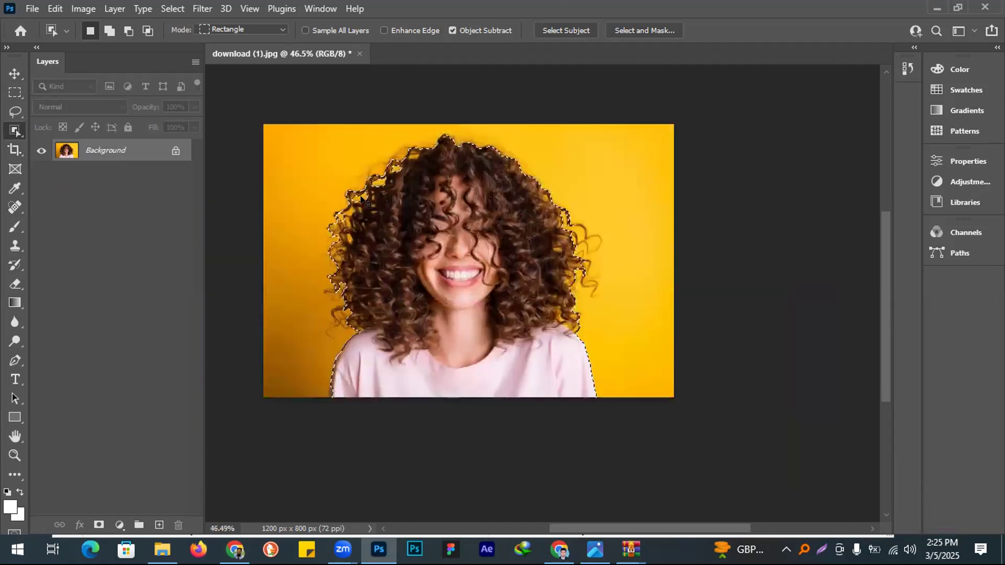
pyautogui.hotkey('ctrl', 'd')
# - Trace a Pen tool path in Path mode from the image's bottom edge up the left shoulder to the hair
pyautogui.click(13, 361)
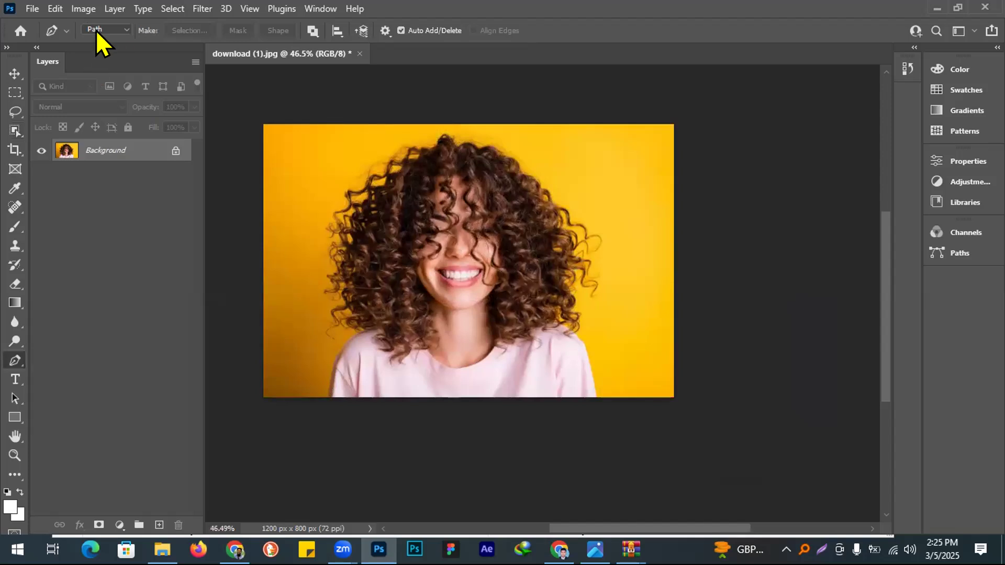
pyautogui.click(143, 49)
pyautogui.moveTo(476, 419); pyautogui.dragTo(480, 426)
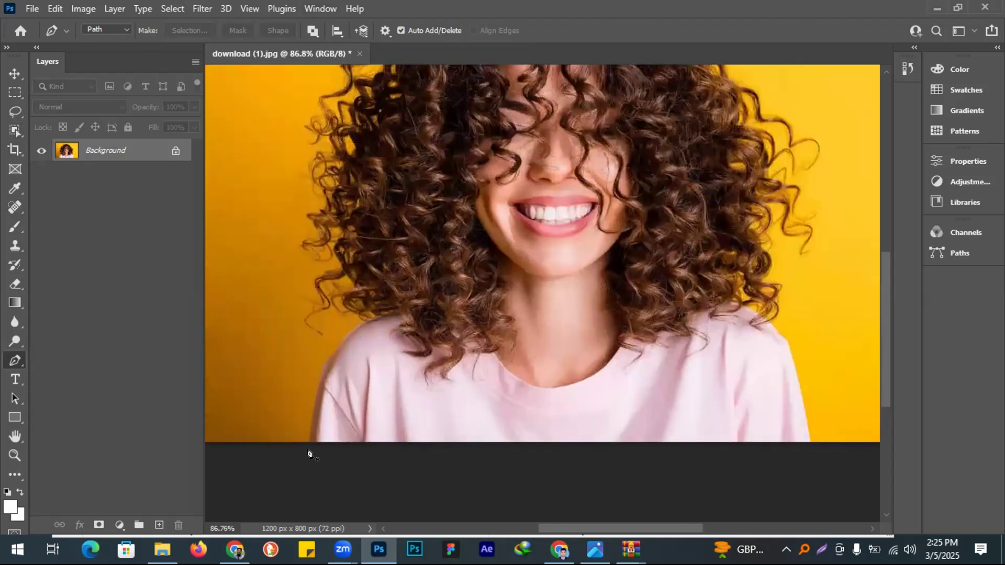
pyautogui.click(307, 443)
pyautogui.moveTo(322, 380); pyautogui.dragTo(334, 380)
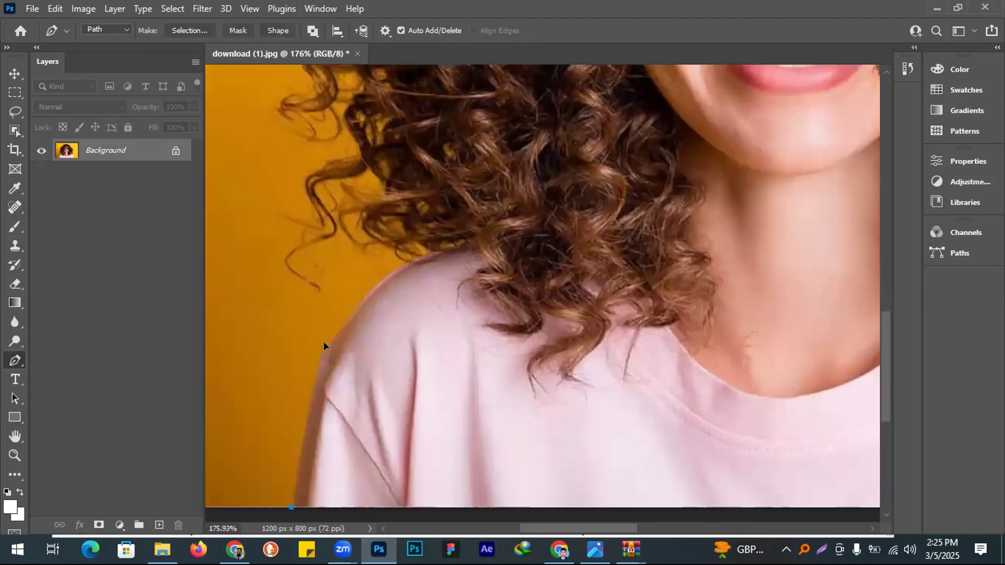
pyautogui.click(396, 268)
pyautogui.click(458, 246)
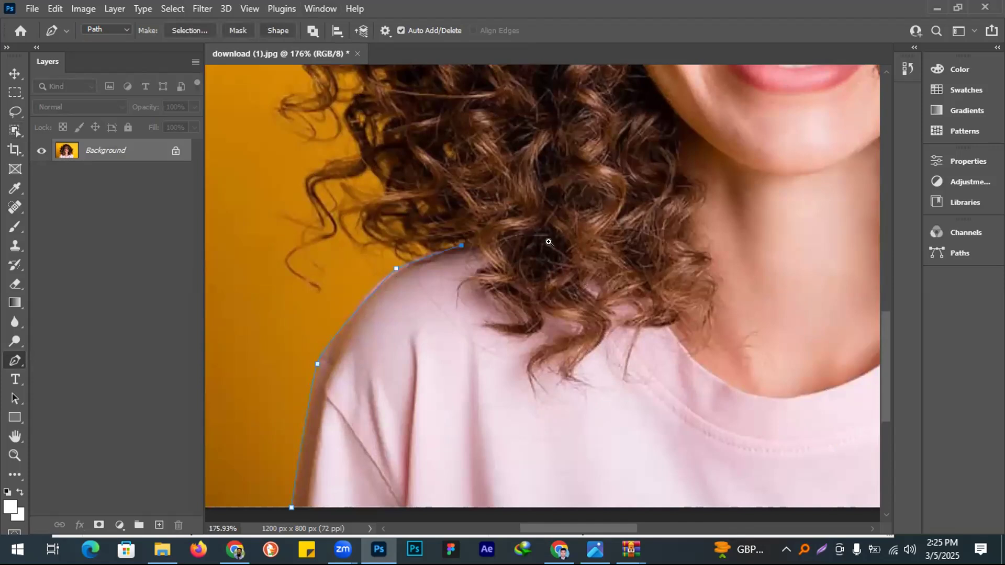
# - Extend the path from the left shoulder up through the lower curls, keeping inside the hair's loose outer edge
pyautogui.scroll(-3, 565, 244)
pyautogui.moveTo(384, 363); pyautogui.dragTo(382, 407)
pyautogui.click(316, 391)
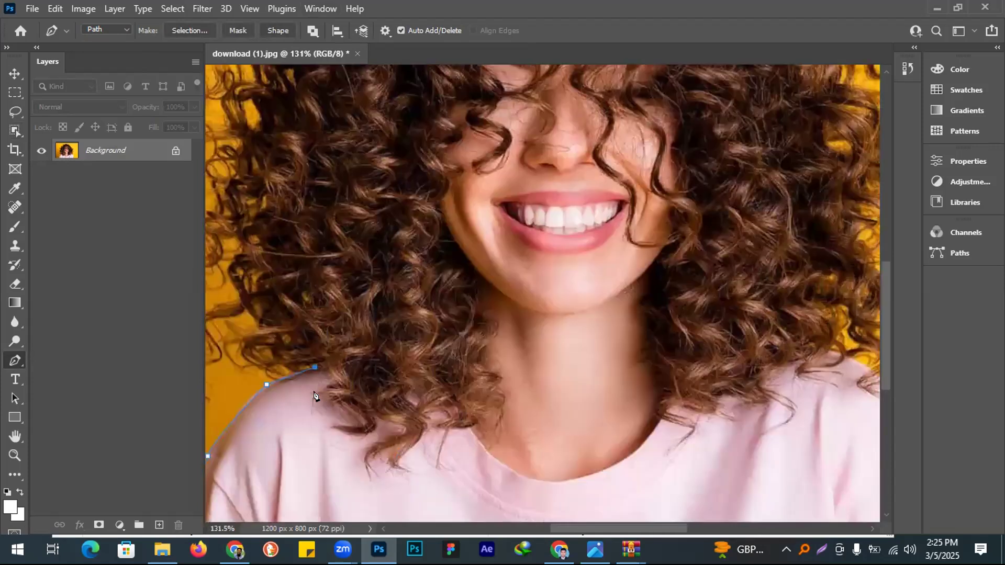
pyautogui.click(288, 345)
pyautogui.click(310, 359)
pyautogui.click(322, 345)
pyautogui.click(310, 329)
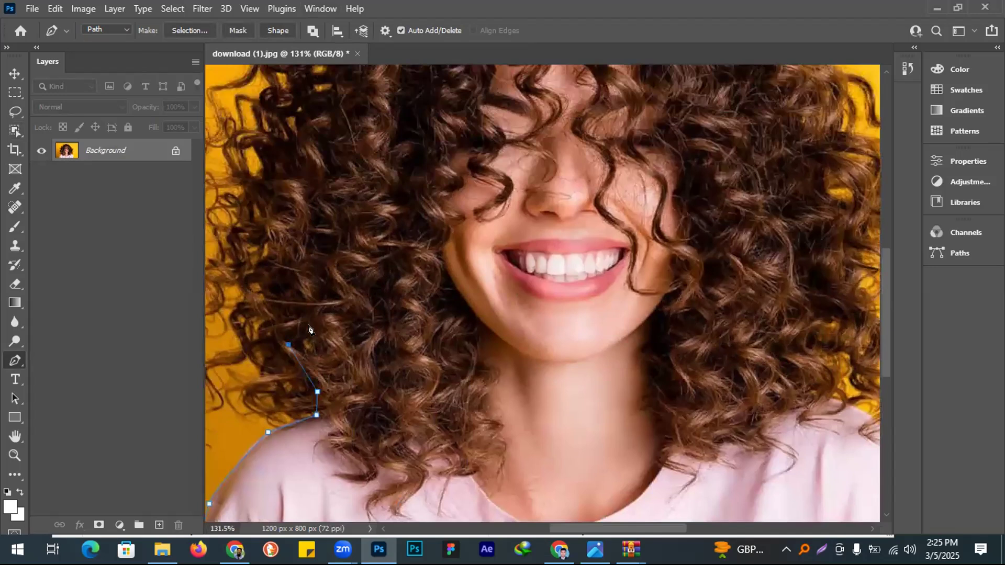
pyautogui.click(273, 309)
pyautogui.click(273, 256)
pyautogui.click(267, 211)
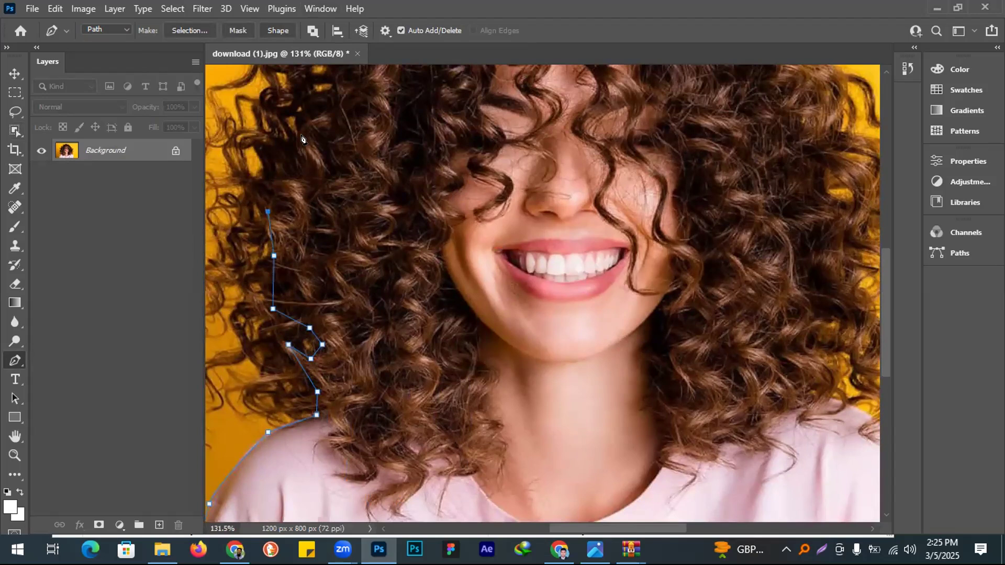
# - Continue the path up the upper left side of the hair toward the crown, just inside the loose curls
pyautogui.moveTo(279, 340); pyautogui.dragTo(256, 407)
pyautogui.click(238, 427)
pyautogui.click(264, 389)
pyautogui.click(274, 357)
pyautogui.click(268, 333)
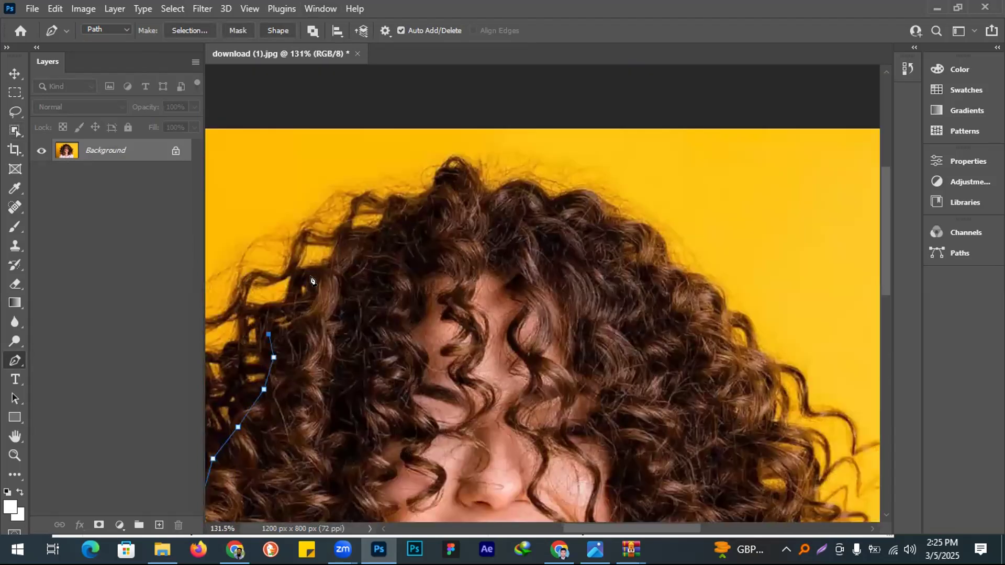
pyautogui.click(303, 320)
pyautogui.click(321, 275)
pyautogui.click(351, 251)
pyautogui.click(382, 232)
pyautogui.click(396, 214)
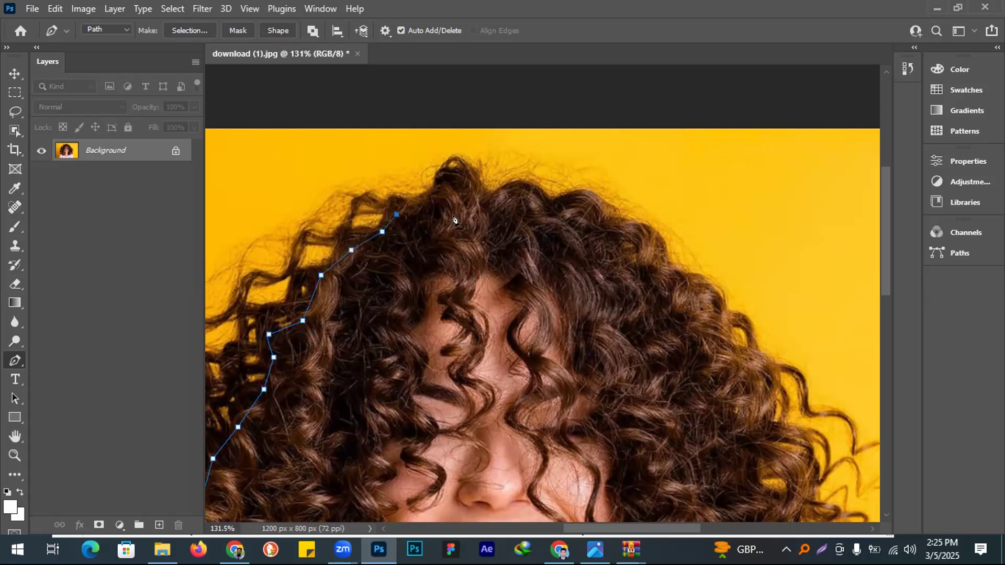
# - Carry the path across the crown of the head, keeping just inside the hair's top edge
pyautogui.click(430, 199)
pyautogui.click(451, 189)
pyautogui.click(467, 178)
pyautogui.moveTo(499, 191); pyautogui.dragTo(517, 189)
pyautogui.click(546, 200)
pyautogui.click(579, 208)
pyautogui.click(639, 257)
pyautogui.hotkey('ctrl', 'z')
pyautogui.click(633, 266)
pyautogui.click(691, 324)
pyautogui.moveTo(757, 345); pyautogui.dragTo(486, 177)
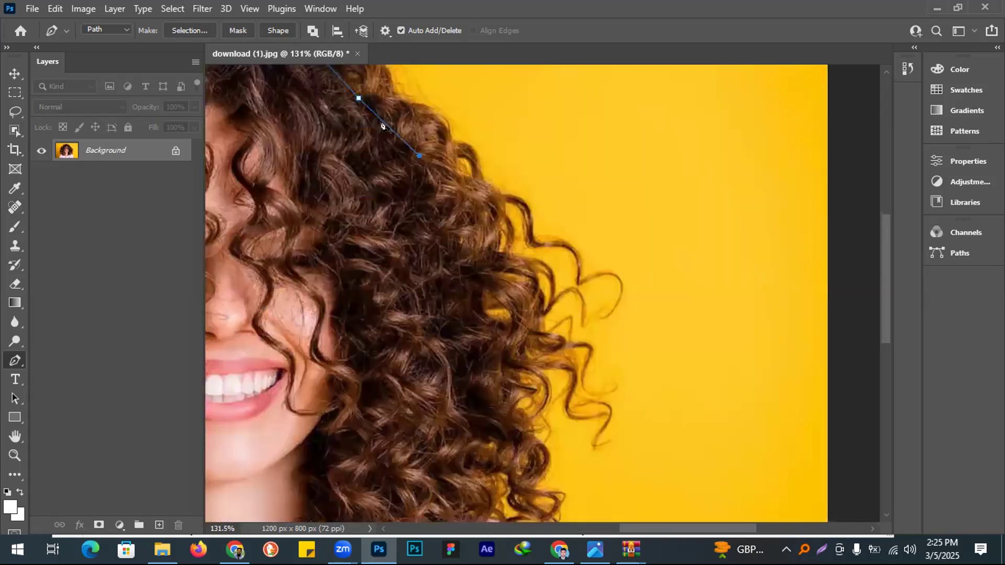
pyautogui.hotkey('ctrl', 'z')
pyautogui.hotkey('ctrl', 'z')
# - Extend the path from the crown down the upper right side of the hair, inside the loose curls
pyautogui.moveTo(382, 126); pyautogui.dragTo(424, 168)
pyautogui.click(412, 122)
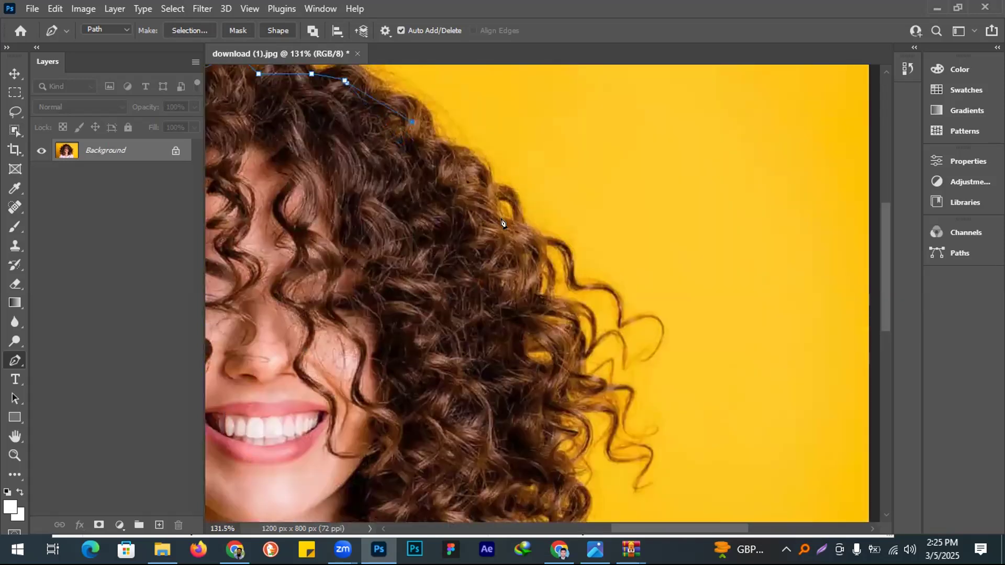
pyautogui.click(477, 200)
pyautogui.click(507, 226)
pyautogui.click(526, 270)
pyautogui.click(525, 311)
pyautogui.click(522, 350)
# - Continue the path down inside the lower right curls to the top of the right shoulder
pyautogui.moveTo(530, 405); pyautogui.dragTo(554, 252)
pyautogui.click(558, 241)
pyautogui.click(556, 257)
pyautogui.click(549, 299)
pyautogui.click(516, 336)
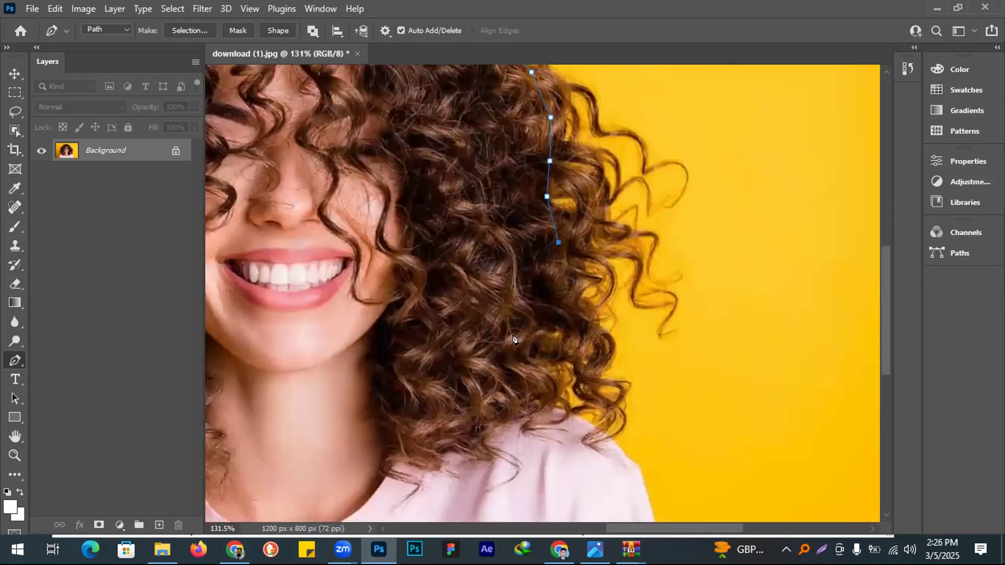
pyautogui.click(527, 383)
pyautogui.click(538, 390)
pyautogui.click(566, 412)
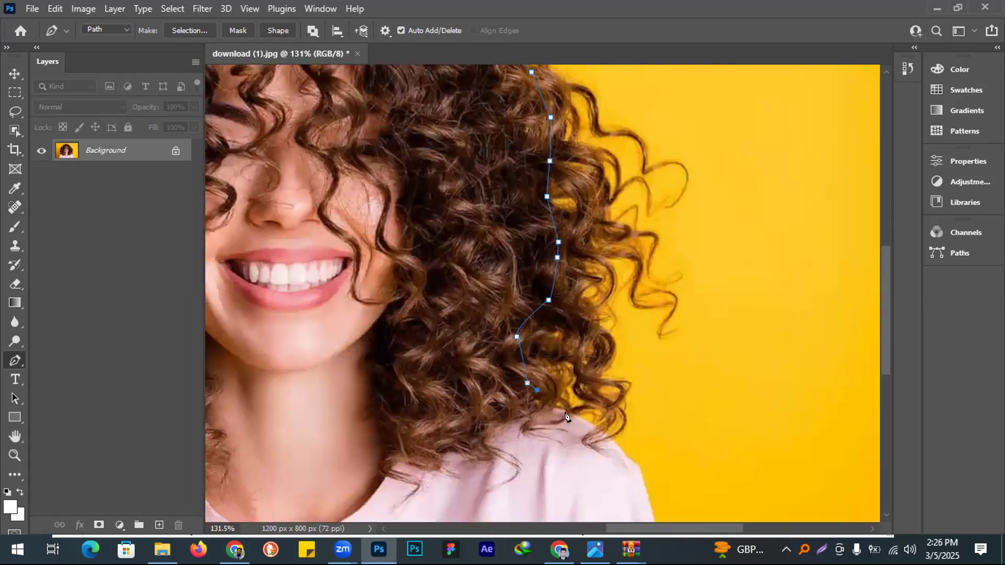
# - Continue the path down the right shoulder to just below the image's bottom edge and close it at its starting anchor
pyautogui.click(601, 431)
pyautogui.moveTo(626, 454); pyautogui.dragTo(634, 461)
pyautogui.scroll(-4, 629, 322)
pyautogui.moveTo(631, 321); pyautogui.dragTo(648, 409)
pyautogui.scroll(-5, 648, 418)
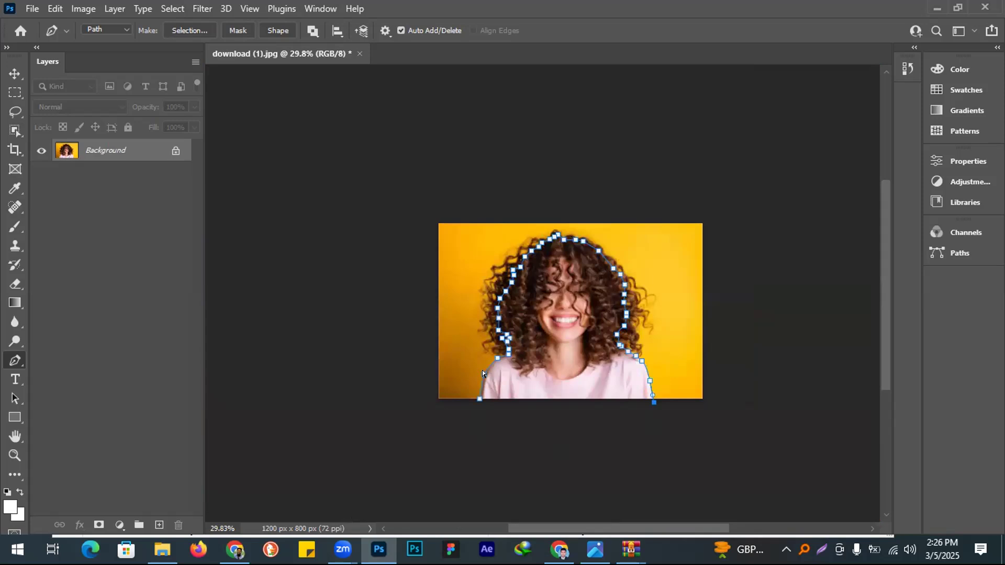
pyautogui.click(479, 399)
pyautogui.scroll(3, 687, 323)
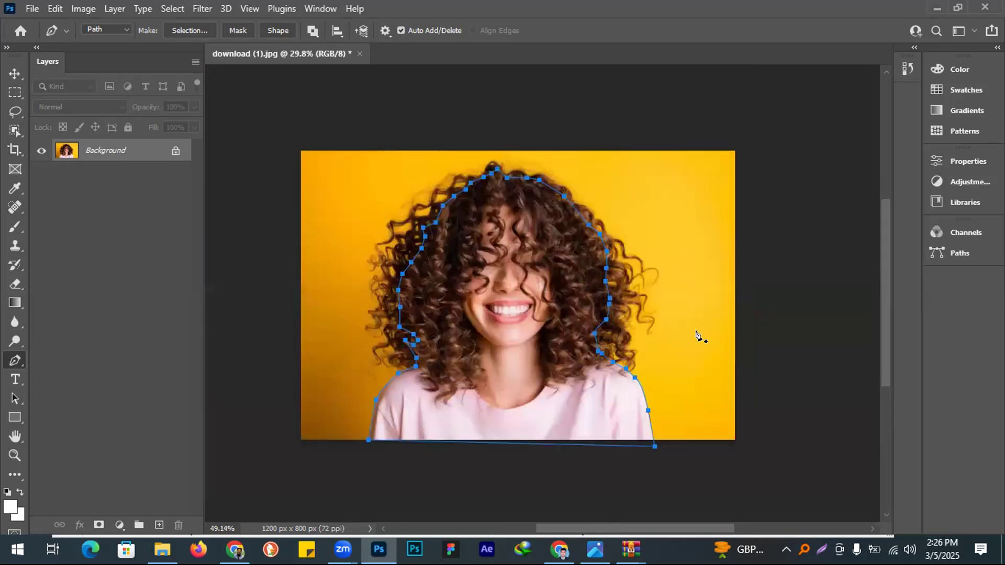
pyautogui.scroll(1, 674, 304)
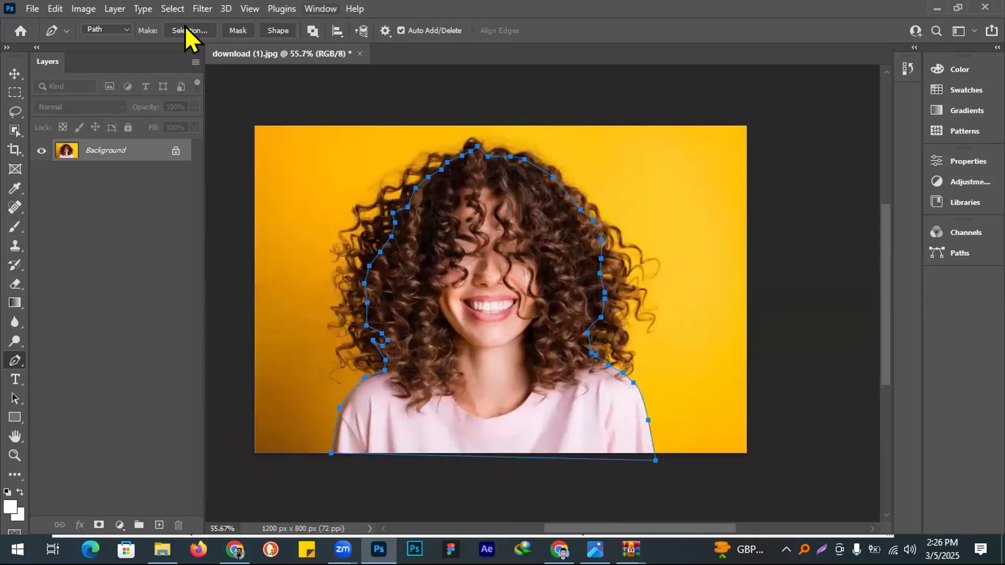
# - Save the work path under the name Path 1
pyautogui.click(320, 9)
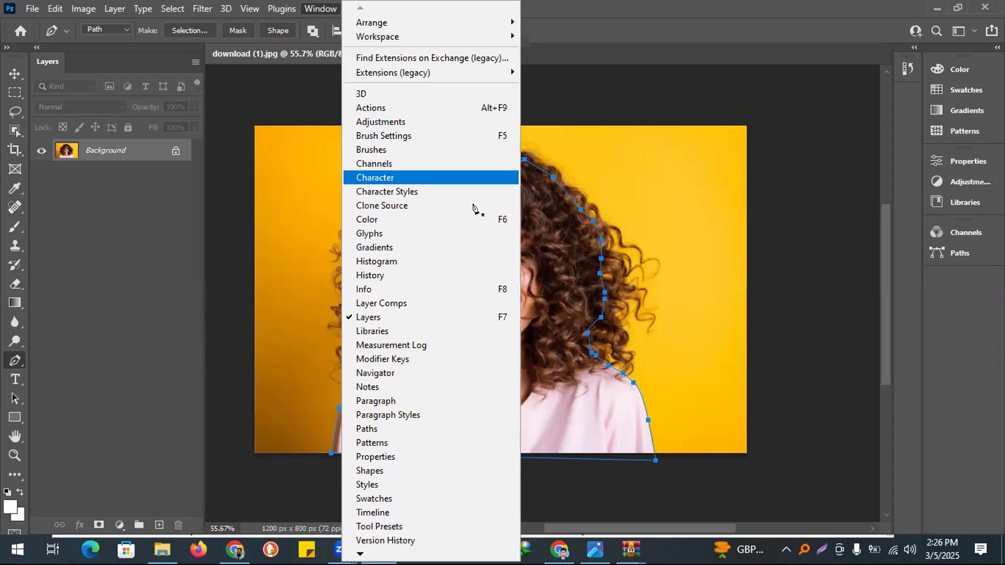
pyautogui.click(374, 164)
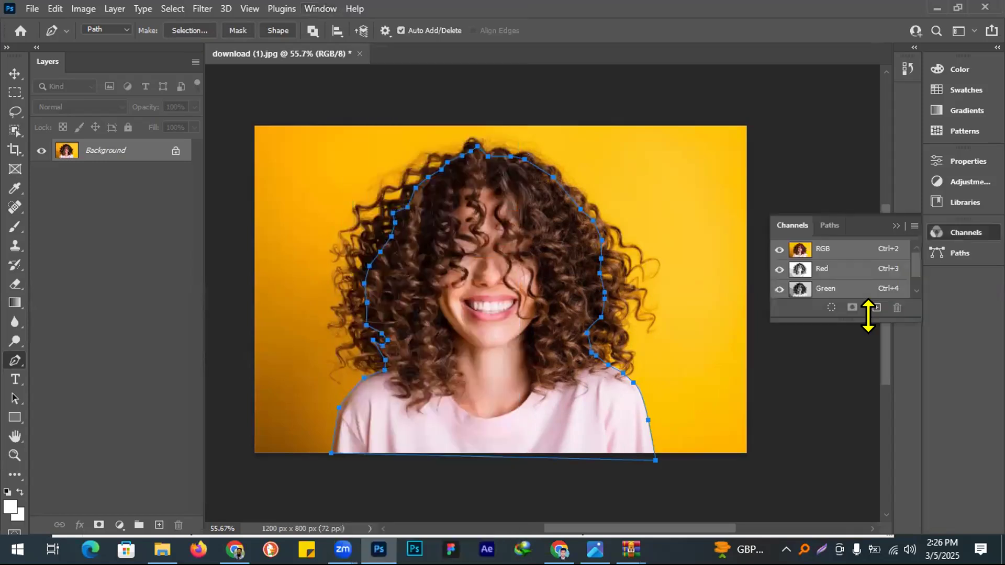
pyautogui.click(832, 227)
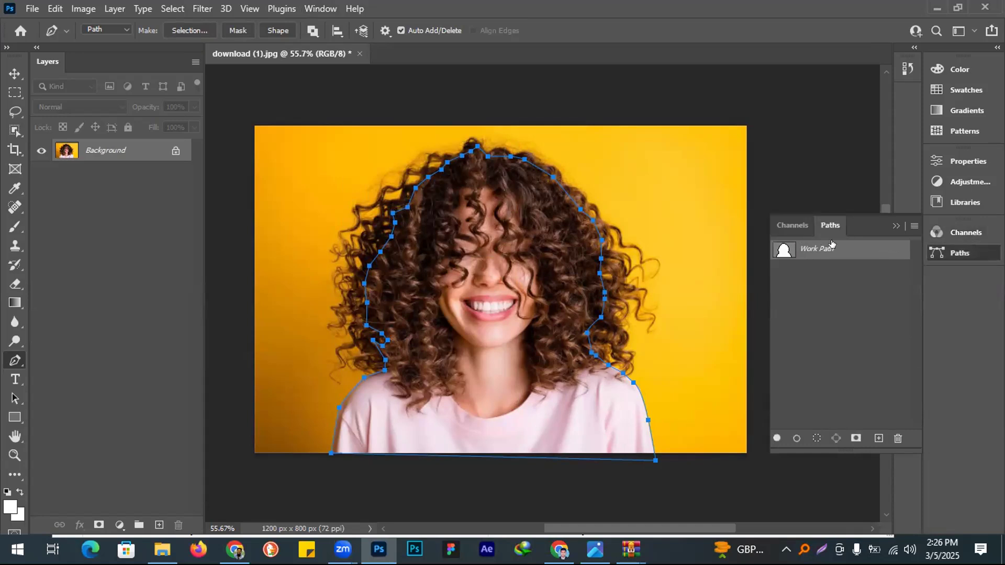
pyautogui.doubleClick(859, 253)
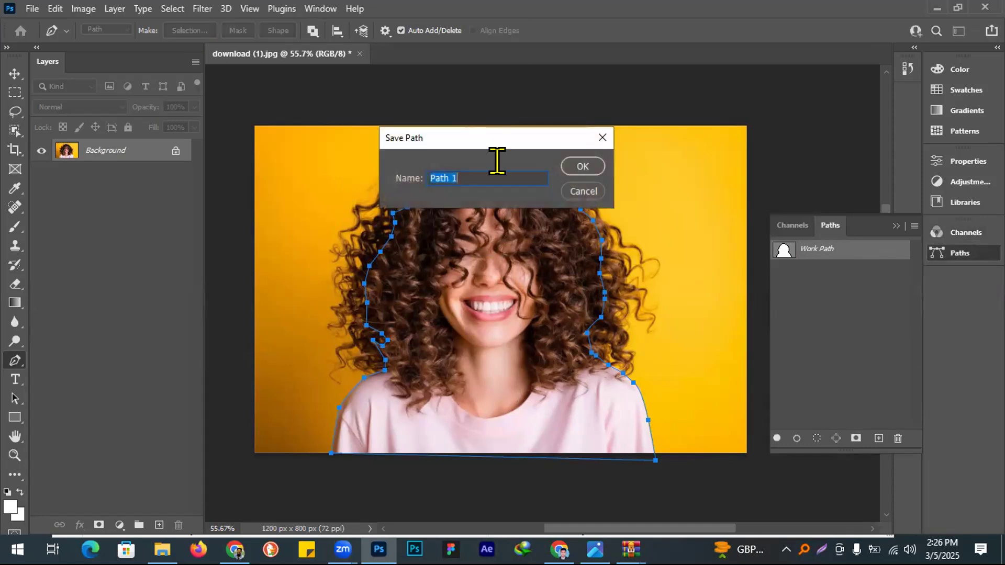
pyautogui.click(581, 167)
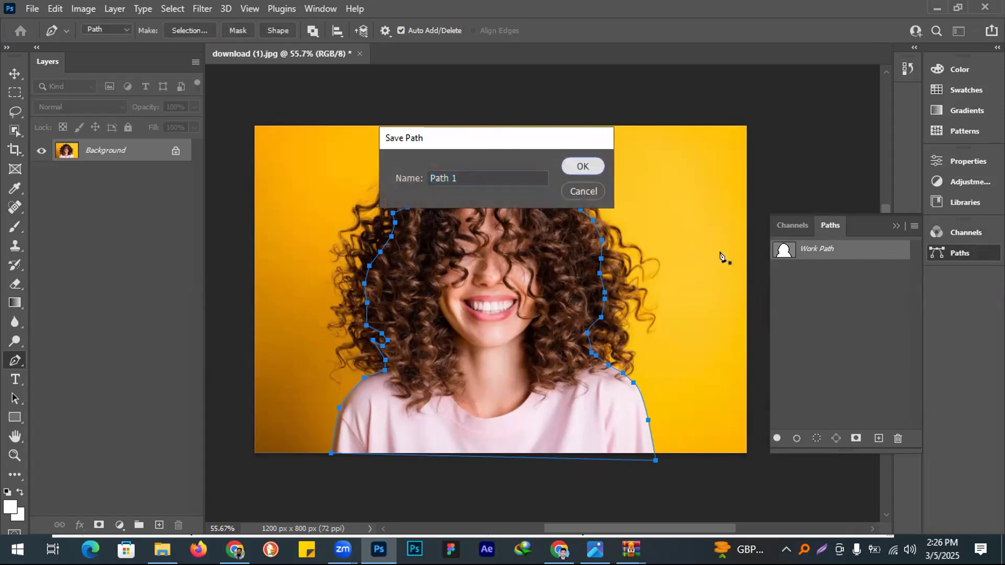
# - Compare the Red, Green and Blue channels for hair contrast and duplicate the Green channel
pyautogui.click(793, 226)
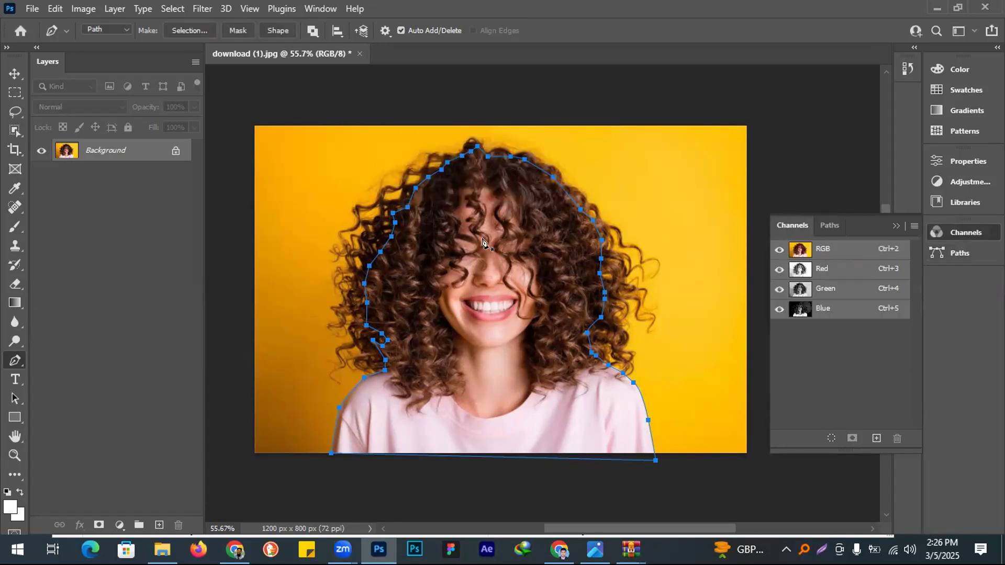
pyautogui.click(16, 74)
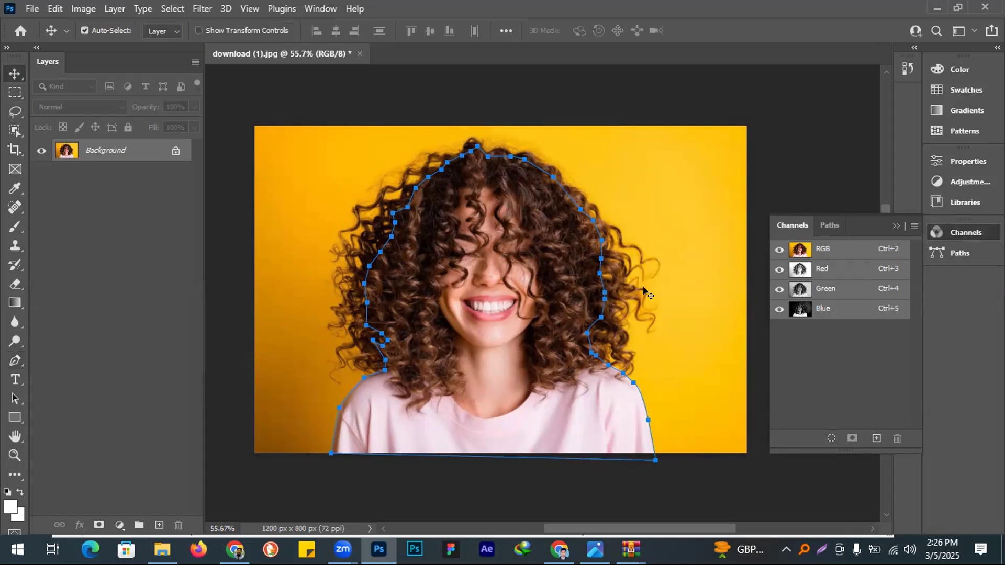
pyautogui.click(819, 267)
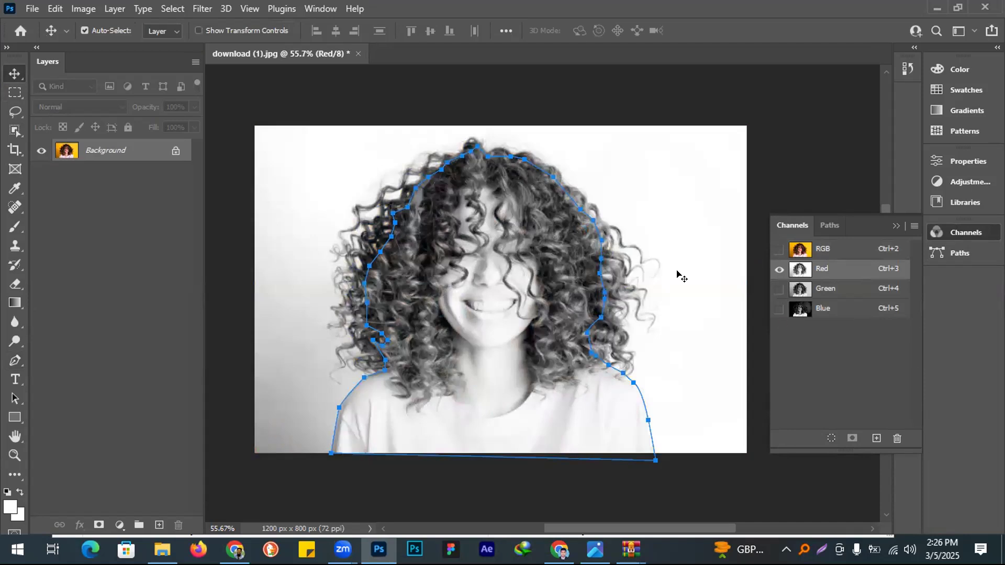
pyautogui.click(811, 292)
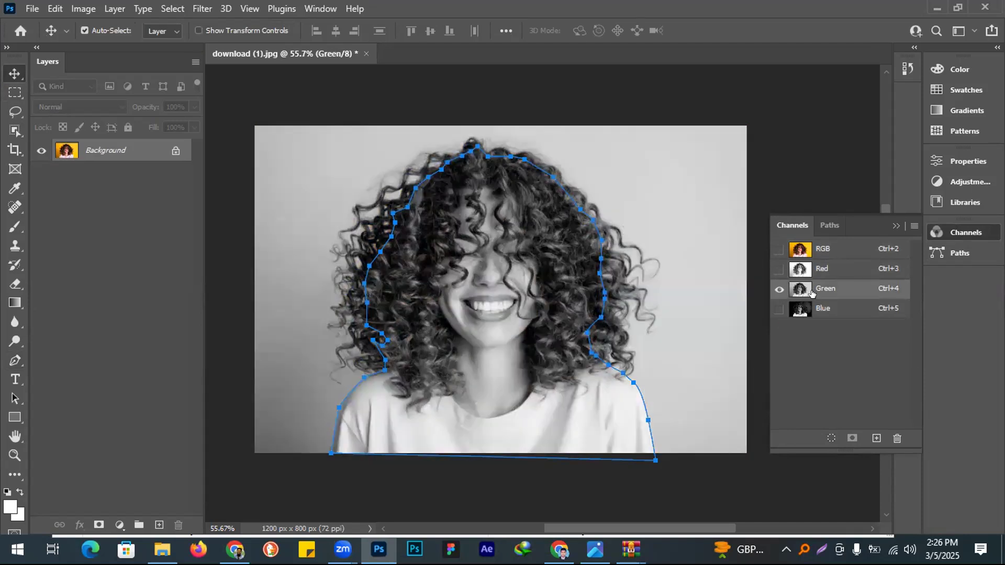
pyautogui.click(815, 305)
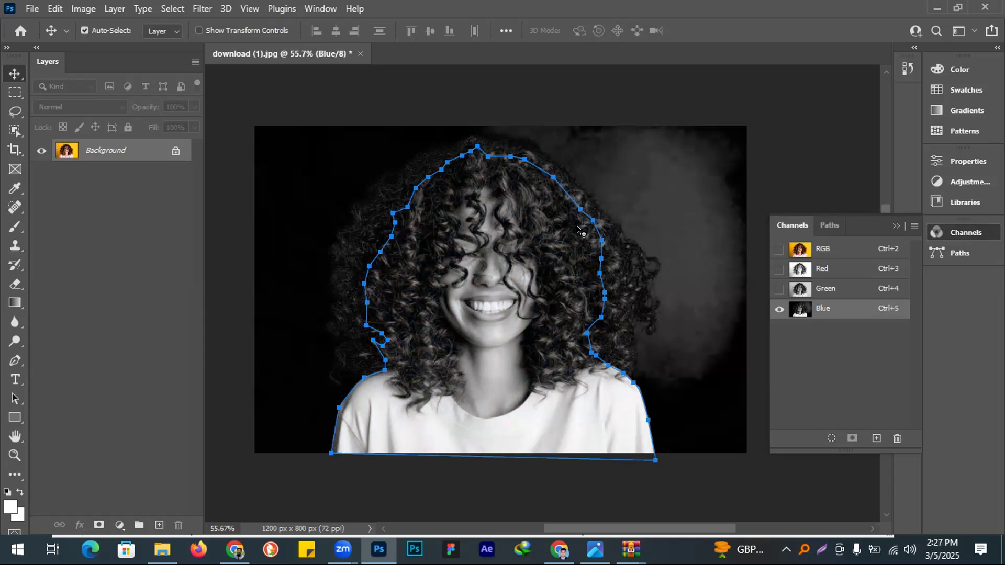
pyautogui.click(821, 288)
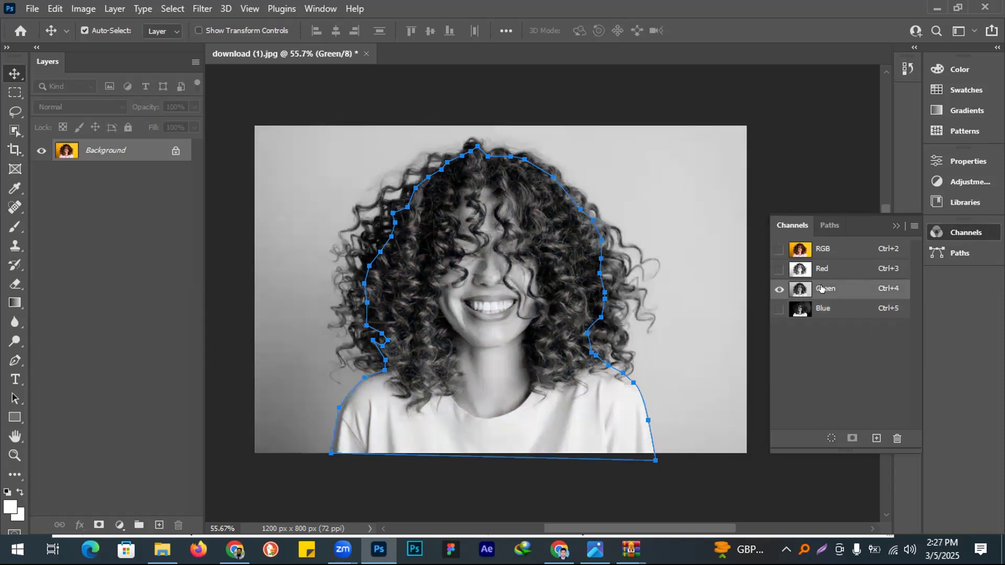
pyautogui.click(824, 309)
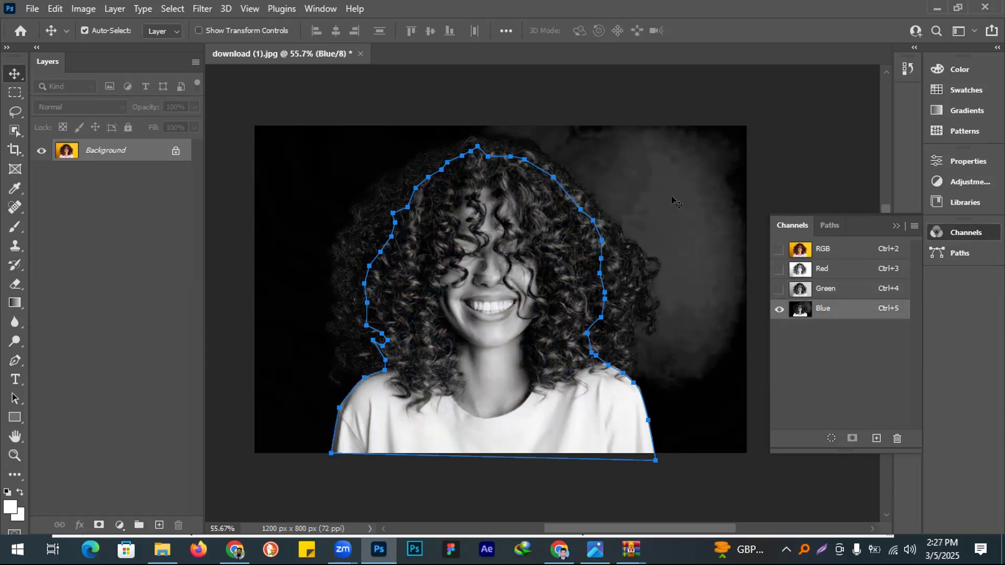
pyautogui.click(821, 288)
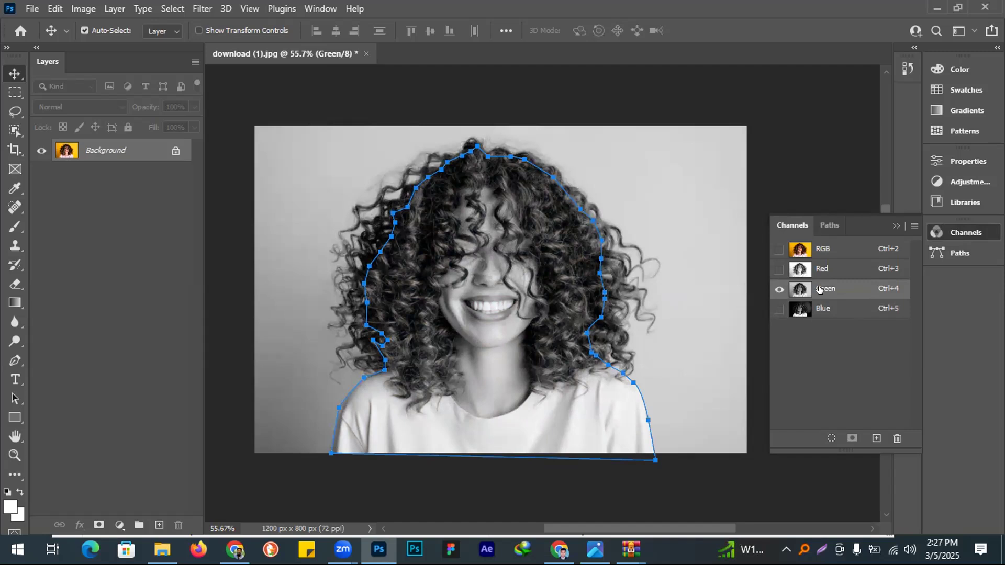
pyautogui.moveTo(819, 290); pyautogui.dragTo(871, 436)
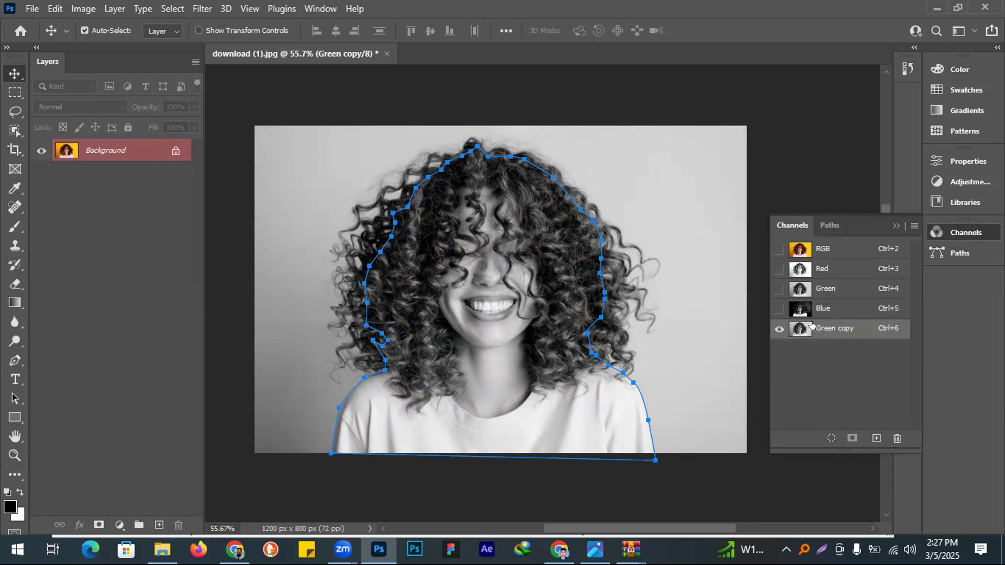
# - Convert the path to a selection, fill it with black on the Green copy channel, and deselect
pyautogui.hotkey('ctrl', 'Return')
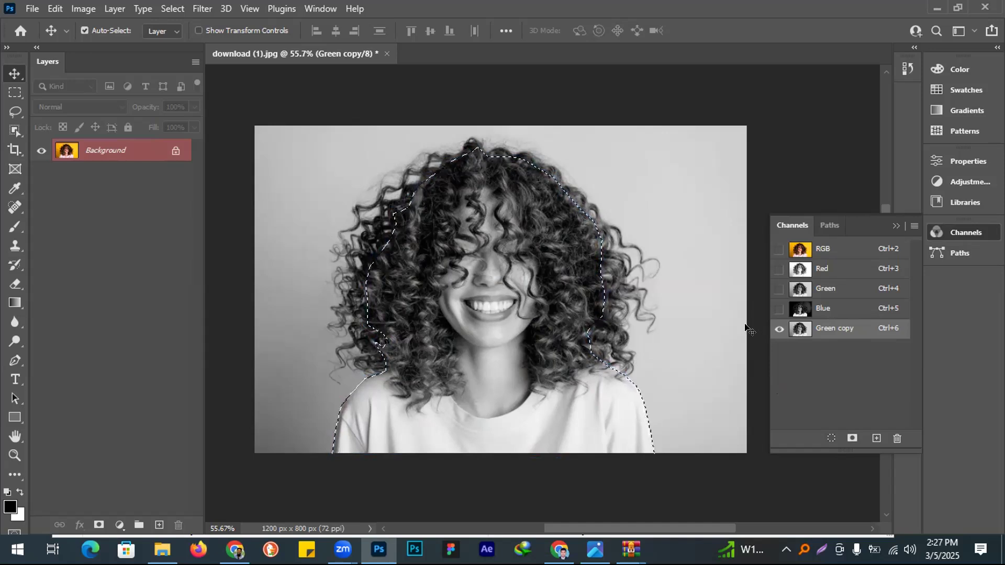
pyautogui.hotkey('alt', 'BackSpace')
pyautogui.hotkey('ctrl', 'd')
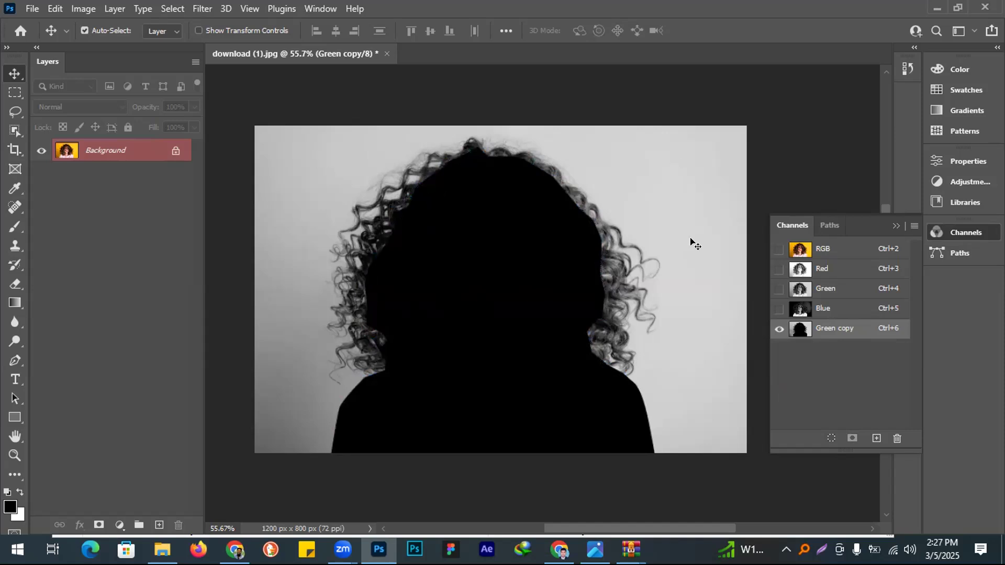
# - Apply Levels to the Green copy channel with input black at 65, midtones at 9.99 and white at 119
pyautogui.click(75, 10)
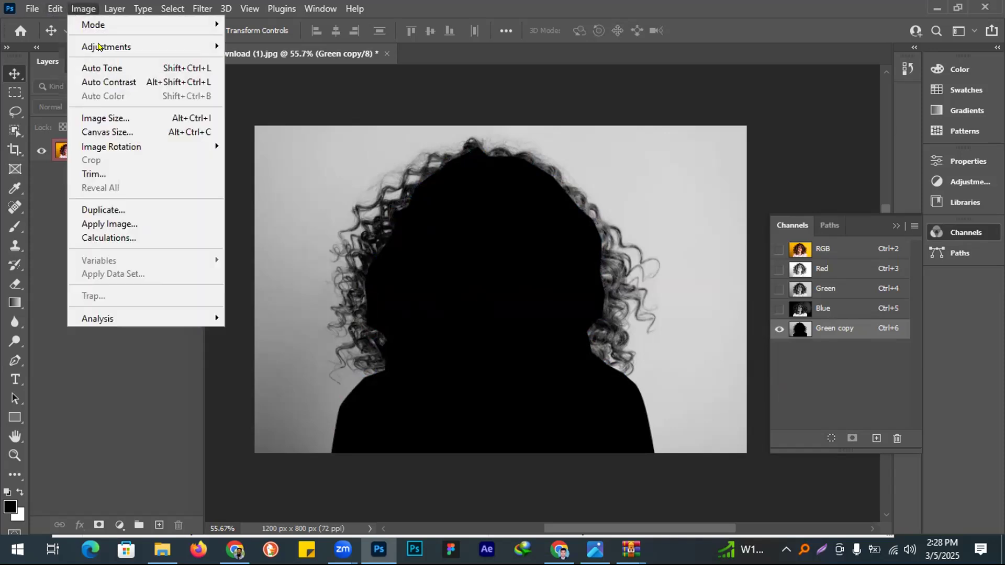
pyautogui.moveTo(199, 46)
pyautogui.click(285, 59)
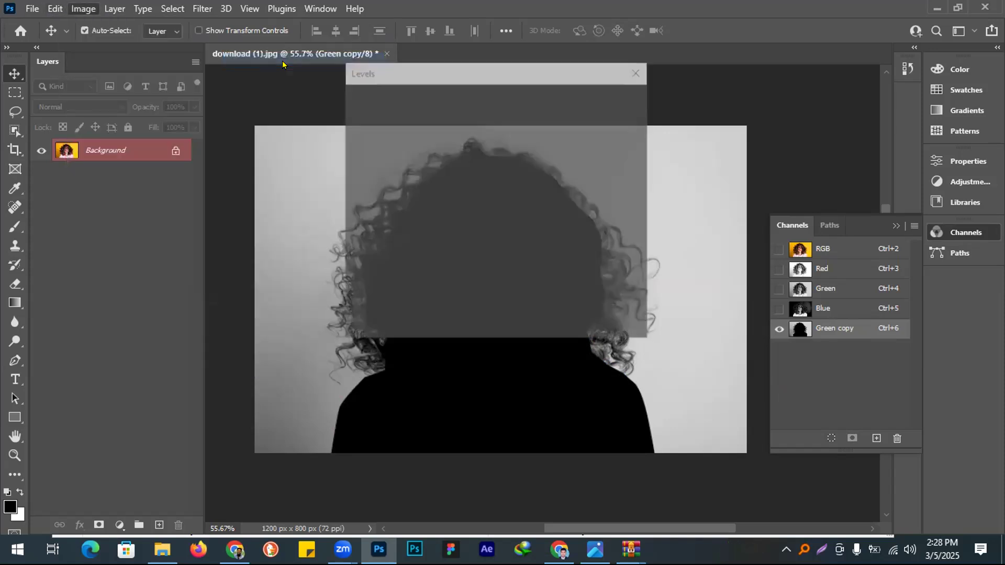
pyautogui.moveTo(473, 68); pyautogui.dragTo(822, 11)
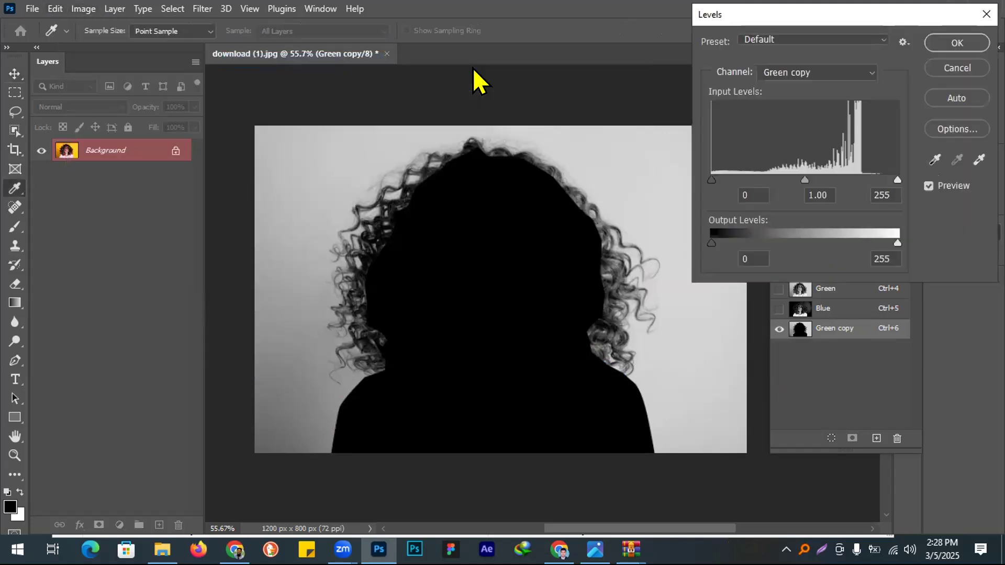
pyautogui.moveTo(711, 181); pyautogui.dragTo(760, 181)
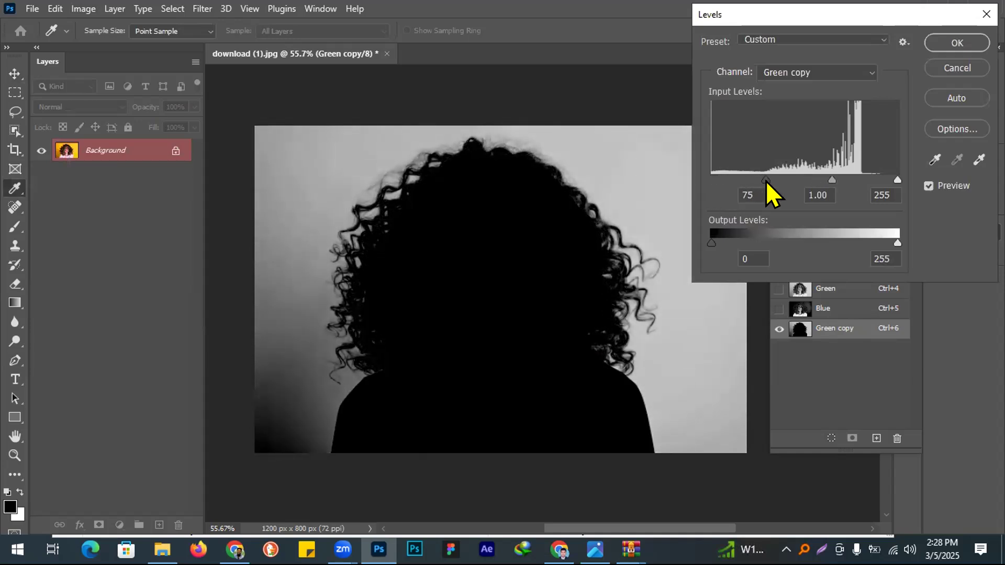
pyautogui.moveTo(828, 181); pyautogui.dragTo(760, 183)
pyautogui.moveTo(886, 181); pyautogui.dragTo(757, 180)
pyautogui.click(758, 181)
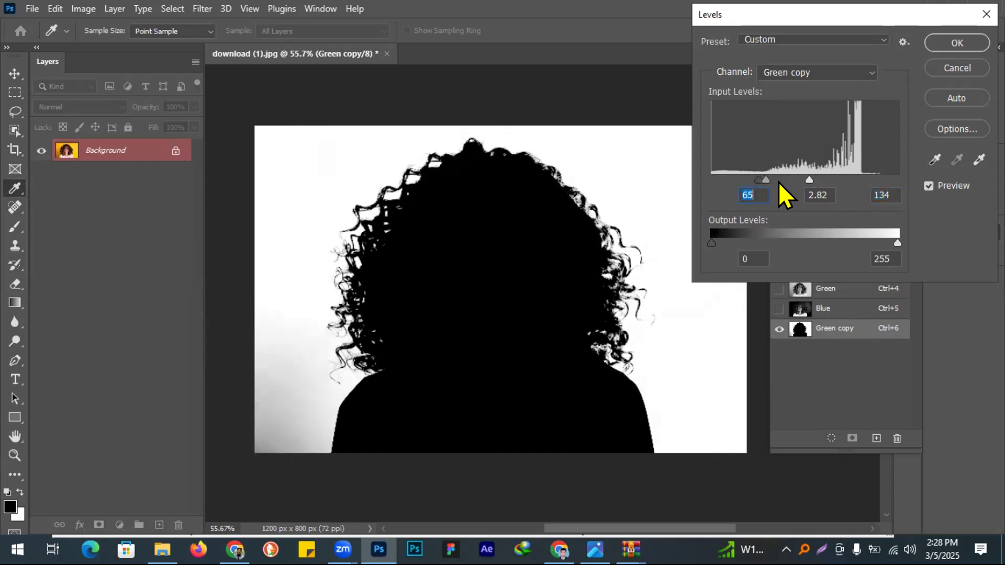
pyautogui.moveTo(765, 181); pyautogui.dragTo(795, 170)
pyautogui.press('Tab')
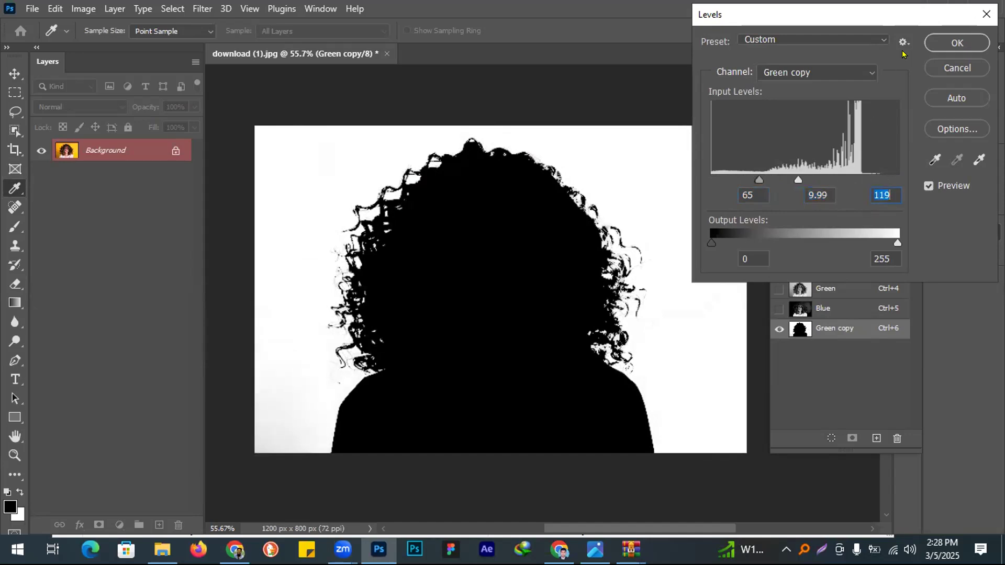
pyautogui.click(932, 44)
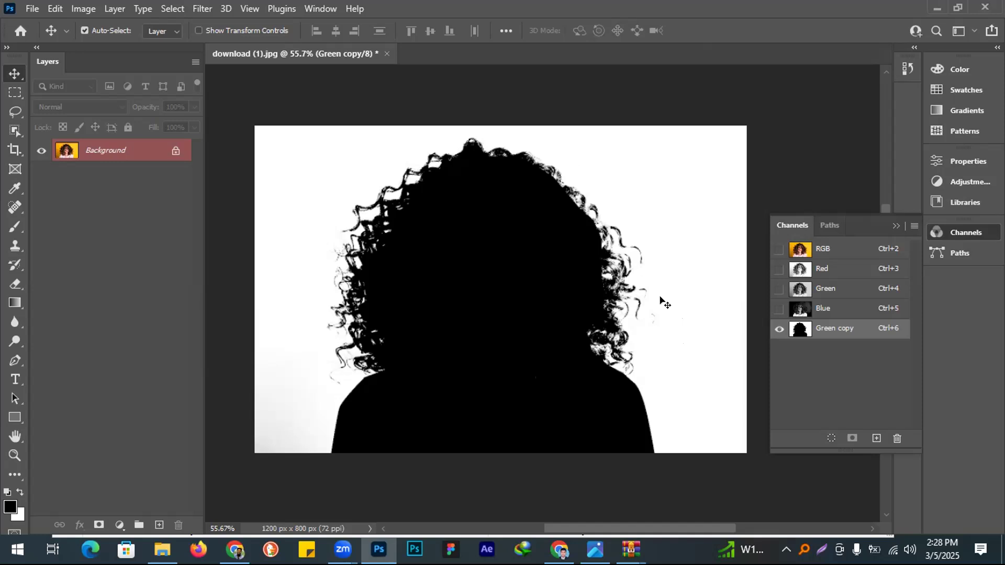
# - Try loading the Green copy channel as a selection, inverting the selection, and duplicating the Background layer in the RGB view
pyautogui.click(830, 438)
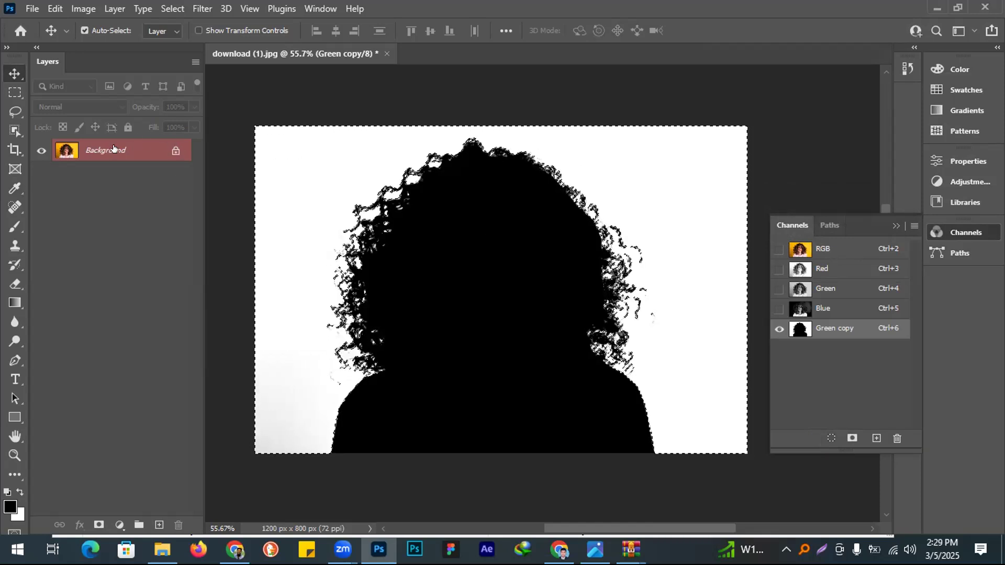
pyautogui.hotkey('ctrl', 'shift', 'i')
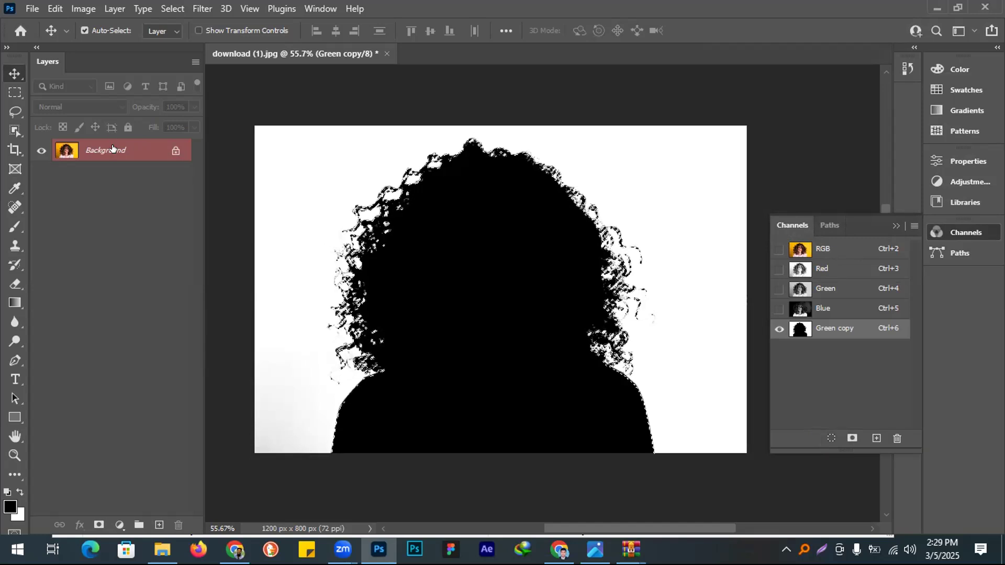
pyautogui.hotkey('ctrl', '2')
pyautogui.hotkey('ctrl', 'j')
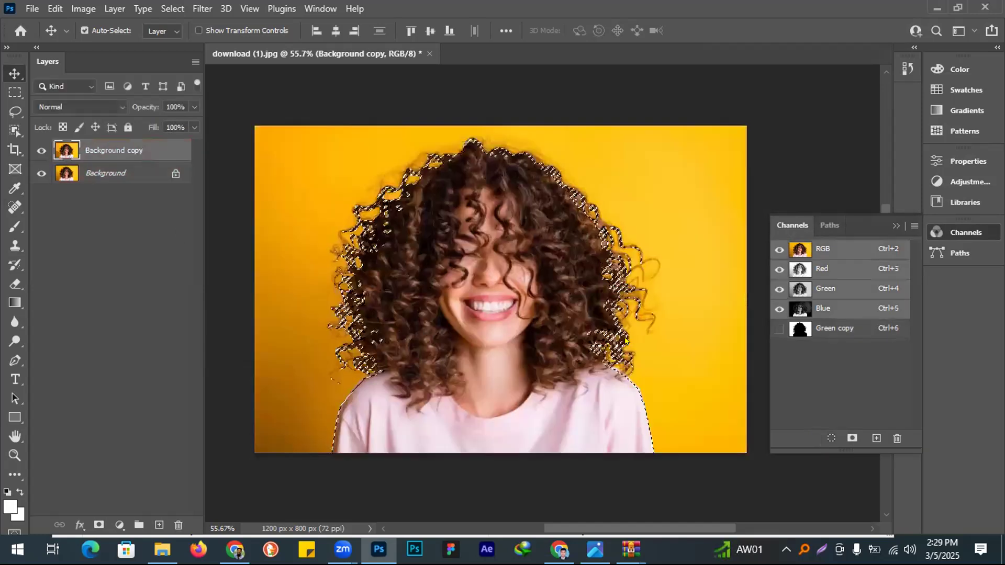
# - Invert the Green copy channel's tones and load the channel as a selection
pyautogui.click(802, 333)
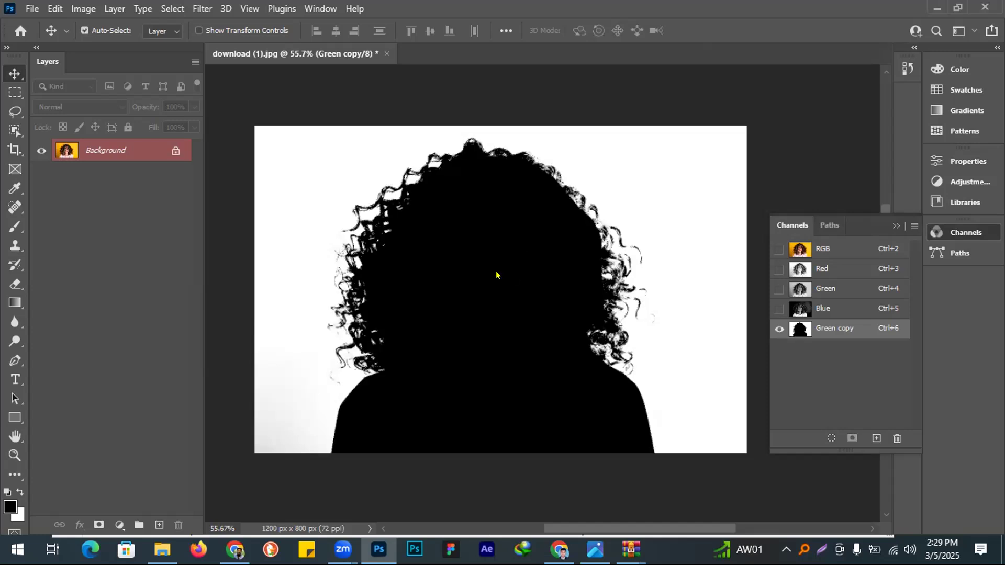
pyautogui.hotkey('ctrl', 'i')
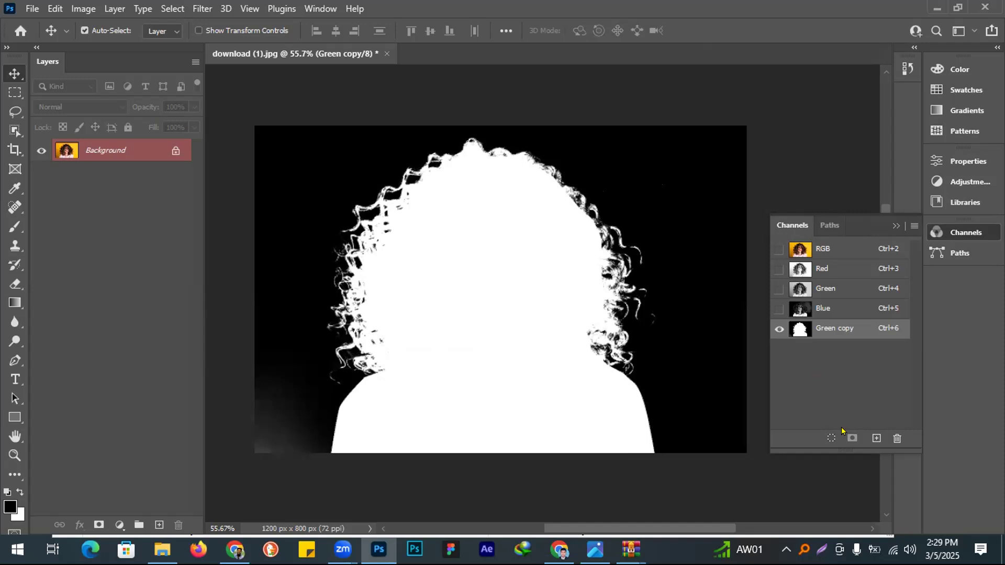
pyautogui.click(823, 435)
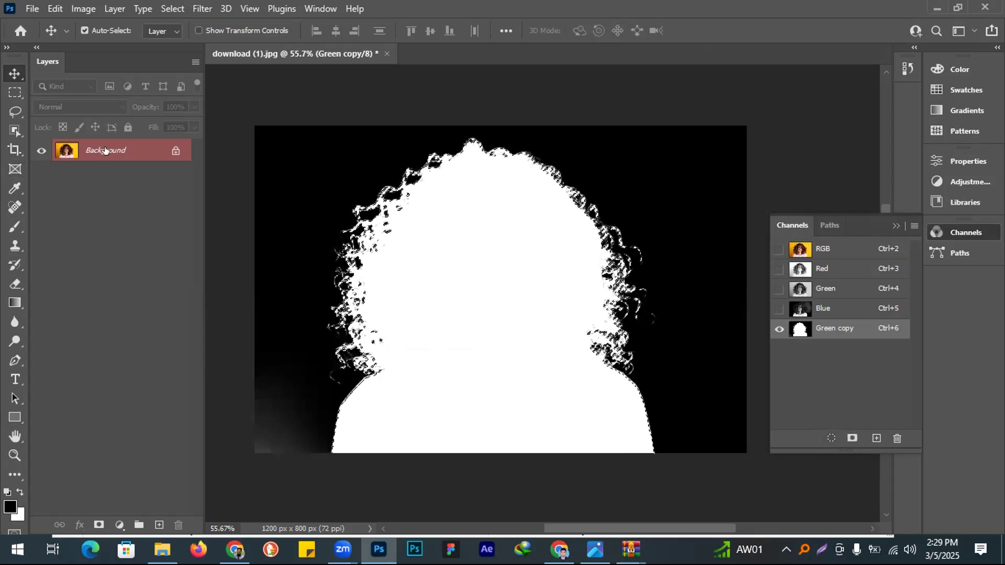
# - Try duplicating the Background layer with the selection active, hide the original to check the cutout, and undo the duplicate
pyautogui.hotkey('ctrl', 'j')
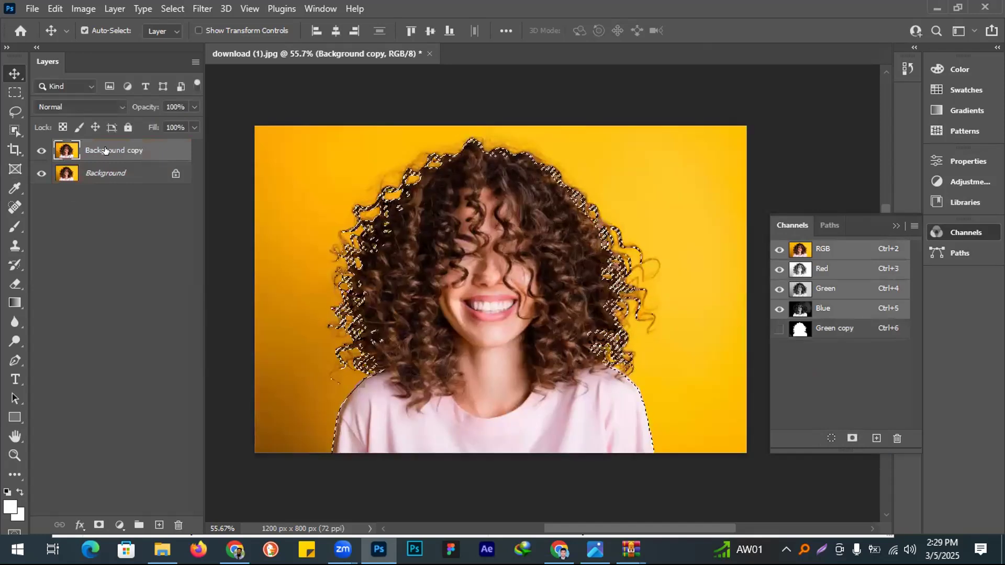
pyautogui.click(37, 173)
pyautogui.click(36, 172)
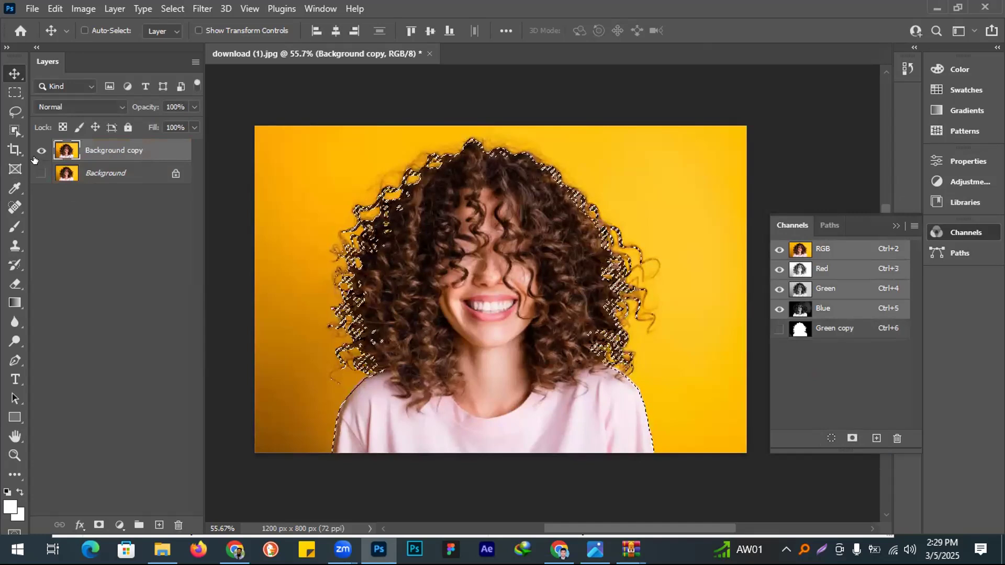
pyautogui.hotkey('ctrl', 'z')
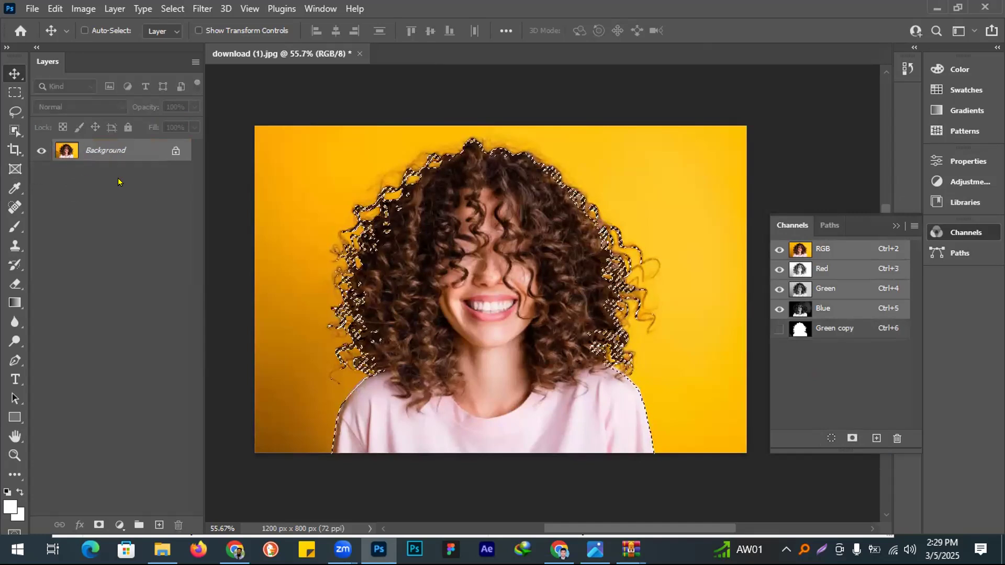
pyautogui.click(826, 328)
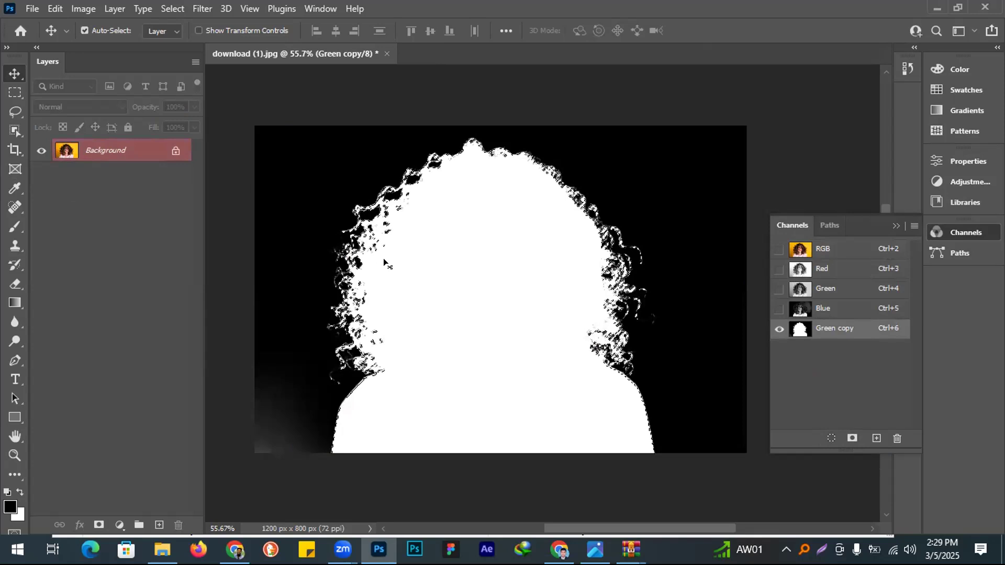
pyautogui.hotkey('ctrl', 'shift', 'z')
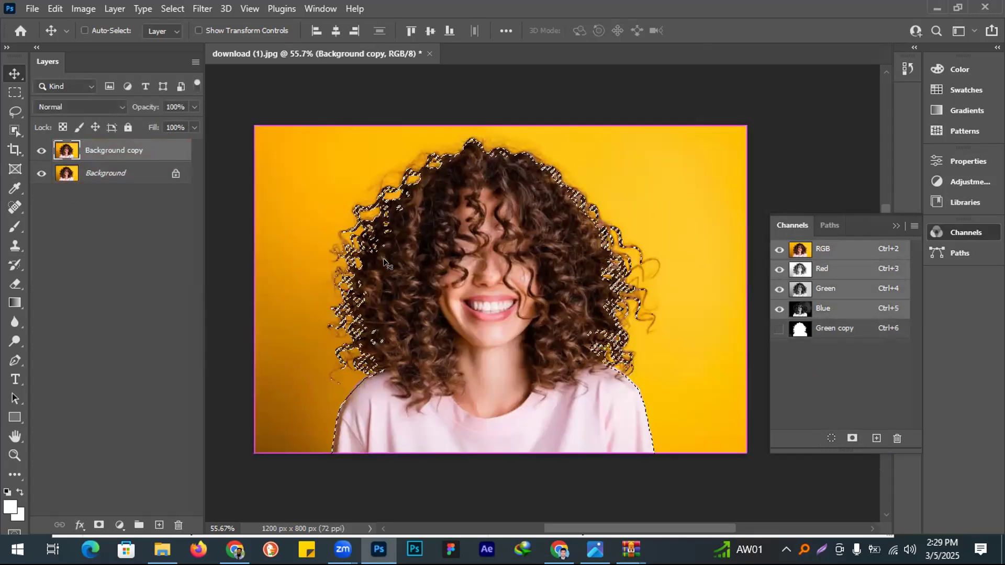
pyautogui.hotkey('ctrl', 'z')
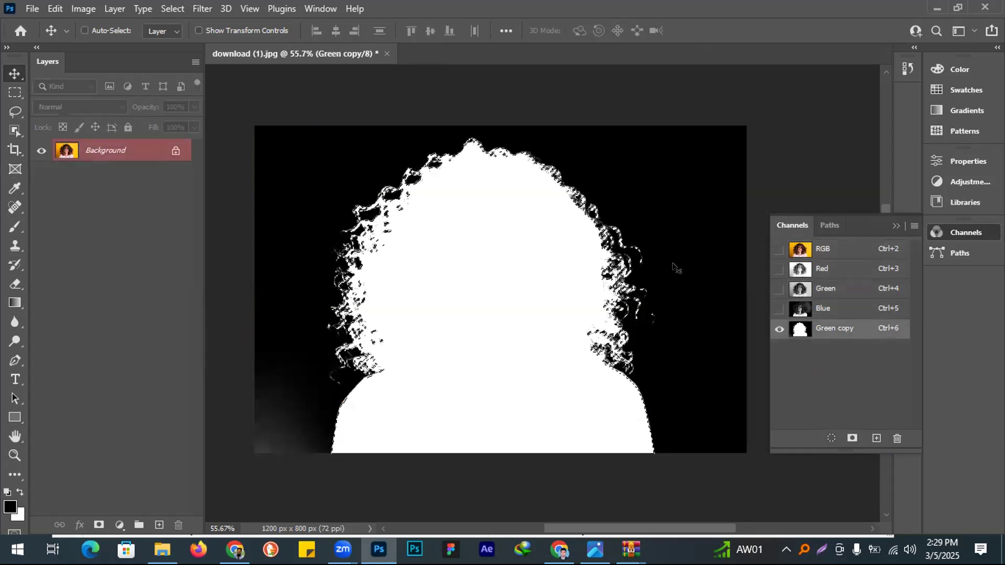
pyautogui.hotkey('ctrl', 'shift', 'z')
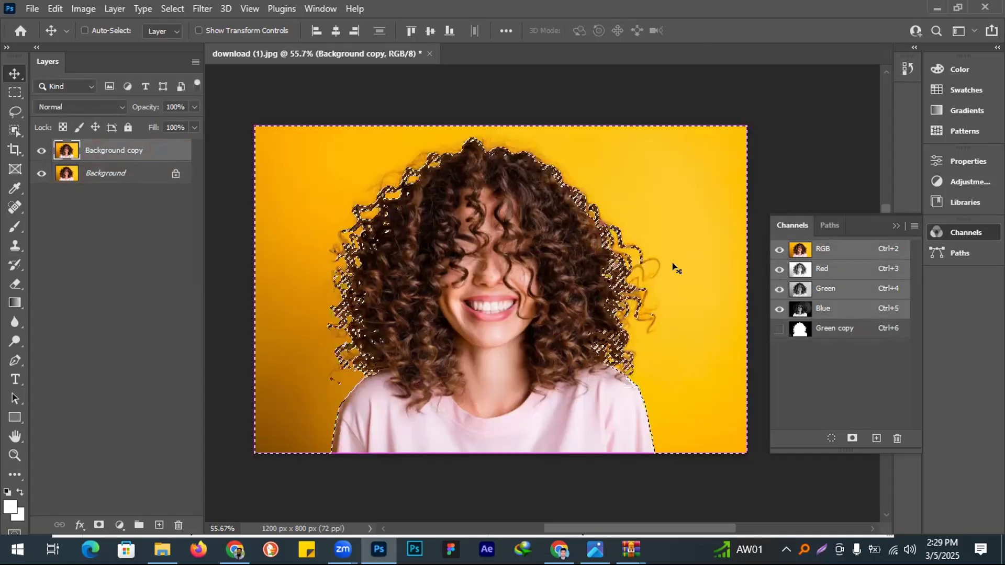
pyautogui.hotkey('ctrl', 'z')
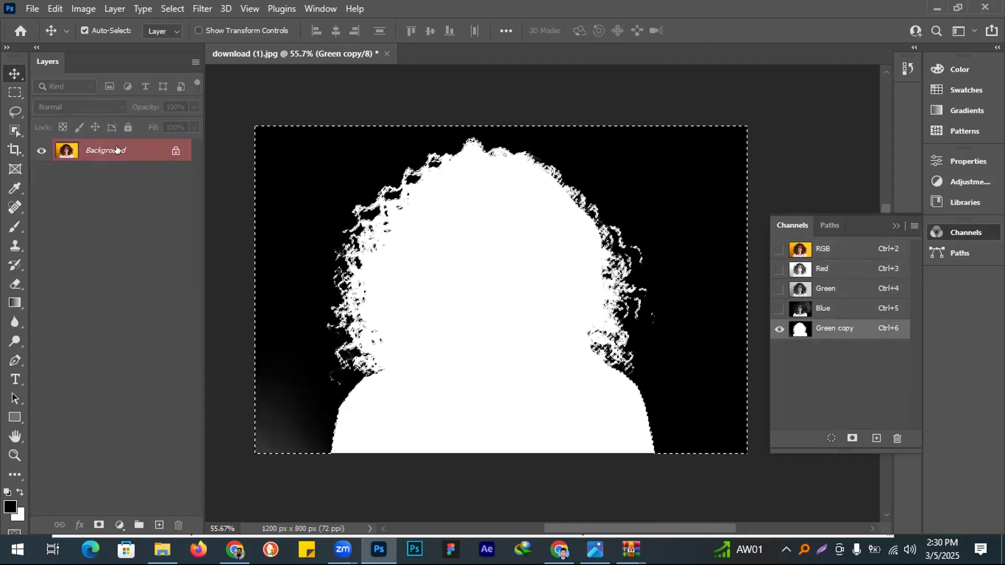
# - Try duplicating the Background layer while the inverted Green copy selection is active, and undo the duplicate
pyautogui.rightClick(117, 152)
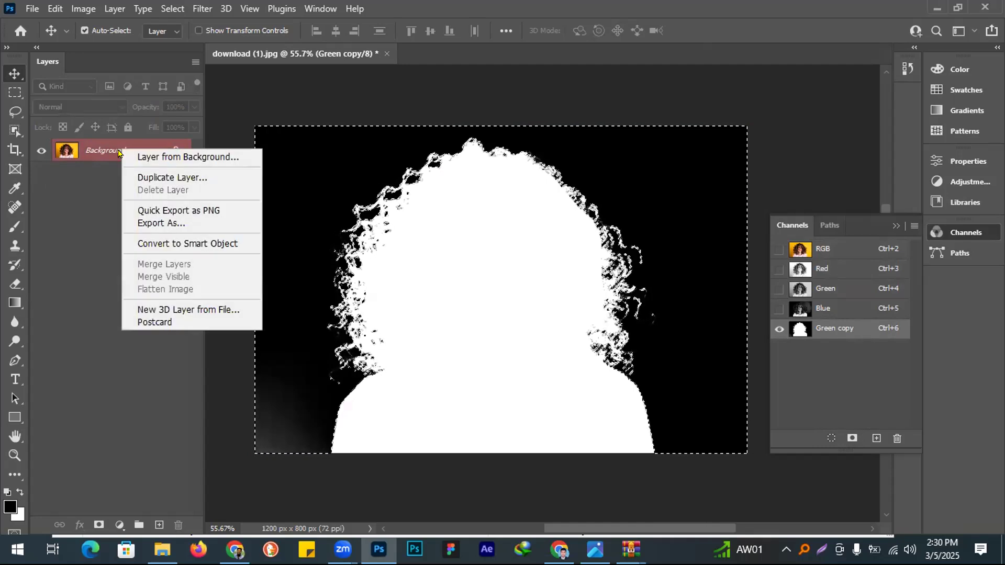
pyautogui.click(159, 181)
pyautogui.click(625, 163)
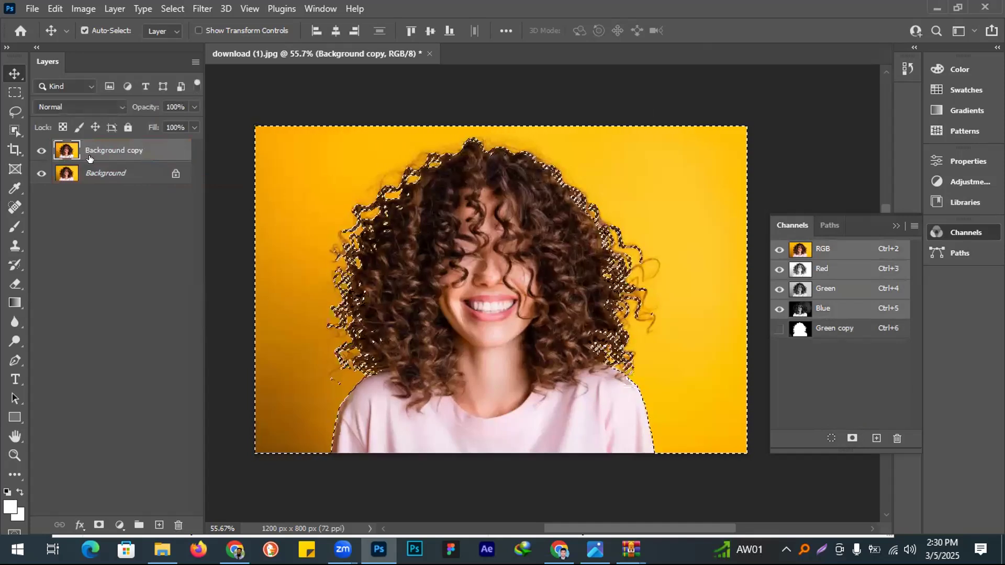
pyautogui.hotkey('ctrl', 'z')
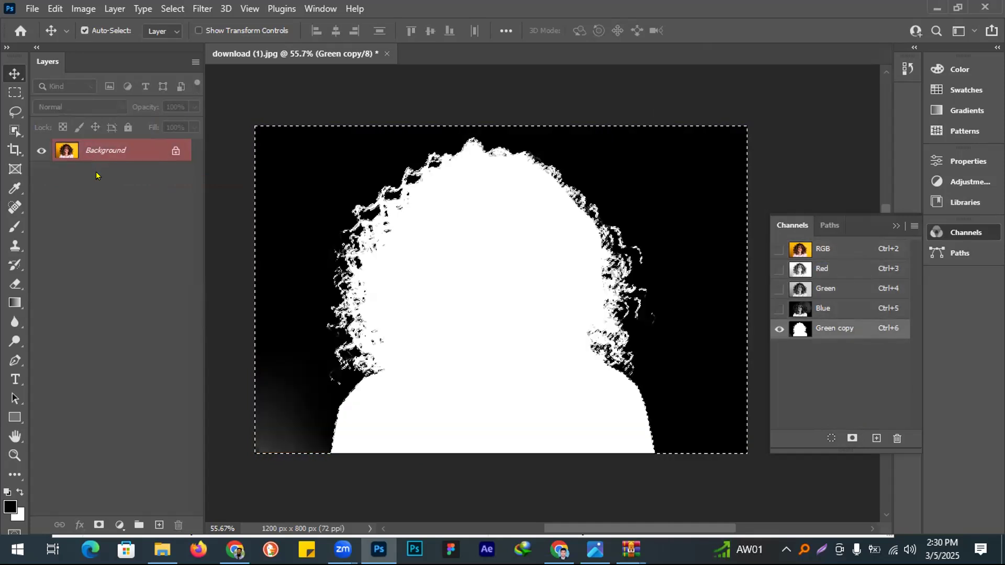
# - Load the Green copy channel as a selection again and duplicate the Background layer in the RGB view
pyautogui.keyDown('ctrl'); pyautogui.click(798, 329); pyautogui.keyUp('ctrl')
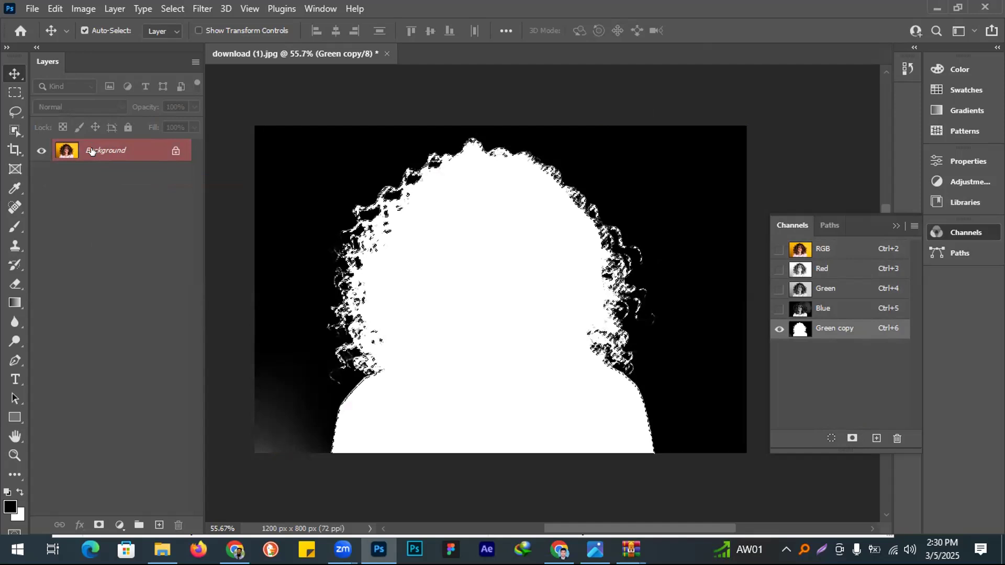
pyautogui.hotkey('ctrl', 'j')
pyautogui.hotkey('ctrl', '2')
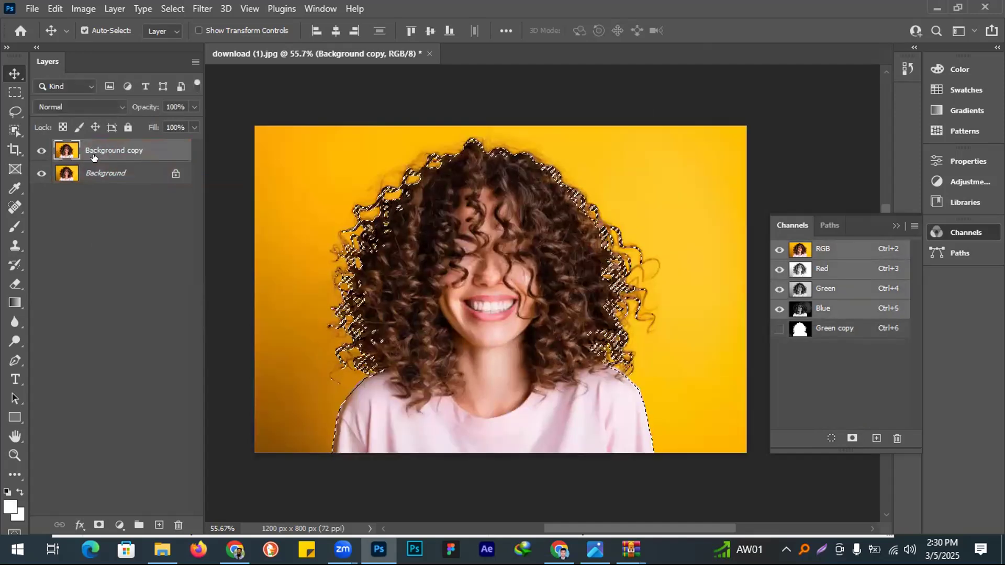
# - Compare the Background copy layer with the Background layer by selecting each and toggling the copy's visibility
pyautogui.click(100, 170)
pyautogui.click(101, 151)
pyautogui.click(112, 189)
pyautogui.click(110, 154)
pyautogui.click(105, 171)
pyautogui.click(108, 154)
pyautogui.click(107, 170)
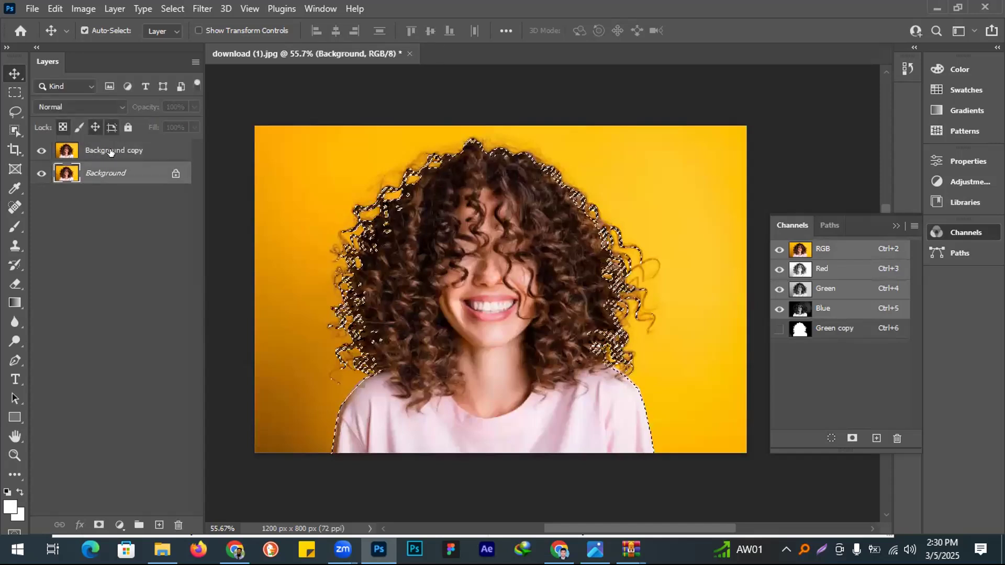
pyautogui.click(110, 153)
pyautogui.click(40, 157)
pyautogui.click(39, 157)
pyautogui.click(40, 156)
pyautogui.click(40, 156)
pyautogui.click(39, 157)
pyautogui.click(39, 157)
pyautogui.click(39, 157)
pyautogui.click(39, 157)
pyautogui.click(40, 152)
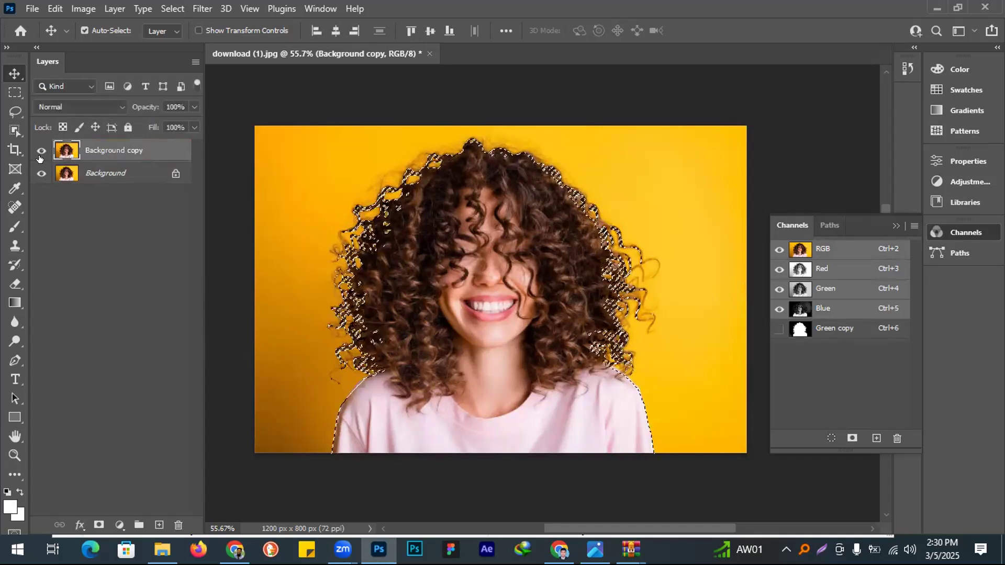
# - Delete the Green copy channel and load Path 1 as a selection
pyautogui.click(846, 327)
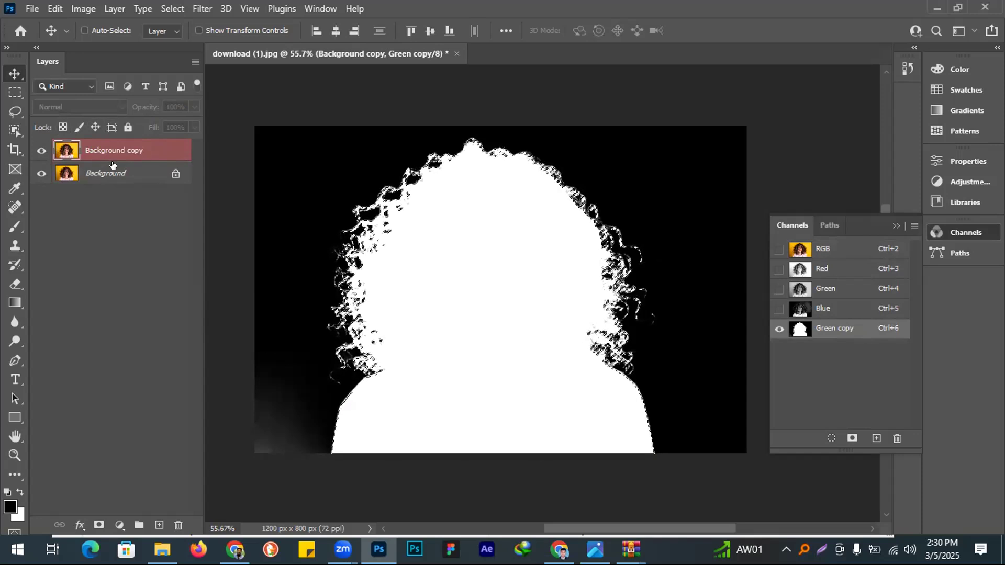
pyautogui.hotkey('ctrl', 'j')
pyautogui.hotkey('ctrl', 'z')
pyautogui.click(897, 438)
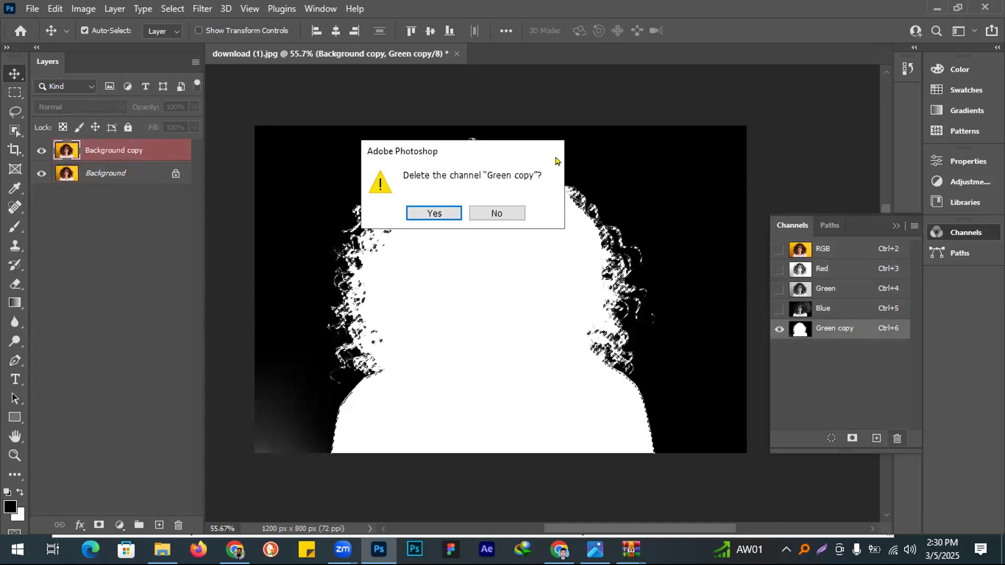
pyautogui.click(433, 213)
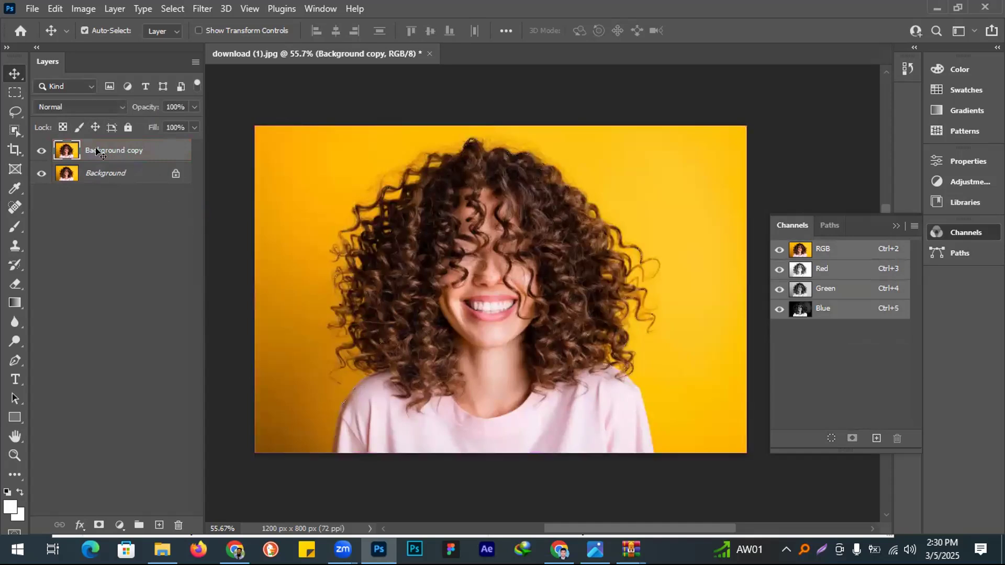
pyautogui.click(829, 225)
pyautogui.keyDown('ctrl'); pyautogui.click(783, 251); pyautogui.keyUp('ctrl')
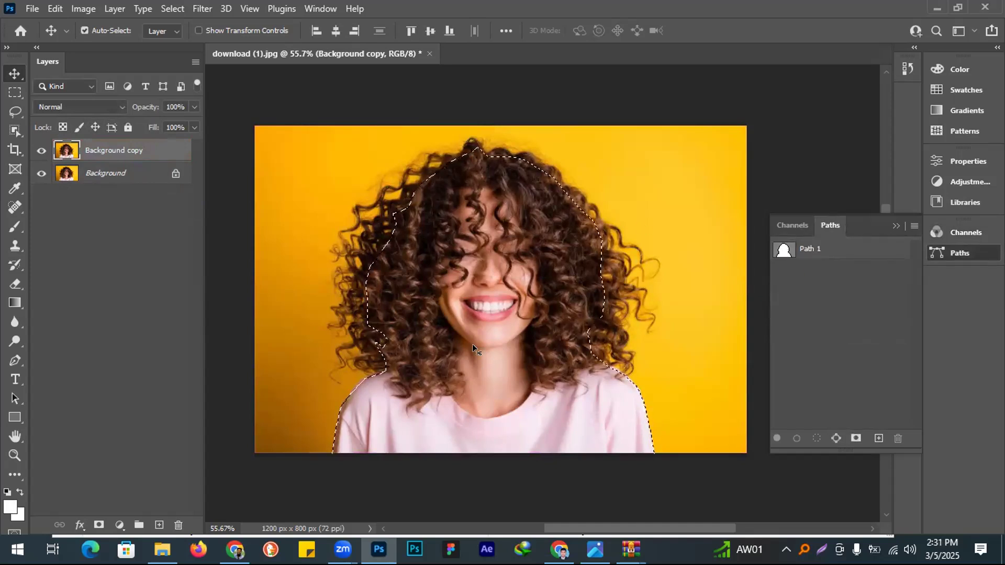
# - Try copying the path selection to a new layer, hide the layers below to check the cutout, and undo the copy
pyautogui.hotkey('ctrl', 'j')
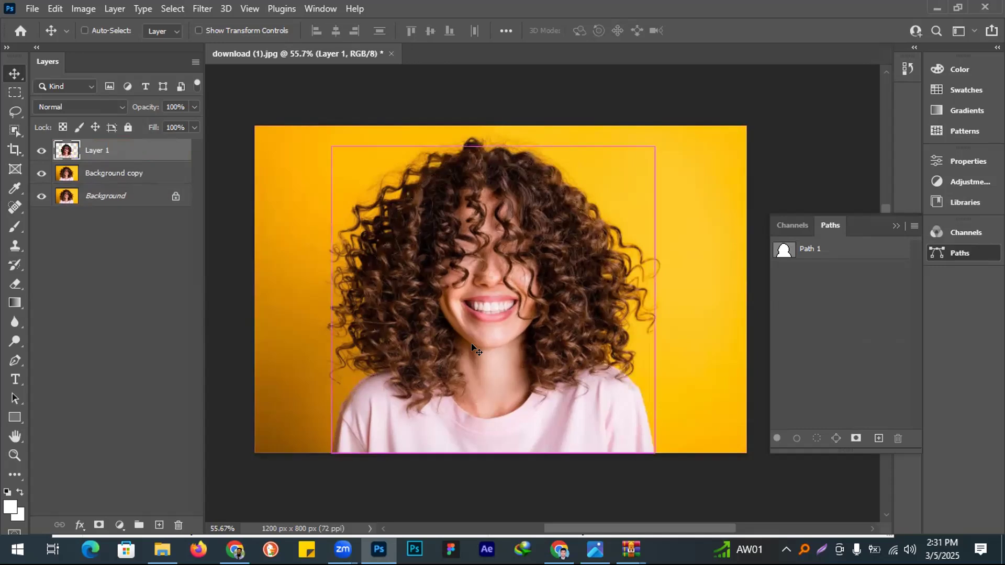
pyautogui.click(41, 174)
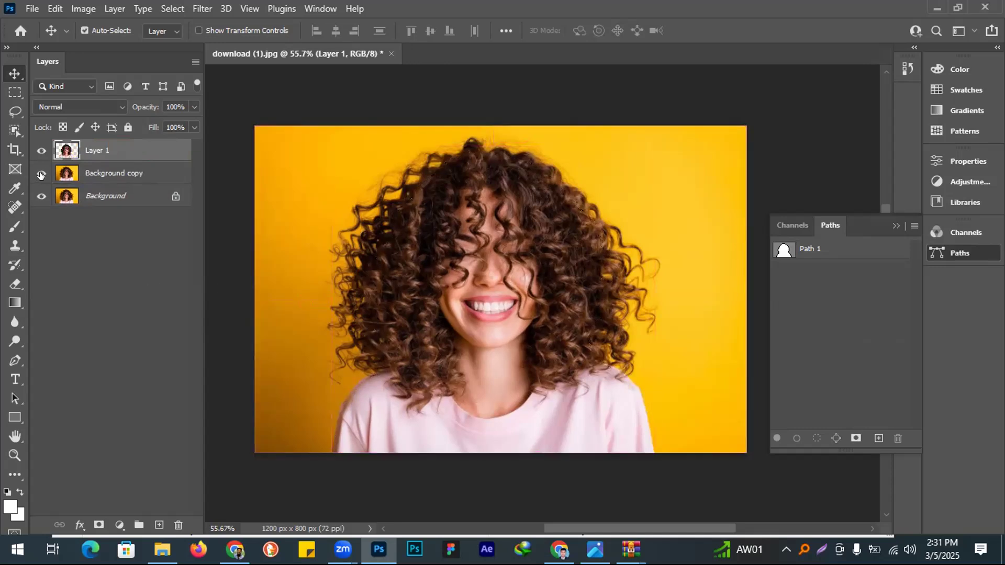
pyautogui.click(41, 196)
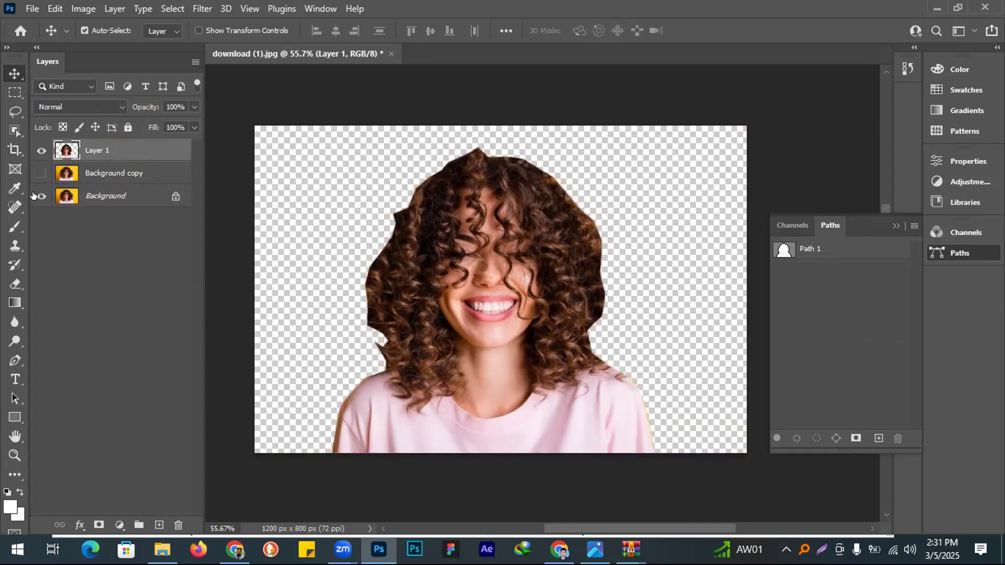
pyautogui.hotkey('ctrl', 'z')
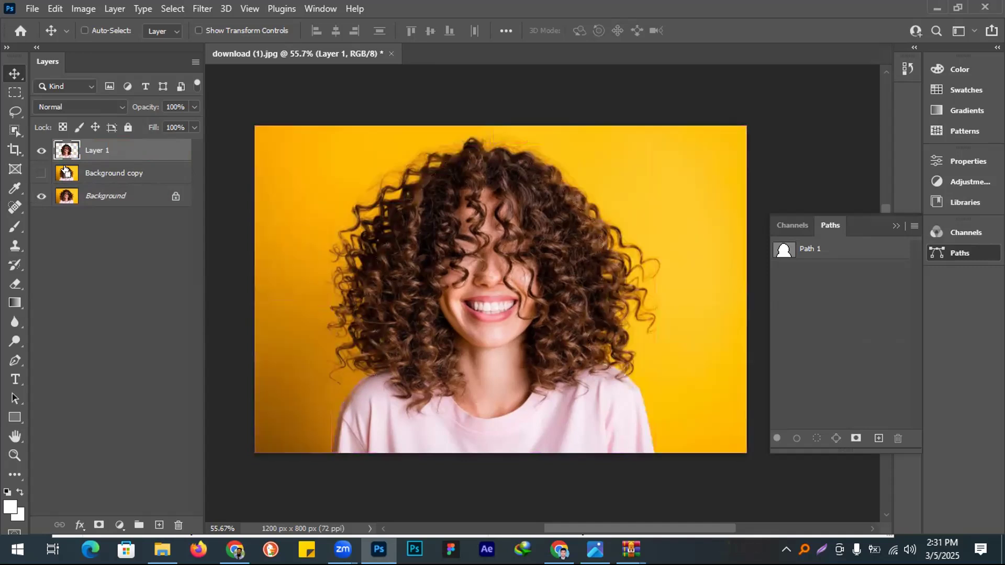
pyautogui.hotkey('ctrl', 'z')
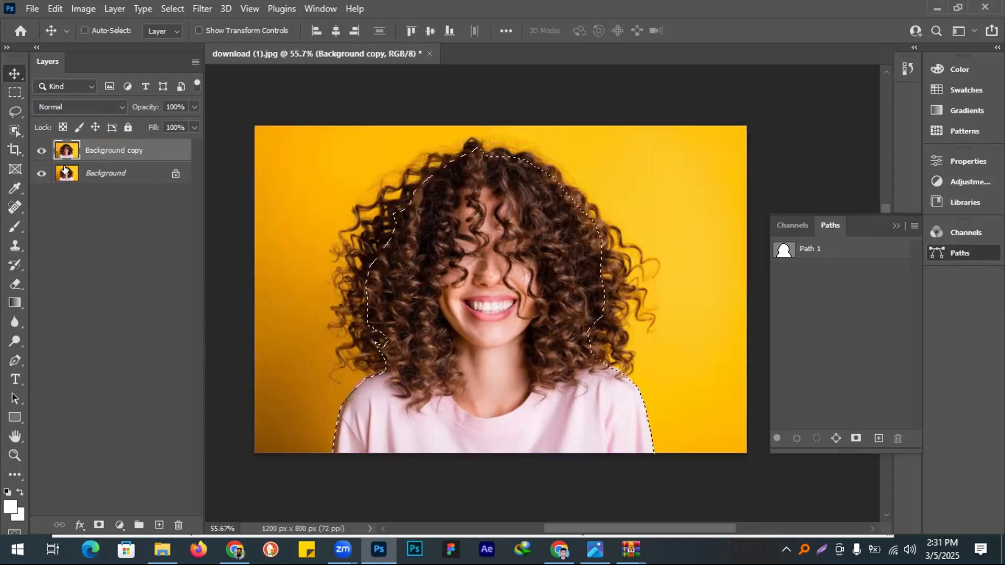
# - Set the foreground colour to black
pyautogui.click(8, 509)
pyautogui.moveTo(377, 162); pyautogui.dragTo(287, 313)
pyautogui.click(619, 99)
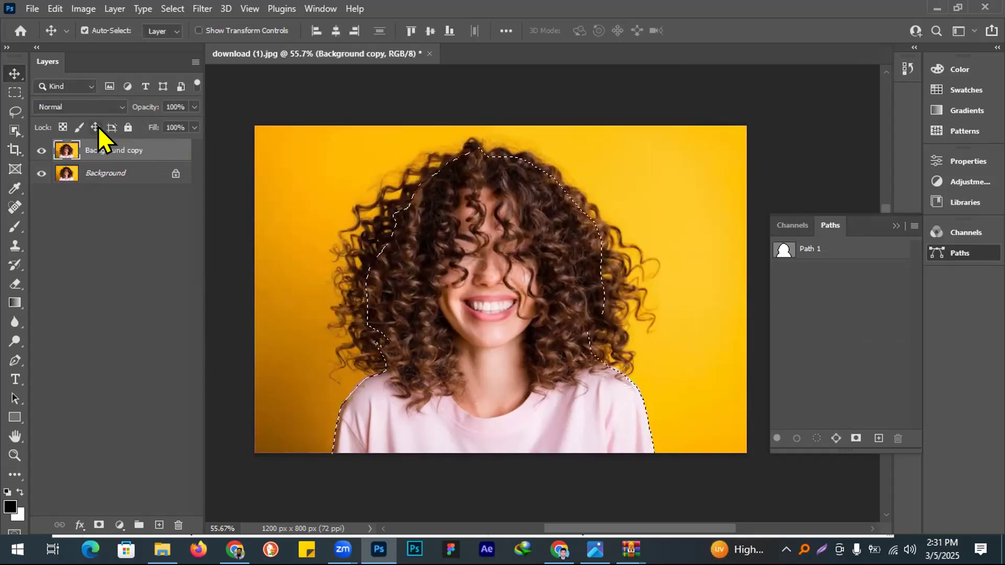
# - Try filling the path selection on the Background copy layer with black, and undo the fill
pyautogui.hotkey('alt', 'BackSpace')
pyautogui.press('ctrl')
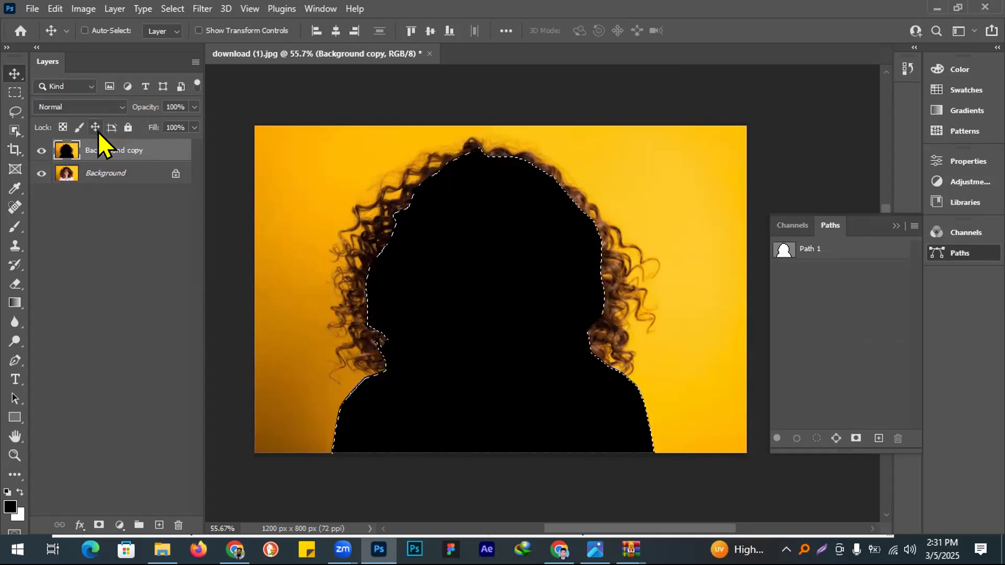
pyautogui.hotkey('ctrl', 'z')
# - Try duplicating the Blue channel, filling the woman's selection with black and lowering the Levels input white to 2, then discard it all
pyautogui.click(793, 225)
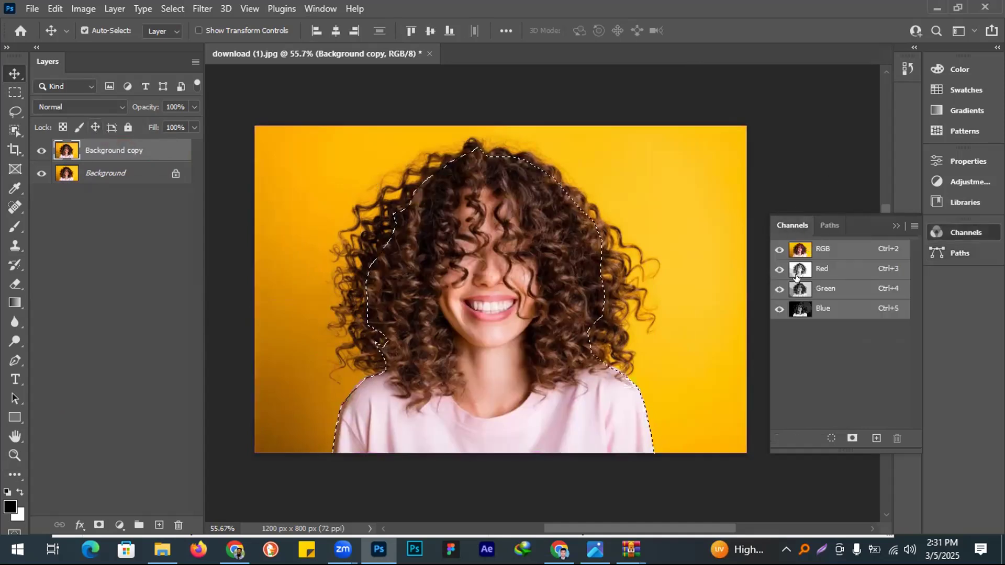
pyautogui.click(810, 311)
pyautogui.moveTo(818, 304); pyautogui.dragTo(875, 439)
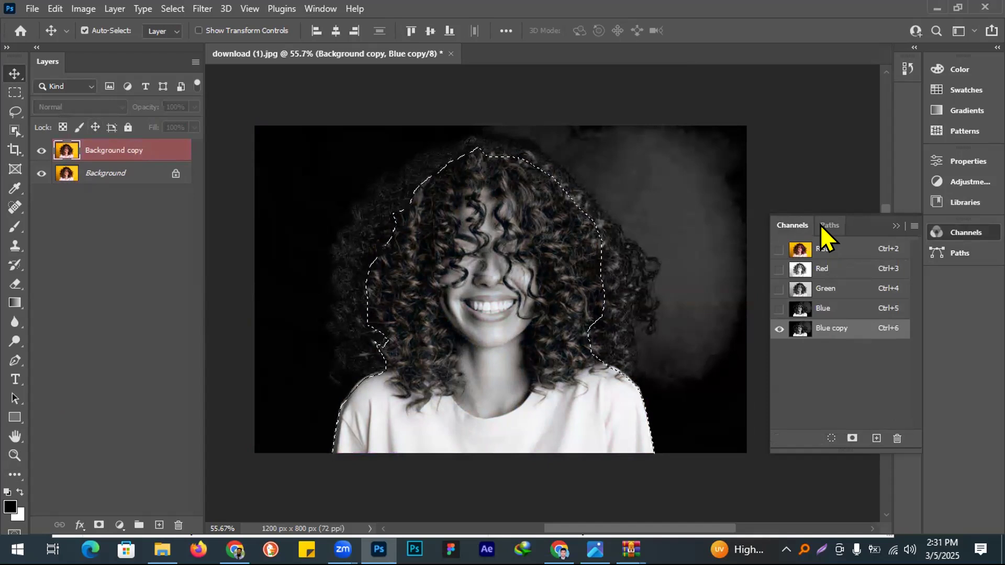
pyautogui.hotkey('alt', 'BackSpace')
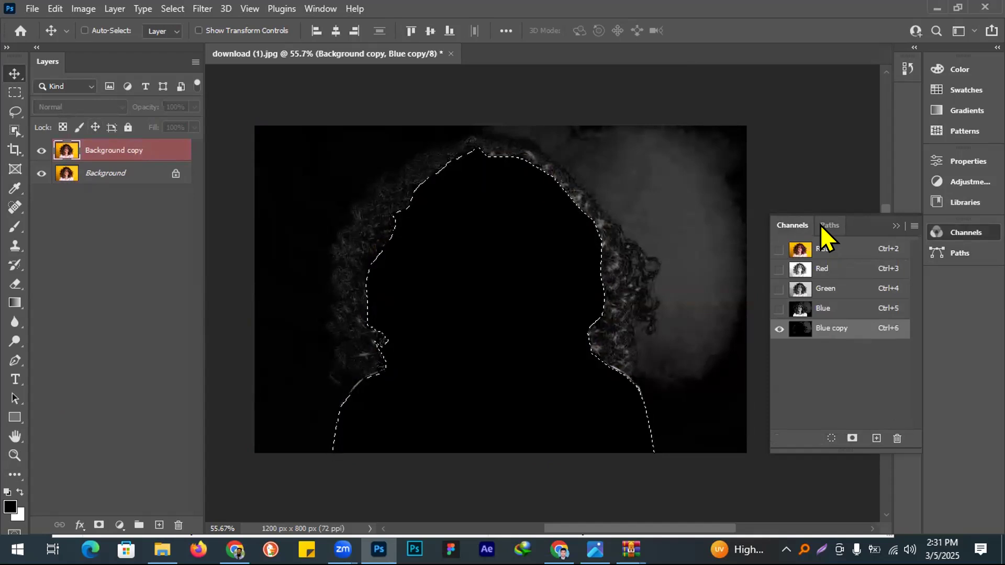
pyautogui.hotkey('ctrl', 'd')
pyautogui.press('ctrl')
pyautogui.hotkey('ctrl', 'l')
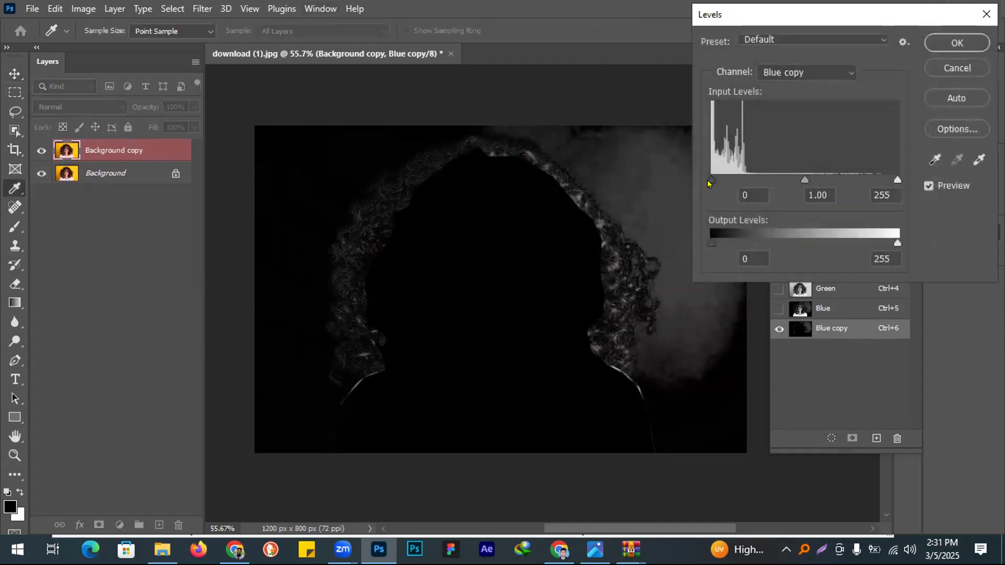
pyautogui.moveTo(883, 182); pyautogui.dragTo(648, 161)
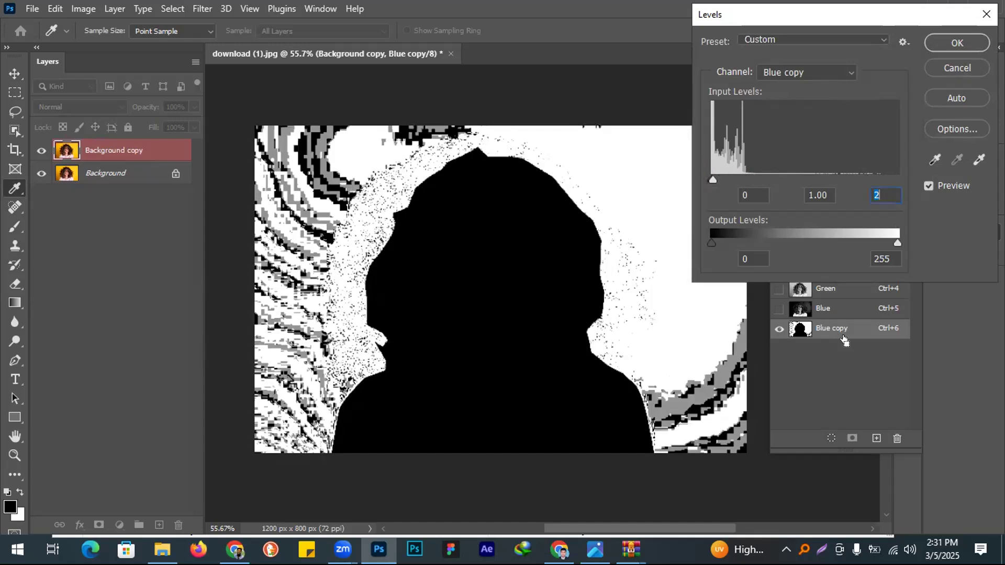
pyautogui.press('Escape')
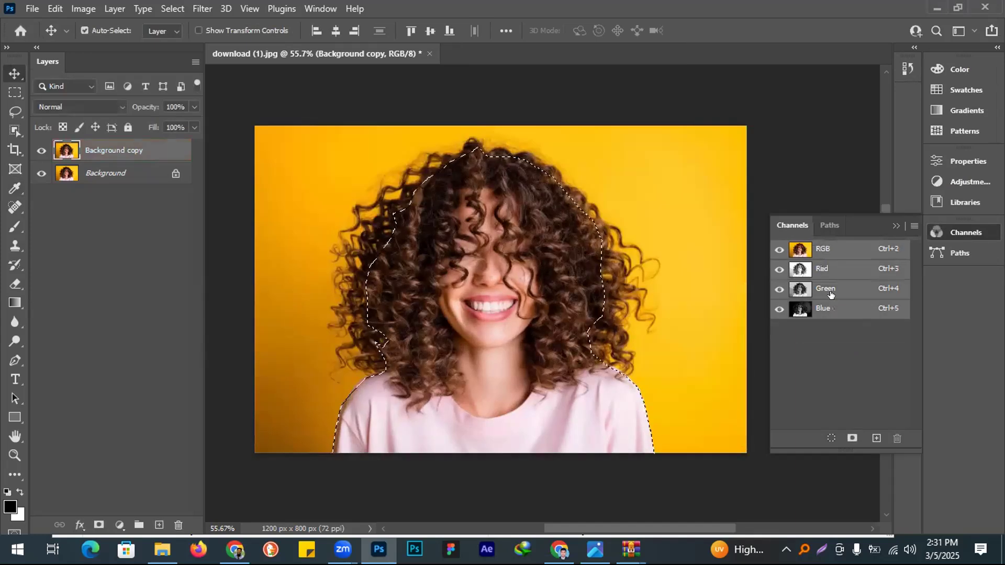
# - Try filling the path selection with black directly in the Green channel, and undo the fill
pyautogui.click(827, 291)
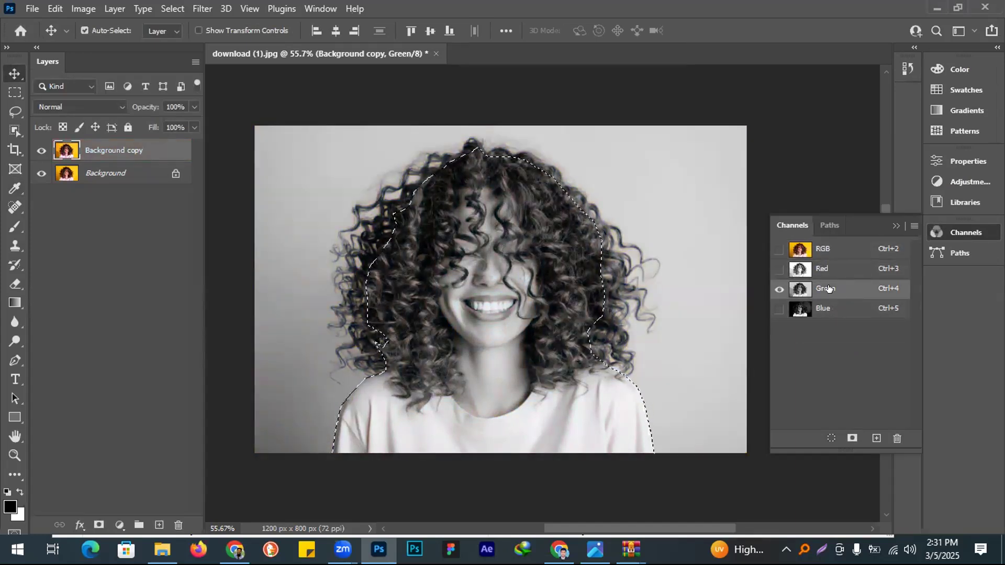
pyautogui.hotkey('alt', 'BackSpace')
pyautogui.keyDown('ctrl'); pyautogui.click(822, 302); pyautogui.keyUp('ctrl')
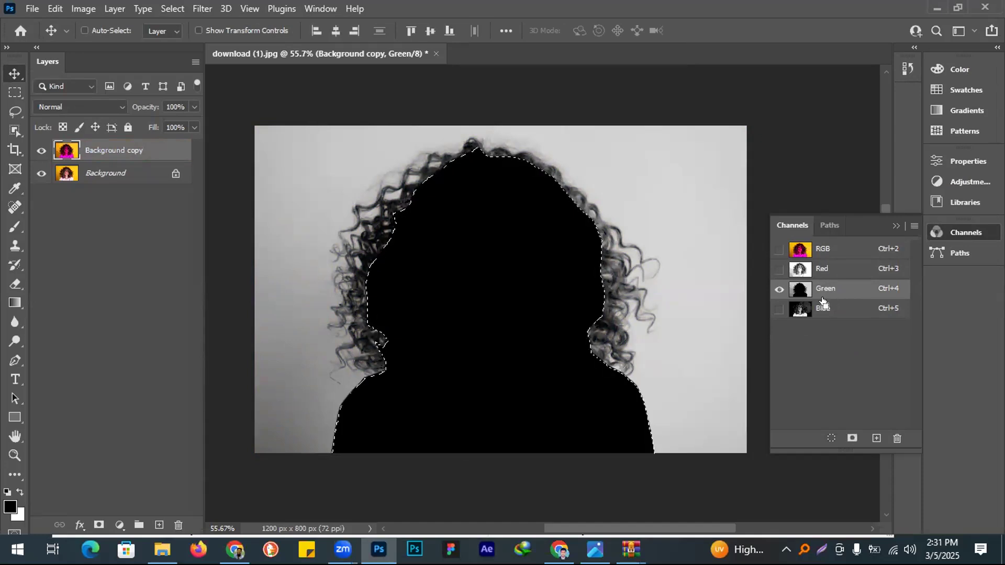
pyautogui.hotkey('ctrl', 'z')
# - Duplicate the Green channel, fill the path selection with black in the copy, and deselect
pyautogui.moveTo(826, 291); pyautogui.dragTo(876, 438)
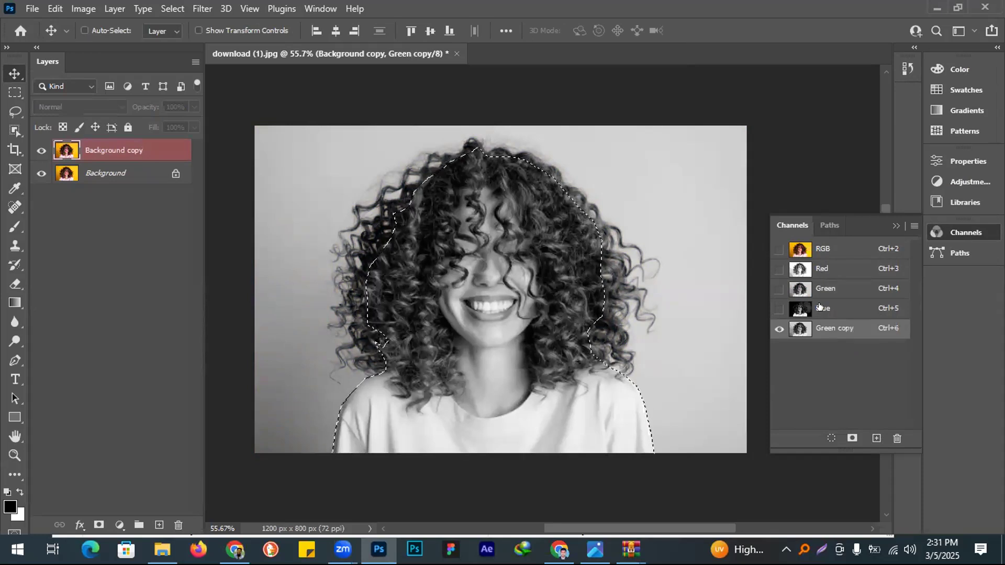
pyautogui.hotkey('ctrl', 'BackSpace')
pyautogui.hotkey('ctrl', 'z')
pyautogui.hotkey('alt', 'BackSpace')
pyautogui.hotkey('ctrl', 'd')
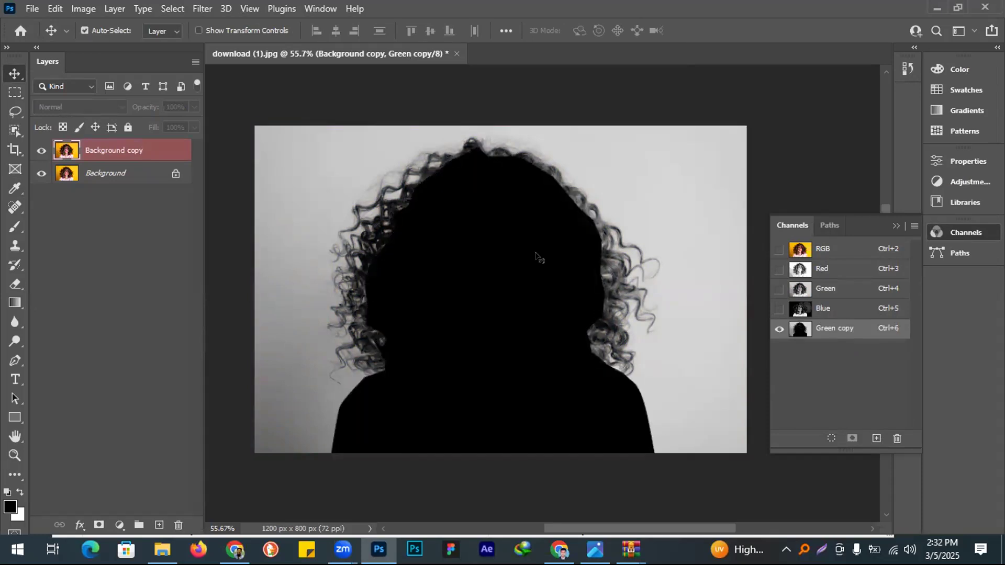
# - Apply Levels to the Green copy channel with input black 80, midtone 2.21 and input white 82
pyautogui.hotkey('ctrl', 'l')
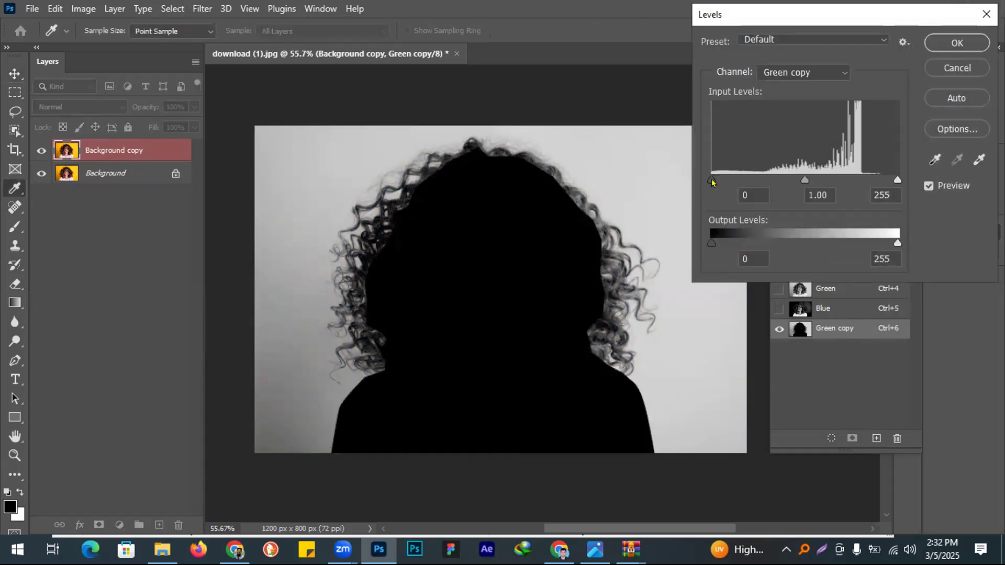
pyautogui.moveTo(717, 182); pyautogui.dragTo(776, 182)
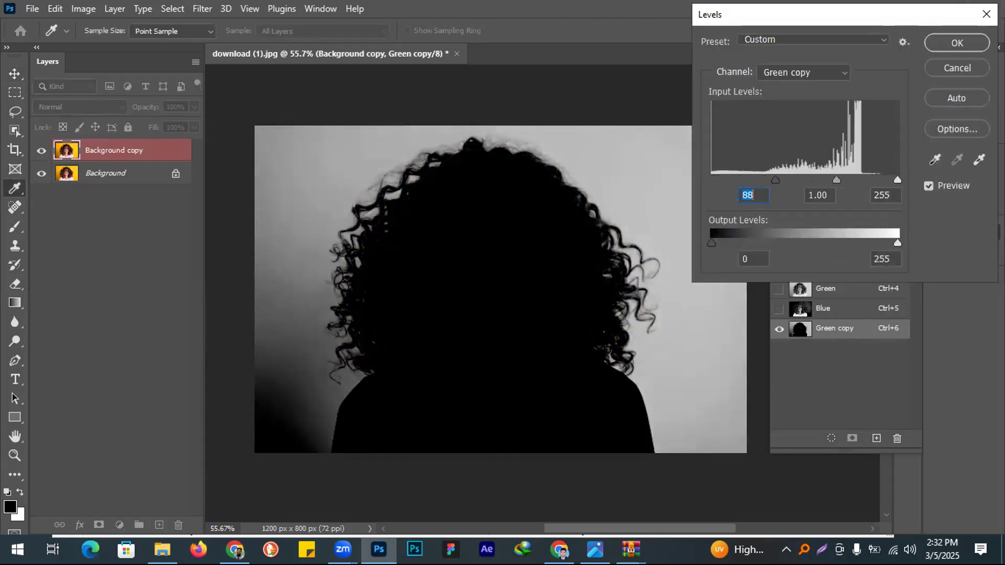
pyautogui.moveTo(896, 180); pyautogui.dragTo(702, 172)
pyautogui.moveTo(774, 180); pyautogui.dragTo(758, 163)
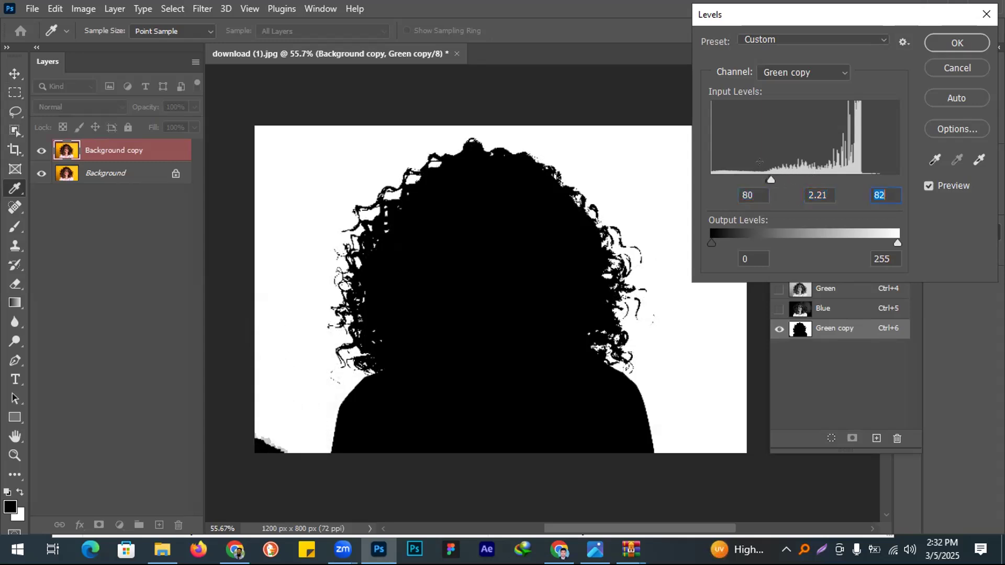
pyautogui.moveTo(891, 240); pyautogui.dragTo(913, 246)
pyautogui.moveTo(710, 241); pyautogui.dragTo(654, 228)
pyautogui.click(955, 42)
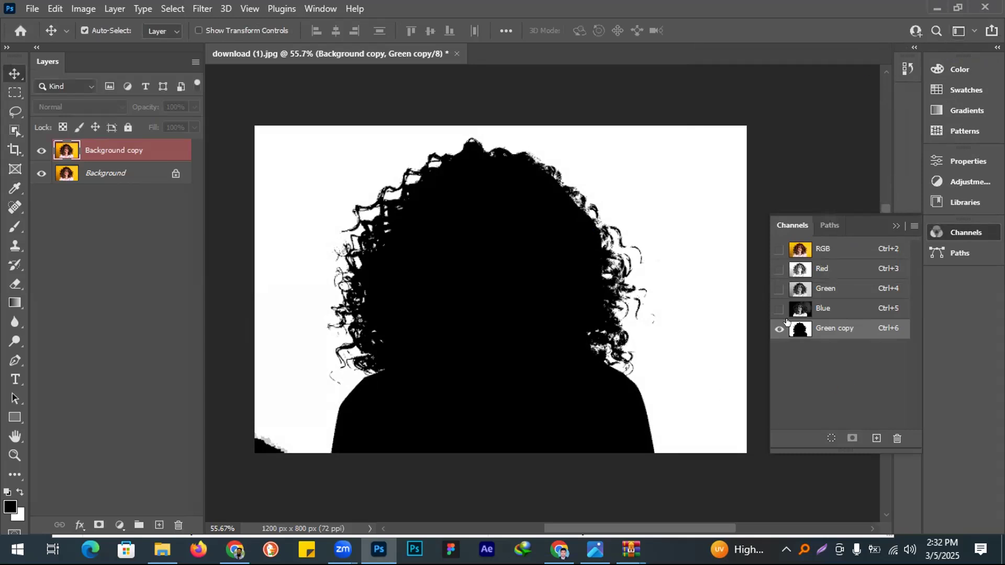
# - Invert the Green copy channel and load it as a selection
pyautogui.hotkey('ctrl', 'i')
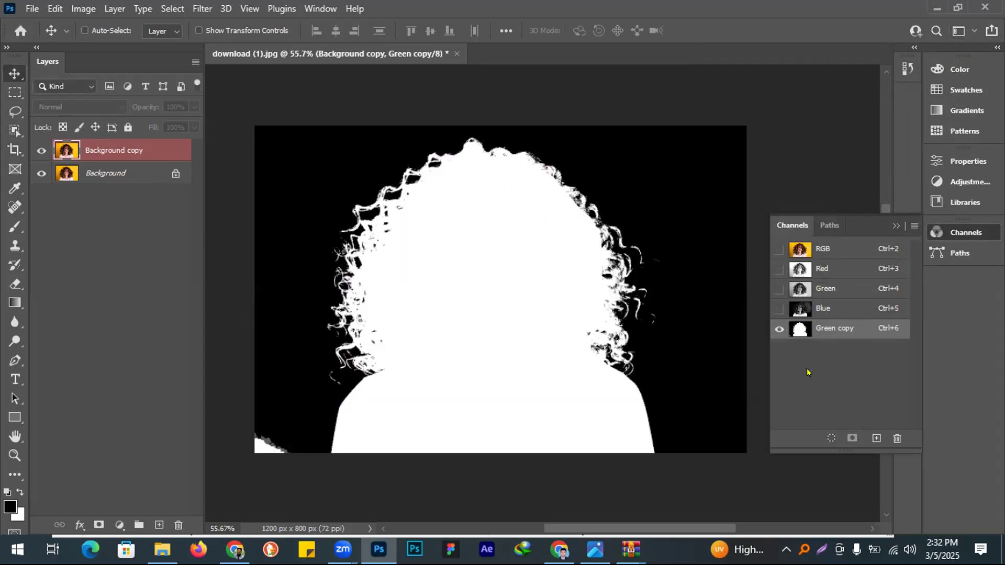
pyautogui.keyDown('ctrl'); pyautogui.click(799, 328); pyautogui.keyUp('ctrl')
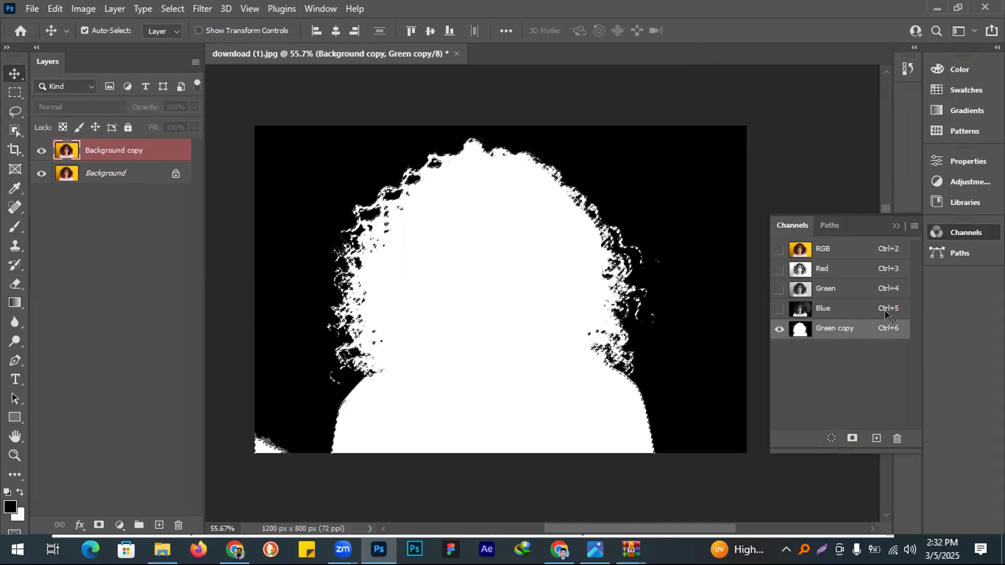
# - Copy the selected woman from the Background copy layer to a new layer and hide the two layers beneath it
pyautogui.click(112, 151)
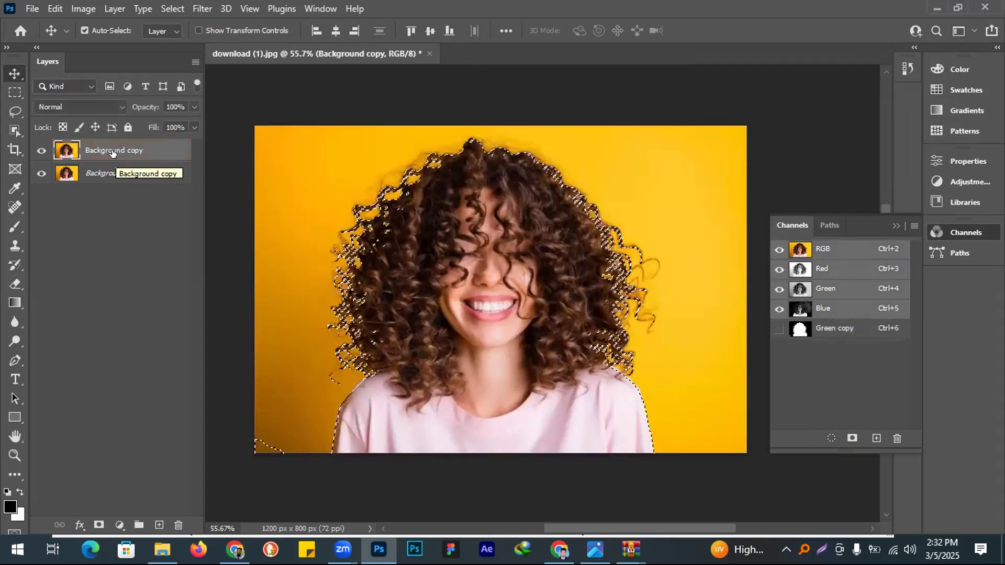
pyautogui.press('ctrl')
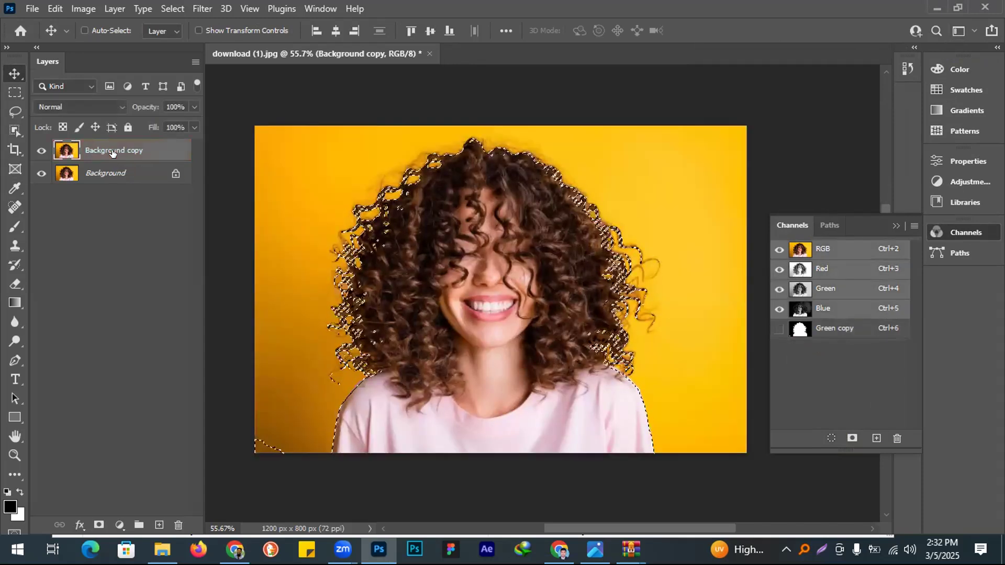
pyautogui.hotkey('ctrl', 'j')
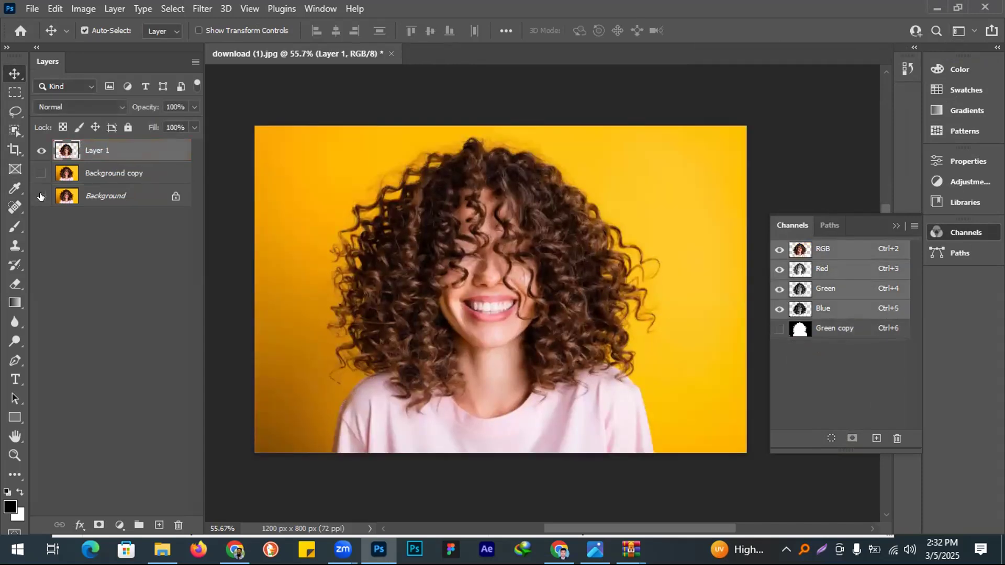
pyautogui.click(41, 196)
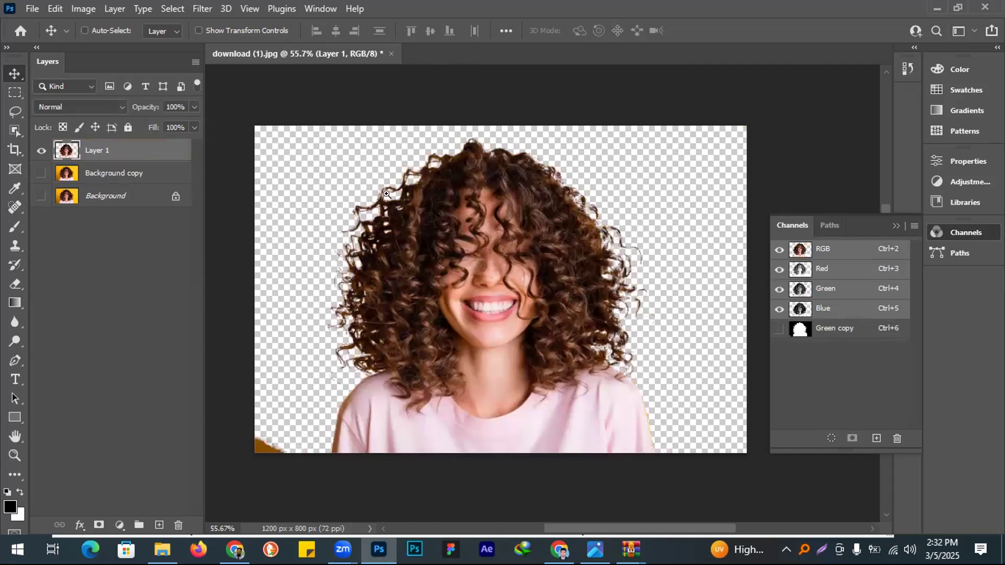
# - Examine the curly hair edges of the cutout up close on both sides of the head
pyautogui.scroll(5, 386, 194)
pyautogui.hotkey('ctrl', ';')
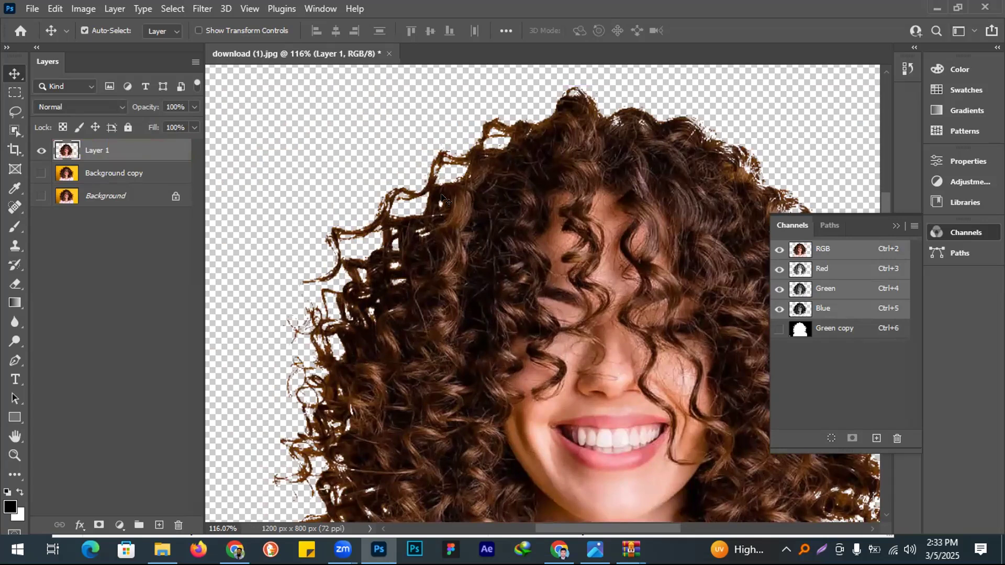
pyautogui.moveTo(490, 111); pyautogui.dragTo(469, 103)
pyautogui.moveTo(683, 178); pyautogui.dragTo(657, 231)
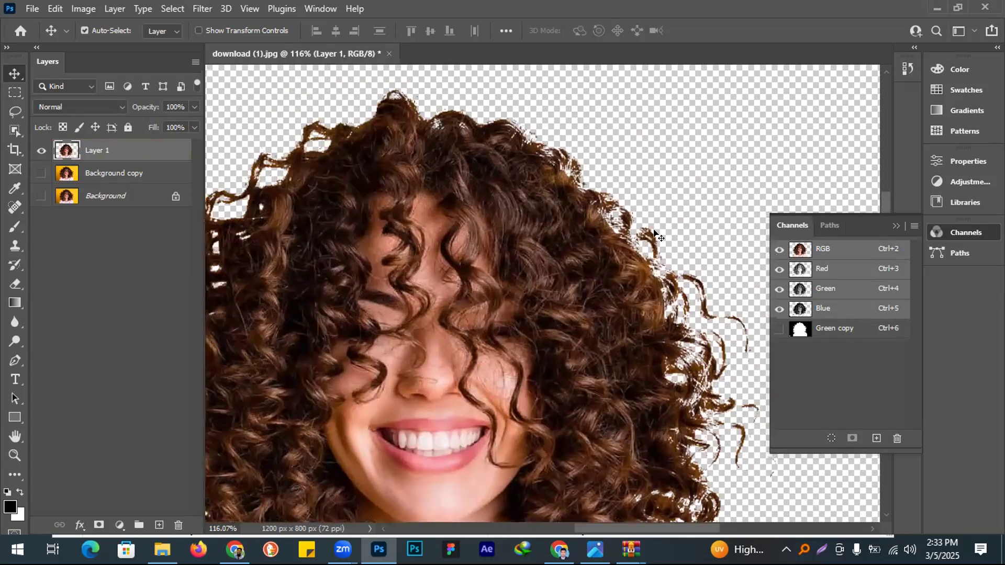
pyautogui.scroll(4, 608, 206)
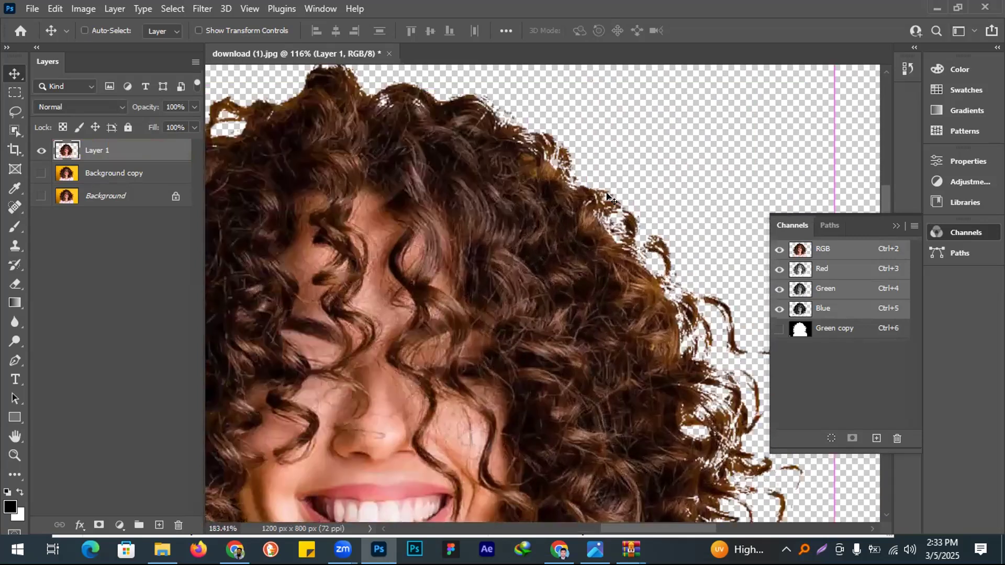
pyautogui.scroll(3, 607, 198)
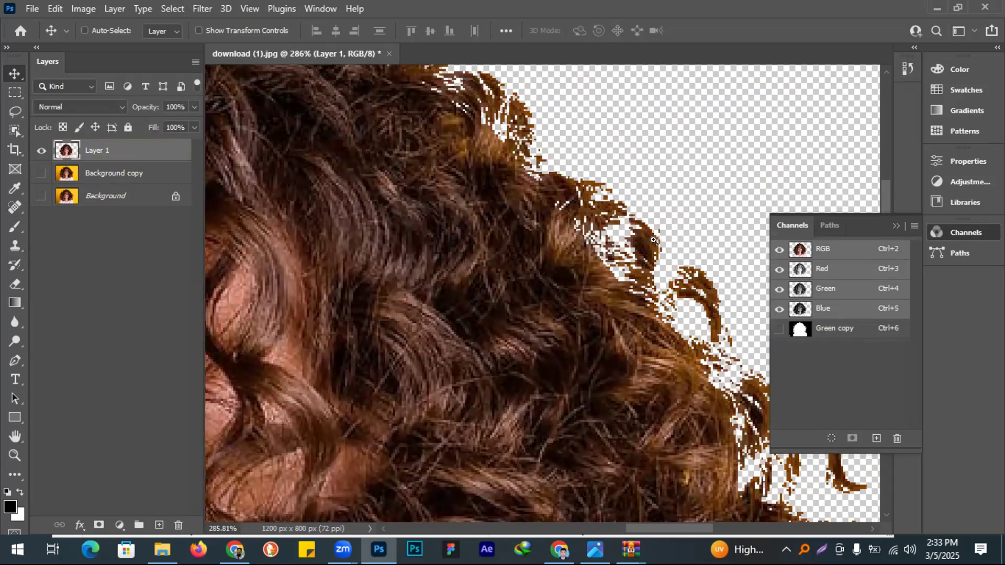
pyautogui.scroll(-4, 608, 224)
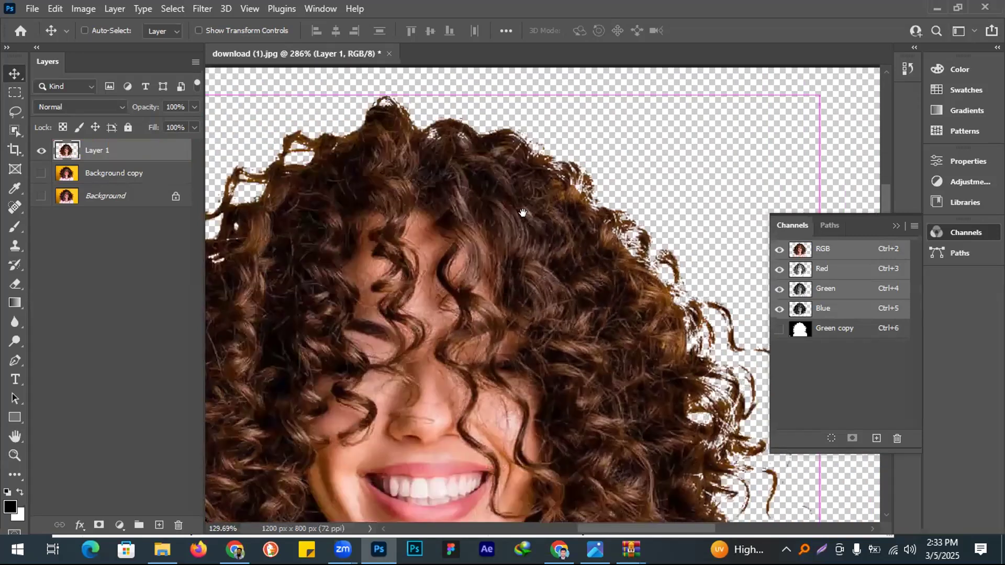
pyautogui.scroll(-6, 760, 417)
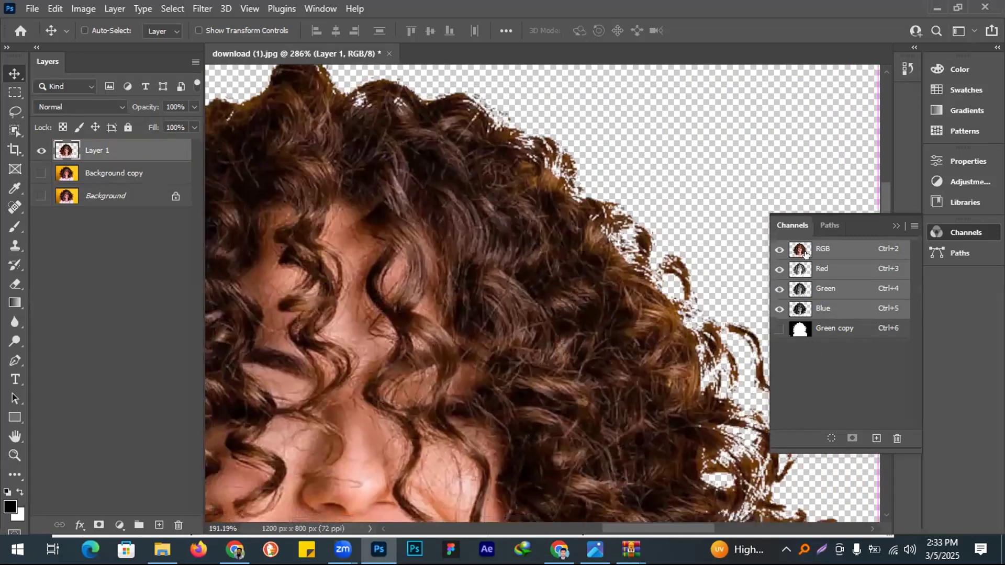
pyautogui.scroll(2, 473, 496)
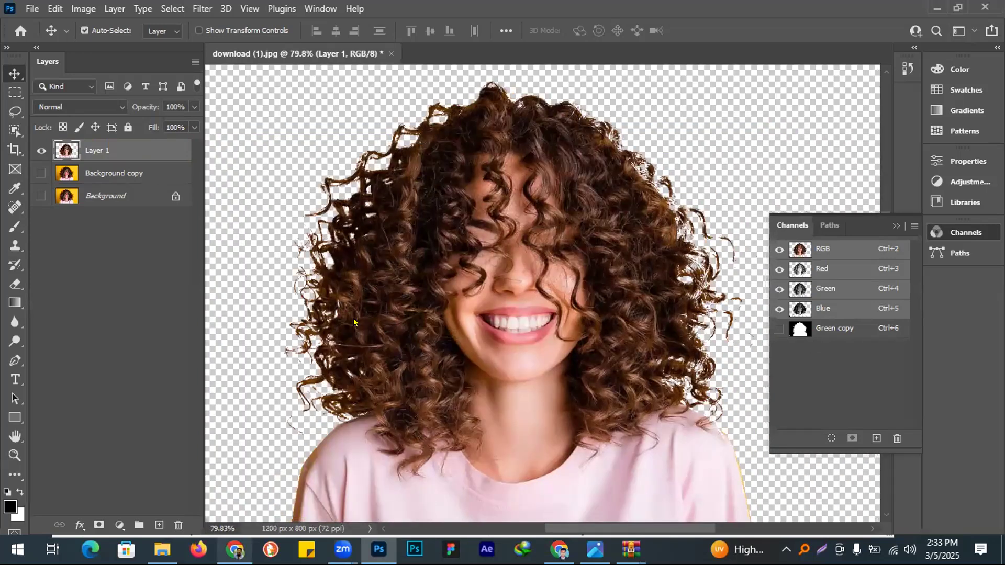
# - Switch to Chrome, browse the "curly hair" image results and open the Red magazine photo of the woman in a white T-shirt
pyautogui.hotkey('alt', 'Tab')
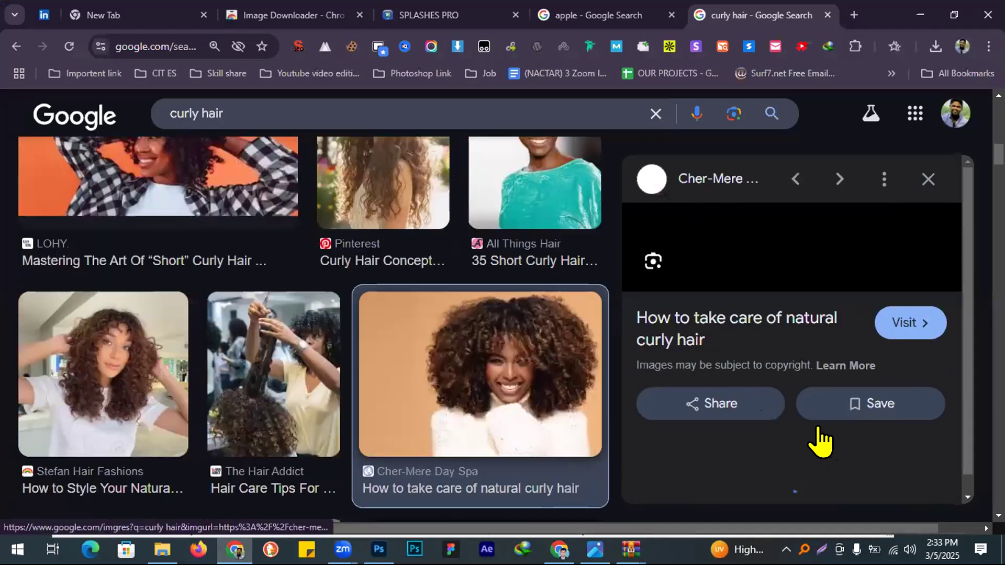
pyautogui.scroll(-10, 757, 427)
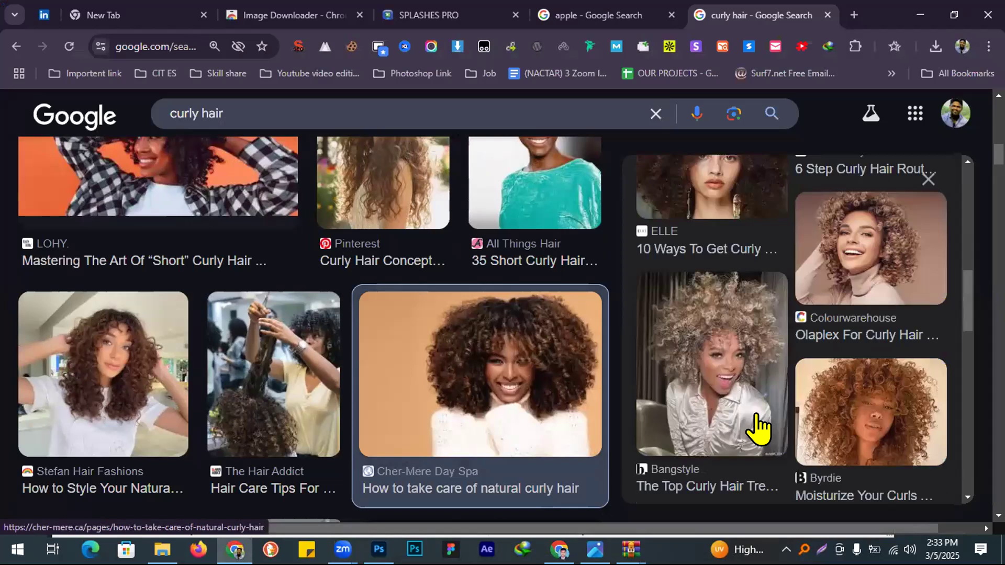
pyautogui.scroll(10, 775, 299)
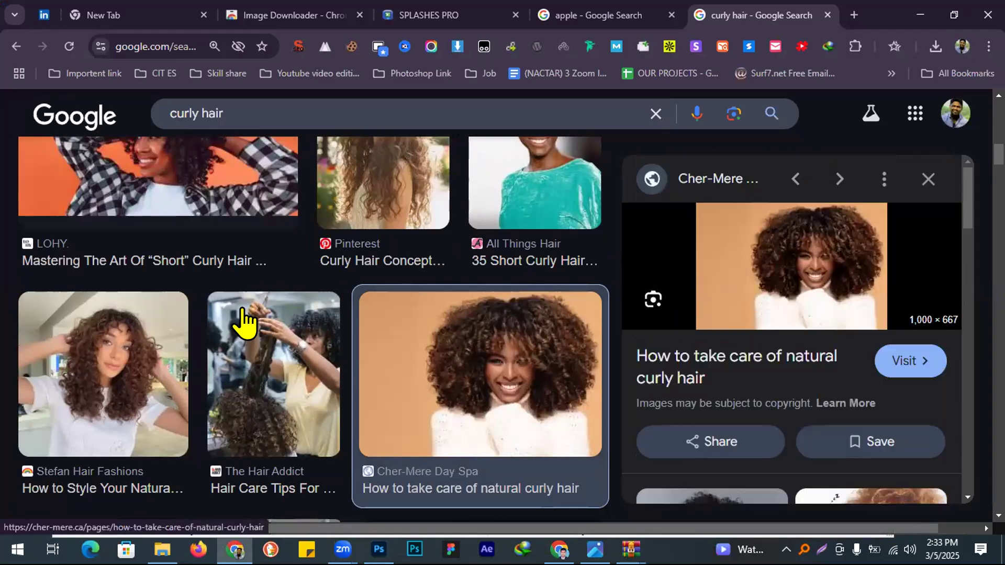
pyautogui.scroll(-10, 250, 371)
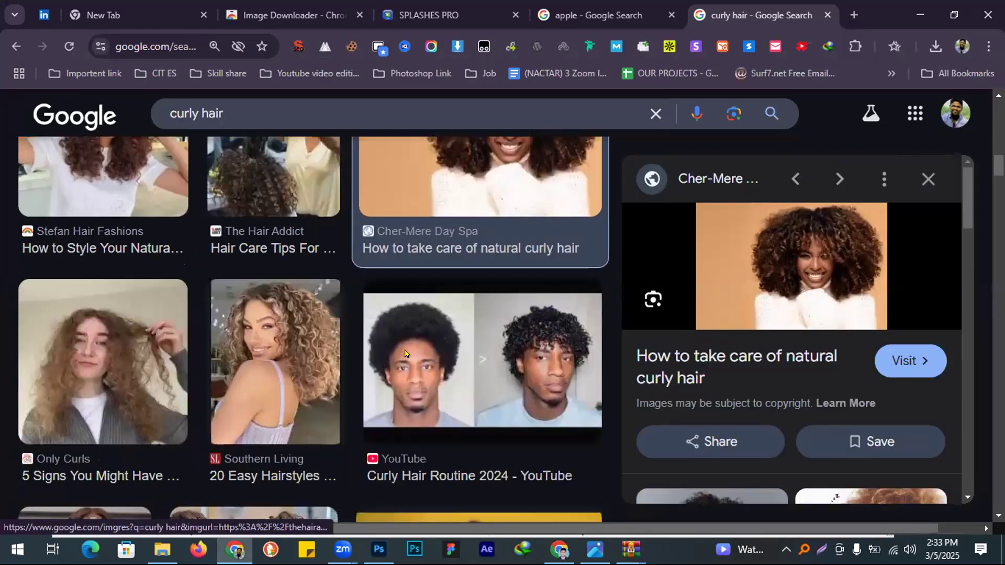
pyautogui.scroll(5, 184, 364)
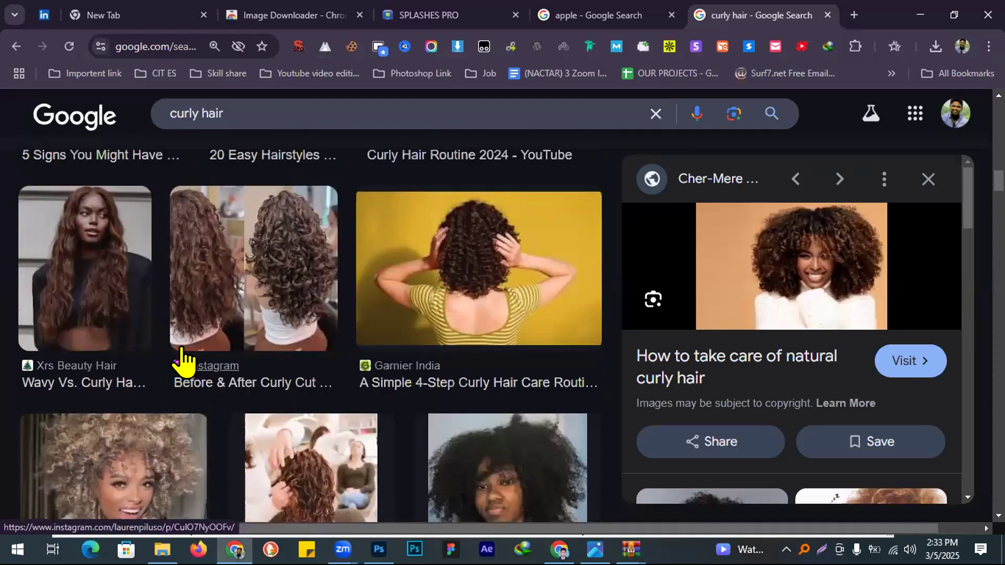
pyautogui.scroll(-5, 774, 309)
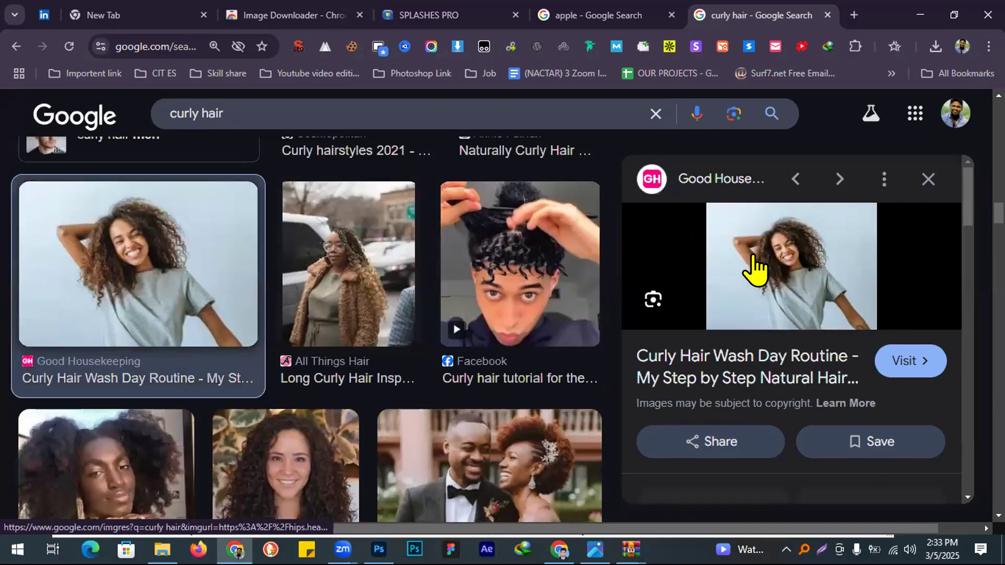
pyautogui.scroll(-6, 806, 338)
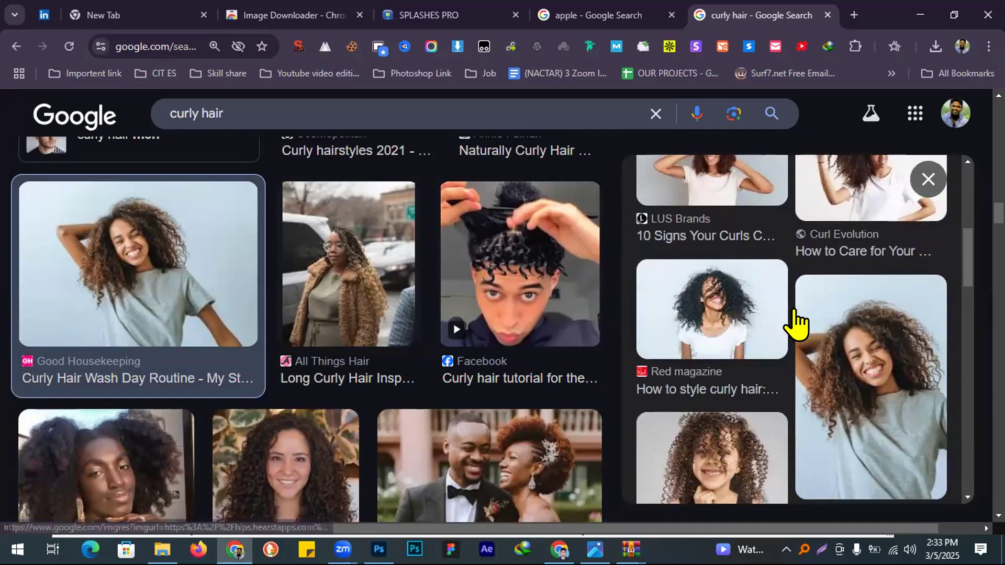
pyautogui.click(785, 313)
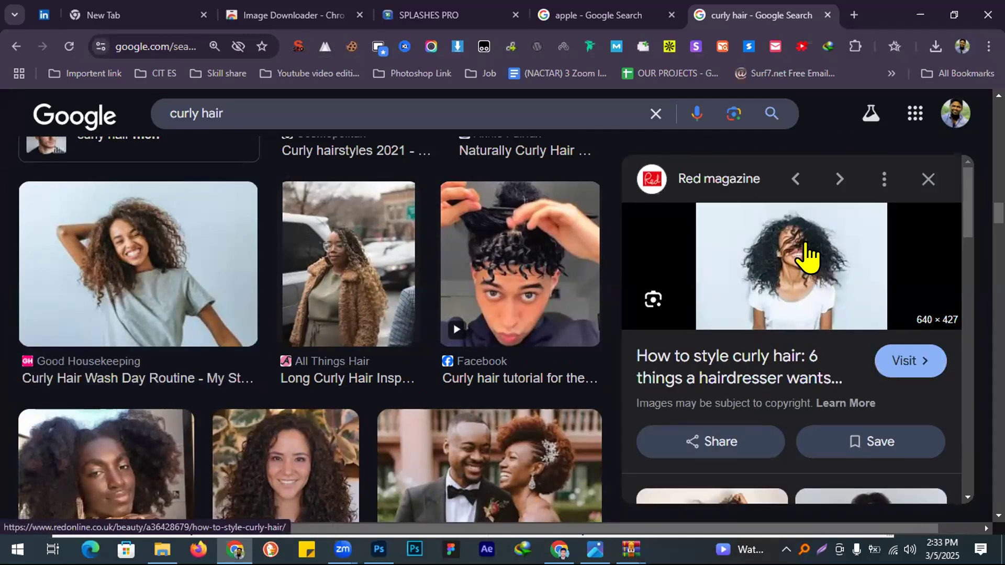
# - Save the previewed Red magazine photo as images.jpg in the iamgess folder and open it in Photoshop
pyautogui.rightClick(653, 275)
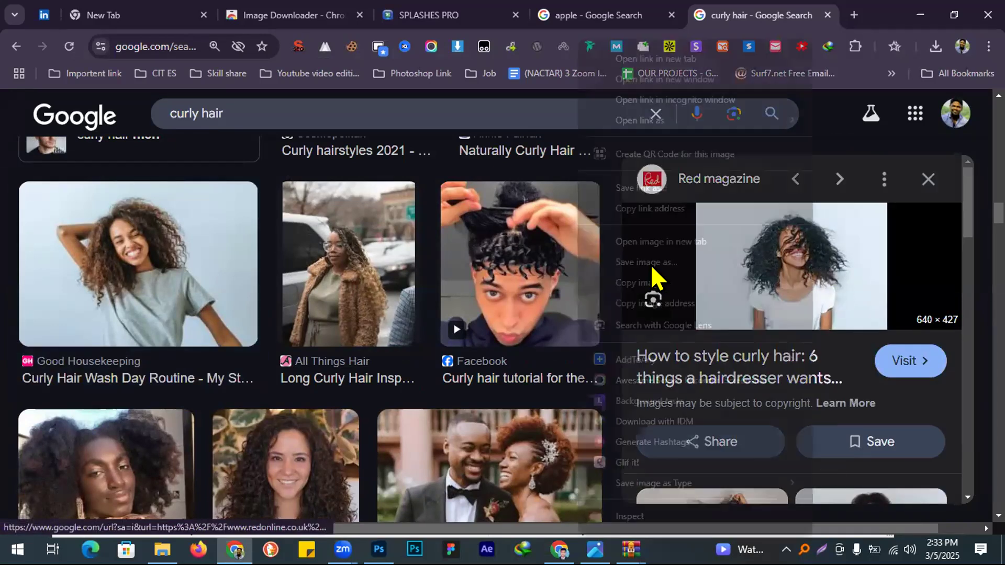
pyautogui.press('v')
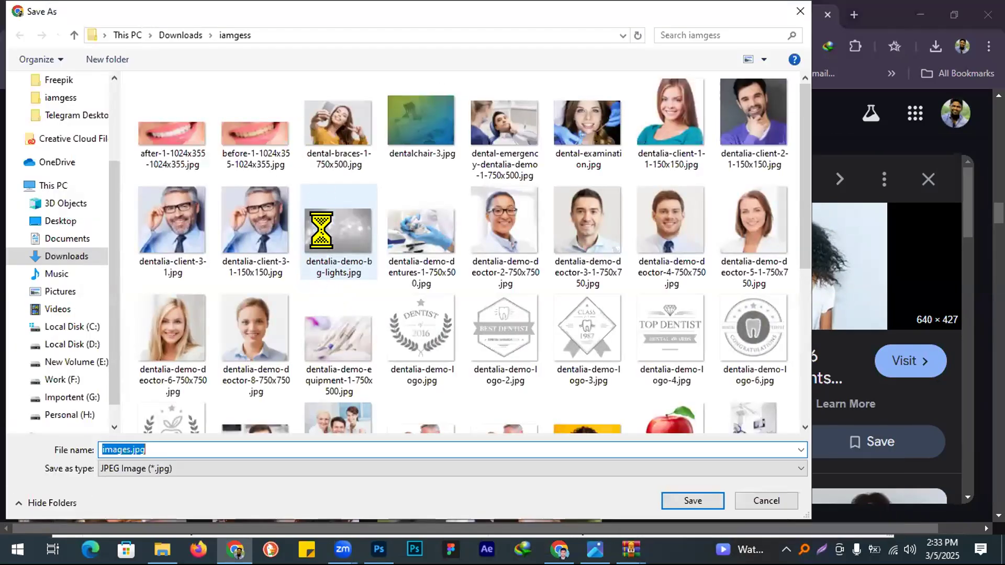
pyautogui.press('Return')
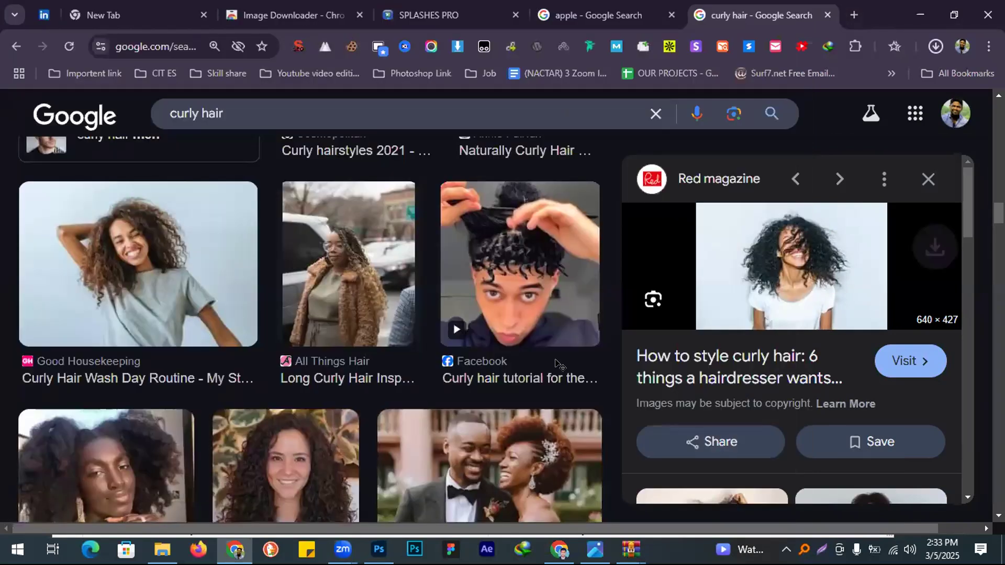
pyautogui.hotkey('alt', 'Tab')
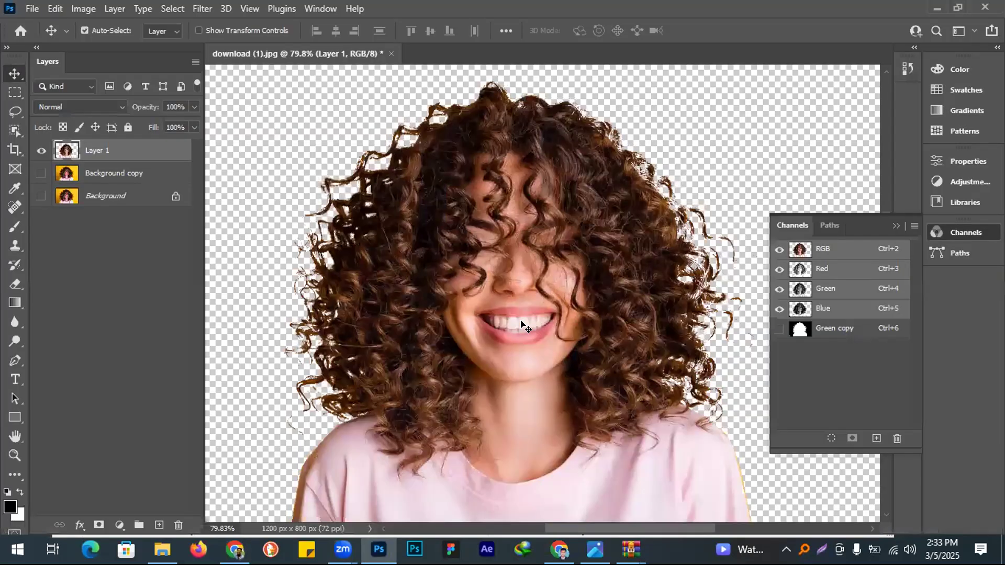
pyautogui.hotkey('ctrl', 'o')
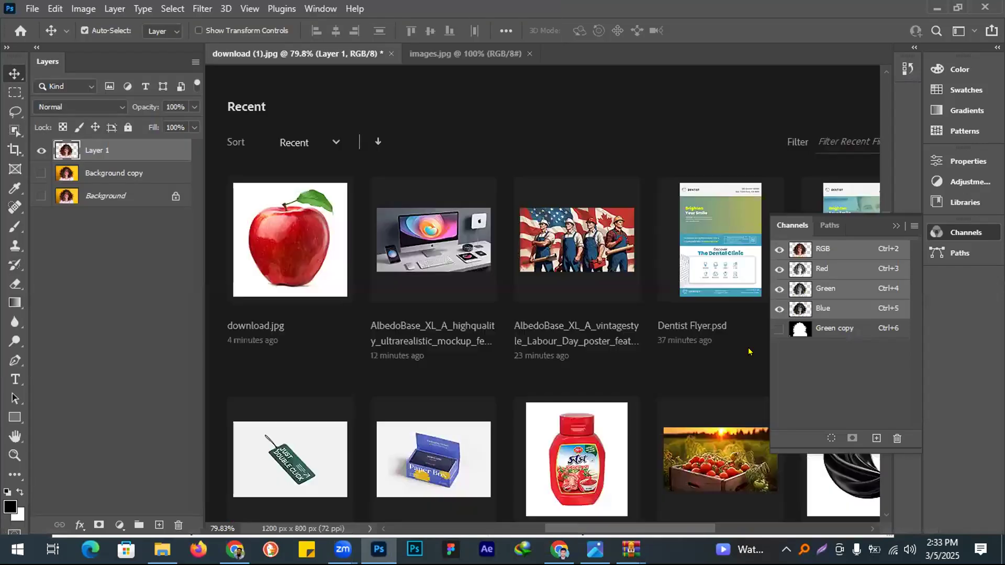
# - Switch to Chrome, open the previewed Red magazine photo in its own tab, and browse the curly hair image results for another practice photo
pyautogui.hotkey('alt', 'Tab')
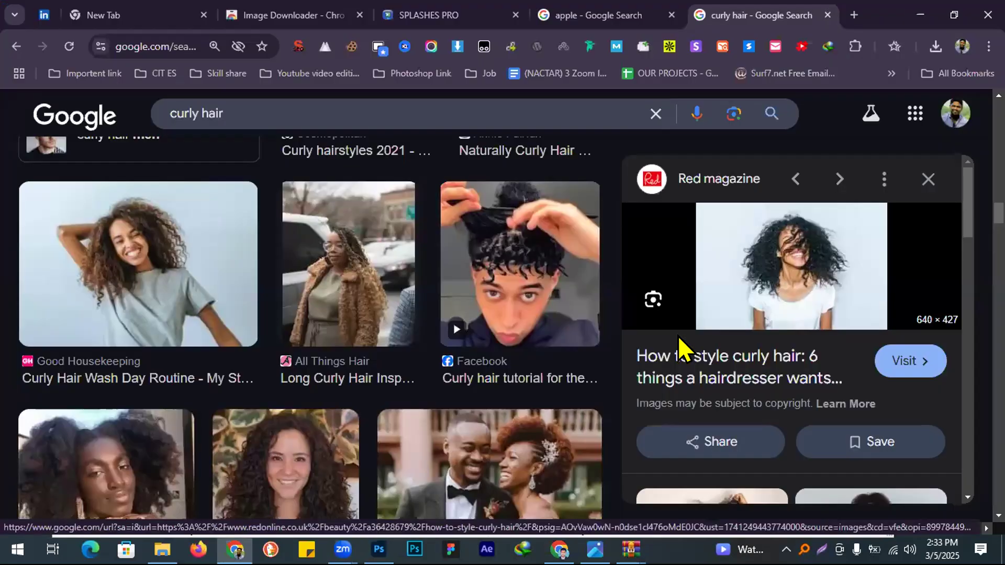
pyautogui.click(677, 335)
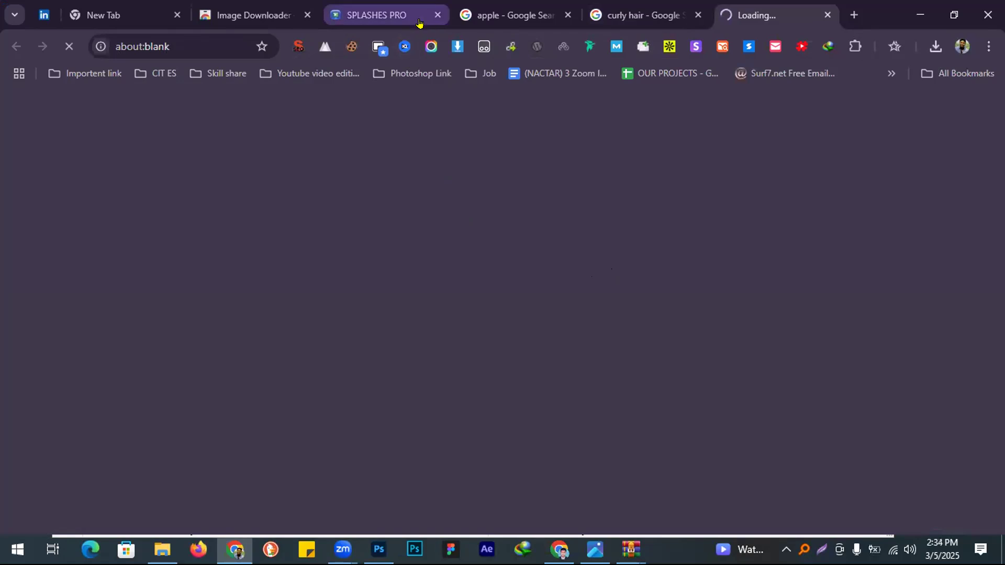
pyautogui.hotkey('ctrl', 'shift', 'Tab')
pyautogui.scroll(-4, 732, 348)
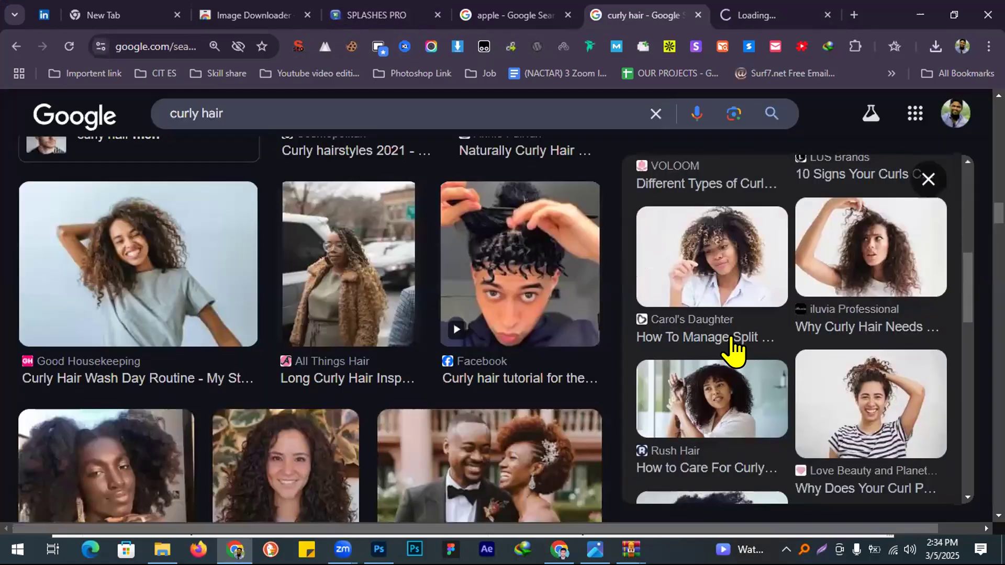
pyautogui.scroll(-2, 727, 350)
pyautogui.scroll(-3, 665, 352)
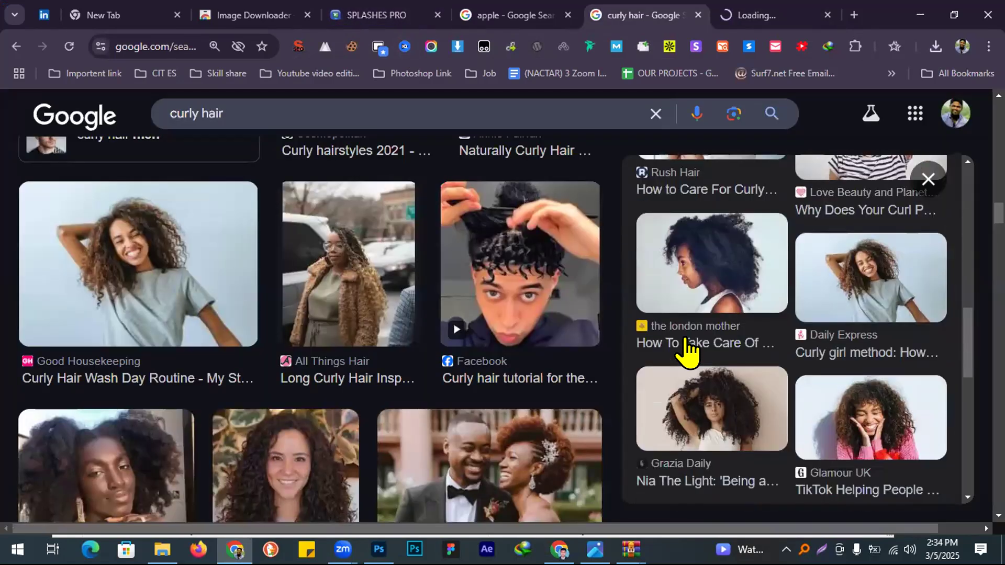
pyautogui.scroll(-4, 732, 419)
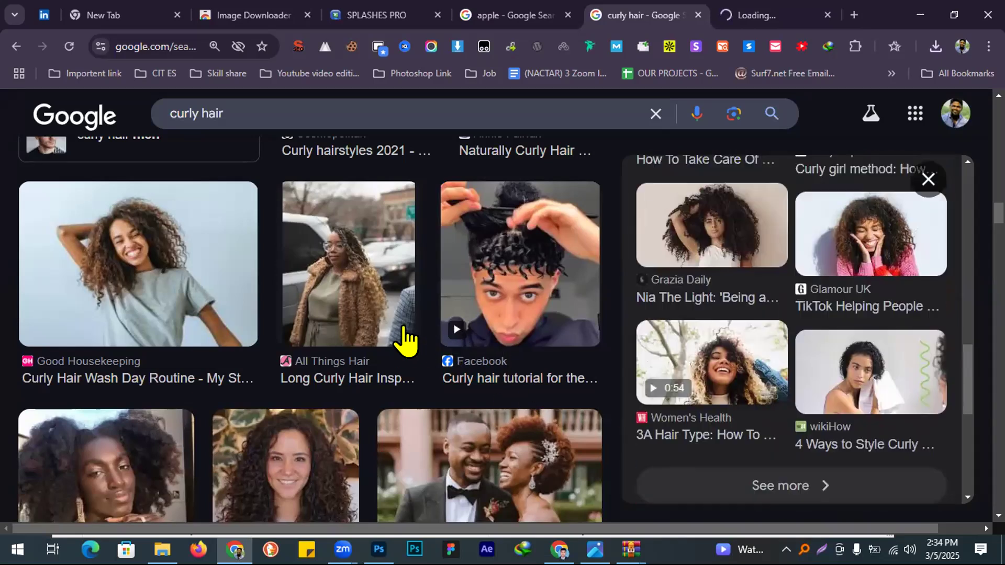
pyautogui.scroll(-3, 408, 333)
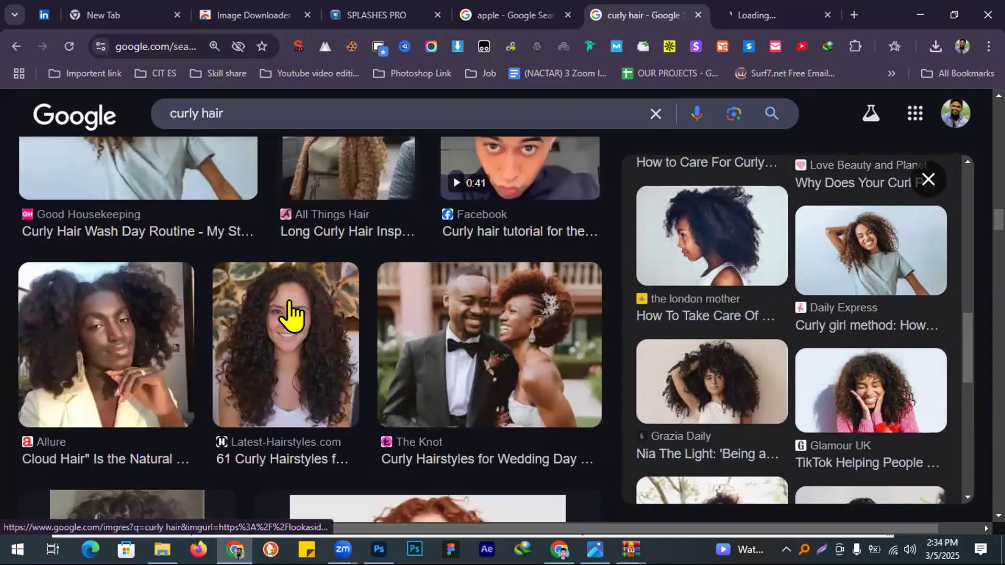
pyautogui.scroll(8, 367, 361)
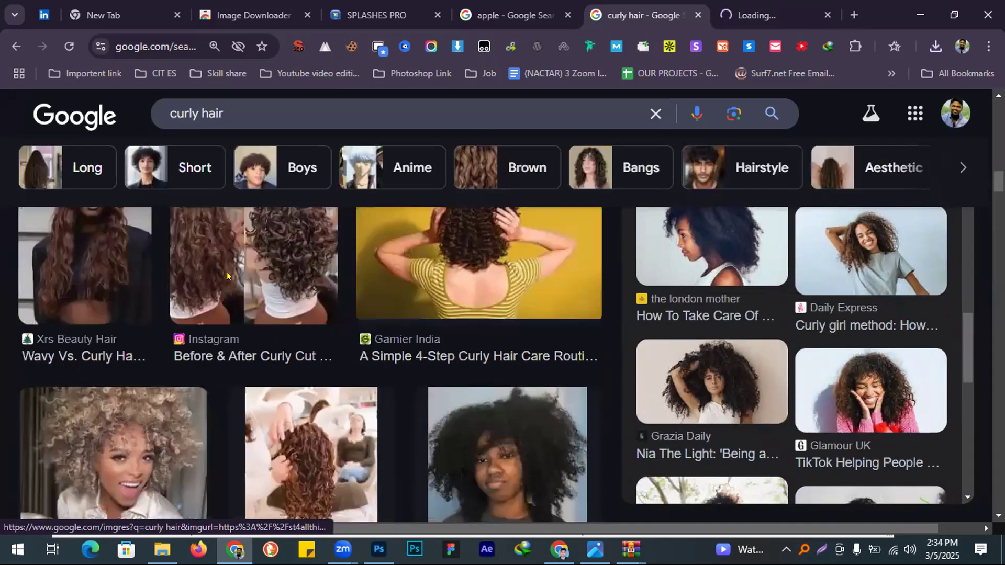
pyautogui.scroll(5, 62, 272)
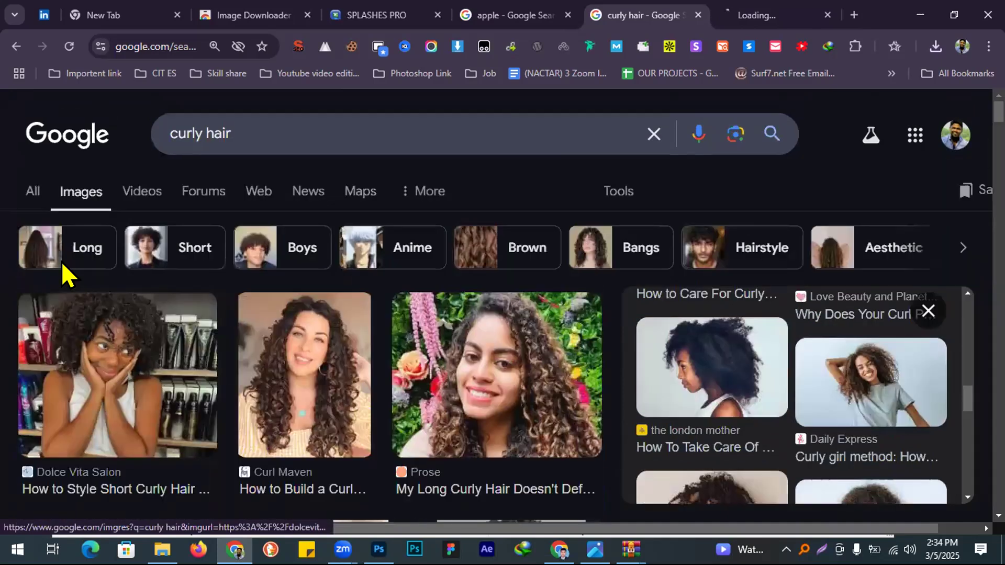
pyautogui.scroll(-1, 688, 272)
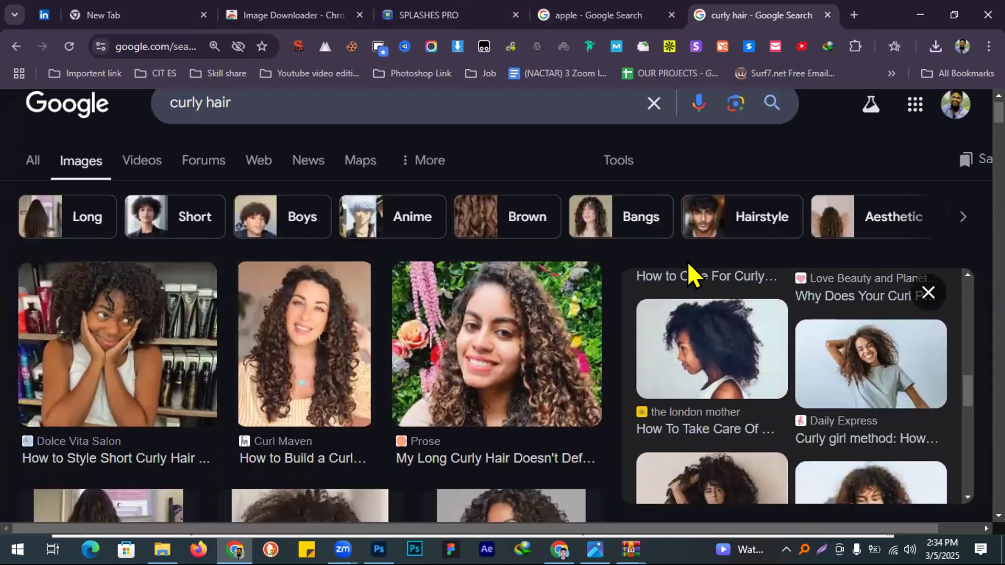
pyautogui.scroll(-2, 790, 287)
# - Preview the London Mother photo of the curly-haired woman in profile and try to view its image in a separate tab
pyautogui.click(780, 301)
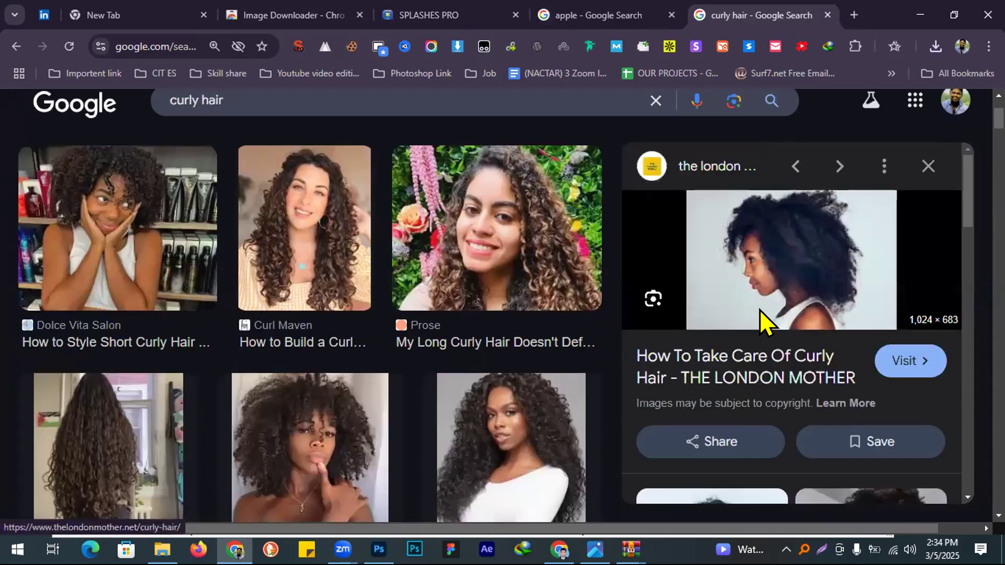
pyautogui.scroll(-3, 743, 340)
pyautogui.scroll(3, 732, 366)
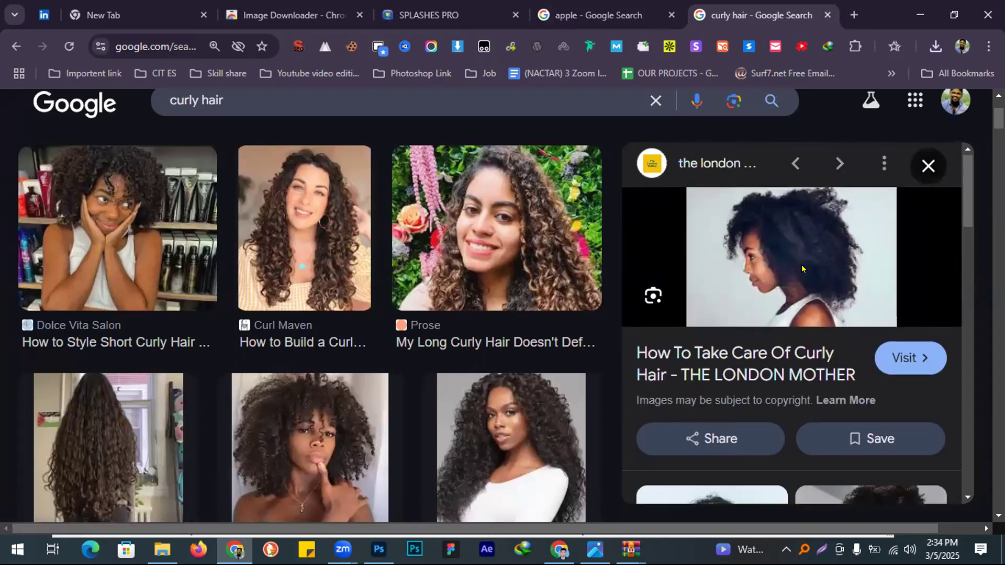
pyautogui.rightClick(685, 243)
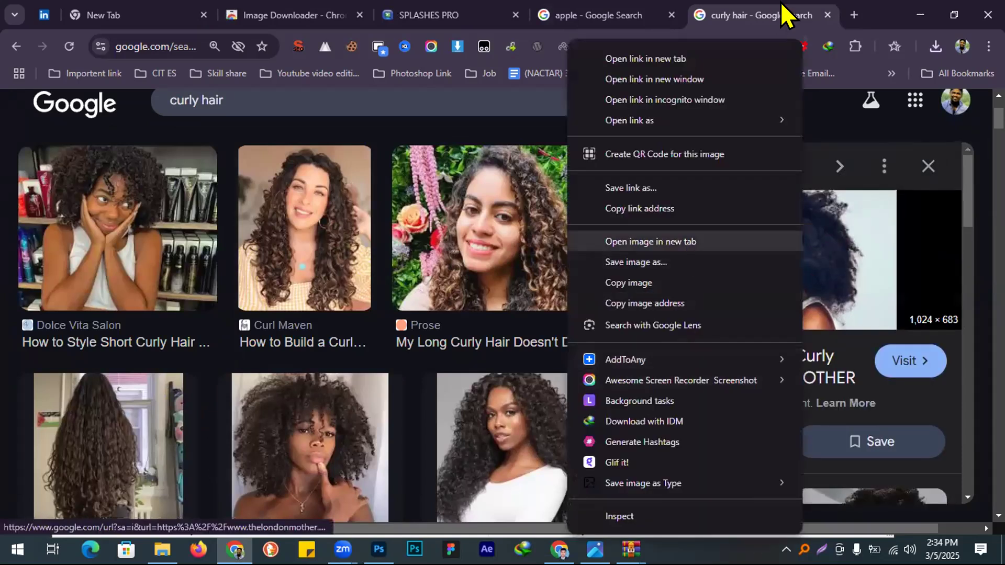
pyautogui.hotkey('ctrl', 'w')
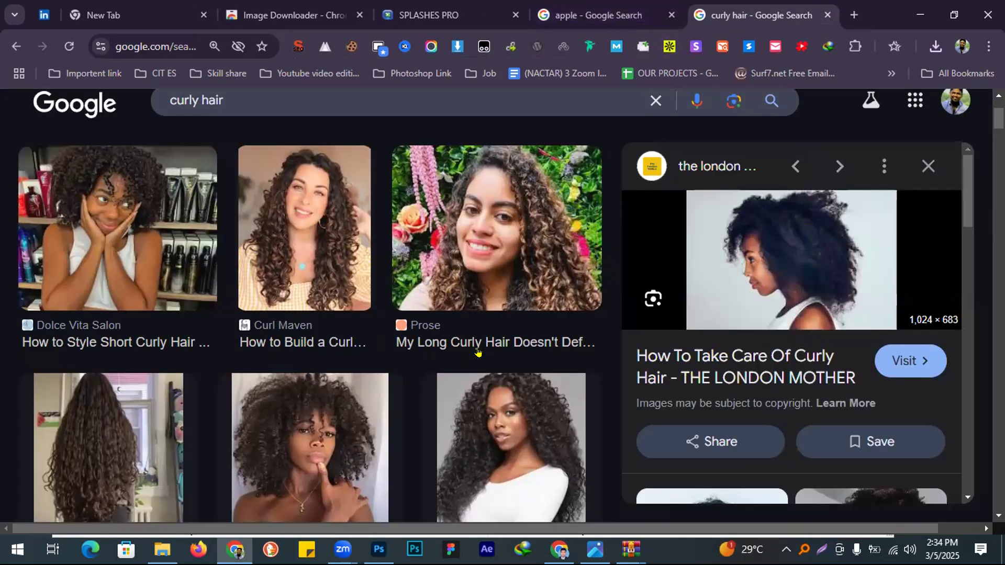
# - Browse further down the curly hair results and preview the Sitting Pretty photo of the woman in a light sweater
pyautogui.scroll(-4, 497, 327)
pyautogui.scroll(-3, 496, 325)
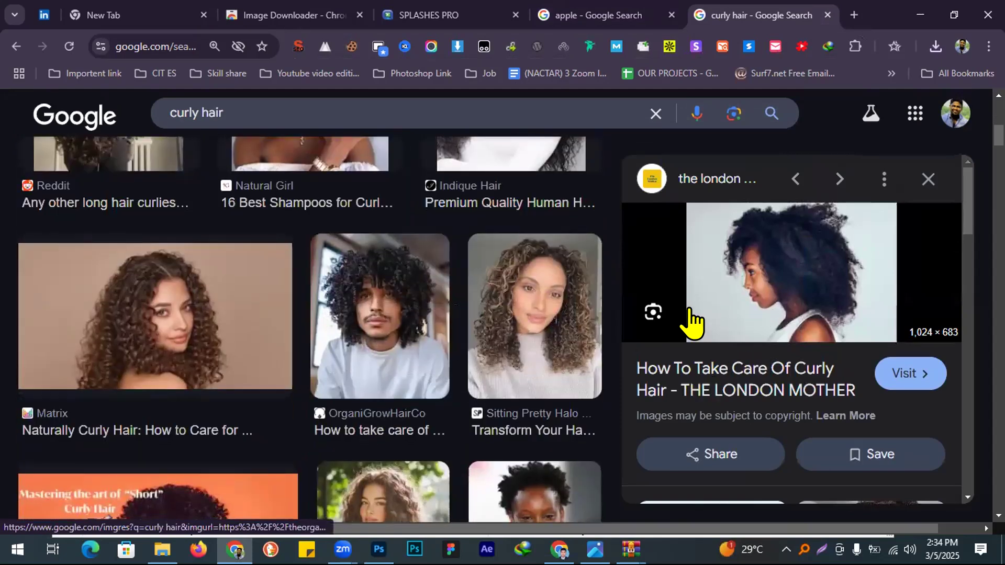
pyautogui.press('Right')
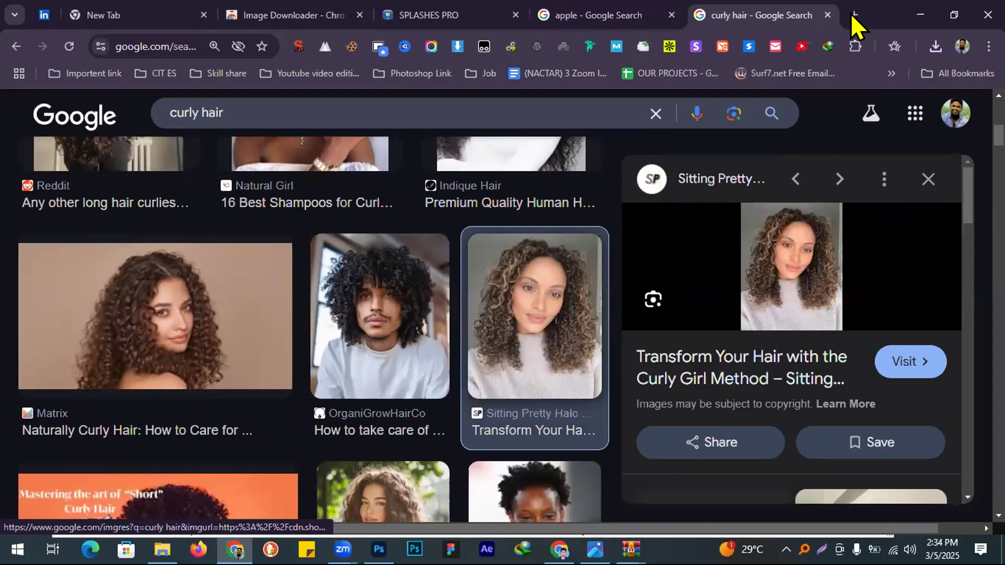
pyautogui.hotkey('ctrl', 't')
pyautogui.write('upwork.com')
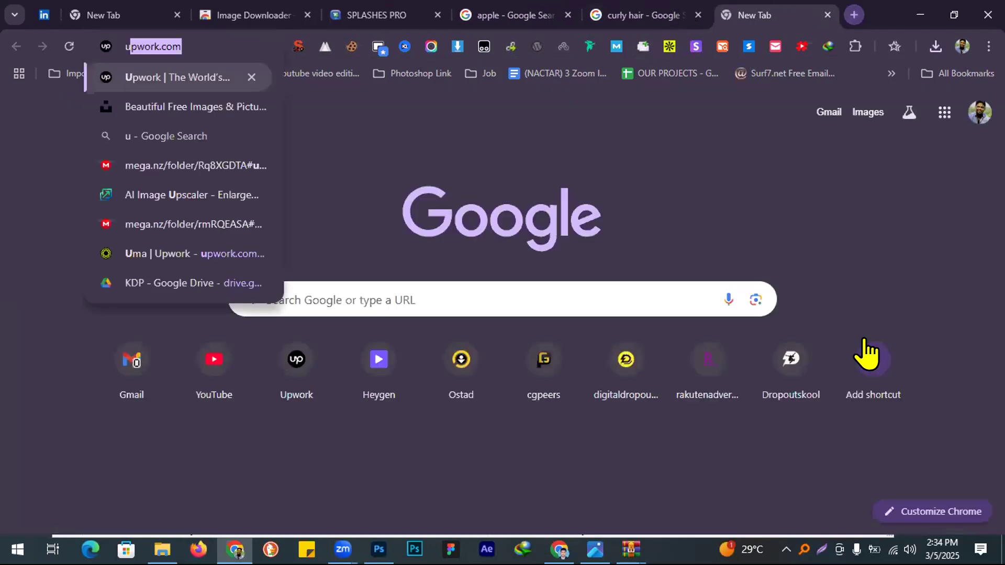
pyautogui.click(666, 7)
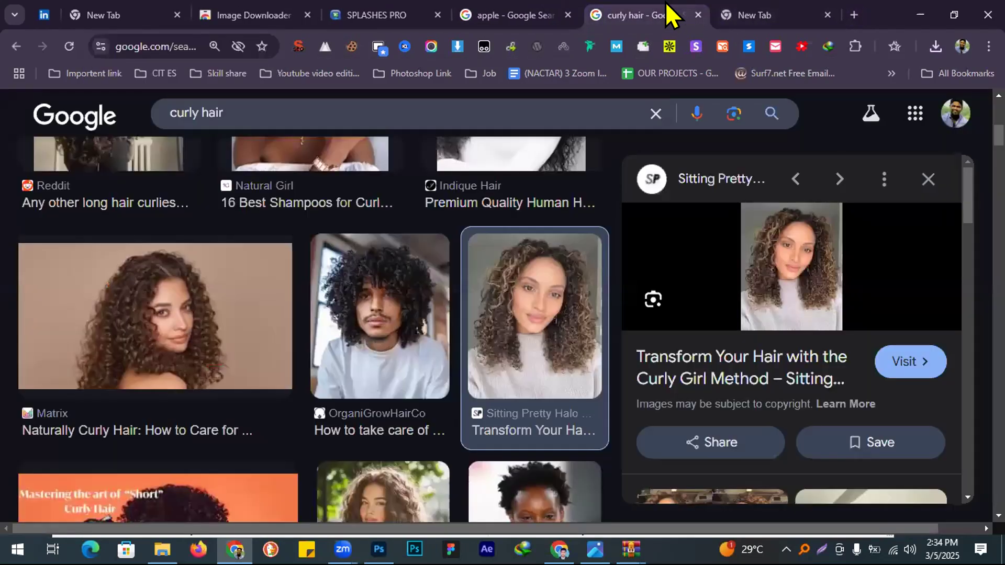
# - View the Sitting Pretty image on its own in a separate tab, and return to the curly hair results
pyautogui.rightClick(536, 300)
pyautogui.click(670, 240)
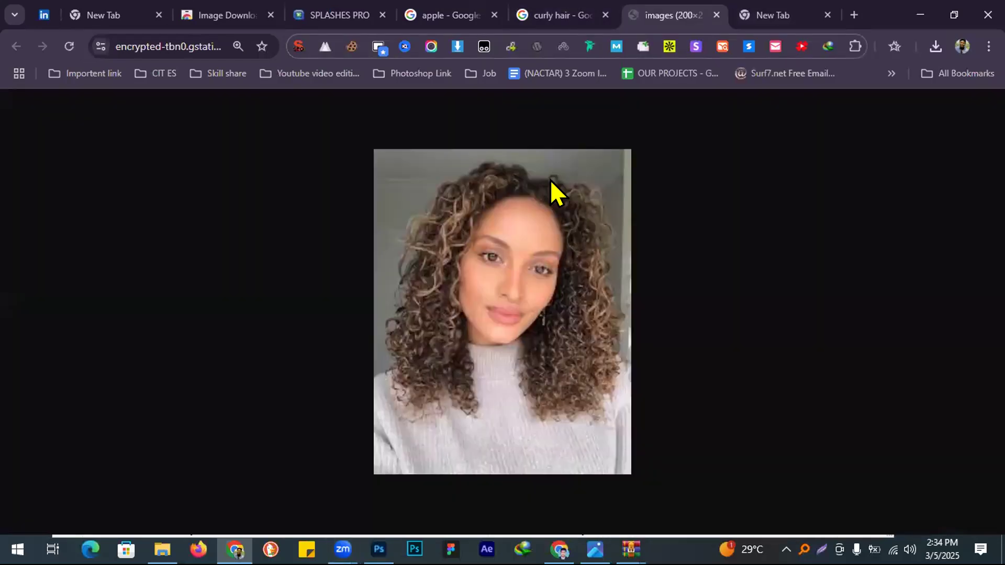
pyautogui.hotkey('ctrl', 'shift', 'Tab')
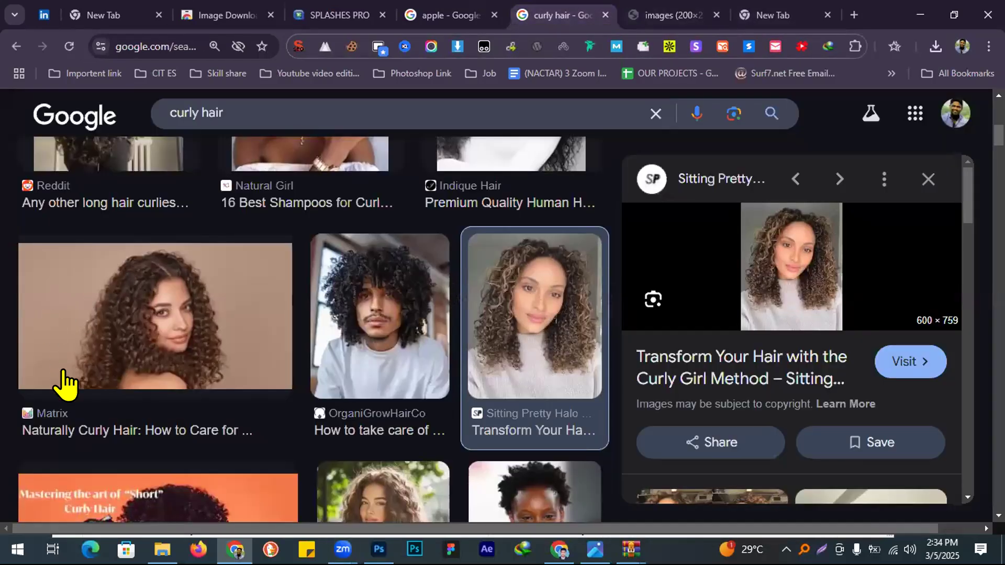
# - Filter the curly hair image results by size and browse the filtered photos
pyautogui.scroll(5, 66, 382)
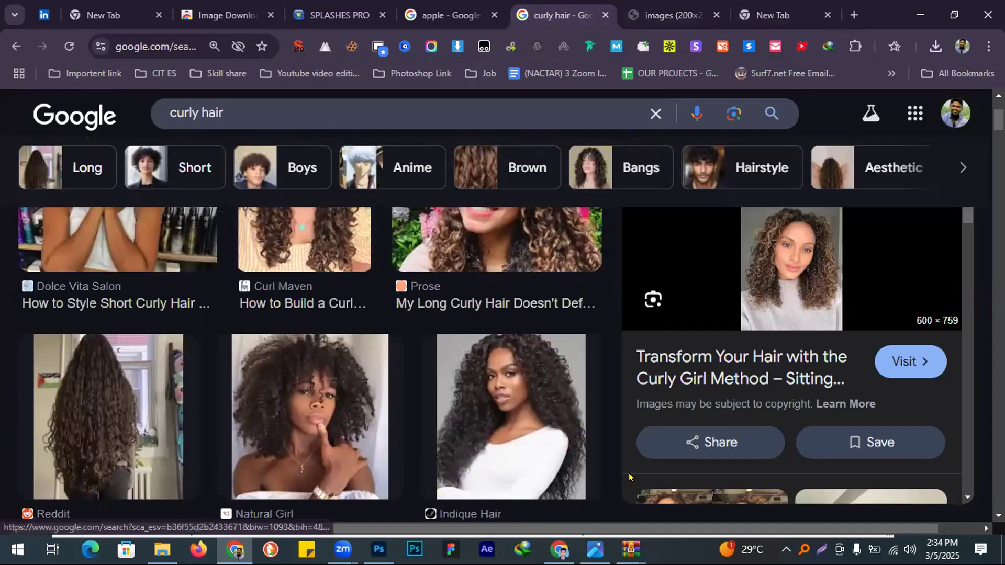
pyautogui.scroll(3, 426, 465)
pyautogui.click(618, 191)
pyautogui.click(45, 303)
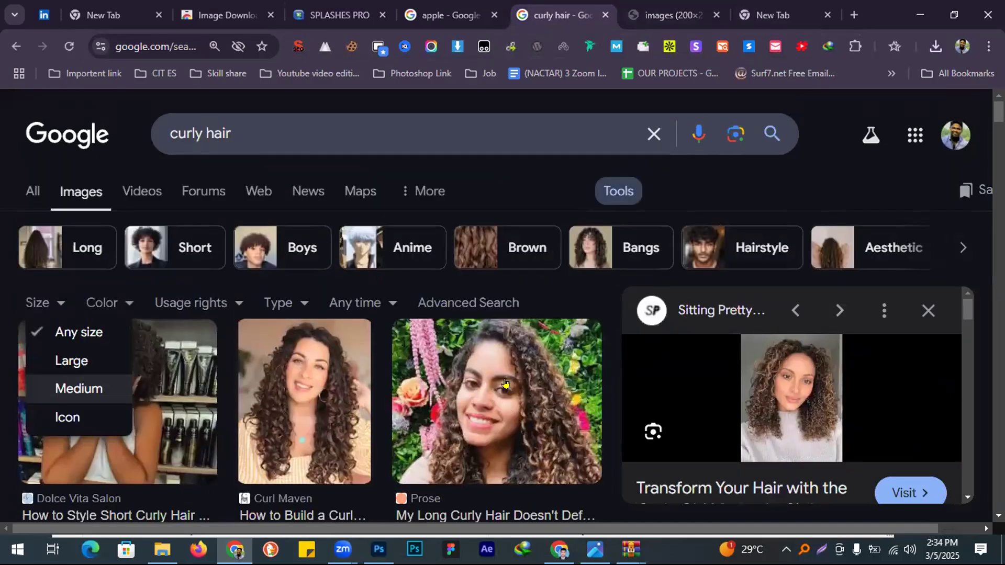
pyautogui.scroll(-4, 501, 338)
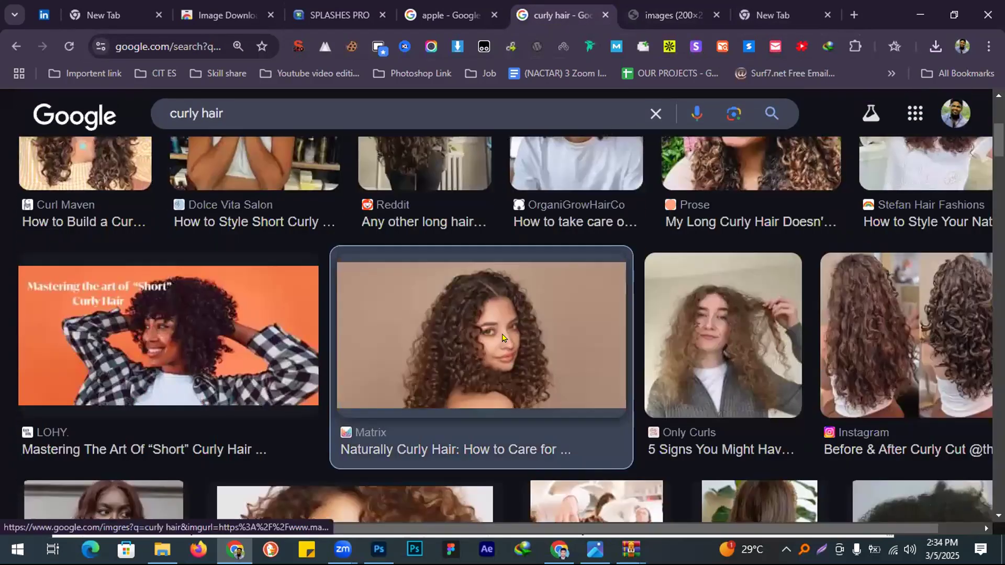
# - Save the Matrix photo of the curly-haired woman on a beige background as naturally-curly-hair-hero.jpg and open it in Photoshop
pyautogui.click(502, 338)
pyautogui.rightClick(689, 400)
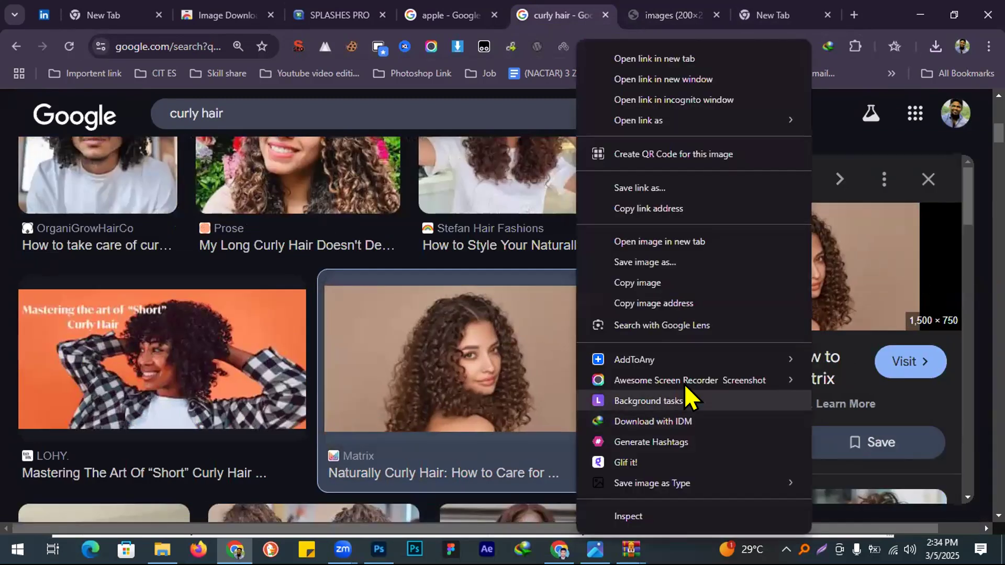
pyautogui.click(434, 209)
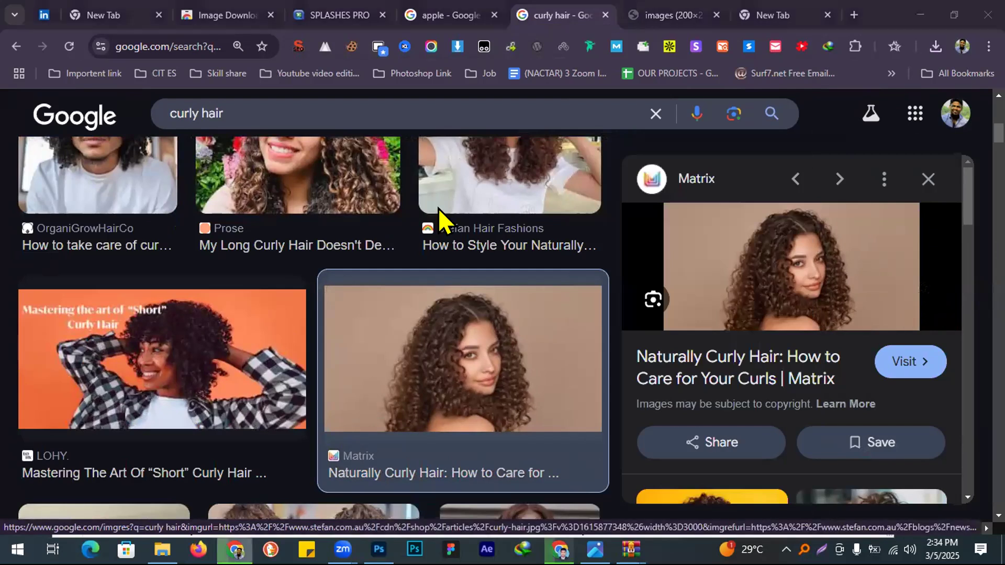
pyautogui.press('Return')
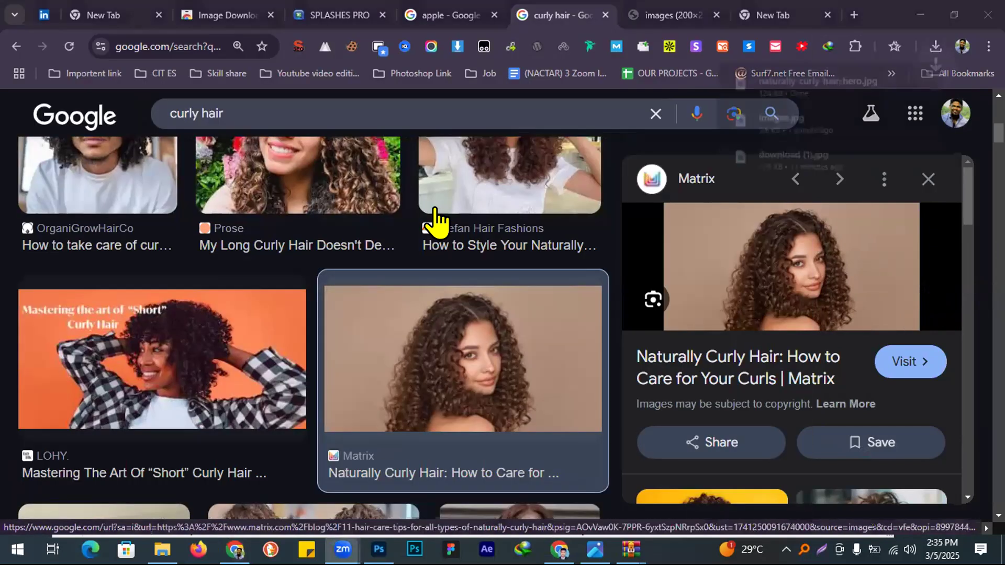
pyautogui.hotkey('alt', 'Tab')
pyautogui.hotkey('ctrl', 'o')
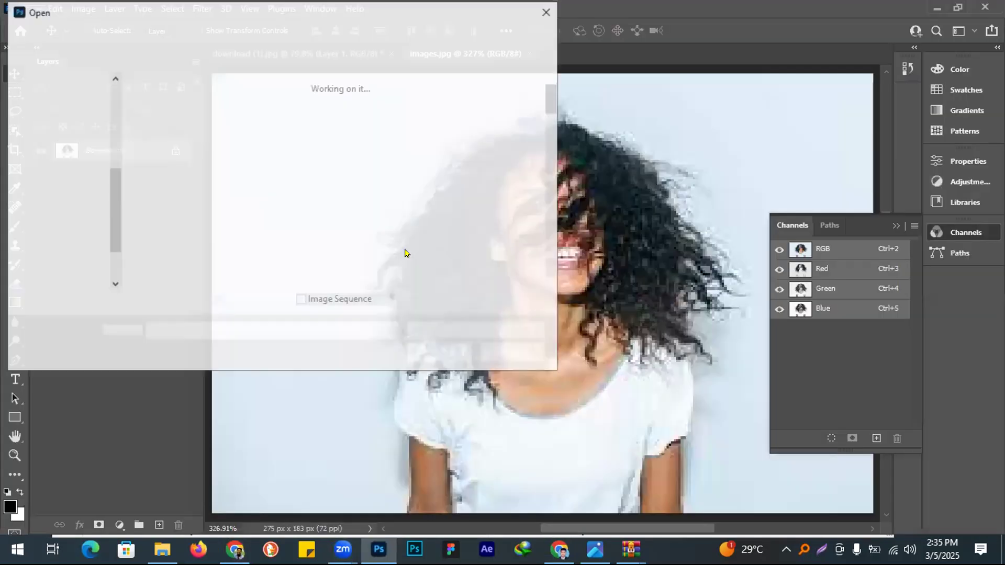
pyautogui.press('Return')
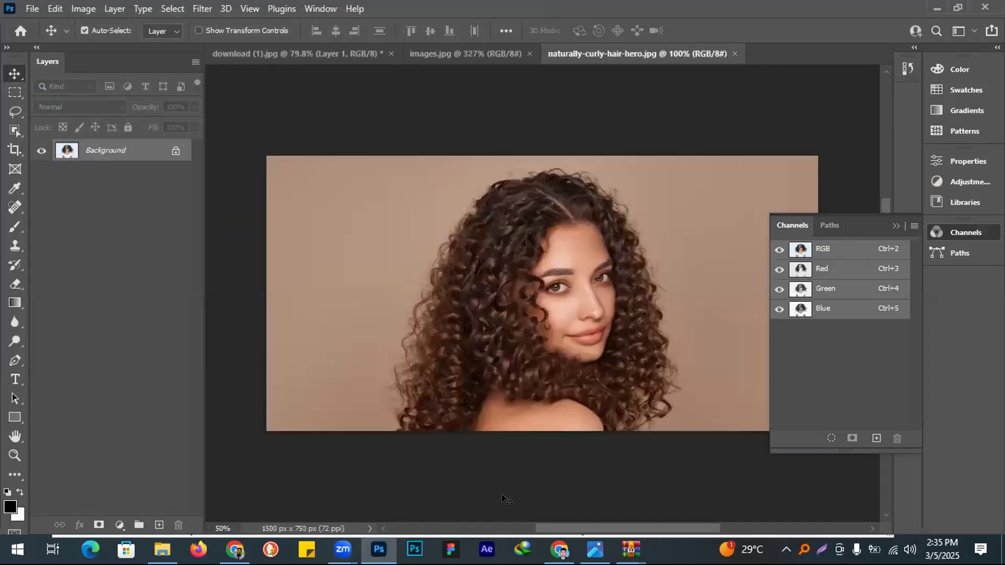
# - Start a Pen path at the photo's bottom edge beside the shoulder and trace it just inside the lower left hair edge
pyautogui.scroll(4, 536, 345)
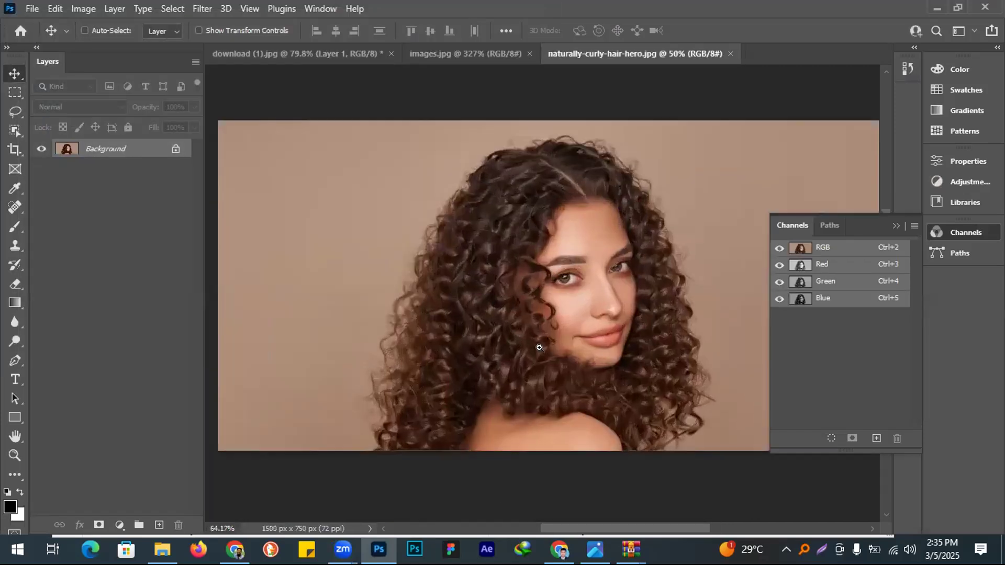
pyautogui.scroll(2, 485, 252)
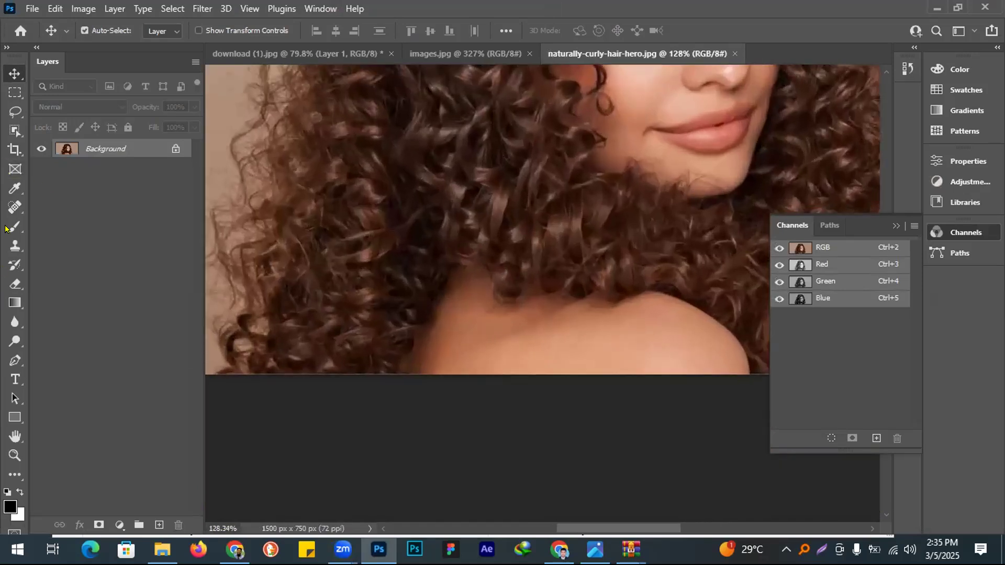
pyautogui.press('p')
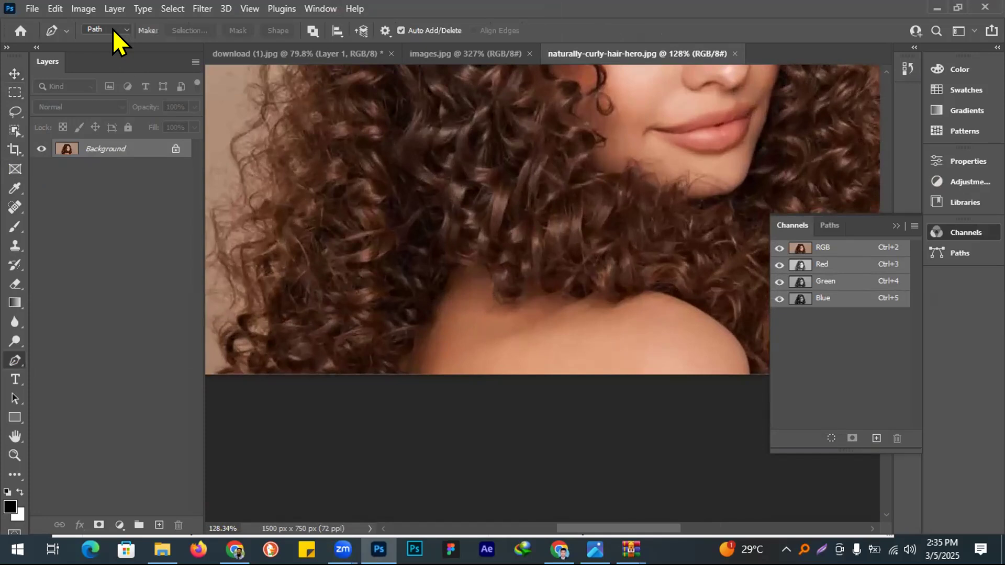
pyautogui.click(406, 375)
pyautogui.click(248, 376)
pyautogui.click(270, 331)
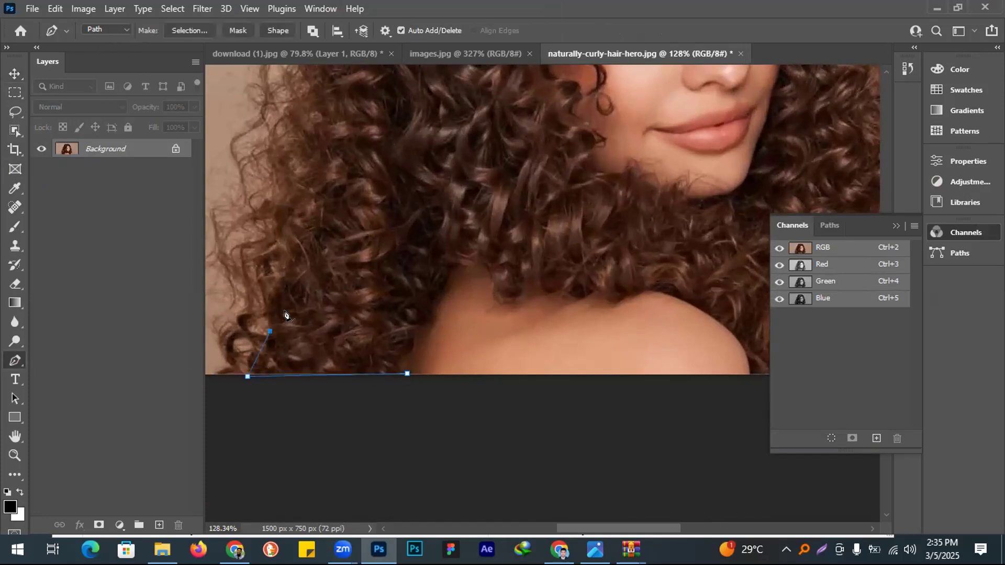
pyautogui.click(283, 284)
pyautogui.click(291, 232)
pyautogui.click(290, 193)
pyautogui.click(292, 129)
# - Continue the Pen path up the left side of the hair to the upper left of the head, staying inside the loose curls
pyautogui.scroll(5, 359, 328)
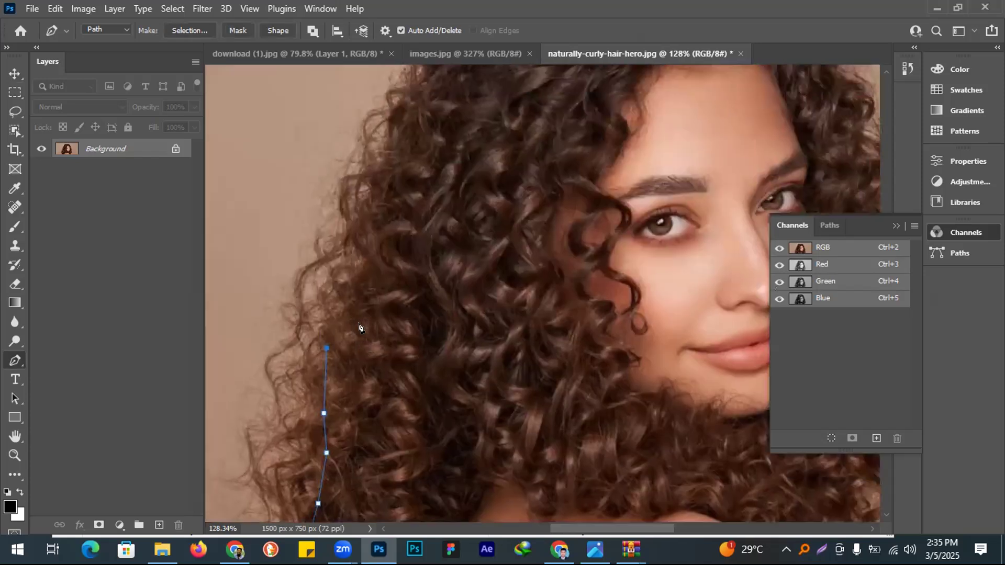
pyautogui.click(350, 298)
pyautogui.click(363, 263)
pyautogui.click(360, 228)
pyautogui.click(384, 176)
pyautogui.moveTo(408, 269); pyautogui.dragTo(348, 383)
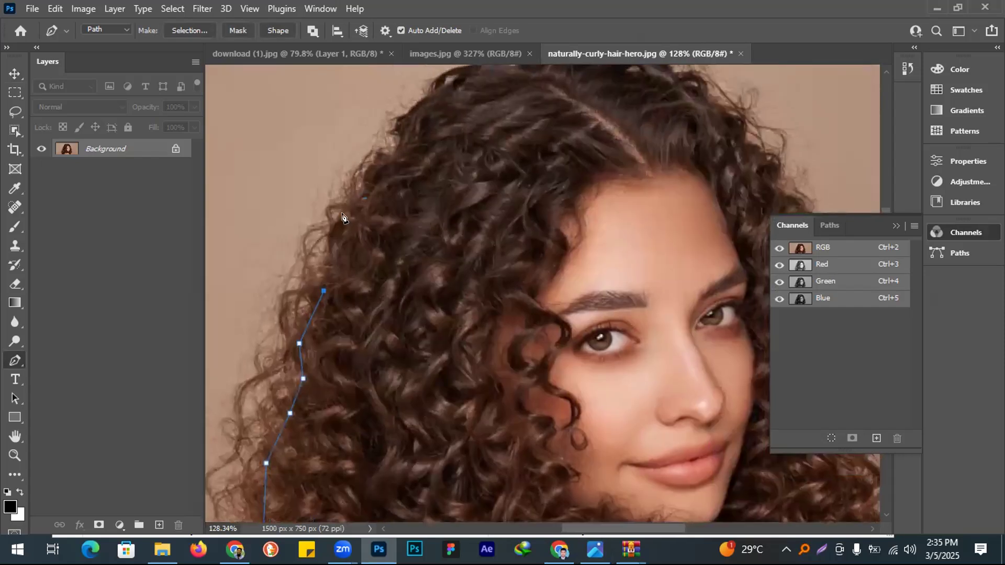
pyautogui.click(361, 209)
pyautogui.click(394, 161)
pyautogui.click(434, 105)
# - Continue the Pen path over the top of the head to the right of the parting, just inside the hair edge
pyautogui.moveTo(486, 101); pyautogui.dragTo(366, 246)
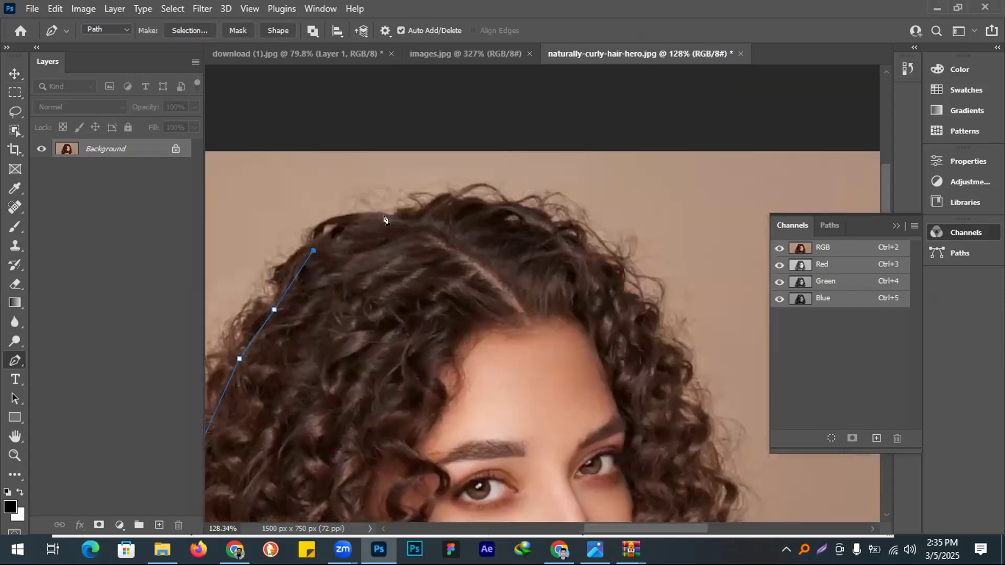
pyautogui.click(387, 217)
pyautogui.click(422, 213)
pyautogui.click(461, 203)
pyautogui.click(496, 208)
pyautogui.click(503, 220)
pyautogui.click(546, 231)
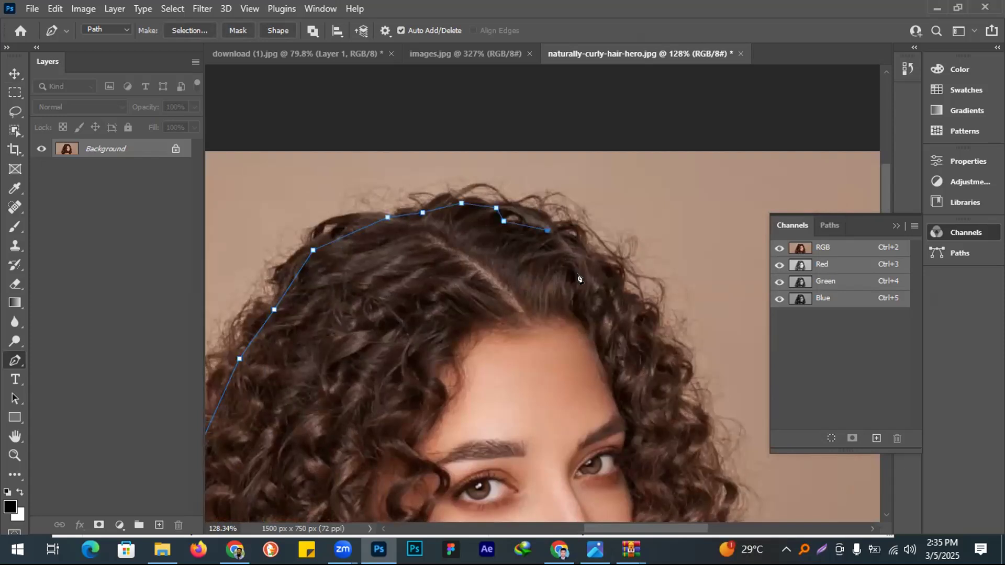
# - Extend the Pen path from the upper right of the head down to eye level, staying inside the loose curls
pyautogui.click(582, 245)
pyautogui.click(623, 298)
pyautogui.click(653, 348)
pyautogui.click(675, 387)
pyautogui.moveTo(565, 299); pyautogui.dragTo(420, 148)
pyautogui.click(533, 263)
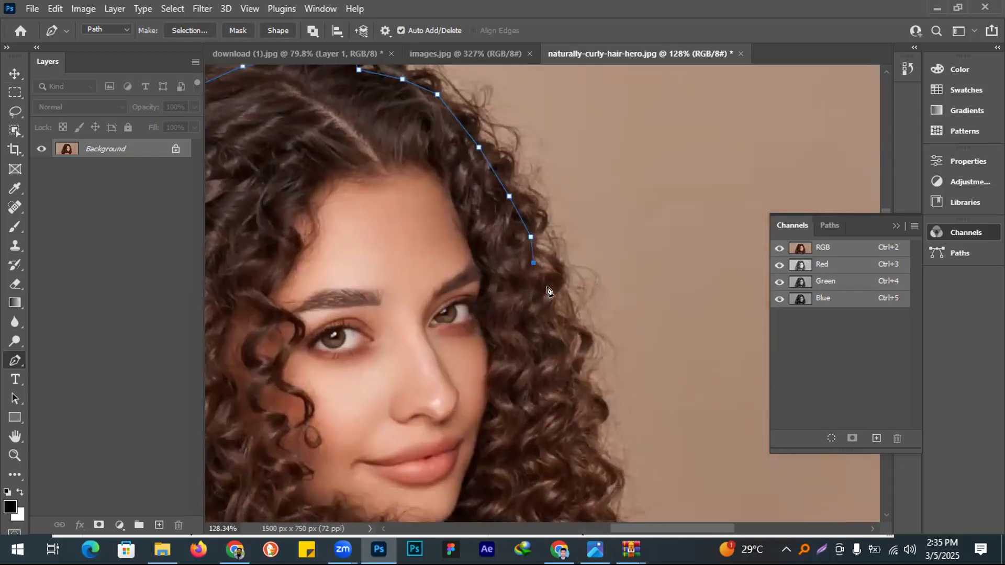
pyautogui.click(549, 288)
pyautogui.click(549, 313)
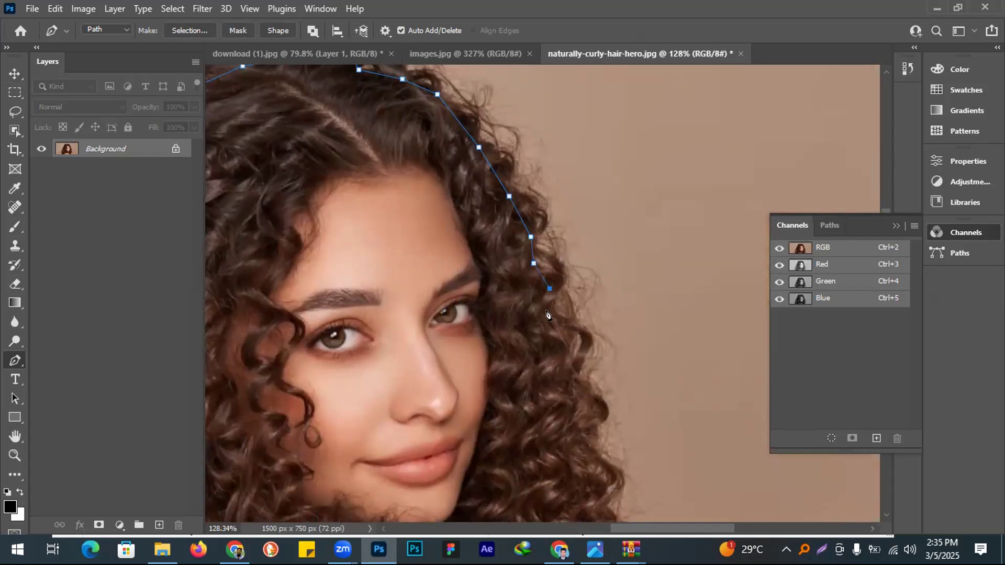
# - Trace the Pen path down the right side of the hair from nose level to beside the chin, inside the stray curls
pyautogui.click(570, 354)
pyautogui.click(582, 398)
pyautogui.click(598, 431)
pyautogui.click(602, 461)
pyautogui.scroll(-2, 595, 211)
pyautogui.scroll(-5, 595, 211)
pyautogui.click(579, 230)
pyautogui.click(587, 252)
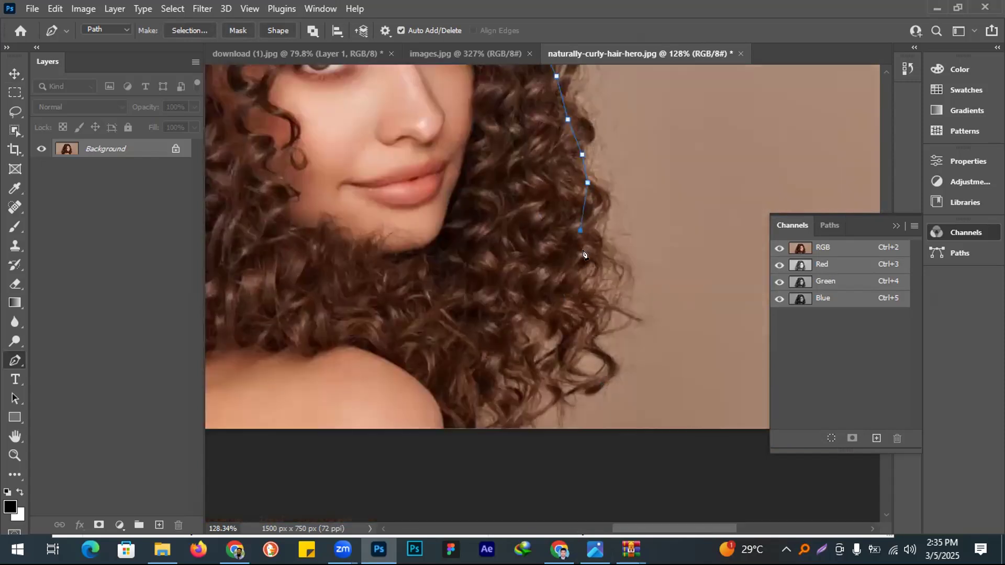
# - Carry the Pen path around the lower right curls and past the photo's bottom edge beside the shoulder
pyautogui.click(577, 275)
pyautogui.click(568, 303)
pyautogui.click(557, 318)
pyautogui.click(527, 340)
pyautogui.click(504, 361)
pyautogui.click(491, 377)
pyautogui.scroll(-3, 482, 354)
pyautogui.click(481, 359)
# - Close the Pen path at its starting point on the photo's bottom edge, running the last segment below the shoulder
pyautogui.scroll(-3, 497, 348)
pyautogui.scroll(-1, 500, 348)
pyautogui.hscroll(-2, 442, 352)
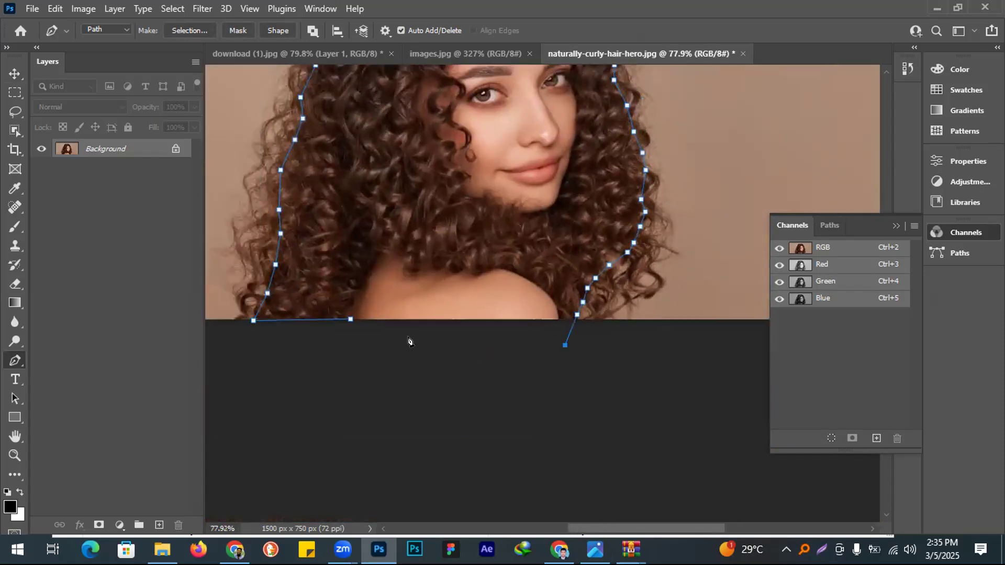
pyautogui.click(350, 319)
pyautogui.scroll(3, 639, 345)
pyautogui.scroll(-2, 628, 337)
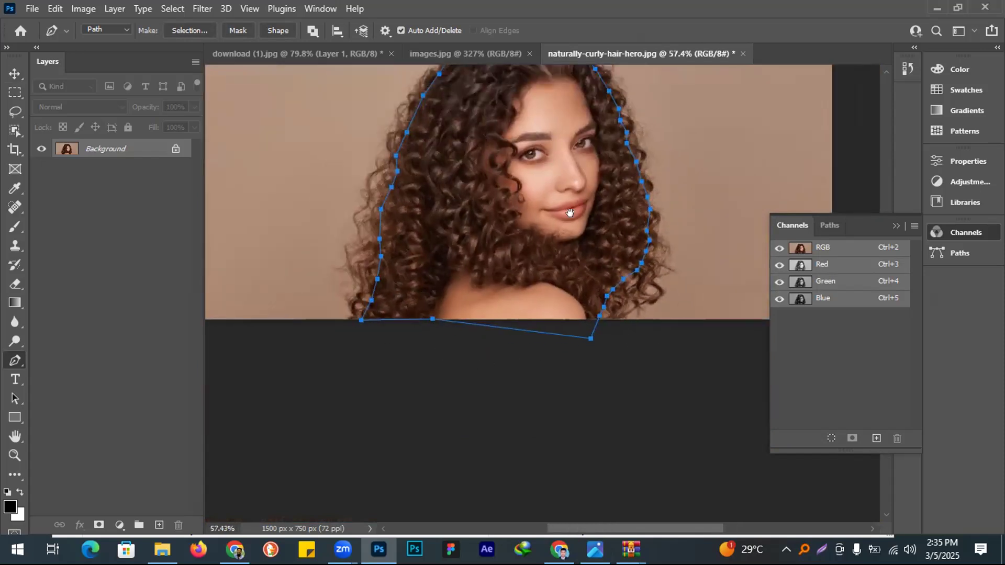
pyautogui.scroll(2, 225, 133)
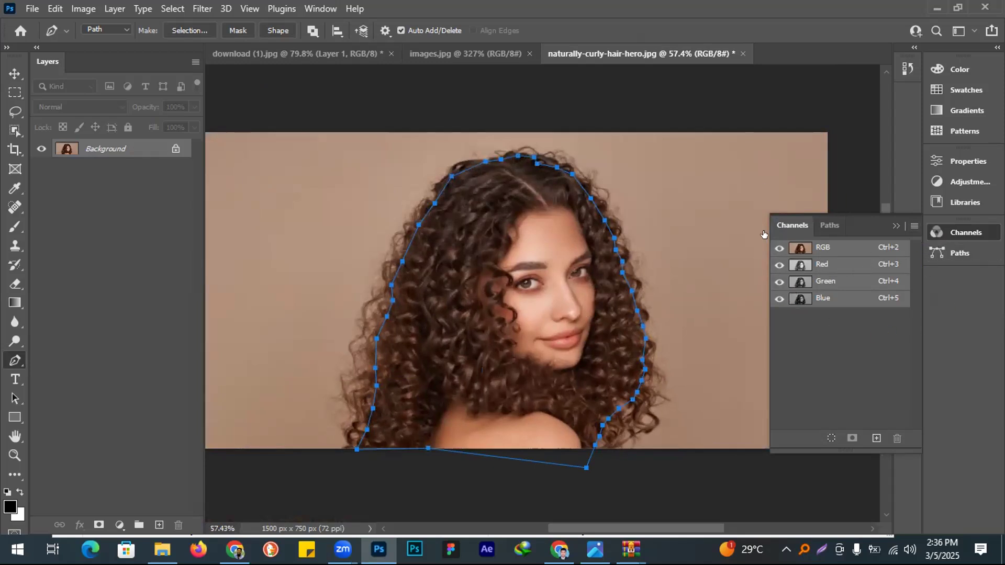
# - Compare the Red, Green and Blue channels for hair contrast and duplicate the Blue channel
pyautogui.click(309, 9)
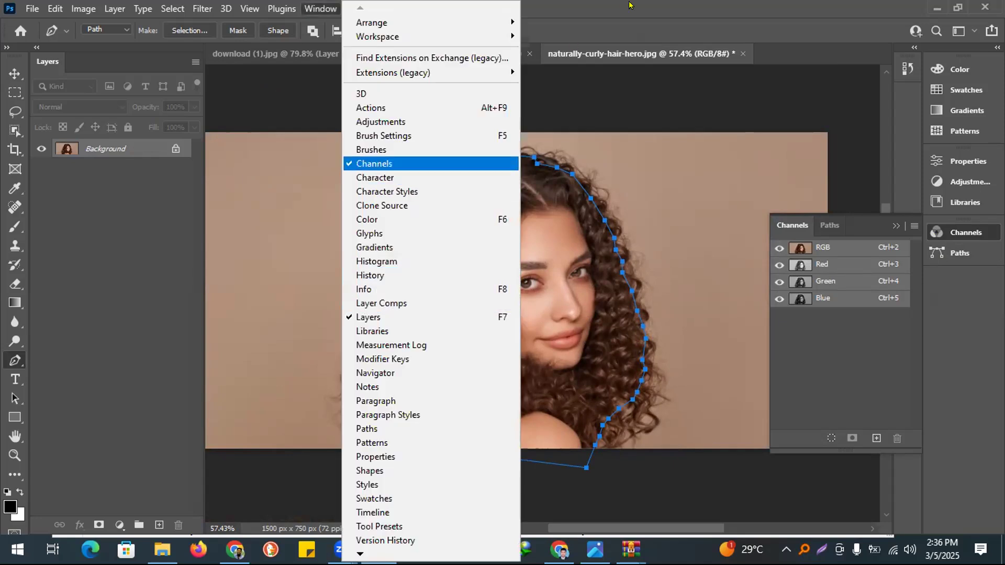
pyautogui.click(867, 352)
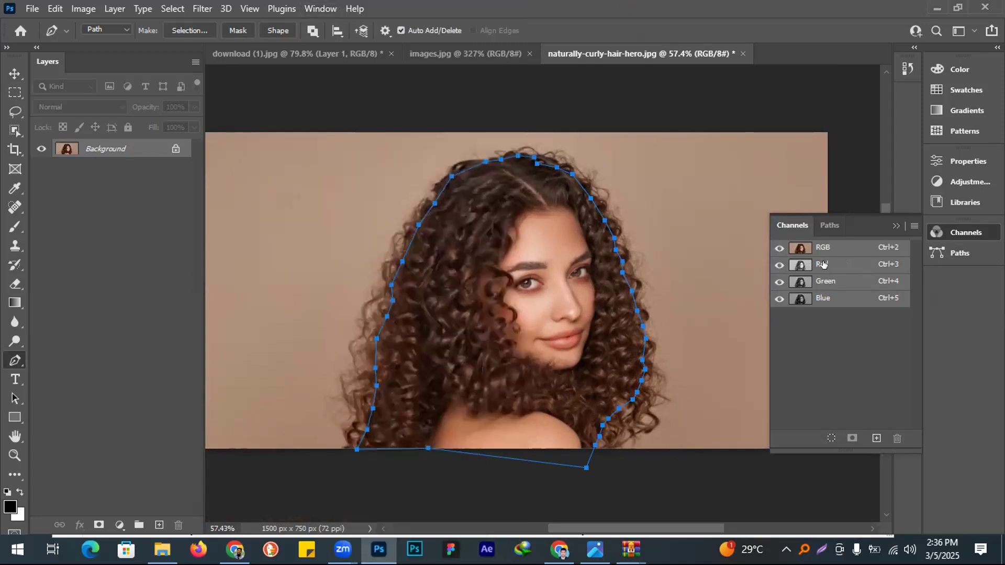
pyautogui.click(822, 264)
pyautogui.click(826, 282)
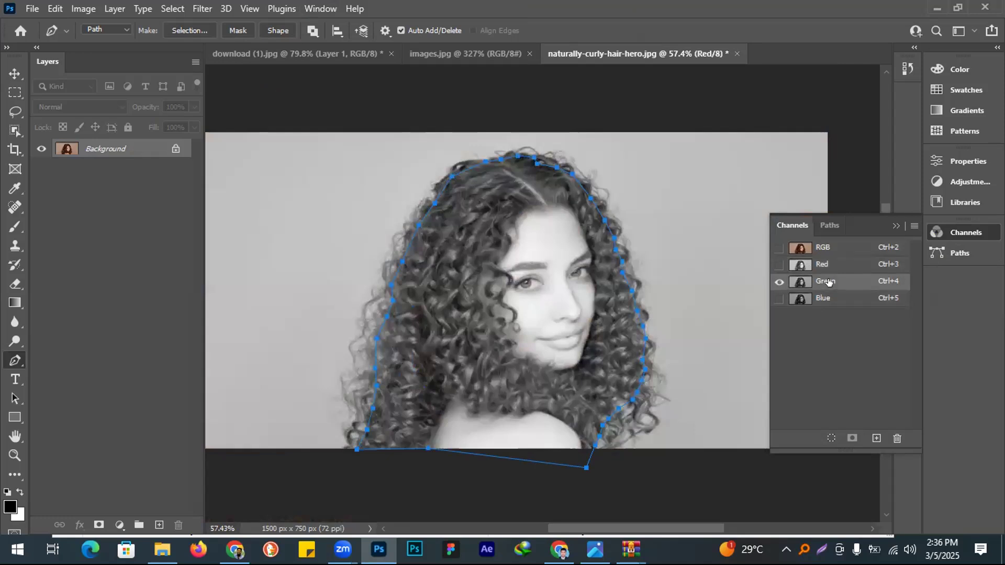
pyautogui.click(823, 301)
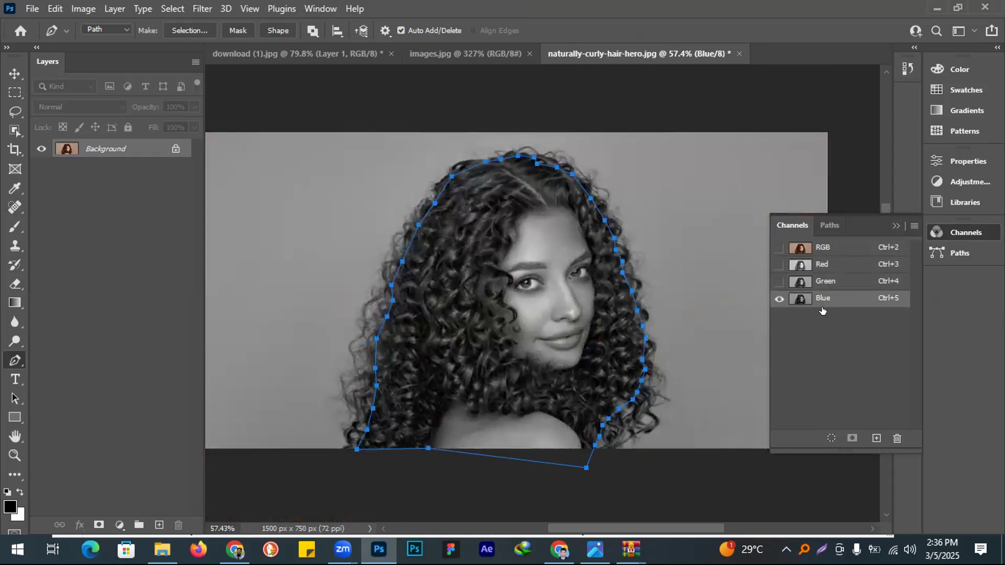
pyautogui.moveTo(858, 301); pyautogui.dragTo(870, 442)
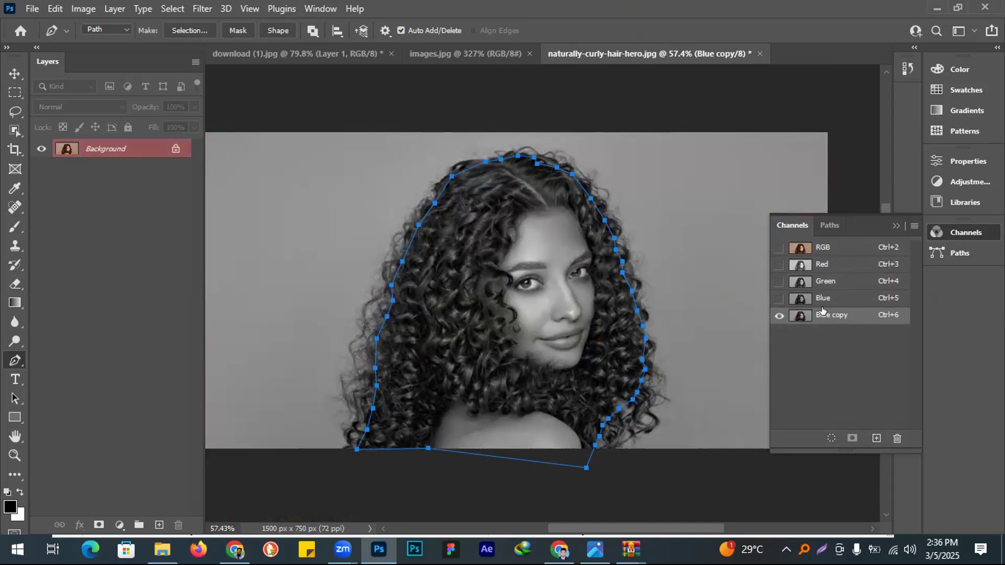
# - Convert the path to a selection, fill it with black on the Blue copy channel and deselect
pyautogui.hotkey('ctrl', 'Return')
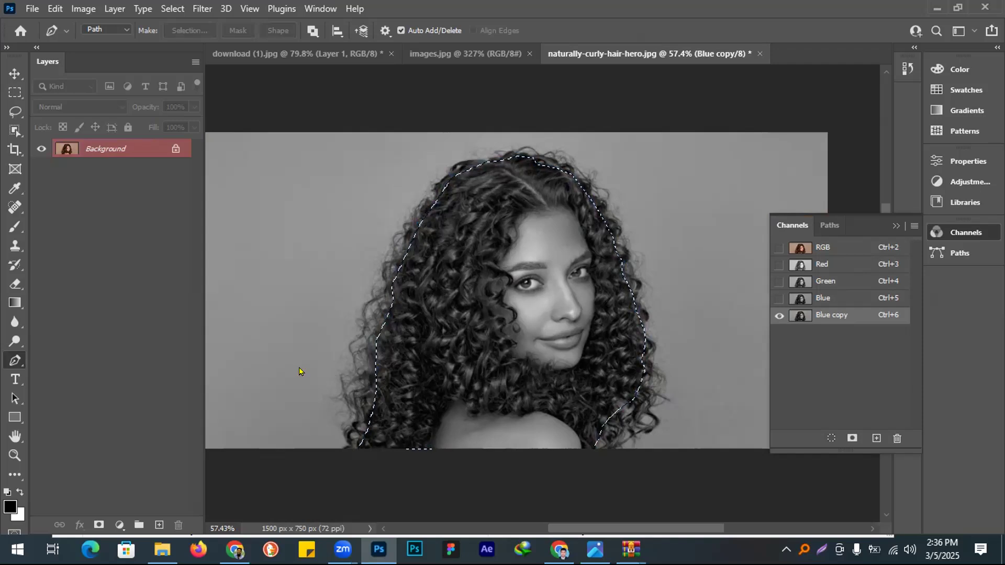
pyautogui.hotkey('alt', 'BackSpace')
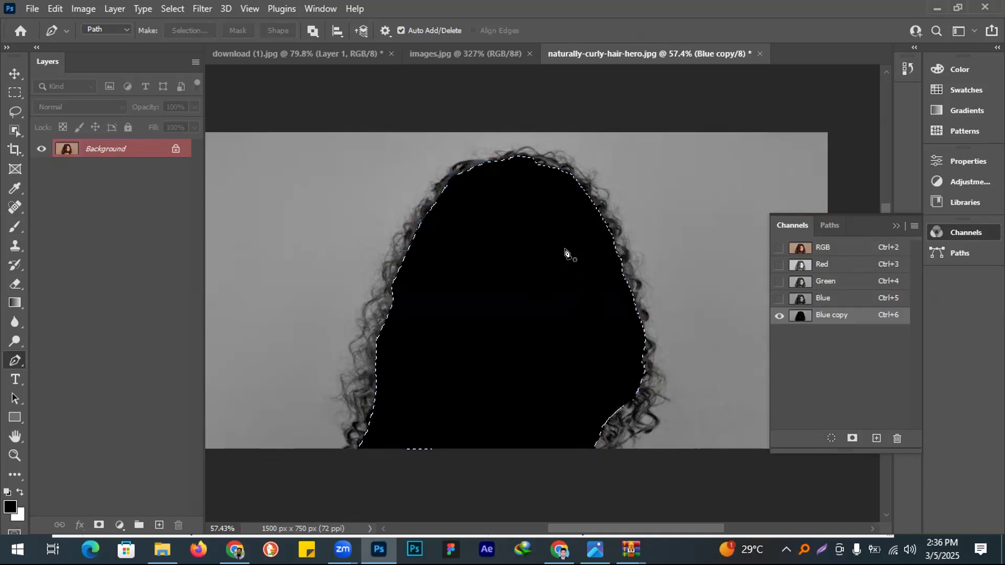
pyautogui.hotkey('ctrl', 'd')
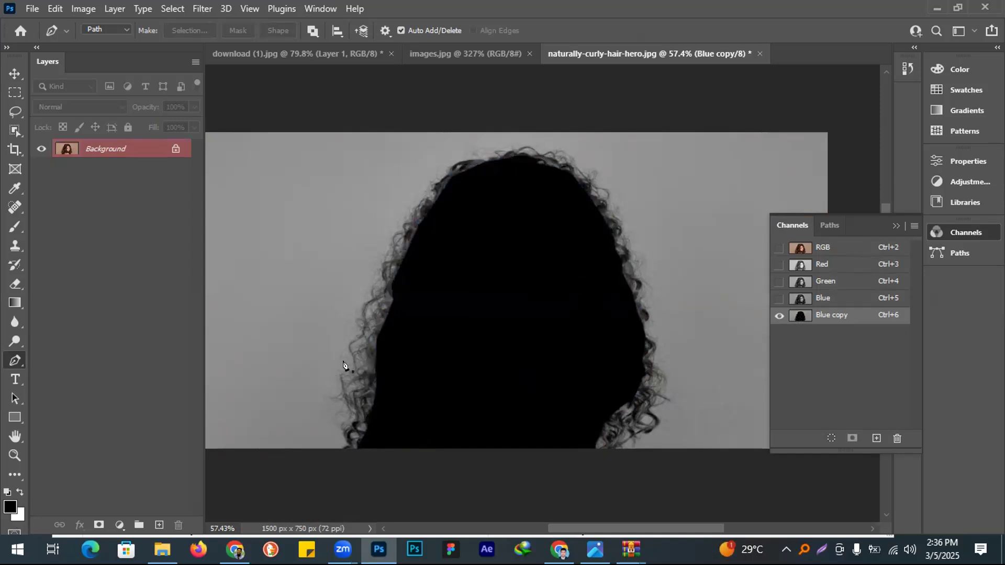
pyautogui.click(13, 76)
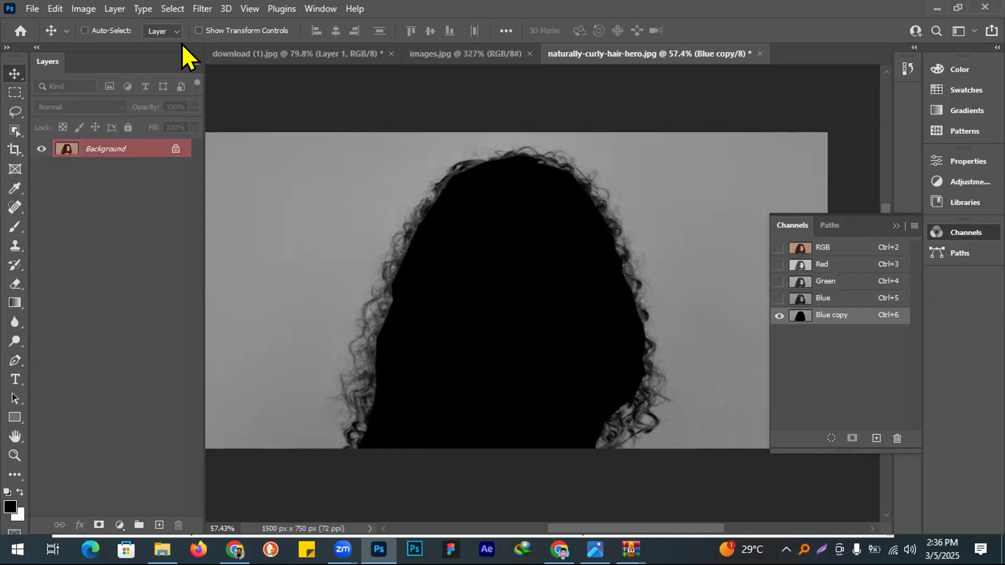
# - Apply Levels to the Blue copy channel with input values 76, 1.52 and 108
pyautogui.hotkey('ctrl', 'l')
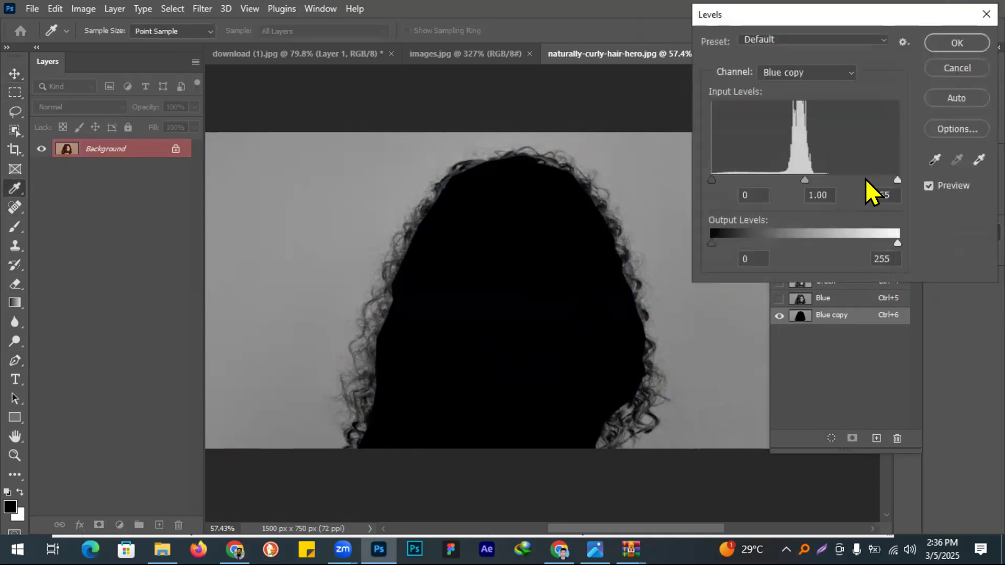
pyautogui.moveTo(895, 181); pyautogui.dragTo(765, 181)
pyautogui.press('Tab')
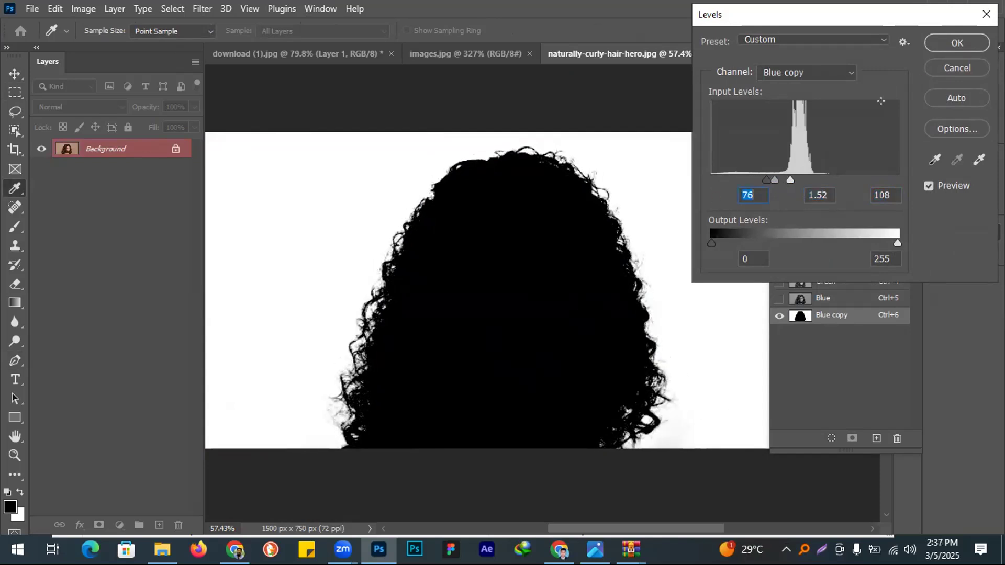
pyautogui.click(944, 42)
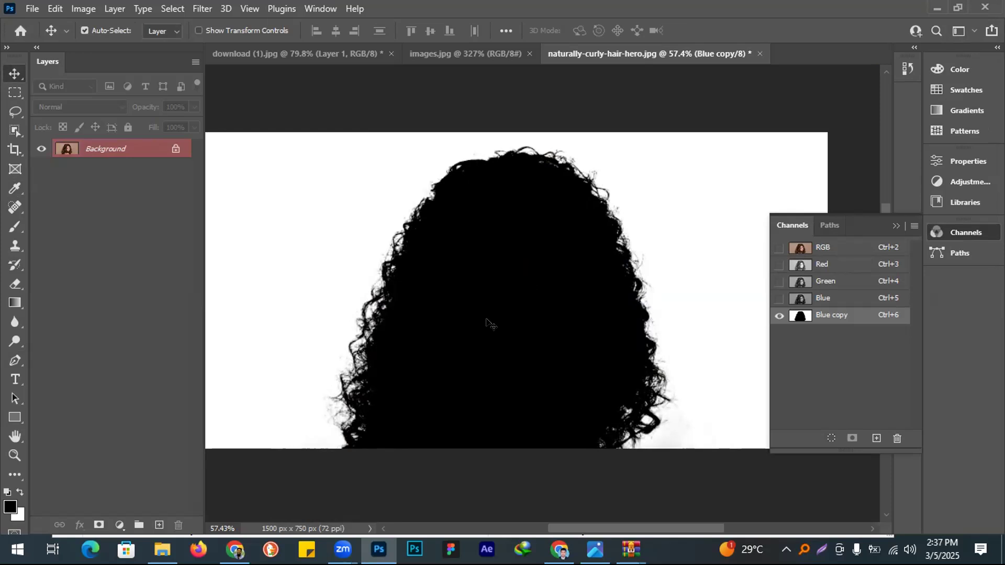
# - Invert the Blue copy channel and apply Levels with the black input level set to 41
pyautogui.hotkey('ctrl', 'i')
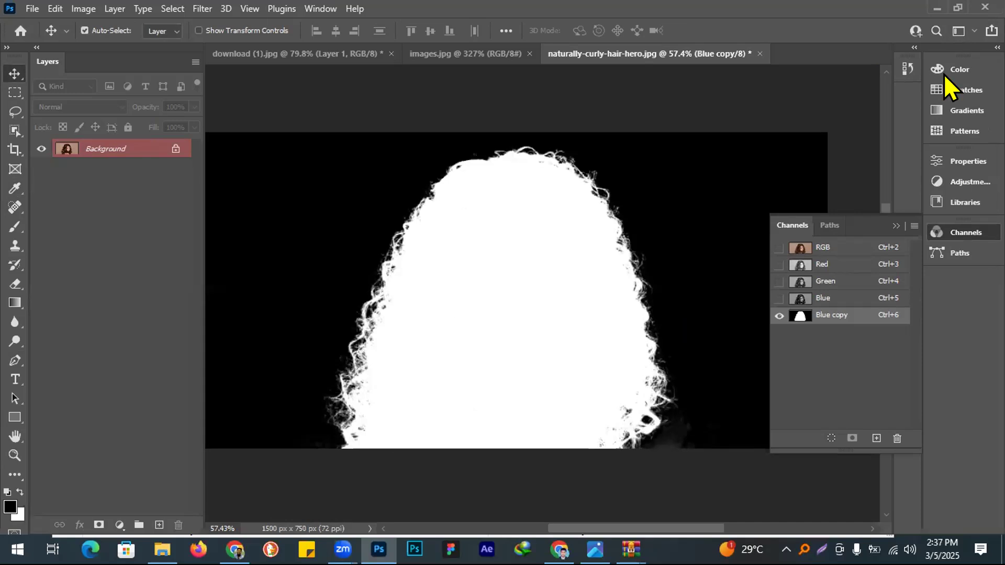
pyautogui.hotkey('ctrl', 'l')
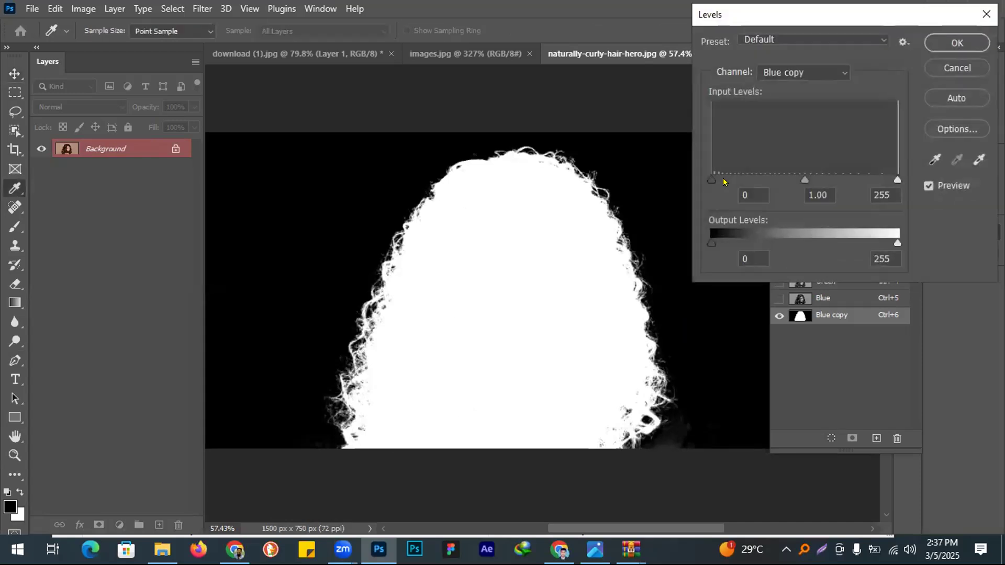
pyautogui.click(737, 179)
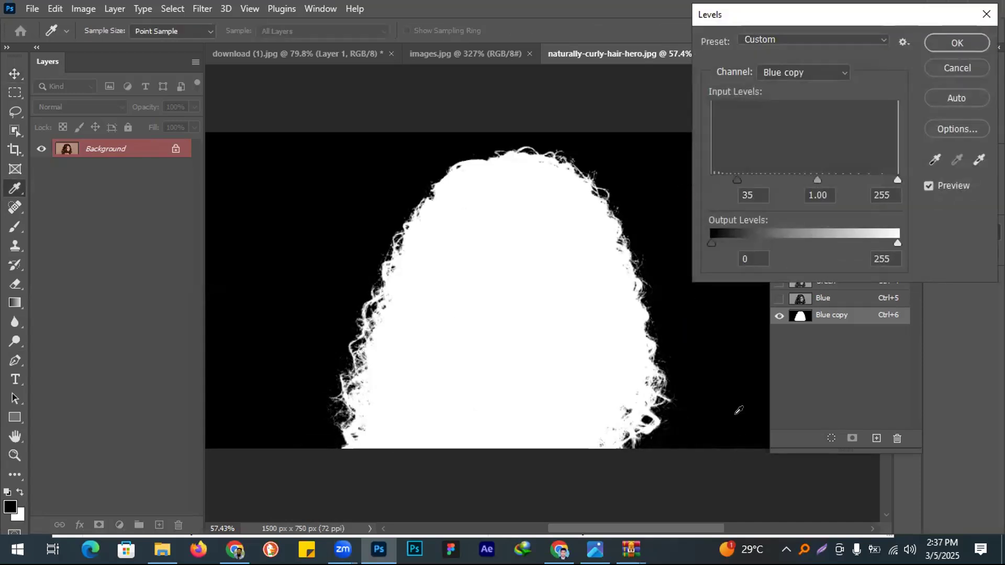
pyautogui.moveTo(739, 189); pyautogui.dragTo(743, 189)
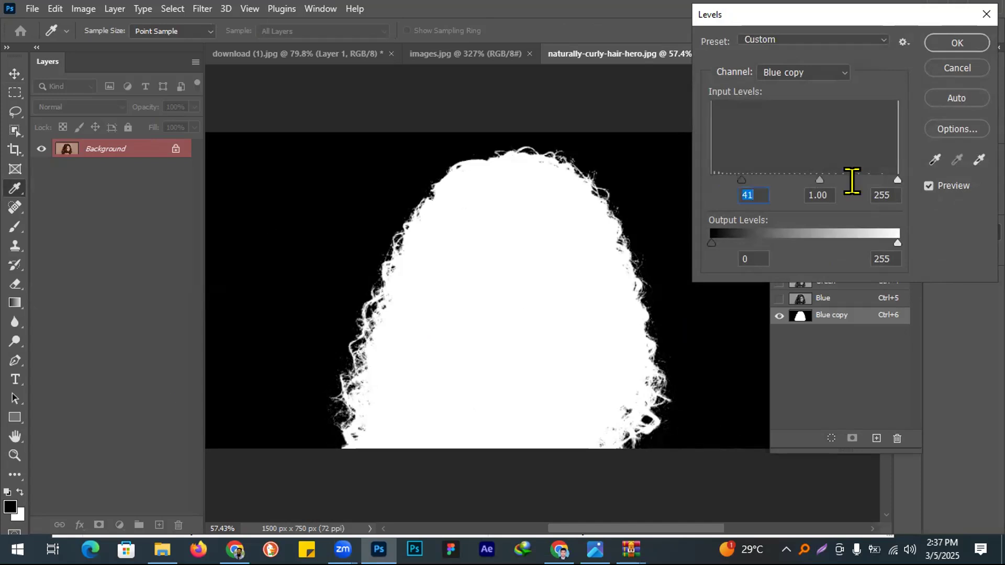
pyautogui.click(936, 47)
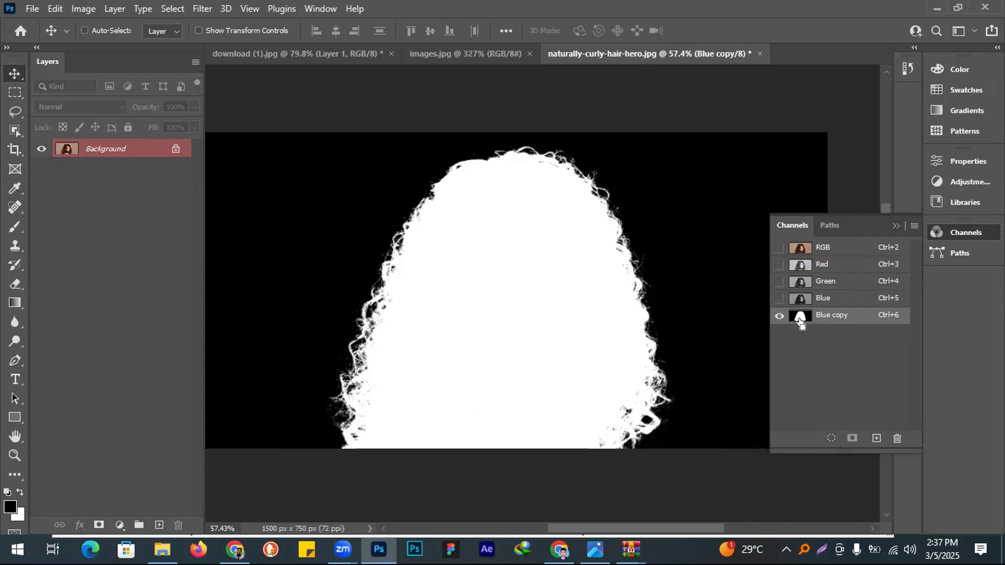
# - Load the Blue copy channel as a selection and return to the full-colour Background layer
pyautogui.click(821, 438)
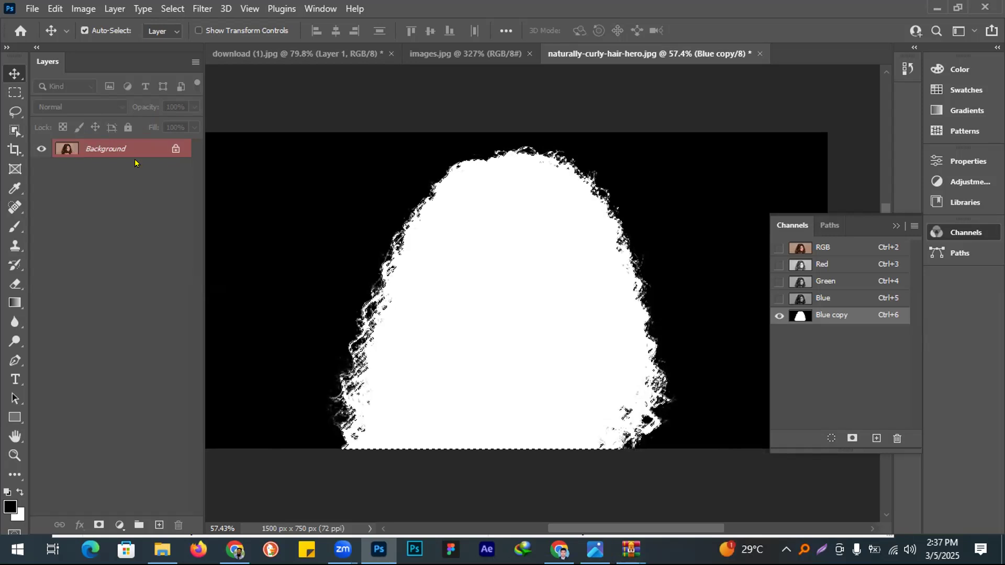
pyautogui.doubleClick(94, 151)
pyautogui.press('Escape')
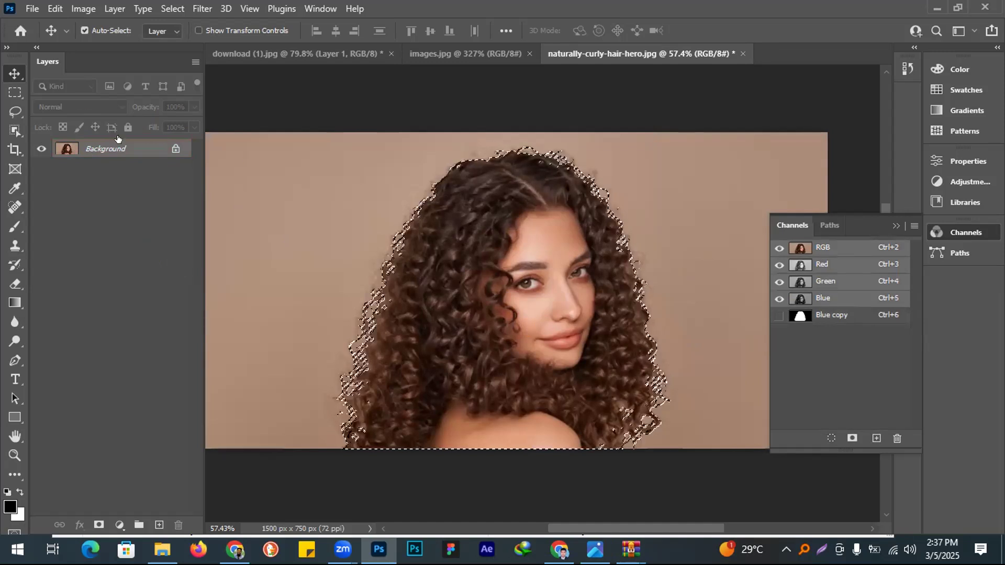
# - Copy the selected woman to a new layer and hide the Background layer
pyautogui.hotkey('ctrl', 'j')
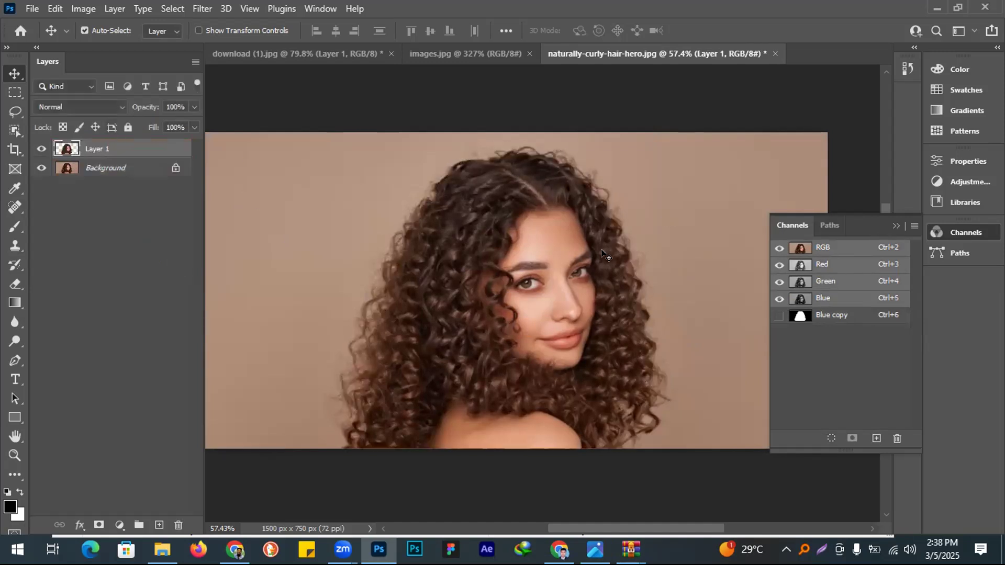
pyautogui.click(38, 169)
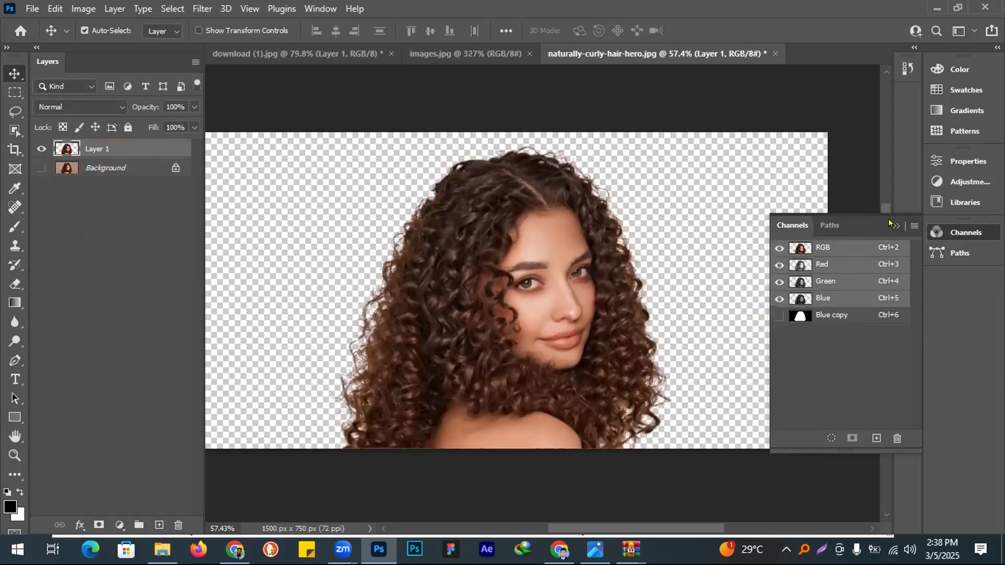
pyautogui.click(639, 176)
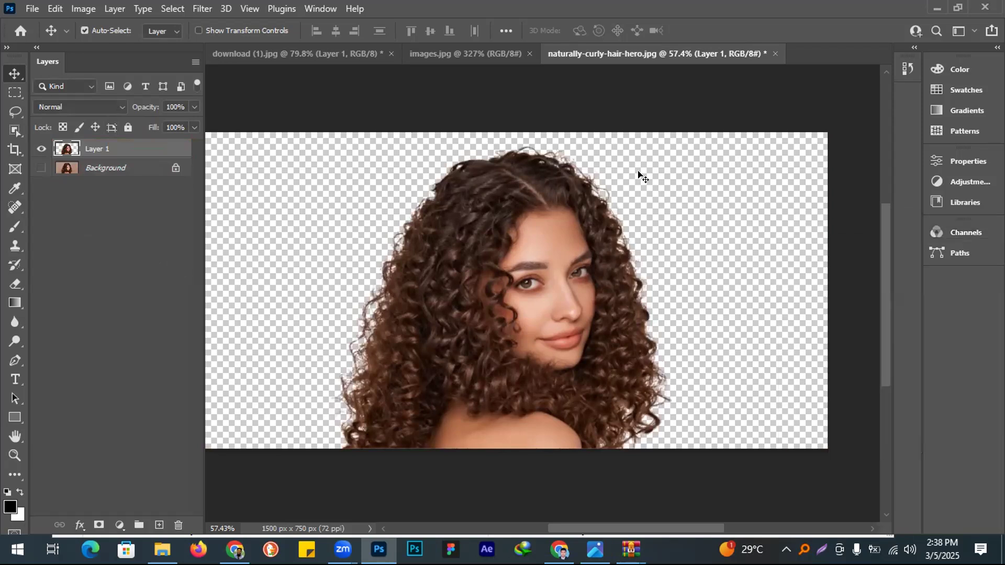
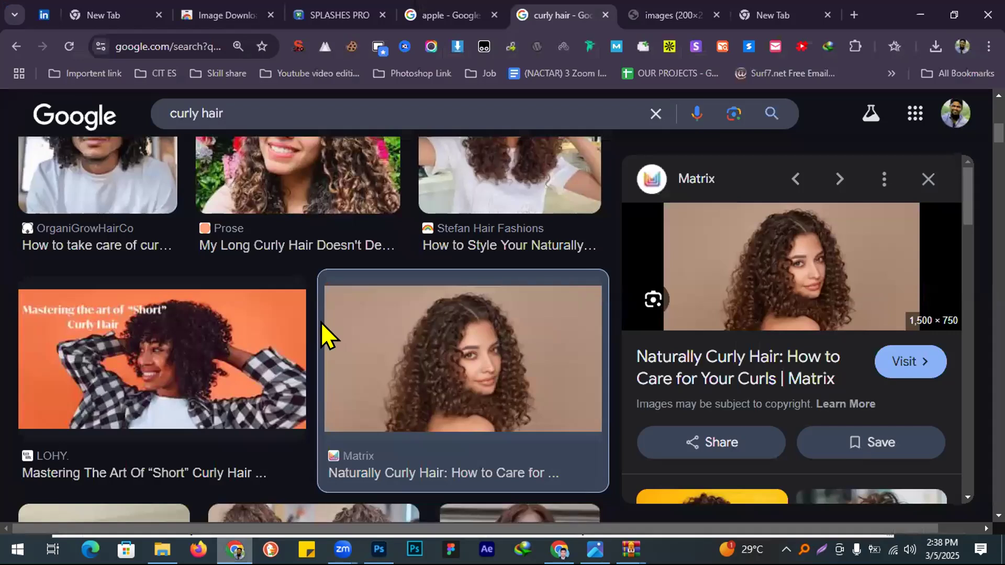
# - Switch to Chrome and search Google Images for "tree", then refine the query to "tree white background"
pyautogui.write('t')
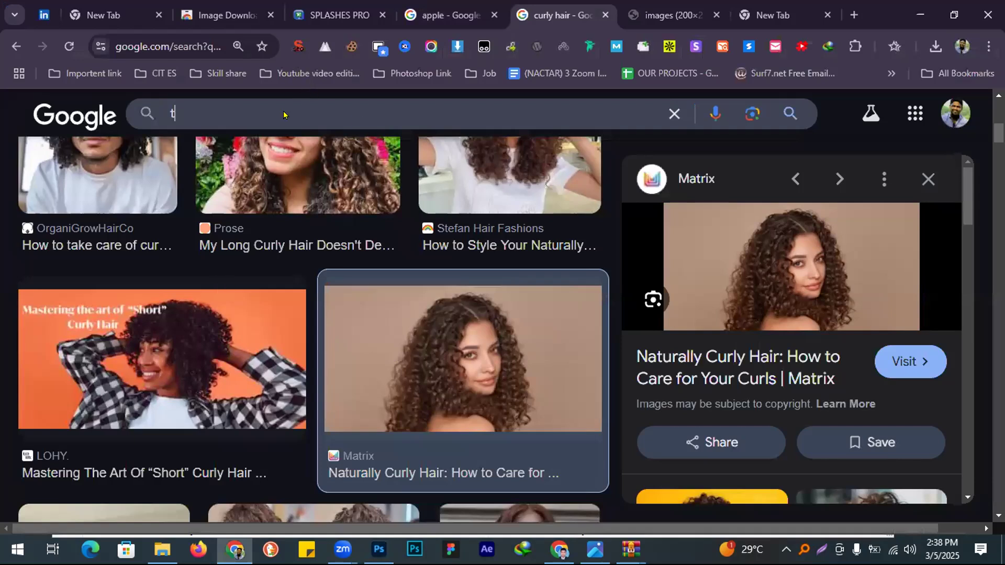
pyautogui.write('ree')
pyautogui.press('Return')
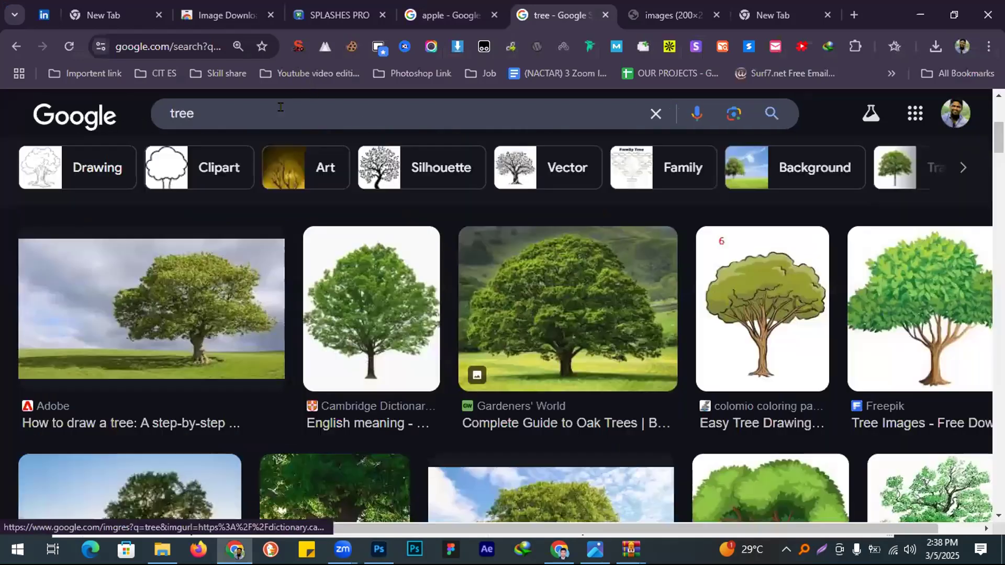
pyautogui.click(284, 111)
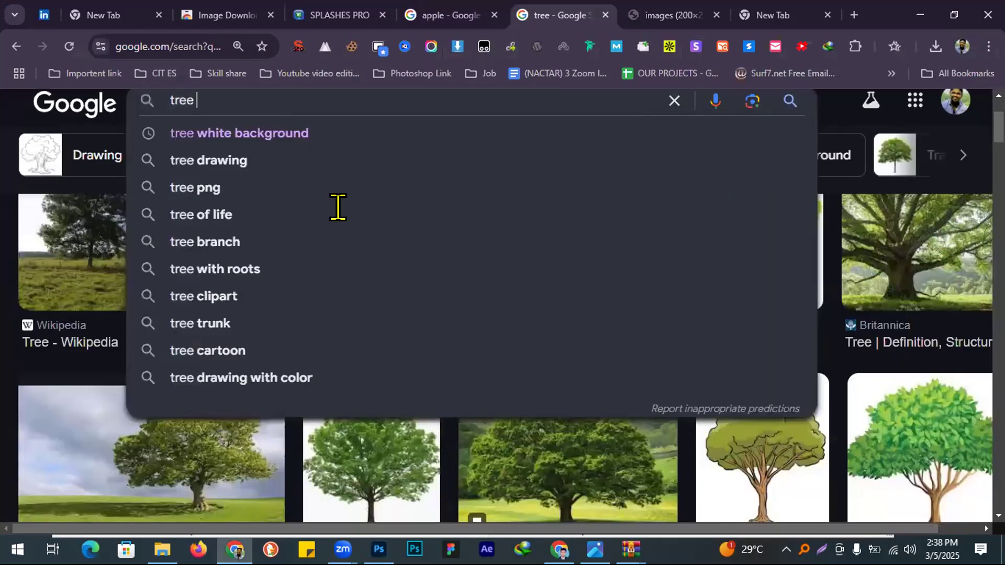
pyautogui.press('Down')
pyautogui.press('Return')
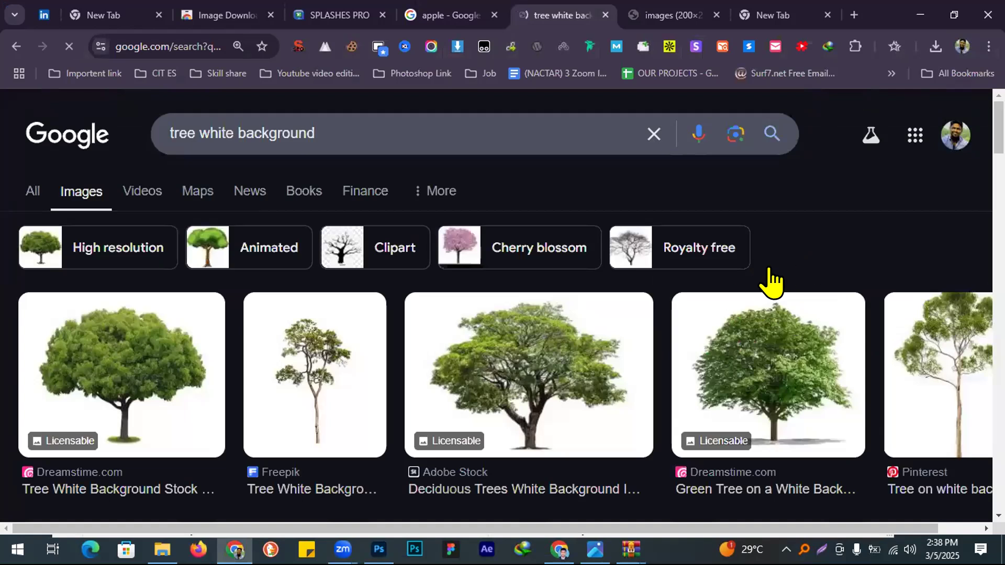
# - Open the Adobe Stock tree result's preview image in its own tab, and close the extra image tabs
pyautogui.scroll(-5, 770, 283)
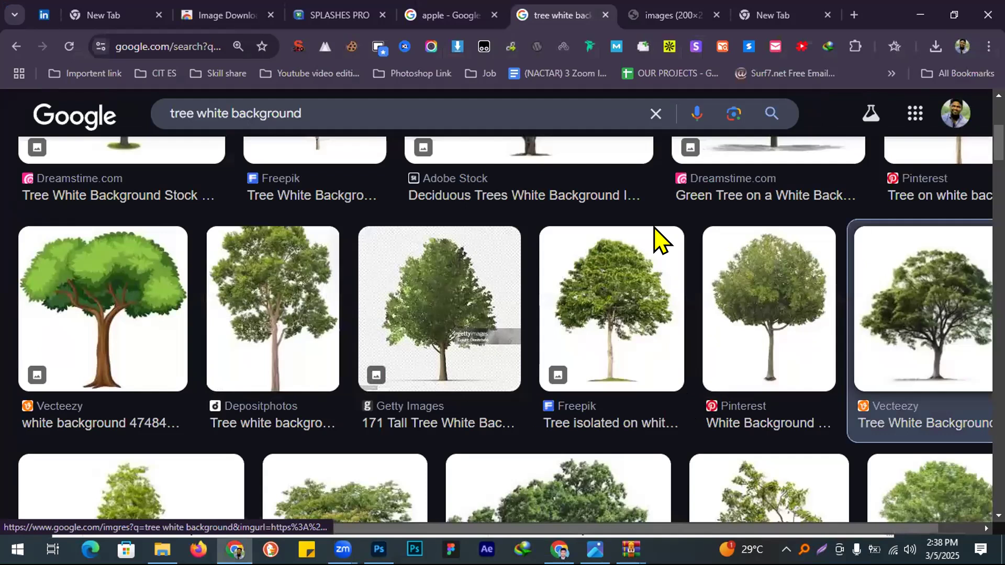
pyautogui.click(657, 251)
pyautogui.rightClick(539, 267)
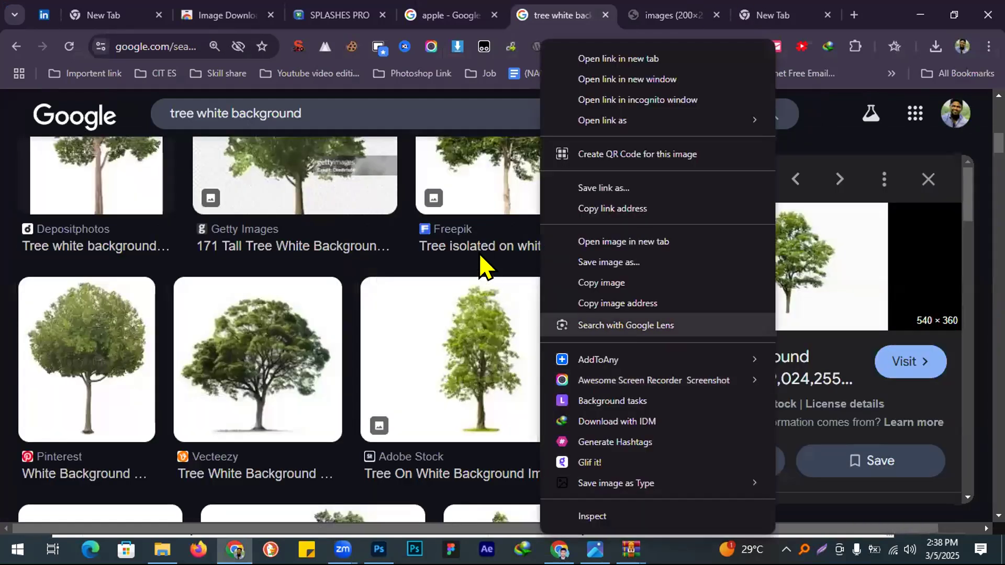
pyautogui.press('i')
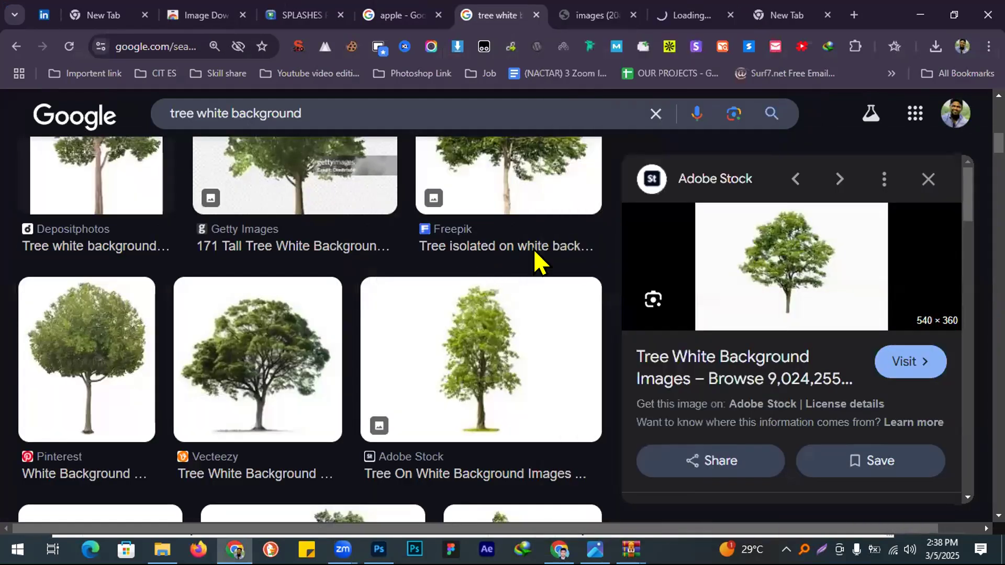
pyautogui.click(691, 15)
pyautogui.click(607, 11)
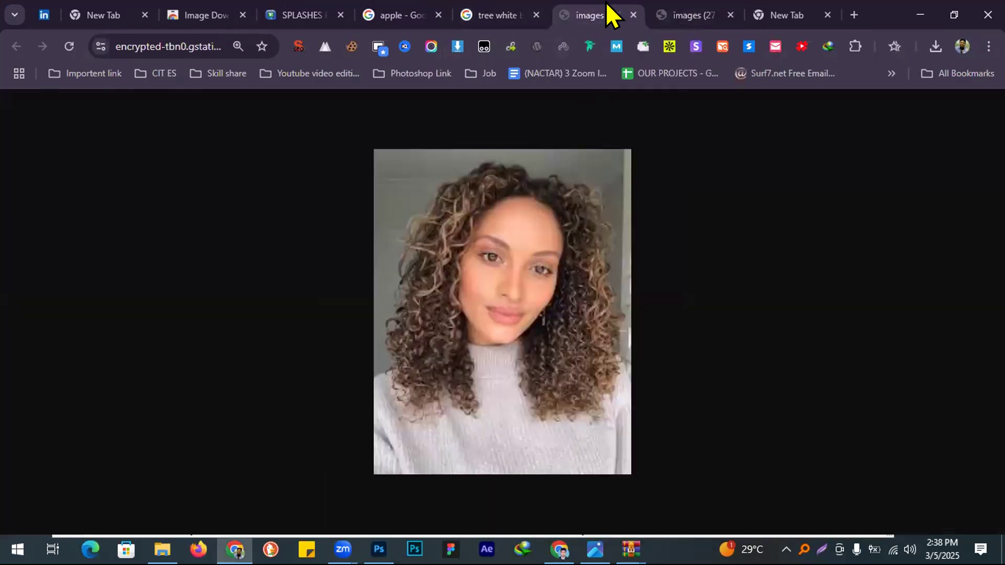
pyautogui.click(633, 15)
pyautogui.click(633, 15)
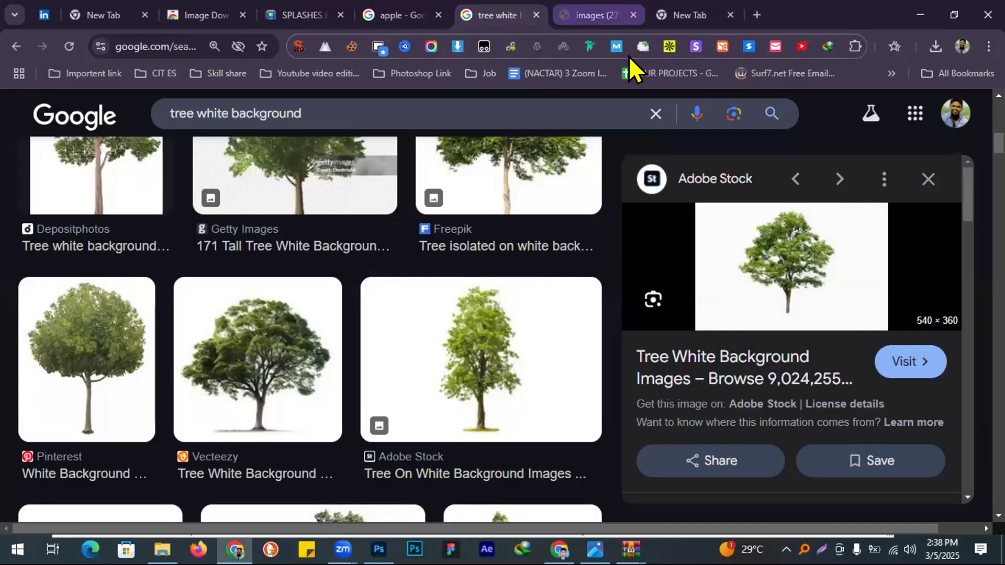
# - Preview the tall 638 × 980 Vecteezy tree from the related images and open its full-size image in a new tab
pyautogui.scroll(-5, 740, 336)
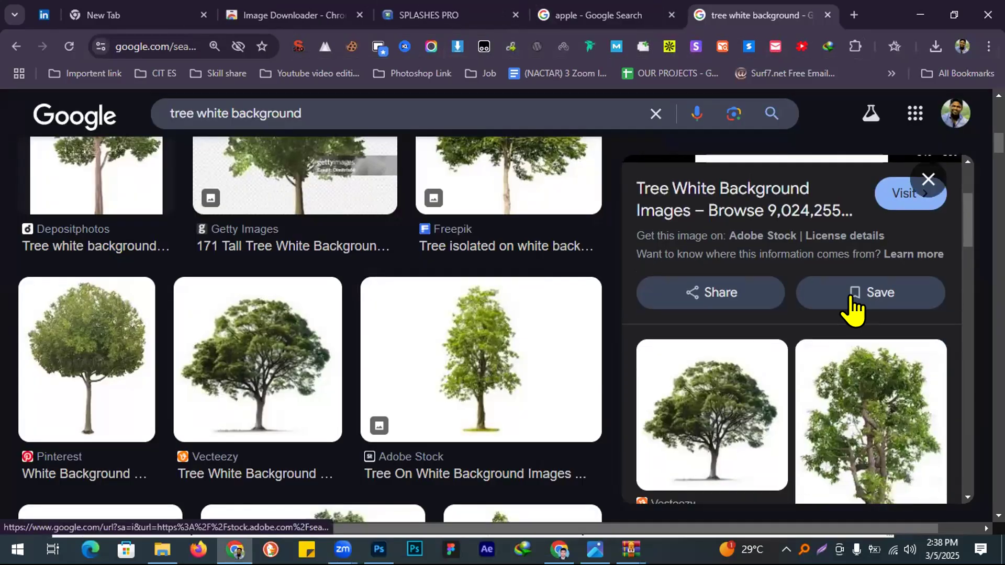
pyautogui.click(853, 303)
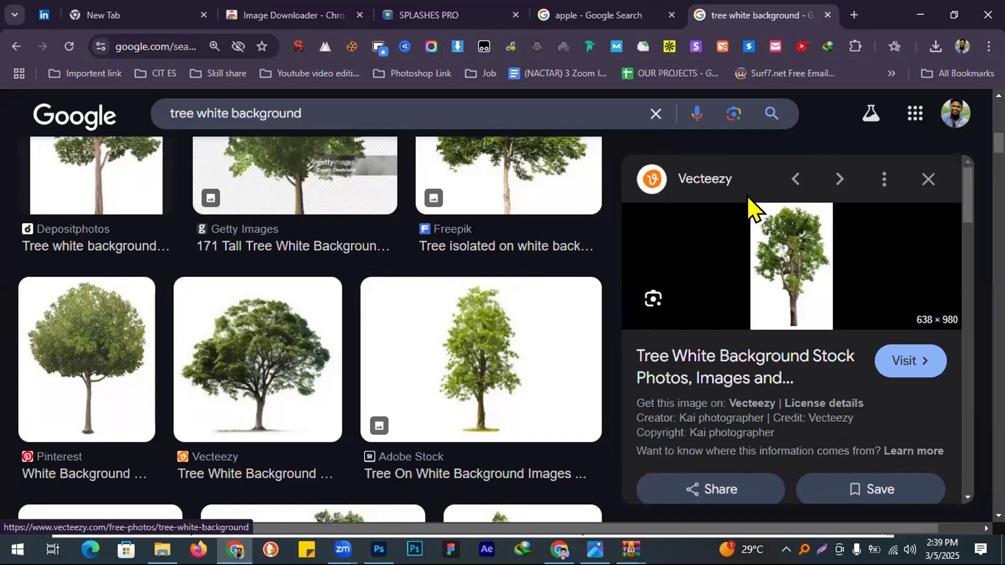
pyautogui.rightClick(725, 243)
pyautogui.click(724, 239)
pyautogui.click(746, 4)
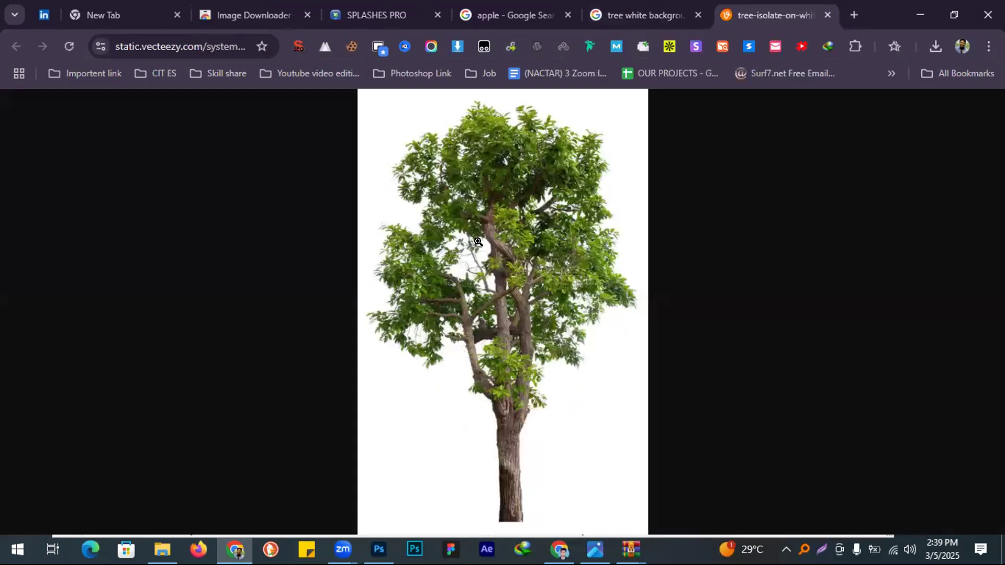
# - Save the full-size tree photo as tree-isolate-on-white-background-free-photo.jpg in the iamgess folder
pyautogui.rightClick(429, 258)
pyautogui.press('Return')
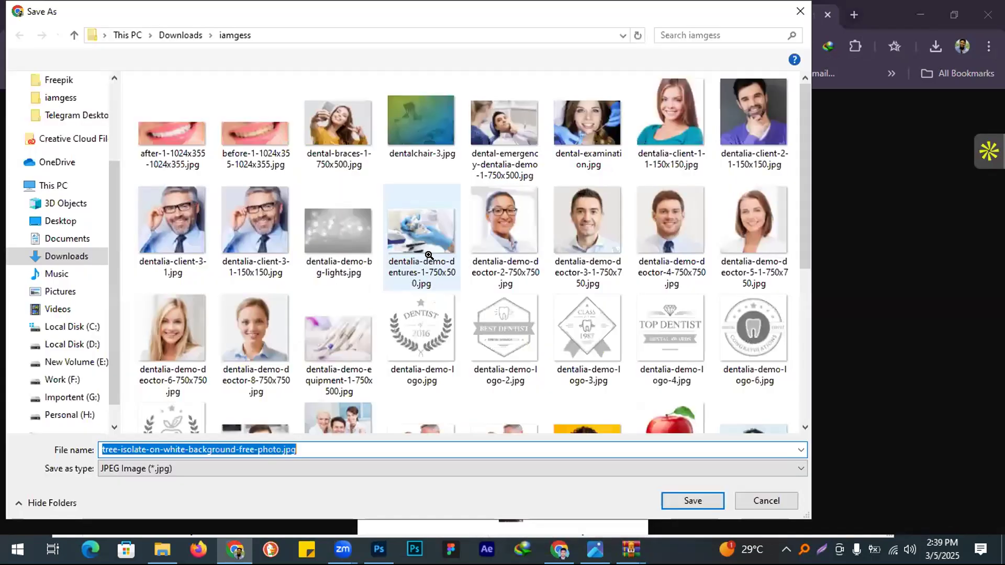
pyautogui.press('Return')
# - Switch to Photoshop and open tree-isolate-on-white-background-free-photo.jpg
pyautogui.hotkey('alt', 'Tab')
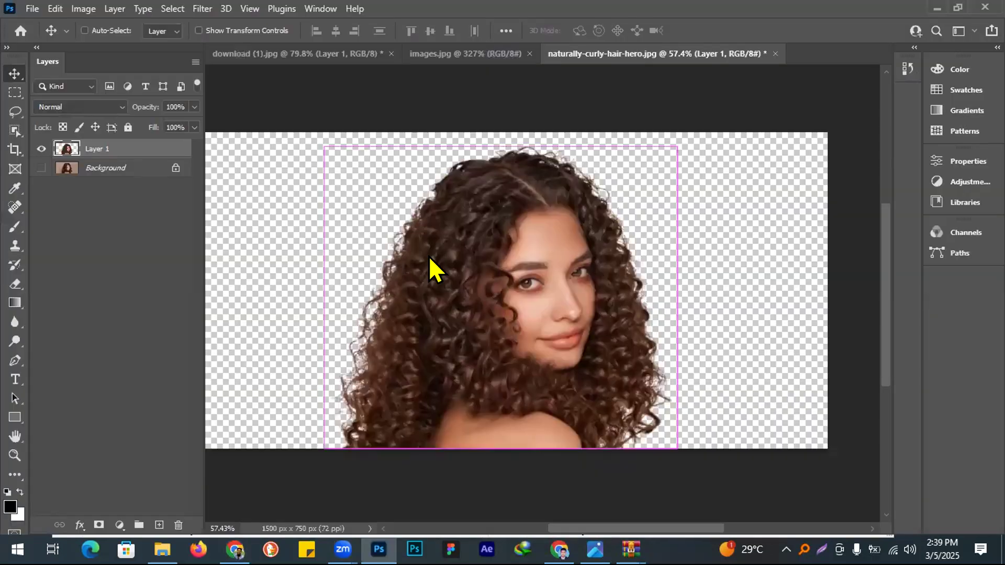
pyautogui.hotkey('ctrl', 'o')
pyautogui.press('Return')
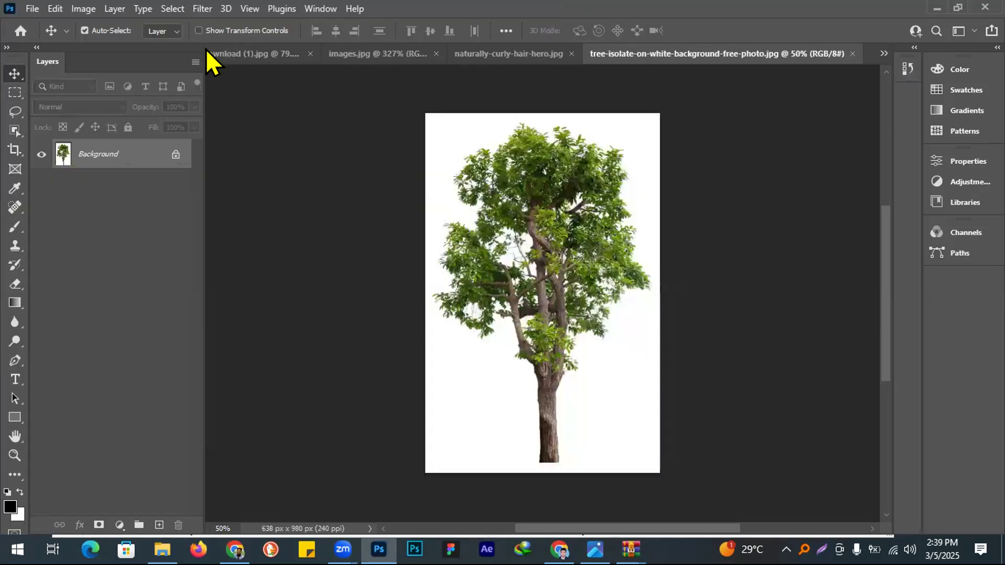
# - Select the white background around the tree with Color Range, sampling the white area and setting Fuzziness to about 127
pyautogui.click(165, 17)
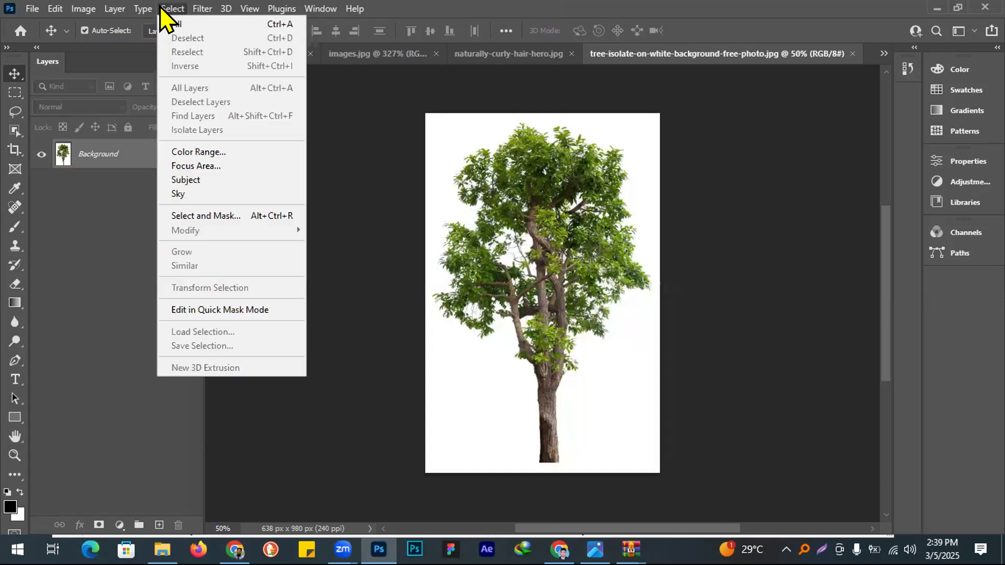
pyautogui.click(203, 152)
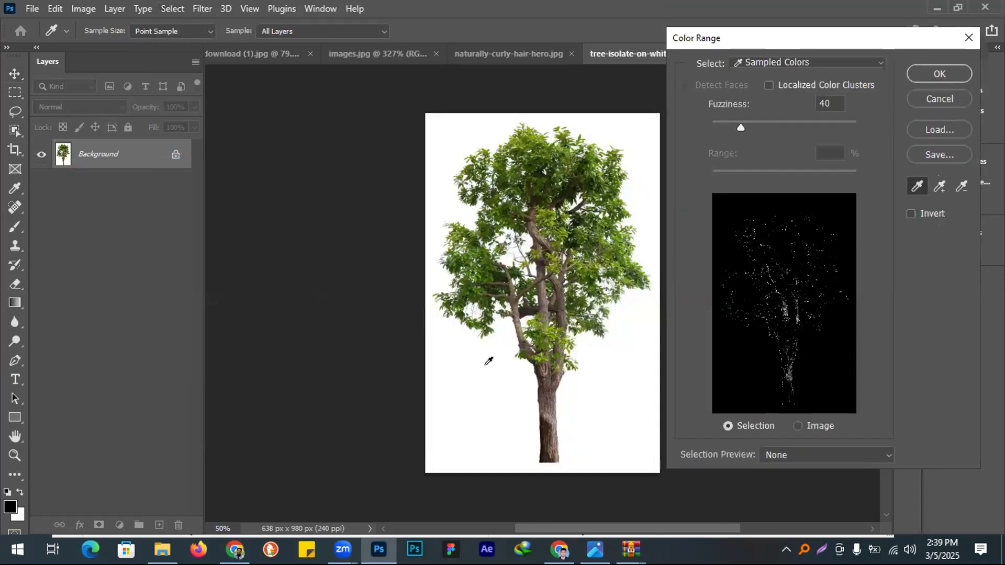
pyautogui.click(490, 349)
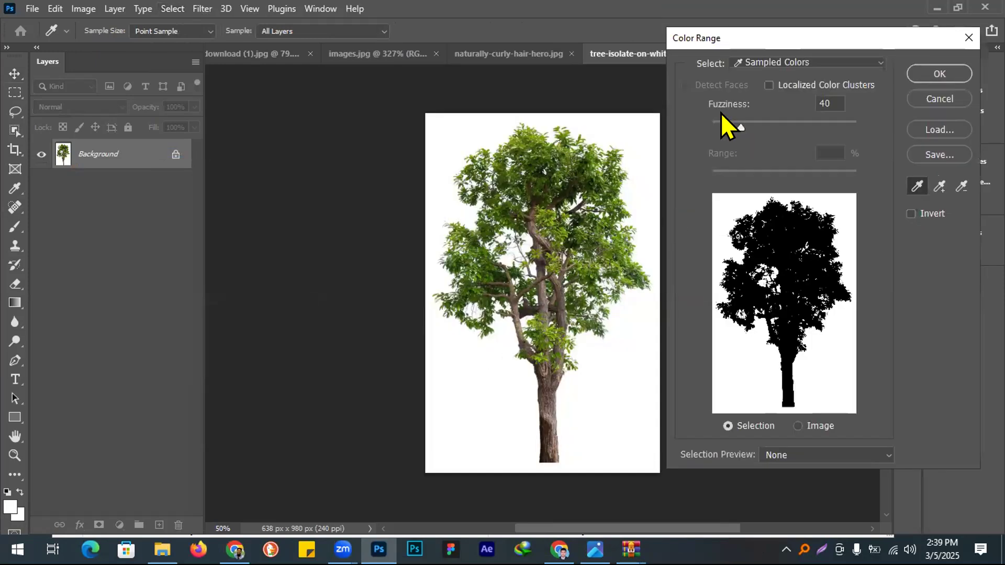
pyautogui.moveTo(738, 127); pyautogui.dragTo(789, 130)
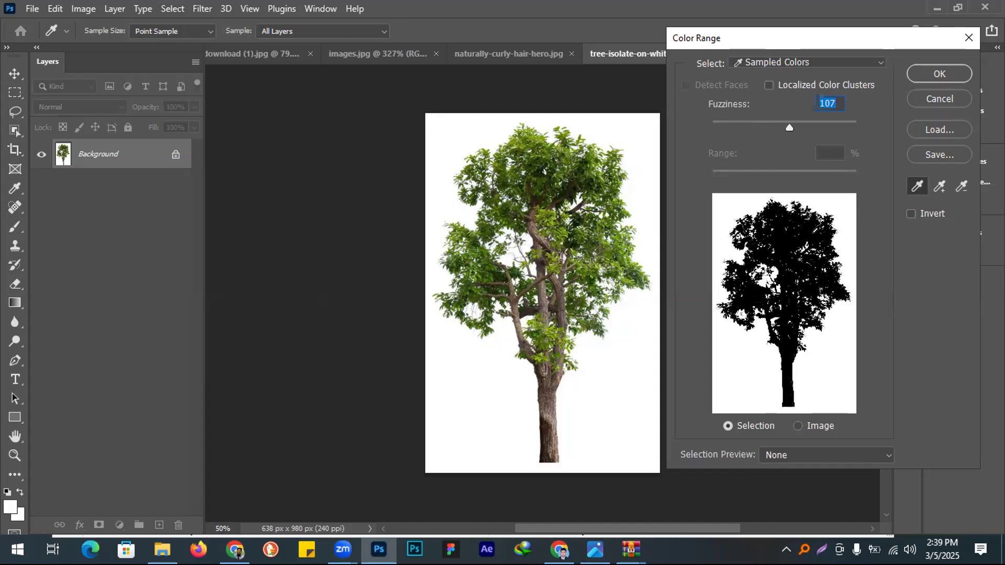
pyautogui.moveTo(770, 125); pyautogui.dragTo(717, 125)
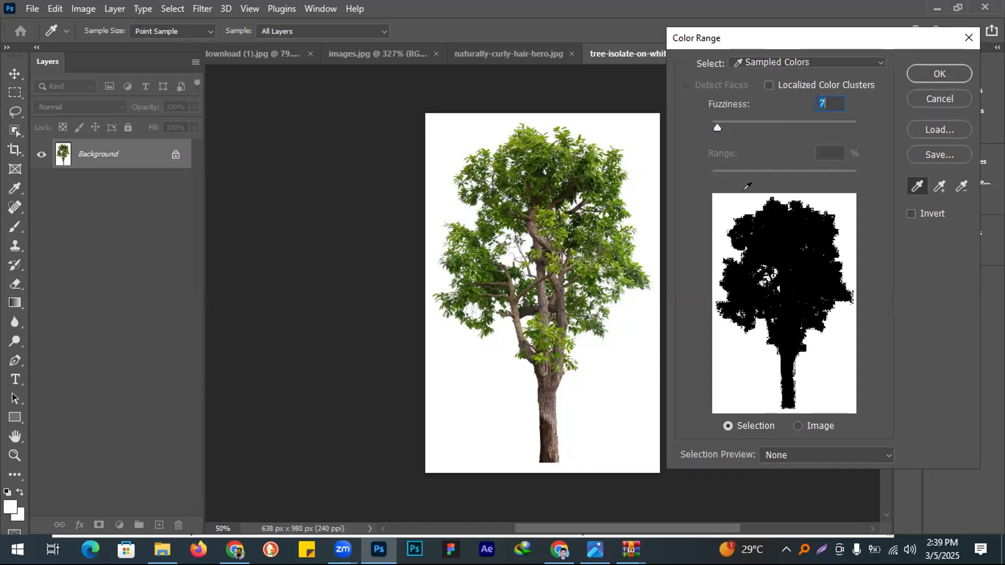
pyautogui.moveTo(717, 125); pyautogui.dragTo(802, 127)
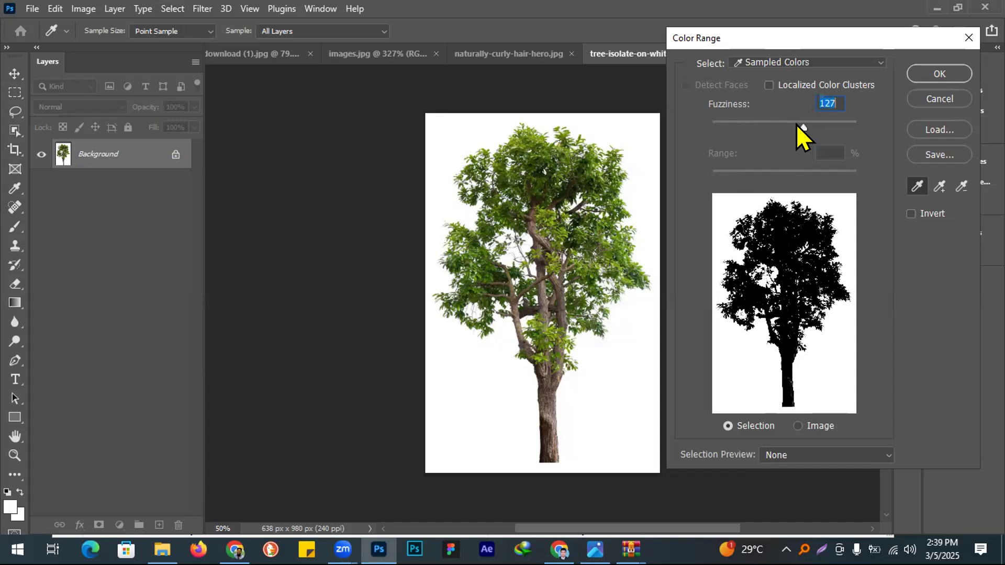
pyautogui.click(795, 125)
pyautogui.click(803, 123)
pyautogui.click(936, 75)
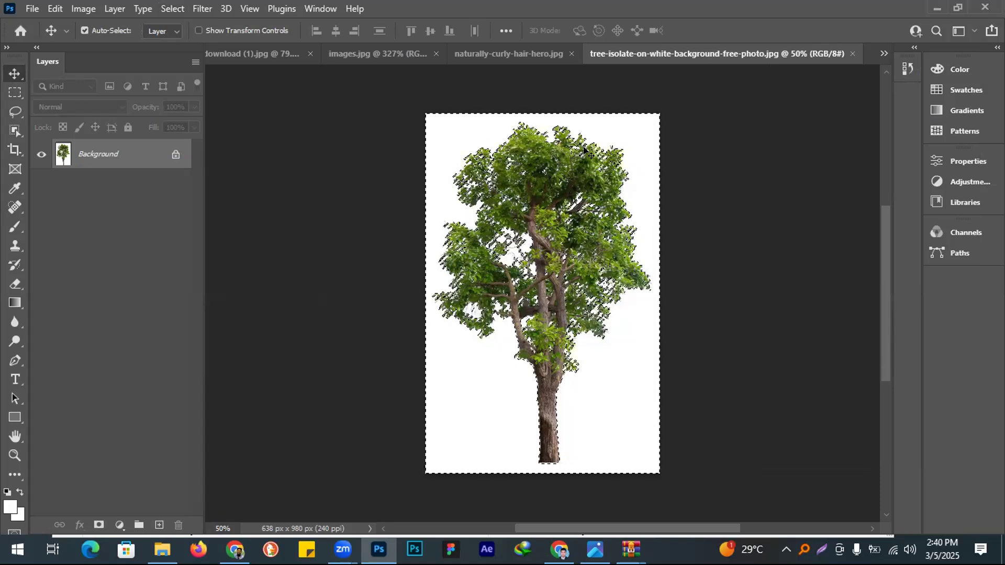
# - Copy the tree to a new layer from the inverted selection and hide the Background layer
pyautogui.hotkey('ctrl', 'shift', 'i')
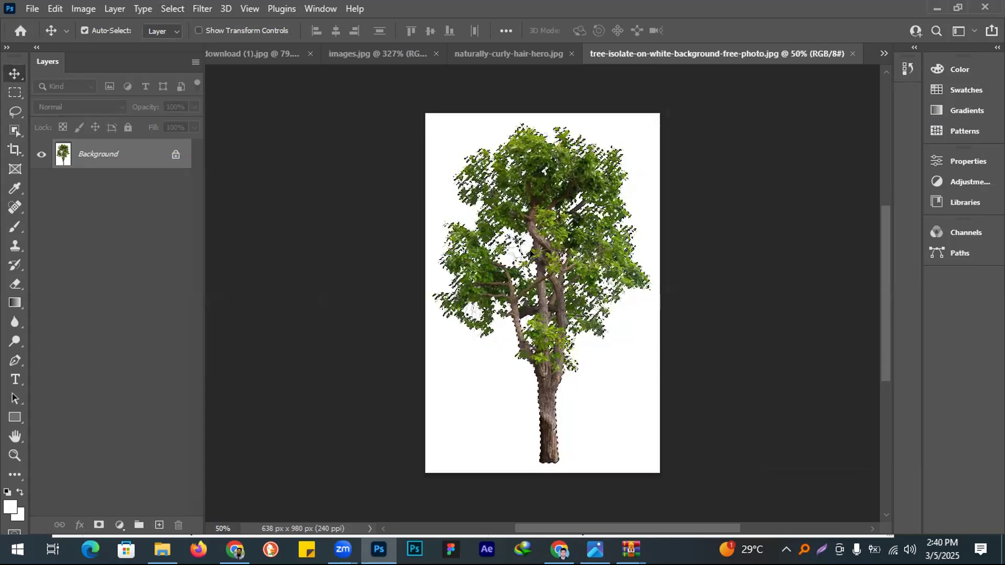
pyautogui.hotkey('ctrl', 'j')
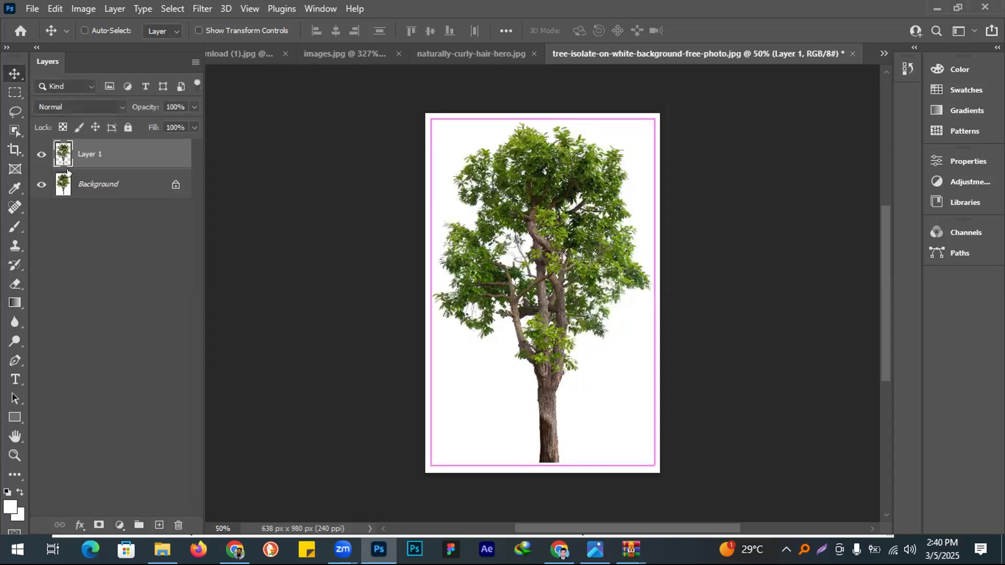
pyautogui.click(40, 183)
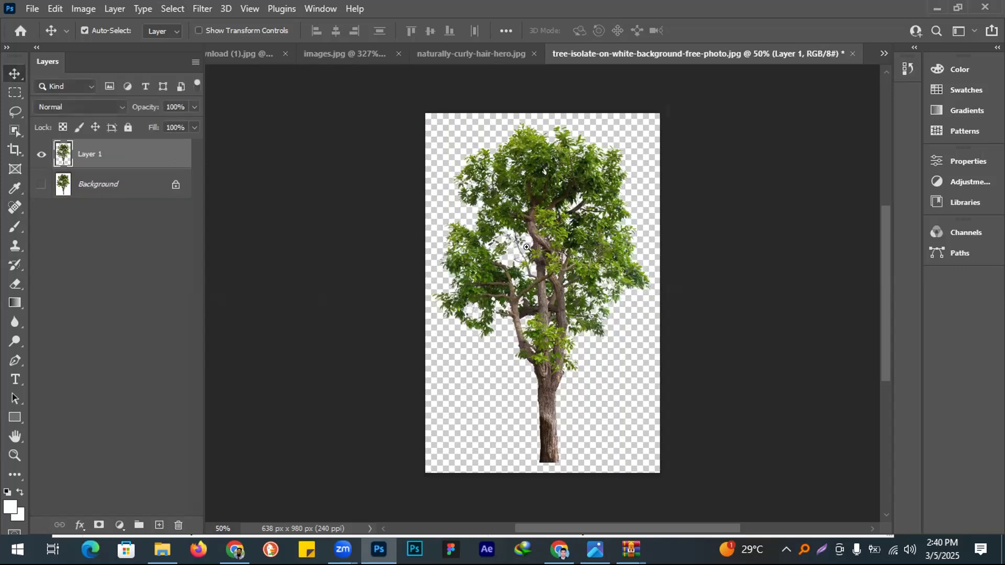
# - Examine the cut-out tree up close, checking the leaf edges, the gaps between branches and the trunk
pyautogui.scroll(2, 487, 252)
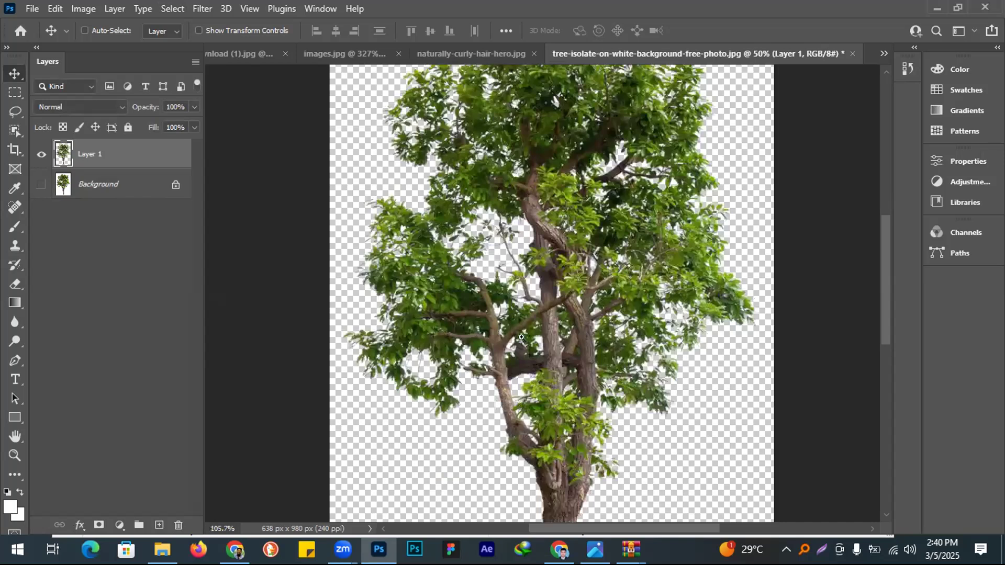
pyautogui.press('ctrl')
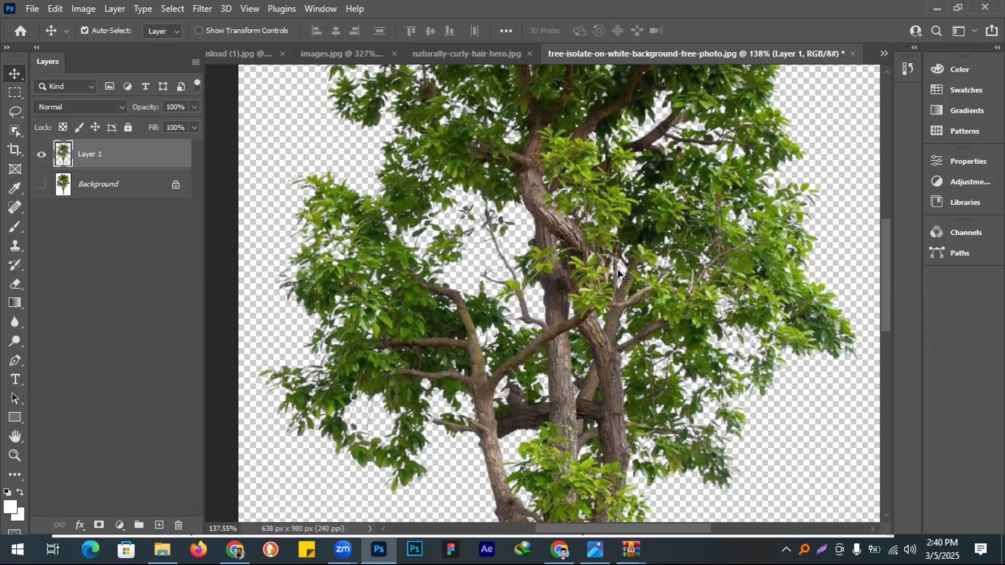
pyautogui.scroll(-3, 753, 256)
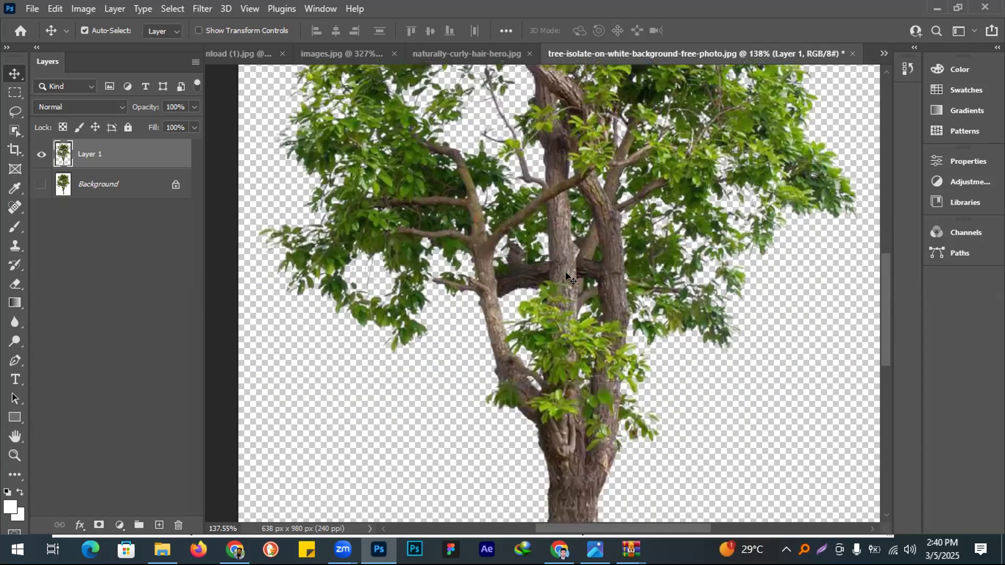
pyautogui.scroll(4, 566, 276)
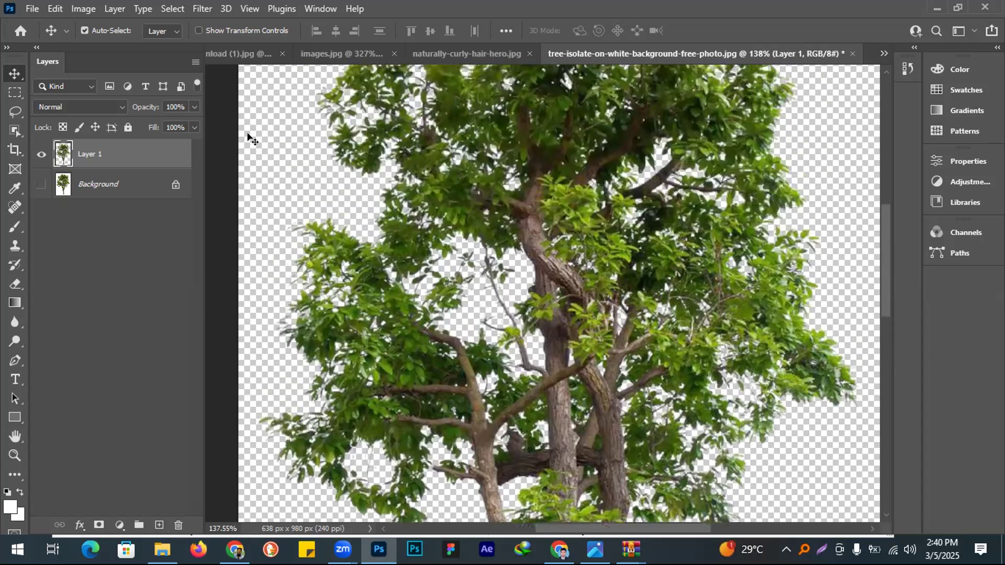
pyautogui.click(173, 9)
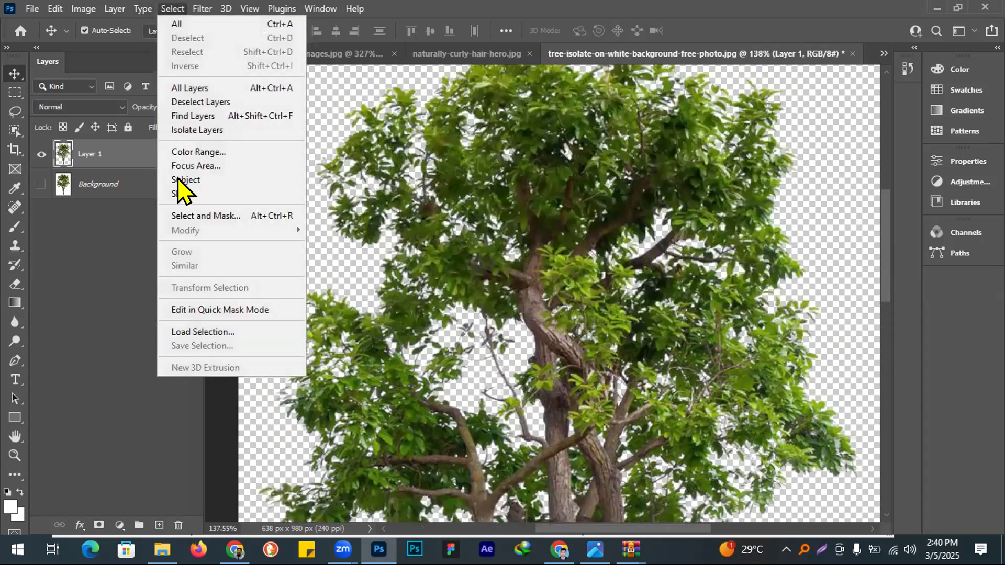
pyautogui.click(655, 180)
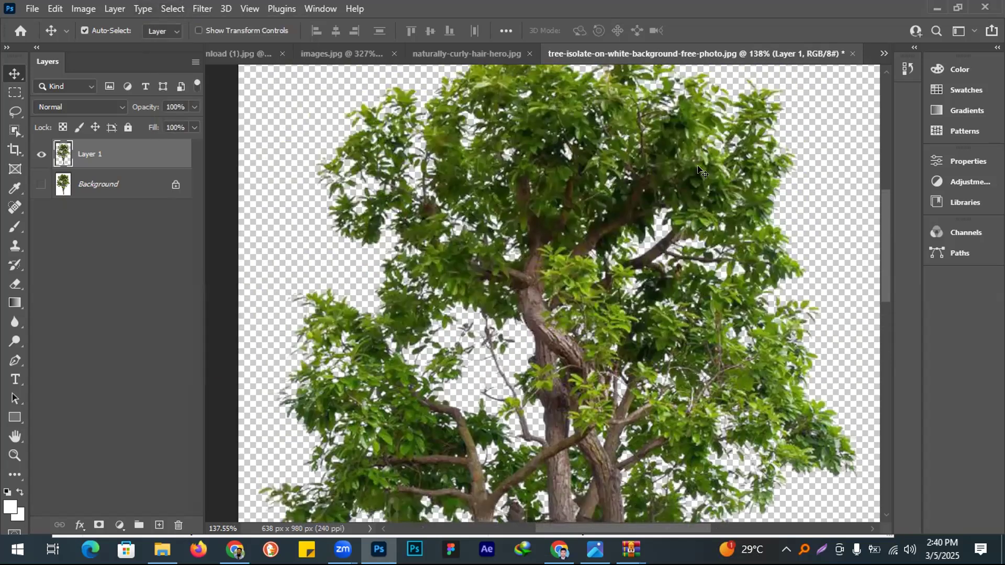
pyautogui.scroll(-6, 701, 170)
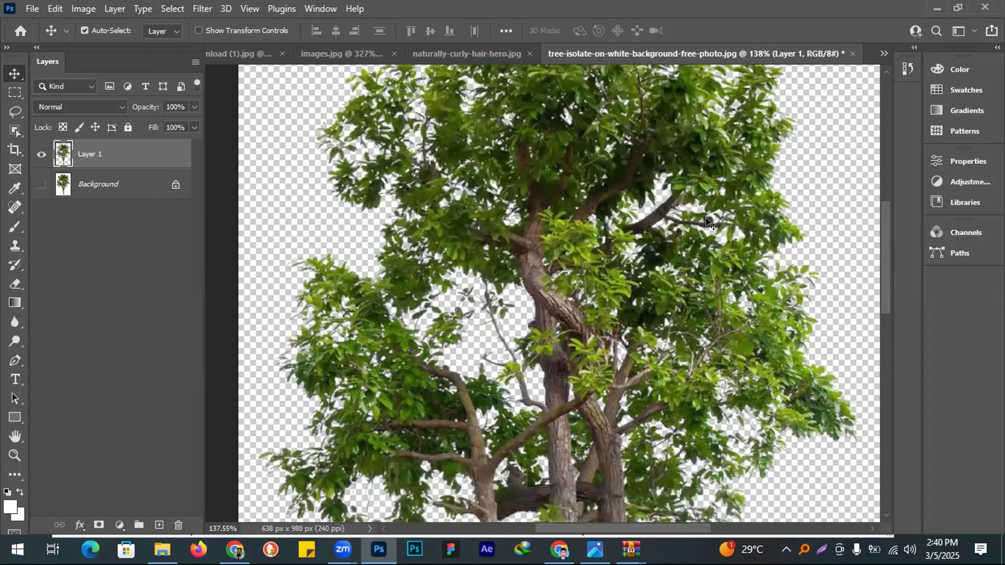
pyautogui.scroll(-8, 619, 278)
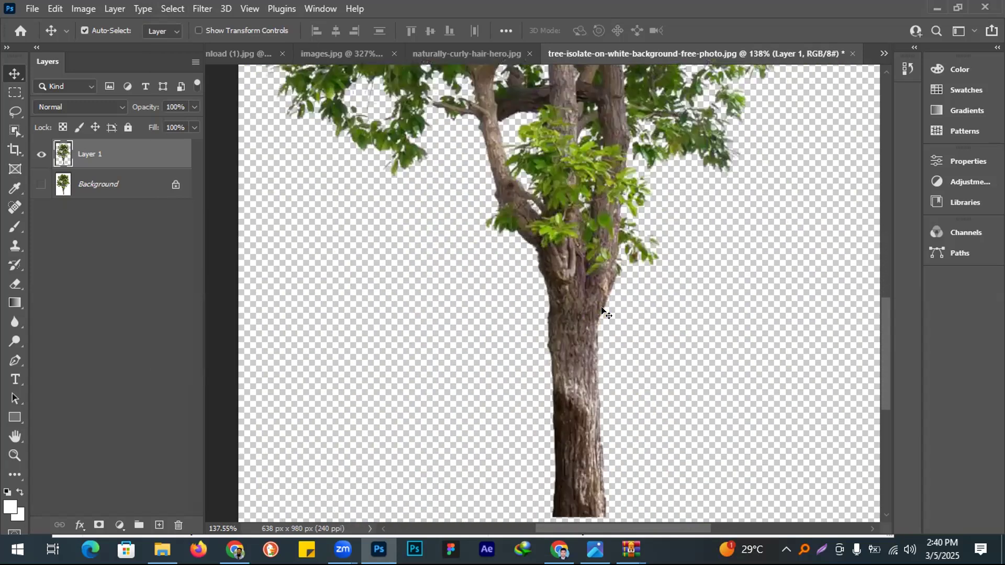
pyautogui.moveTo(571, 347); pyautogui.dragTo(577, 373)
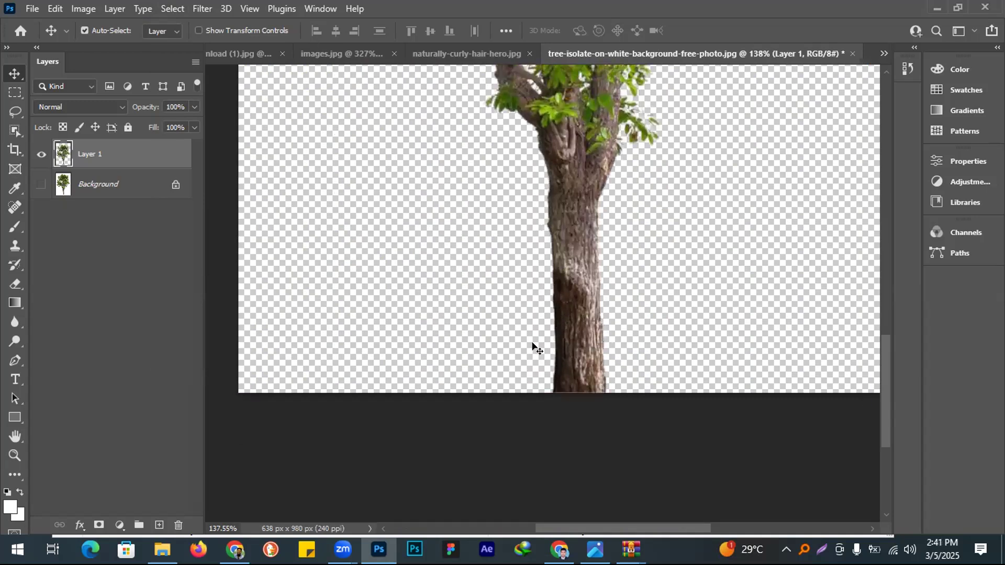
pyautogui.scroll(6, 528, 324)
pyautogui.scroll(5, 512, 293)
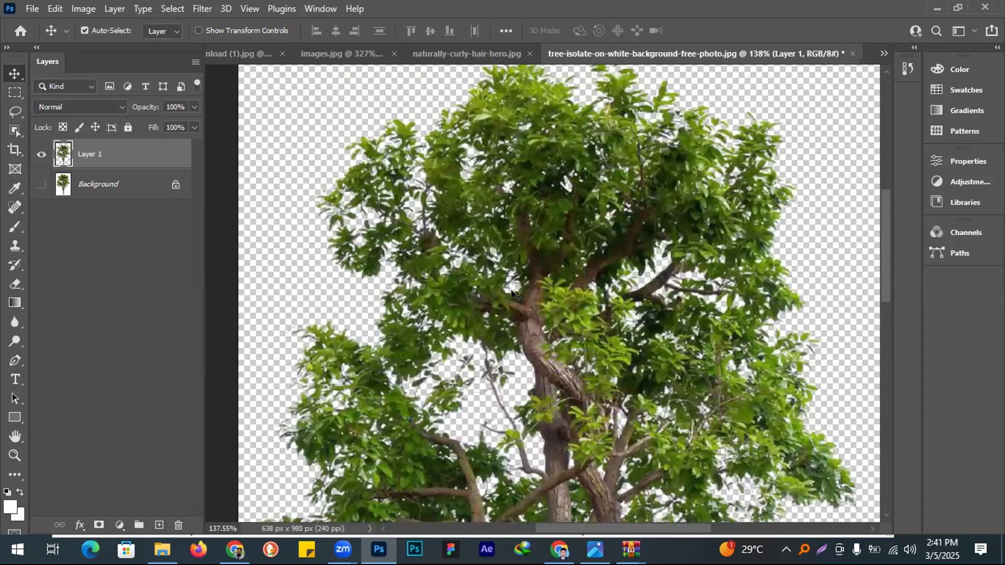
pyautogui.scroll(2, 511, 293)
pyautogui.scroll(-5, 570, 220)
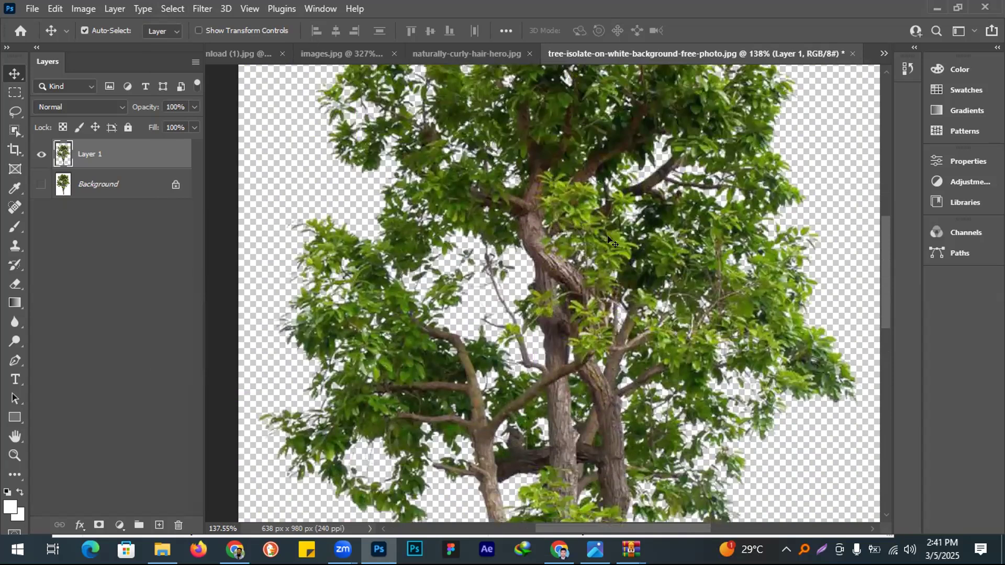
pyautogui.moveTo(572, 268); pyautogui.dragTo(566, 240)
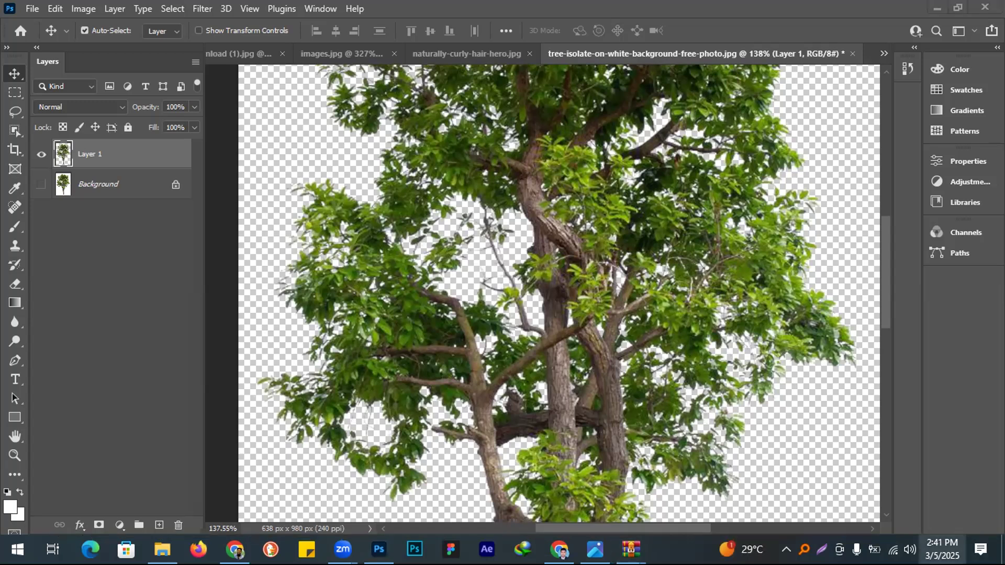
pyautogui.click(942, 548)
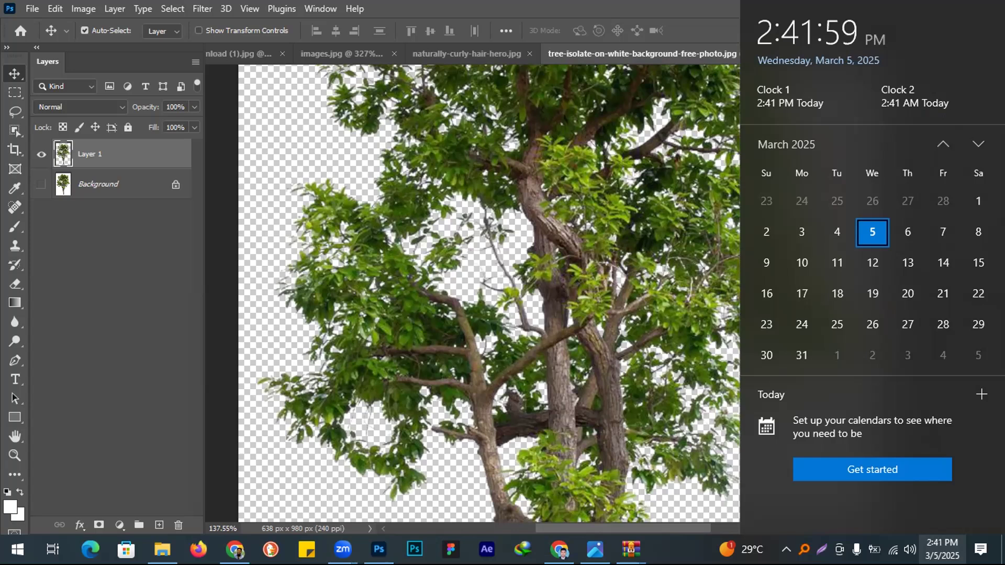
pyautogui.click(545, 465)
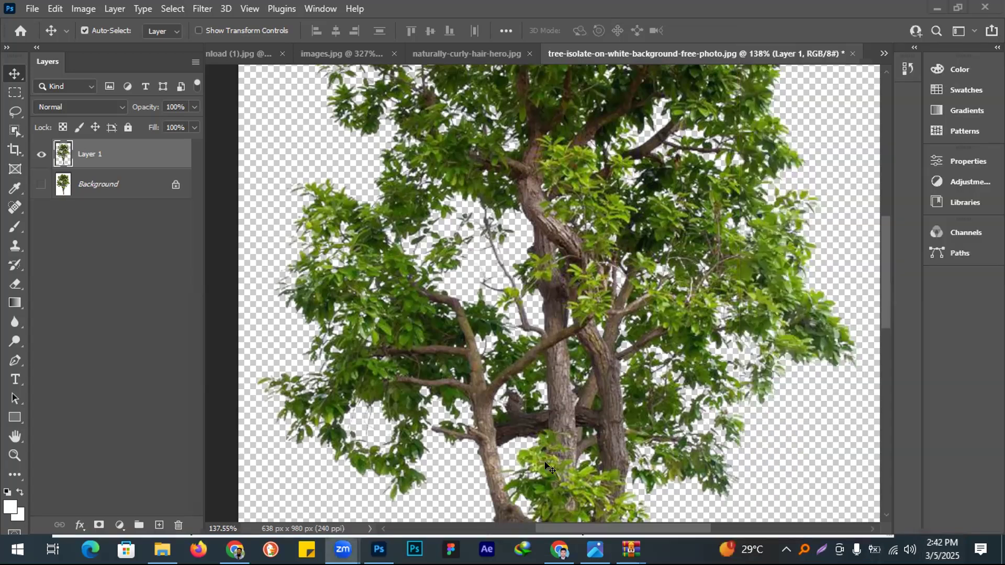
pyautogui.click(619, 228)
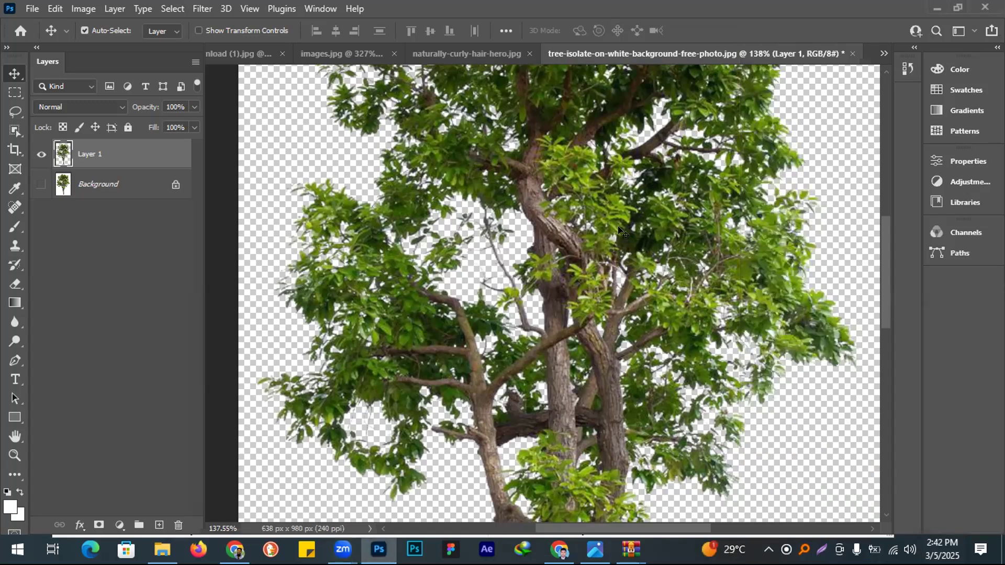
pyautogui.moveTo(689, 286)
pyautogui.mouseDown()
pyautogui.moveTo(674, 240)
pyautogui.moveTo(682, 268)
pyautogui.mouseUp()
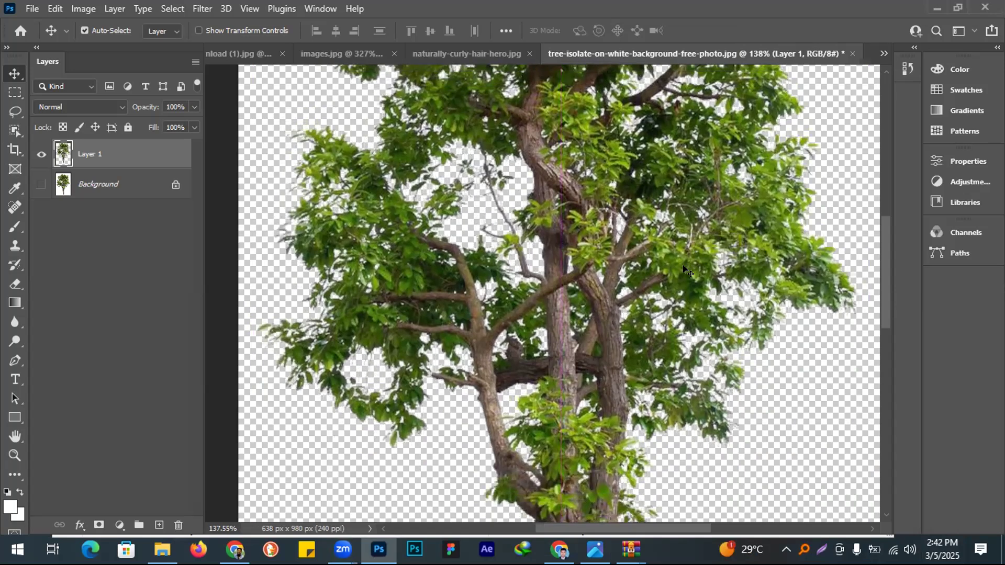